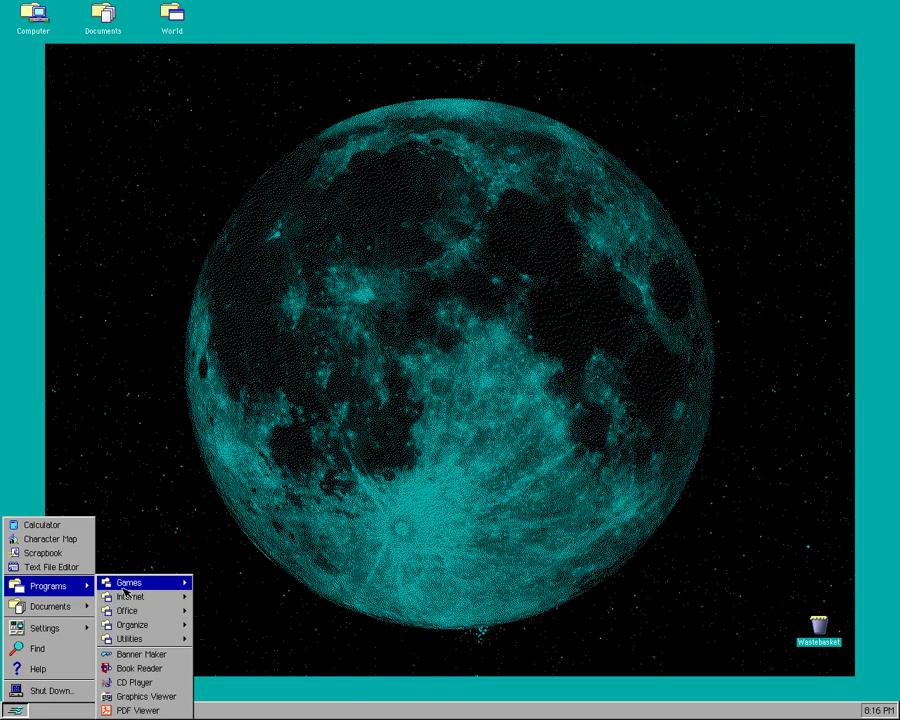
Step: Launch the Solitaire game and maximize its window
mouse_move(152, 588)
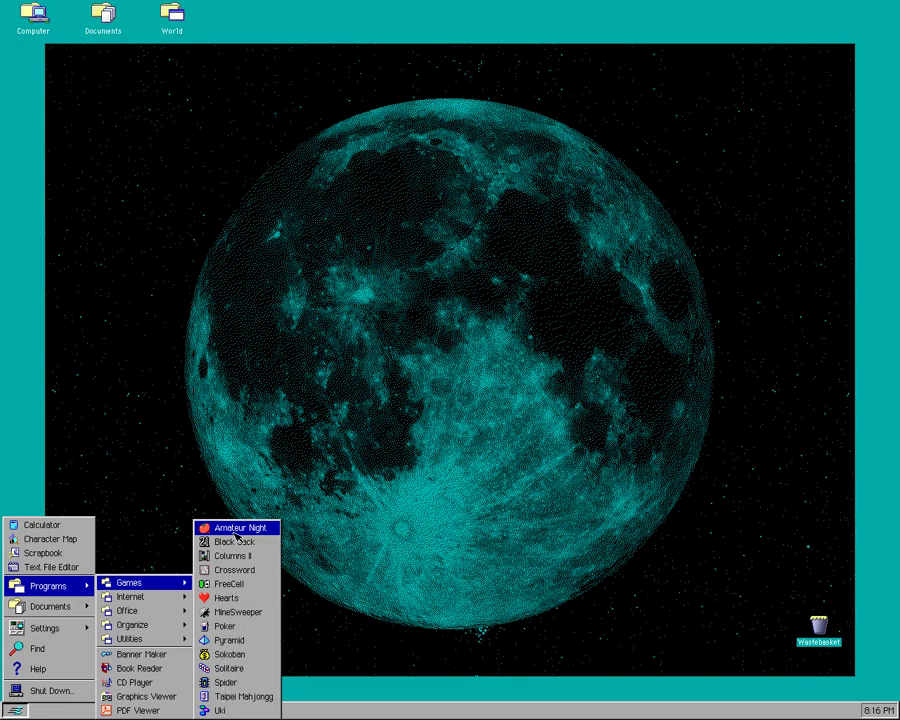
left_click(222, 668)
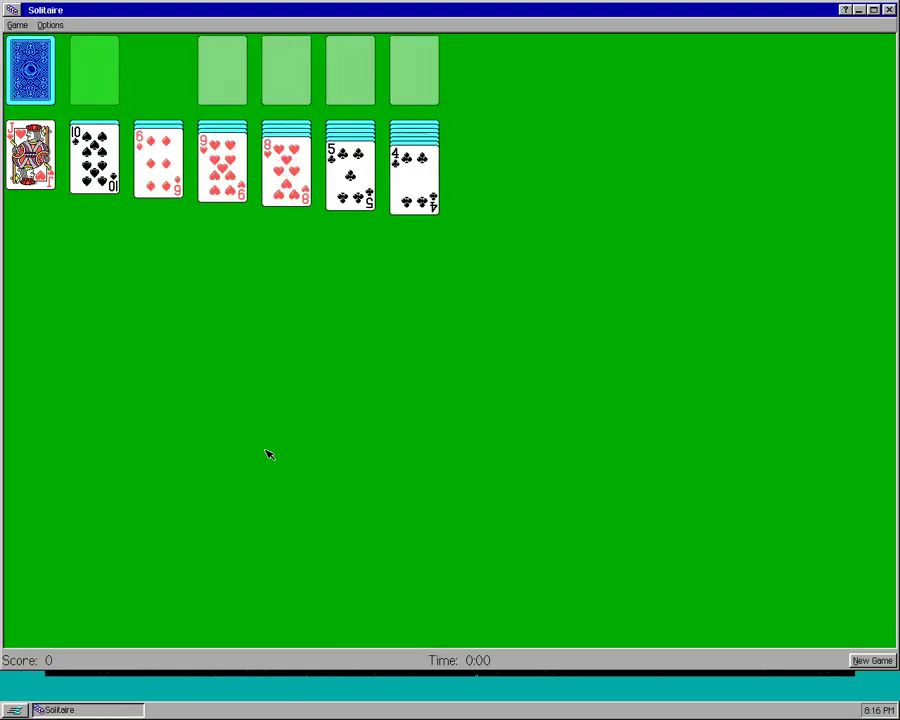
left_click(872, 10)
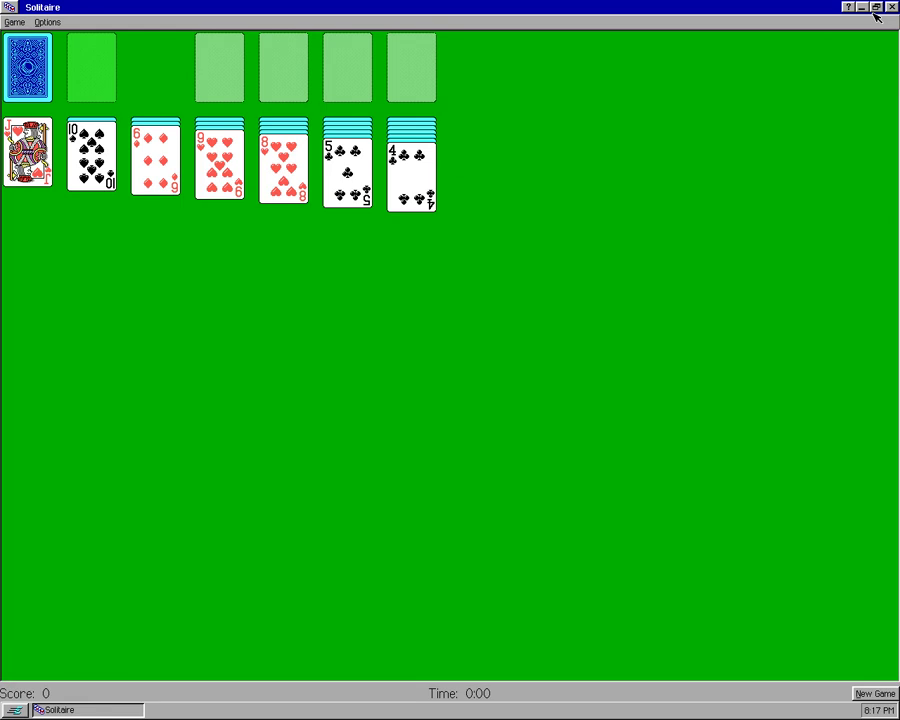
Step: Change the card back to the blue and yellow fractal design and close the card back chooser
left_click(15, 22)
mouse_move(43, 22)
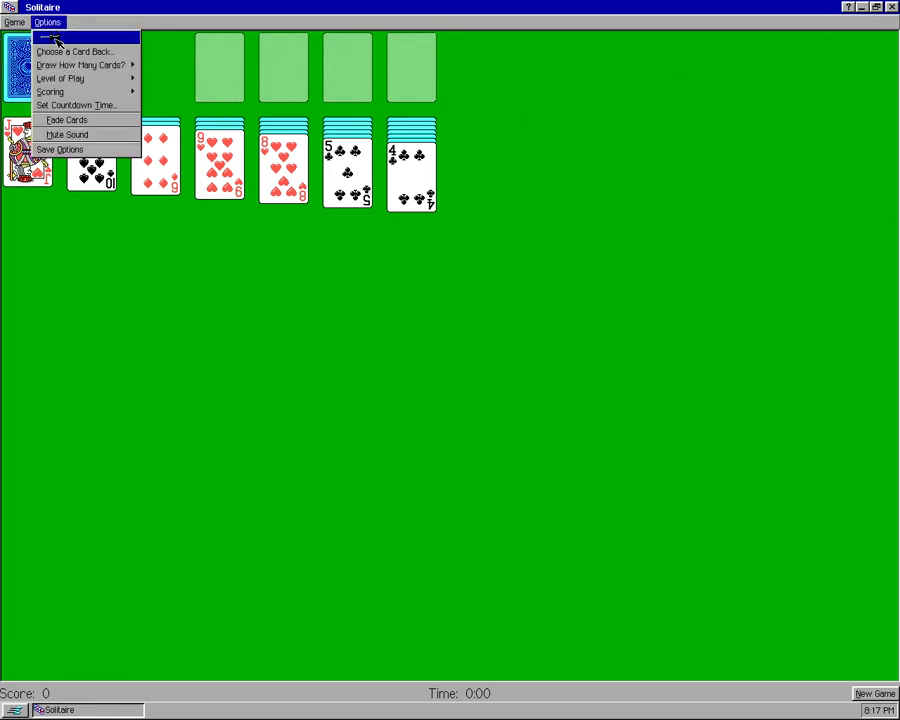
left_click(55, 50)
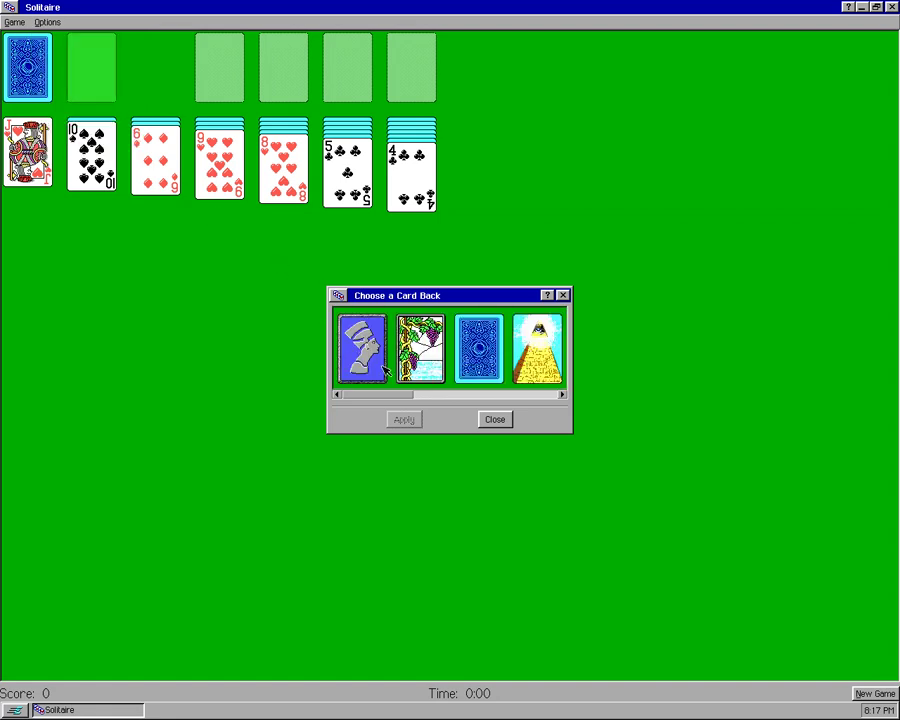
left_click(562, 396)
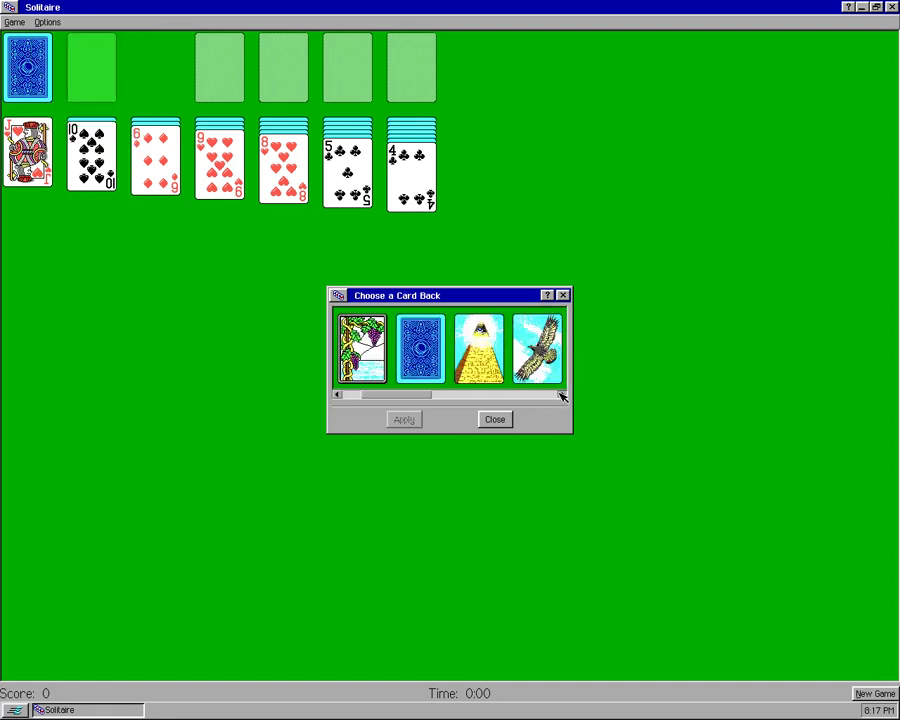
left_click(562, 396)
left_click(562, 396)
left_click(562, 396)
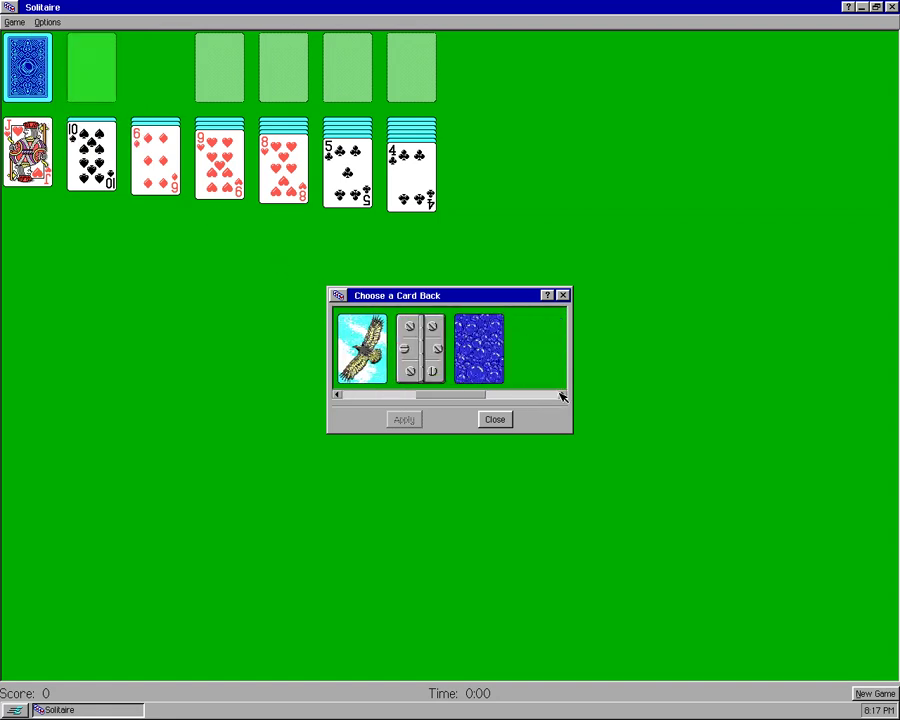
left_click(562, 396)
left_click(562, 396)
left_click(562, 396)
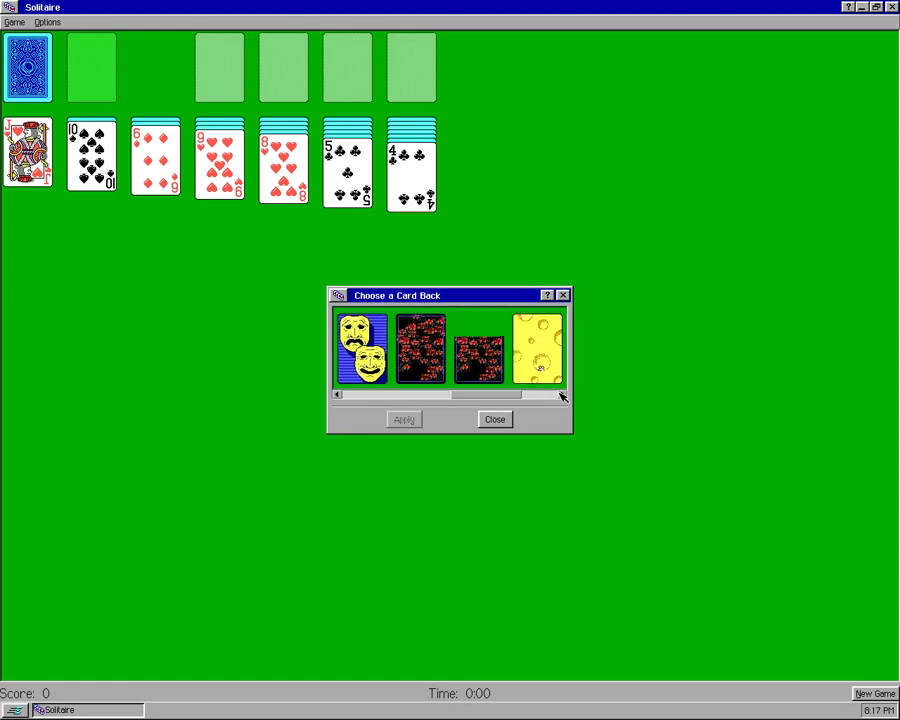
left_click(562, 396)
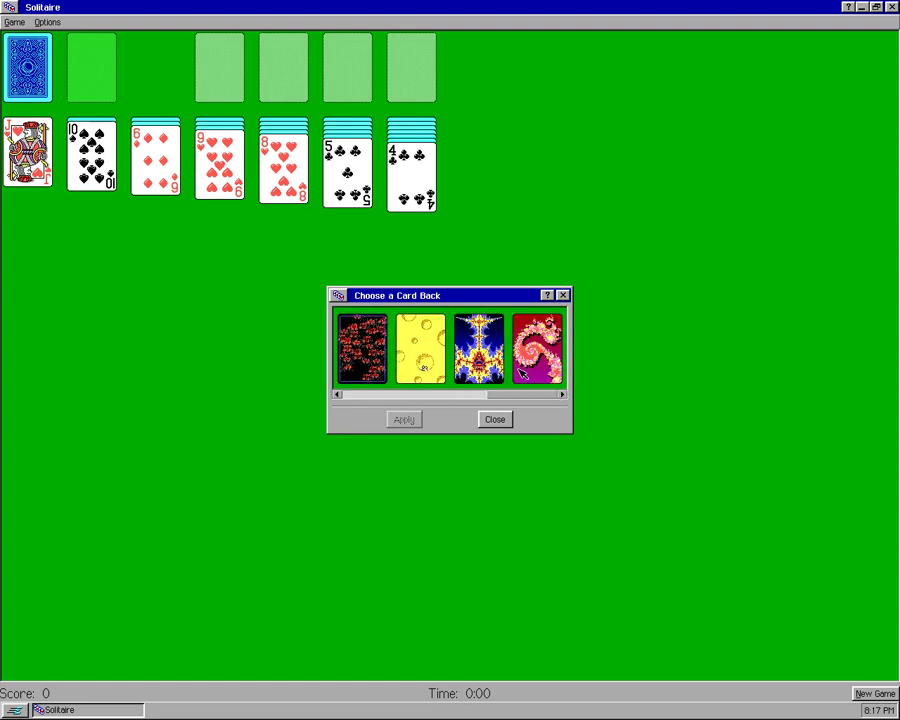
left_click(478, 350)
left_click(404, 419)
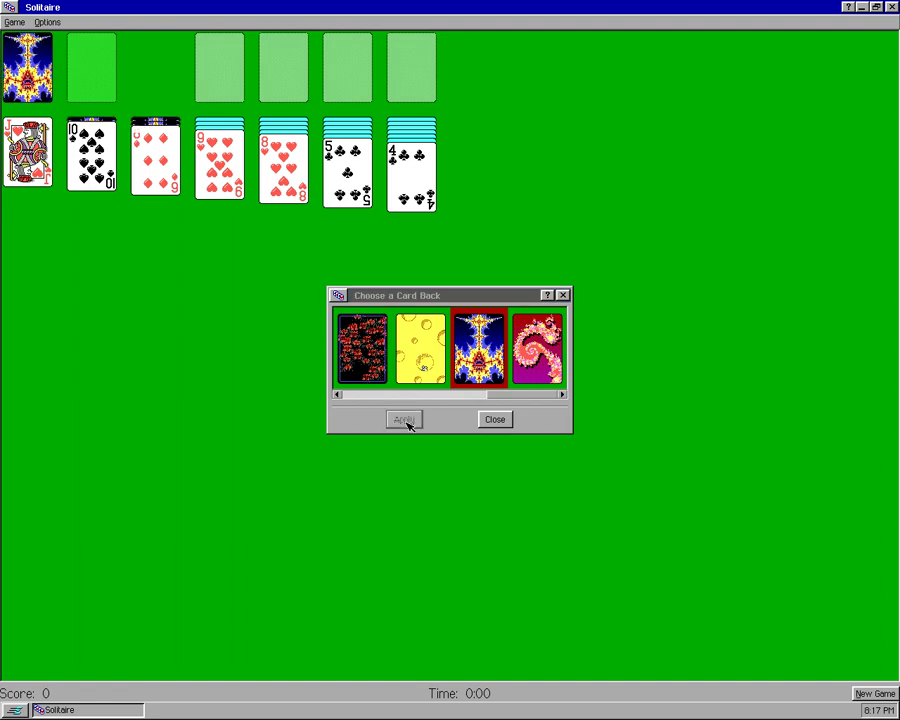
left_click(494, 420)
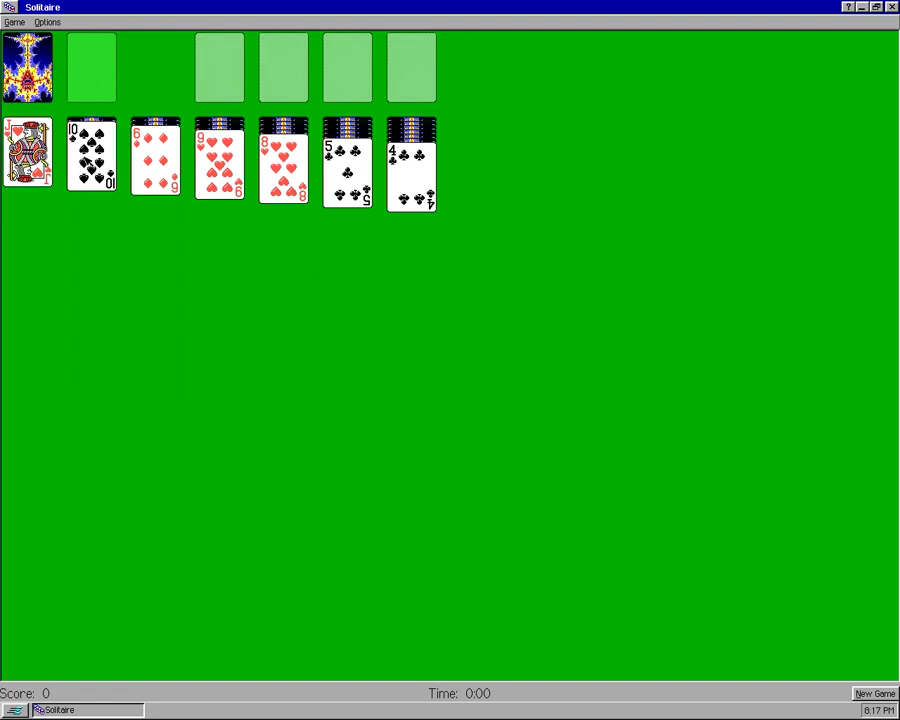
Step: Move the 10 of spades onto the jack of hearts and the 5 of clubs onto the 6 of diamonds, turning over the exposed cards
left_click_drag(86, 131, 24, 172)
left_click(88, 150)
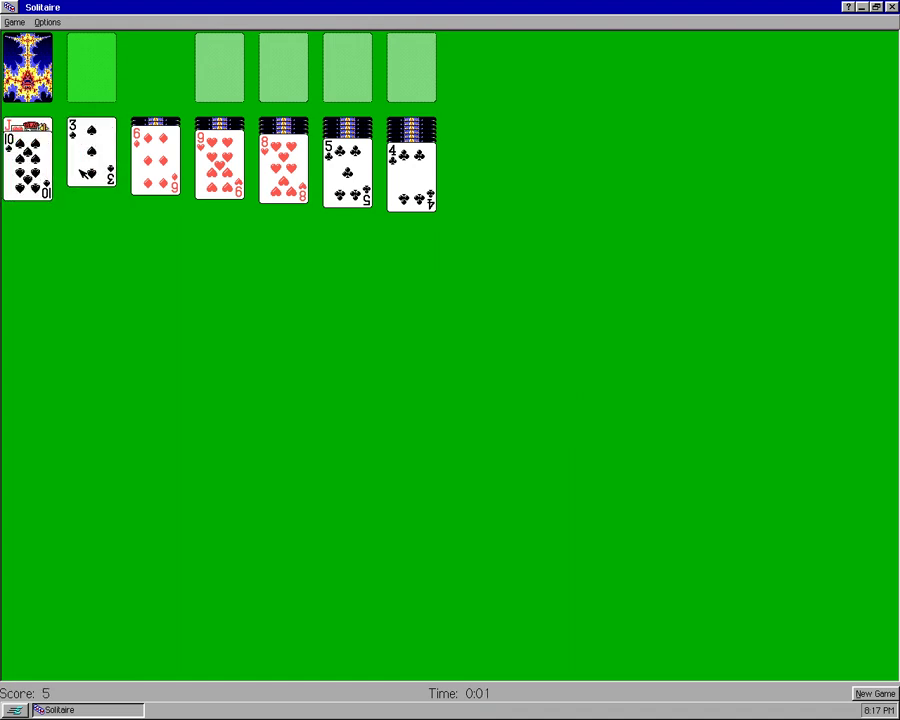
left_click_drag(347, 170, 170, 170)
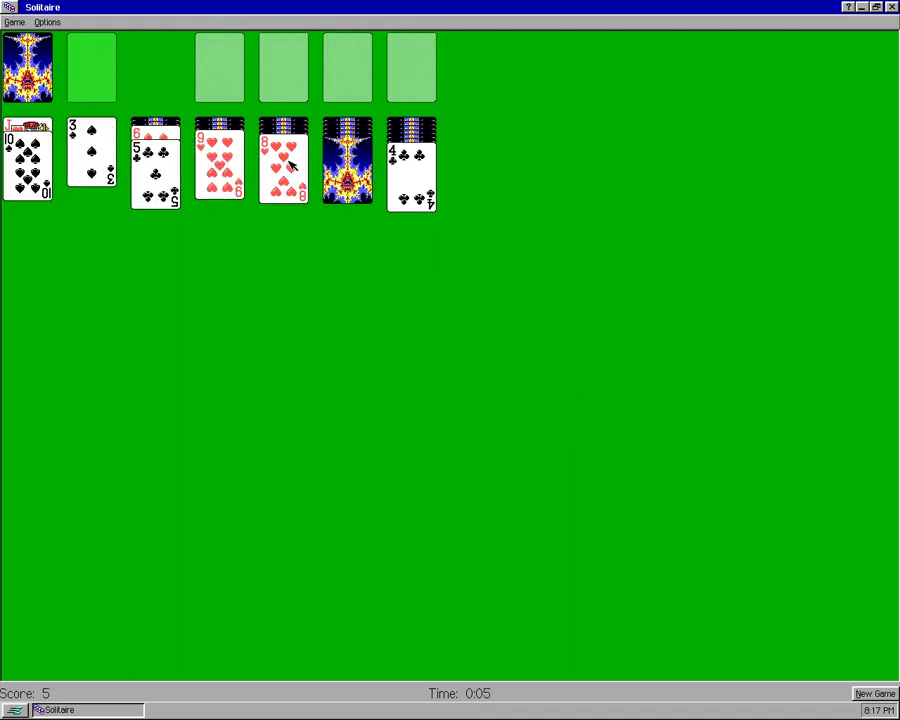
left_click(347, 172)
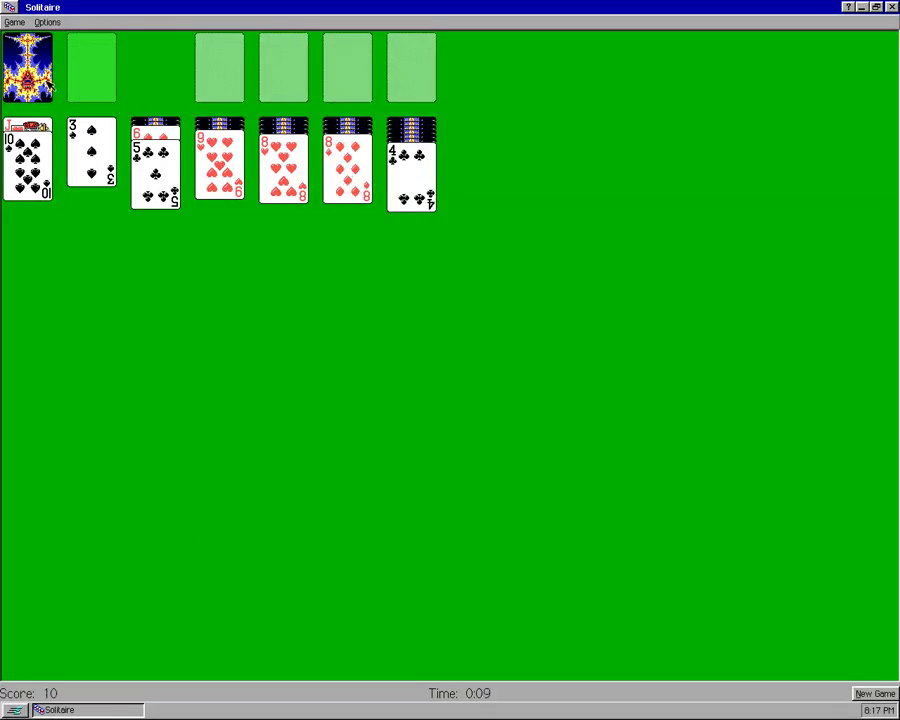
Step: Move the 9 of hearts onto the 10 of spades and the 7 of spades onto the 8 of hearts
left_click_drag(218, 155, 40, 168)
left_click(219, 155)
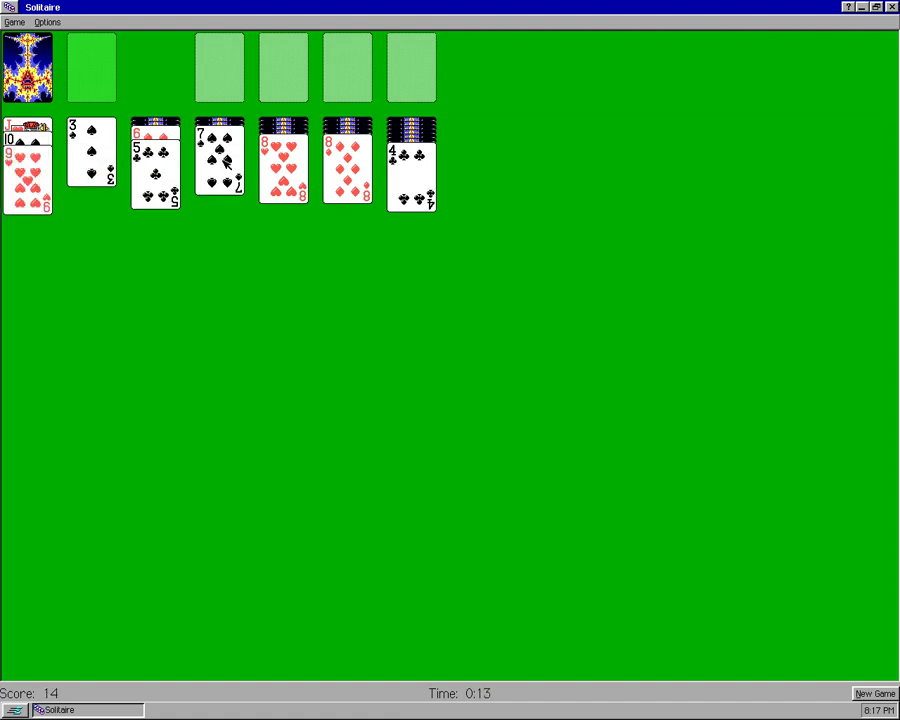
left_click_drag(219, 160, 284, 176)
Step: Move the 6 of diamonds run onto the 7 of spades and the 2 of diamonds onto the 3 of spades, turning over the exposed cards
left_click_drag(155, 133, 100, 160)
left_click(229, 163)
left_click(176, 162)
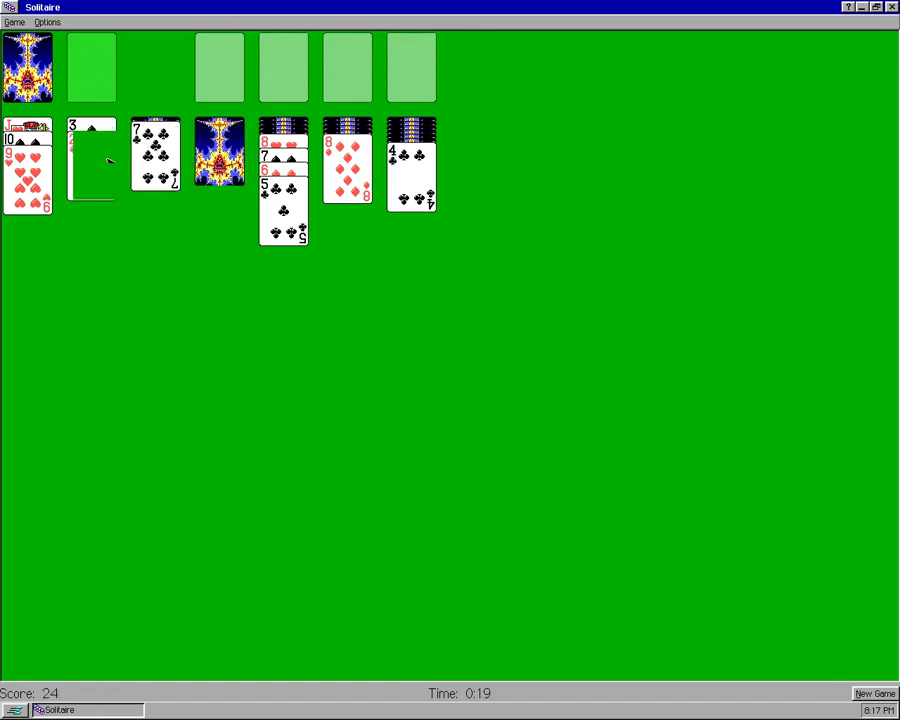
left_click(228, 152)
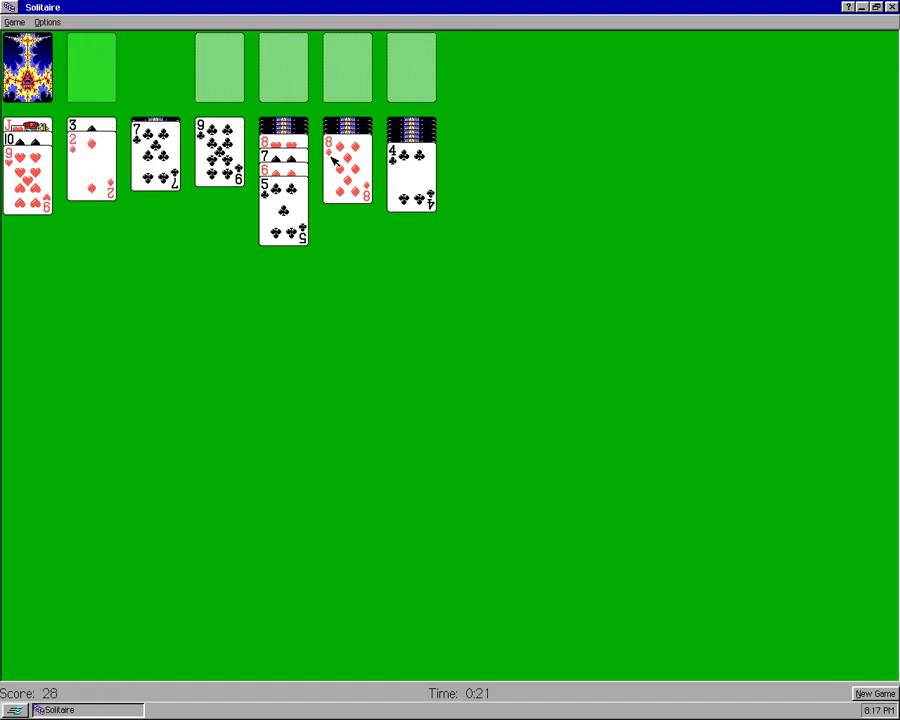
Step: Move the 8 of hearts run onto the 9 of clubs and the 7 of clubs onto the 8 of diamonds, turning over the exposed cards
left_click_drag(283, 140, 219, 138)
left_click(283, 160)
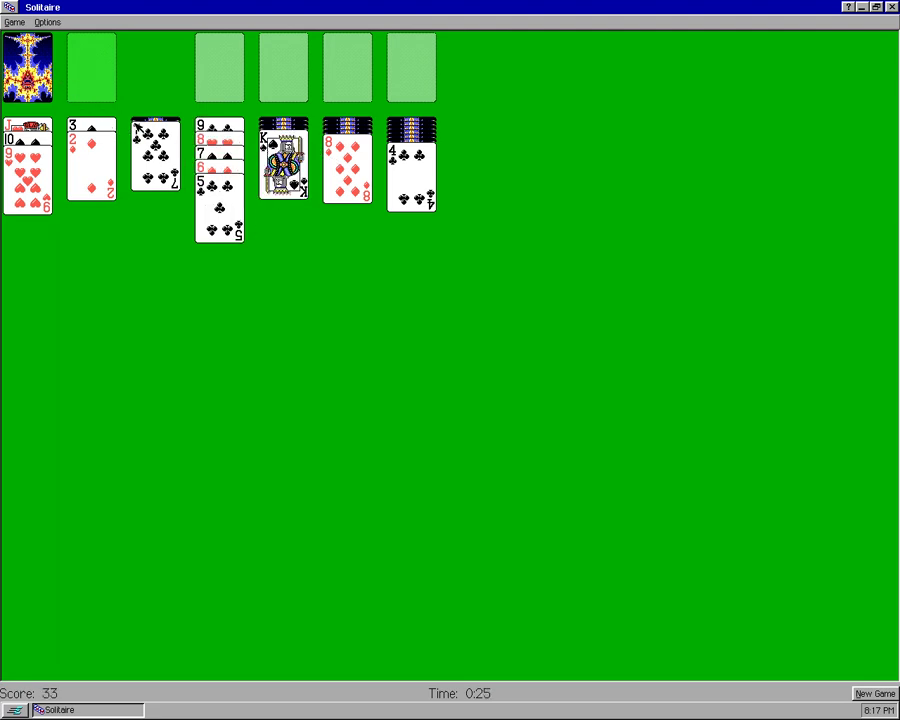
left_click_drag(136, 126, 333, 158)
left_click(152, 148)
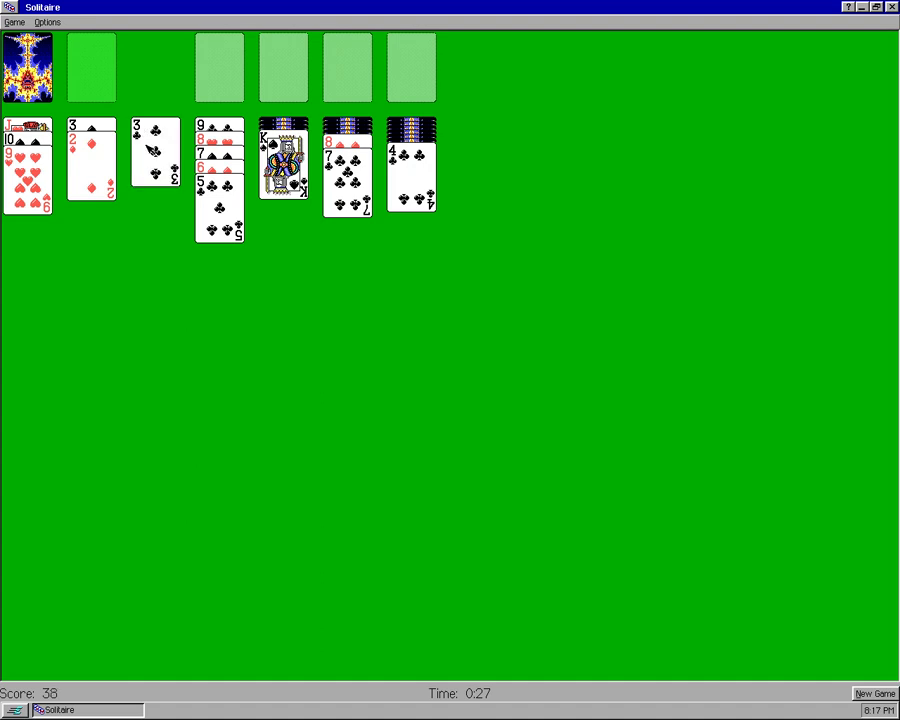
Step: Deal from the stock, send the ace of clubs to a foundation and place the 6 of hearts on the 7 of clubs
left_click(44, 73)
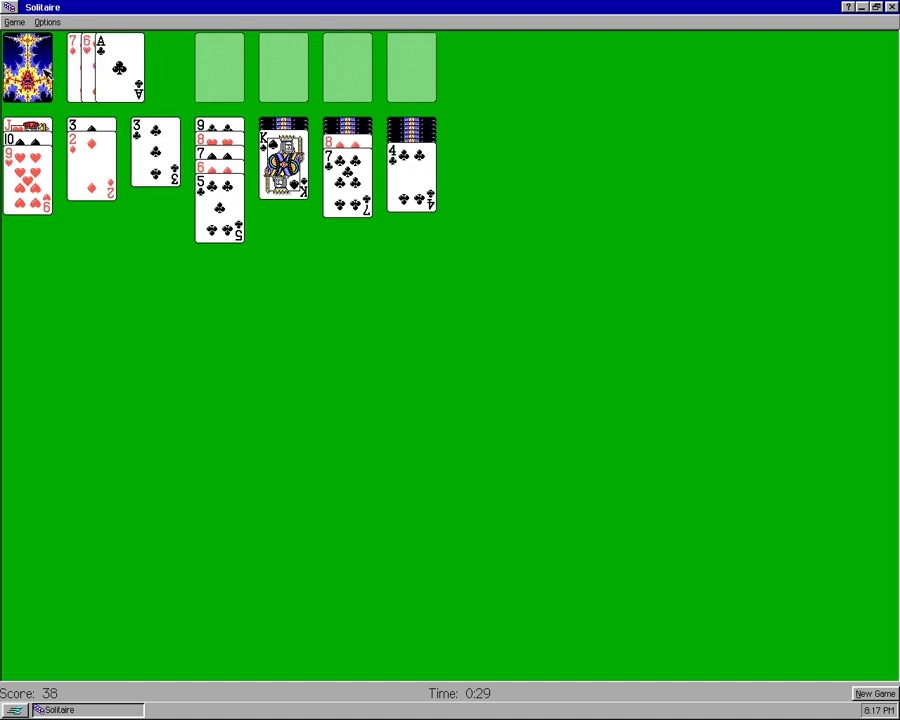
double_click(114, 78)
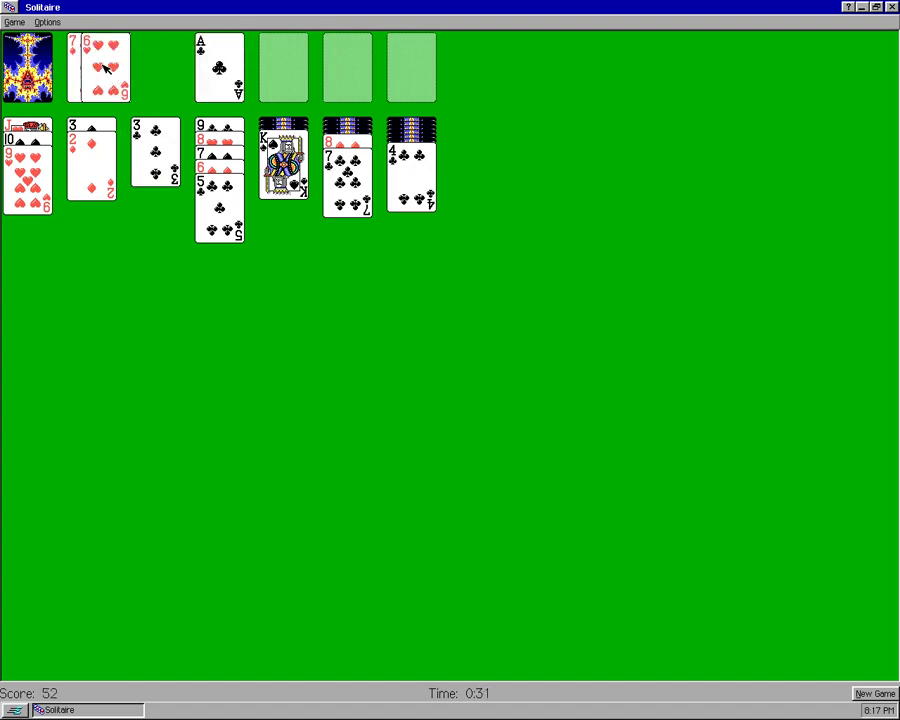
left_click_drag(105, 67, 347, 196)
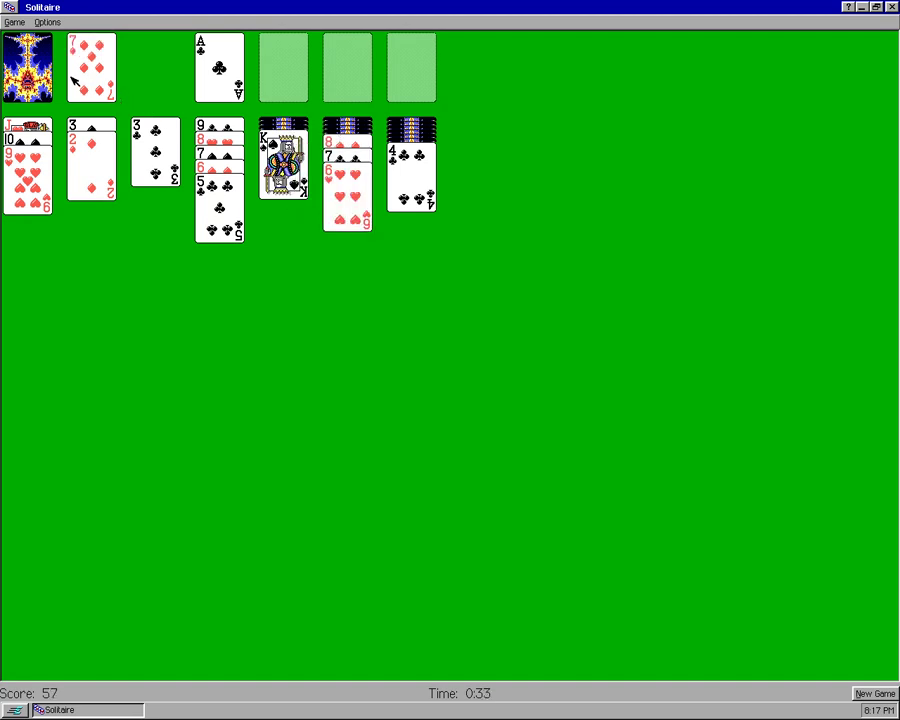
Step: Deal through the stock and place the 2 of hearts on the 3 of clubs
left_click(30, 53)
left_click(30, 55)
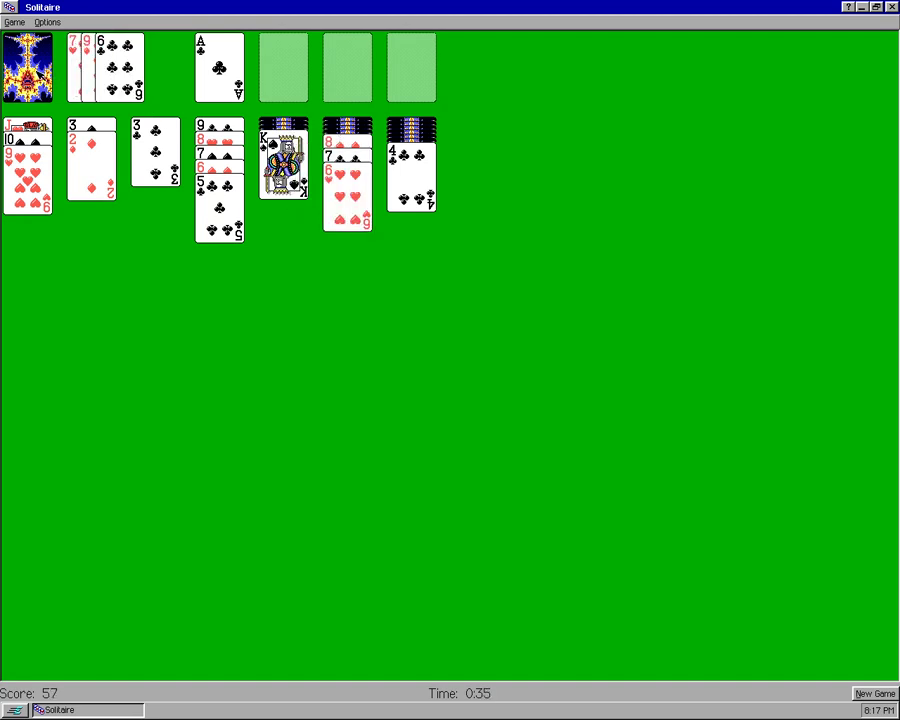
left_click(30, 55)
left_click_drag(100, 52, 152, 112)
Step: Deal on, extend the 5 of clubs with the 4 of hearts and the 3 of clubs run, and send the ace of hearts to a foundation
left_click(30, 55)
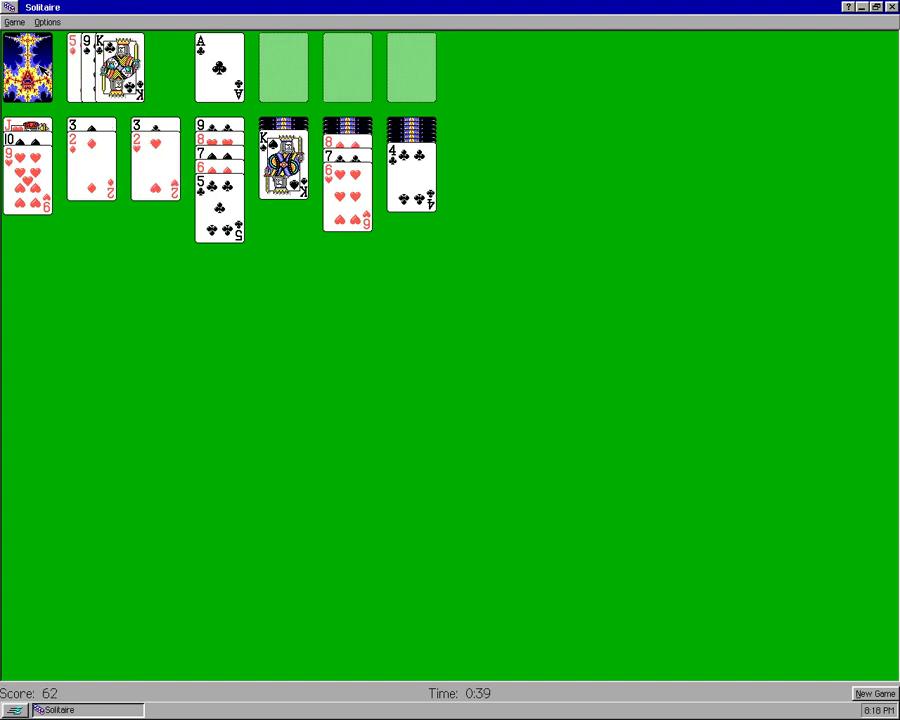
left_click(30, 55)
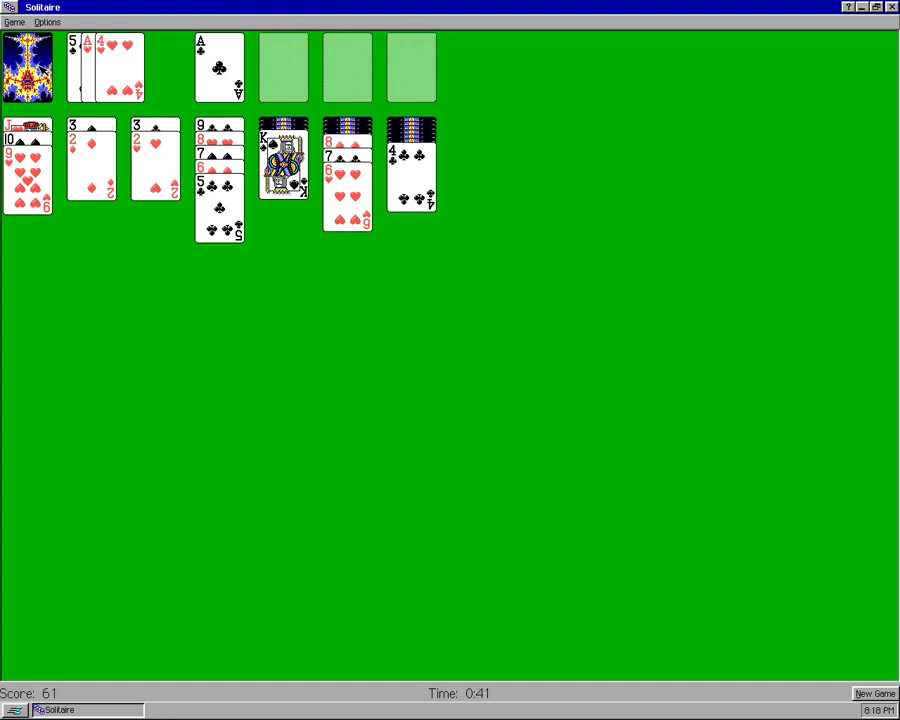
left_click_drag(126, 66, 222, 212)
double_click(104, 67)
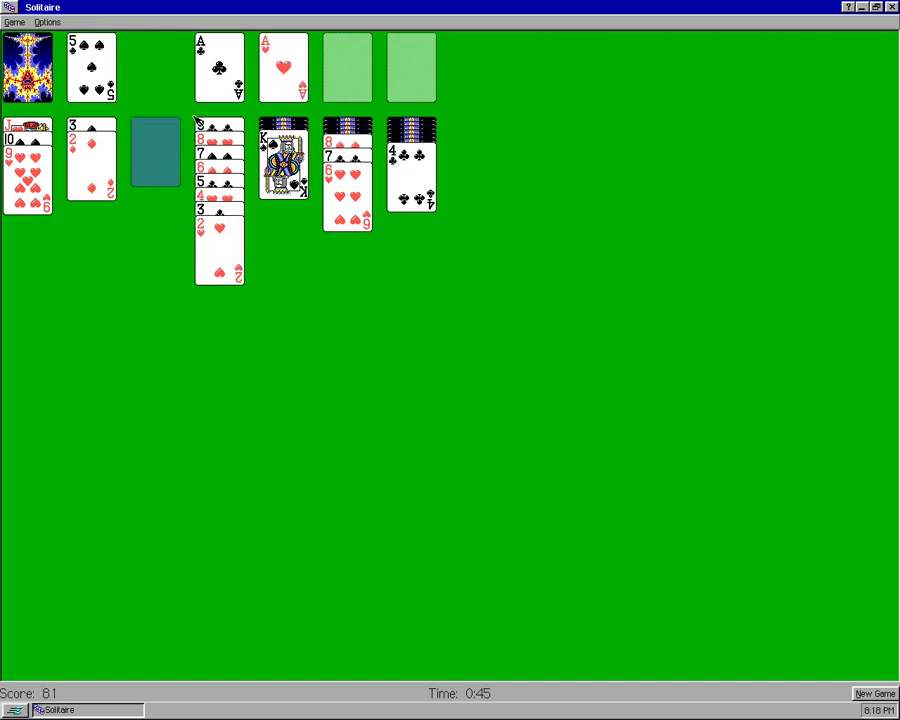
Step: Place the 5 of spades on the 6 of hearts and fill the empty column with the king of spades and queen of hearts
left_click_drag(100, 67, 352, 205)
left_click(27, 67)
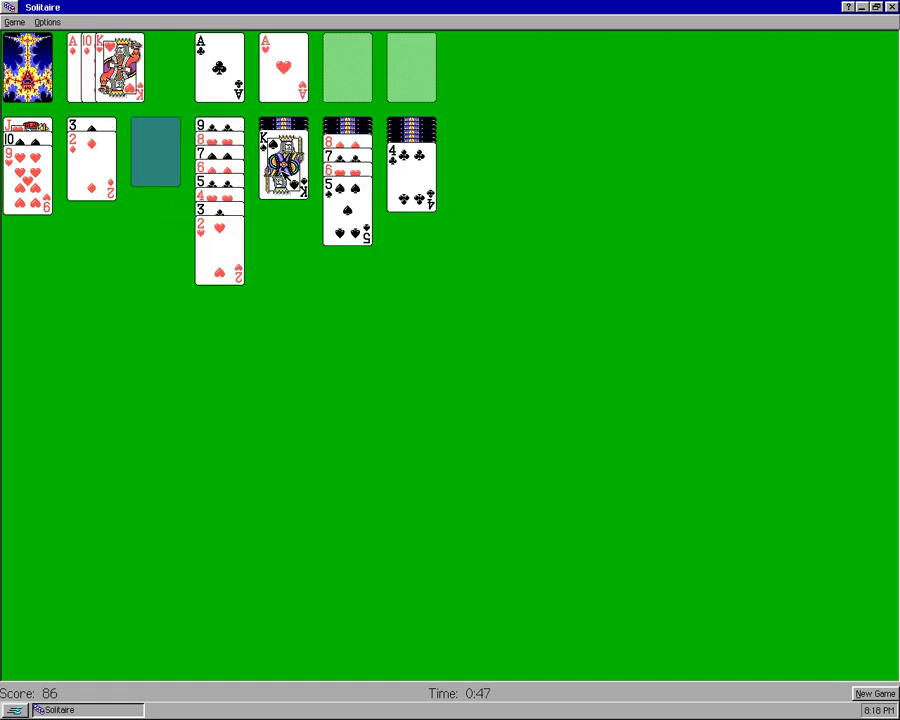
left_click_drag(283, 160, 165, 152)
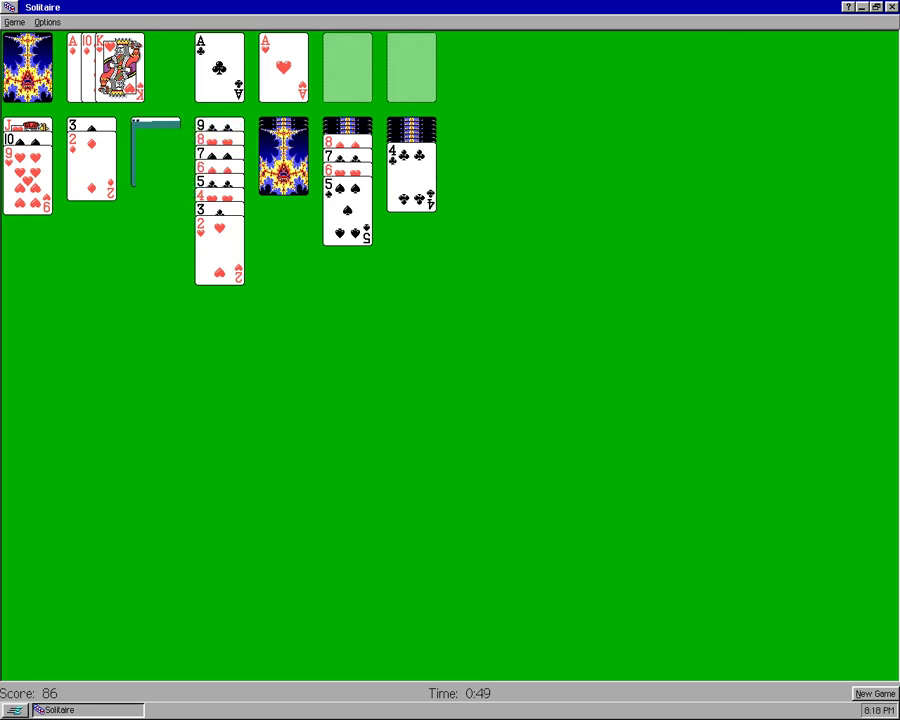
left_click(291, 147)
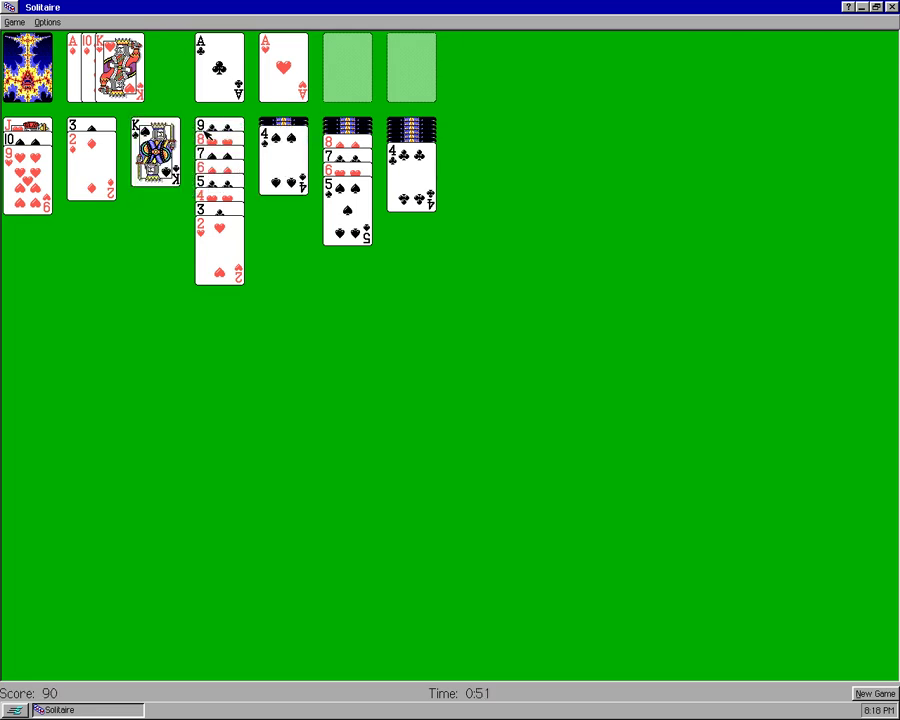
left_click(34, 66)
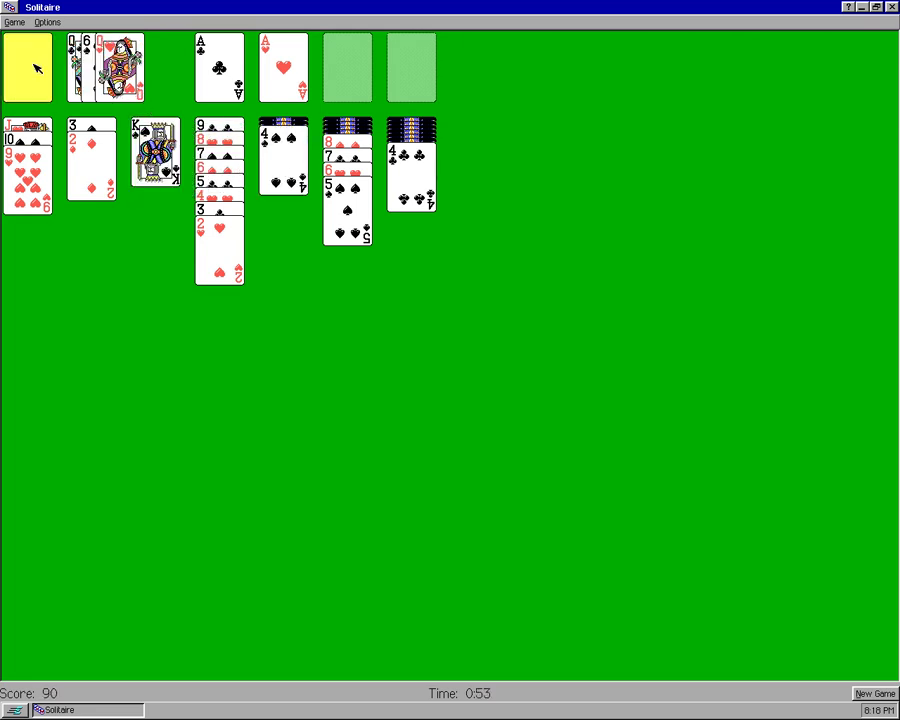
left_click_drag(110, 50, 155, 145)
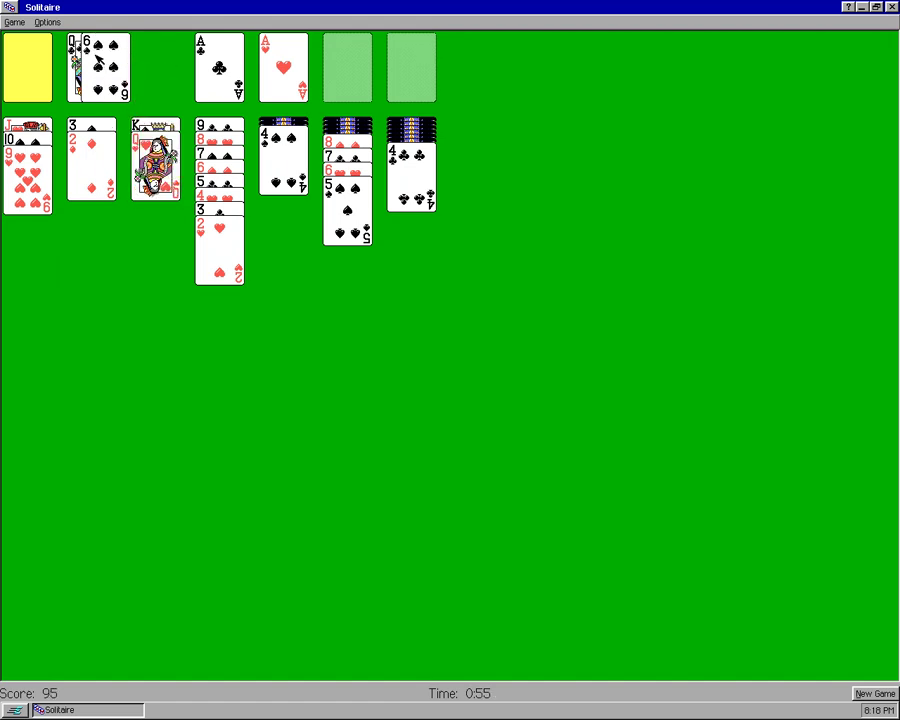
Step: Recycle the stock and deal, placing the jack of clubs on the queen of hearts and the 8 of clubs on the 9 of hearts
left_click(44, 62)
left_click(44, 62)
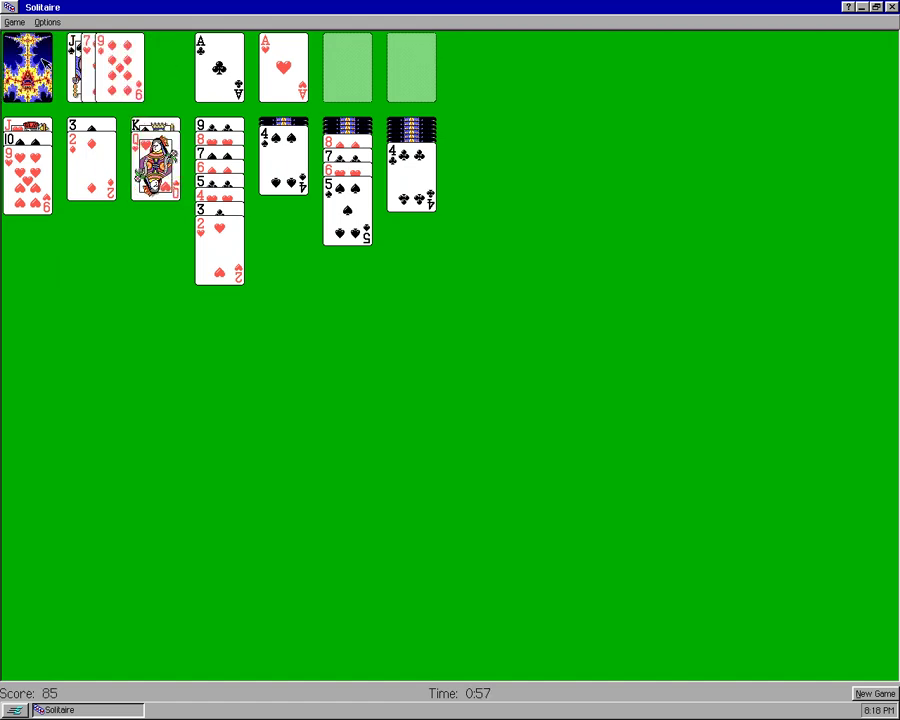
left_click(44, 62)
left_click_drag(115, 65, 151, 150)
left_click_drag(105, 60, 27, 187)
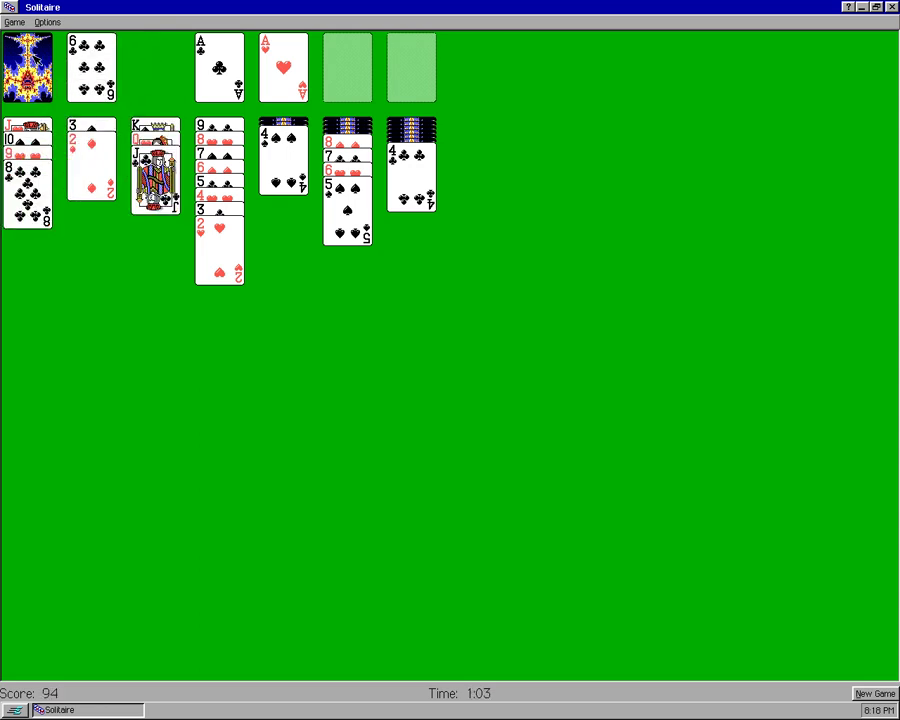
Step: Deal through the stock, place the 10 of hearts on the jack of clubs, and move the 9 of clubs run onto it
left_click(27, 67)
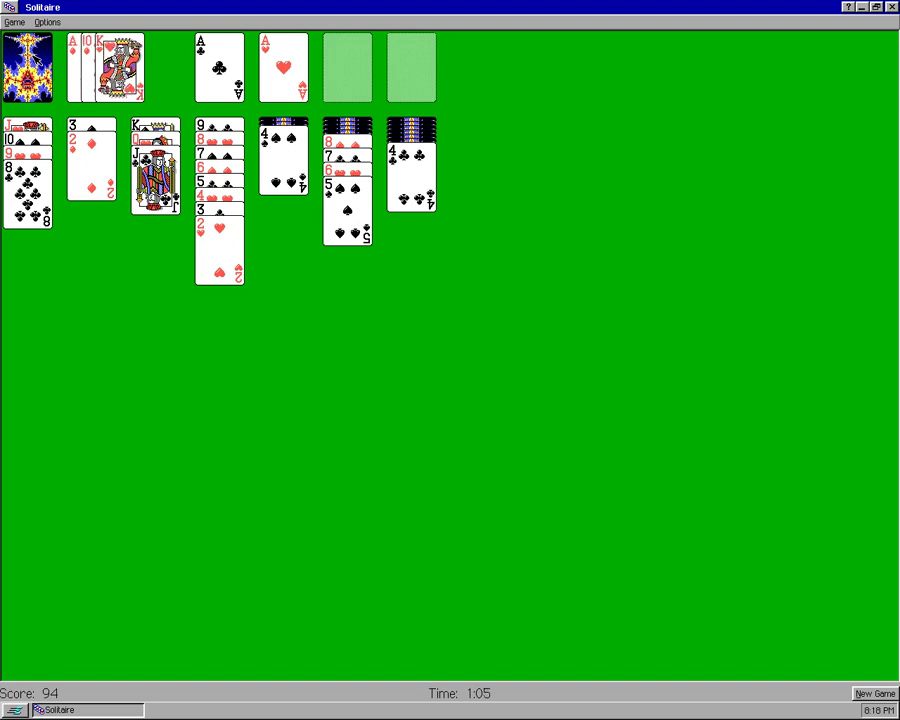
left_click(35, 60)
left_click(35, 60)
left_click(35, 60)
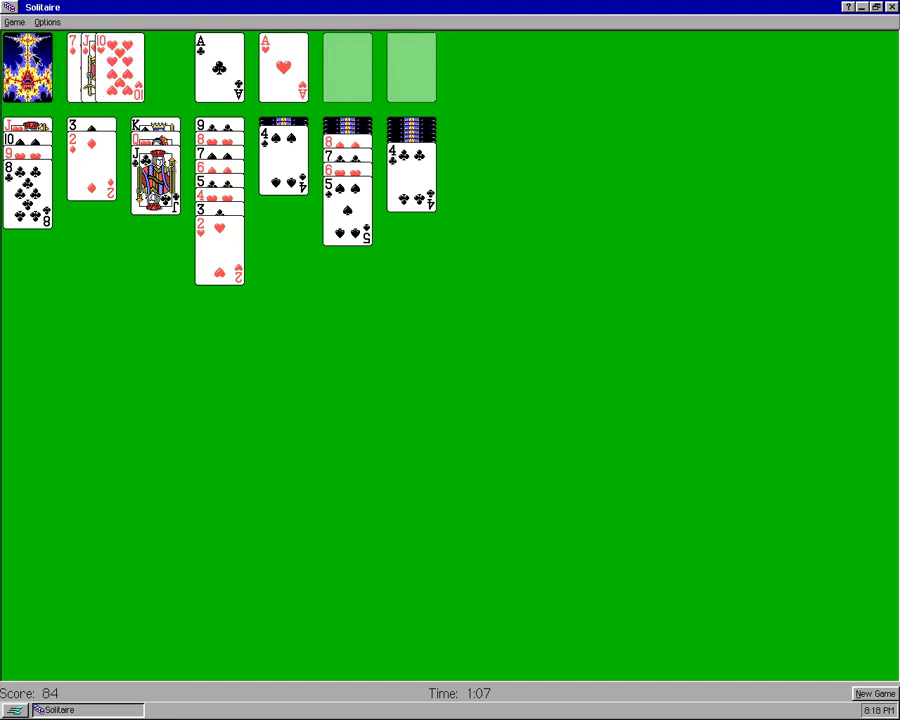
left_click_drag(103, 57, 139, 184)
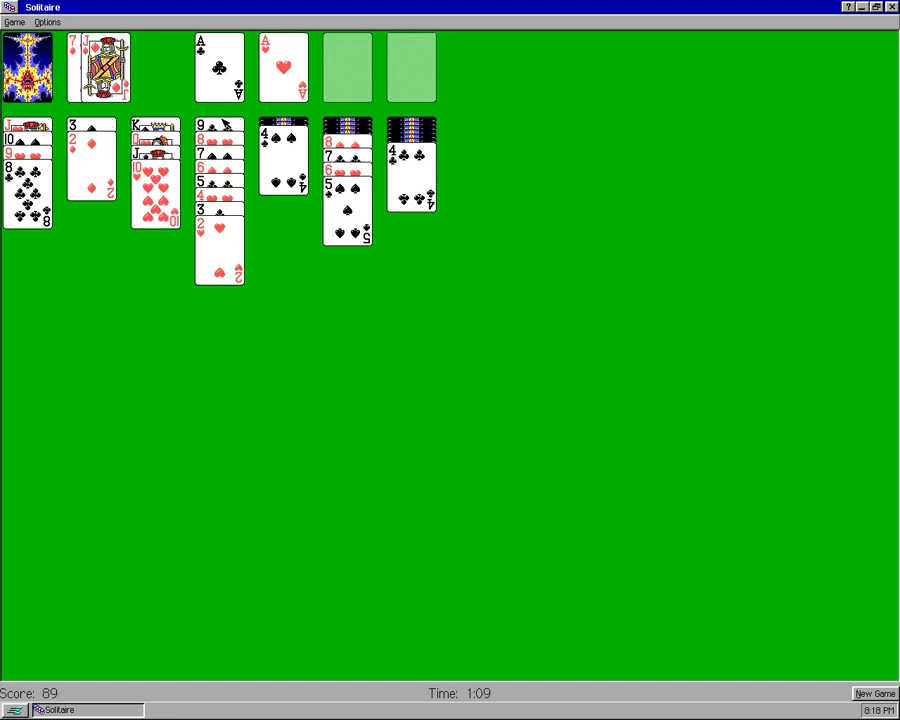
left_click_drag(215, 127, 155, 170)
Step: Deal out and recycle the stock, then fill the empty fourth column with the king of clubs
left_click(34, 47)
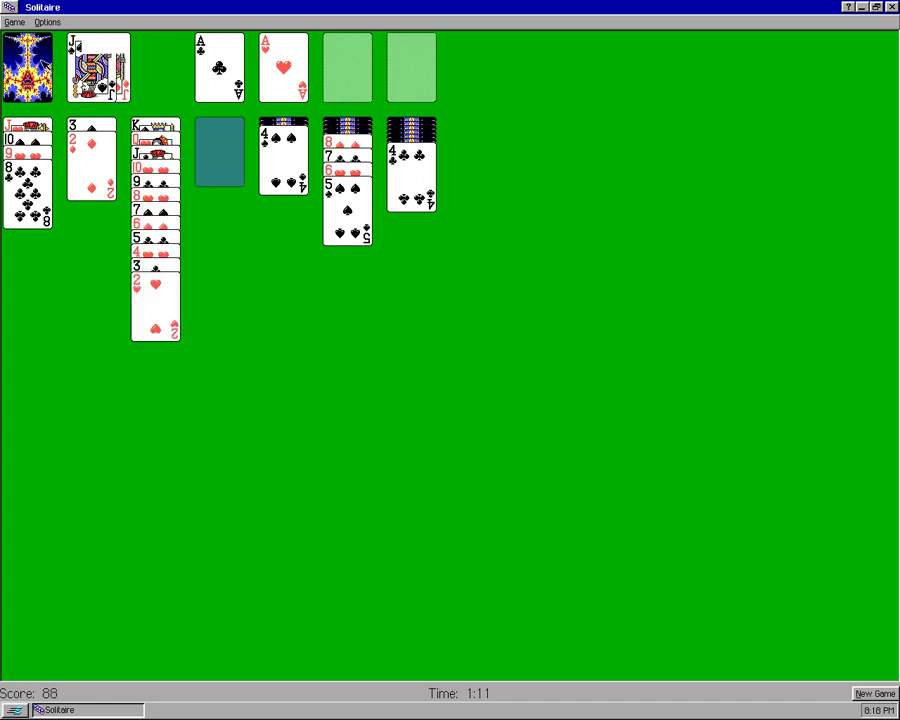
left_click(34, 47)
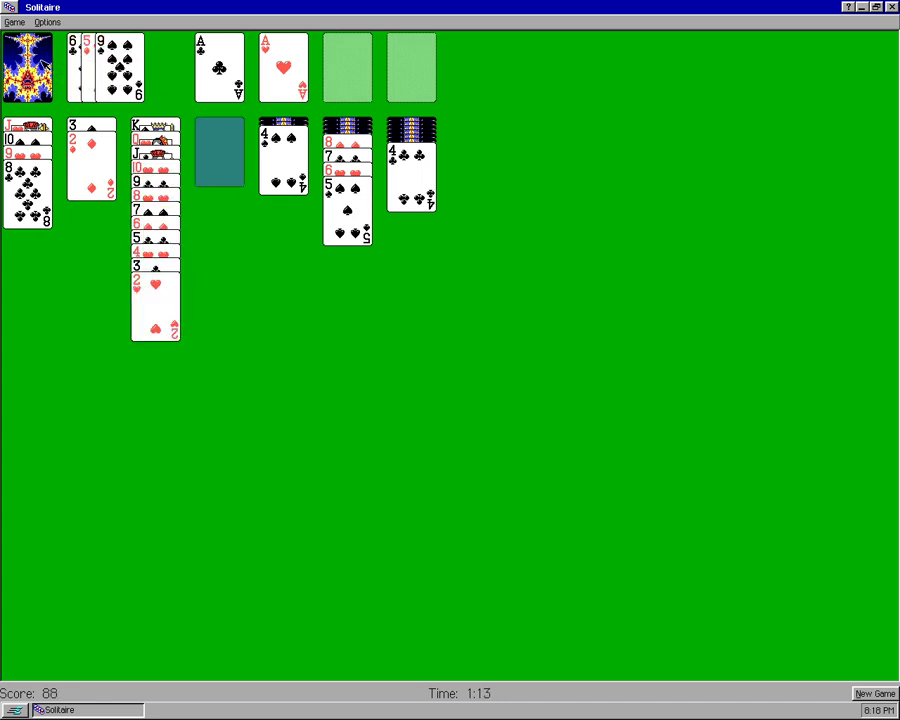
left_click(34, 47)
left_click(44, 64)
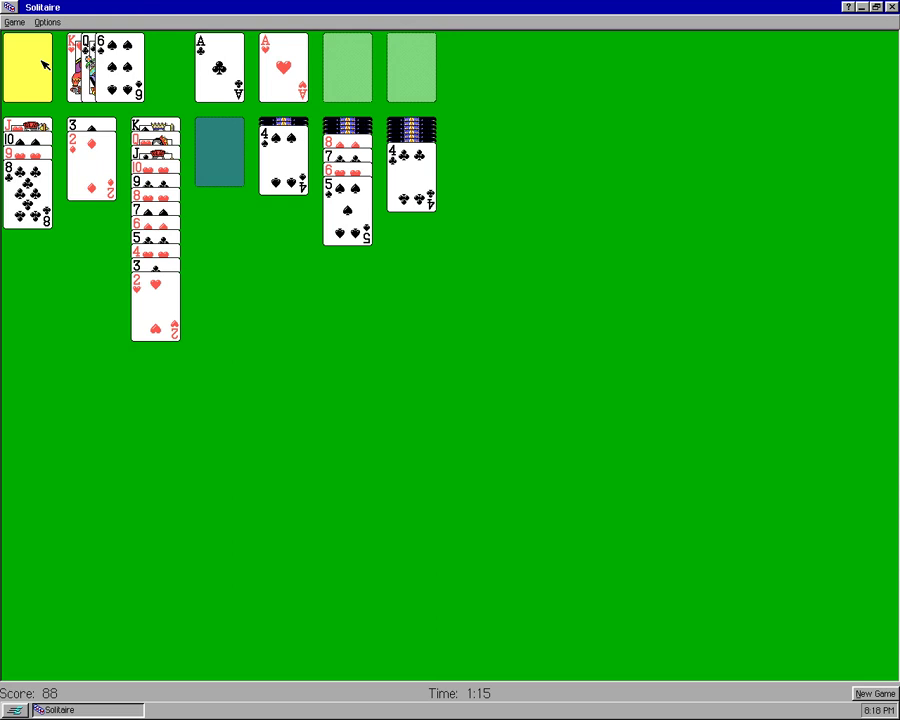
left_click(44, 64)
left_click(44, 64)
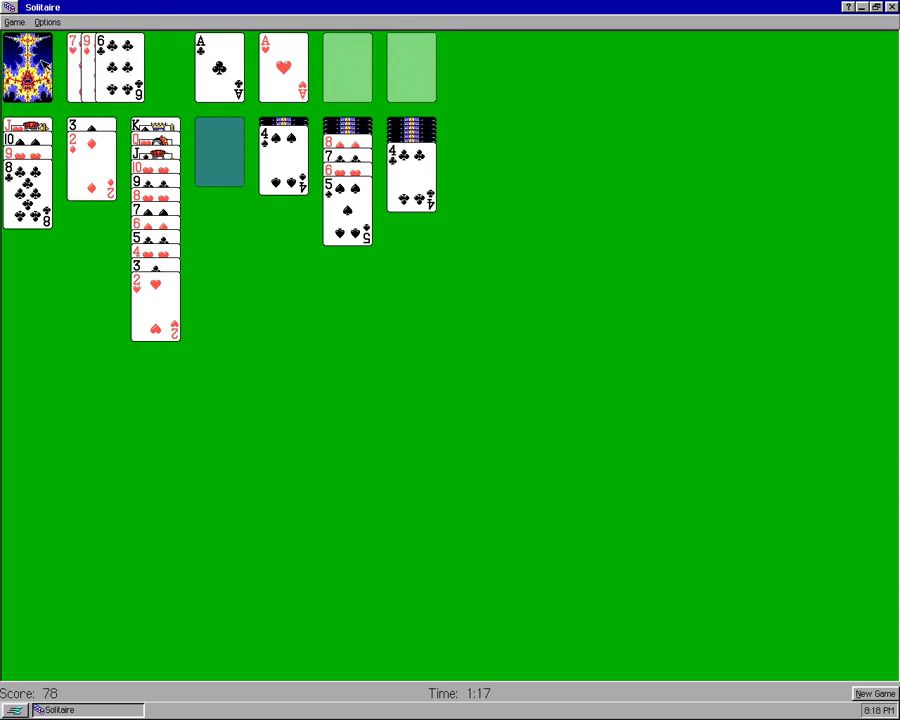
left_click(43, 63)
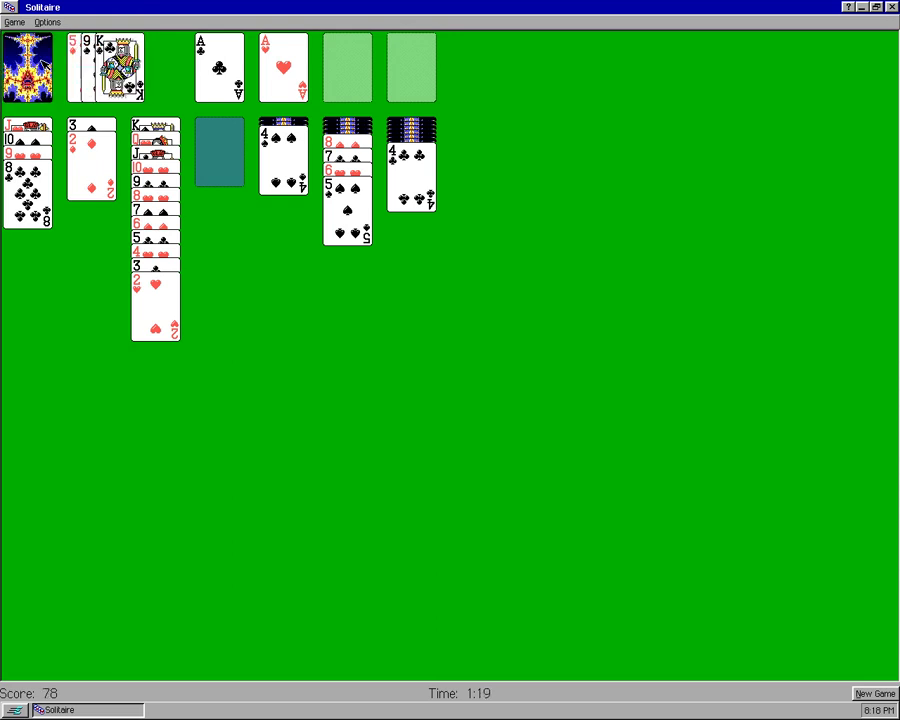
left_click_drag(120, 60, 215, 140)
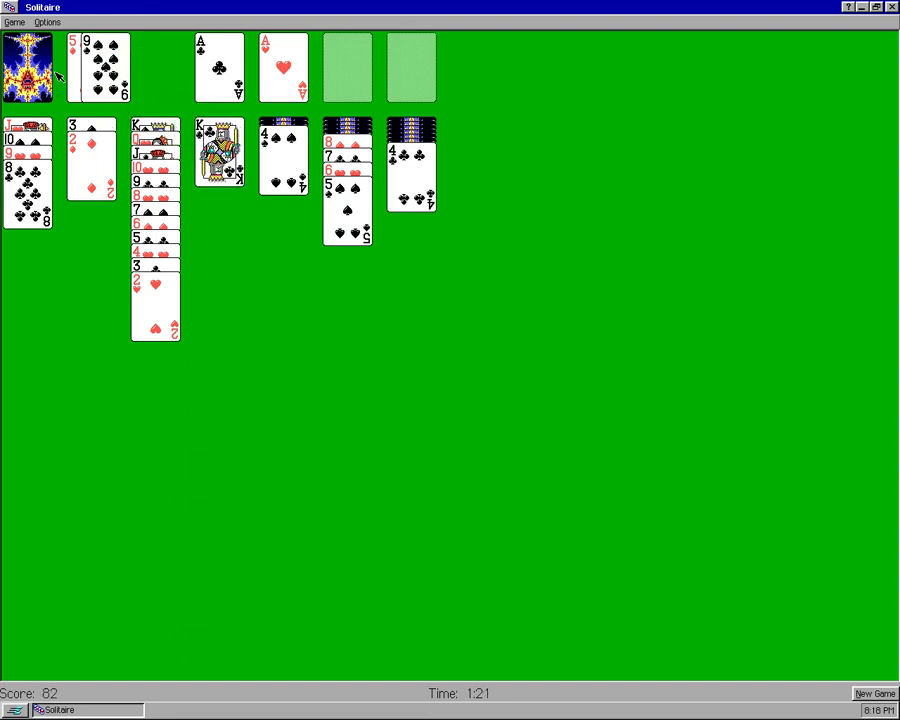
Step: Recycle the stock and deal, sending the ace of diamonds, 2 of diamonds and 2 of hearts to the foundations
left_click(40, 55)
left_click(35, 70)
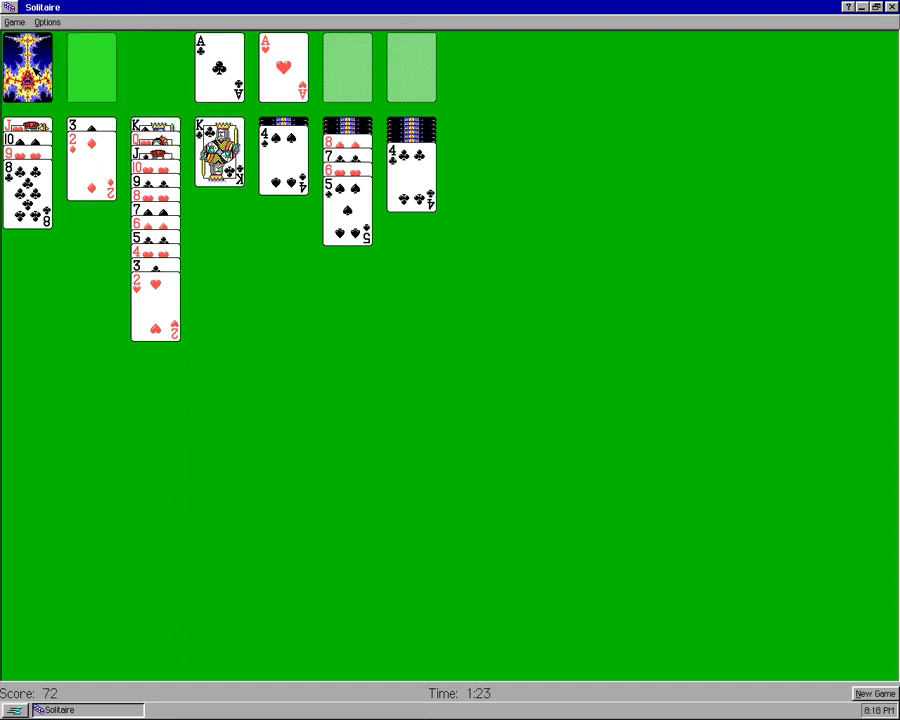
left_click(35, 70)
left_click(35, 70)
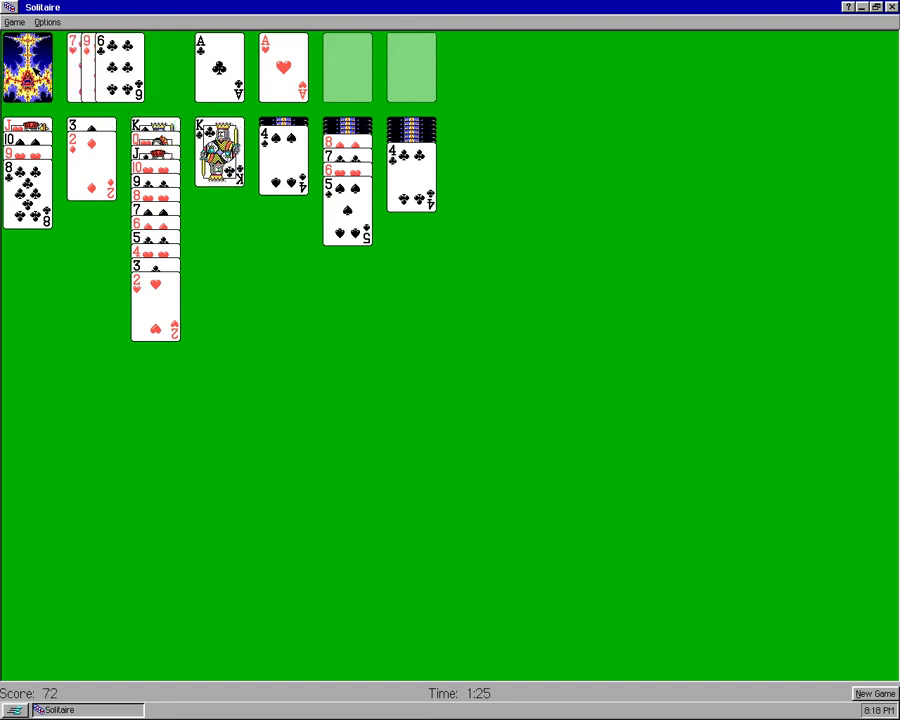
left_click(35, 70)
double_click(107, 68)
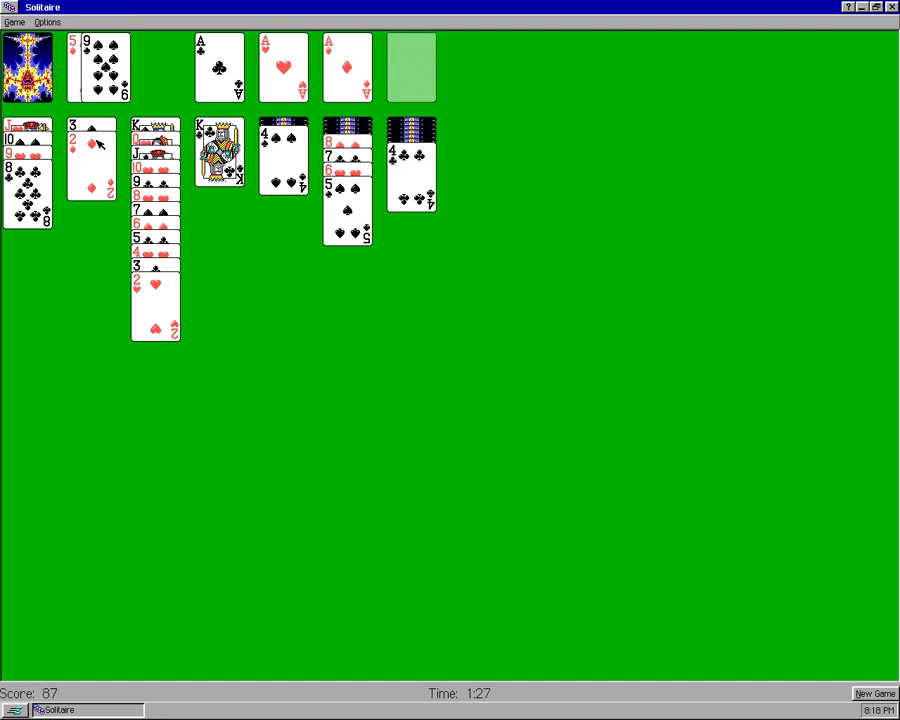
double_click(95, 160)
double_click(157, 309)
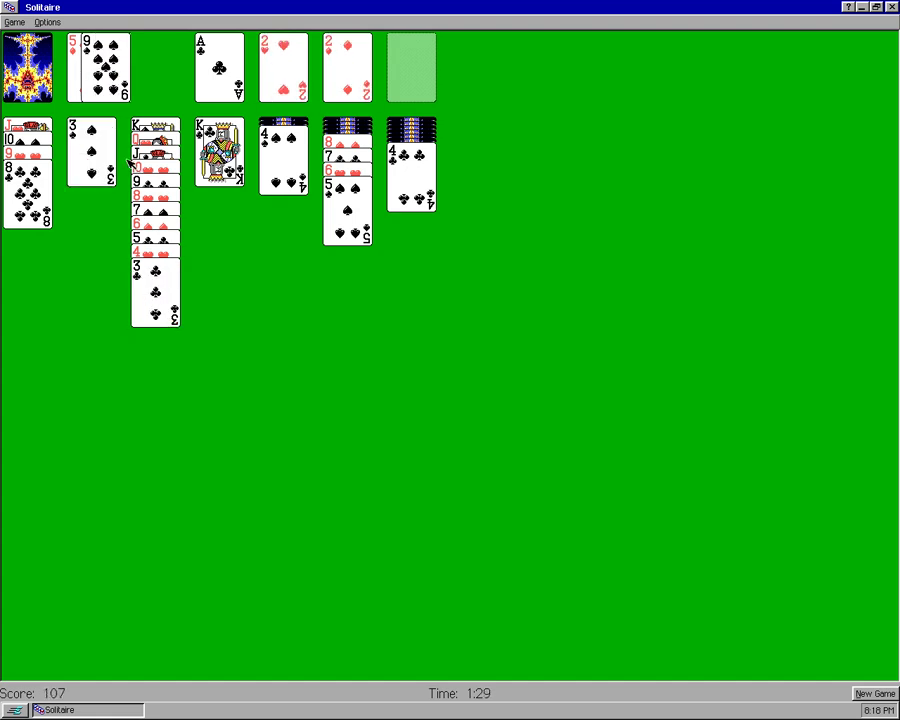
Step: Deal repeatedly through the stock and recycle it while checking the waste pile for a playable card
left_click(35, 55)
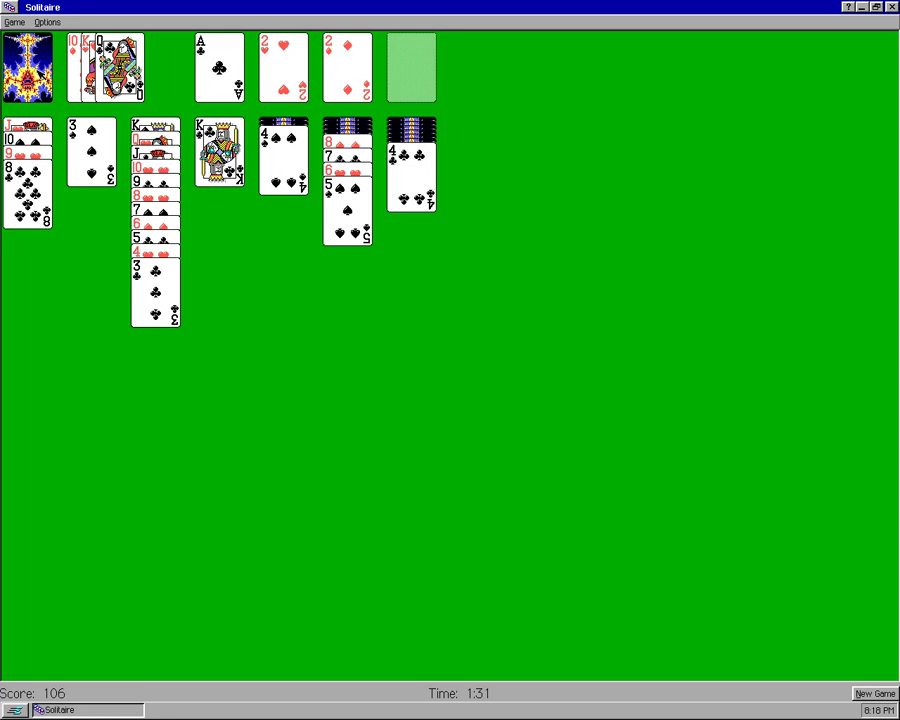
left_click(35, 62)
left_click(35, 62)
left_click(35, 62)
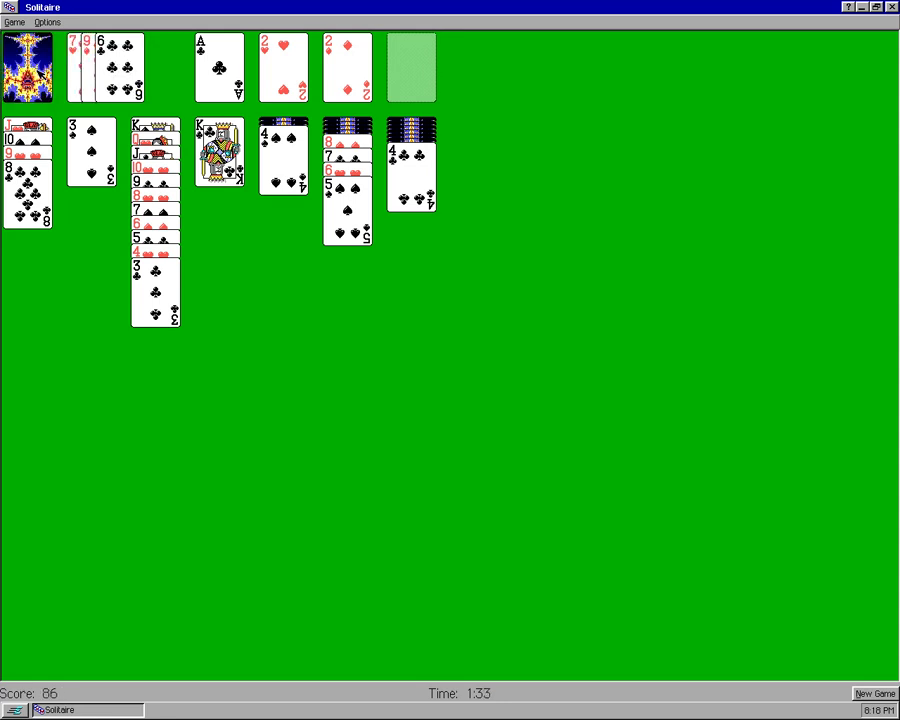
left_click(35, 62)
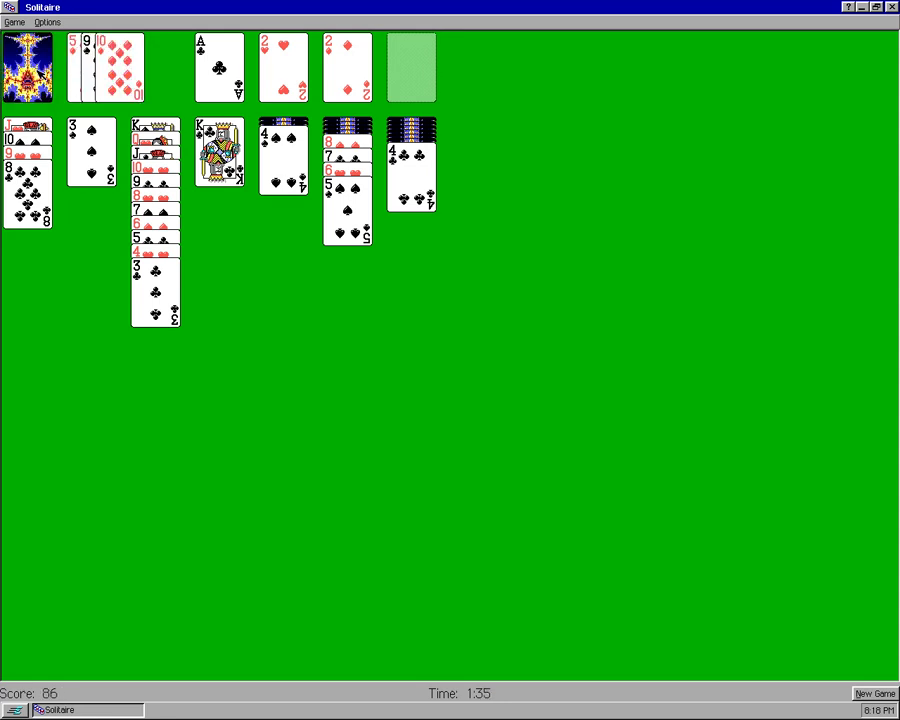
left_click(34, 70)
left_click(34, 70)
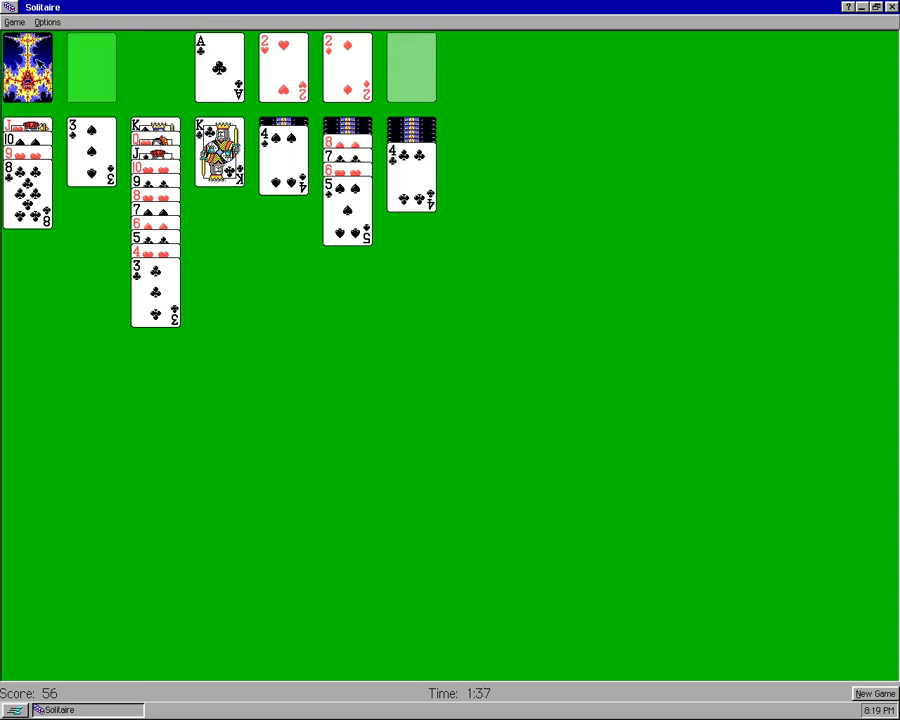
left_click(24, 23)
mouse_move(45, 22)
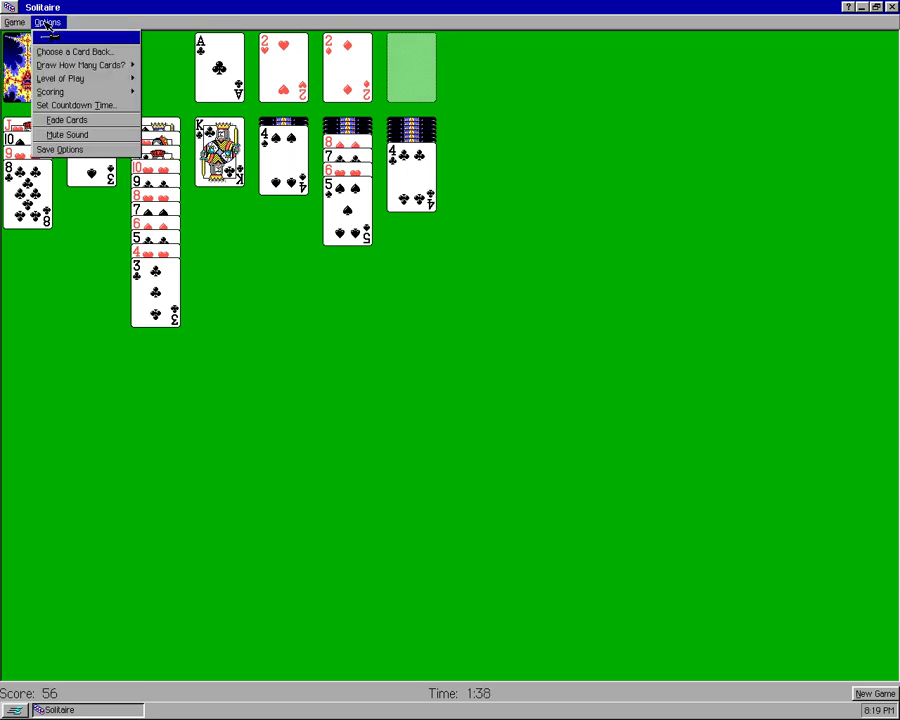
mouse_move(62, 80)
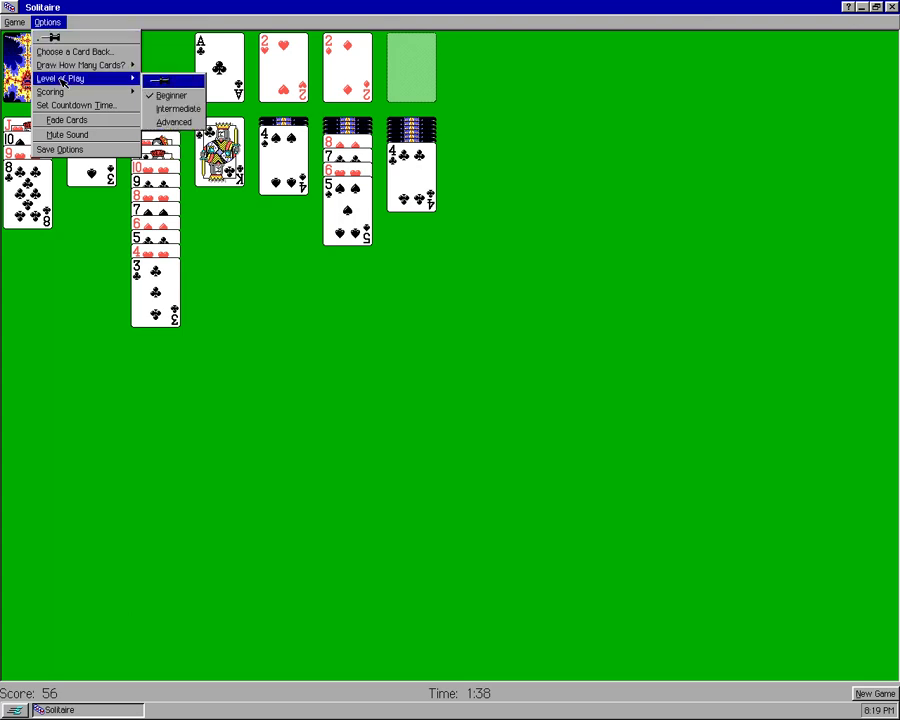
left_click(33, 22)
left_click(9, 7)
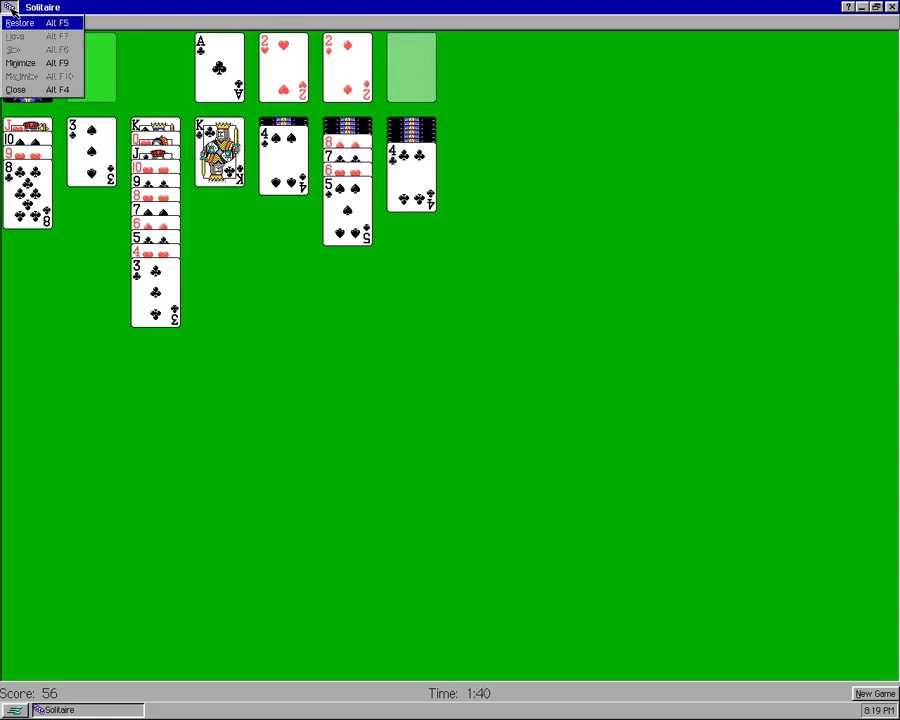
left_click(9, 7)
Step: Exit the Solitaire game
left_click(14, 22)
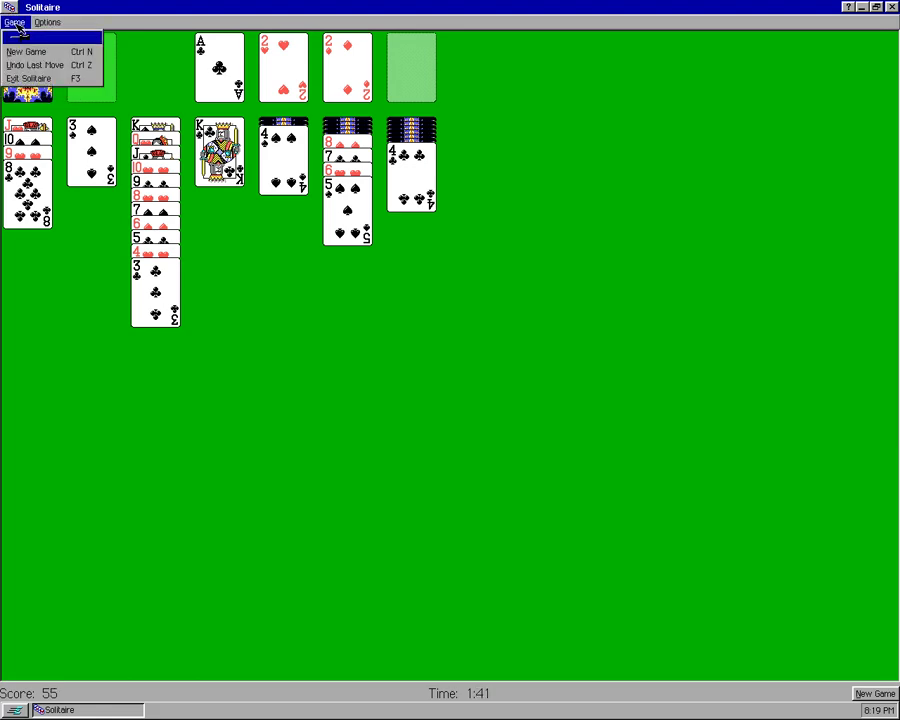
left_click(26, 78)
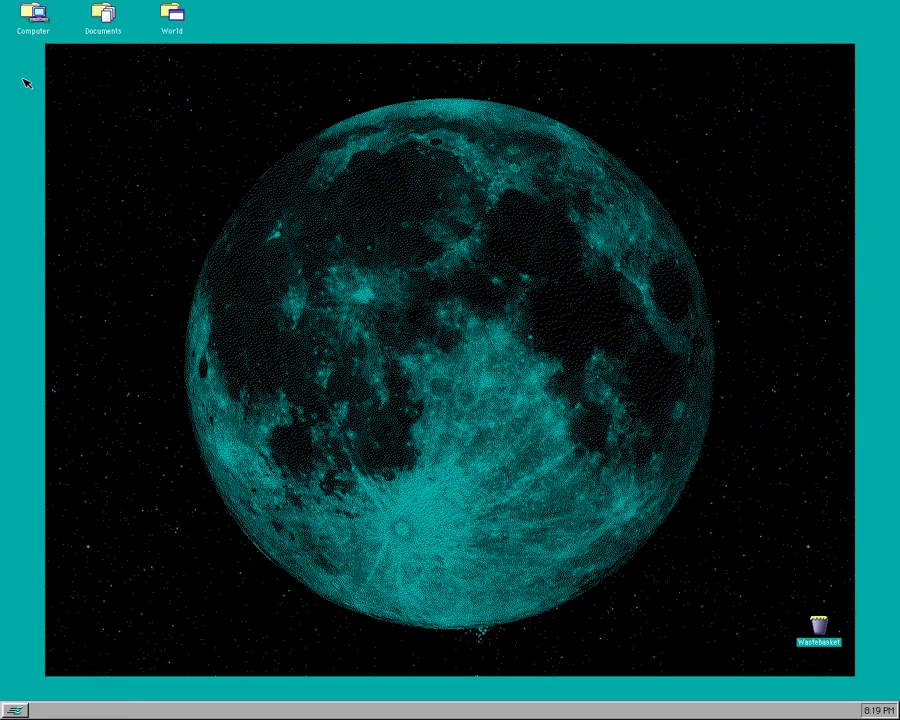
Step: Launch MineSweeper from the installed games and move its window to the middle of the desktop
left_click(18, 710)
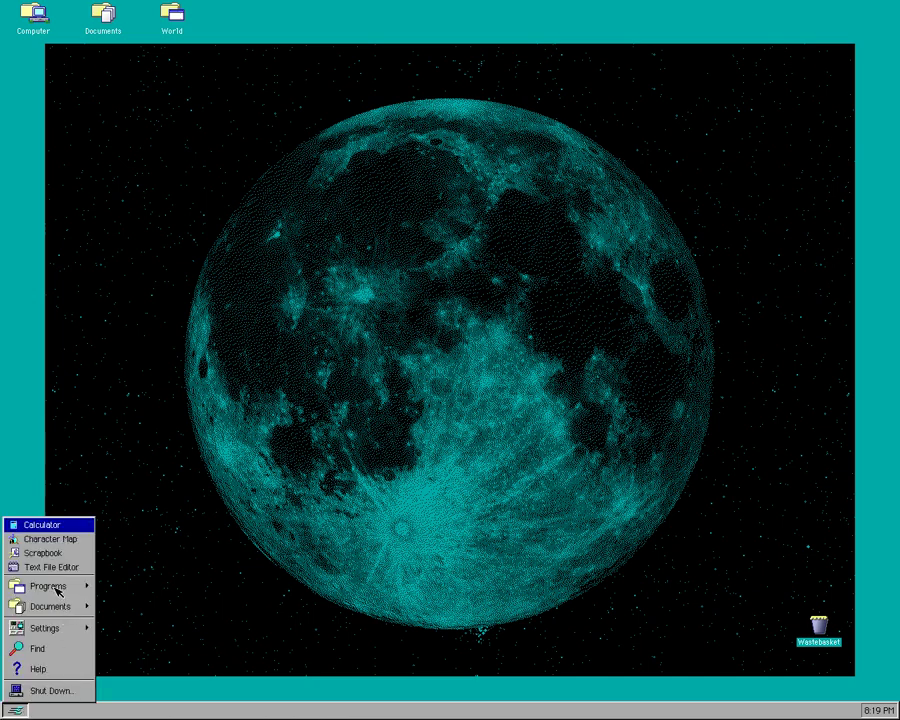
mouse_move(57, 591)
mouse_move(148, 584)
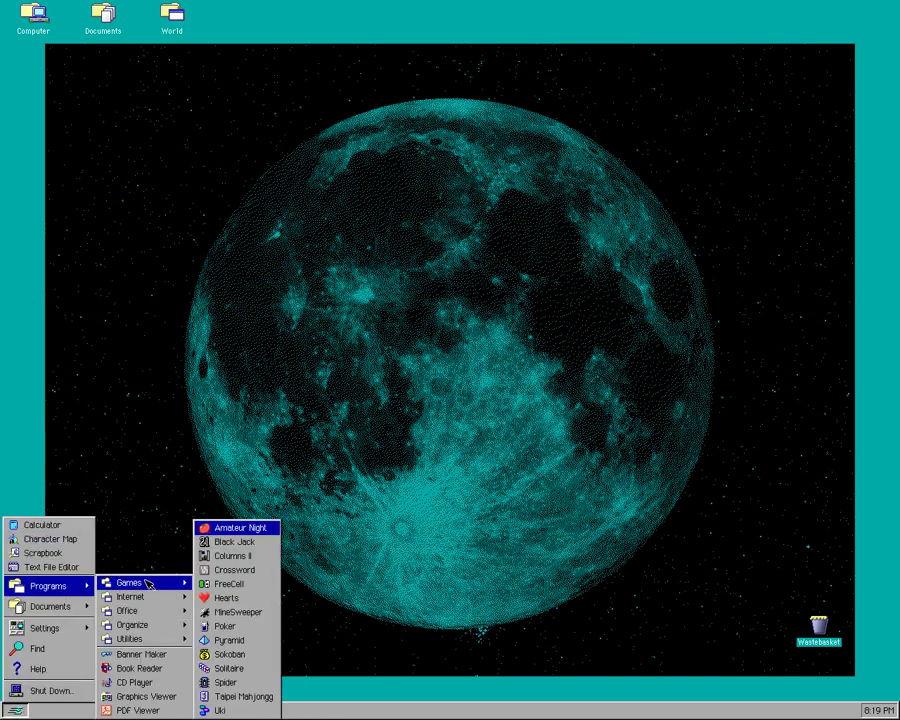
left_click(250, 611)
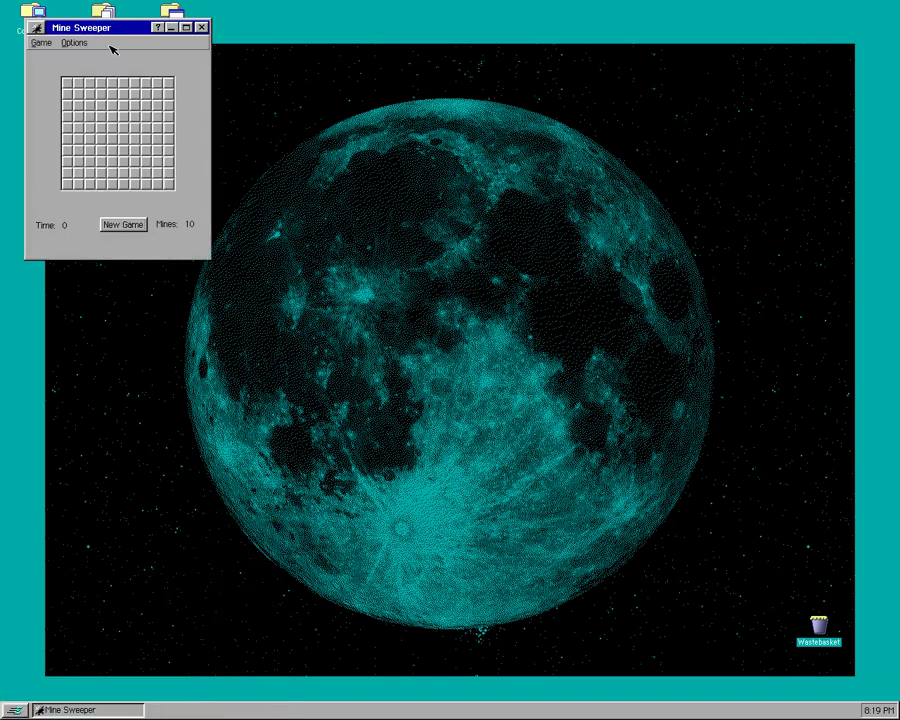
left_click_drag(95, 33, 431, 223)
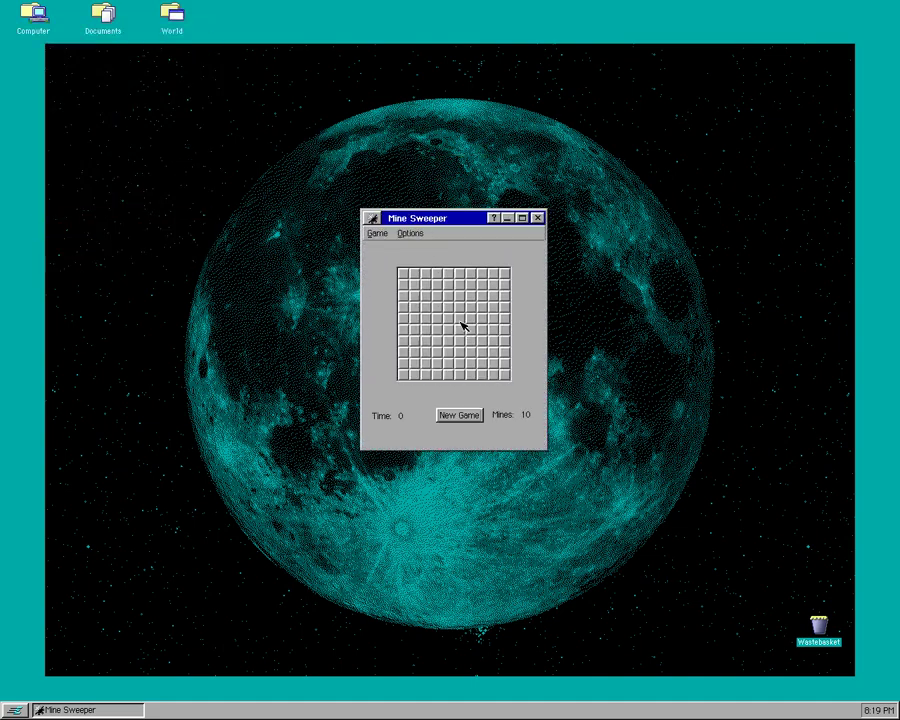
Step: Play the first Mine Sweeper board: open a central cell, flag the five deduced mines, and uncover cells in the second column
left_click(463, 326)
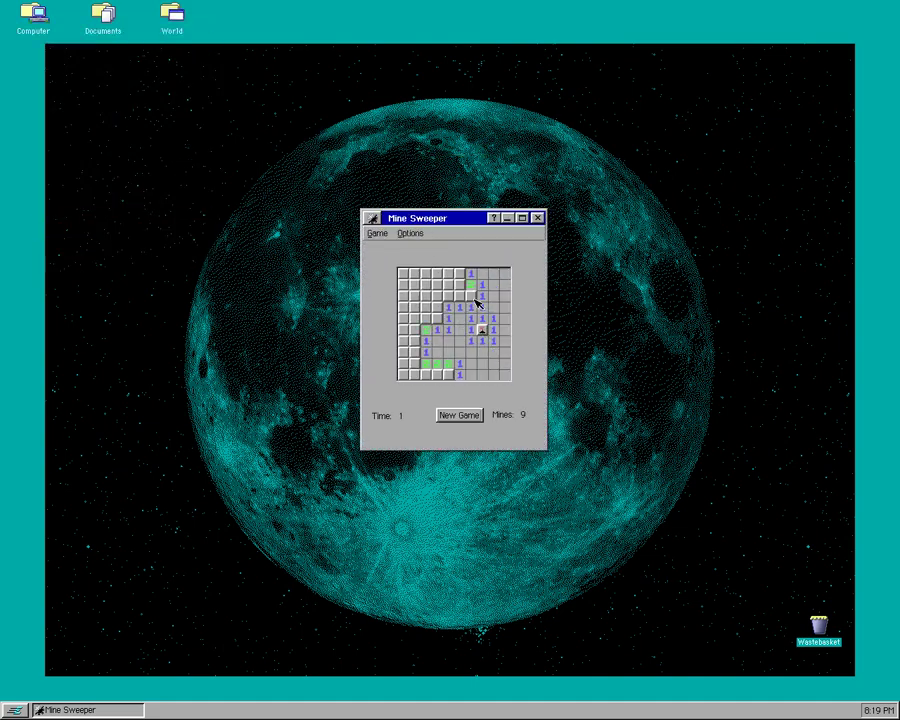
right_click(472, 297)
right_click(438, 319)
right_click(449, 375)
right_click(437, 375)
left_click(417, 353)
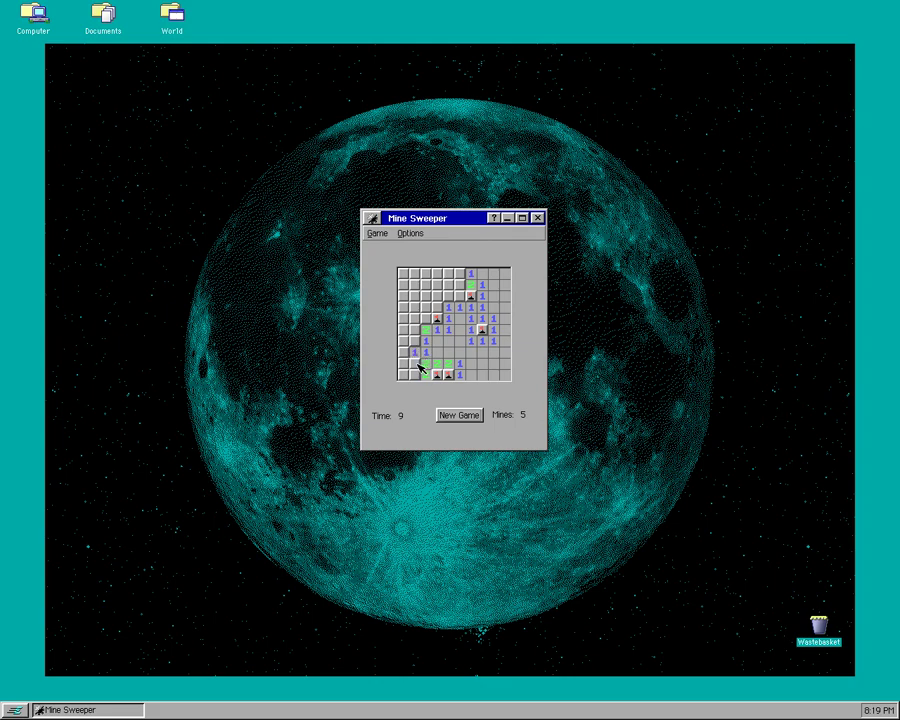
left_click(417, 344)
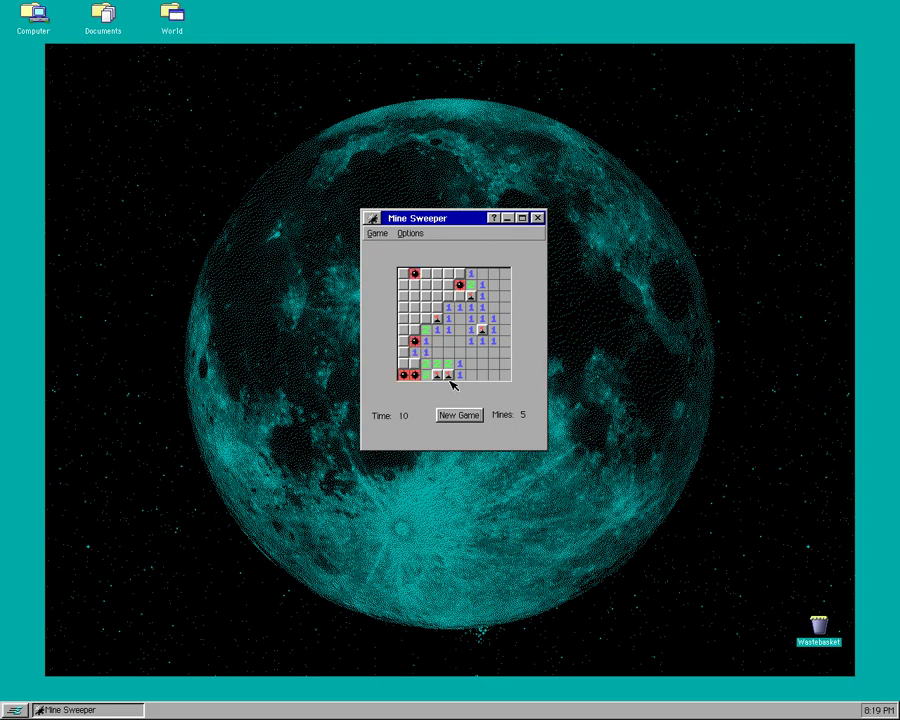
Step: Start a new Mine Sweeper game, open a central cell, flag the mines in columns six to eight, and uncover cells between them
left_click(453, 414)
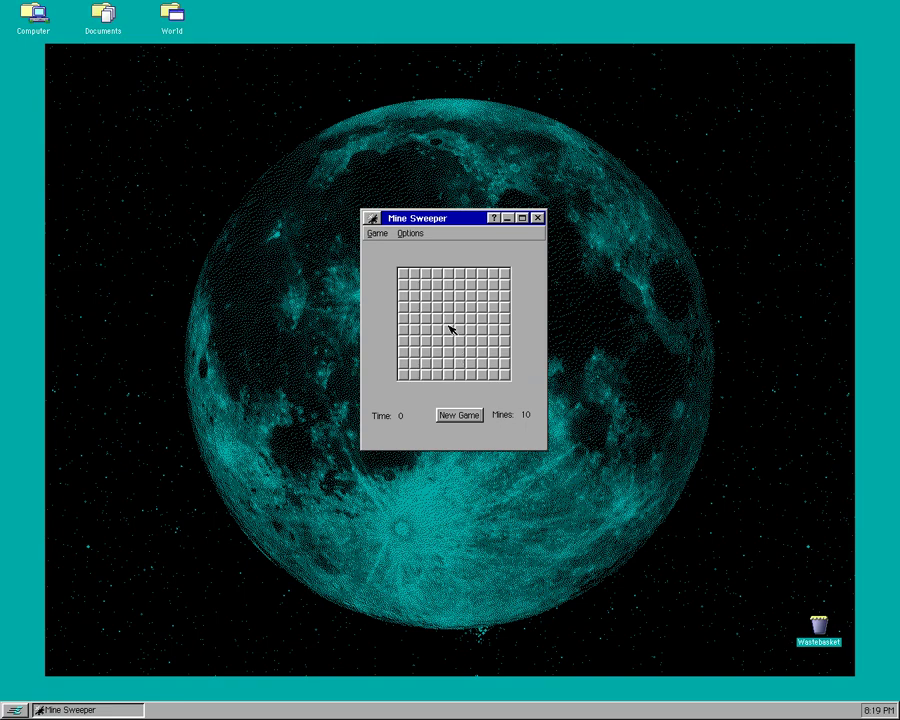
left_click(449, 329)
right_click(483, 362)
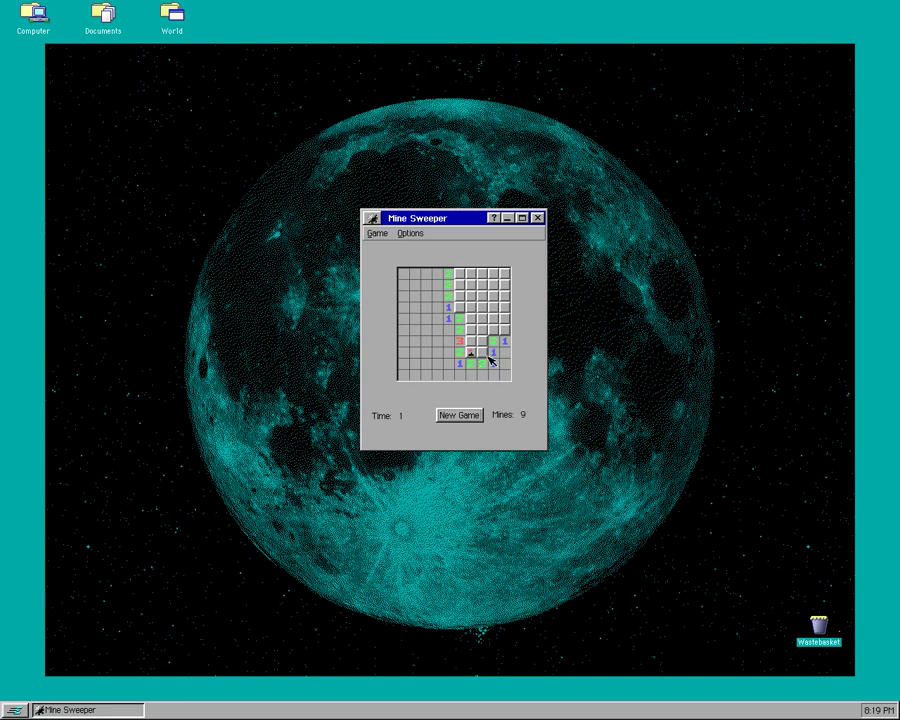
right_click(474, 350)
left_click(482, 307)
left_click(483, 318)
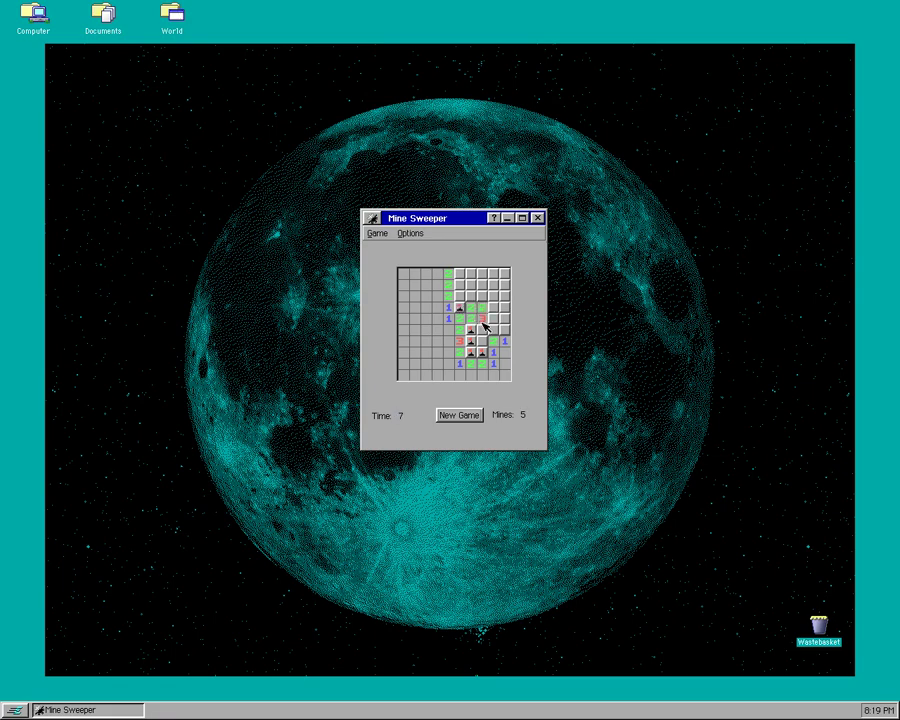
Step: Uncover the eighth-column cells in rows six and seven, flag the ninth-column mine in row six, and open the cell above it
left_click(483, 330)
left_click(484, 341)
right_click(495, 332)
left_click(496, 318)
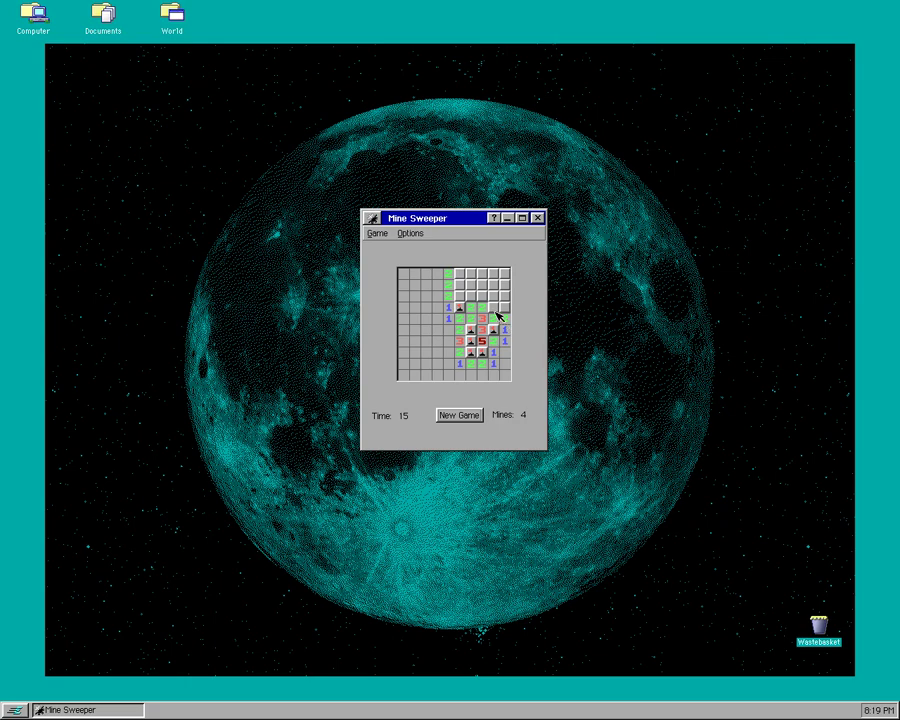
Step: Clear the upper-right area of the minefield, flagging the mines at column nine, row four and column seven, row three
left_click(505, 309)
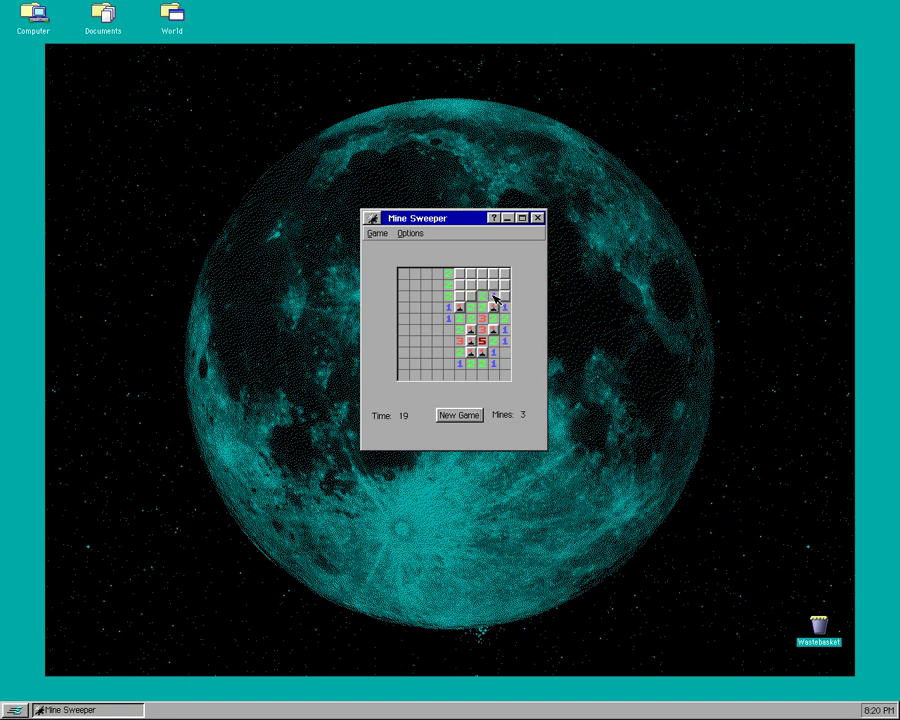
left_click(487, 290)
left_click(501, 288)
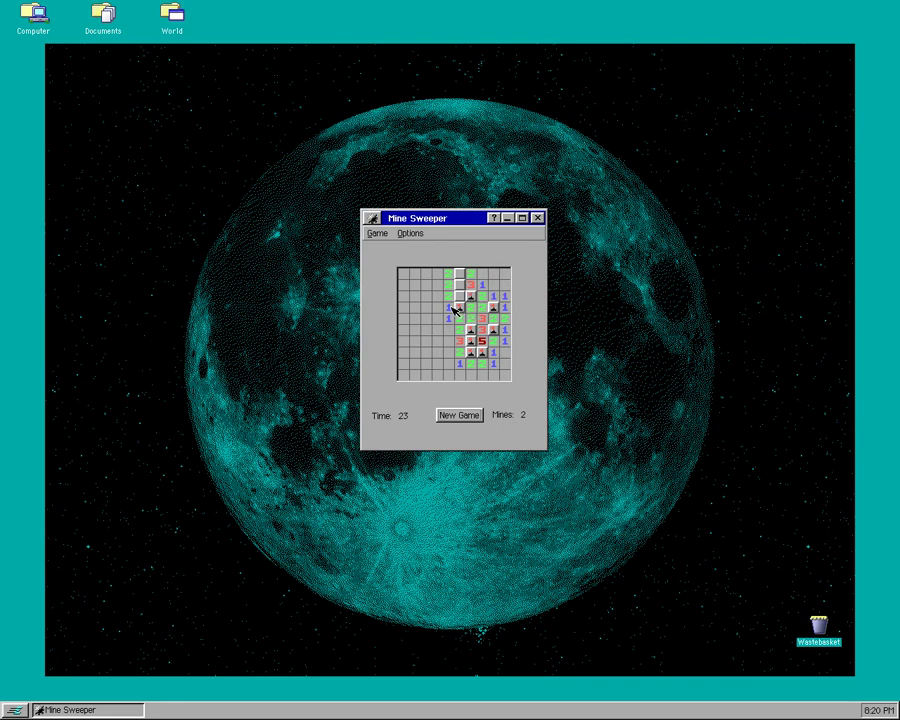
Step: Open the last safe Mine Sweeper cell, submit the player's name to the Hall of Fame, and close the game
left_click(463, 296)
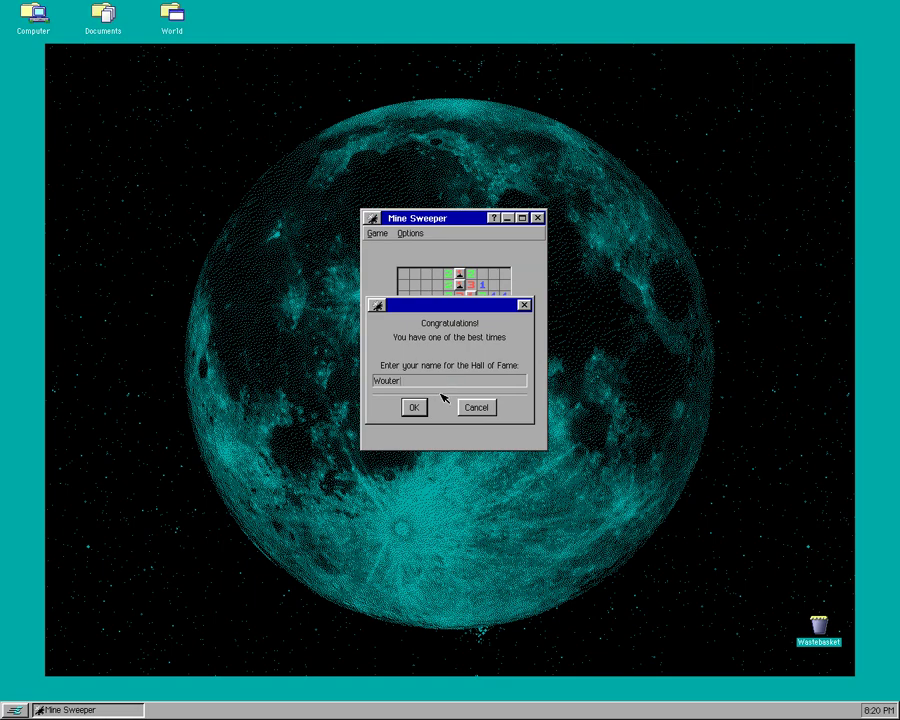
left_click(414, 407)
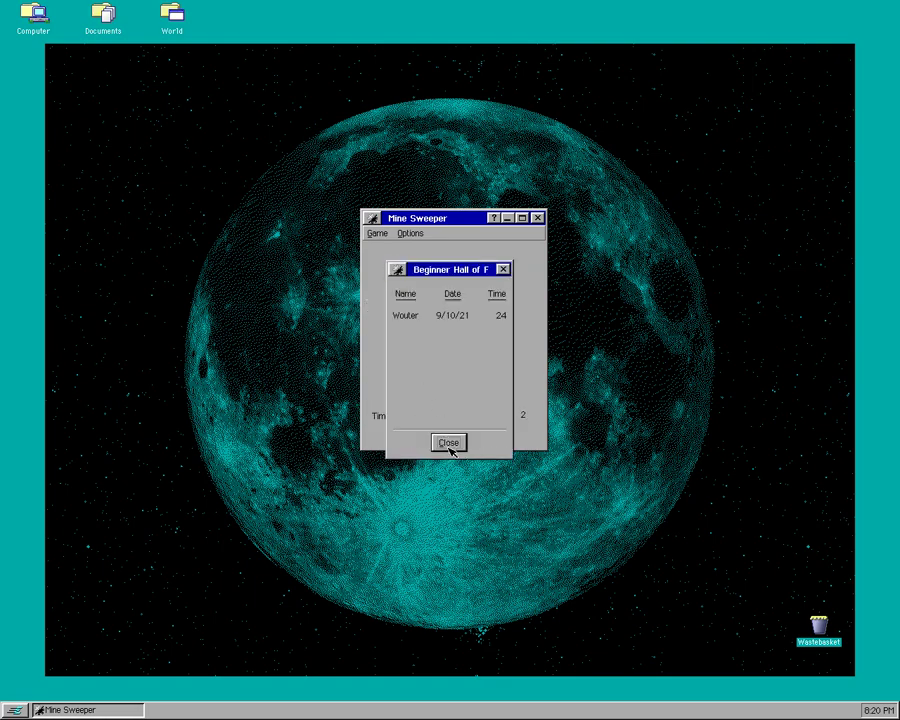
left_click(450, 444)
left_click(537, 217)
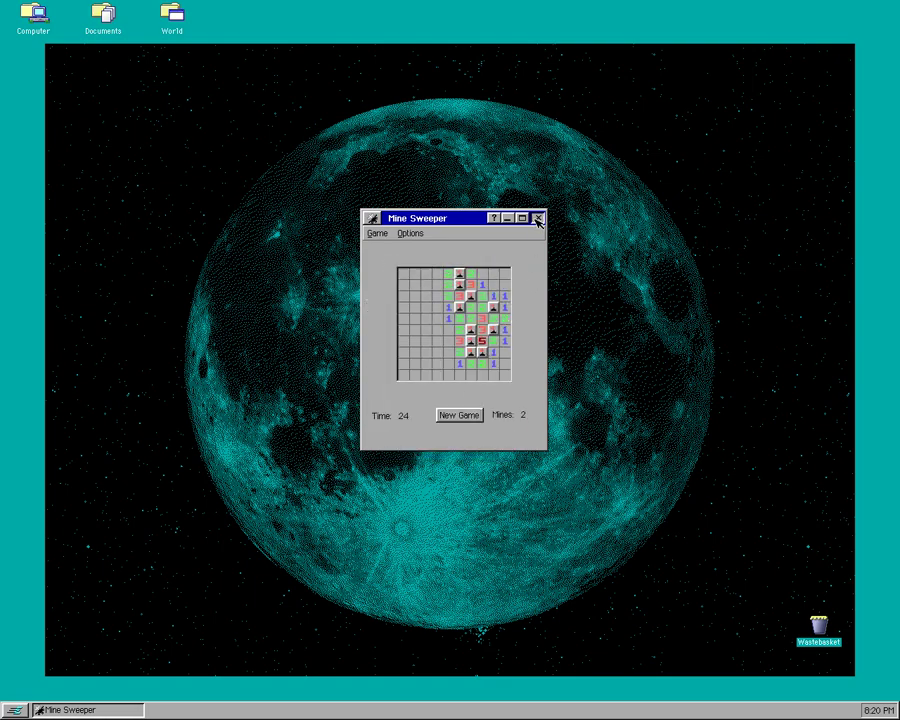
Step: Look through the Games, Internet, Office, Organize and Utilities groups of the installed programs
left_click(17, 709)
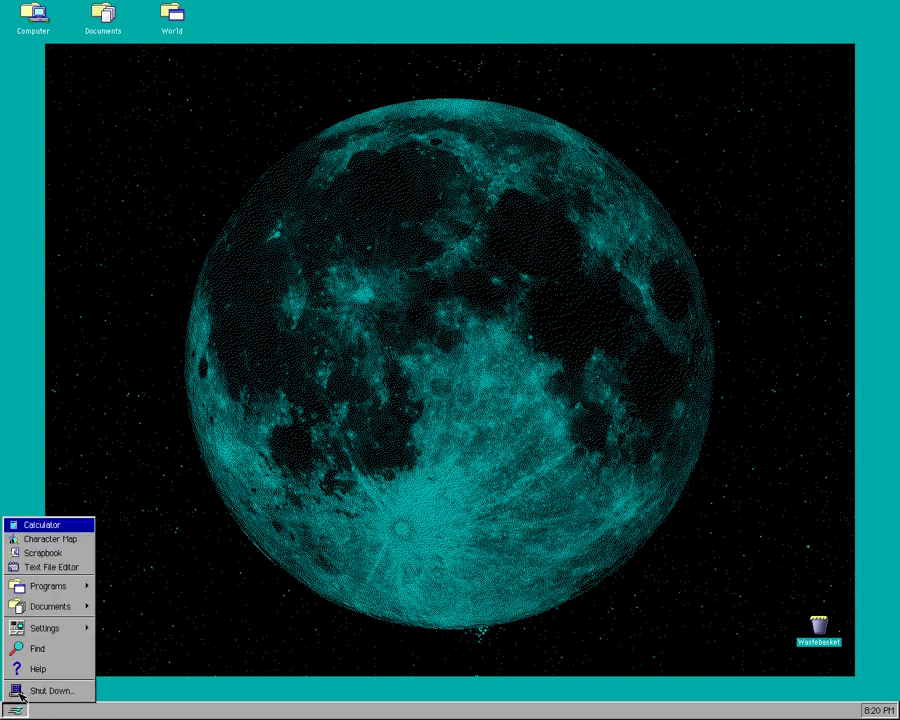
mouse_move(62, 587)
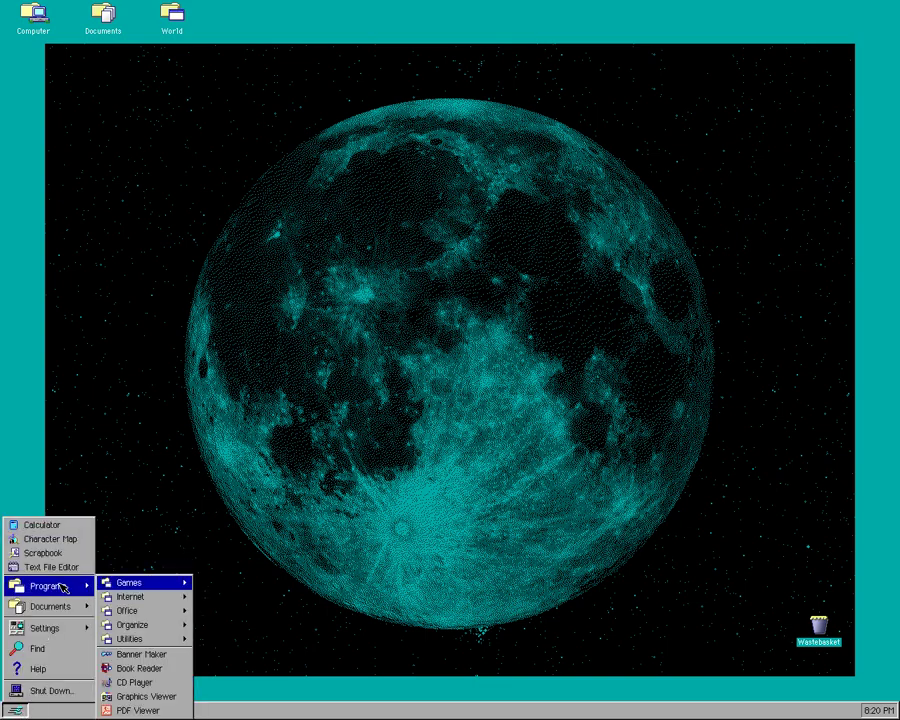
left_click(155, 582)
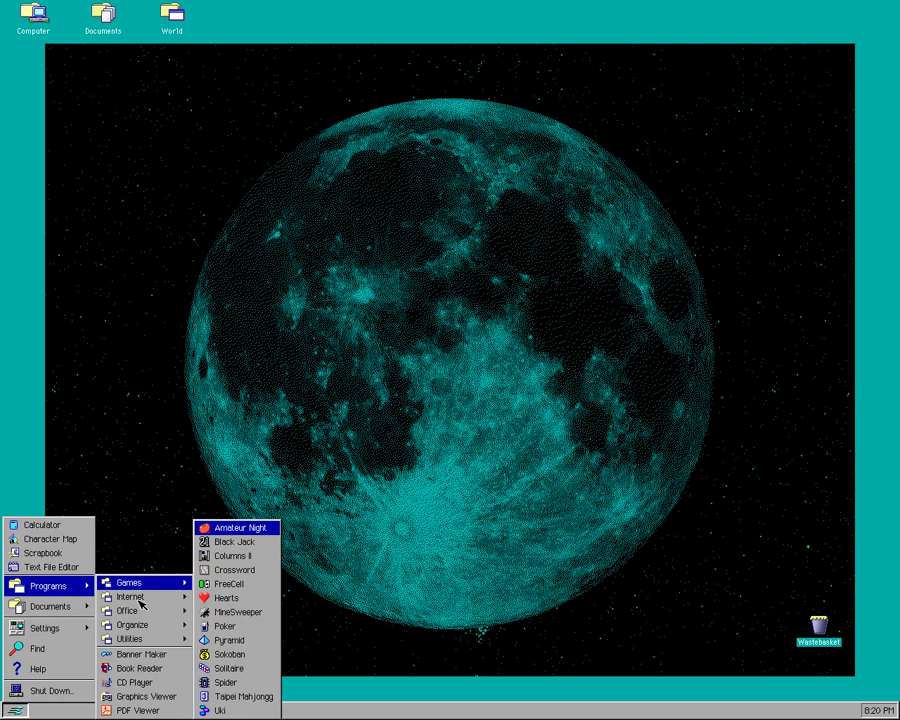
mouse_move(142, 598)
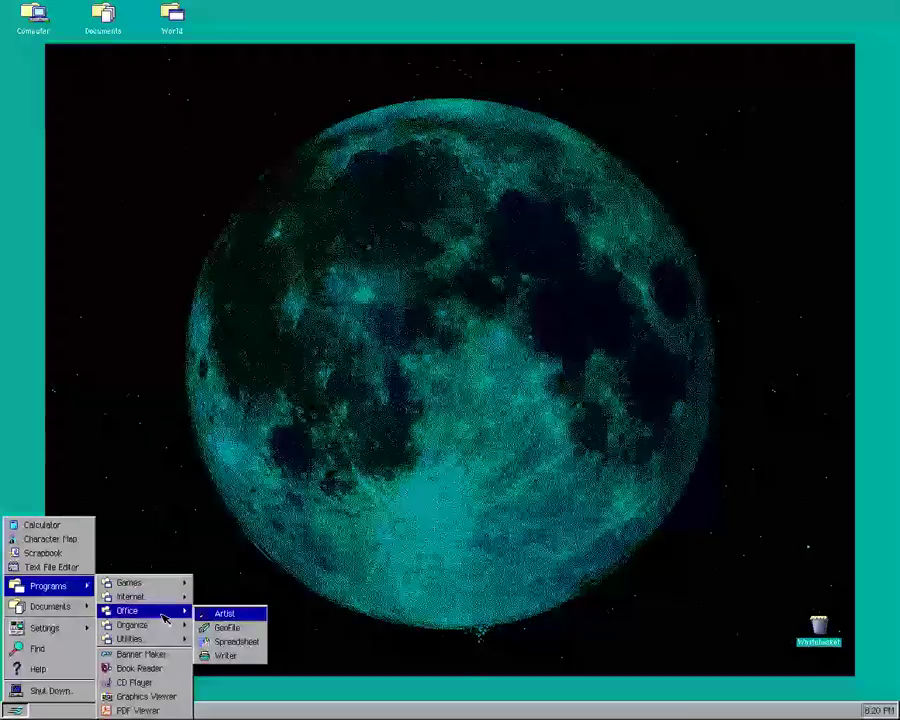
mouse_move(176, 628)
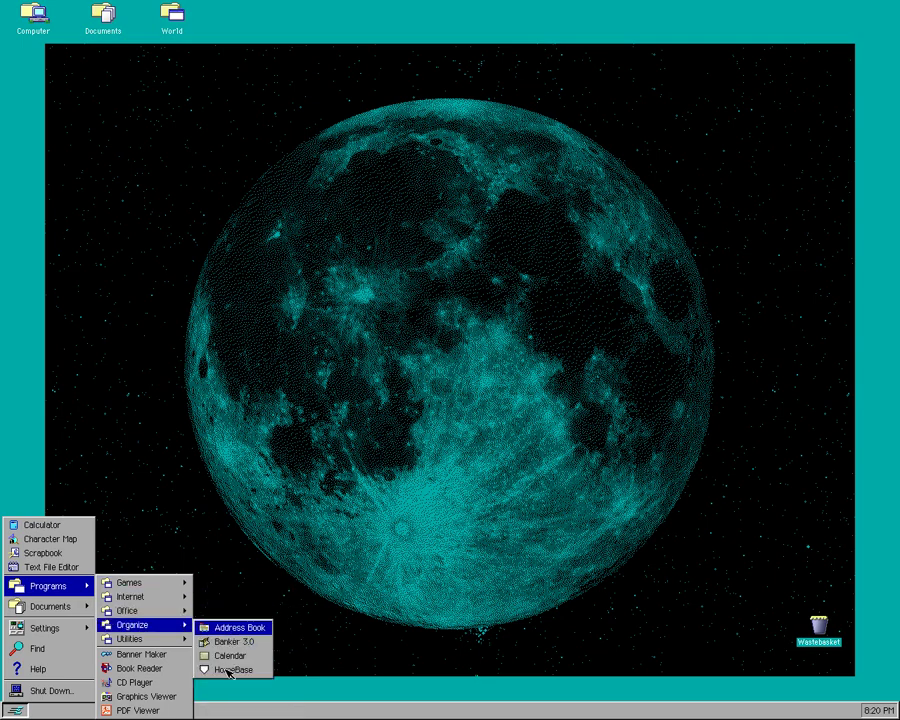
mouse_move(140, 638)
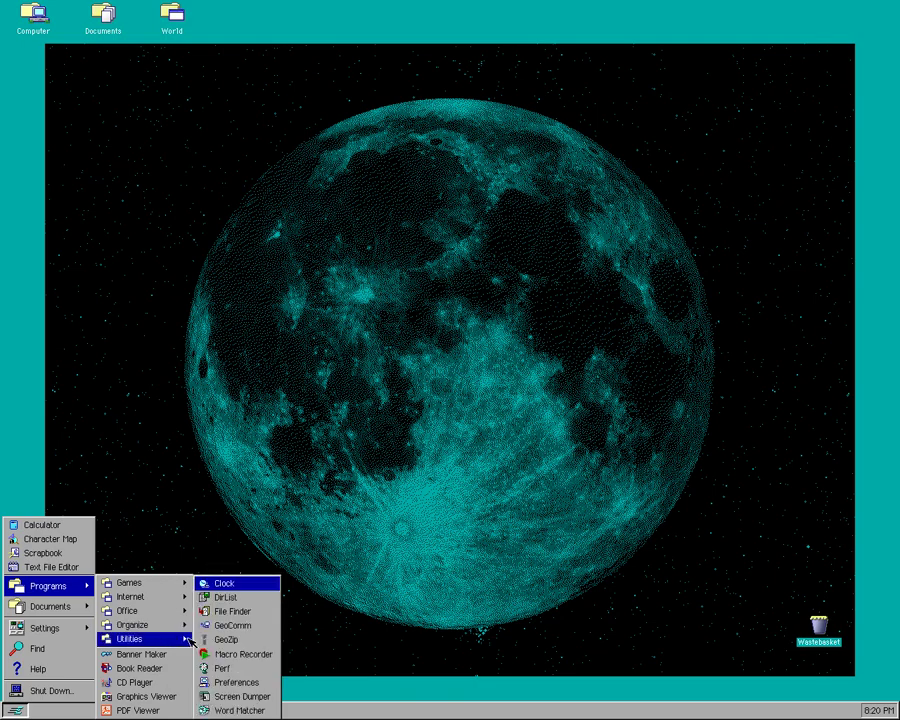
Step: Open the Clock utility from the Utilities group, reposition its window toward the middle of the desktop, and close it
left_click(237, 584)
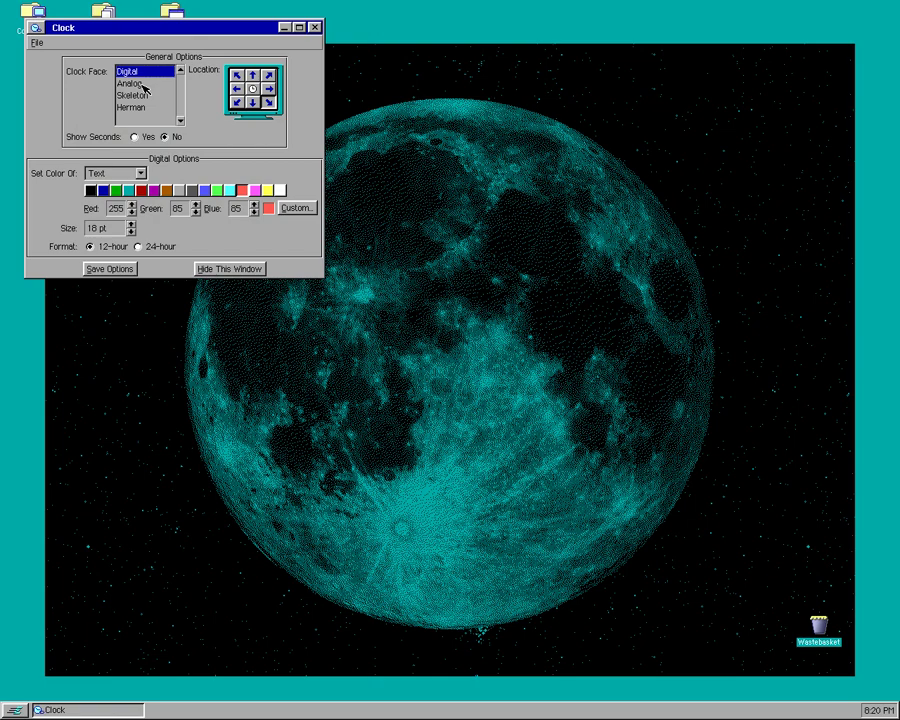
left_click_drag(136, 27, 345, 186)
left_click(490, 184)
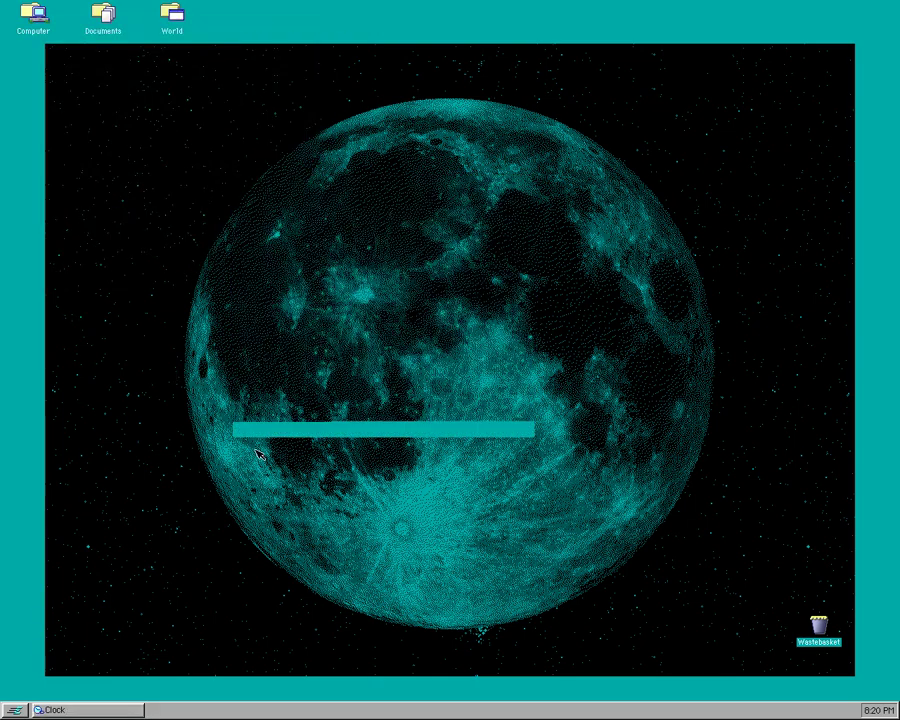
Step: Open Preferences from the Utilities group and view the Background and Computer settings, closing each without changes
left_click(15, 710)
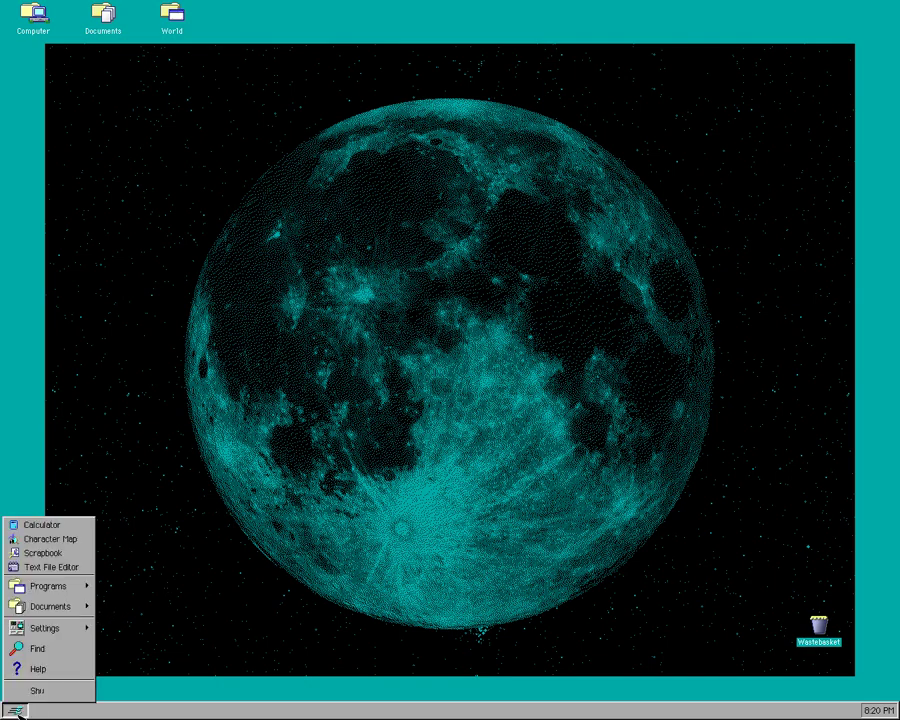
left_click(76, 590)
left_click(157, 639)
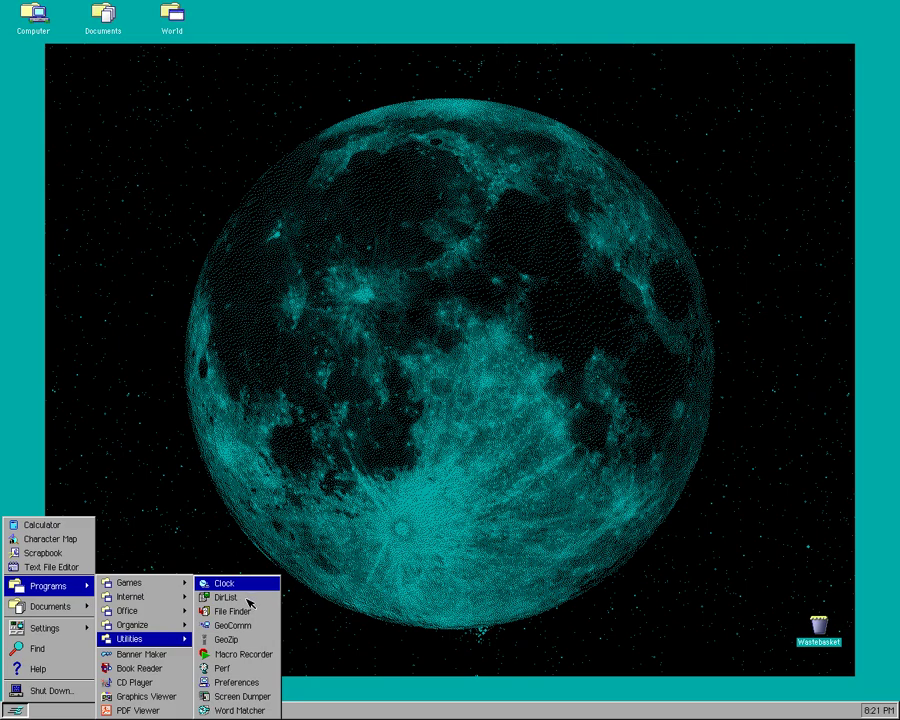
left_click(238, 683)
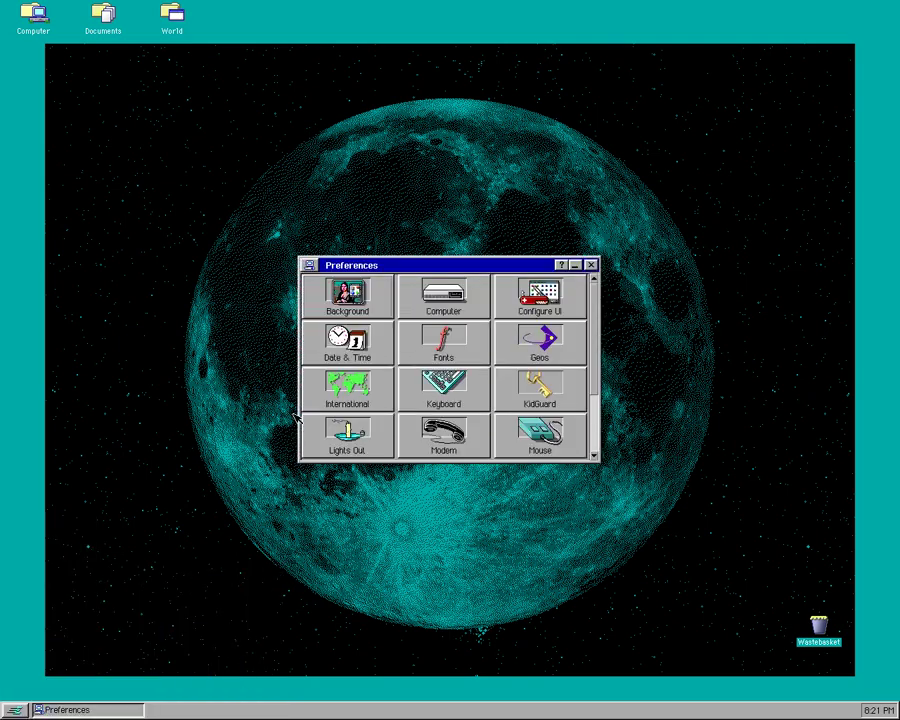
left_click(347, 292)
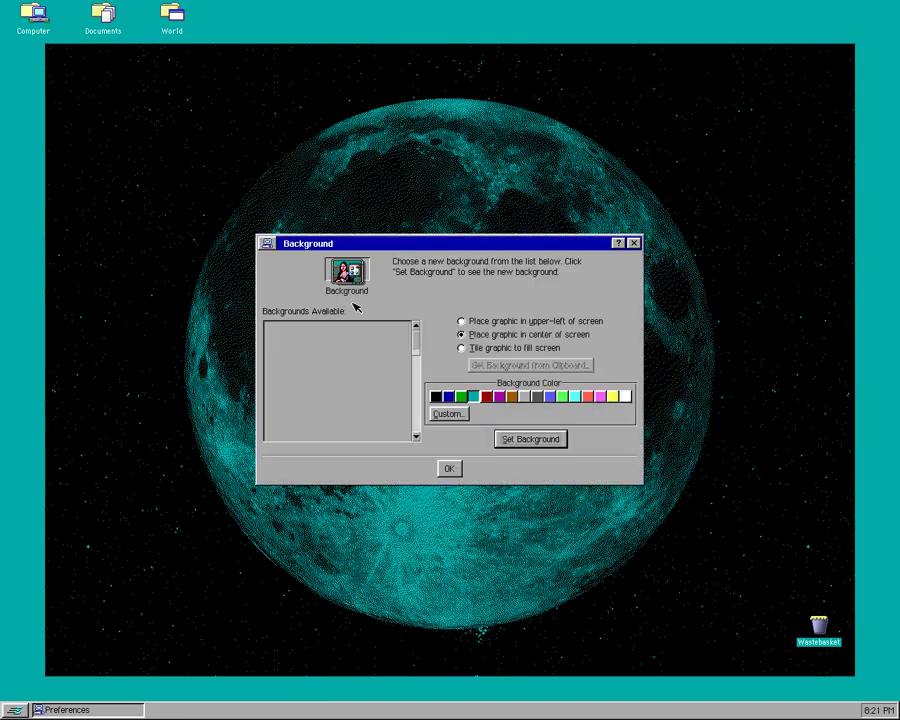
left_click(634, 243)
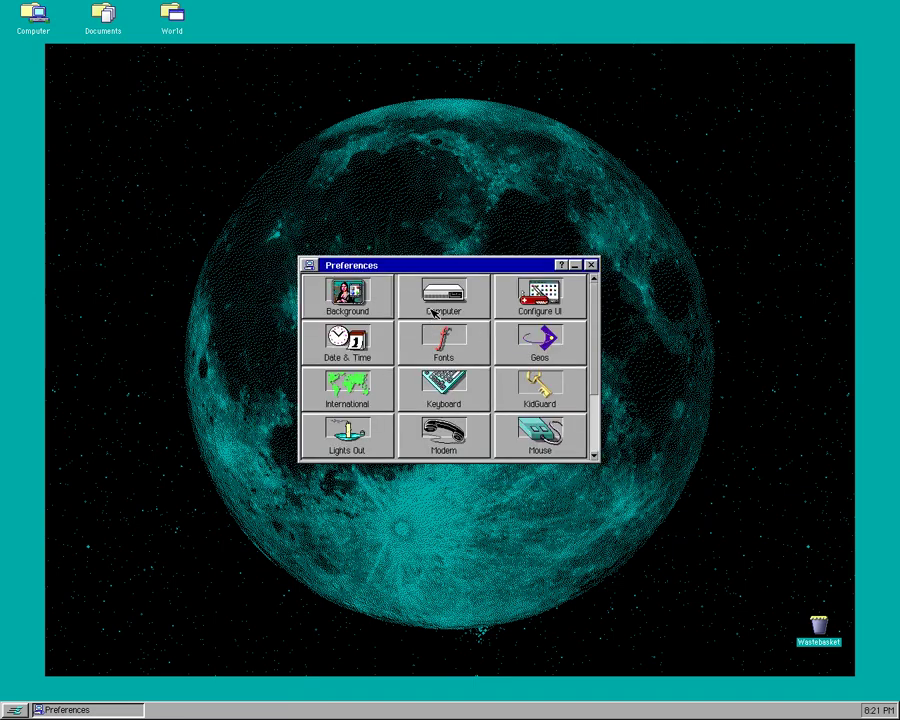
left_click(433, 312)
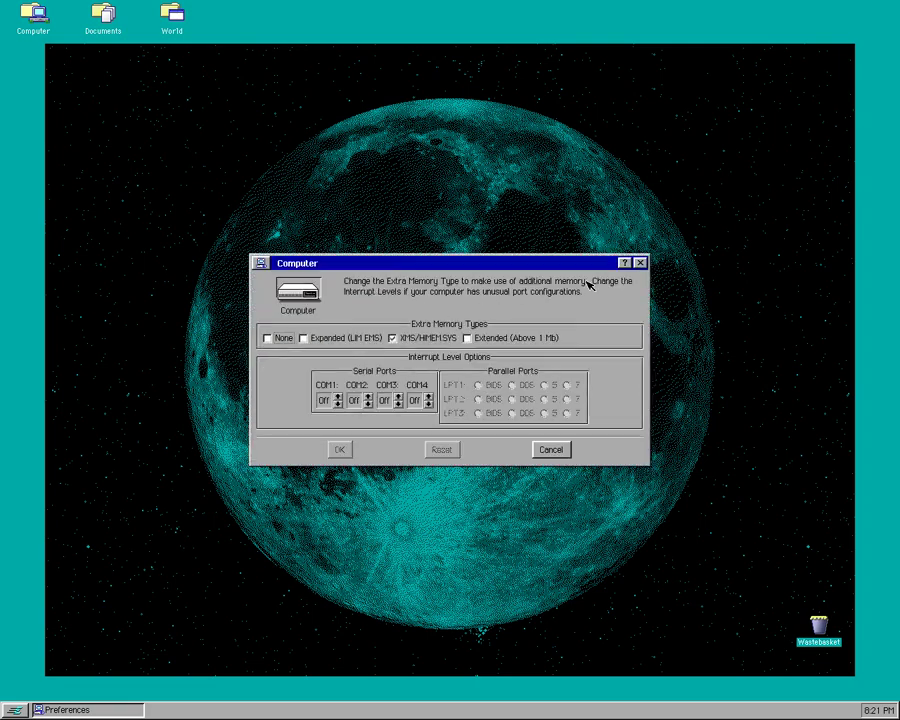
left_click(641, 263)
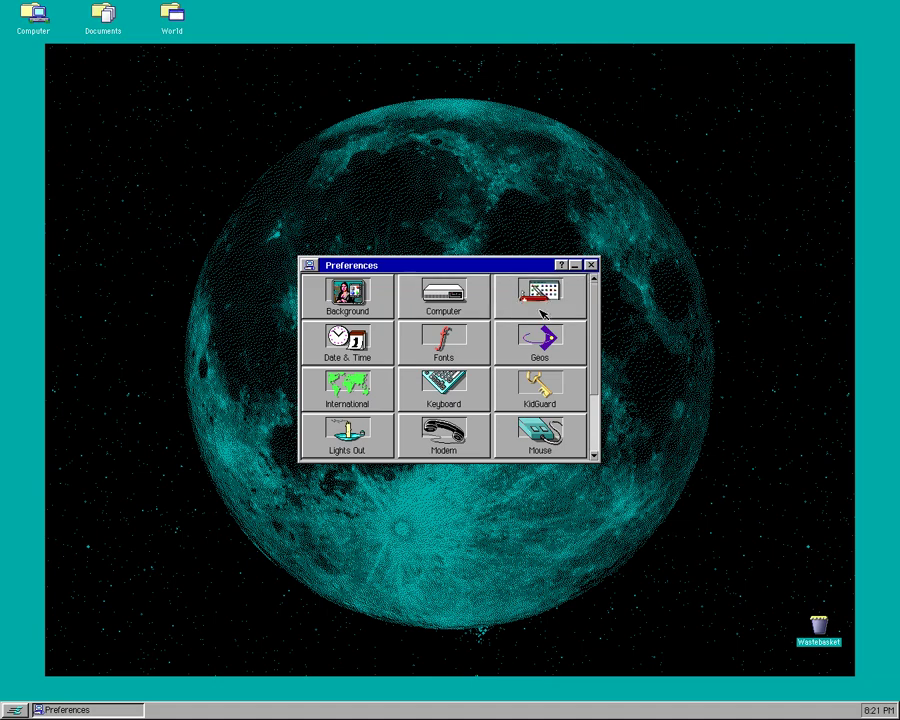
Step: Review the Configure UI preferences for appearance, applications, Express Menu, interface, advanced and file manager options, leaving them unchanged
left_click(540, 312)
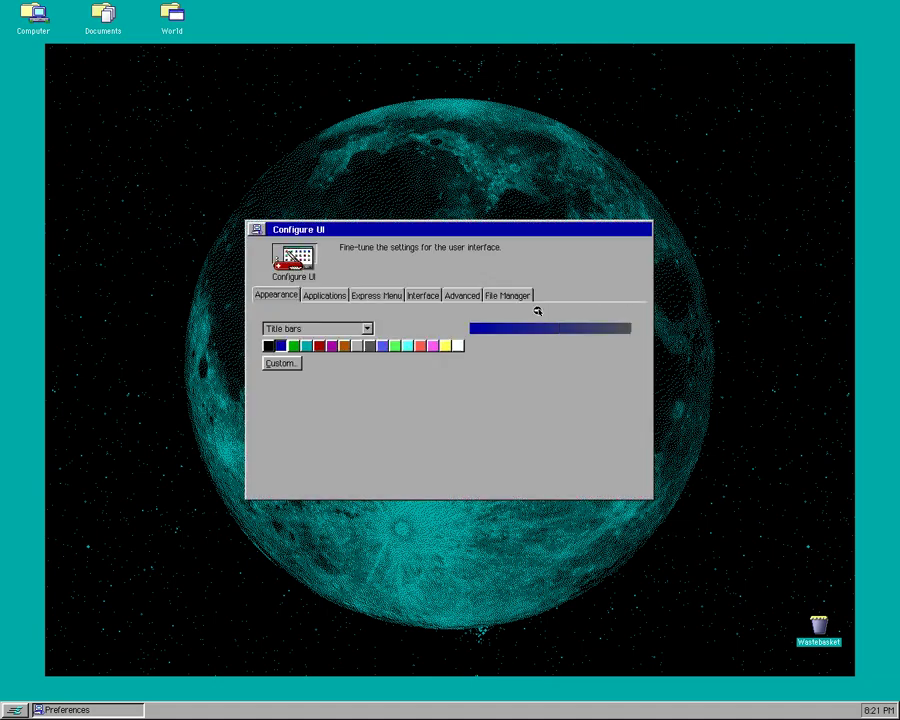
left_click(342, 300)
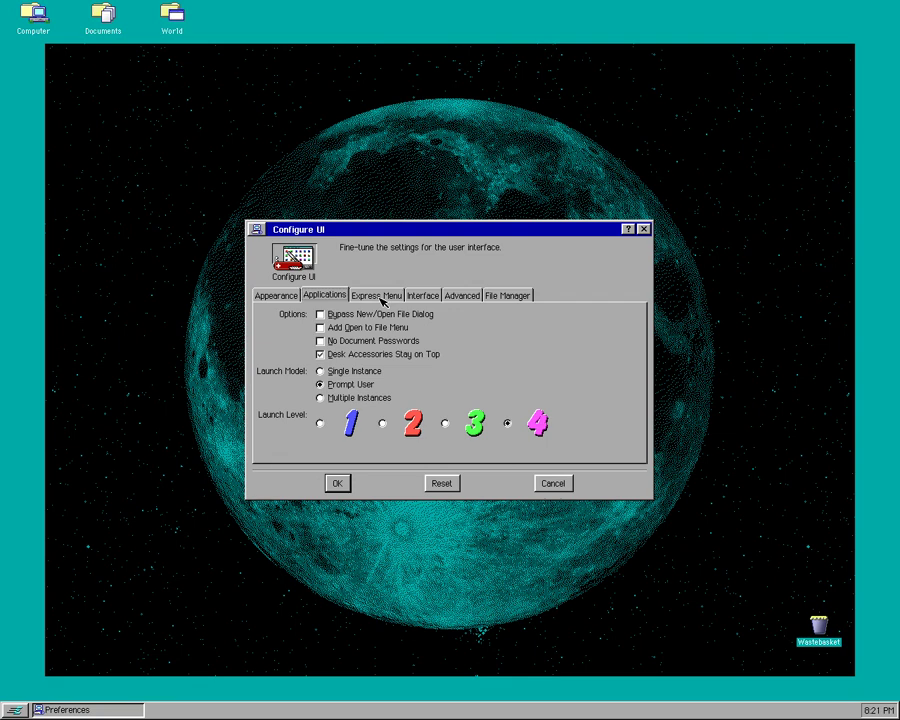
left_click(382, 300)
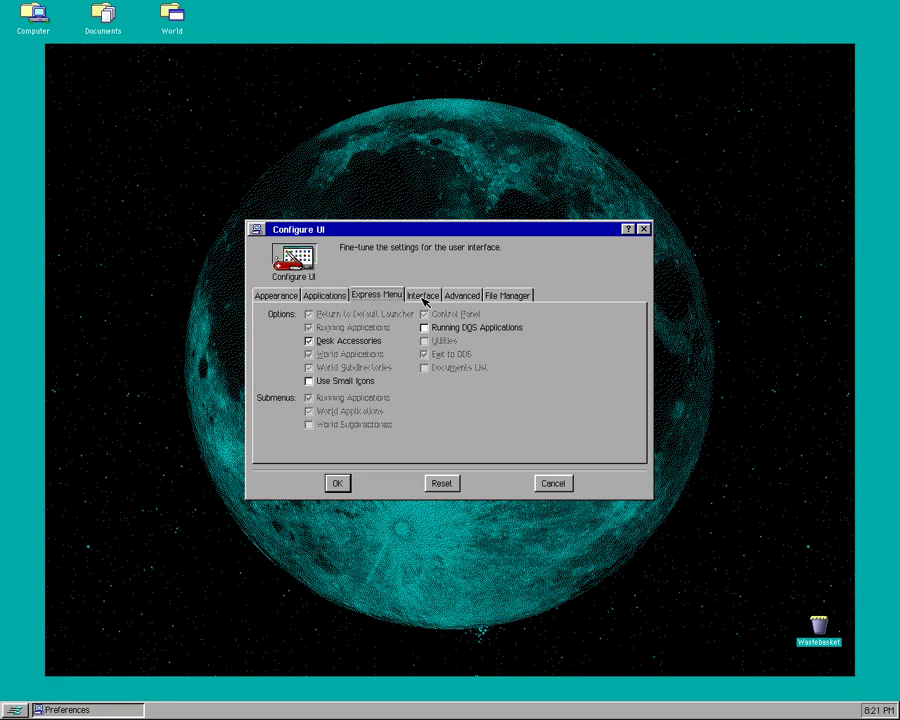
left_click(424, 301)
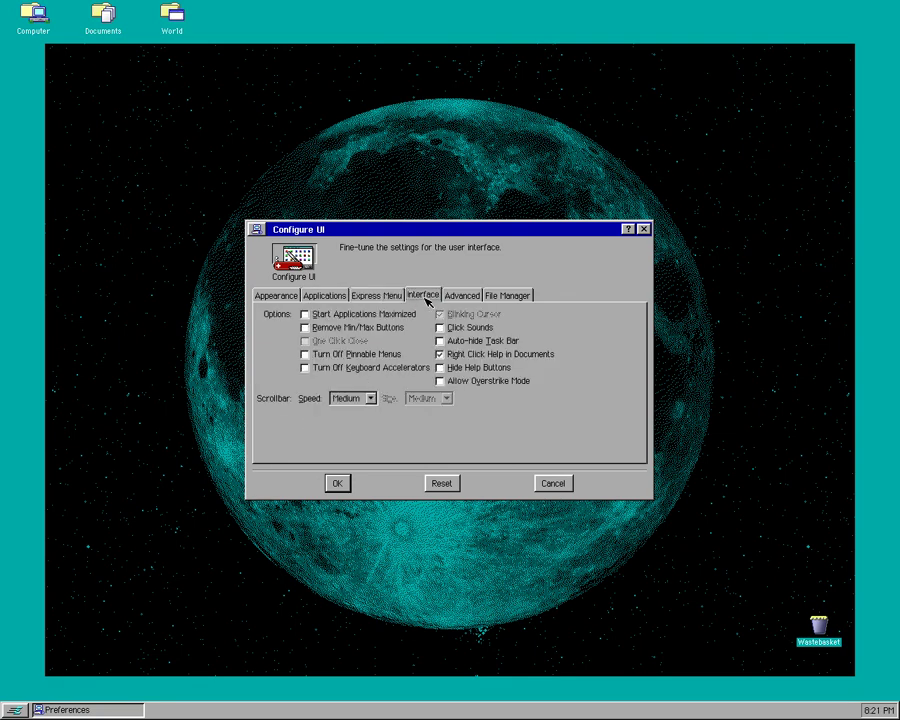
left_click(457, 300)
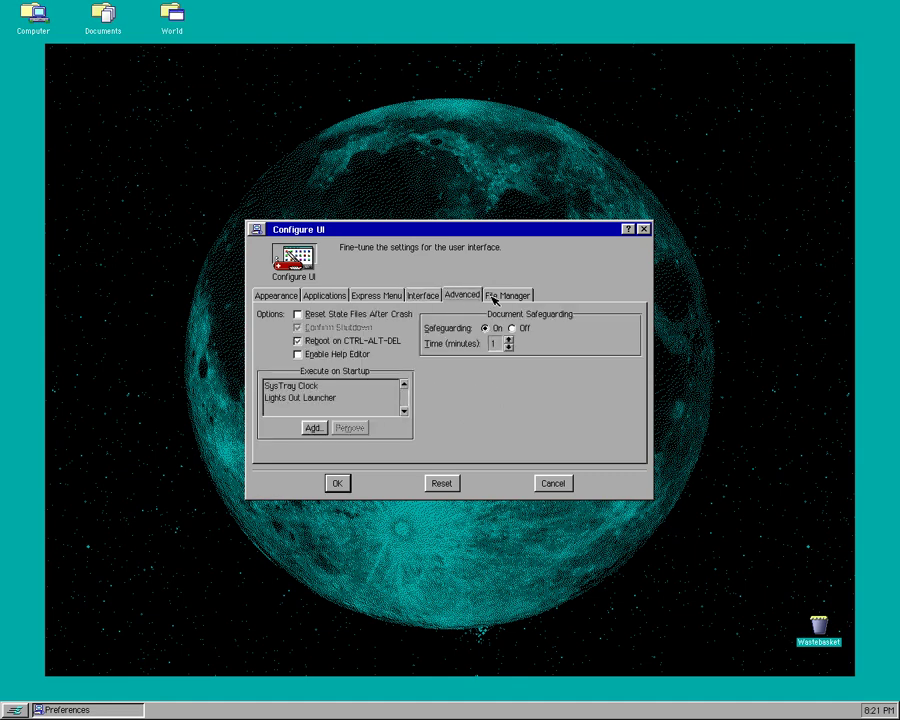
left_click(493, 300)
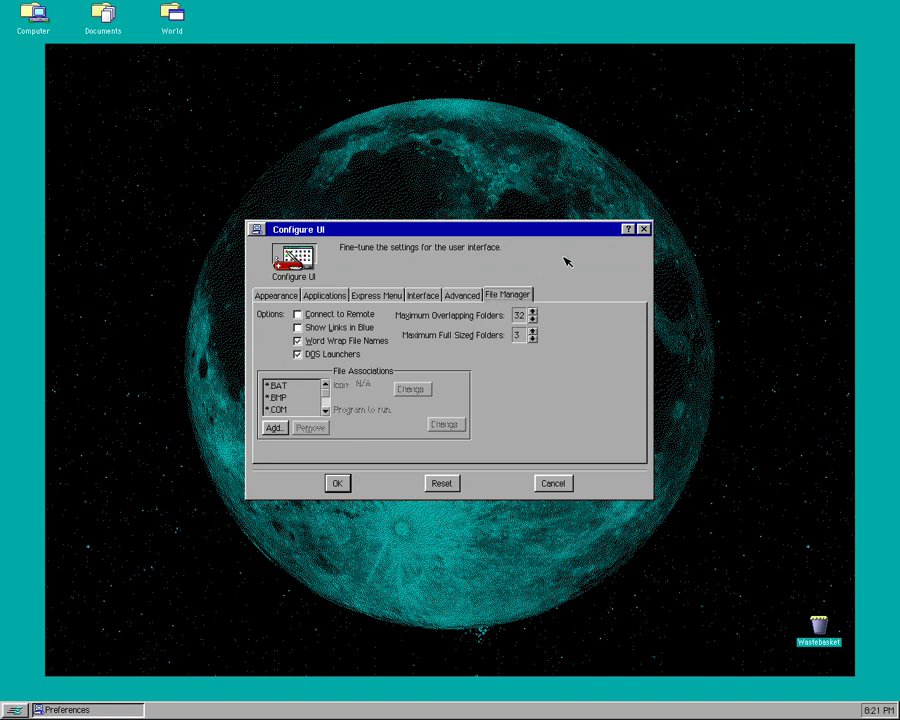
left_click(642, 230)
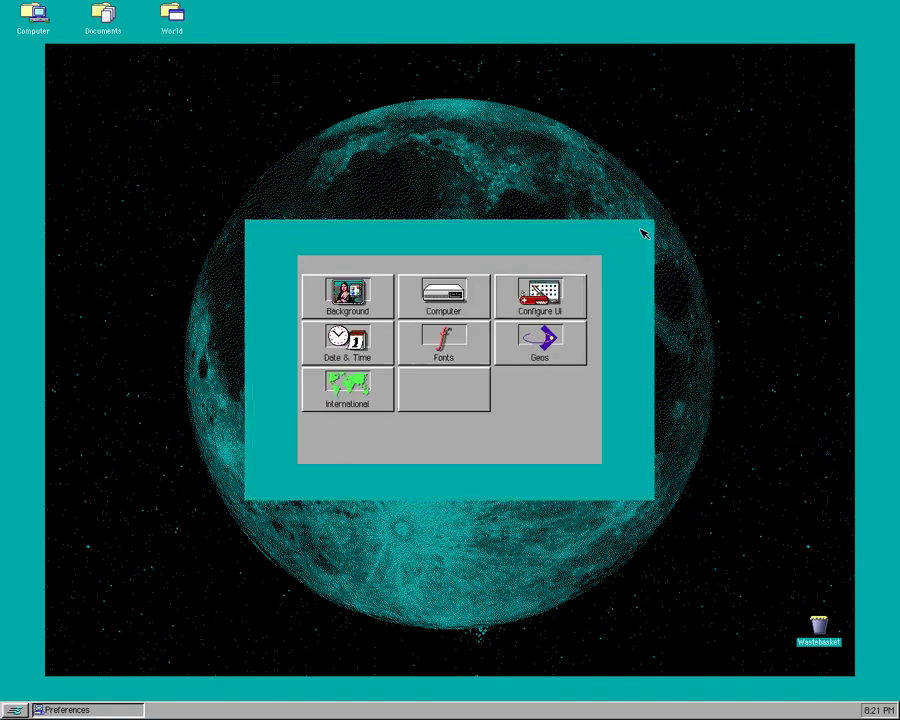
Step: View the Date & Time, Fonts and Geos preference modules, closing each without changes
left_click(379, 347)
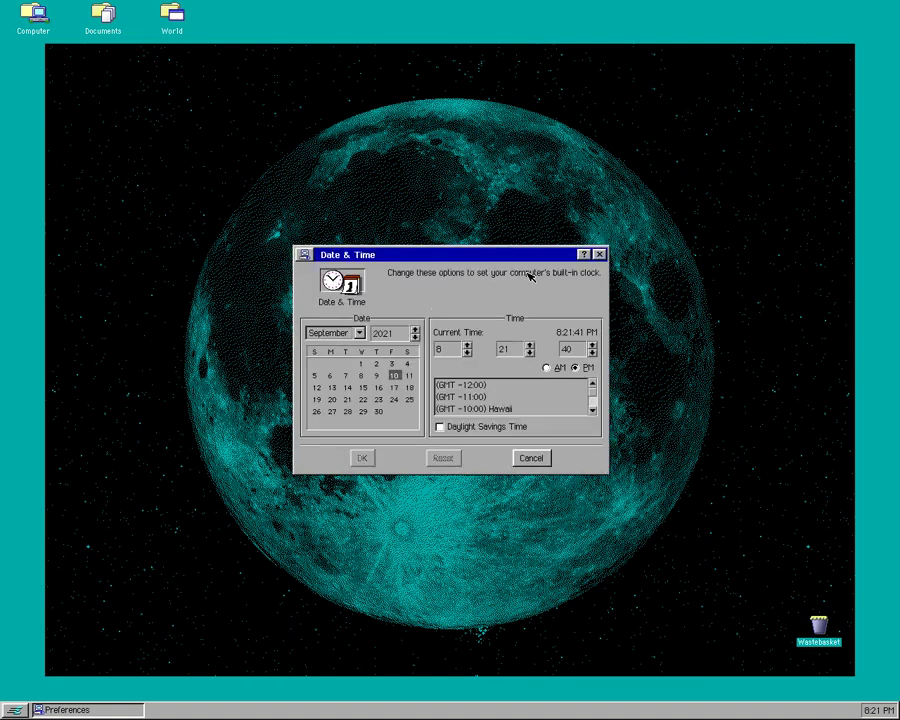
left_click(601, 255)
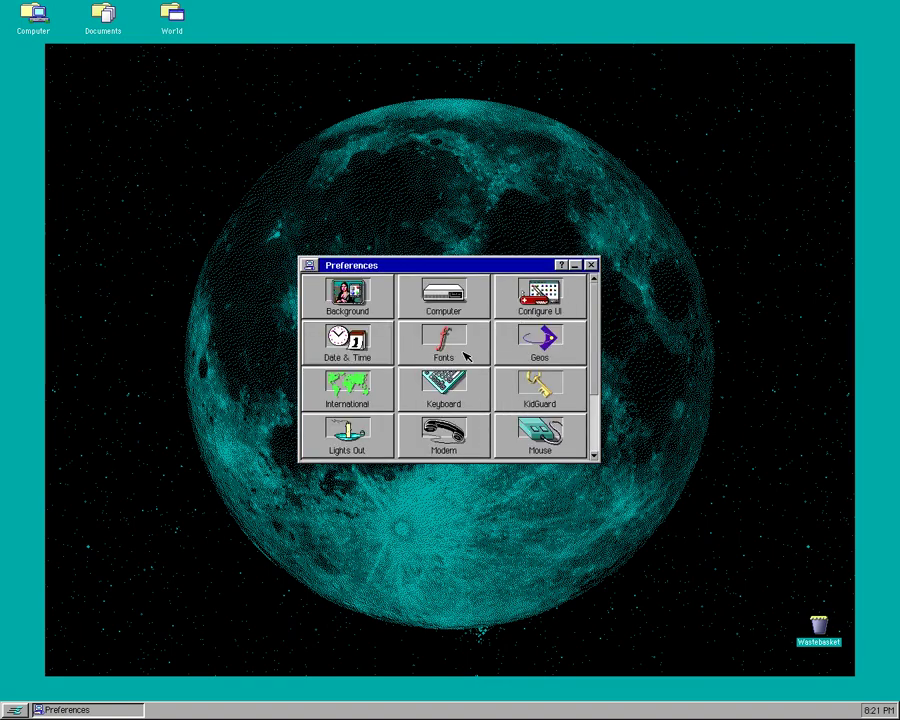
left_click(465, 356)
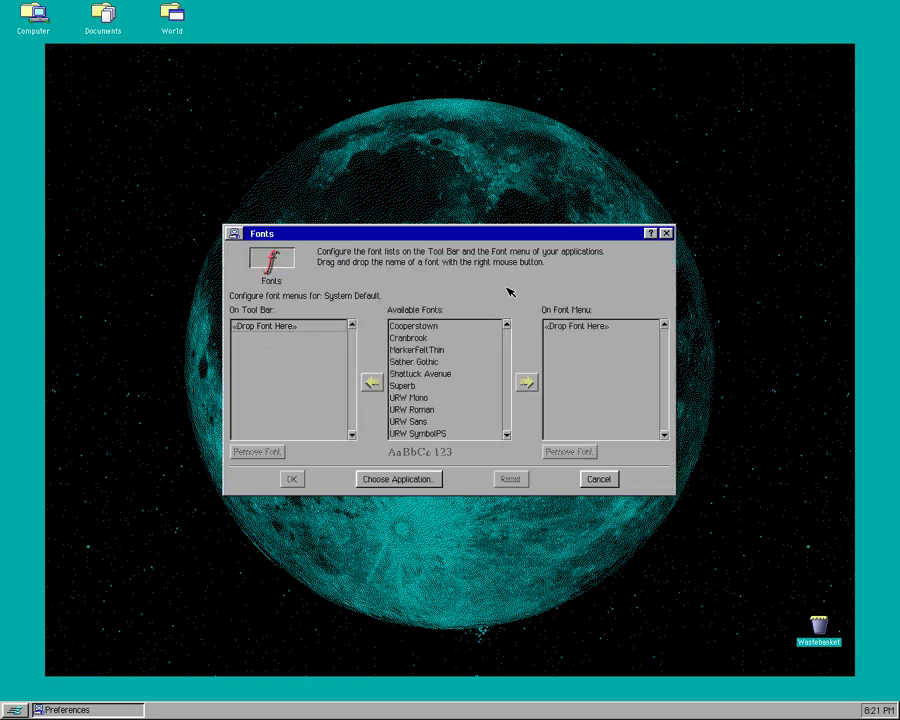
left_click(666, 233)
left_click(553, 338)
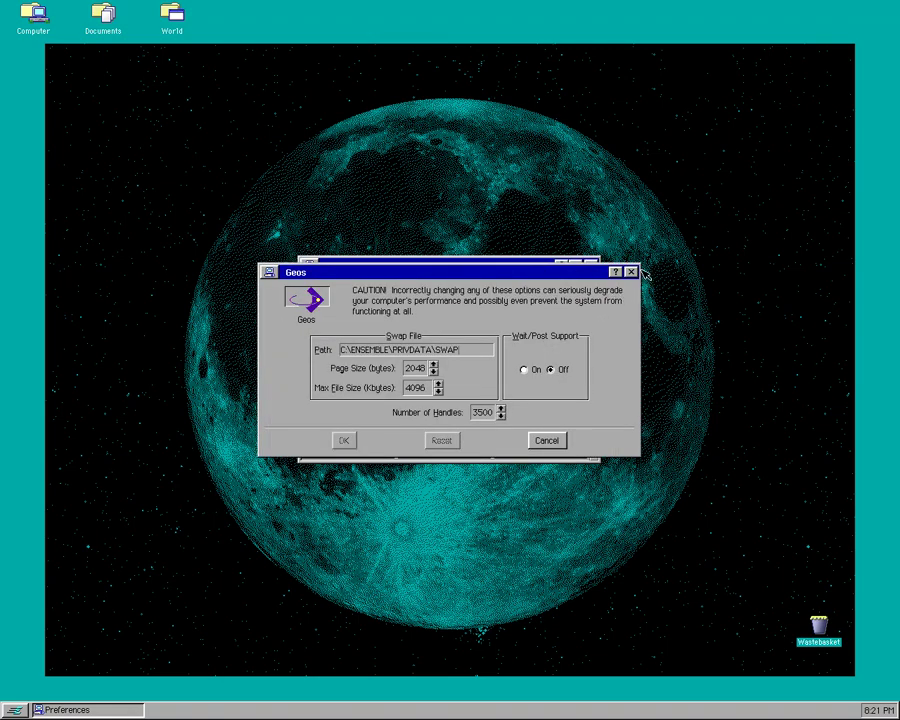
left_click(631, 272)
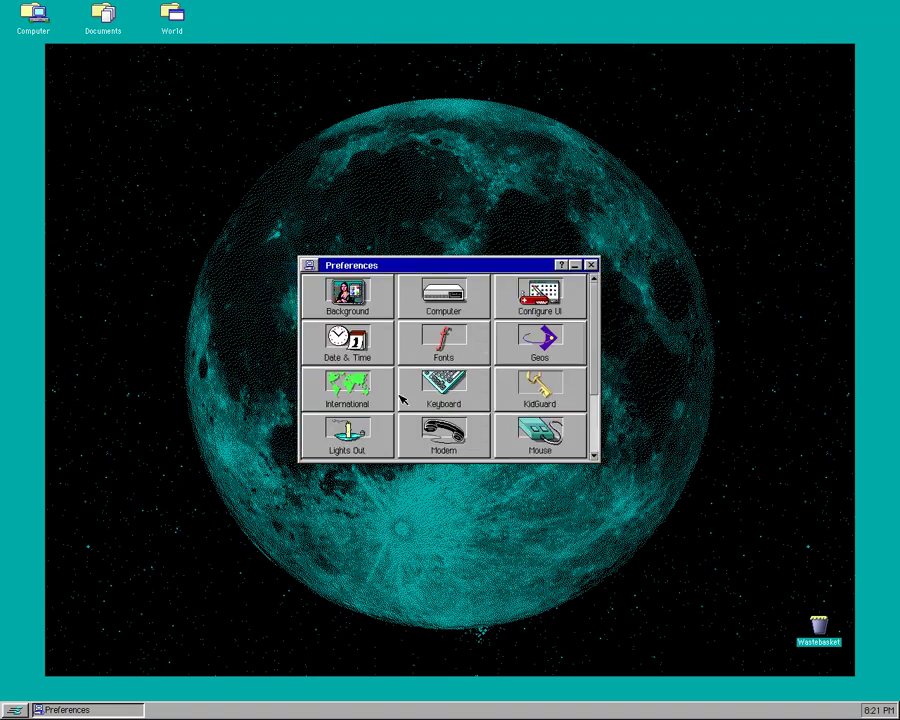
Step: View the International, Keyboard and KidGuard preference modules, closing each without changes
left_click(382, 398)
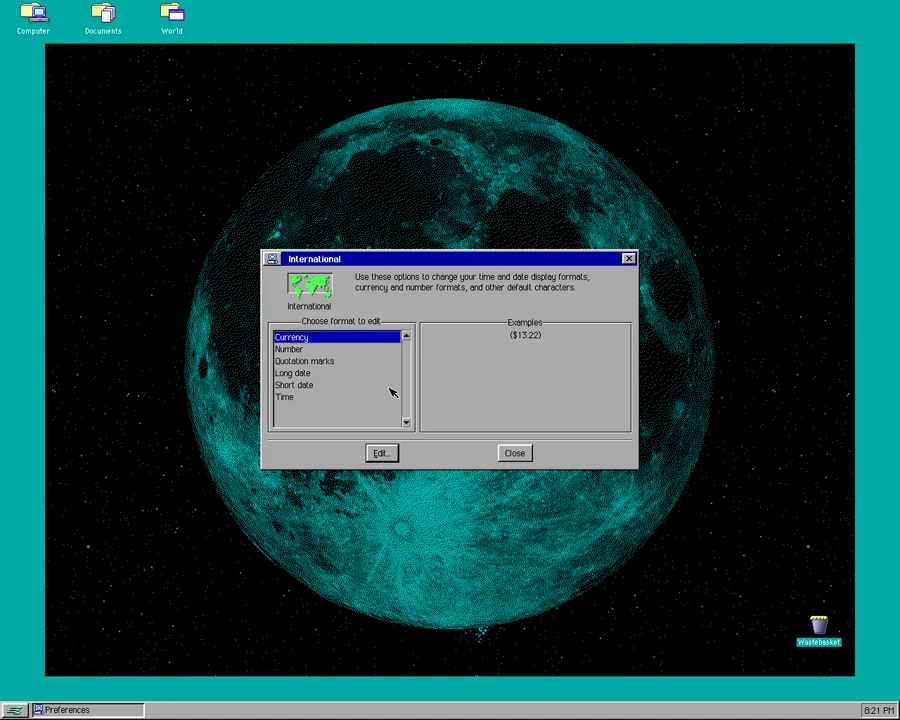
left_click(628, 258)
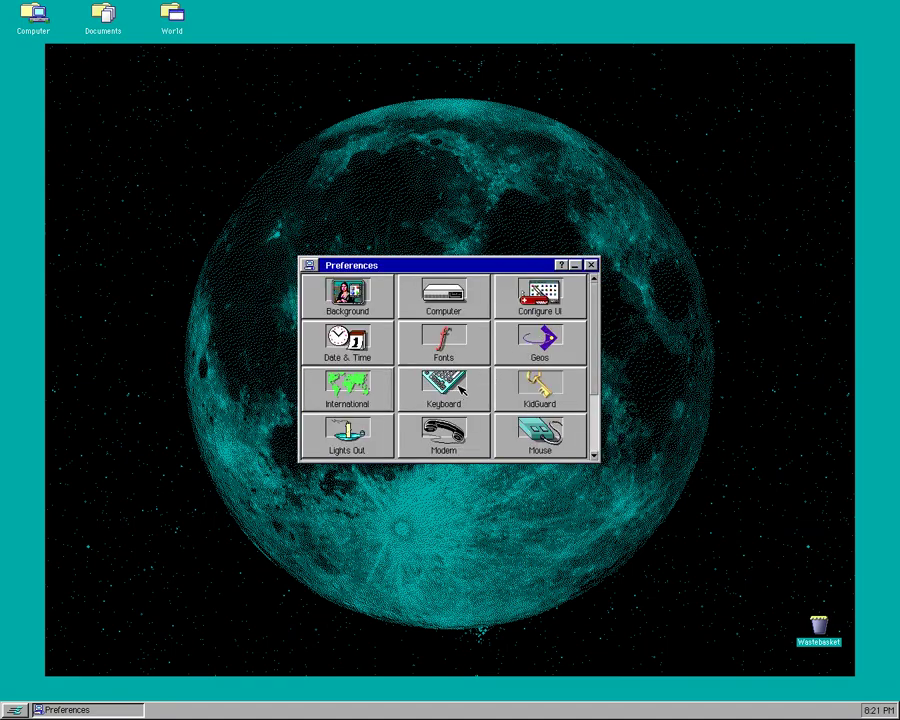
left_click(459, 388)
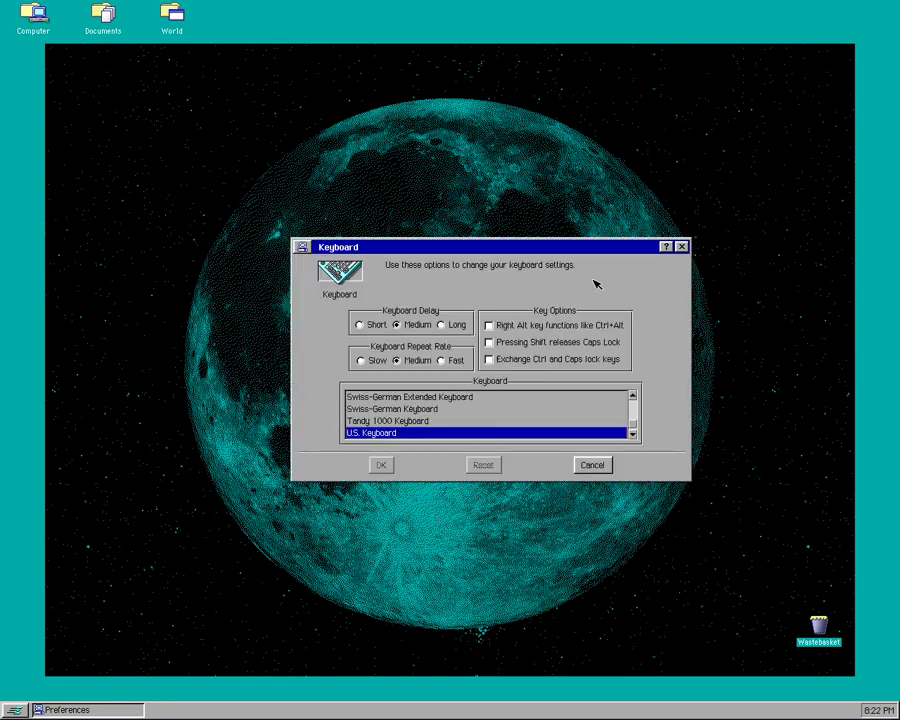
left_click(682, 247)
left_click(553, 390)
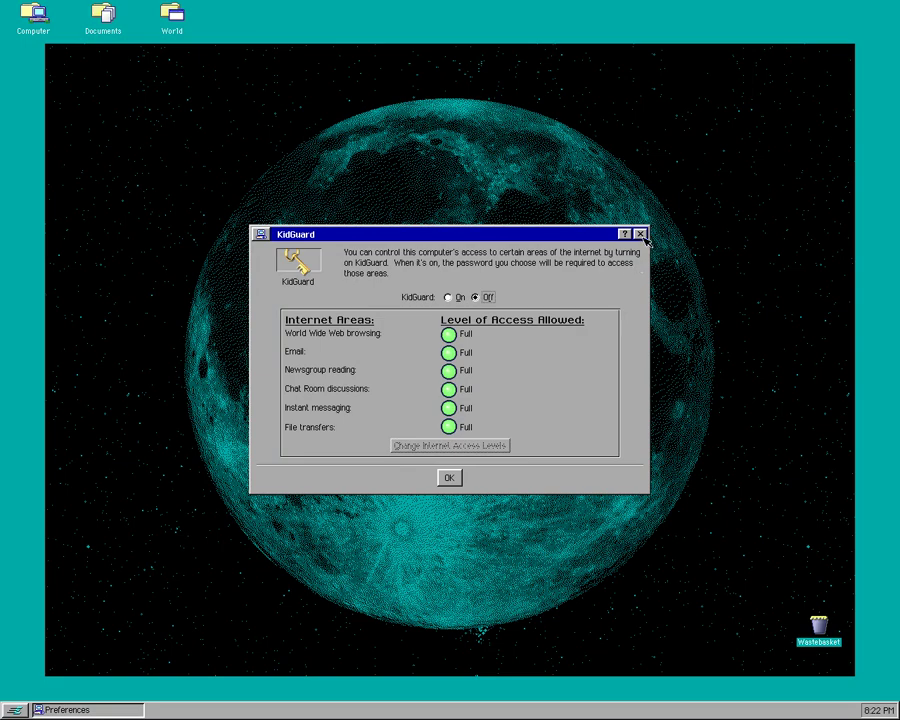
left_click(640, 234)
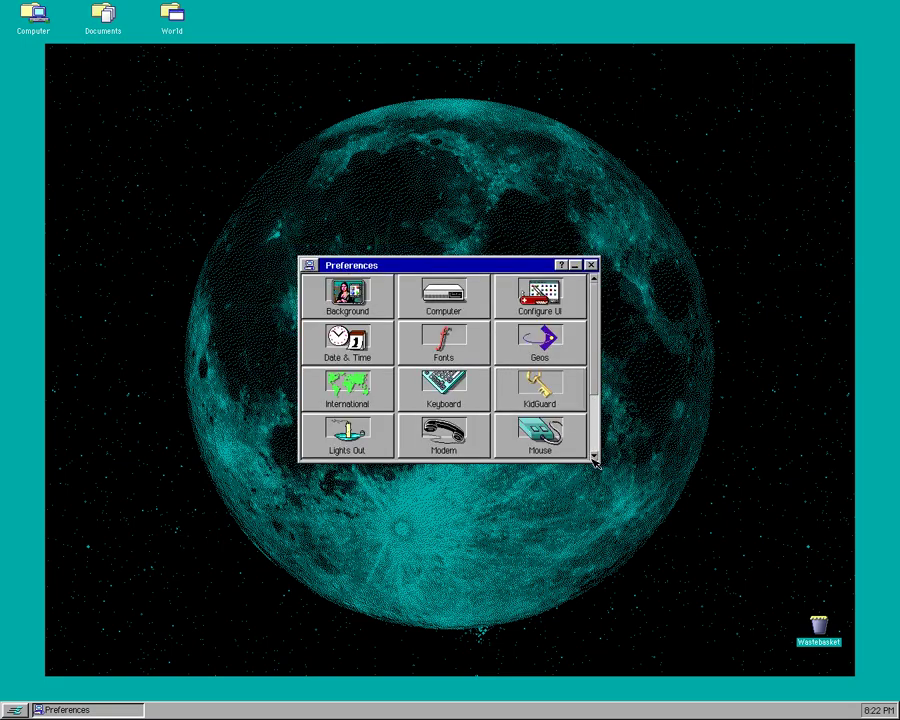
Step: Preview Flame Fractal in the Lights Out preferences, view the general and Flame Fractal options, and cancel without saving
left_click(594, 457)
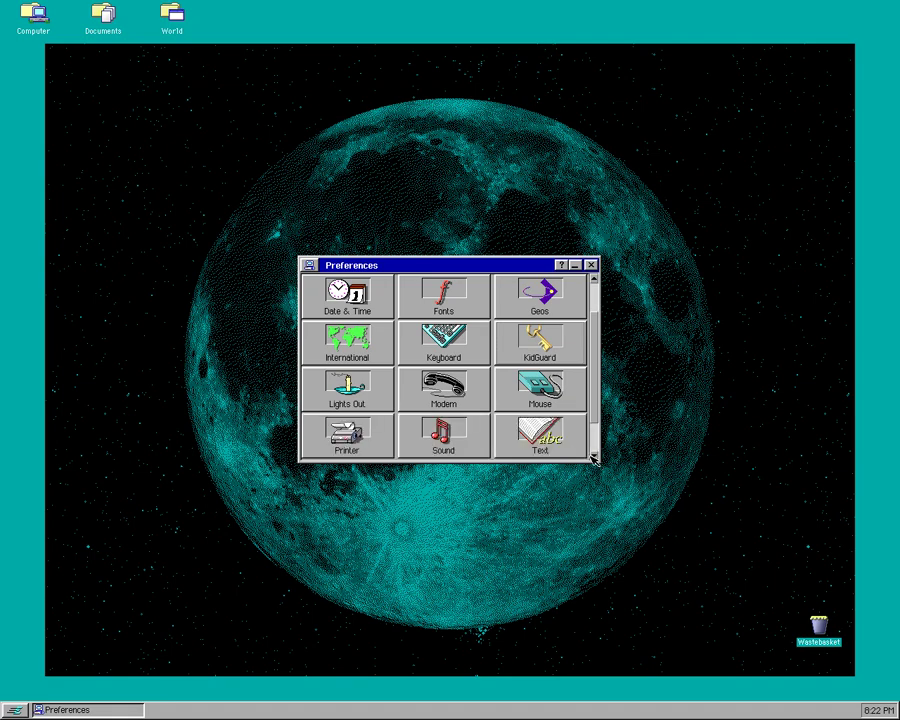
left_click(594, 457)
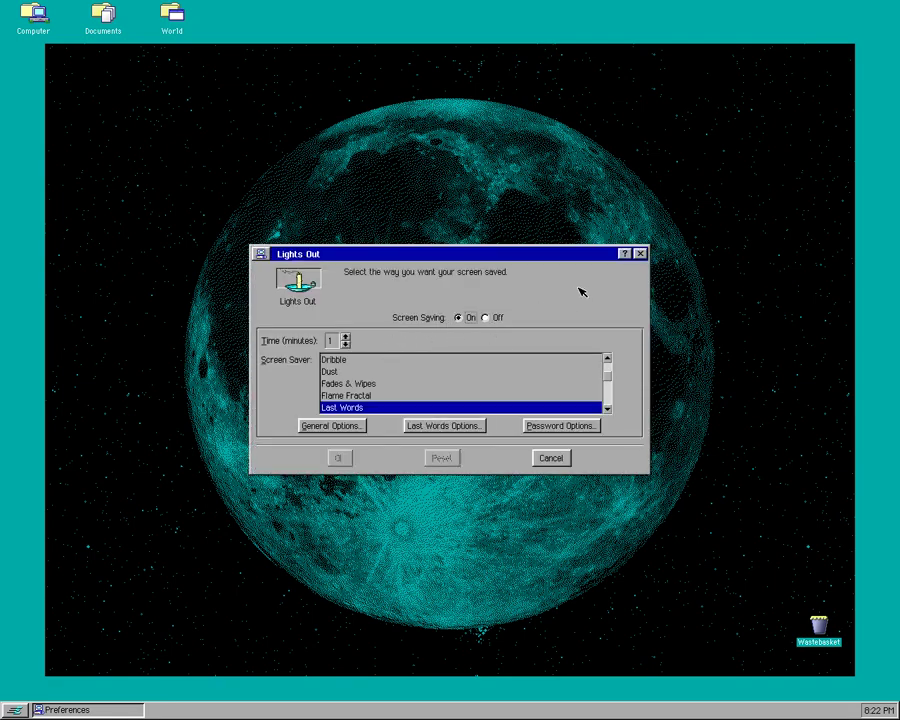
left_click(349, 396)
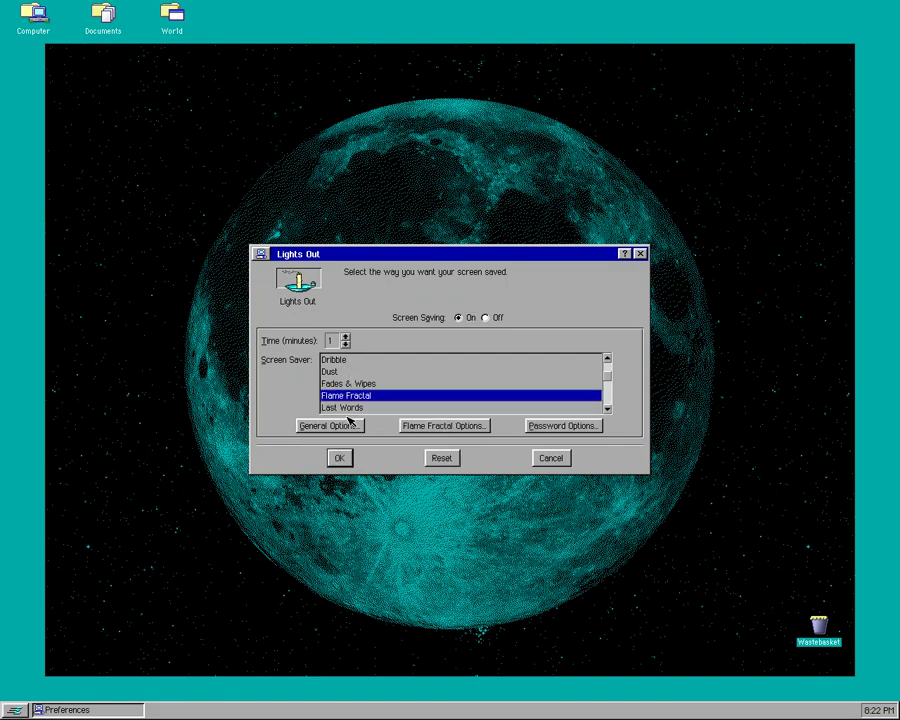
left_click(349, 426)
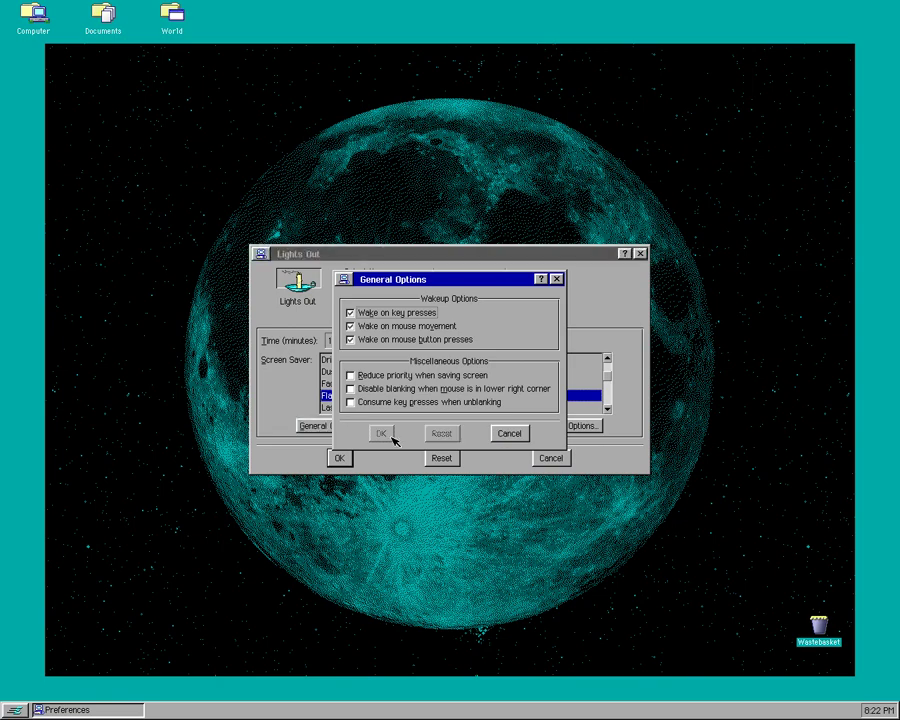
left_click(509, 433)
left_click(466, 430)
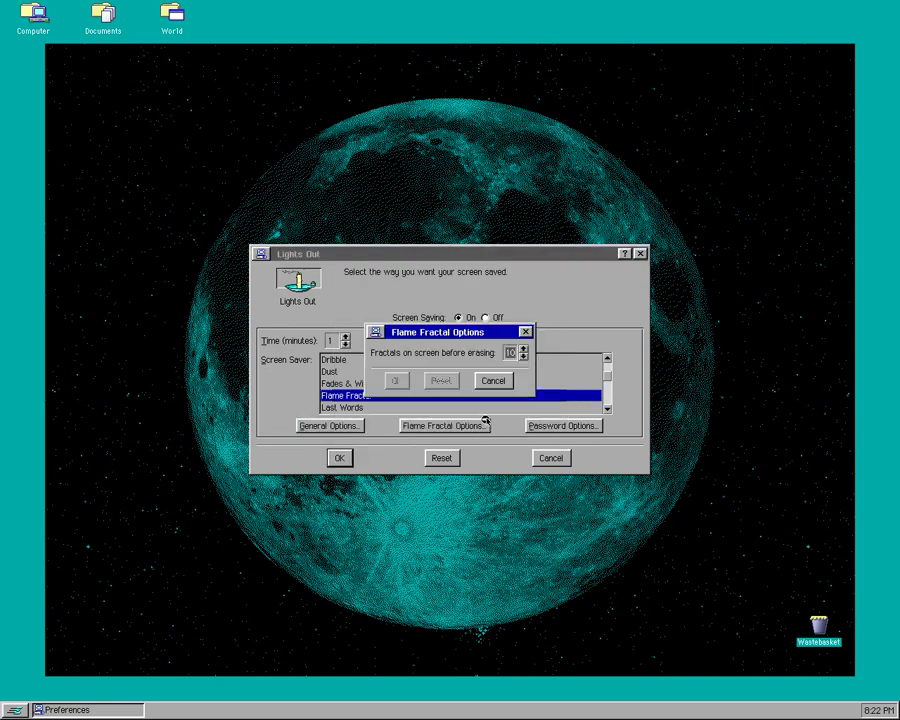
left_click(507, 382)
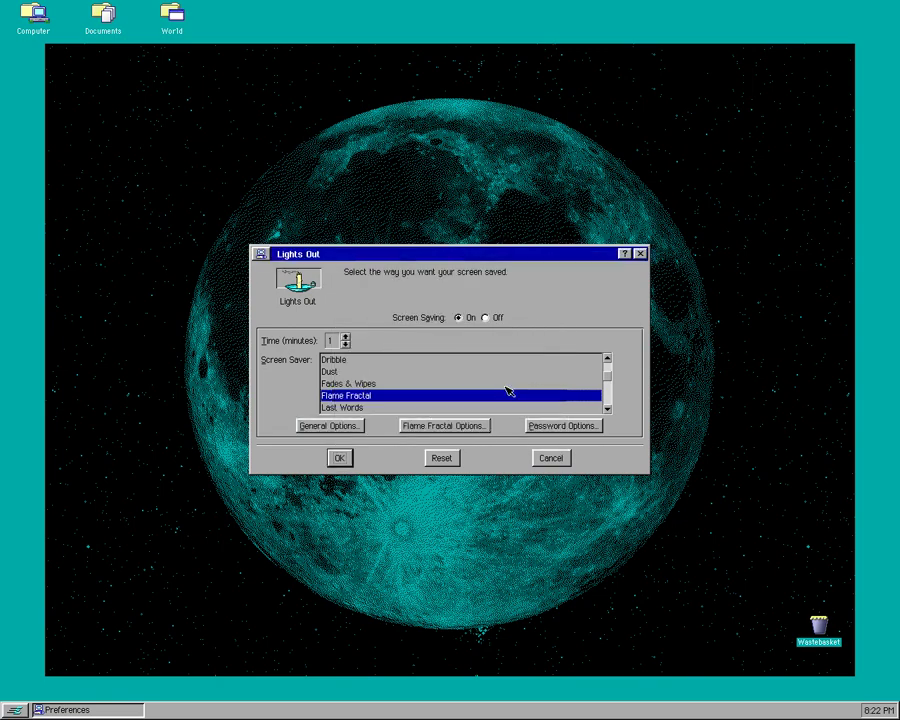
left_click(549, 460)
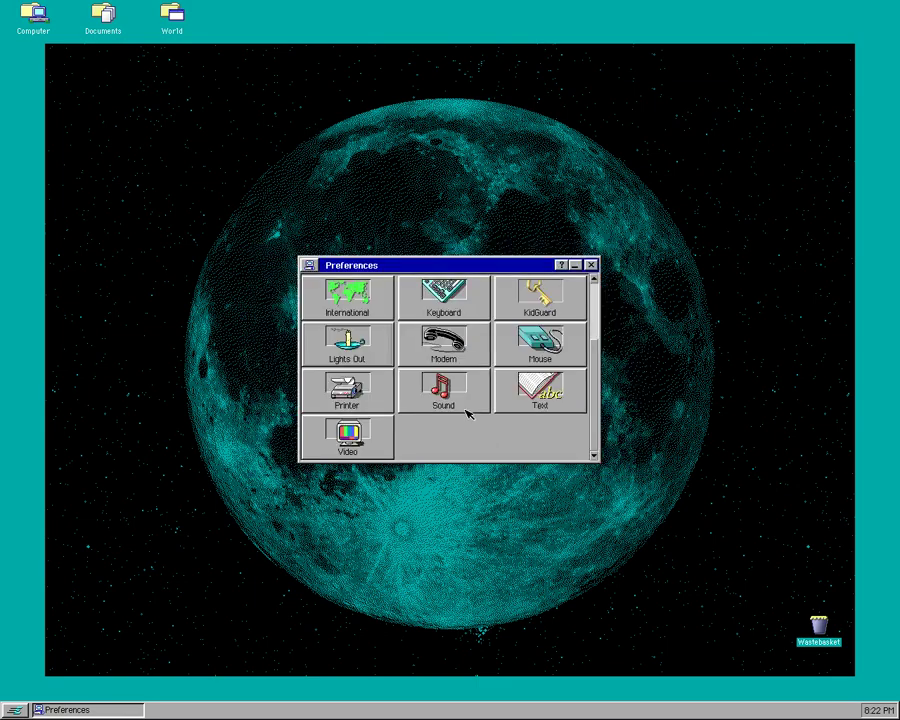
Step: View the Modem and Mouse preference modules, trying the mouse's Double Click Test, and close each without changes
left_click(445, 352)
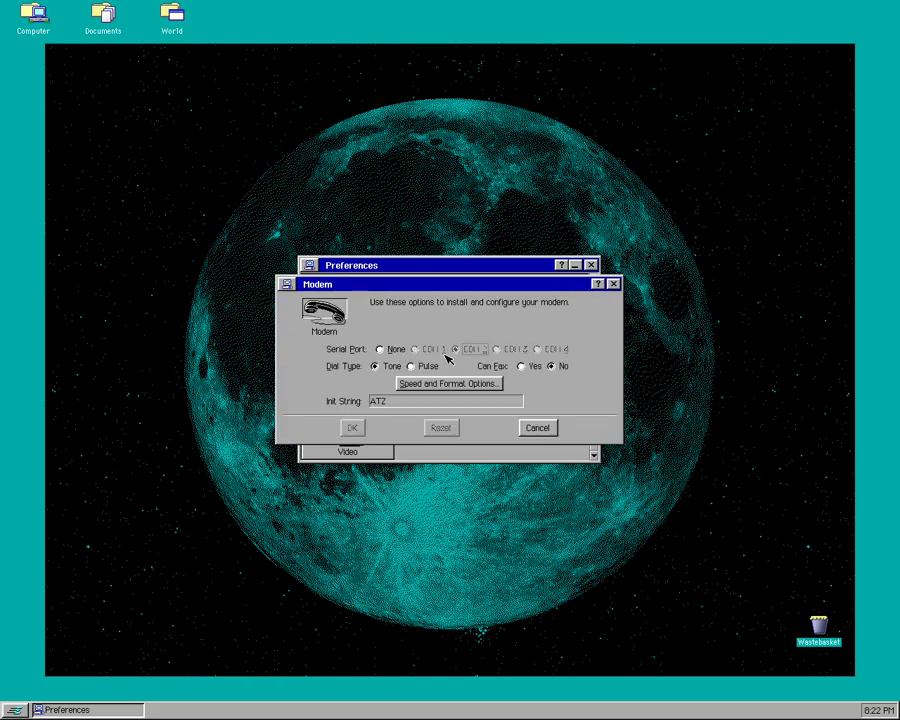
left_click(538, 428)
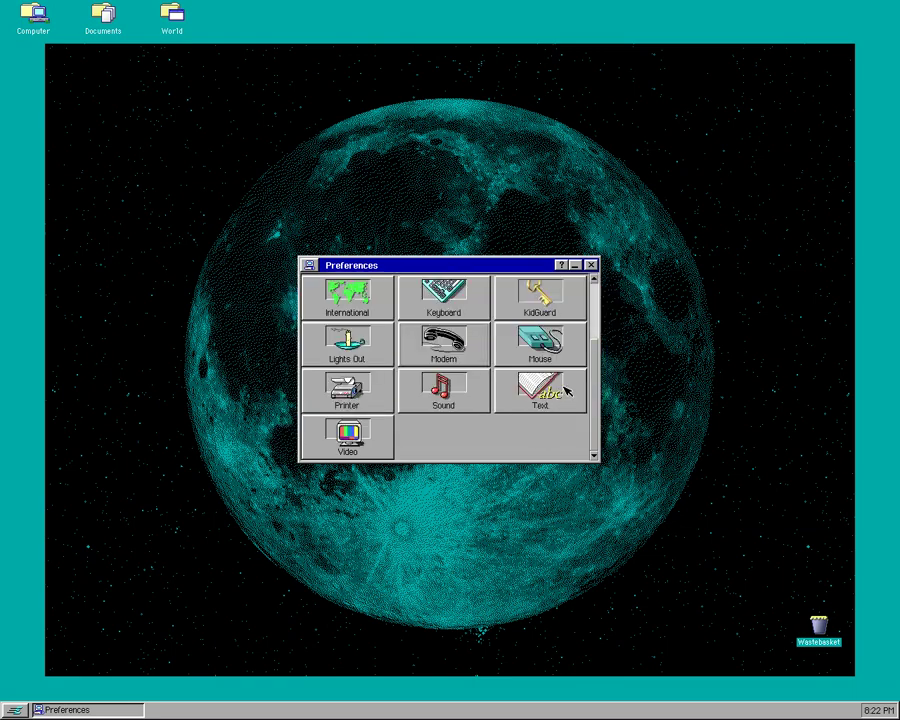
left_click(578, 358)
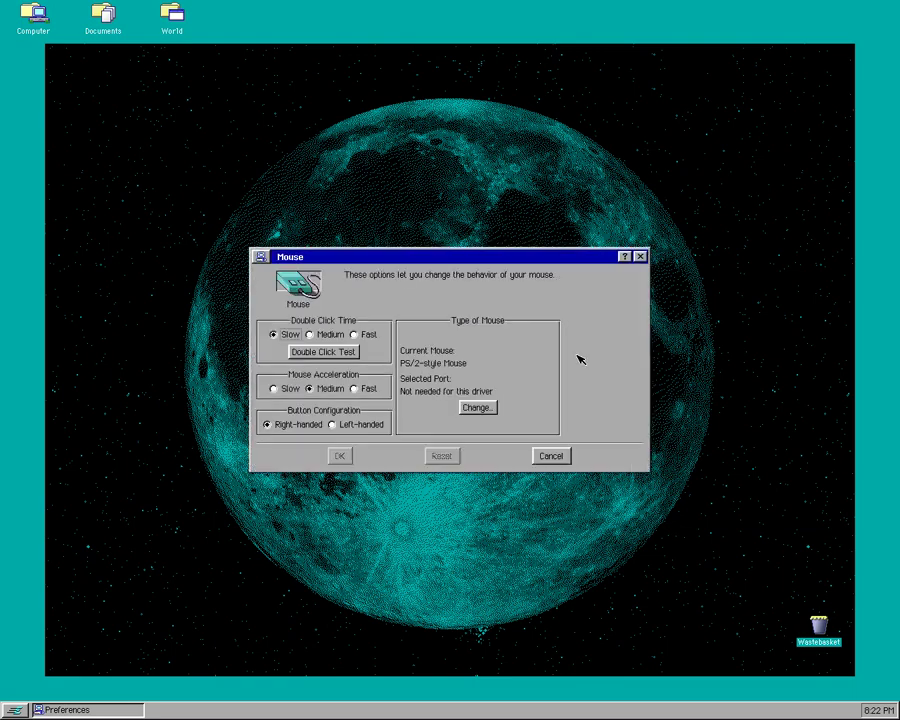
double_click(319, 355)
left_click(538, 456)
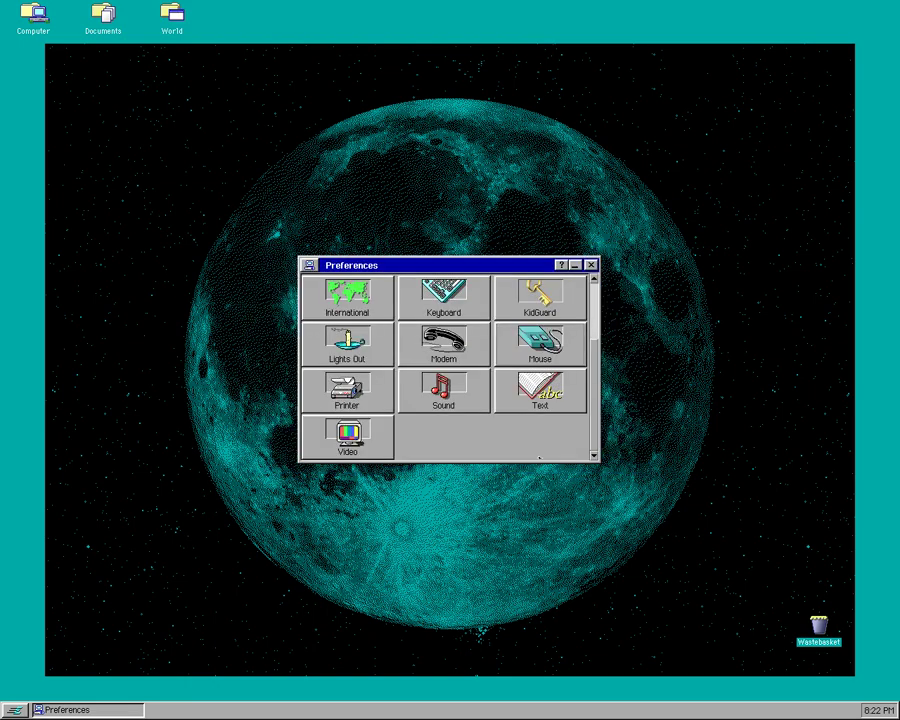
Step: View the Printer and Sound preference modules, closing each without changes
left_click(369, 408)
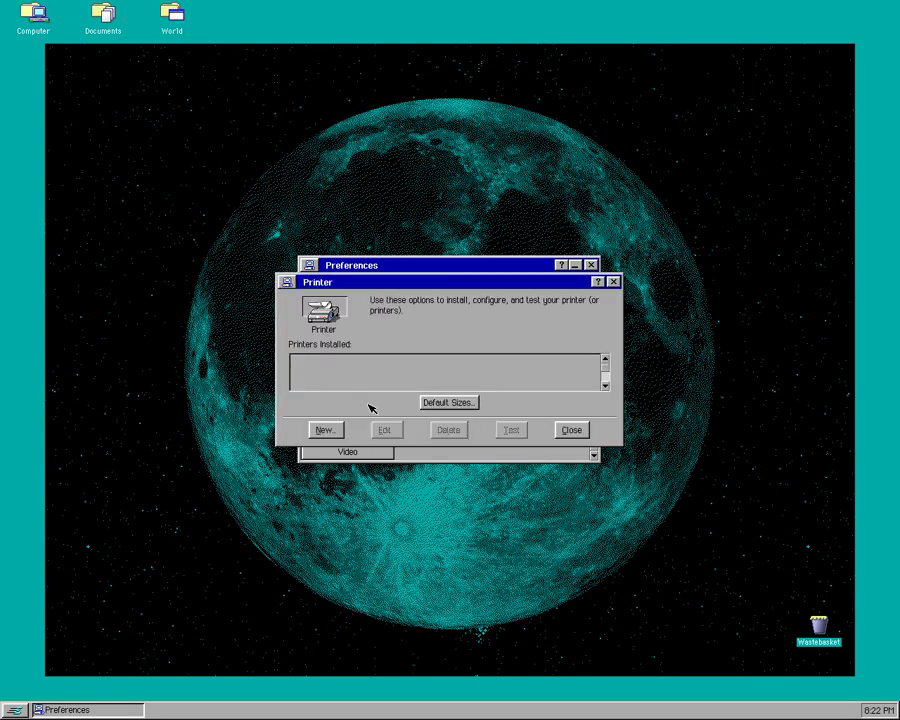
left_click(572, 430)
left_click(450, 413)
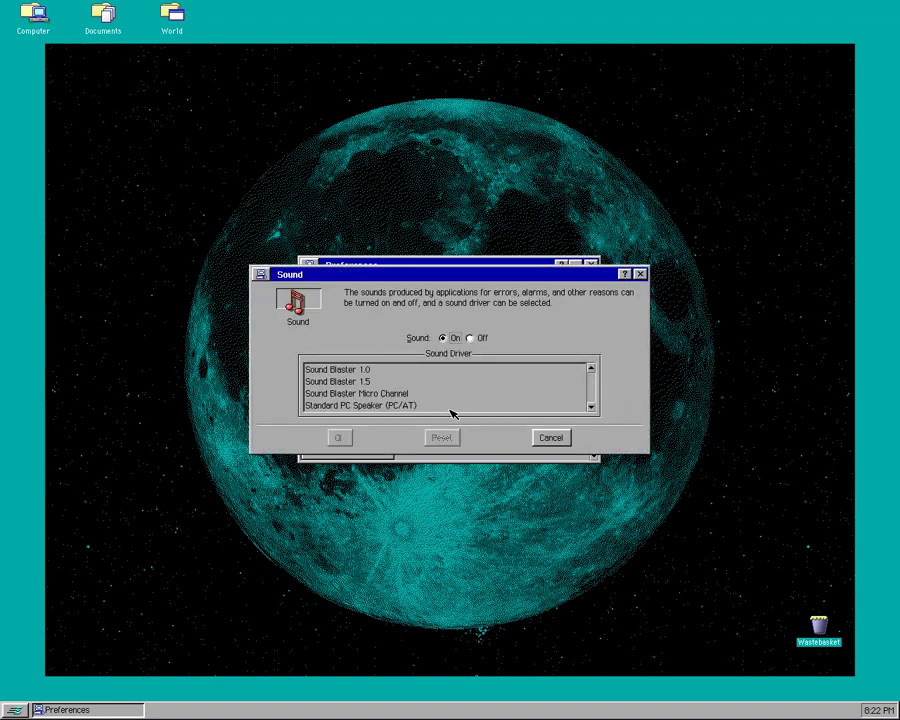
left_click(544, 441)
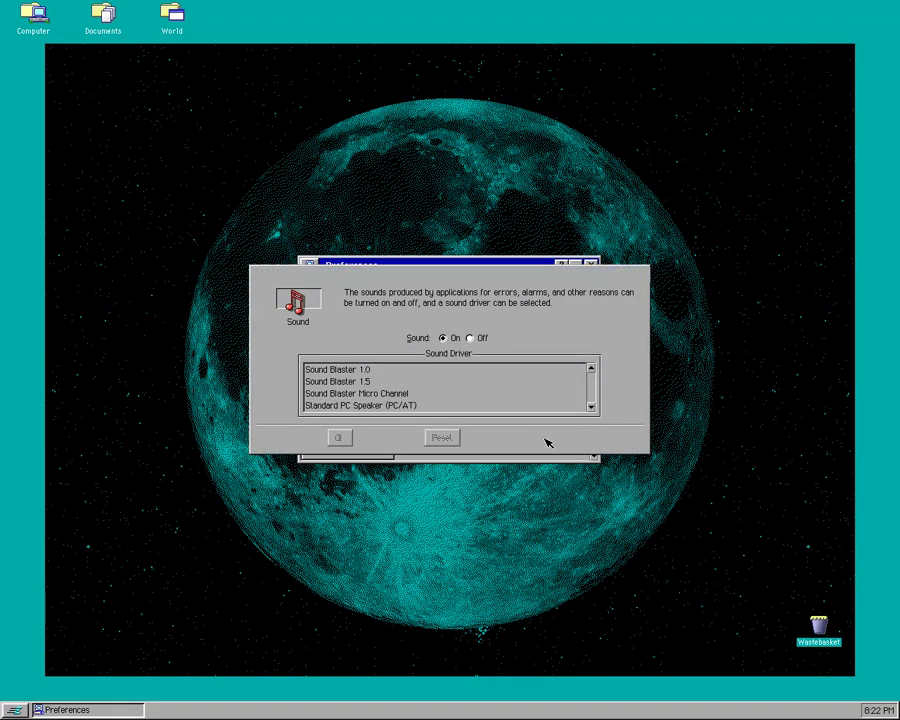
Step: View the Text and Video preference modules, closing each without changes
left_click(537, 401)
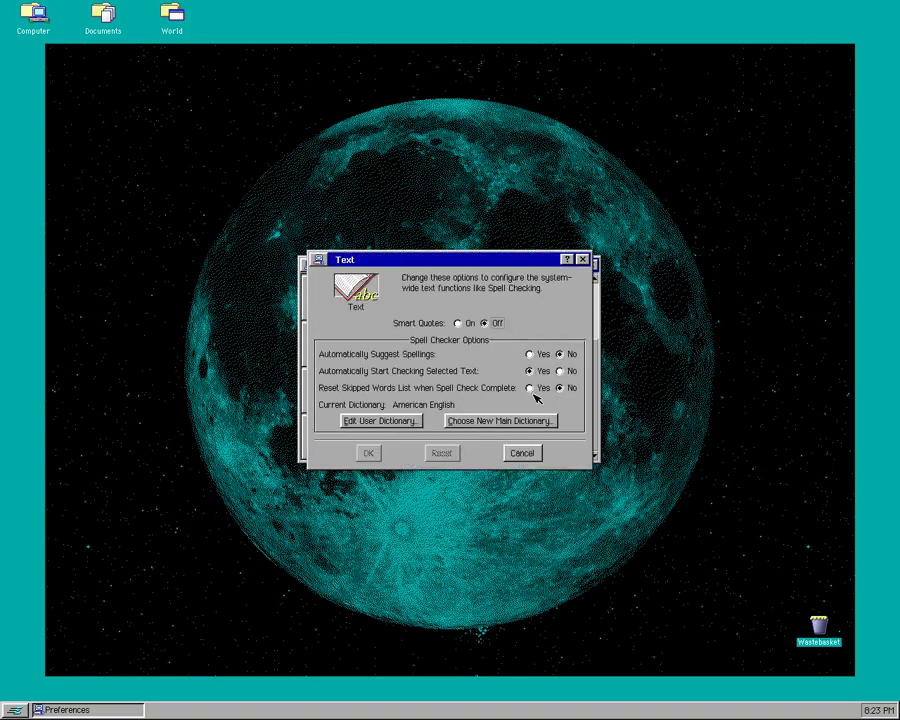
left_click(523, 454)
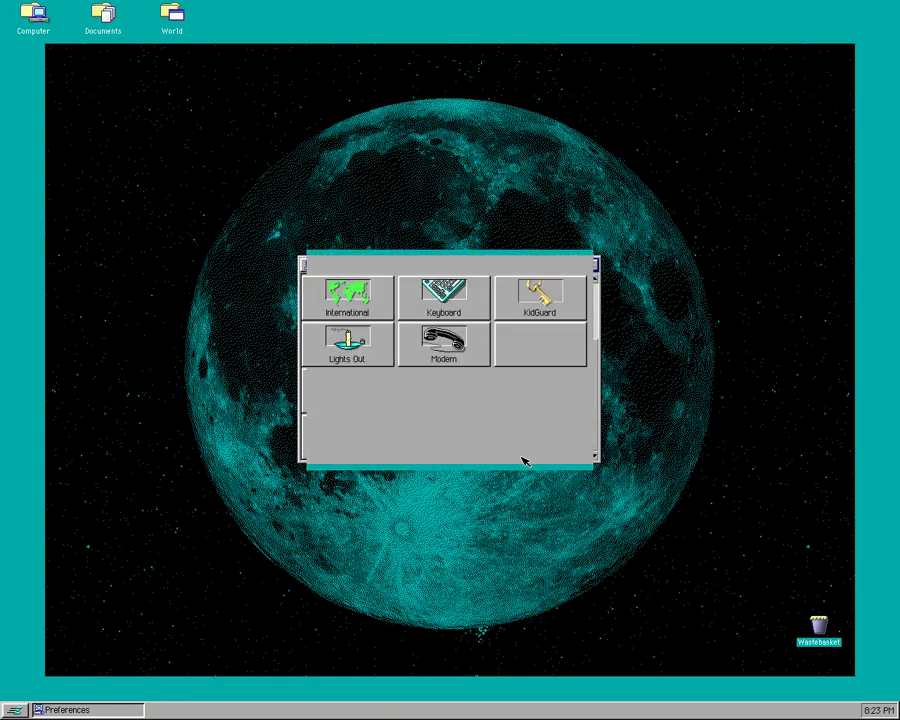
left_click(388, 447)
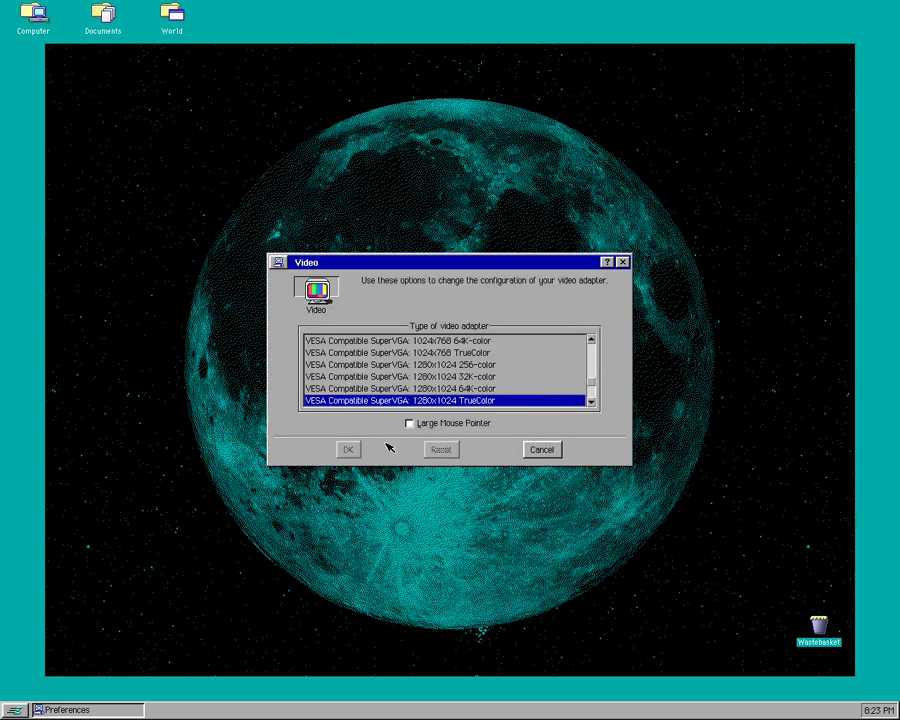
left_click(541, 451)
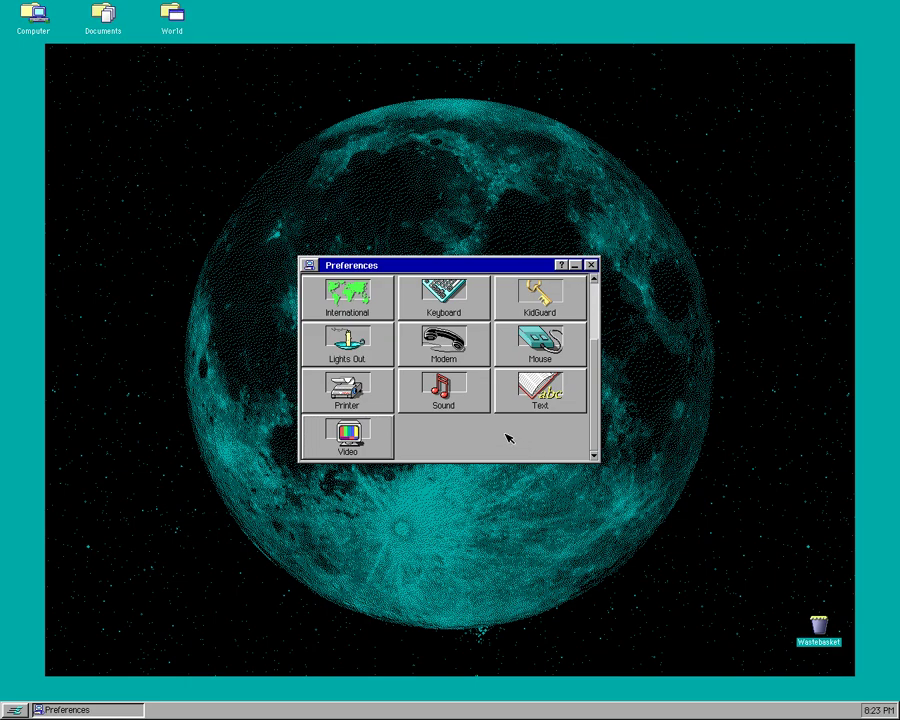
Step: Reopen the Lights Out preferences, look through the whole list of screen savers, and cancel without changes
left_click(374, 362)
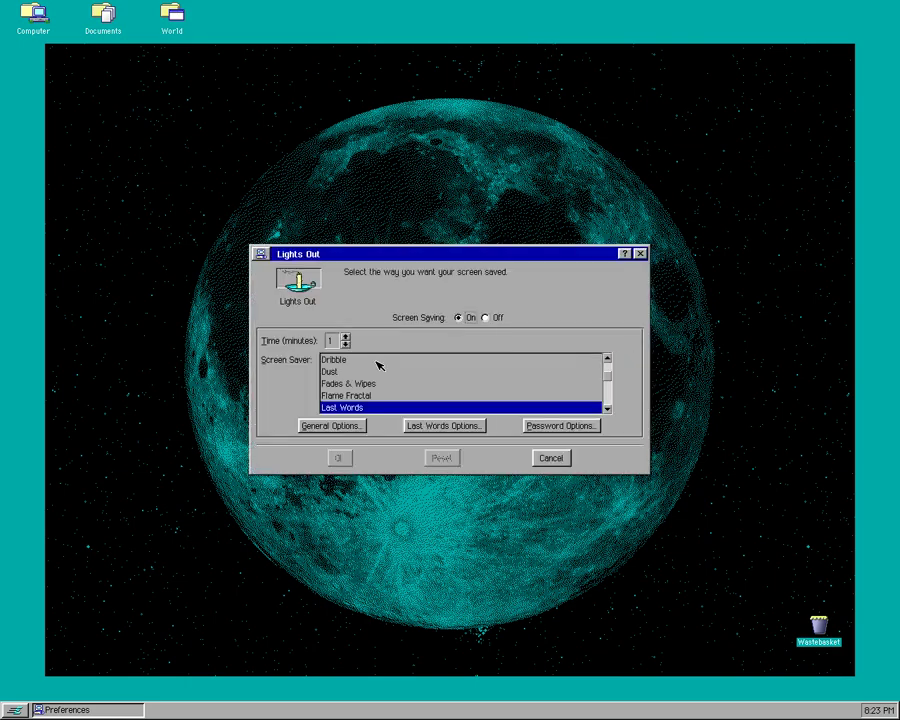
left_click(346, 345)
left_click(610, 380)
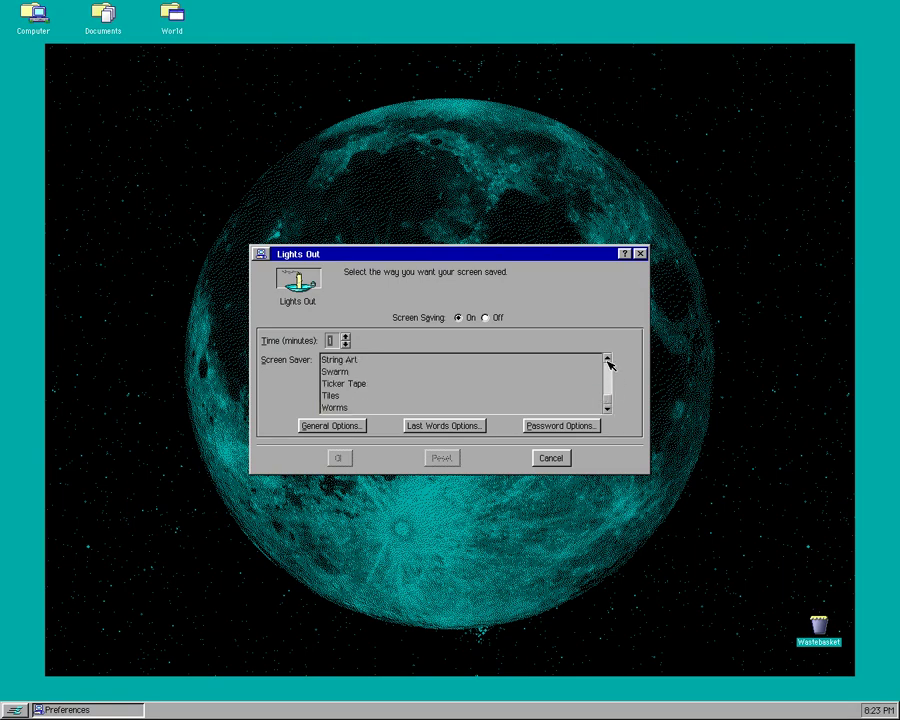
left_click(607, 361)
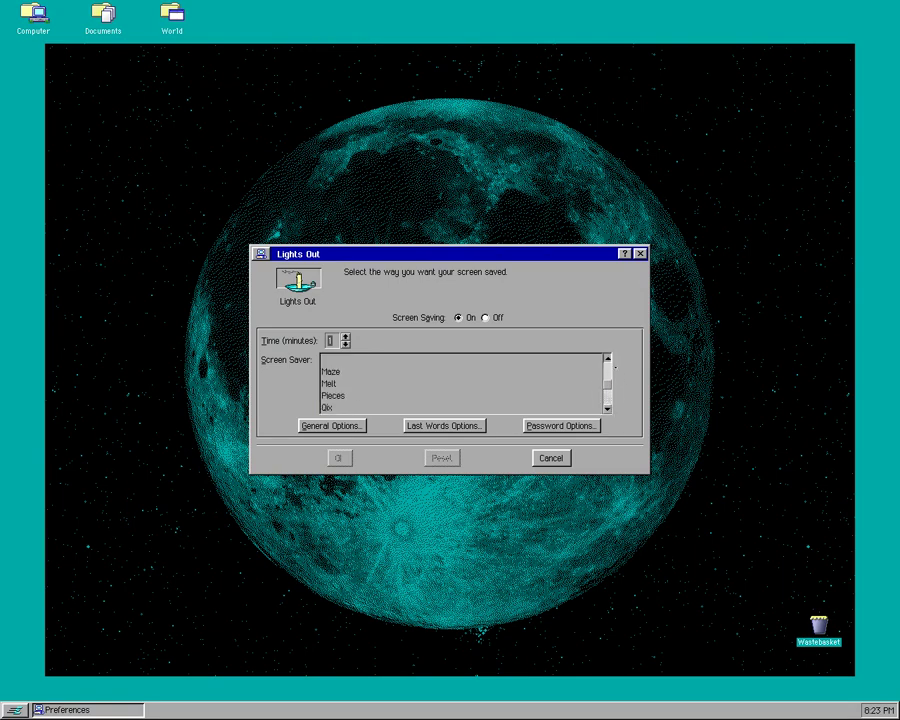
left_click(608, 361)
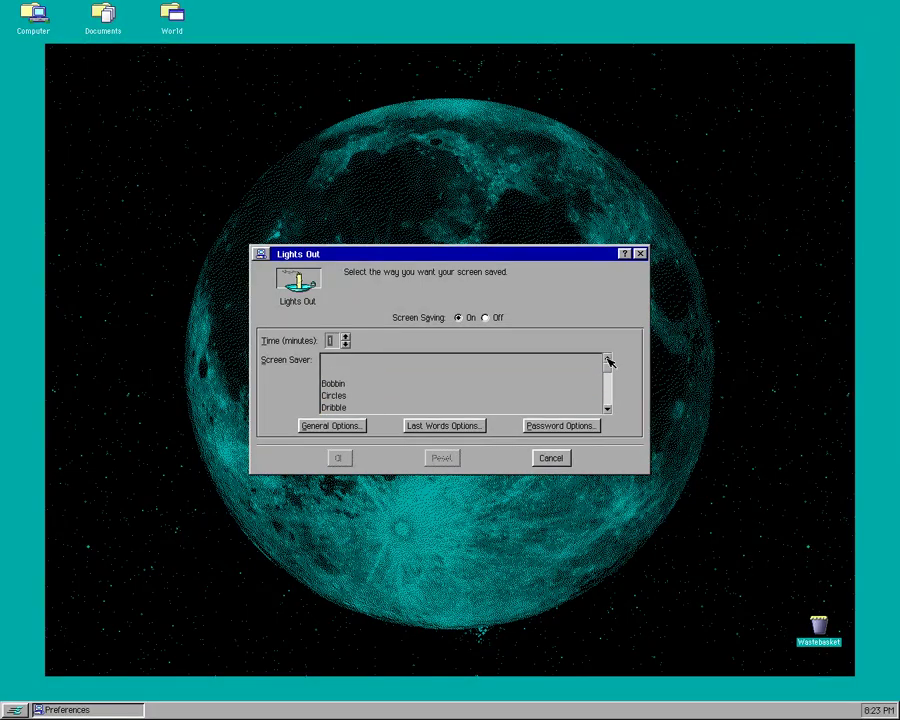
left_click(552, 458)
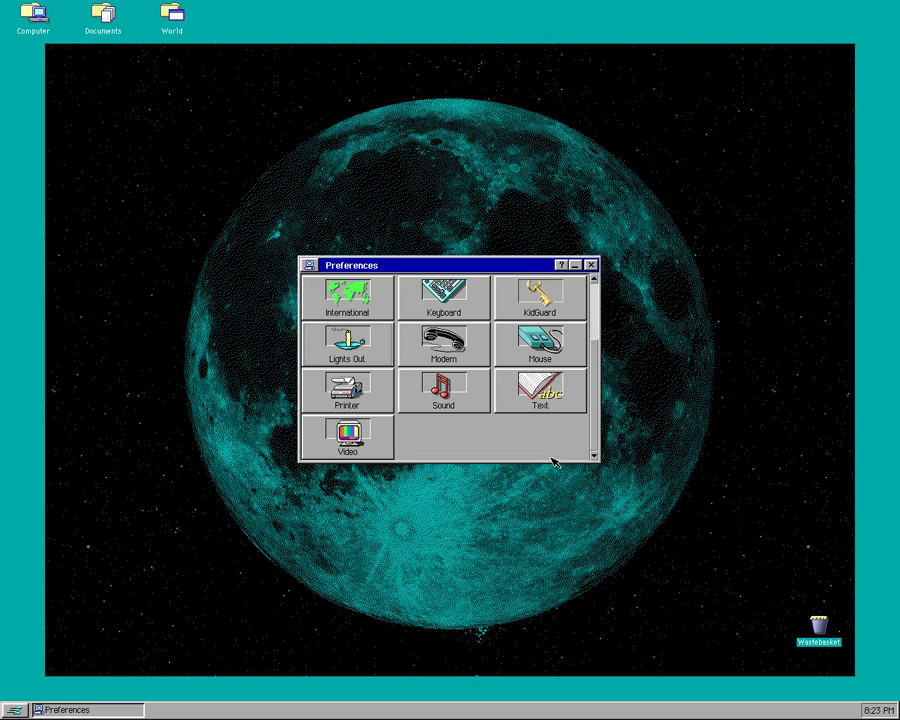
Step: View the Preferences help contents, and close both the help and Preferences windows
left_click(560, 265)
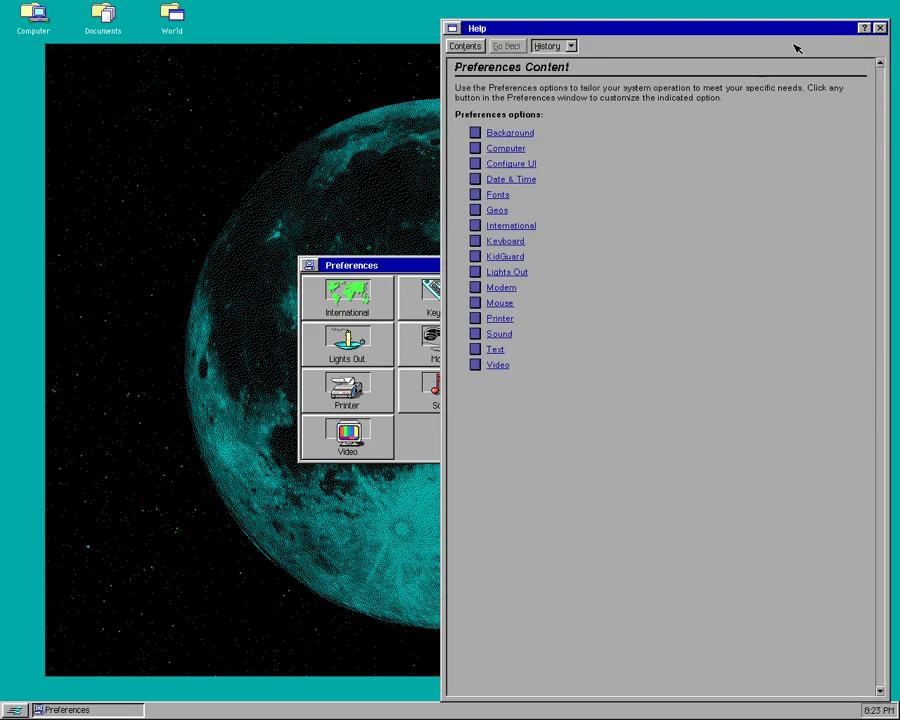
left_click(880, 29)
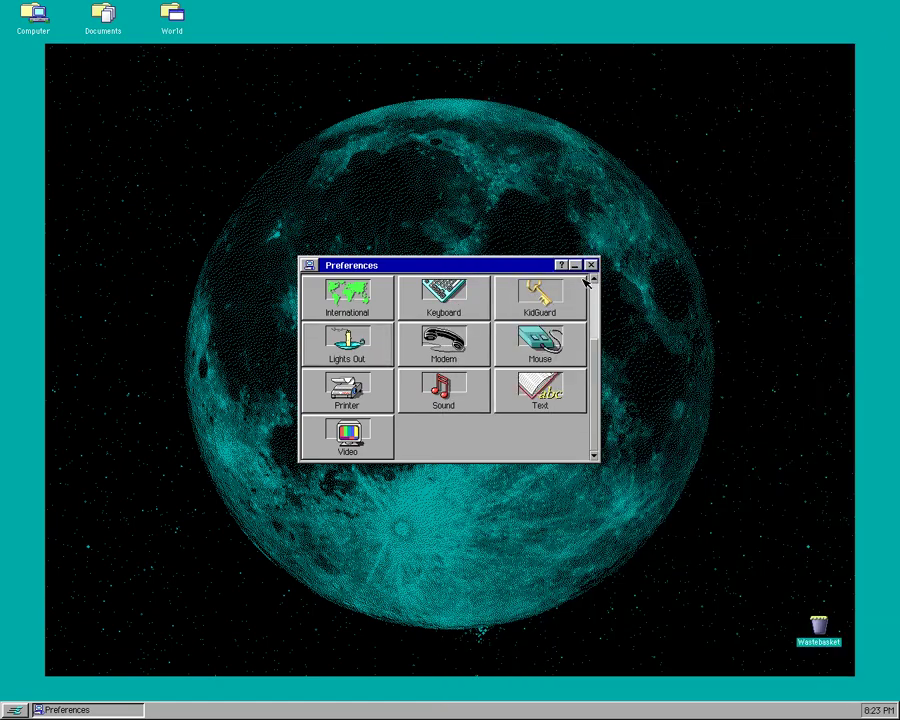
left_click(591, 264)
Step: Open Screen Dumper from the Utilities group and set its dump format to BMP (24bit/pixel RGB encoded)
left_click(8, 711)
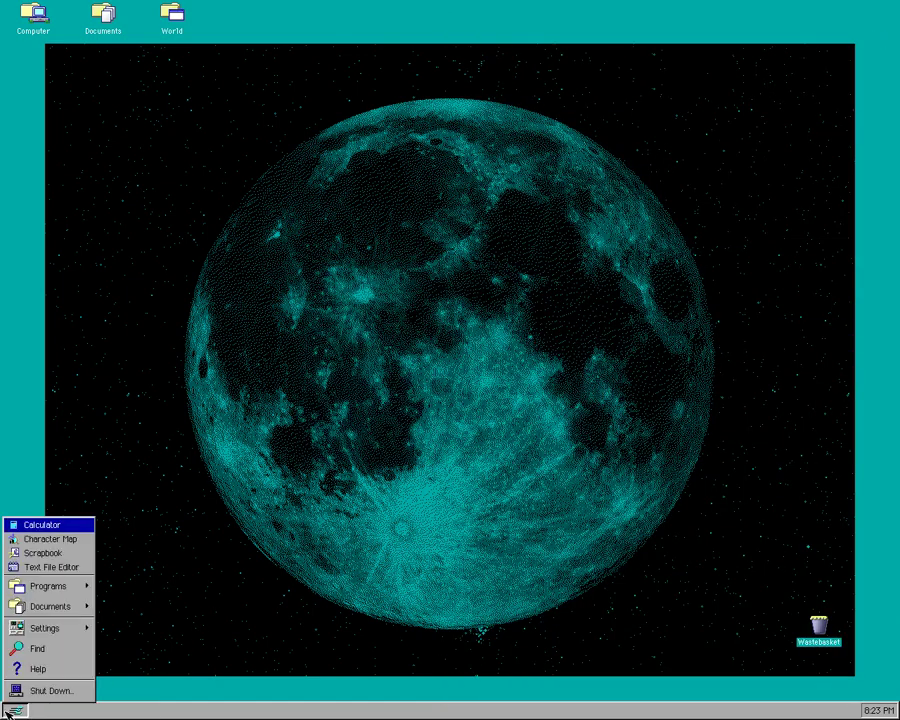
mouse_move(60, 586)
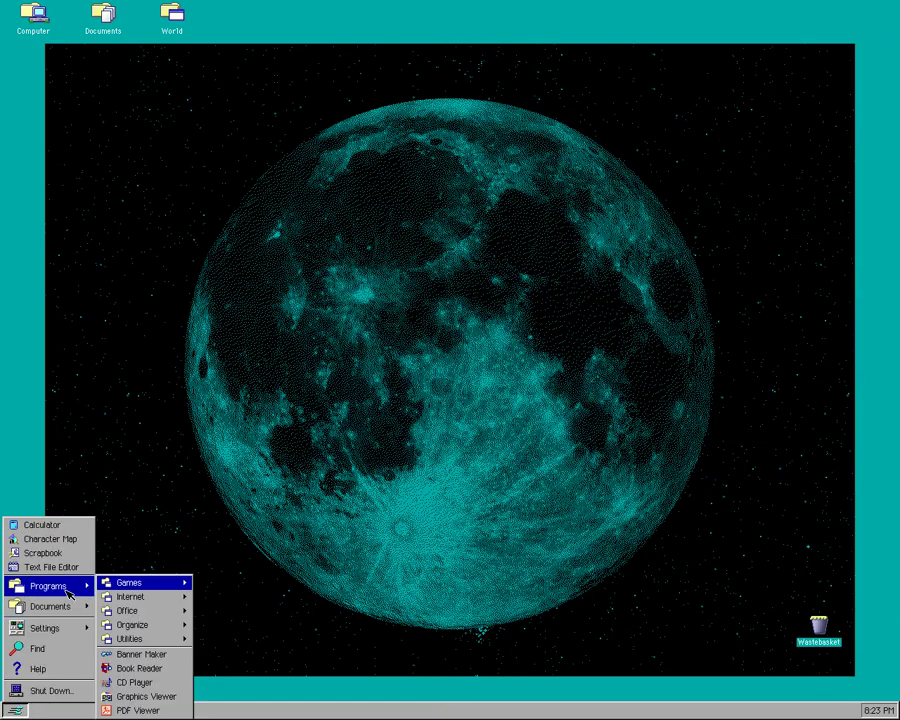
mouse_move(167, 640)
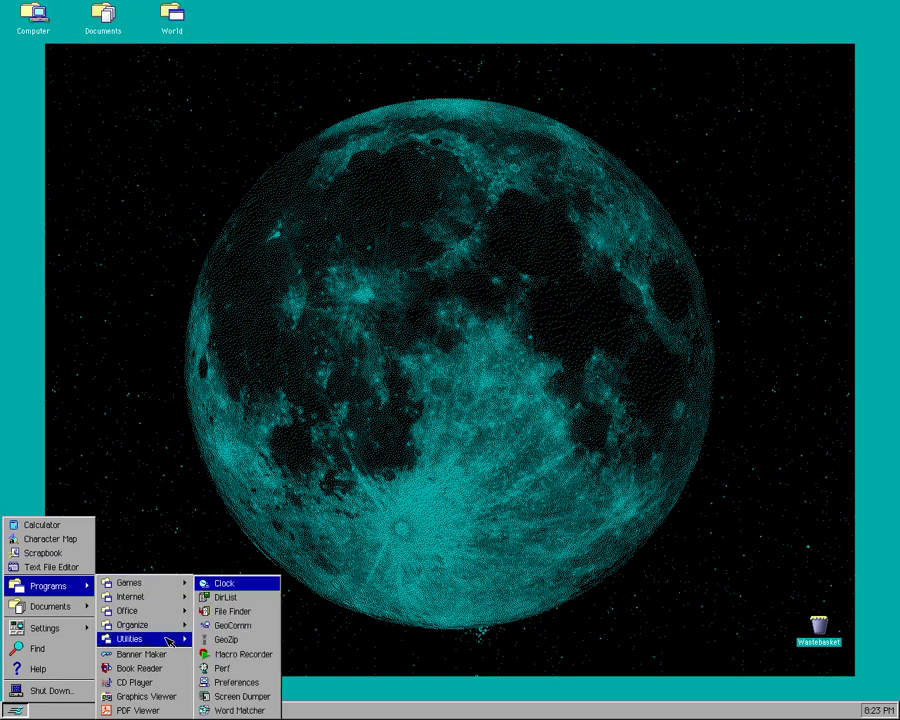
left_click(240, 697)
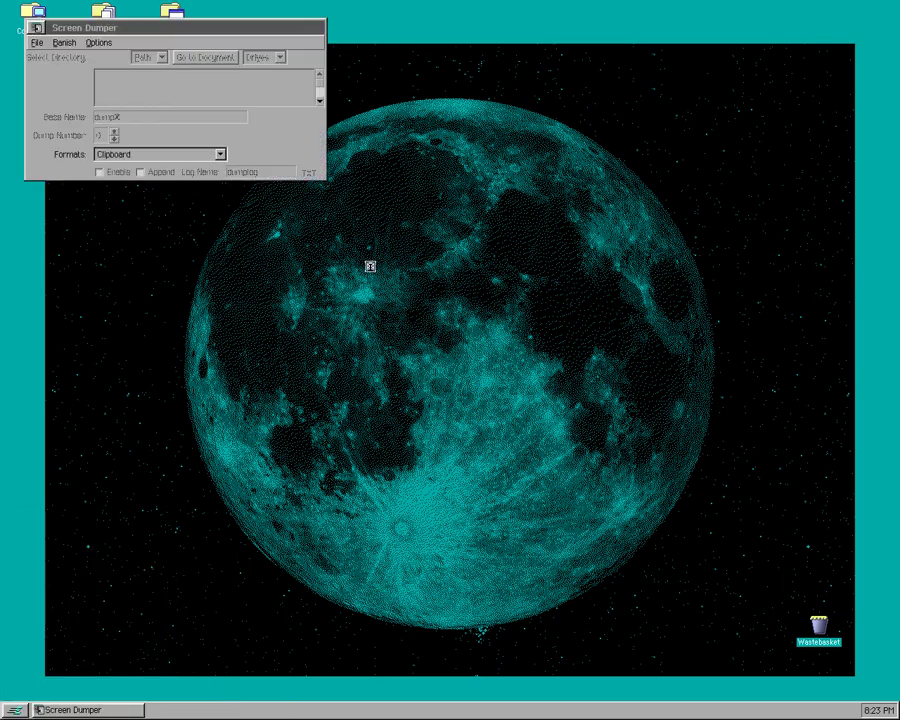
left_click_drag(160, 28, 400, 146)
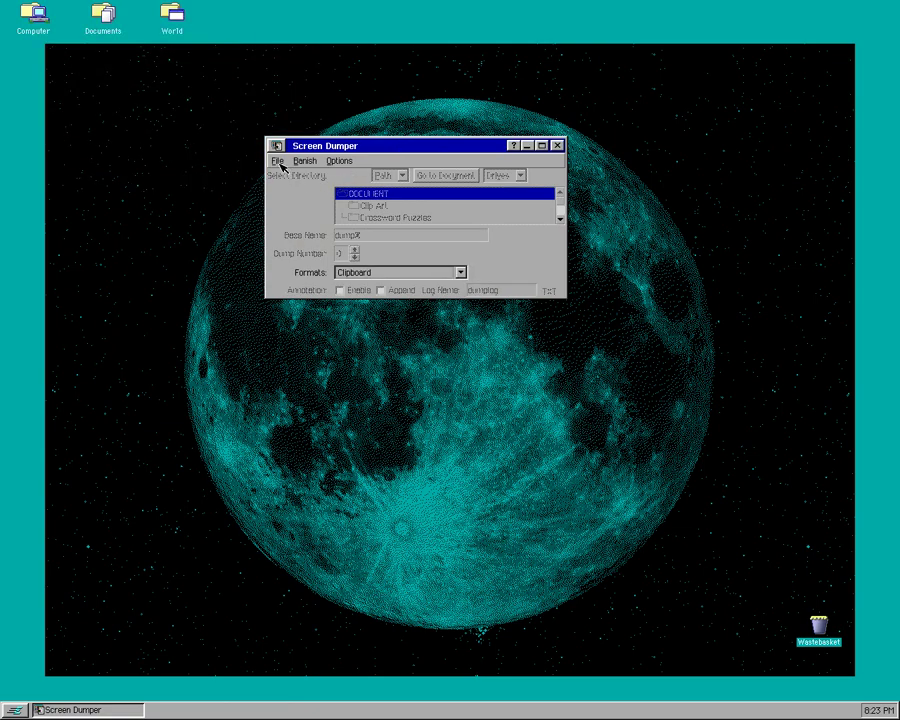
left_click(462, 275)
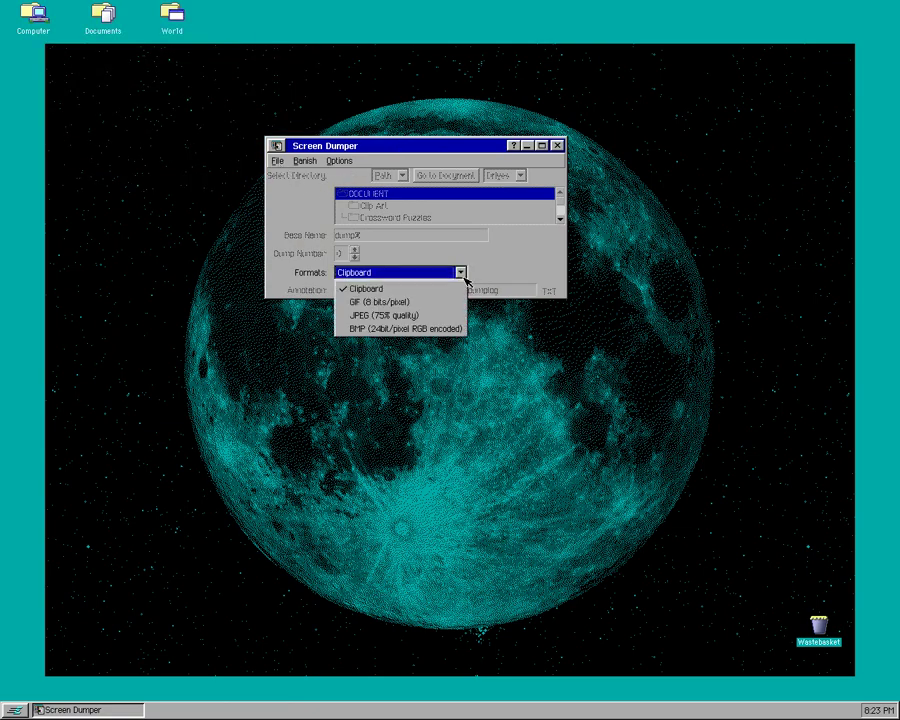
left_click(412, 329)
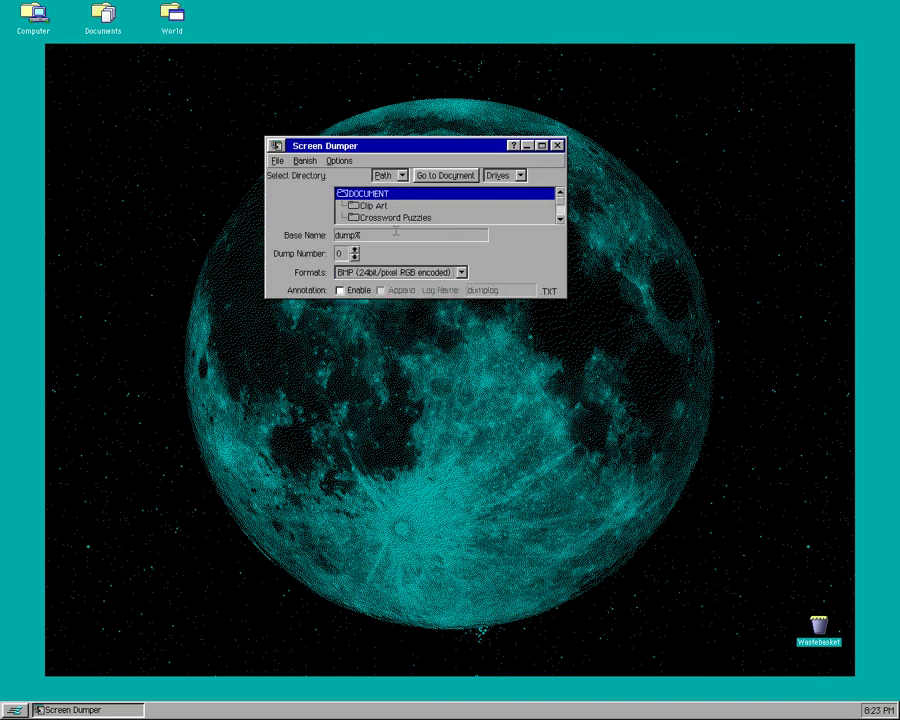
Step: Look through the Screen Dumper's dump directory list and available paths, and exit the utility
left_click(560, 217)
left_click(560, 217)
left_click(560, 217)
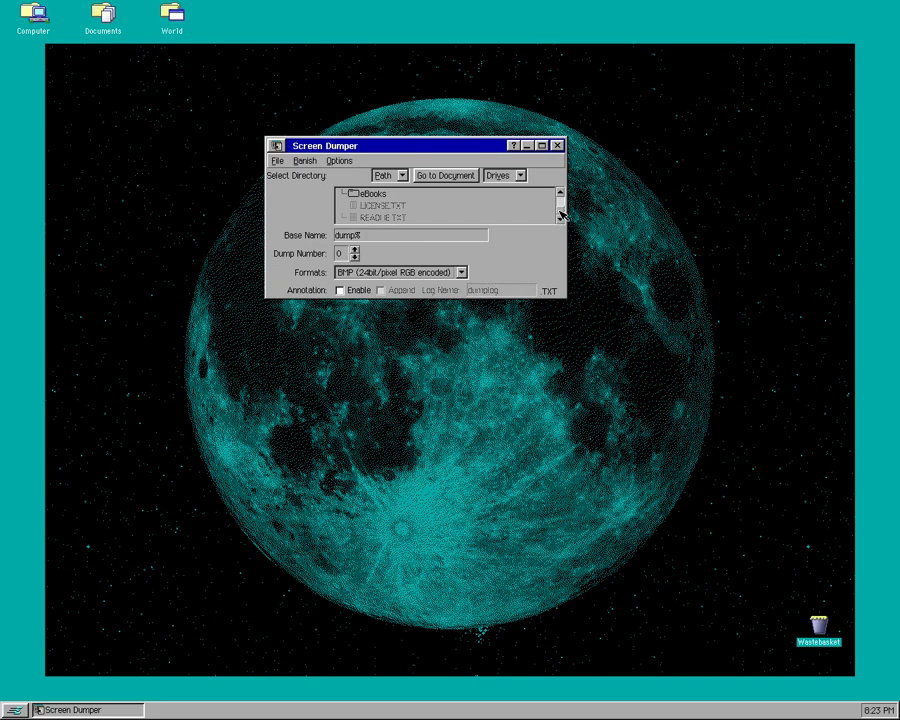
left_click(563, 199)
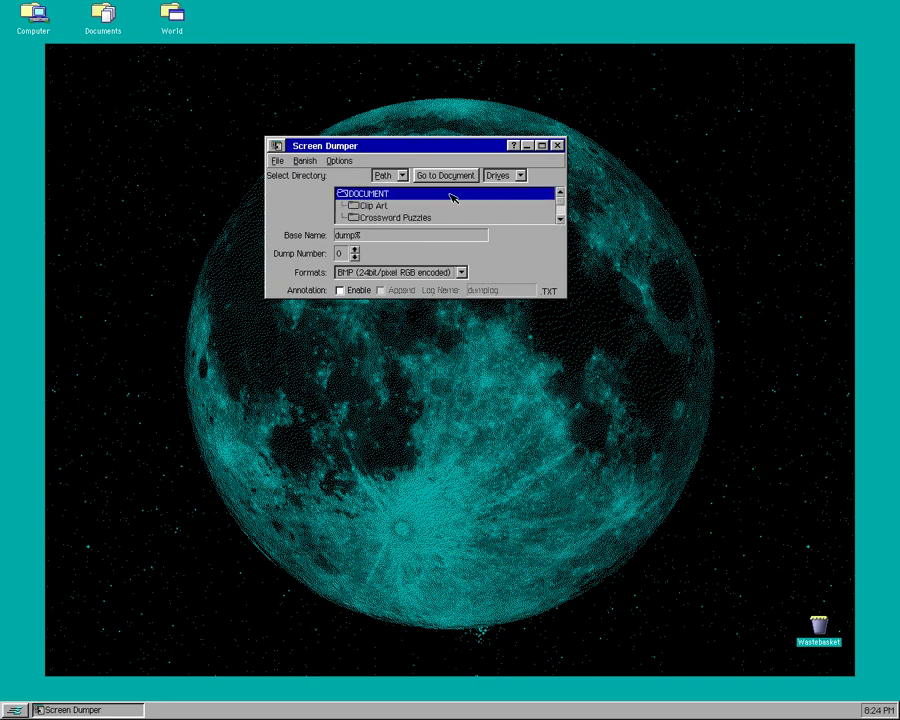
left_click(396, 176)
left_click(402, 176)
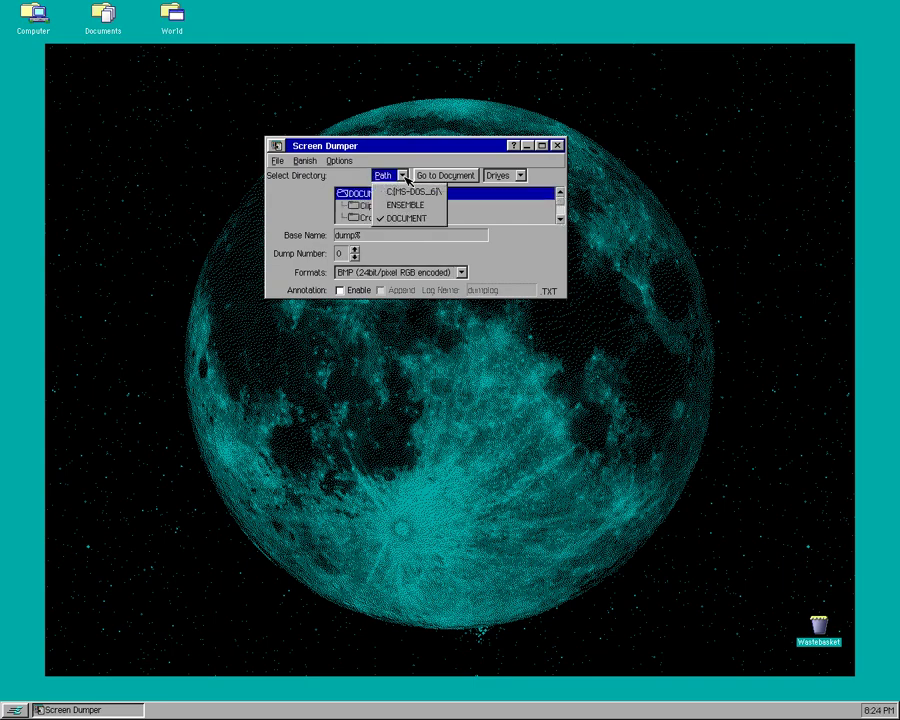
left_click(403, 176)
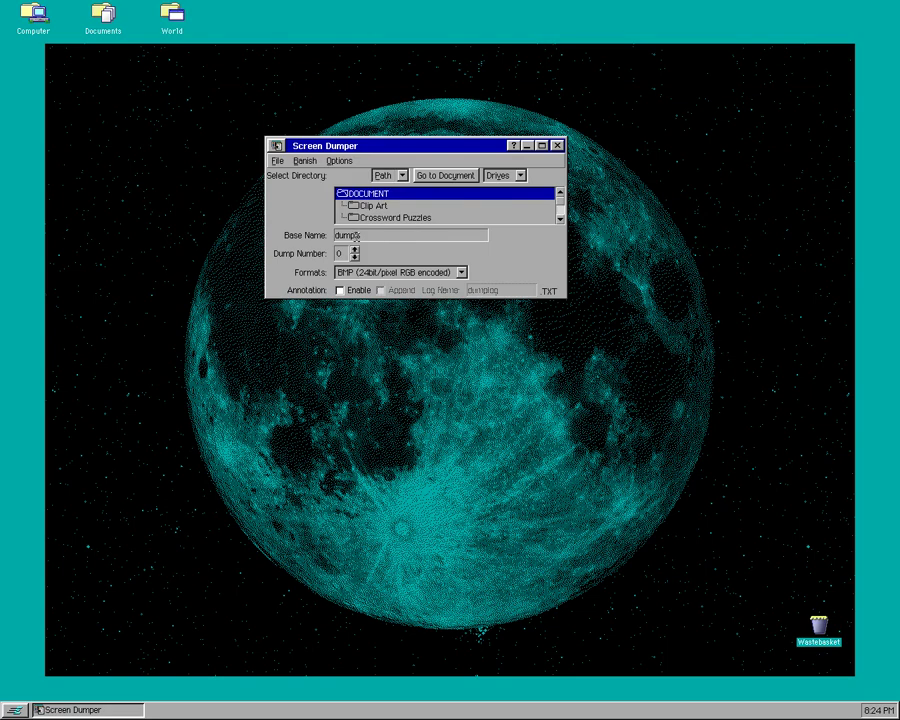
left_click(283, 163)
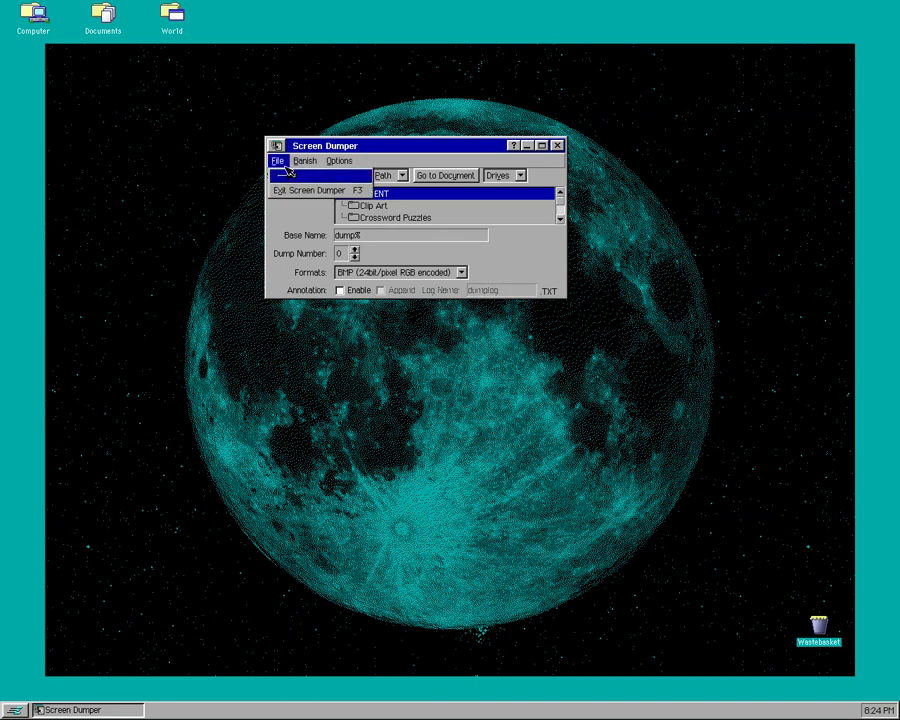
left_click(290, 187)
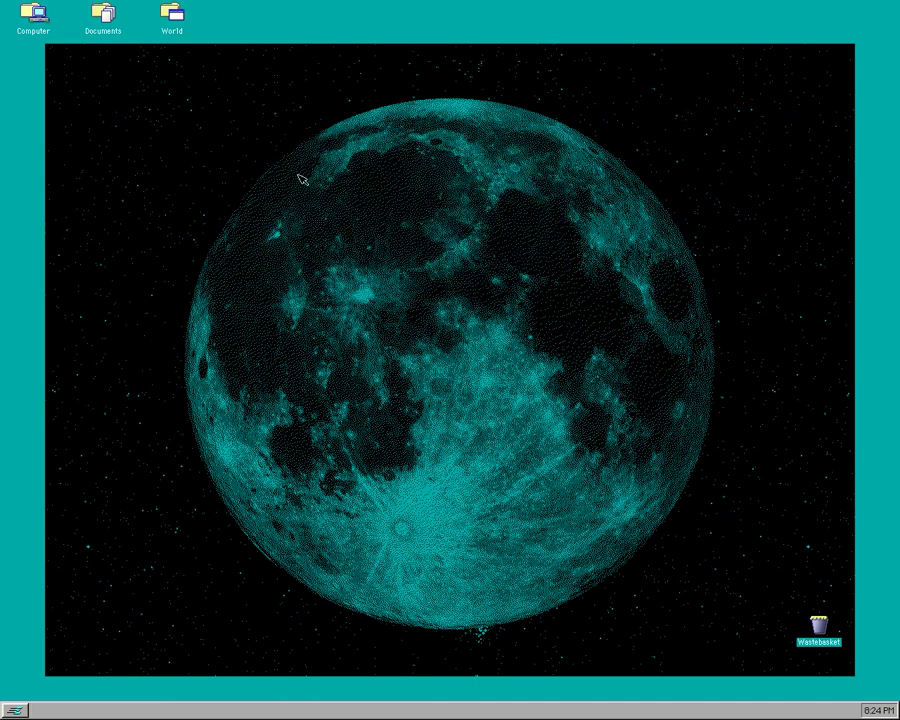
Step: Reopen Screen Dumper from the Utilities group, review its options and window commands, and close it
left_click(25, 705)
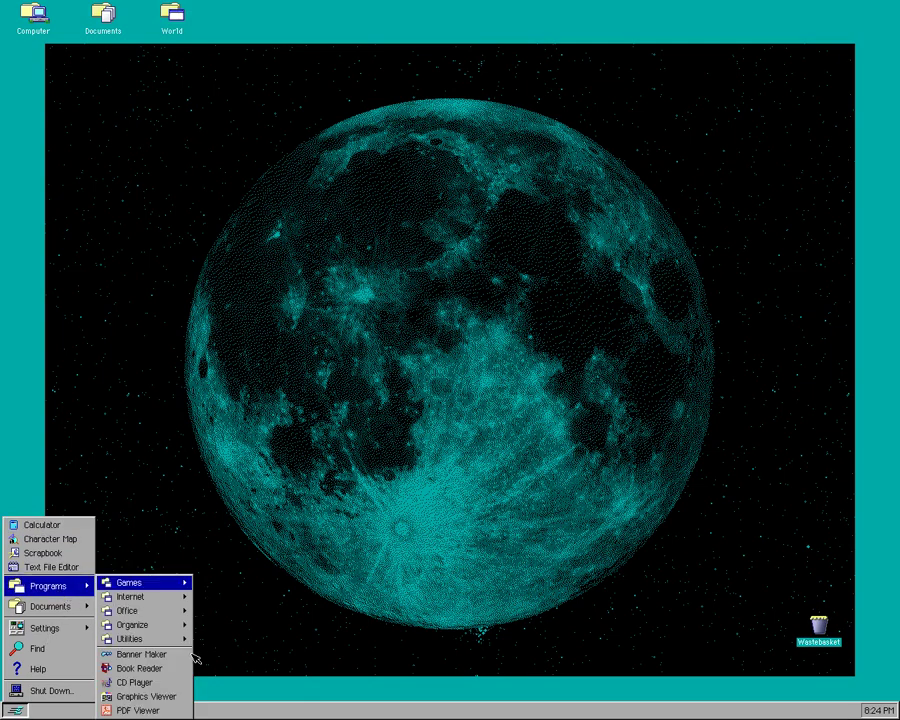
left_click(245, 696)
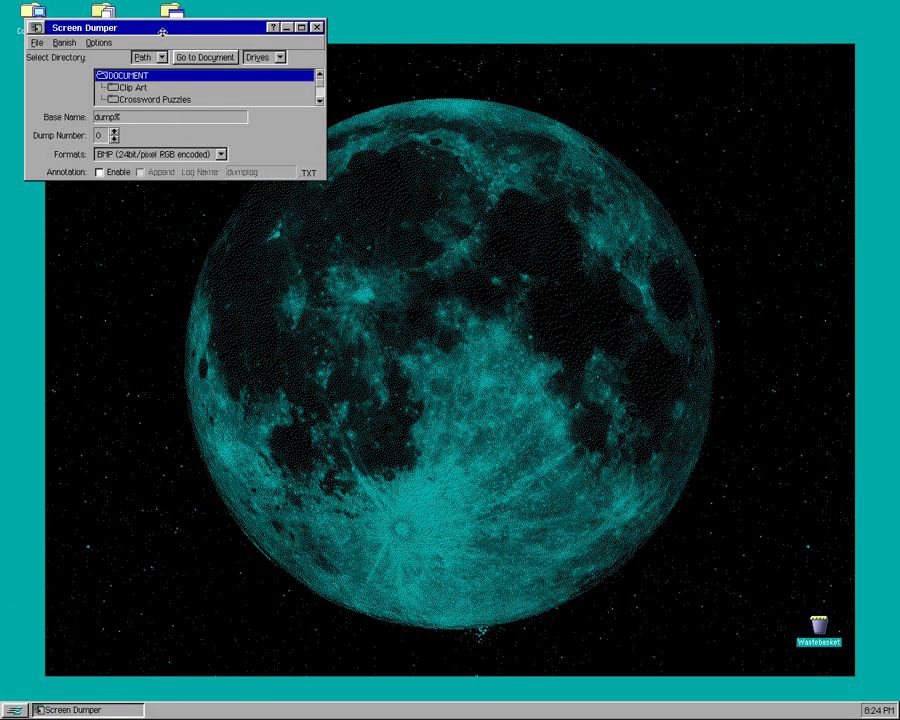
left_click(437, 214)
left_click(374, 224)
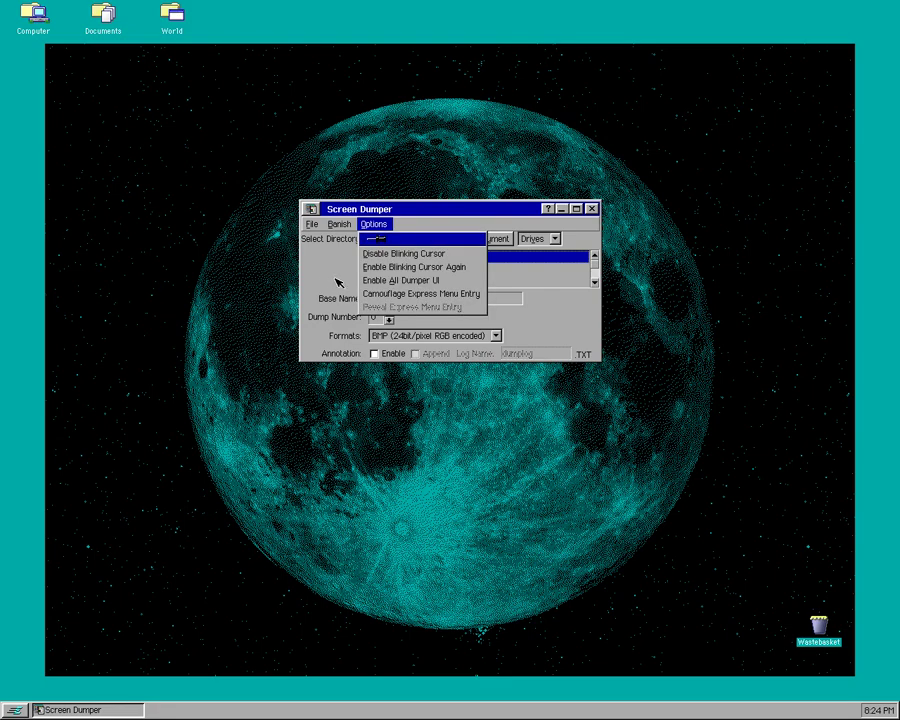
left_click(370, 280)
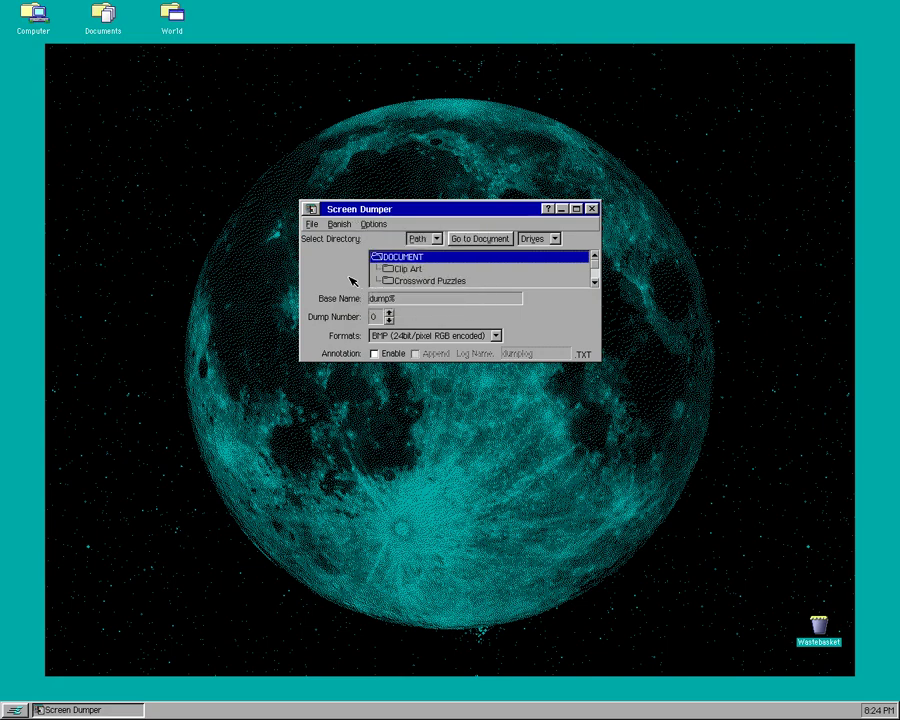
left_click(314, 210)
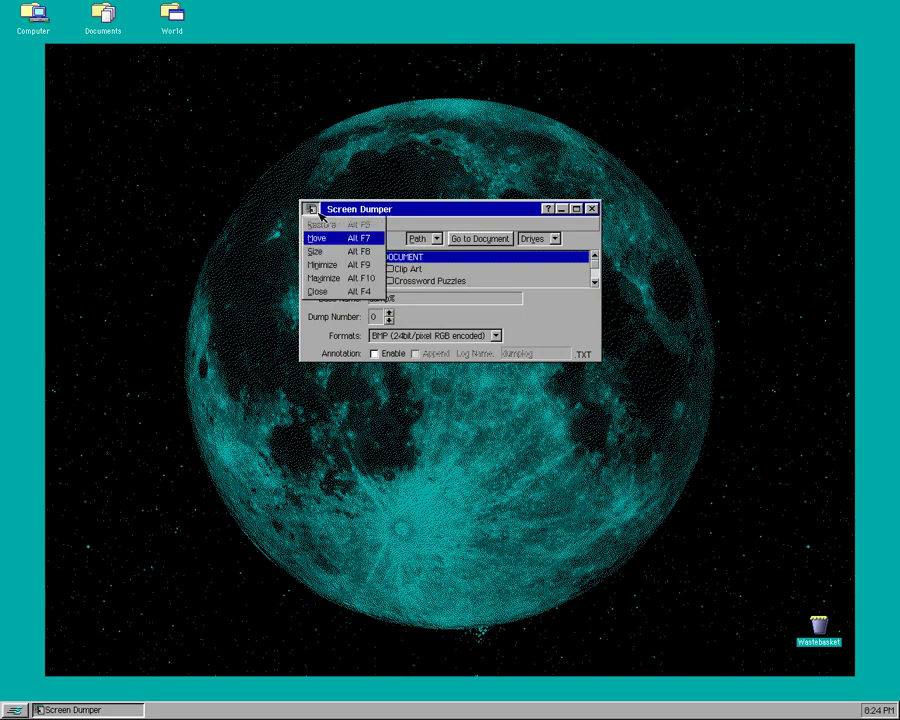
left_click(317, 213)
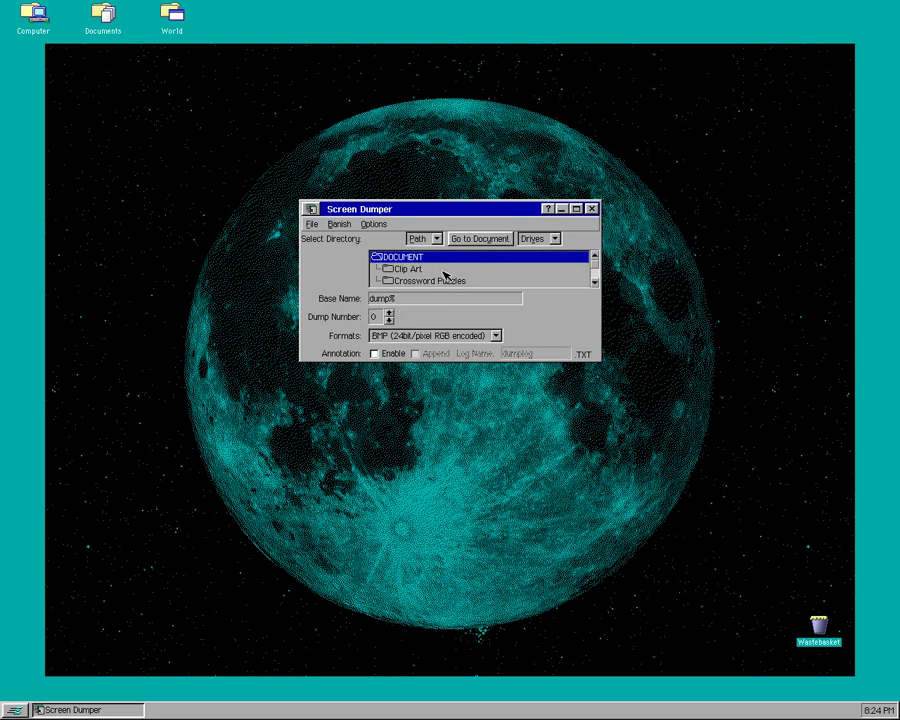
left_click(592, 209)
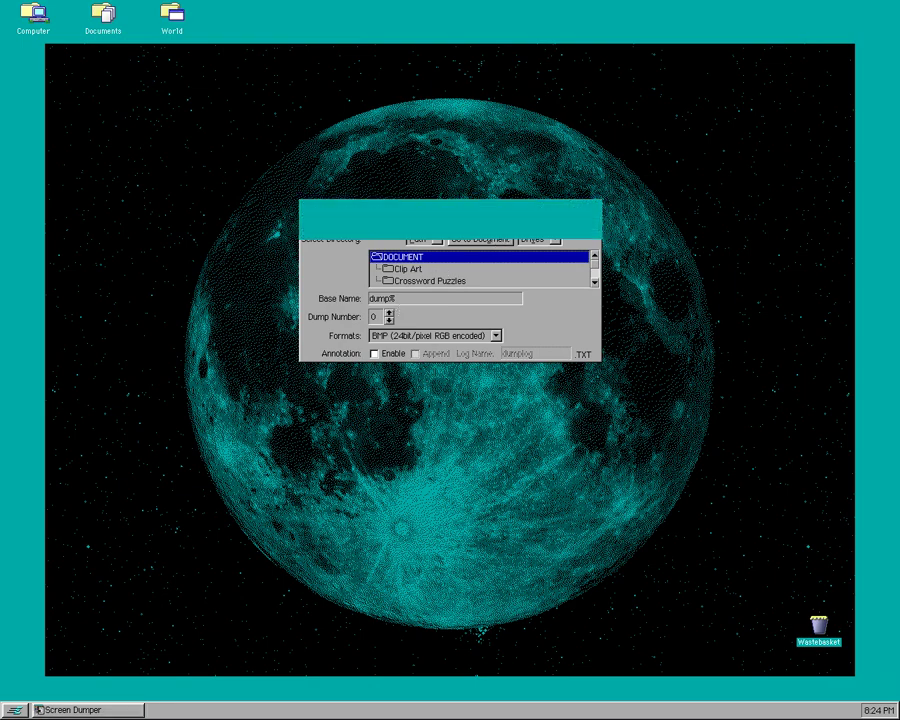
Step: Open DirList from the Utilities group and list the contents of the ENSEMBLE directory
left_click(20, 709)
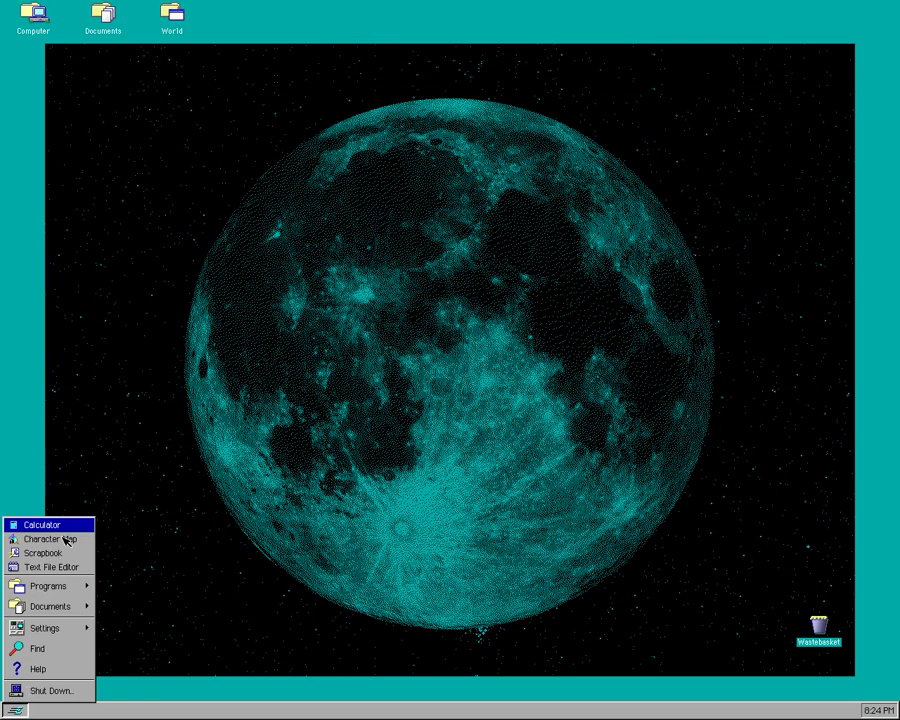
mouse_move(64, 590)
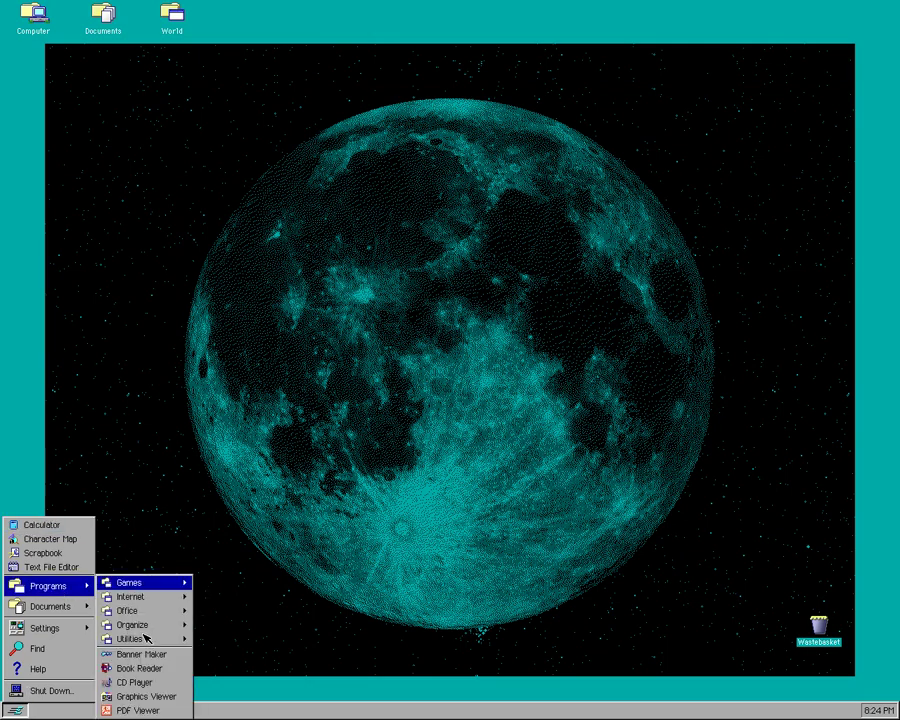
mouse_move(145, 638)
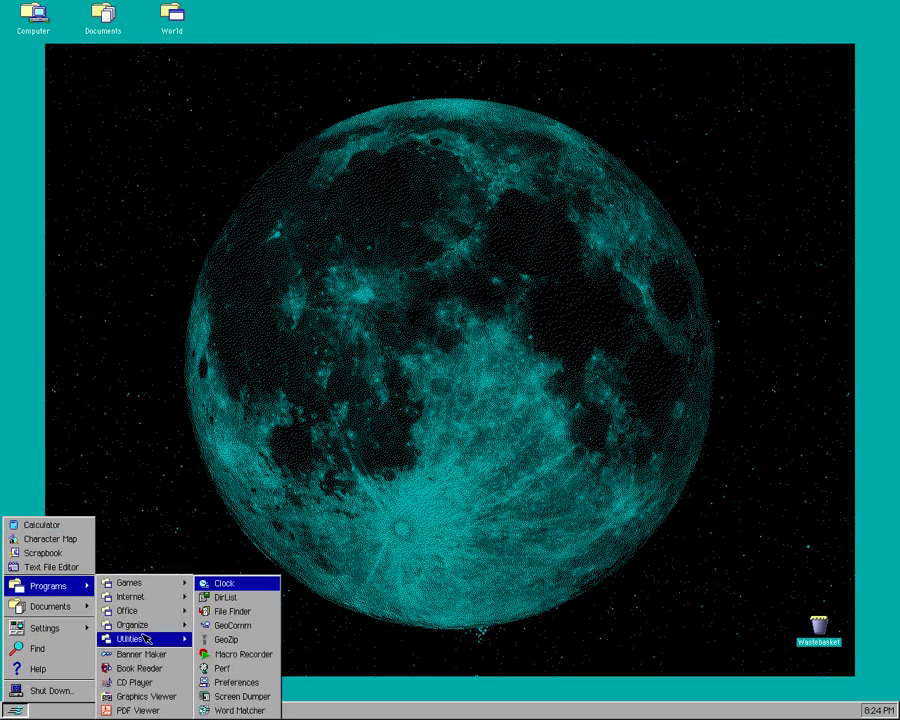
left_click(244, 598)
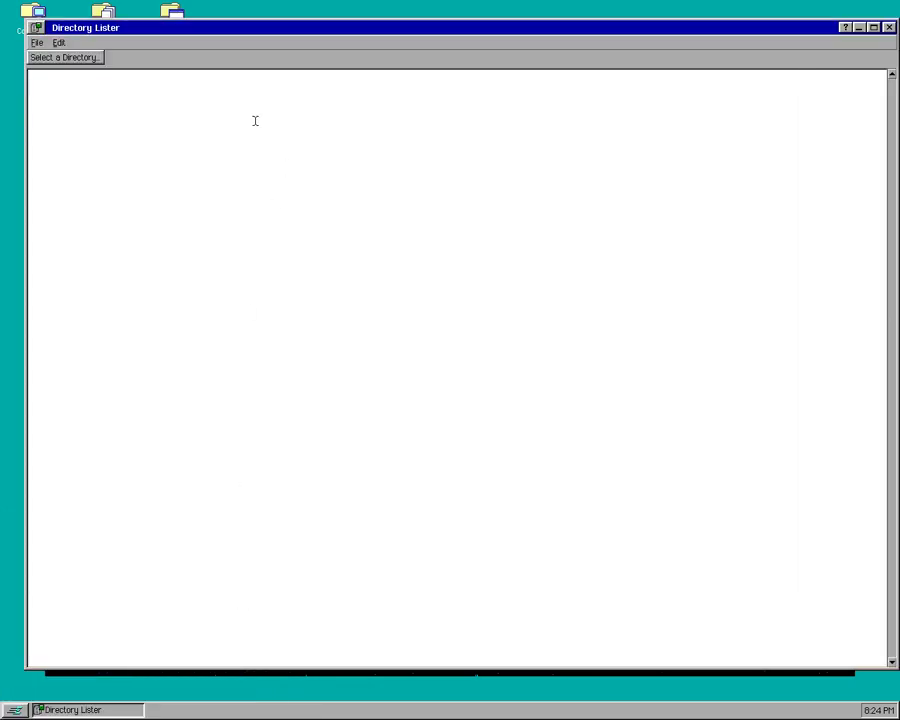
left_click(37, 43)
left_click(37, 43)
left_click(57, 42)
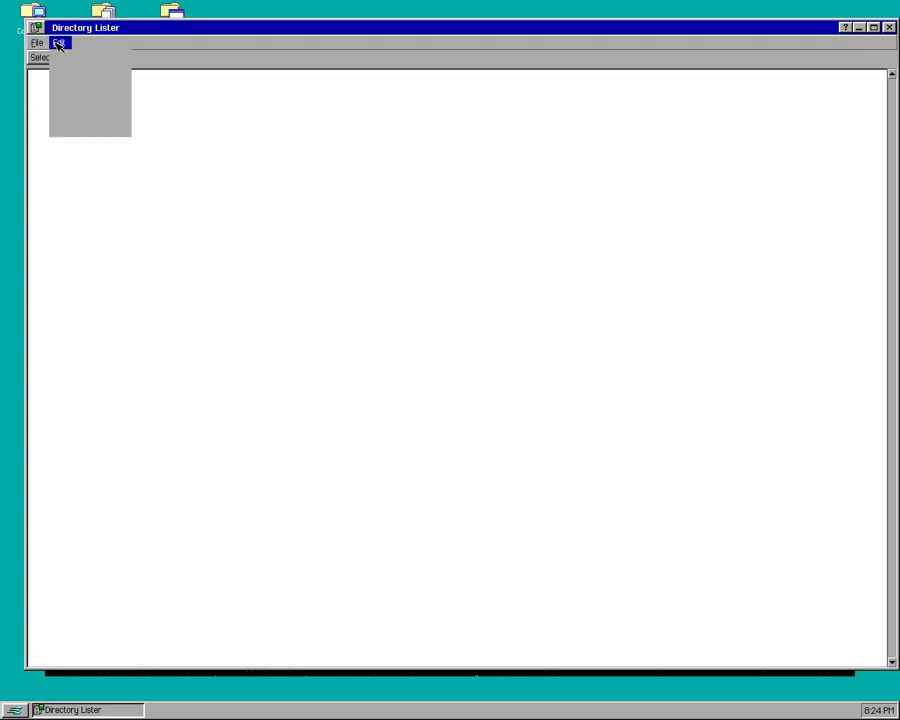
left_click(57, 42)
left_click(47, 58)
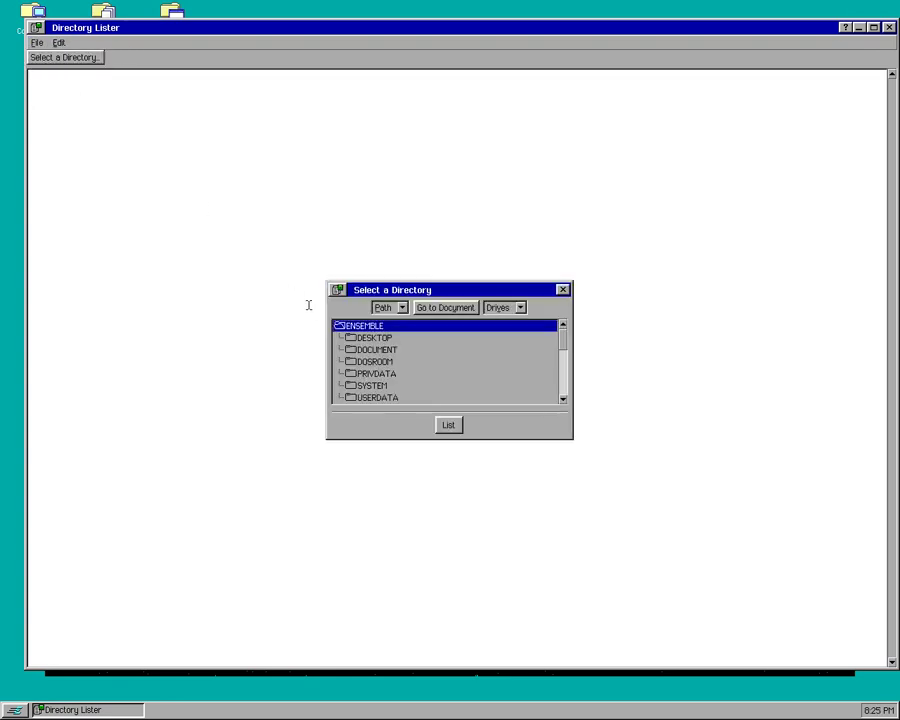
left_click(436, 425)
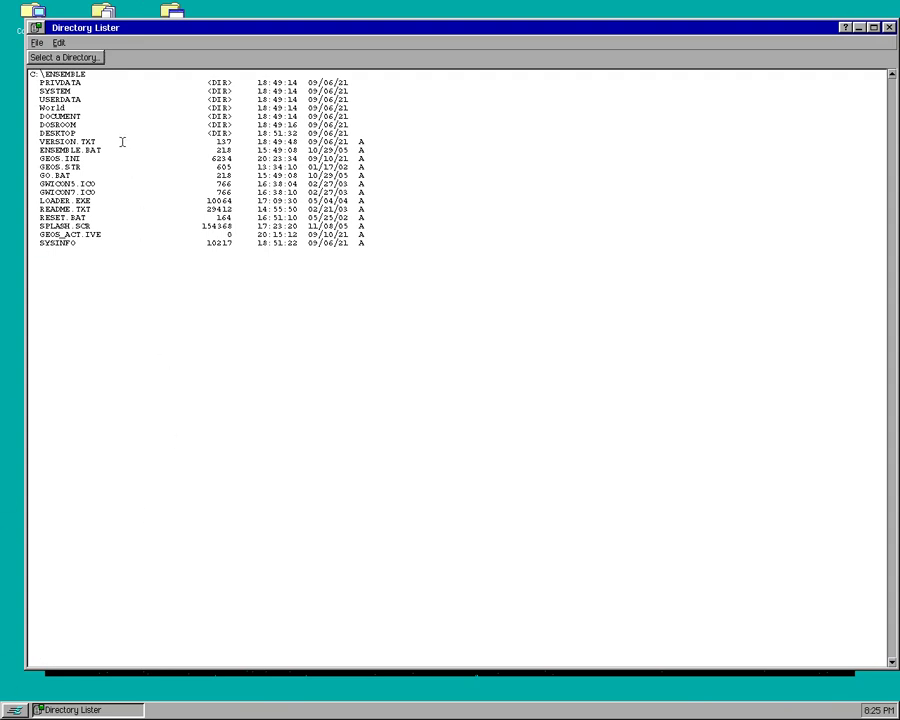
Step: List the contents of the DOCUMENT directory inside ENSEMBLE, and close Directory Lister
left_click(89, 57)
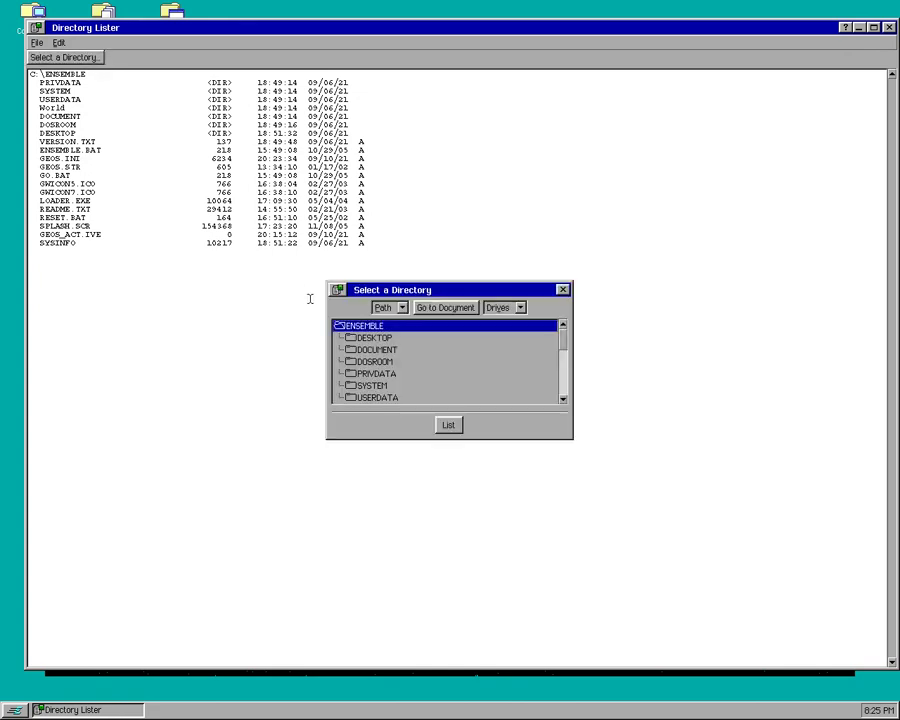
left_click(385, 349)
left_click(452, 425)
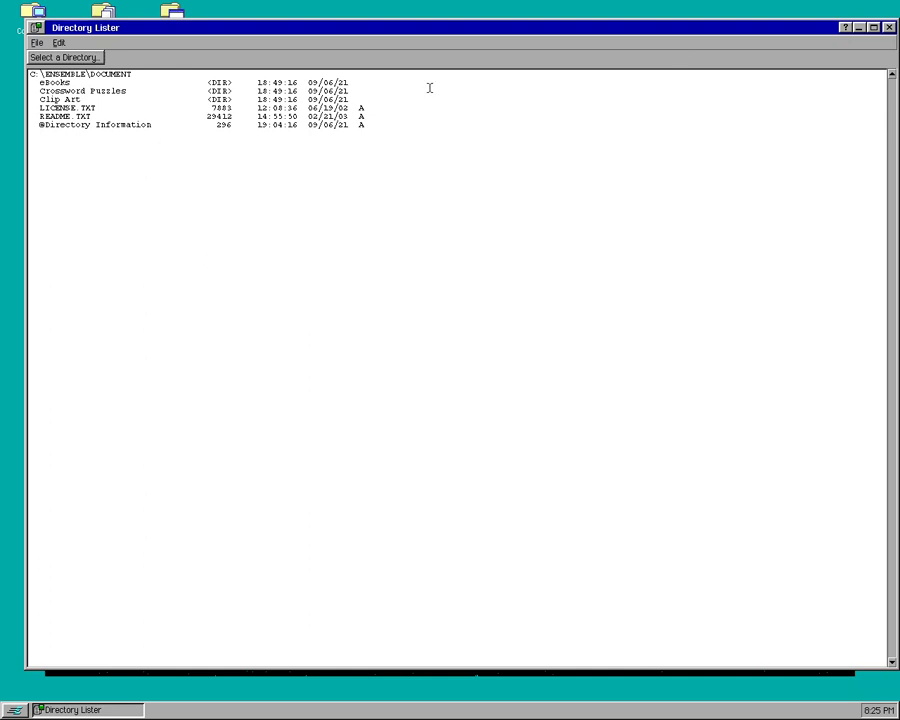
left_click(889, 27)
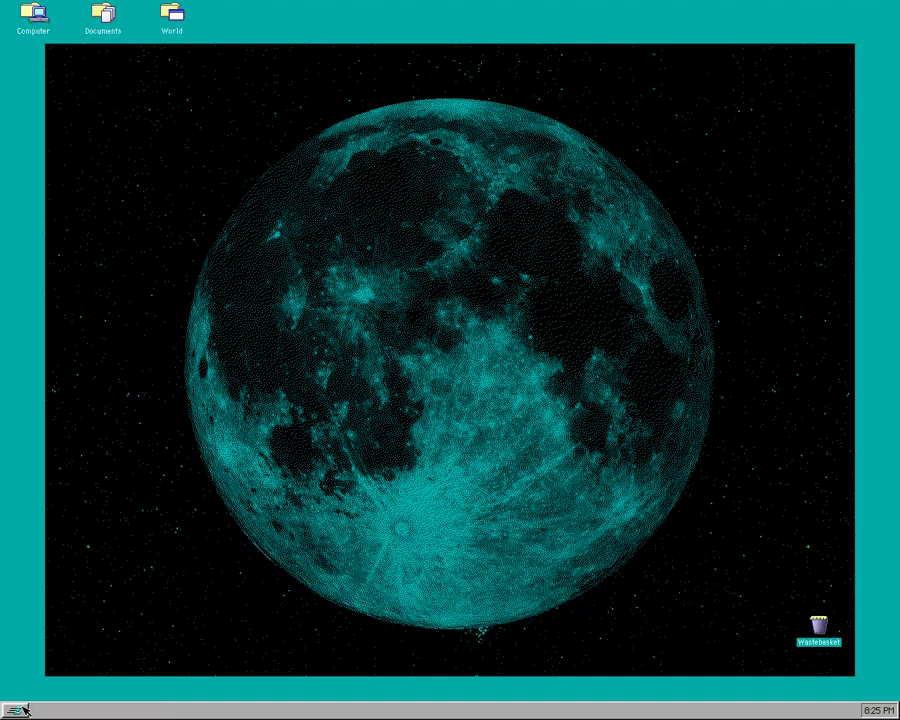
Step: Open HomeBase from the Organize group, view a new blank database document, and close the program
left_click(26, 710)
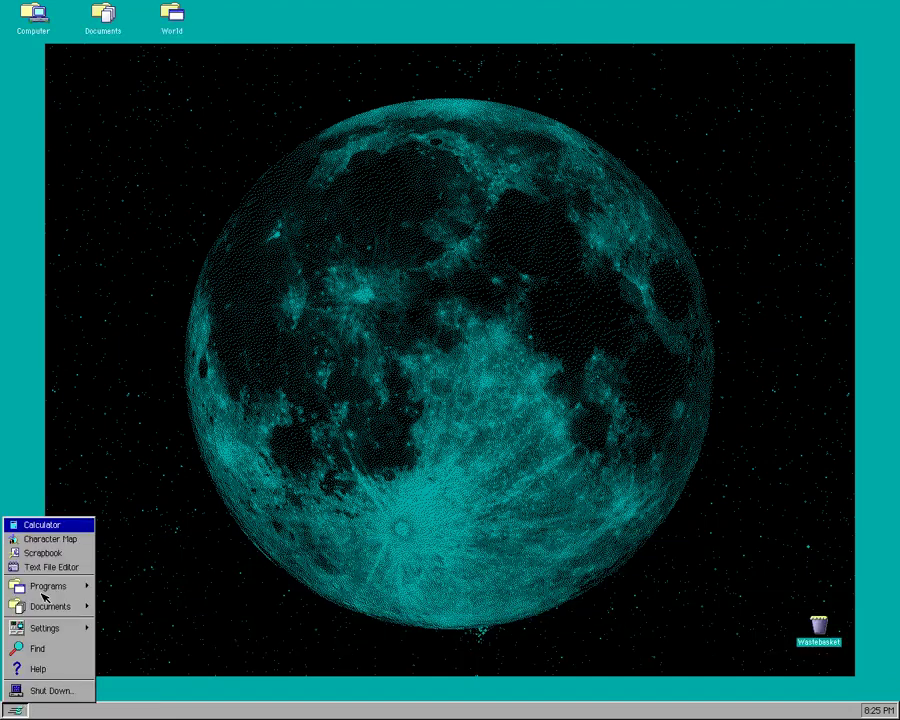
mouse_move(50, 590)
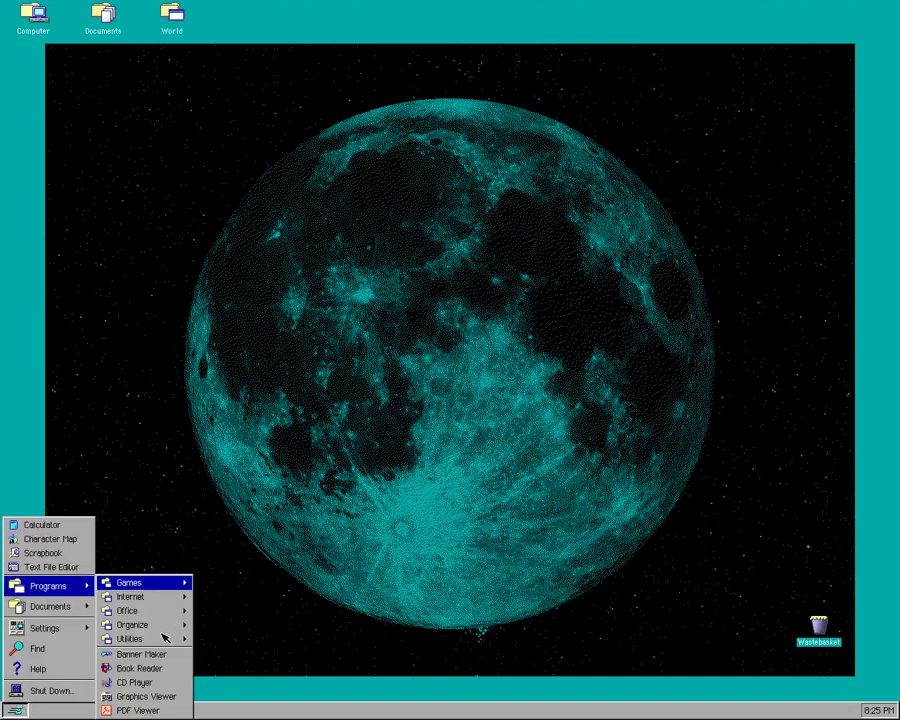
mouse_move(160, 640)
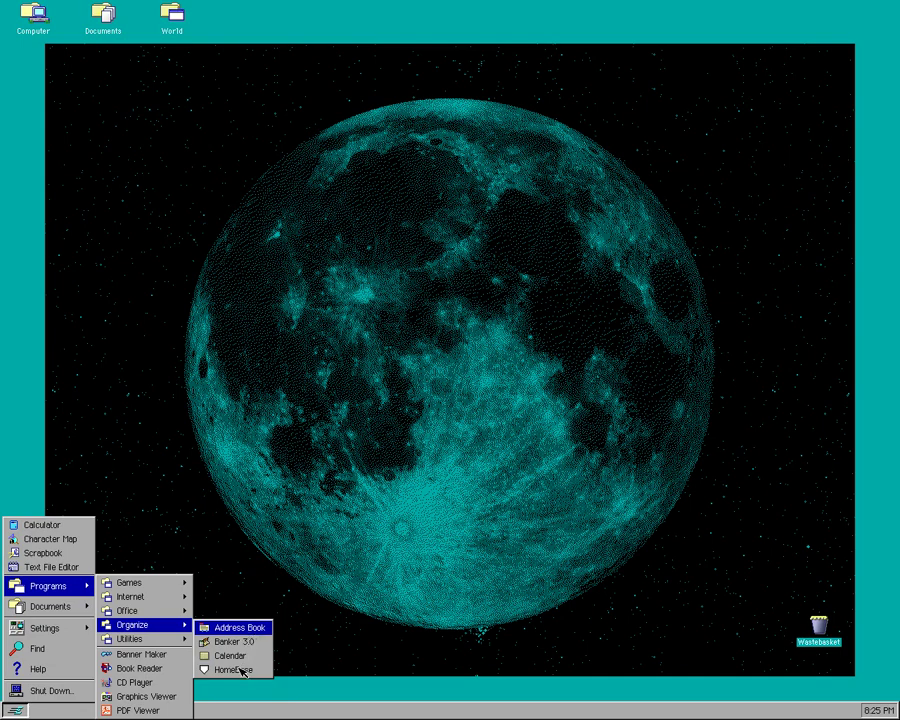
left_click(238, 669)
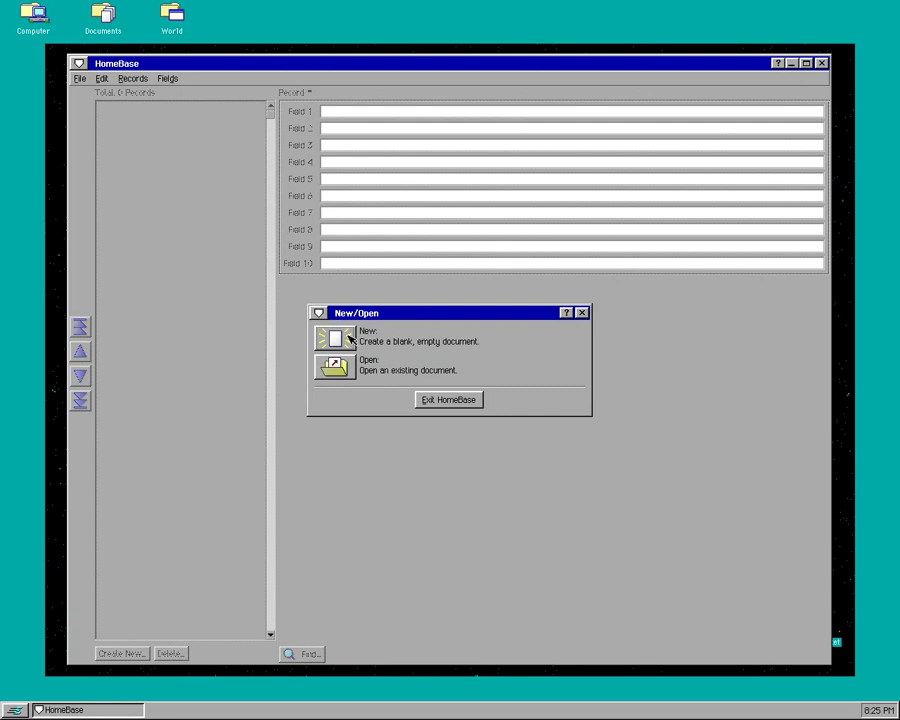
left_click(349, 339)
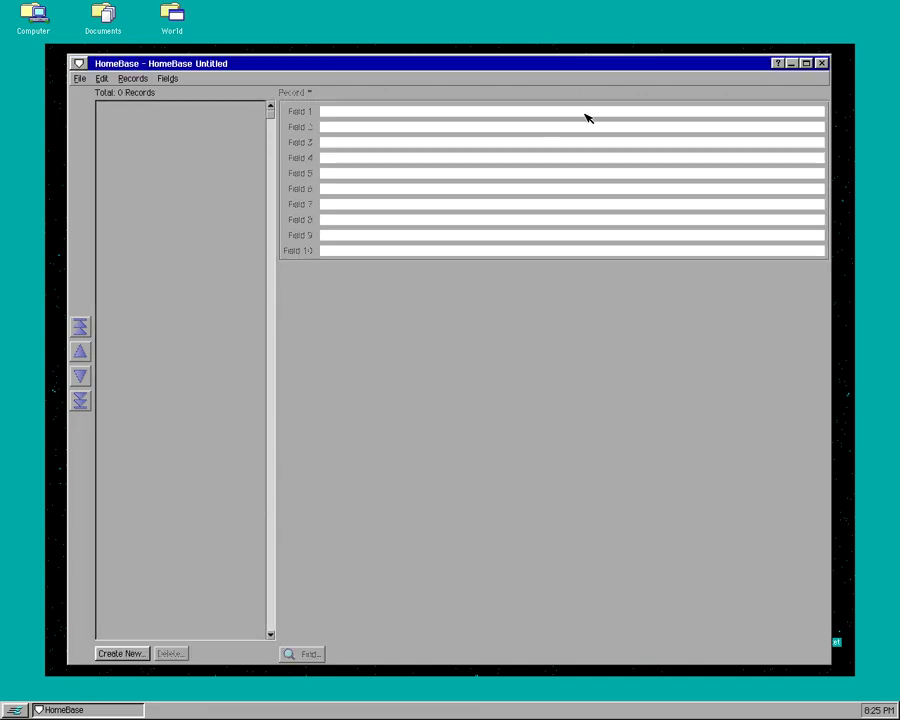
left_click(821, 63)
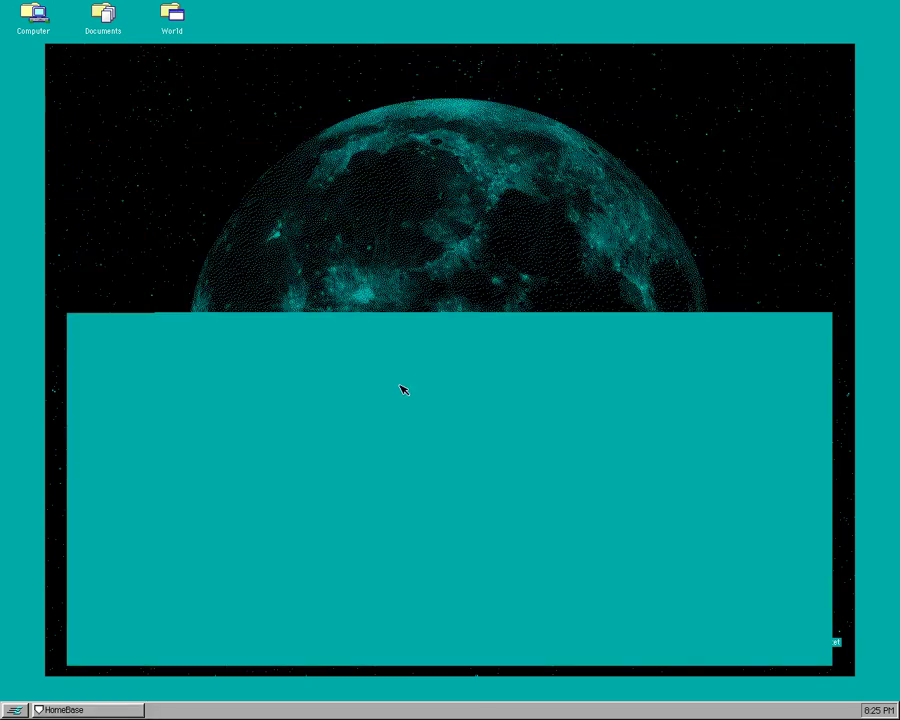
Step: Start Artist from the Office group at program level 1 (introductory drawing) and create a blank document
left_click(15, 709)
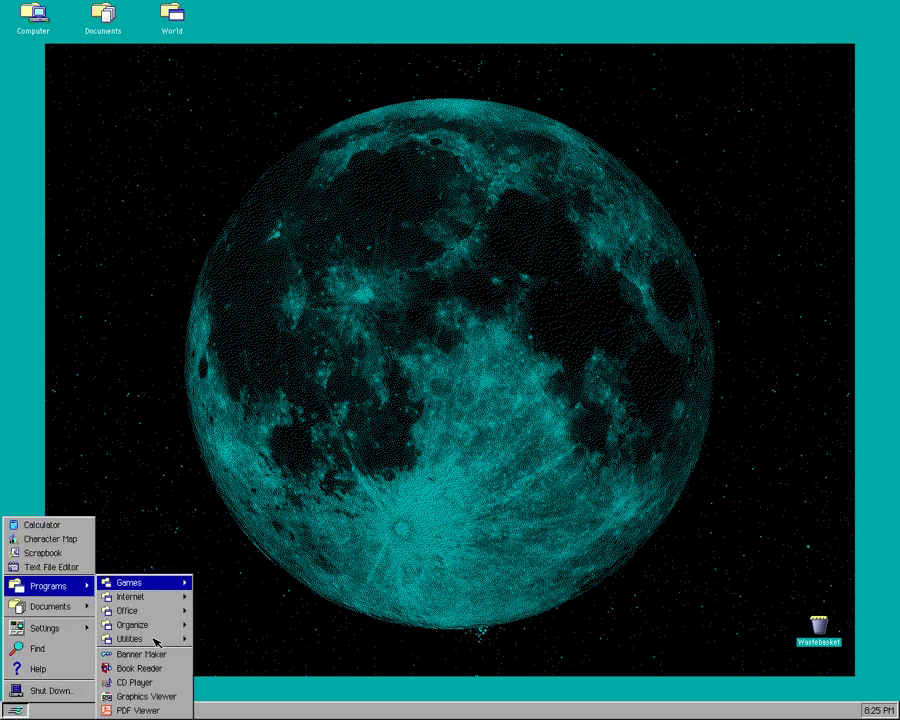
mouse_move(150, 640)
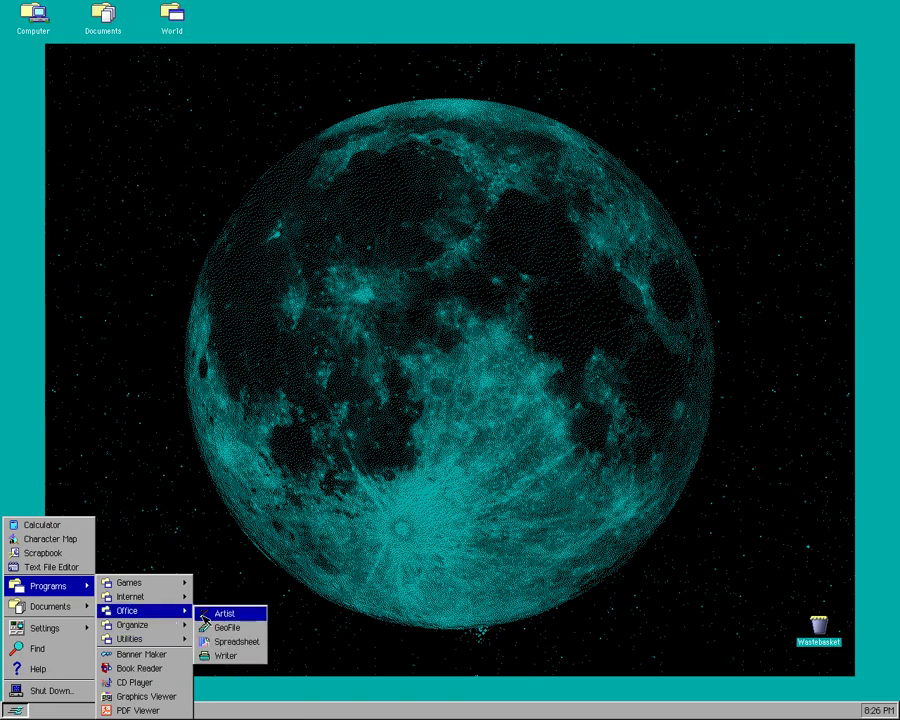
left_click(222, 614)
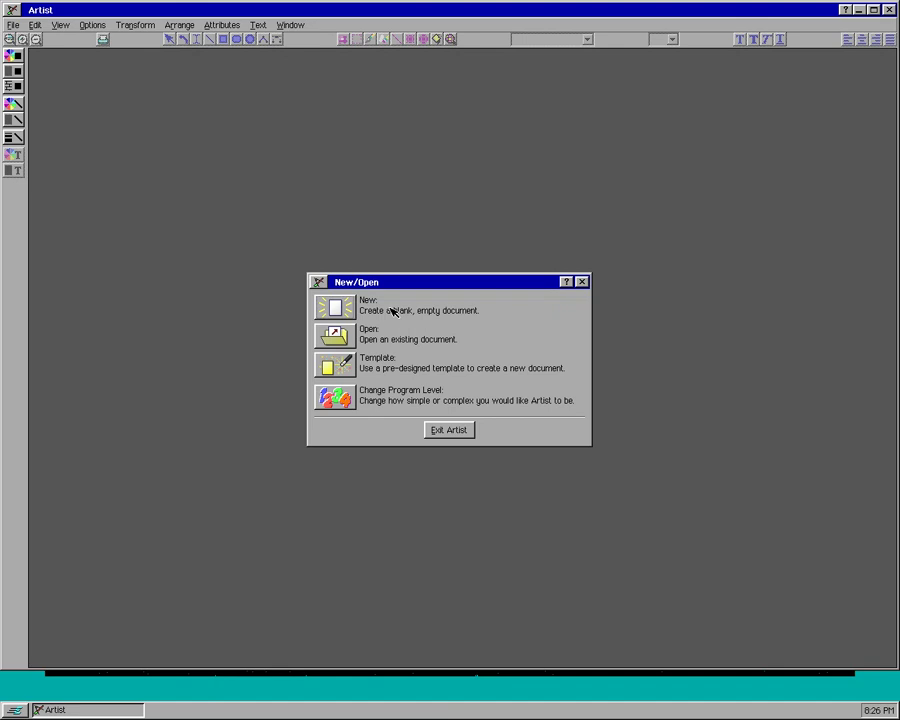
left_click(336, 398)
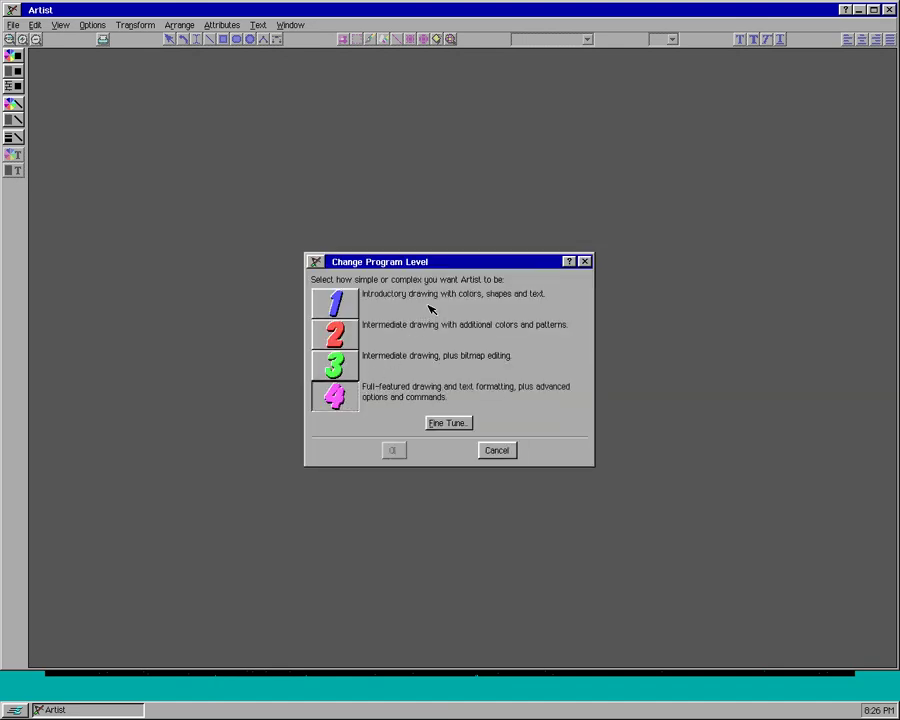
left_click(343, 307)
left_click(394, 451)
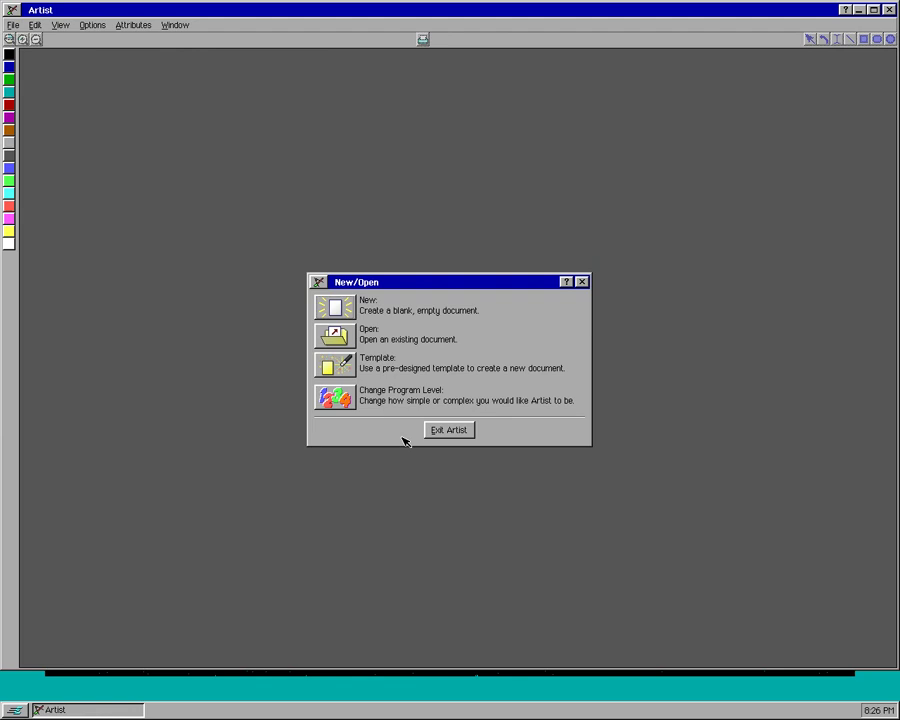
left_click(345, 312)
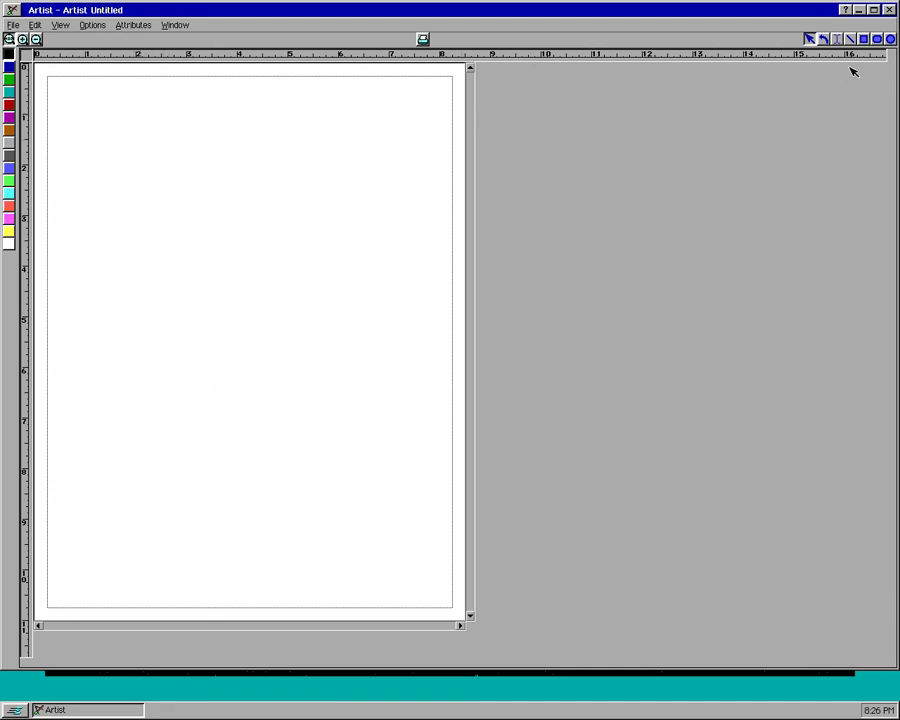
Step: Draw two filled black ellipses about 1.6 inches tall as eyes, and a narrow one about 1 inch tall between and below them as a nose
left_click(890, 38)
left_click_drag(108, 140, 187, 218)
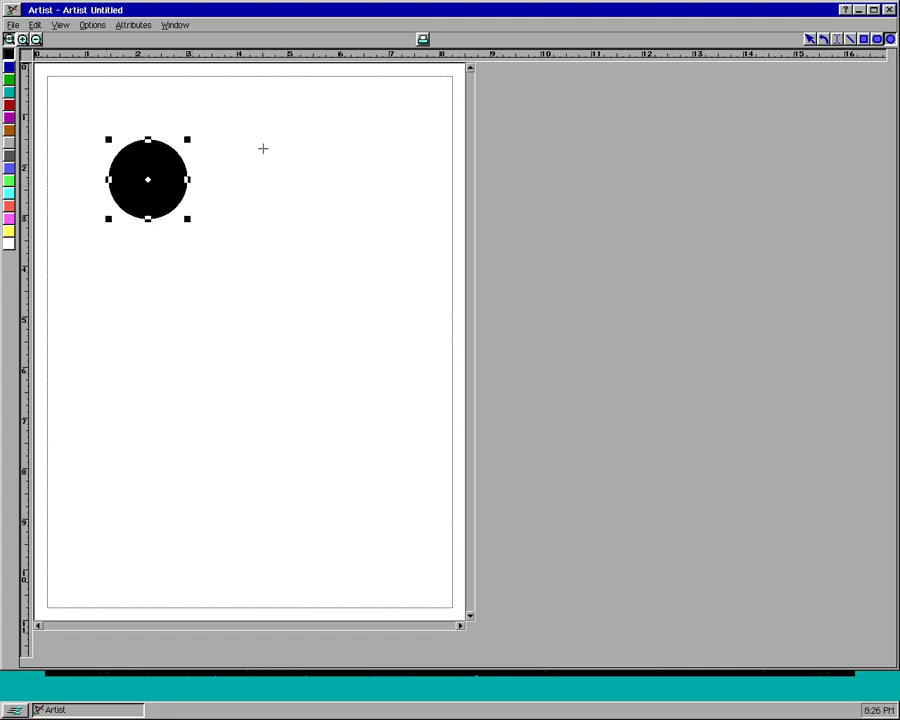
left_click_drag(263, 148, 356, 228)
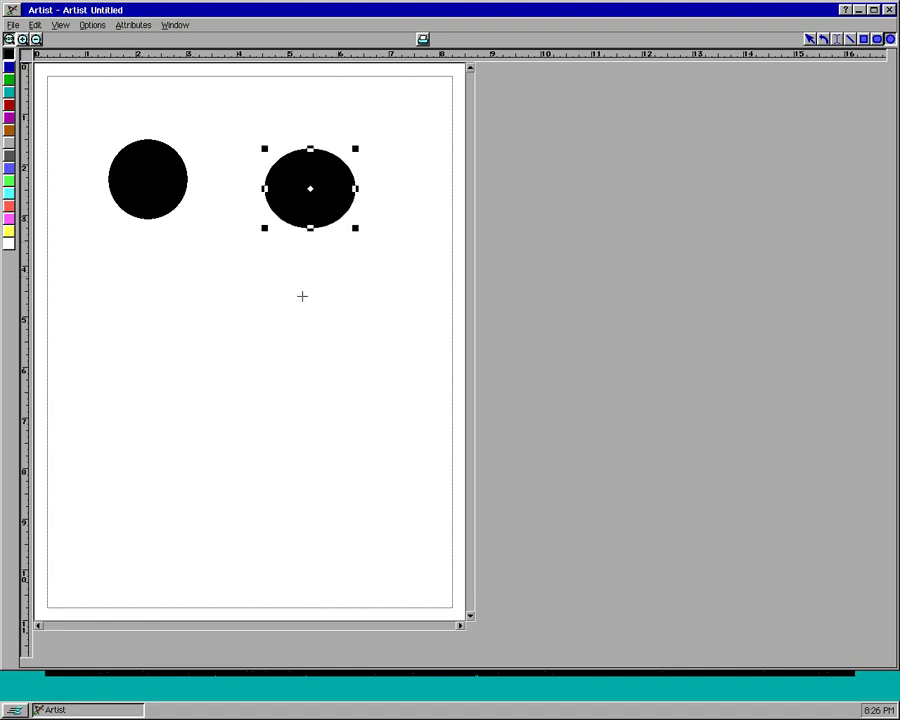
left_click_drag(209, 262, 232, 315)
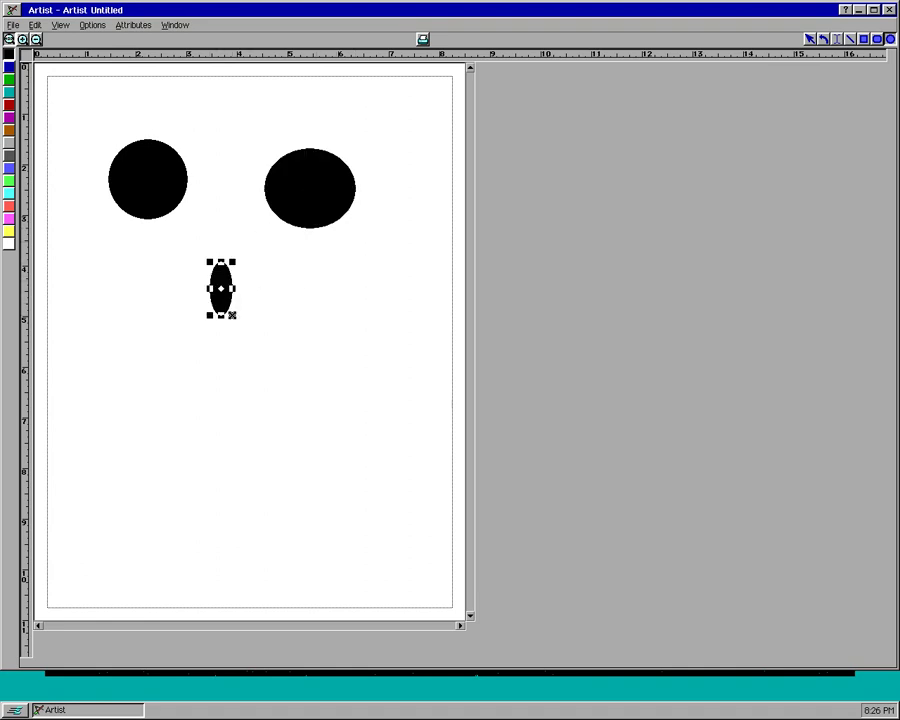
left_click(810, 40)
left_click_drag(97, 362, 186, 471)
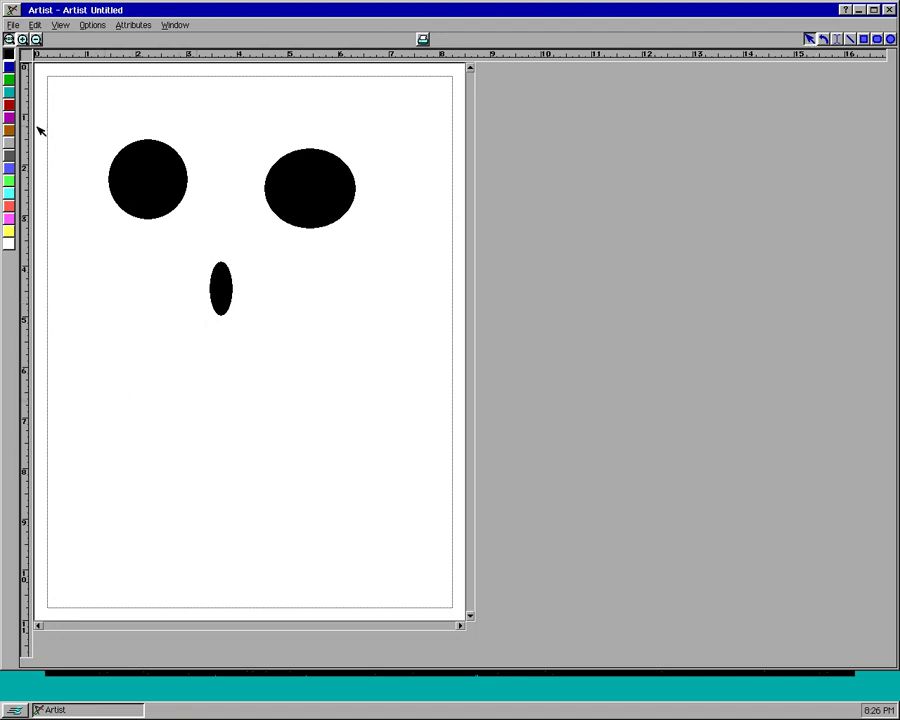
Step: Change the program level to 4, full-featured drawing and text formatting with advanced options and commands
left_click(91, 25)
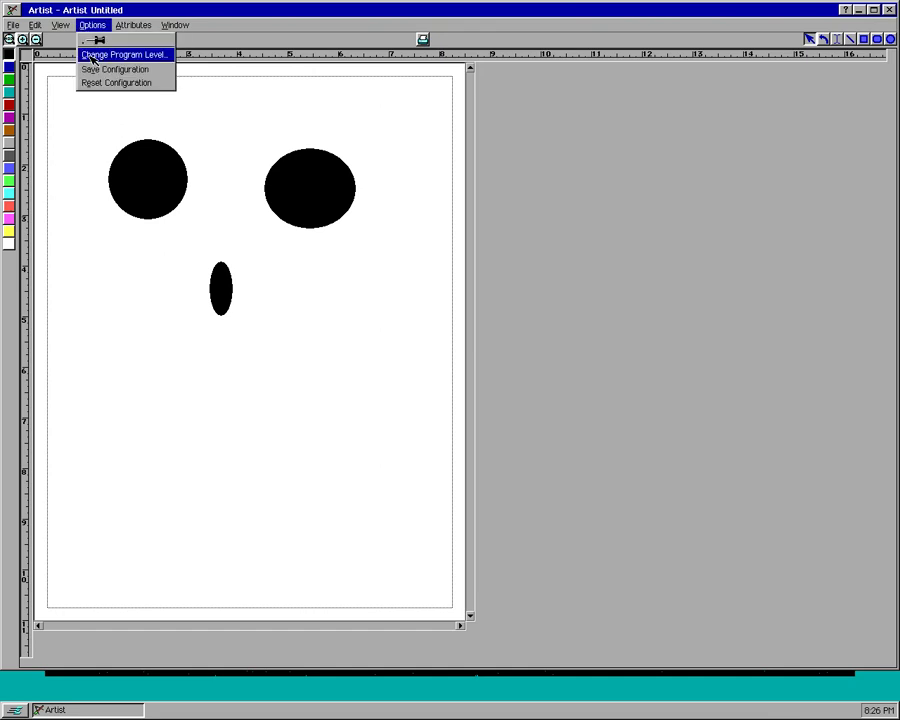
left_click(95, 54)
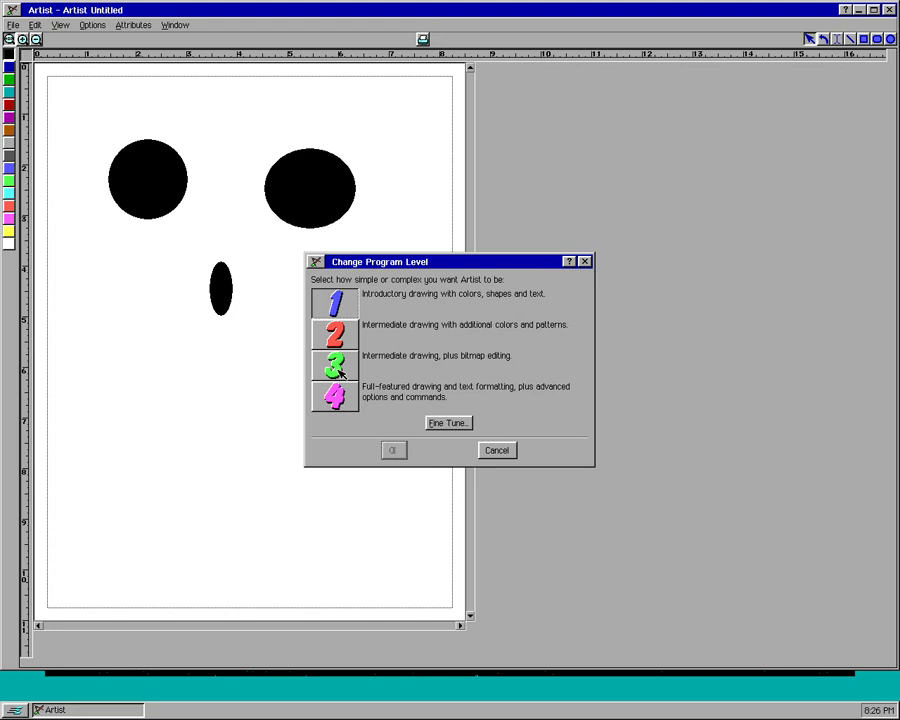
left_click(338, 406)
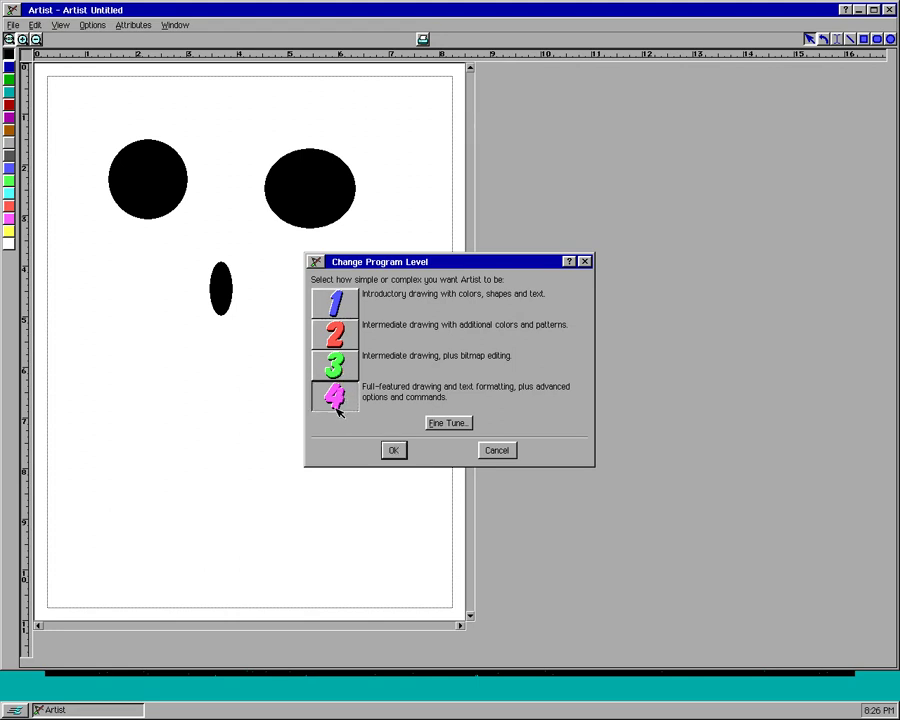
left_click(390, 450)
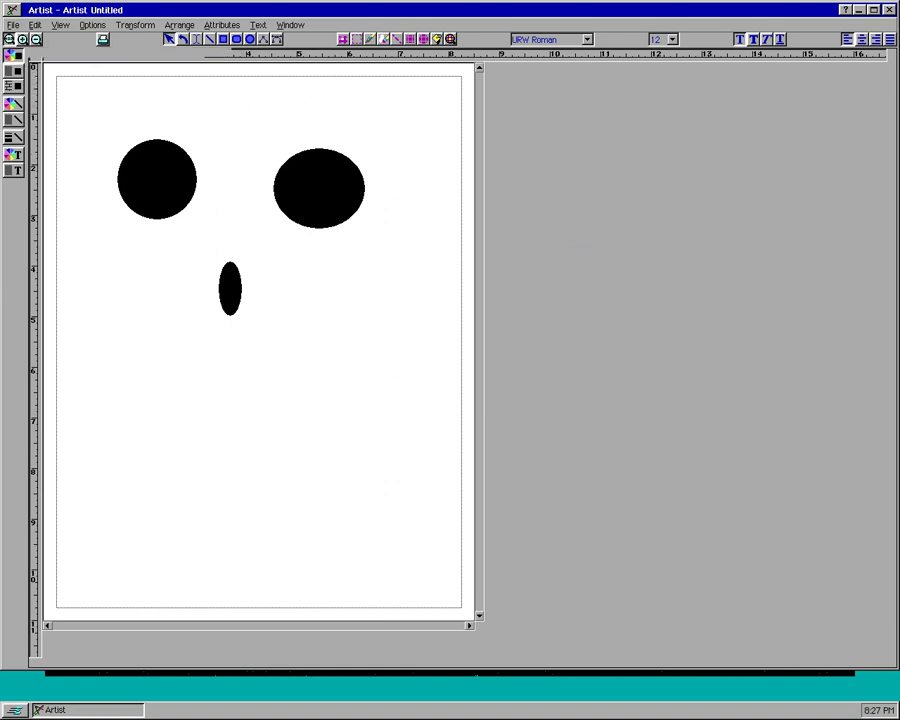
Step: Give the left eye circle a medium halftone area fill
mouse_move(17, 73)
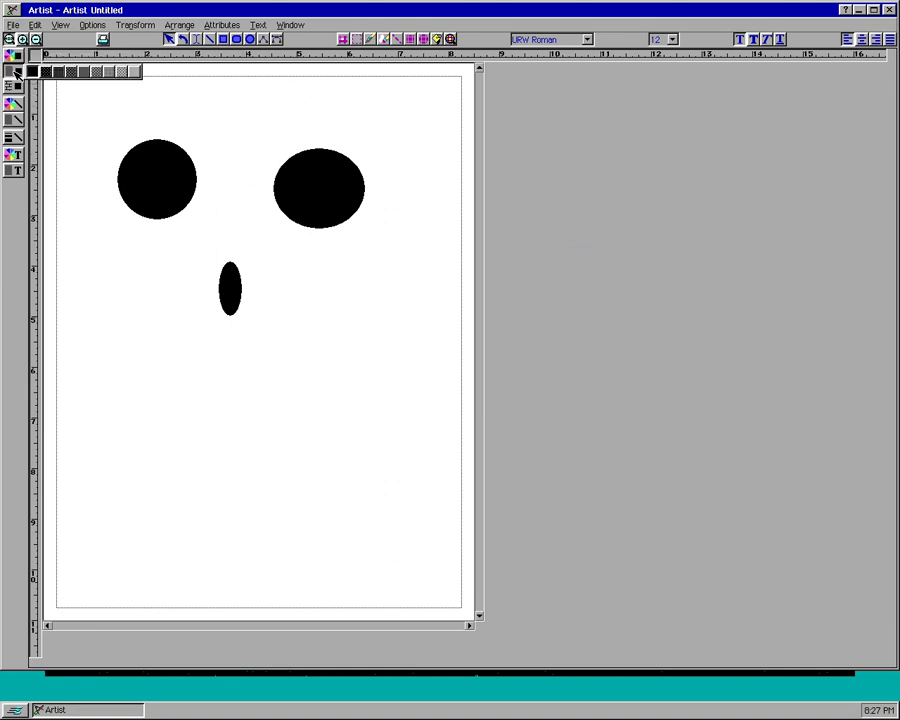
left_click(68, 72)
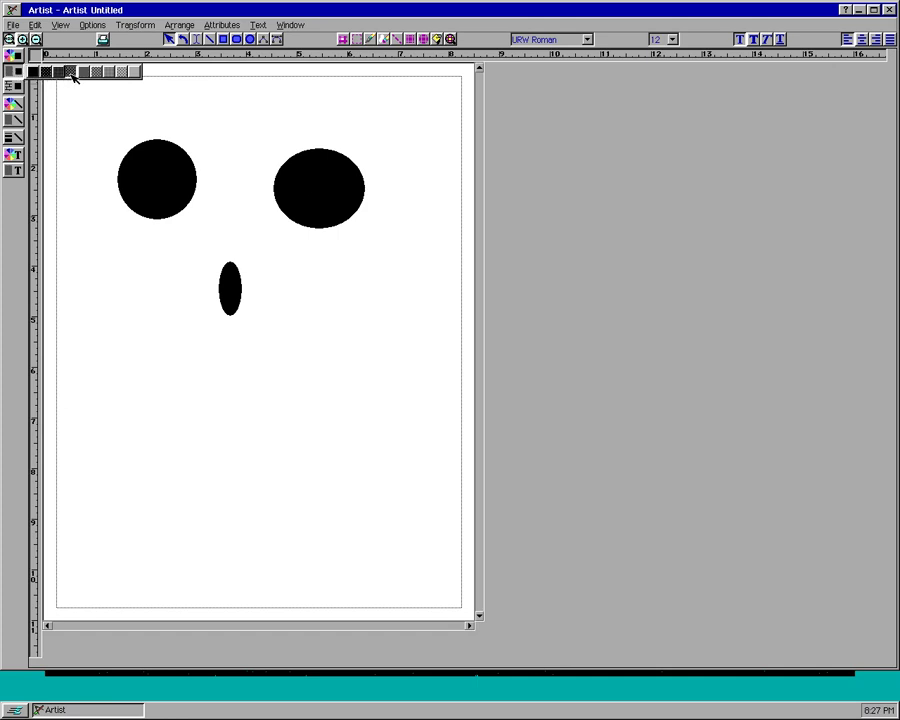
left_click(172, 191)
left_click(13, 70)
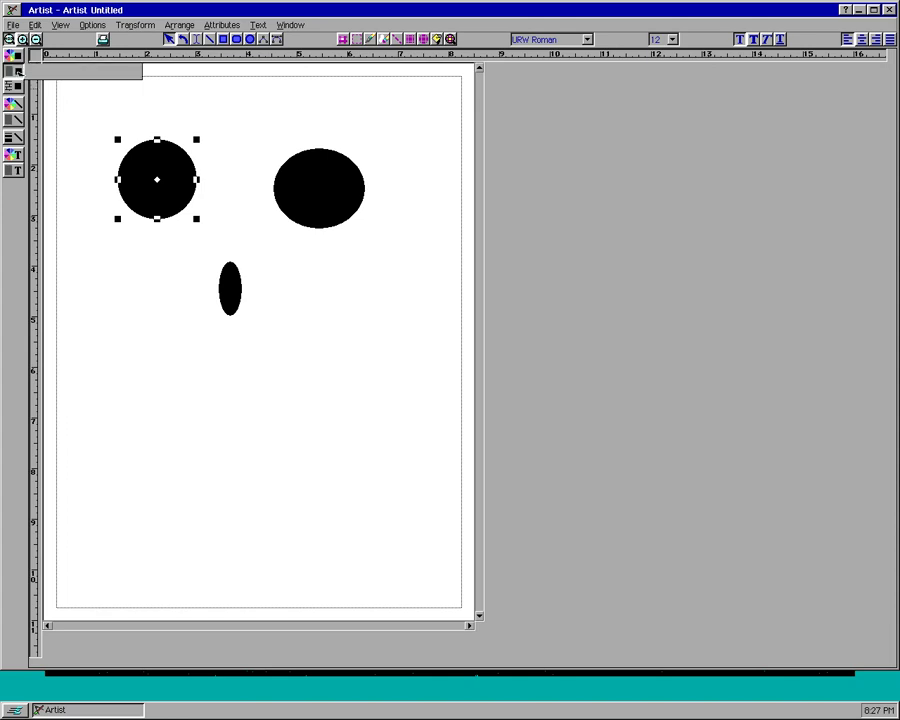
left_click(77, 74)
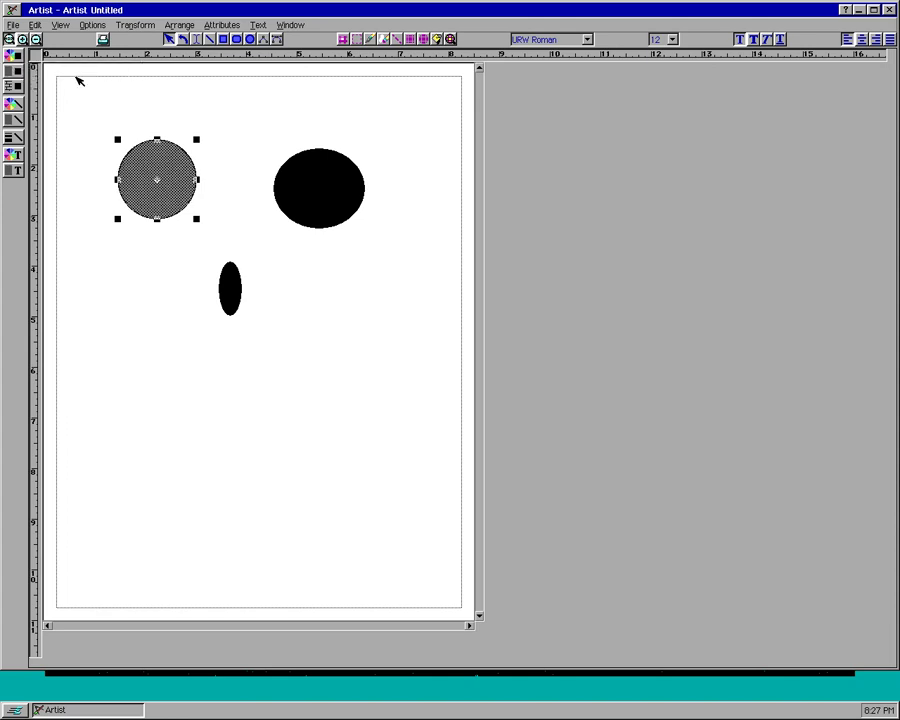
Step: Apply the brick area pattern to the right eye ellipse
left_click(343, 192)
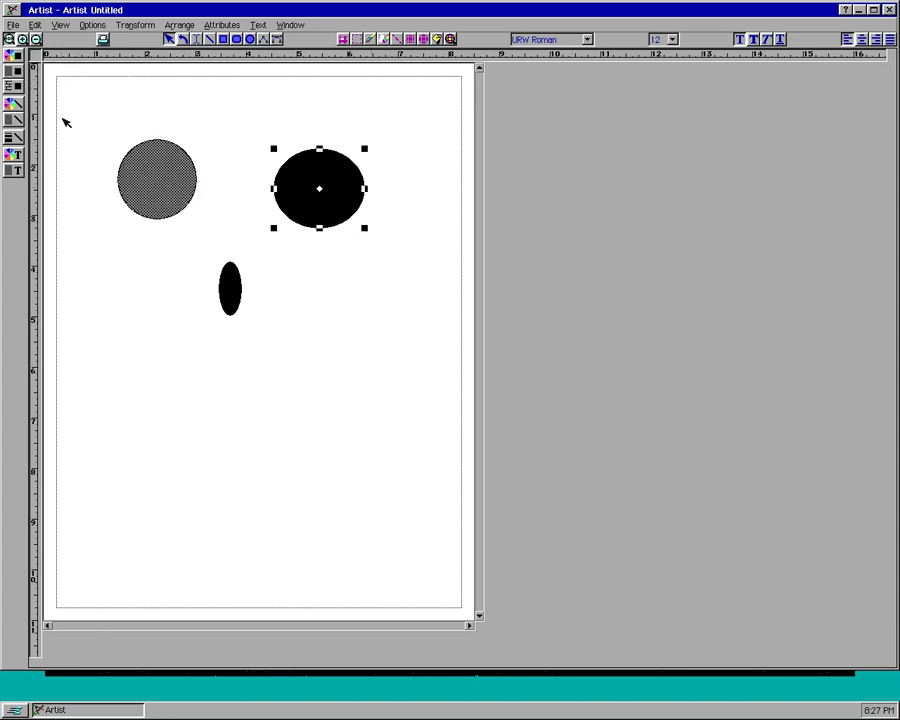
left_click(14, 86)
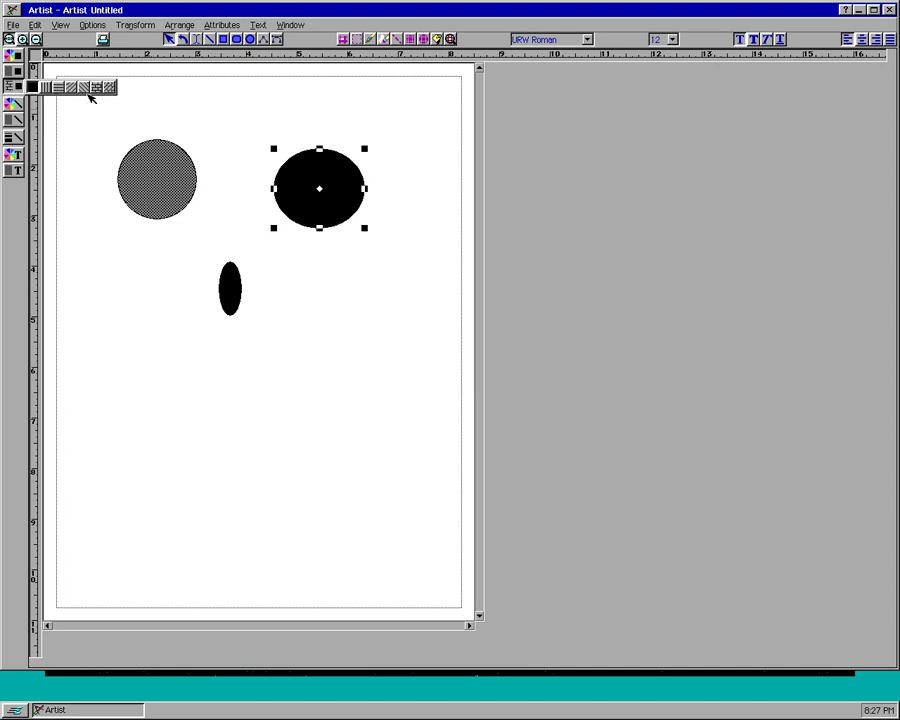
left_click(96, 88)
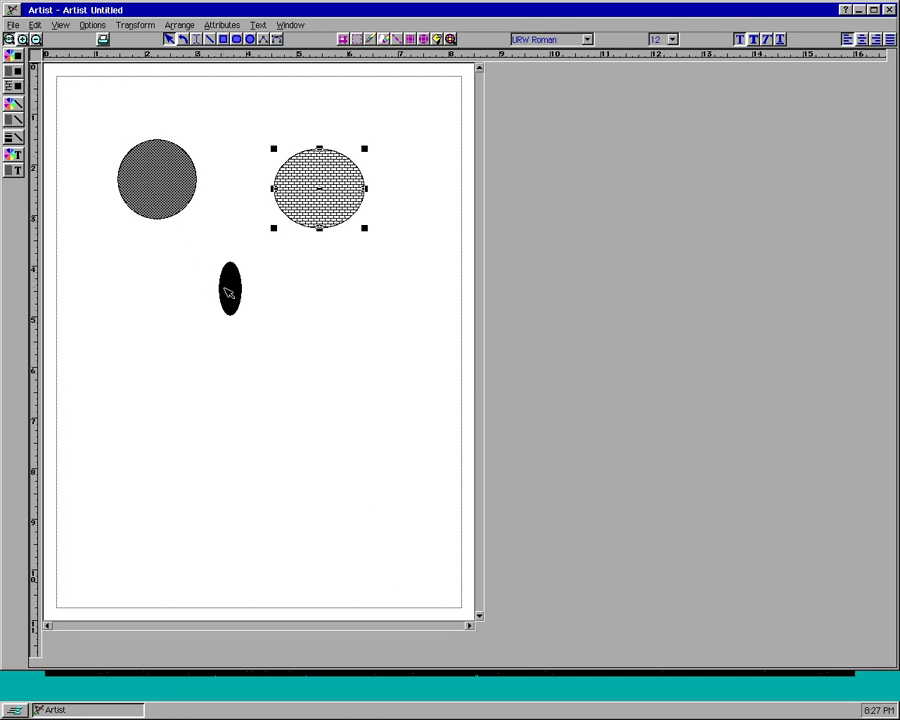
Step: Set the nose ellipse's line to a light halftone and its area color to light red
left_click(228, 288)
left_click(14, 122)
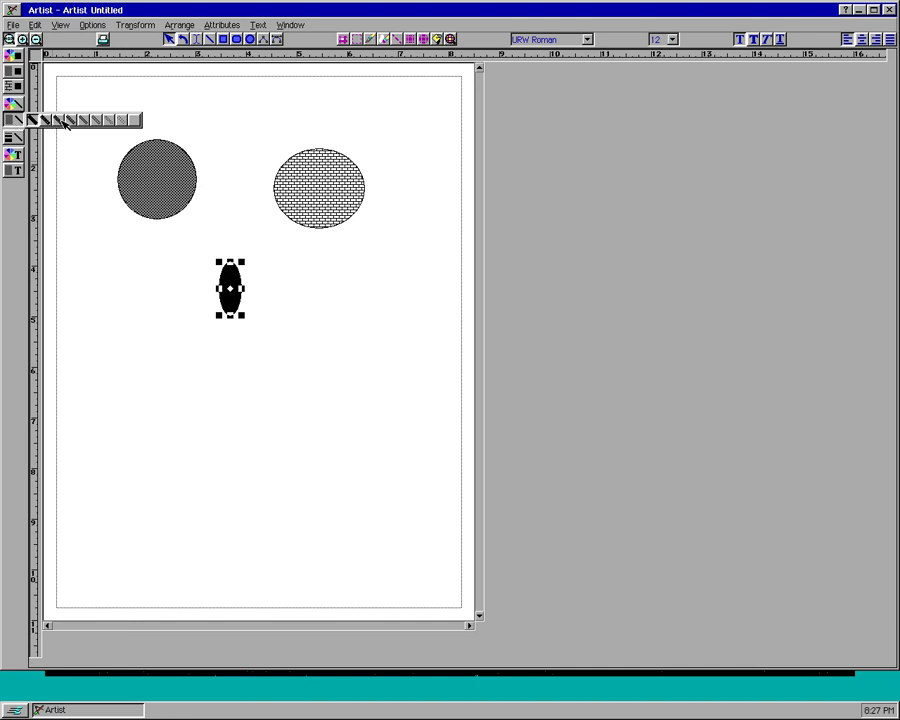
left_click(122, 120)
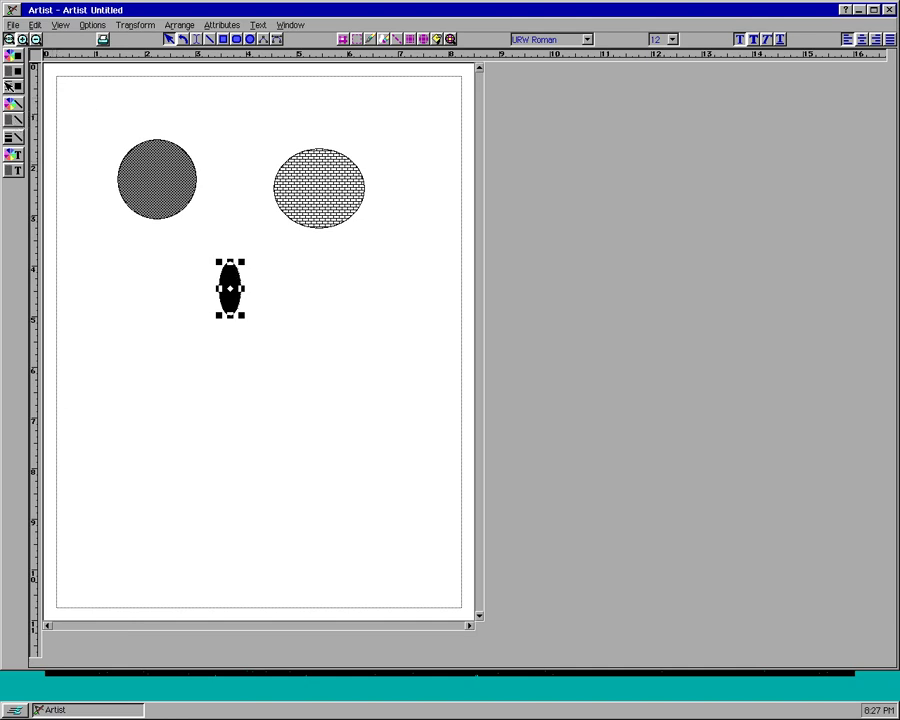
left_click(14, 58)
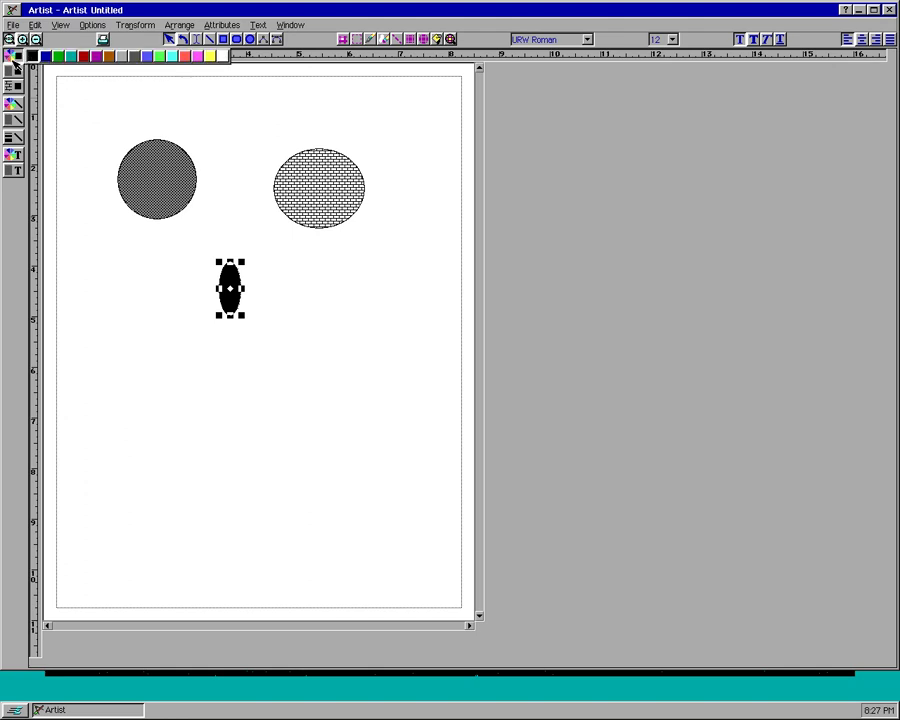
left_click(184, 56)
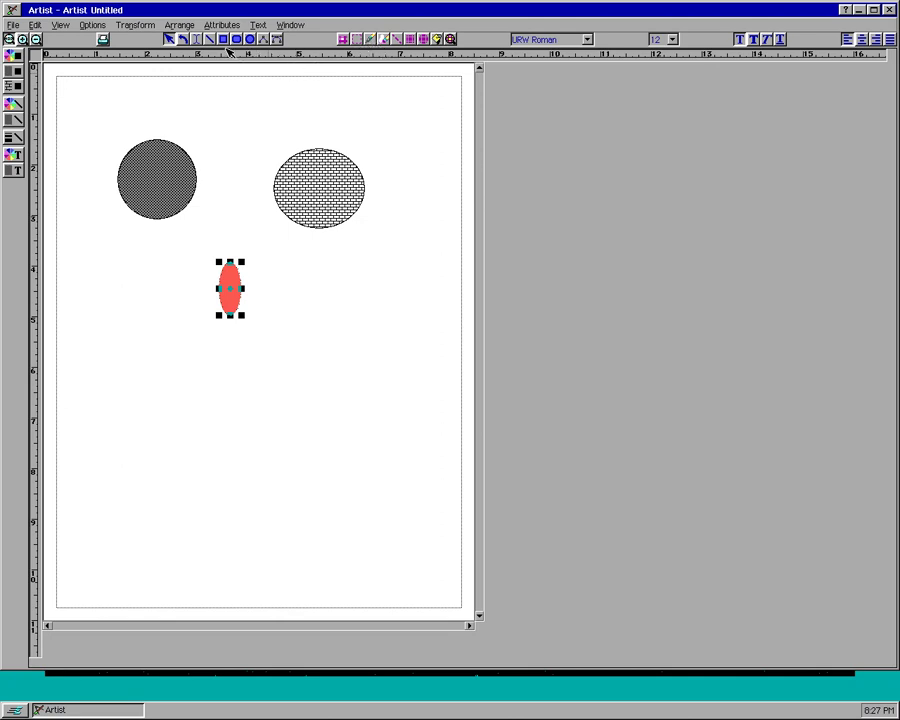
Step: Draw a curve about 5 inches wide below the nose, raise its right end and bend its middle down into a smile
left_click(276, 38)
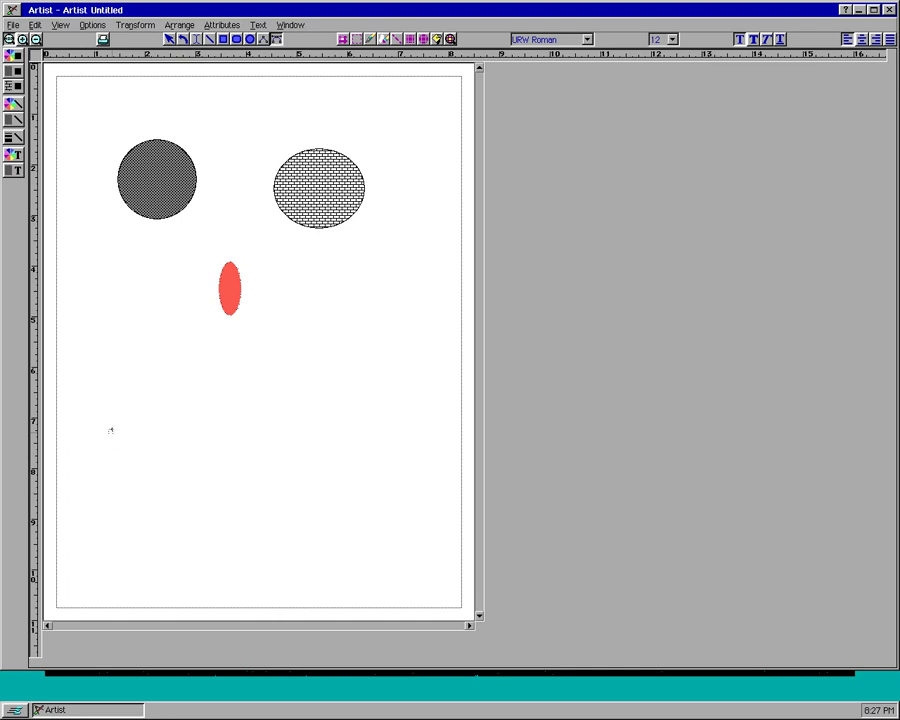
left_click_drag(110, 430, 386, 430)
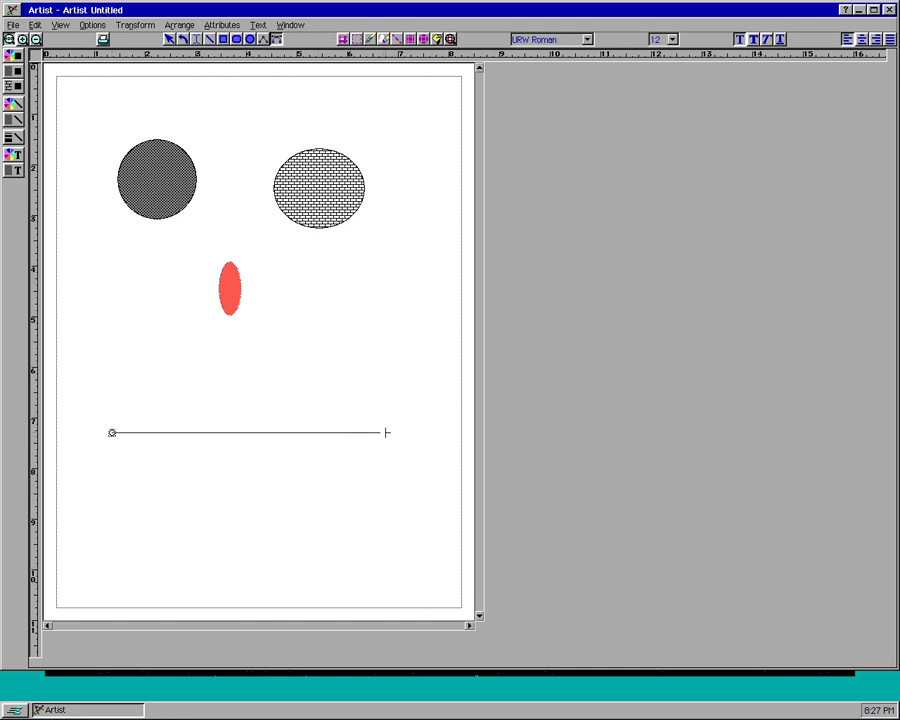
right_click(323, 469)
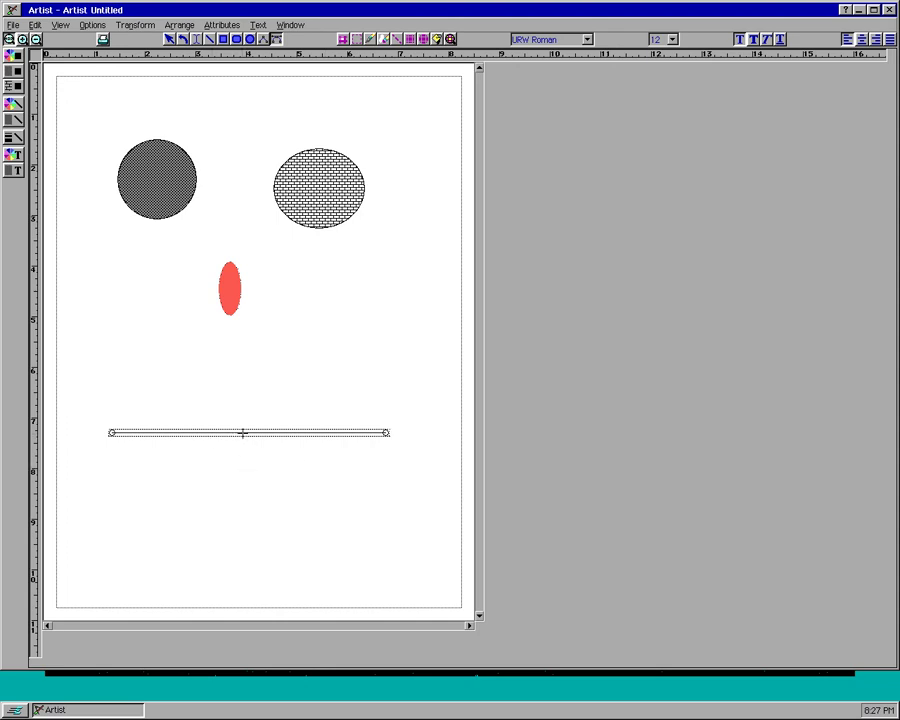
left_click_drag(386, 432, 371, 385)
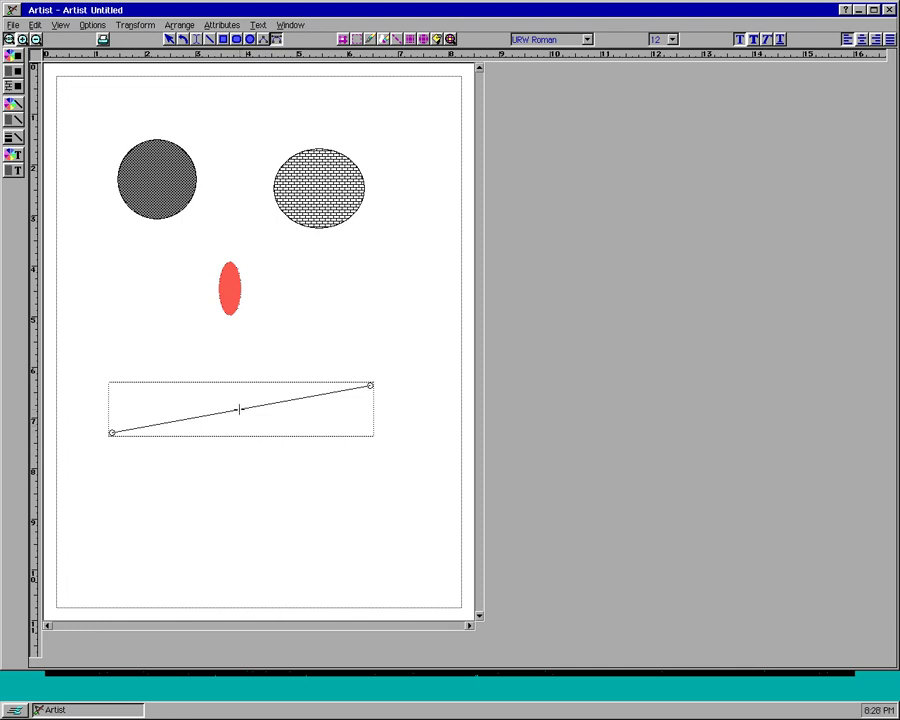
left_click_drag(239, 409, 260, 493)
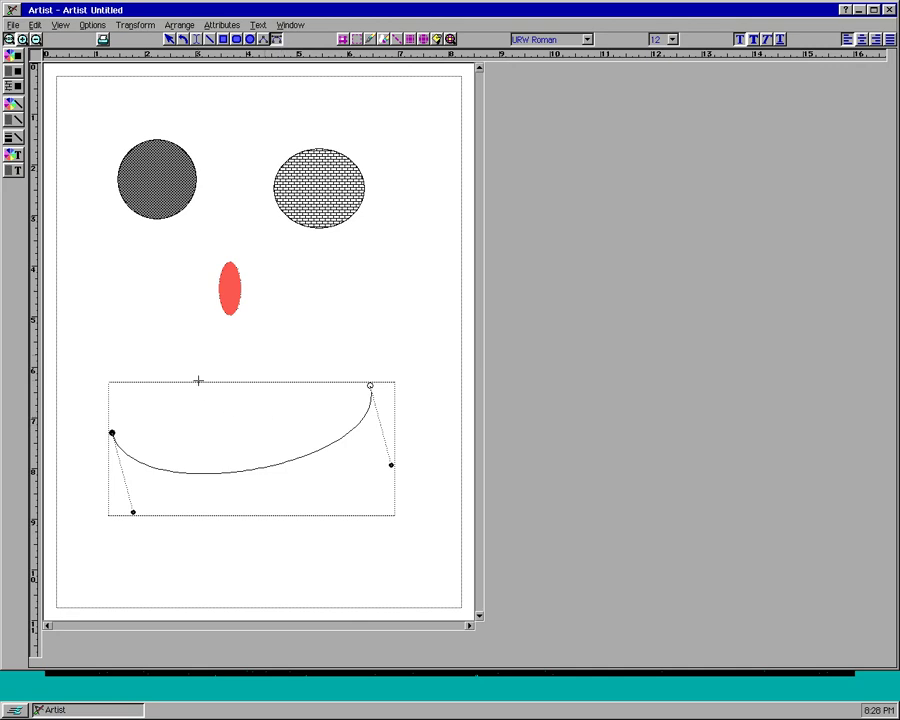
left_click(42, 24)
mouse_move(57, 128)
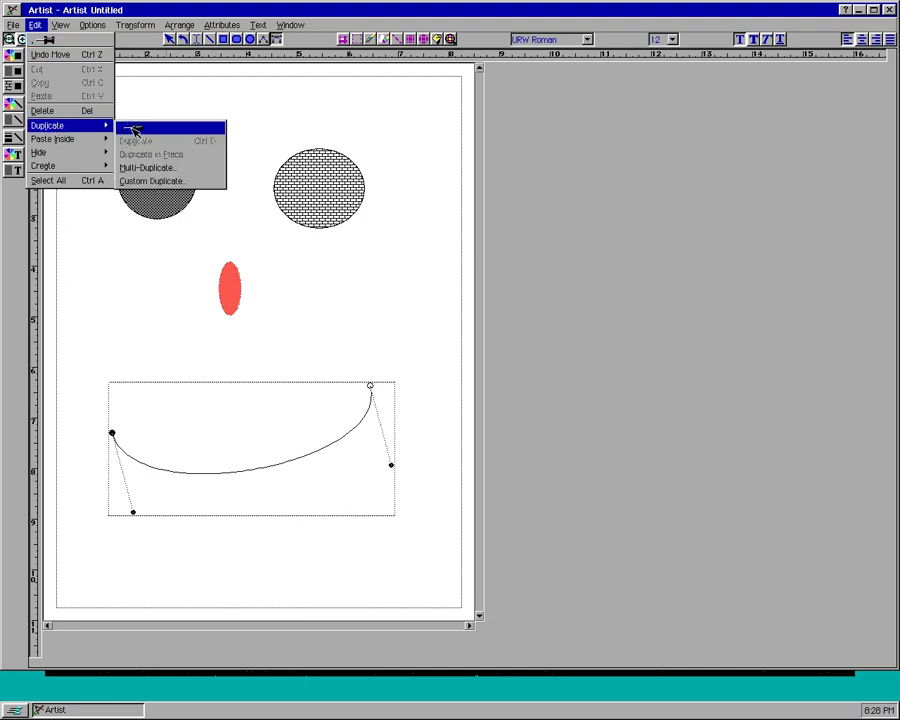
left_click(57, 131)
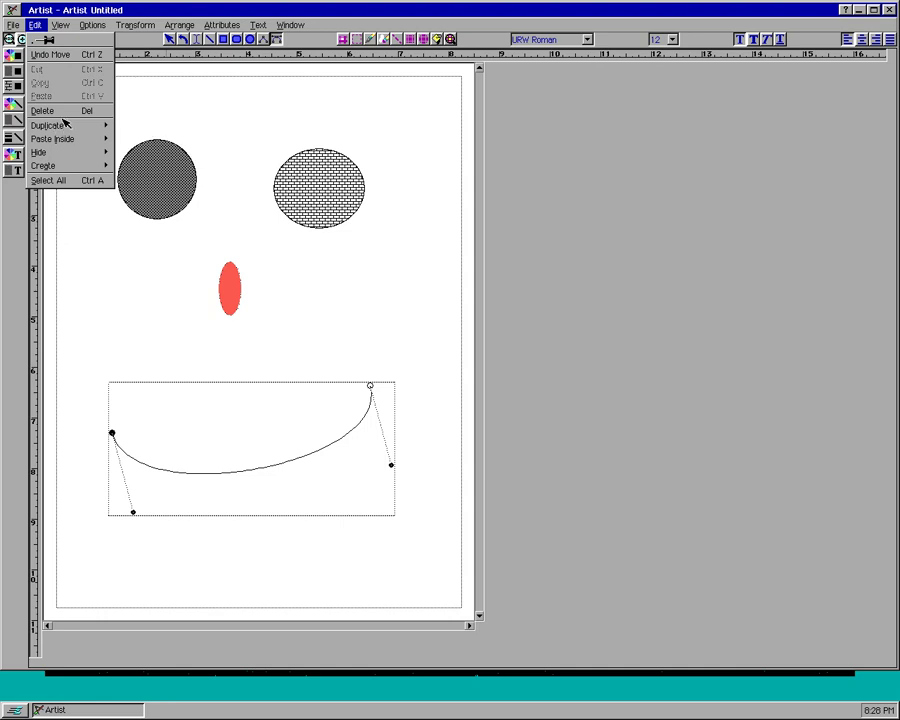
left_click(329, 319)
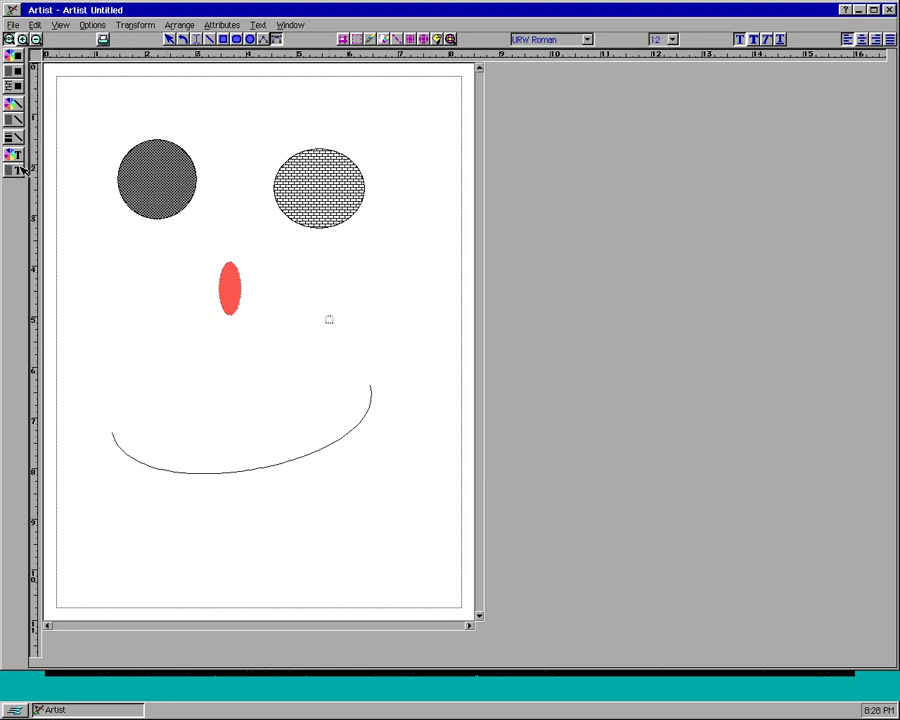
Step: Duplicate the smile curve and move the copy about 0.5 inch above the original
left_click(170, 39)
key("Delete")
left_click(299, 459)
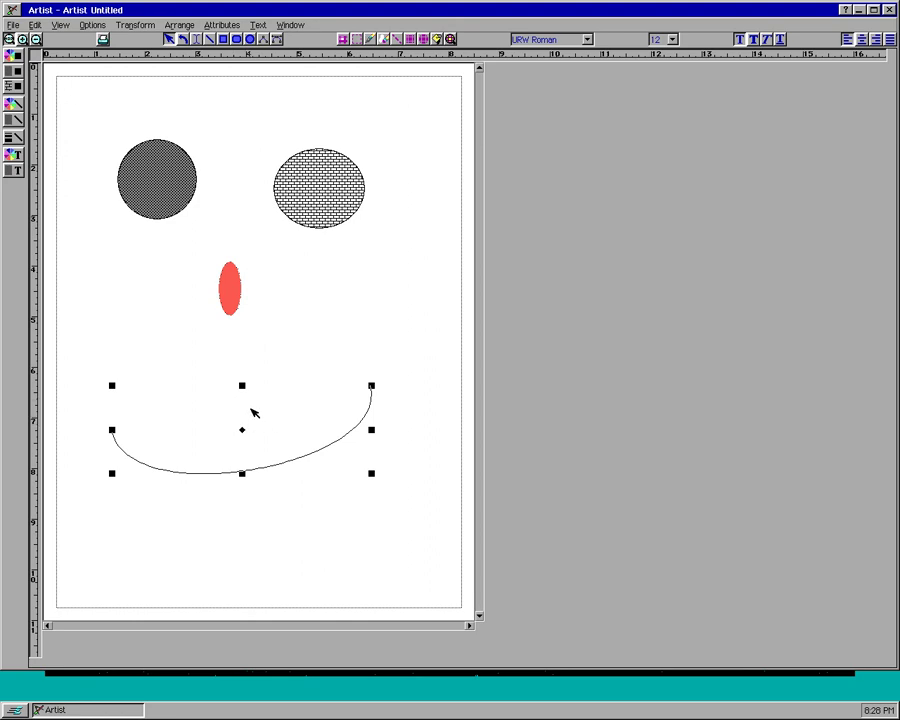
left_click_drag(243, 428, 237, 403)
left_click(175, 228)
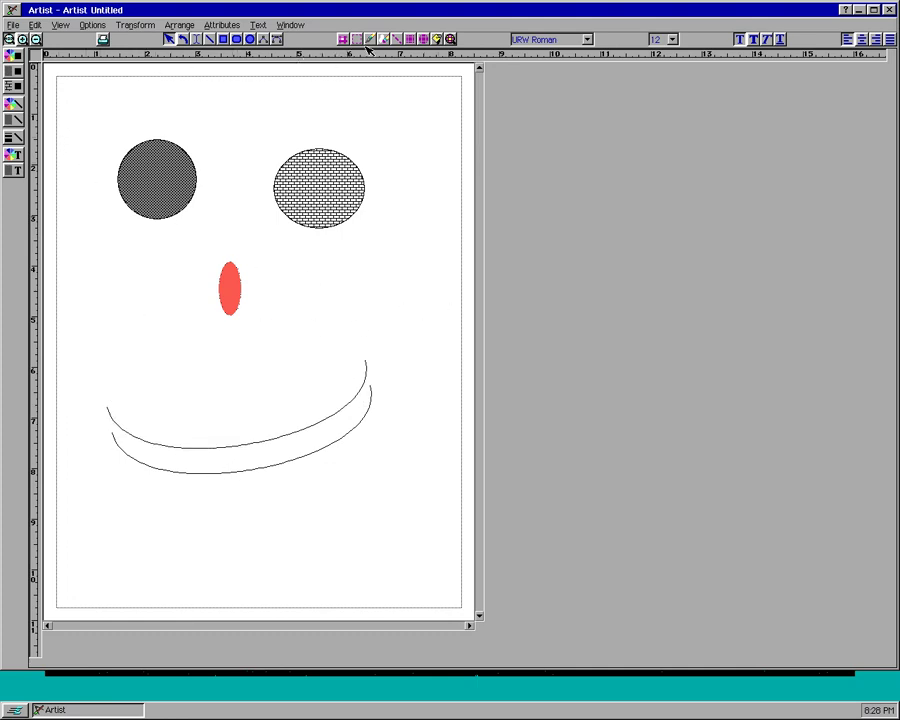
Step: Draw short straight lines joining the two smile curves at their right and left ends to close the mouth
left_click(209, 39)
left_click(365, 366)
left_click(380, 410)
left_click_drag(363, 368, 371, 401)
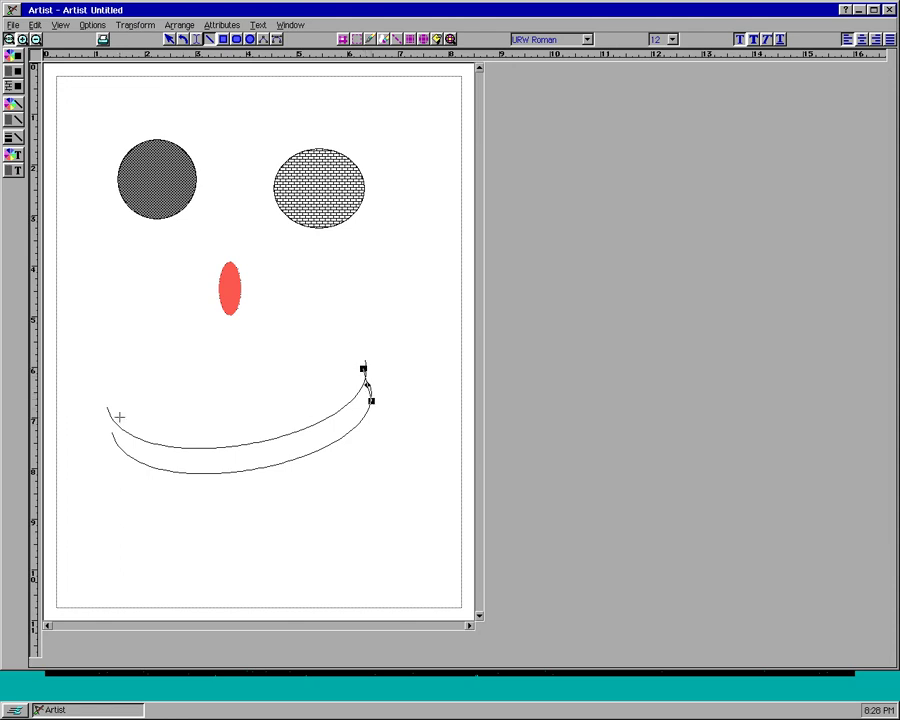
left_click_drag(113, 443, 113, 412)
key("Escape")
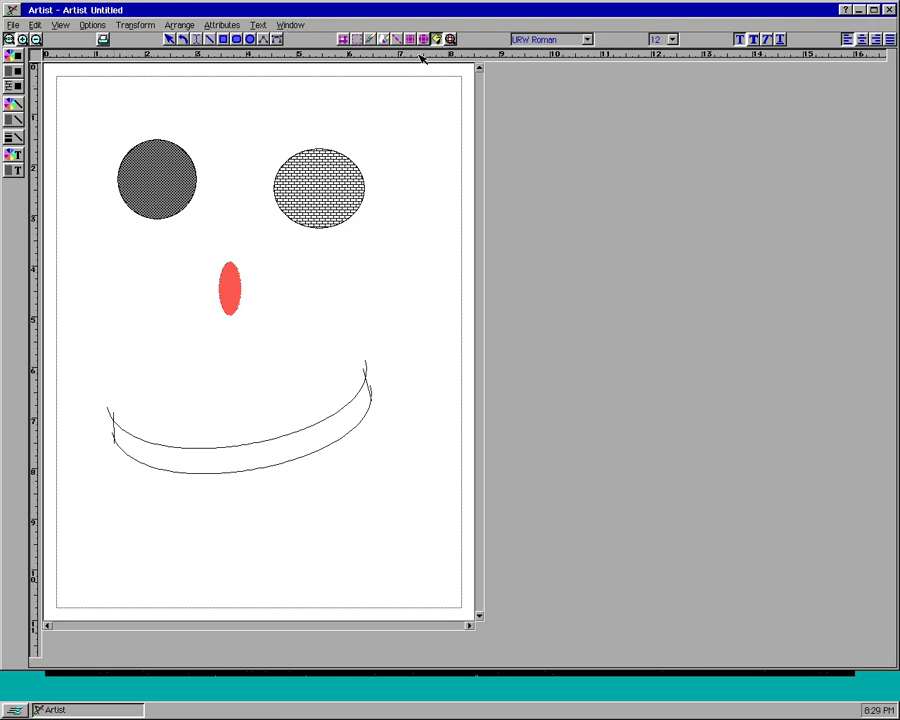
Step: Set the area color to light green with a solid area halftone for filling the mouth
left_click(16, 75)
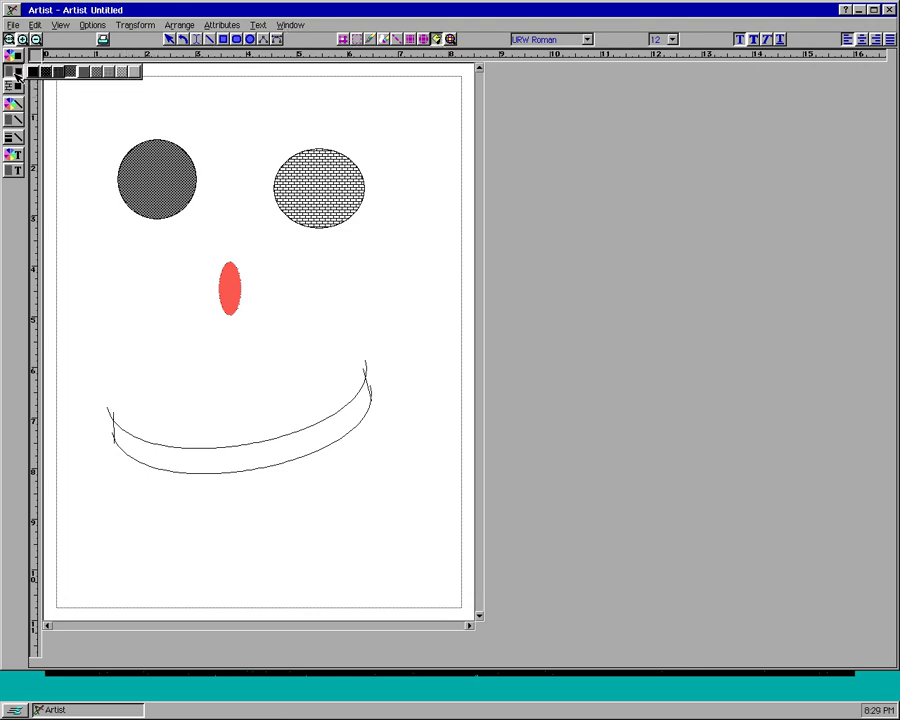
left_click(126, 71)
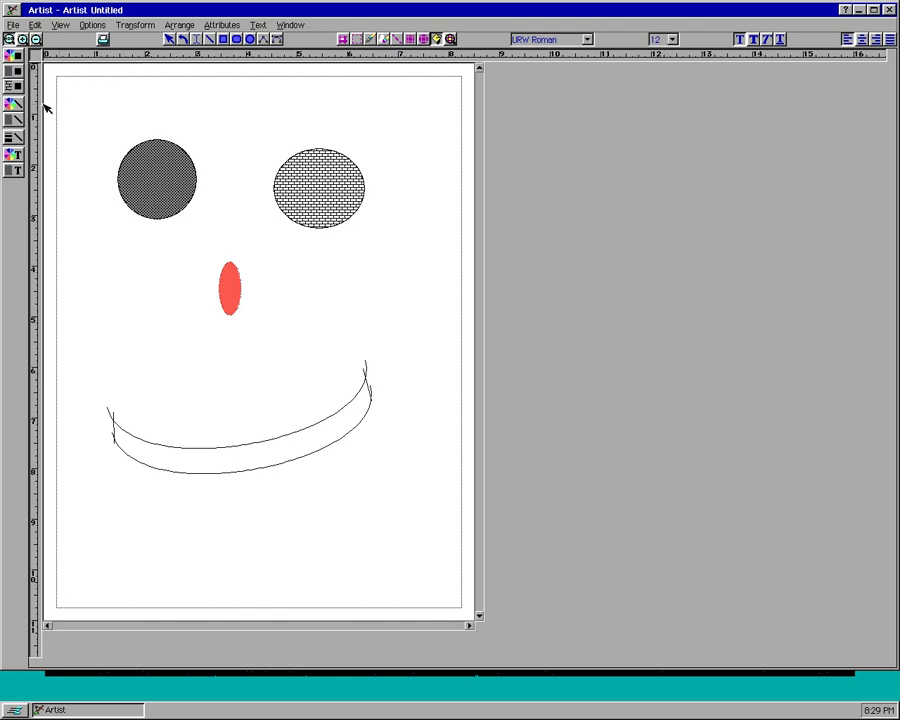
left_click(15, 55)
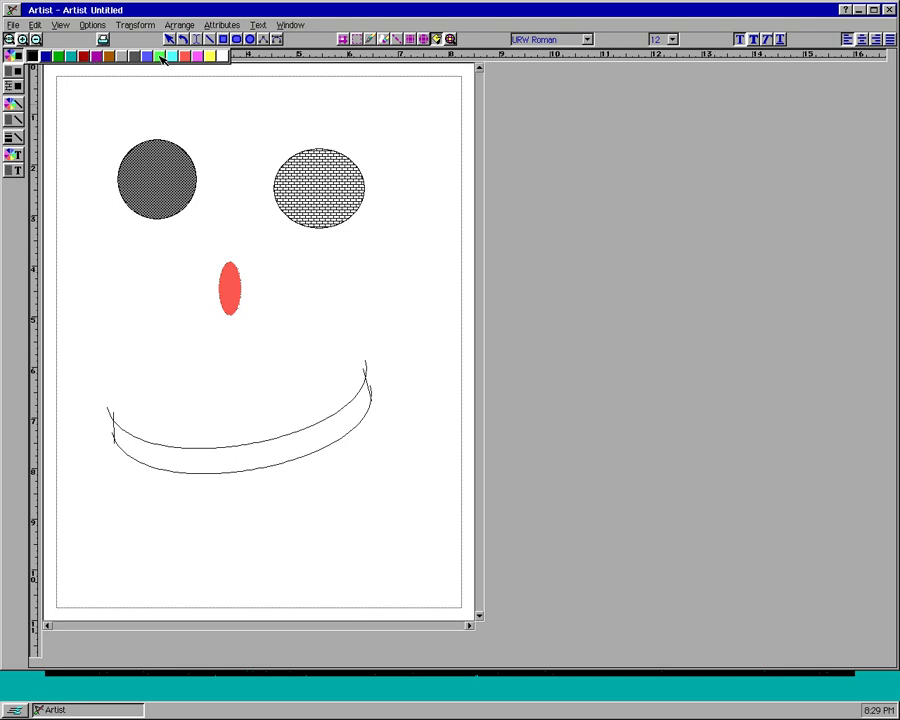
left_click(162, 57)
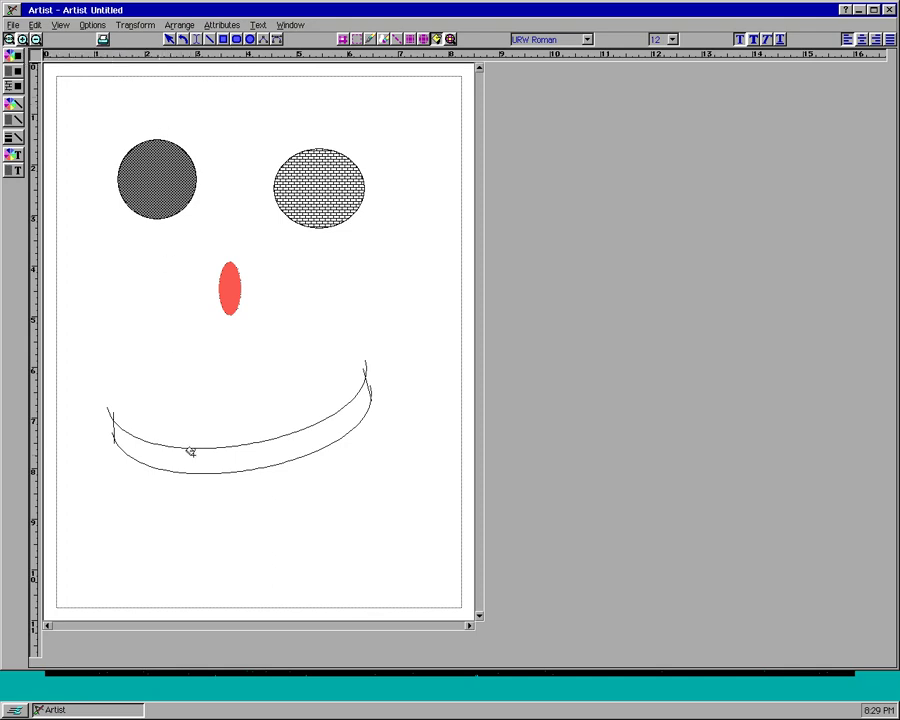
left_click(14, 56)
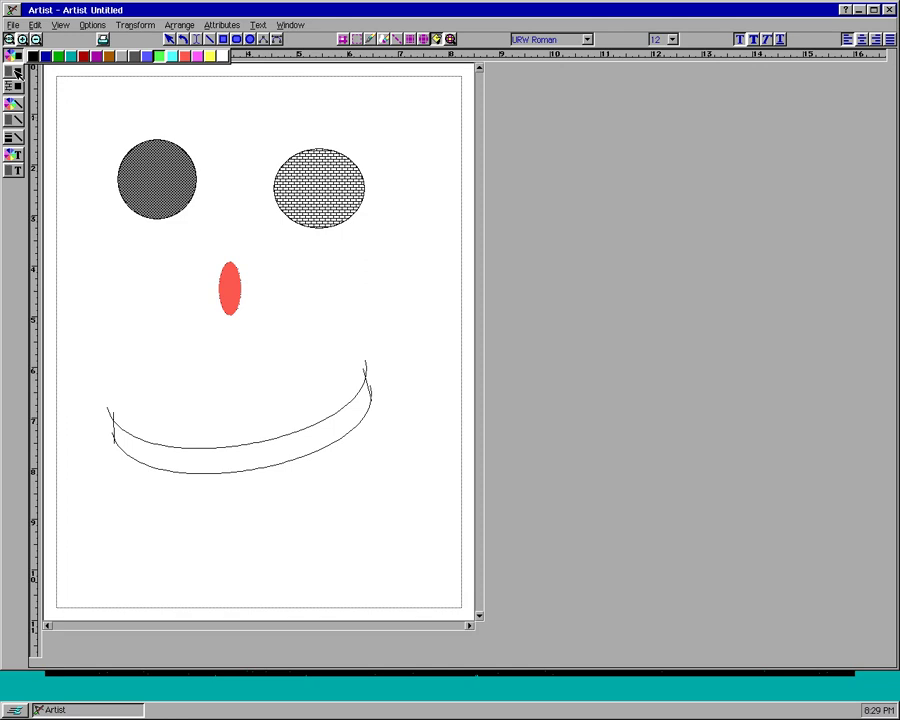
left_click(16, 73)
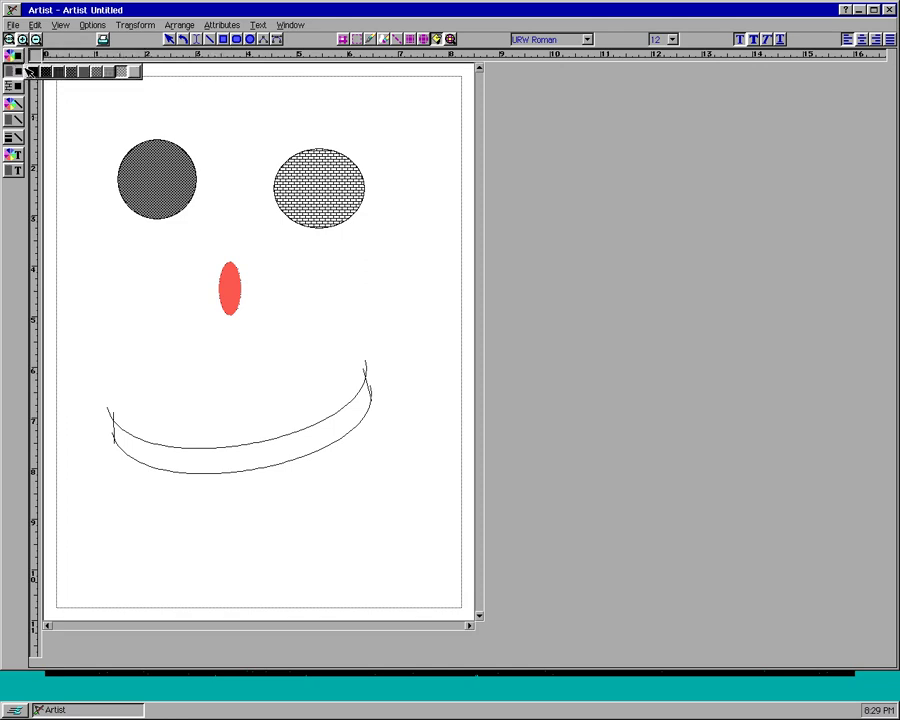
left_click(35, 72)
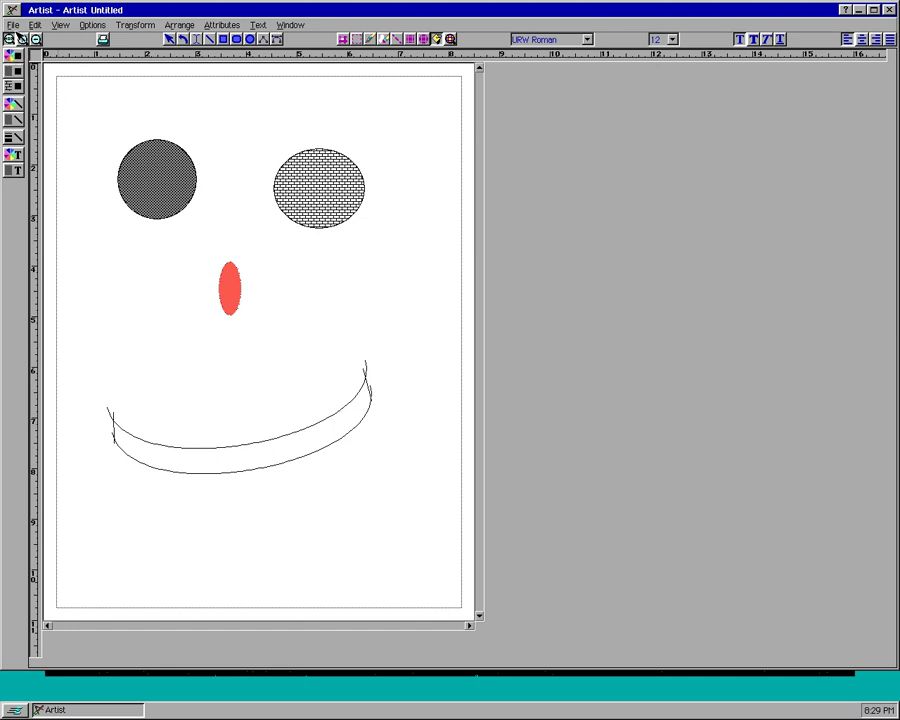
Step: Save the drawing as a new document named Art in the DOCUMENT folder and close Artist
left_click(13, 24)
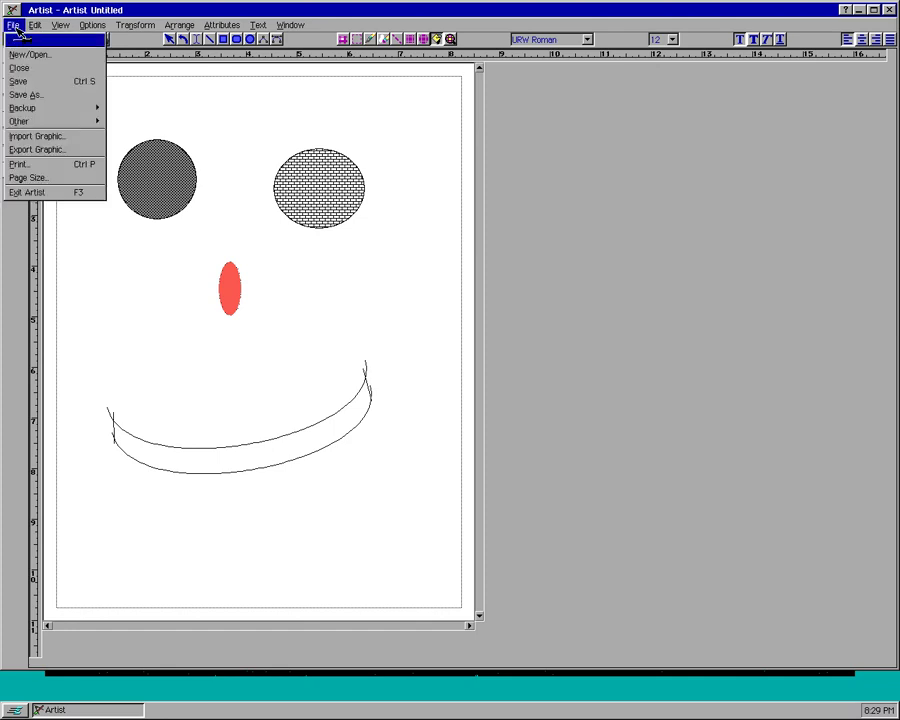
left_click(27, 94)
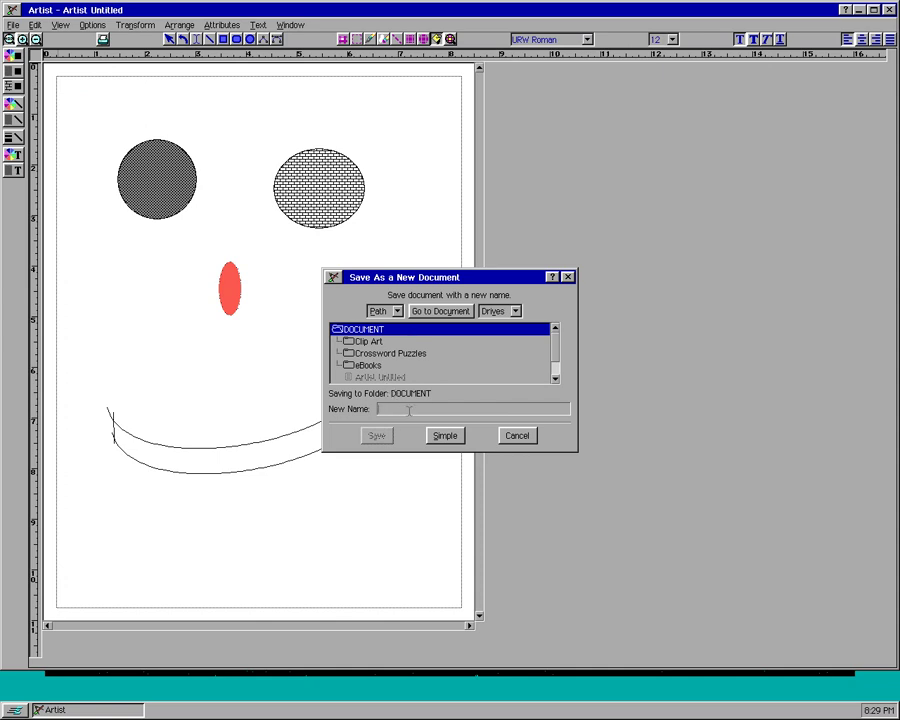
type("Art")
left_click(377, 436)
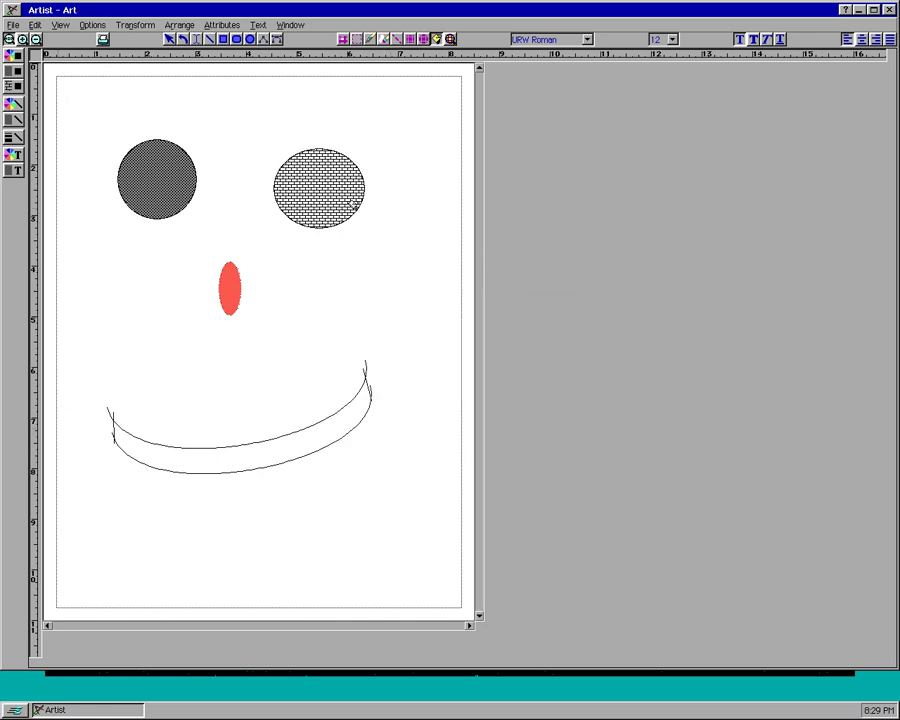
left_click(886, 10)
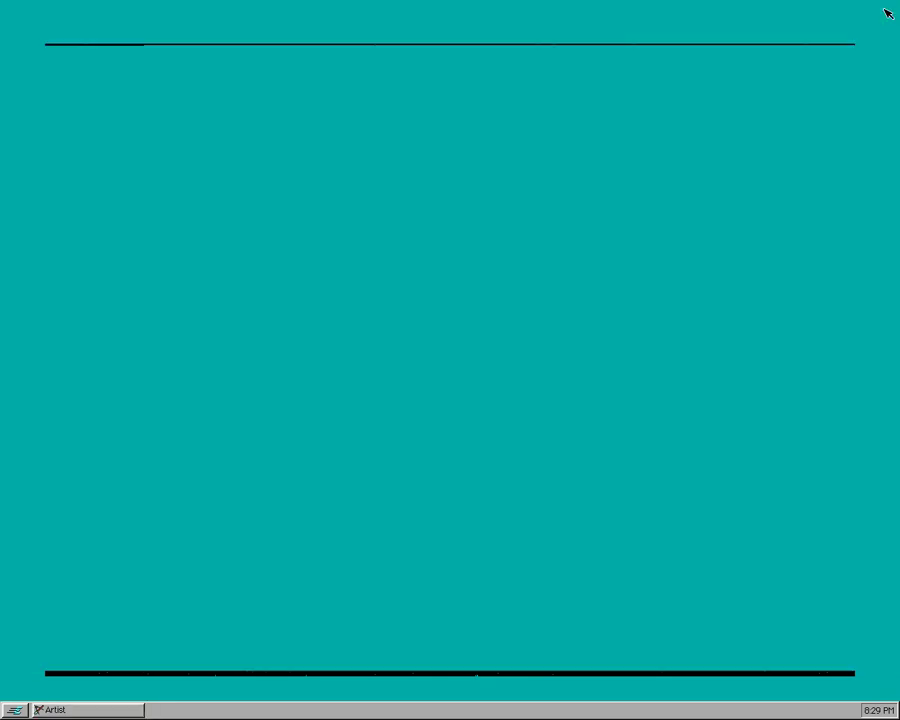
Step: Start the Writer word processor from the Office programs
left_click(15, 710)
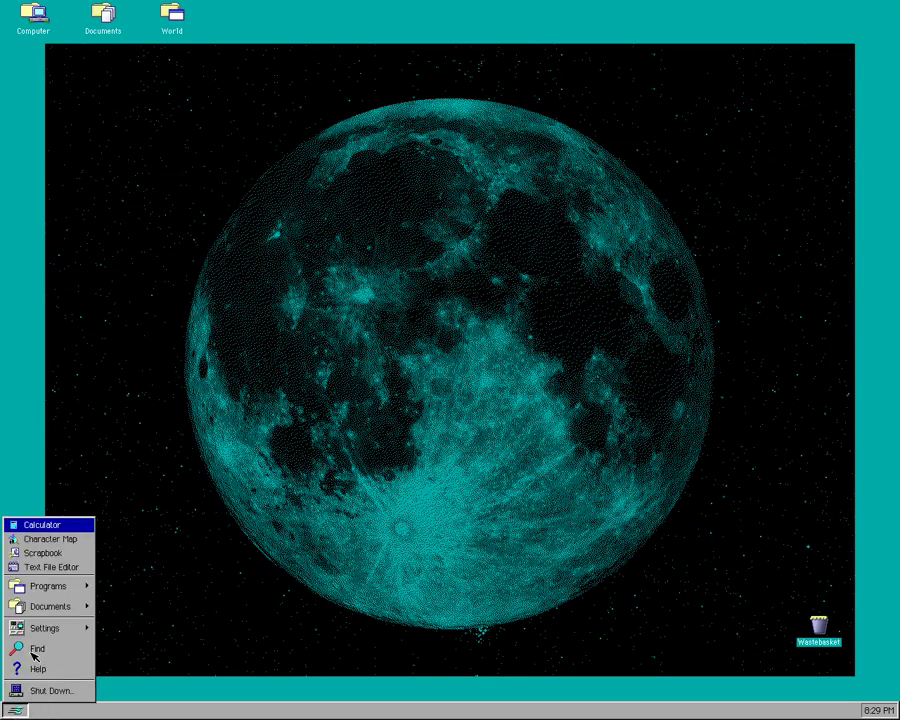
left_click(48, 586)
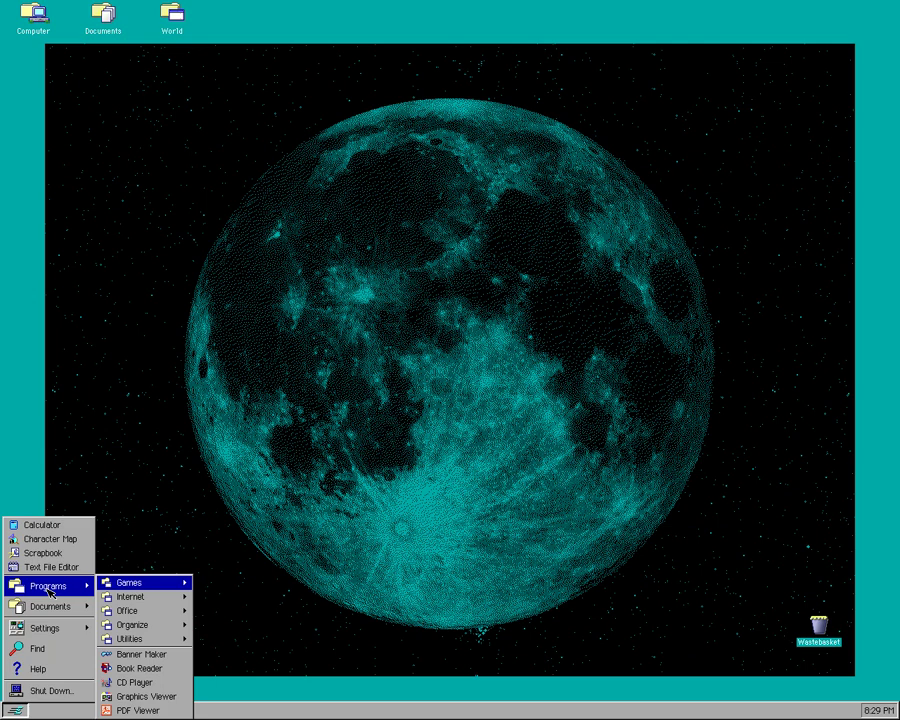
left_click(152, 636)
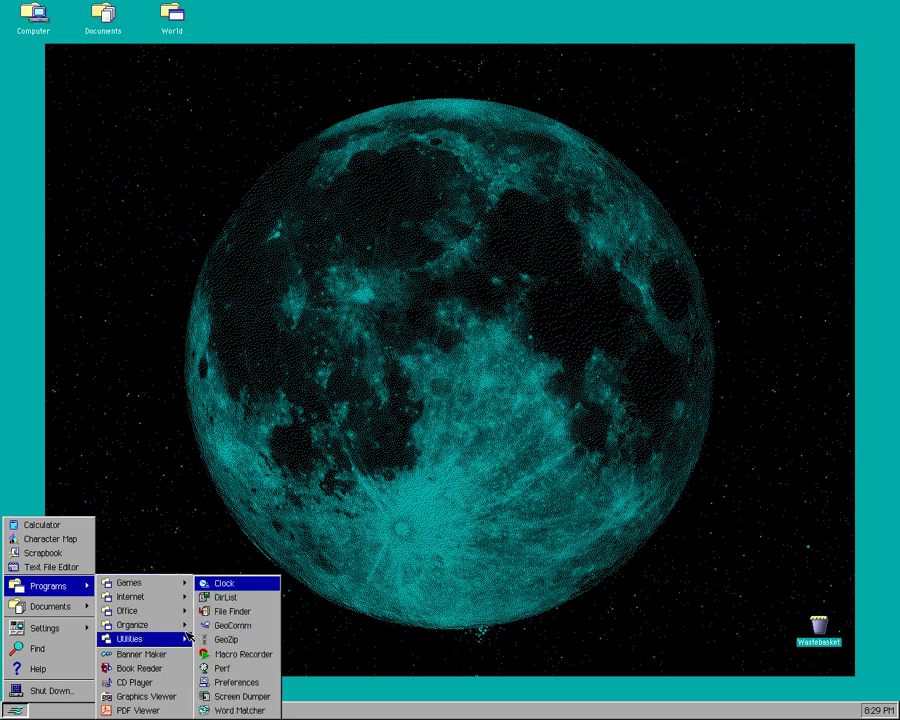
left_click(127, 610)
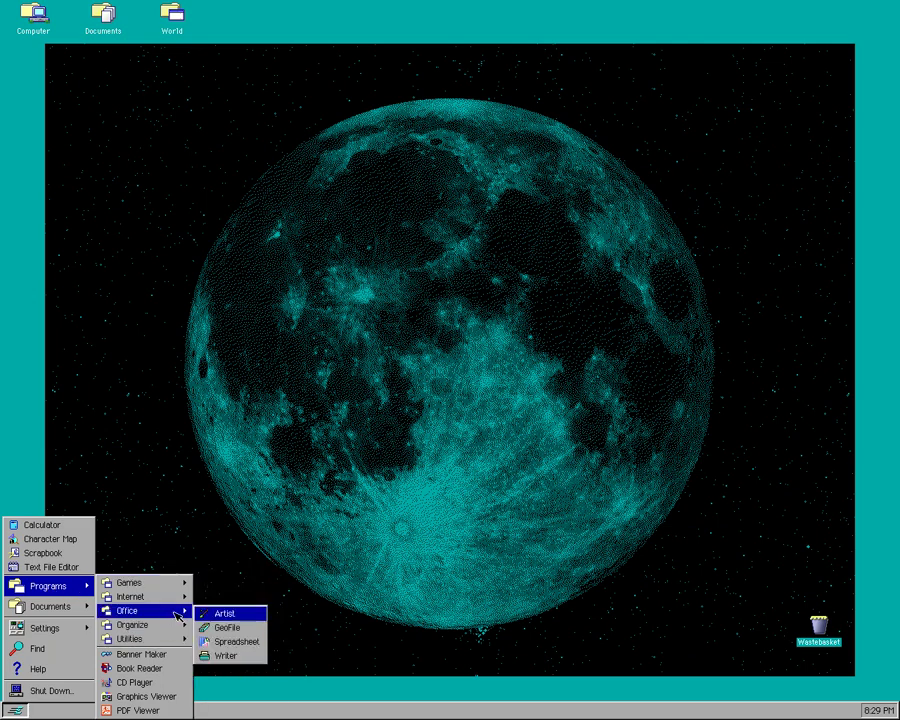
left_click(224, 656)
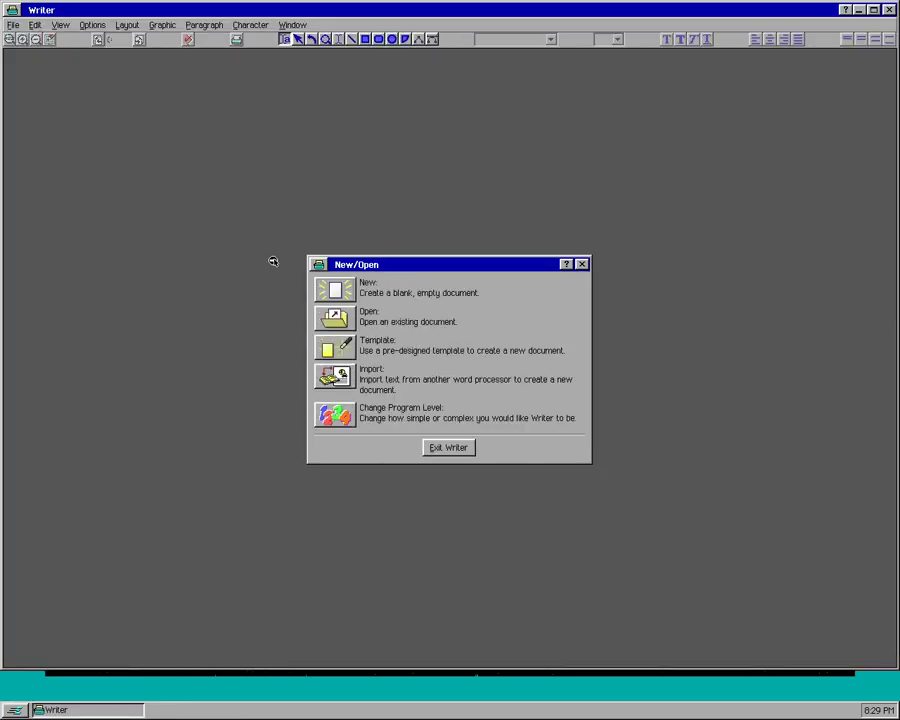
Step: Set Writer's program level to 2, general-purpose word processing, and create a new blank document
left_click(335, 413)
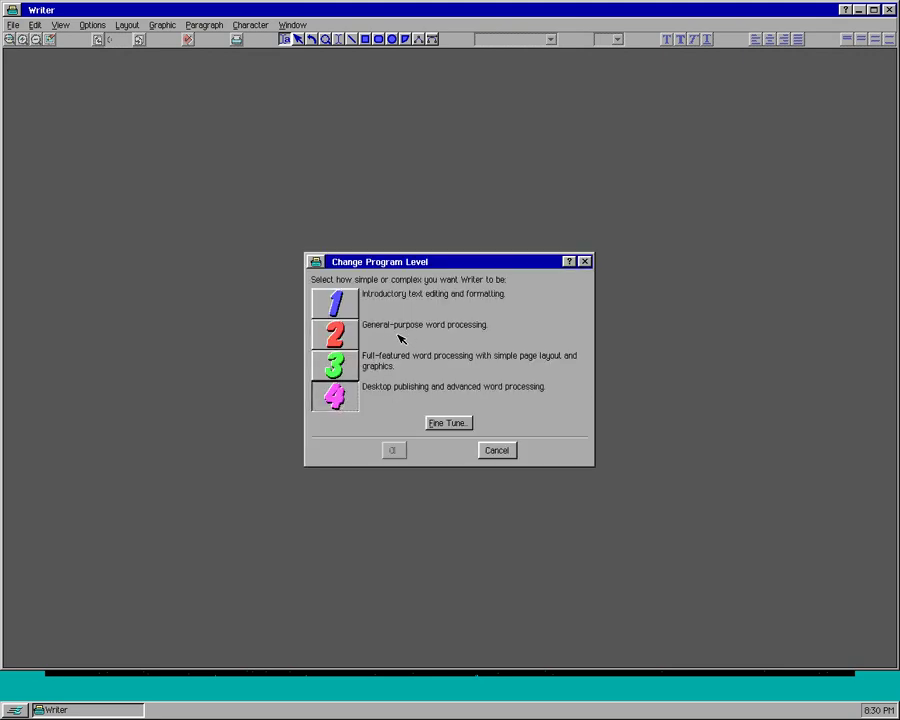
left_click(335, 335)
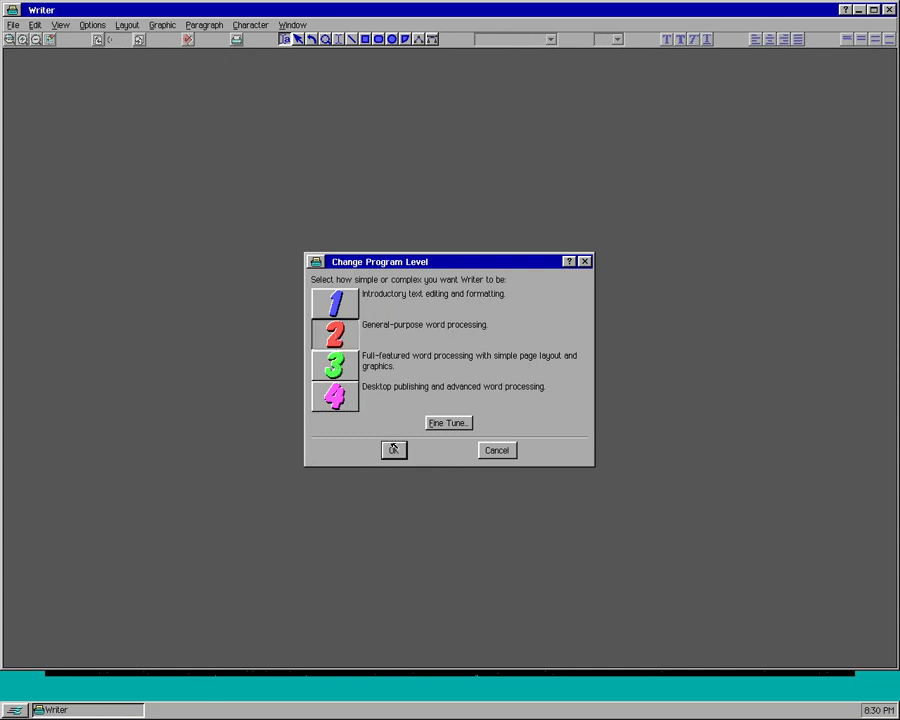
left_click(393, 450)
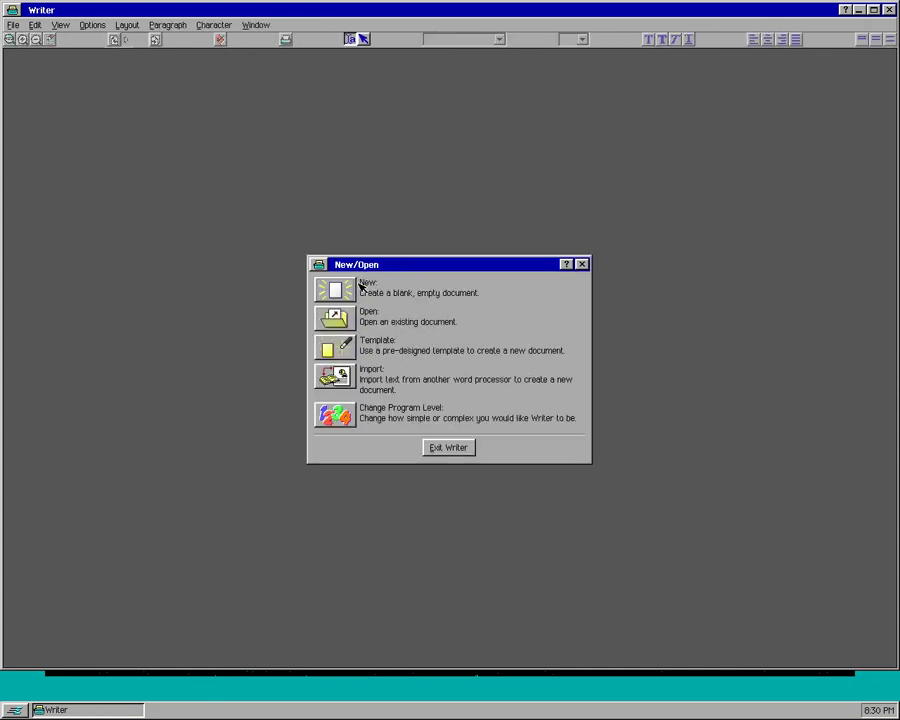
left_click(344, 291)
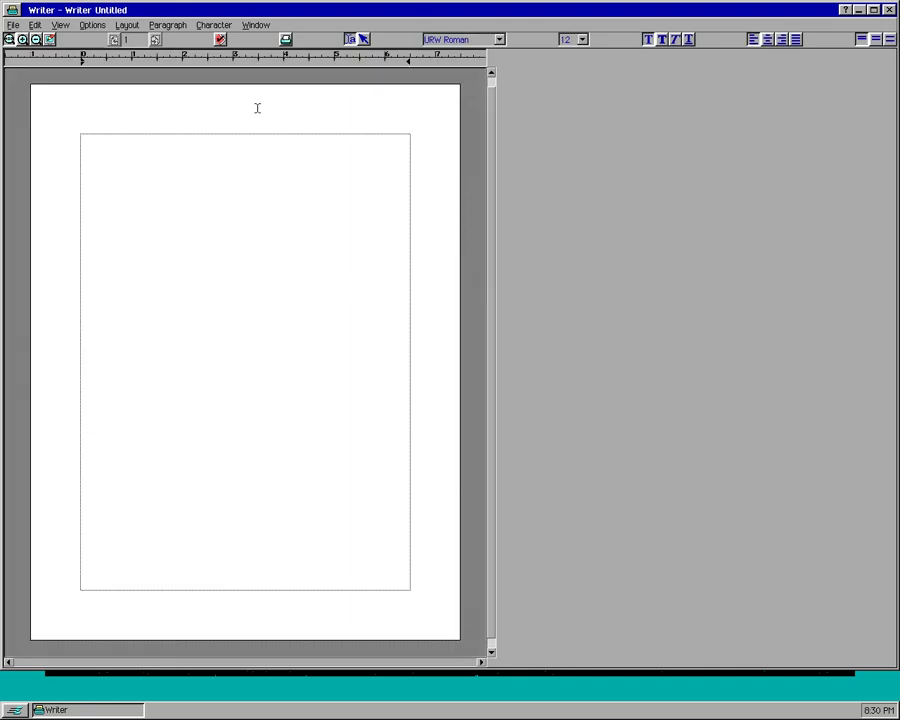
left_click(500, 39)
left_click(500, 39)
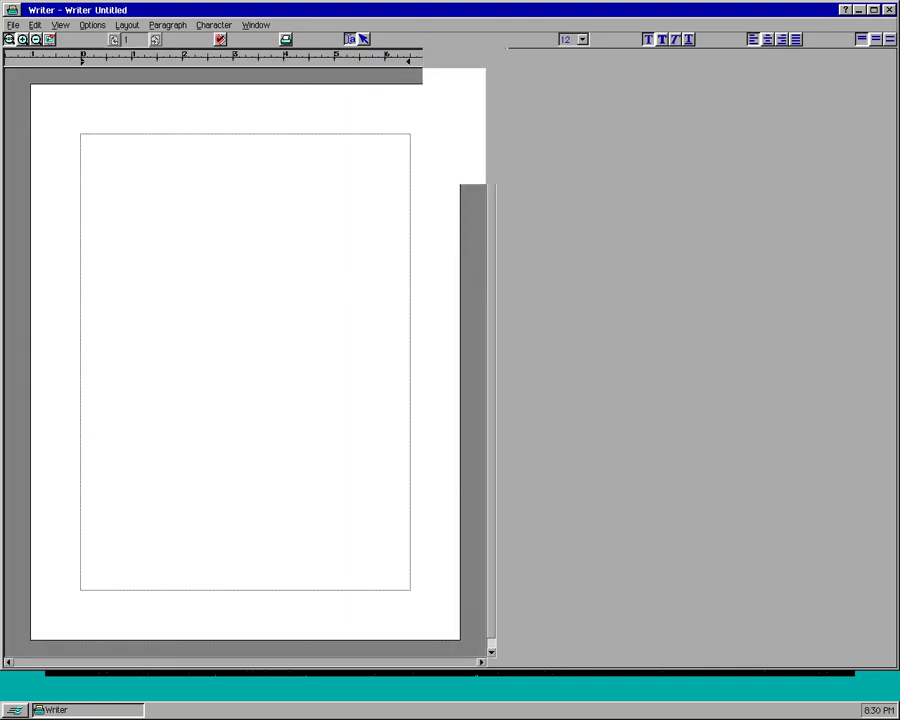
left_click(583, 39)
left_click(583, 39)
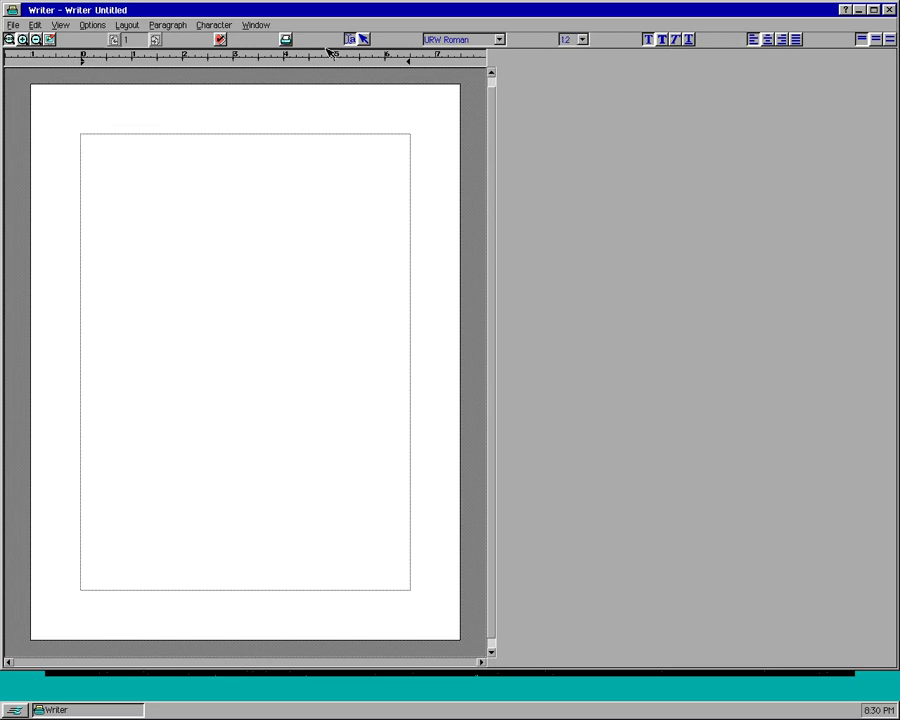
left_click(364, 42)
Step: Change Writer's program level to 4, desktop publishing and advanced word processing
left_click(92, 25)
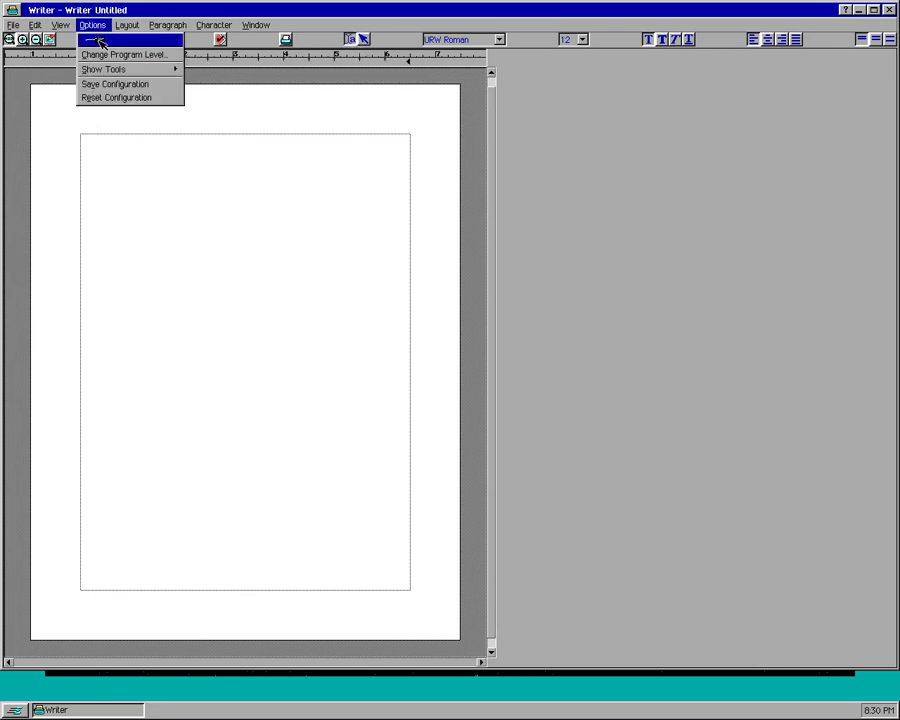
left_click(104, 55)
left_click(343, 398)
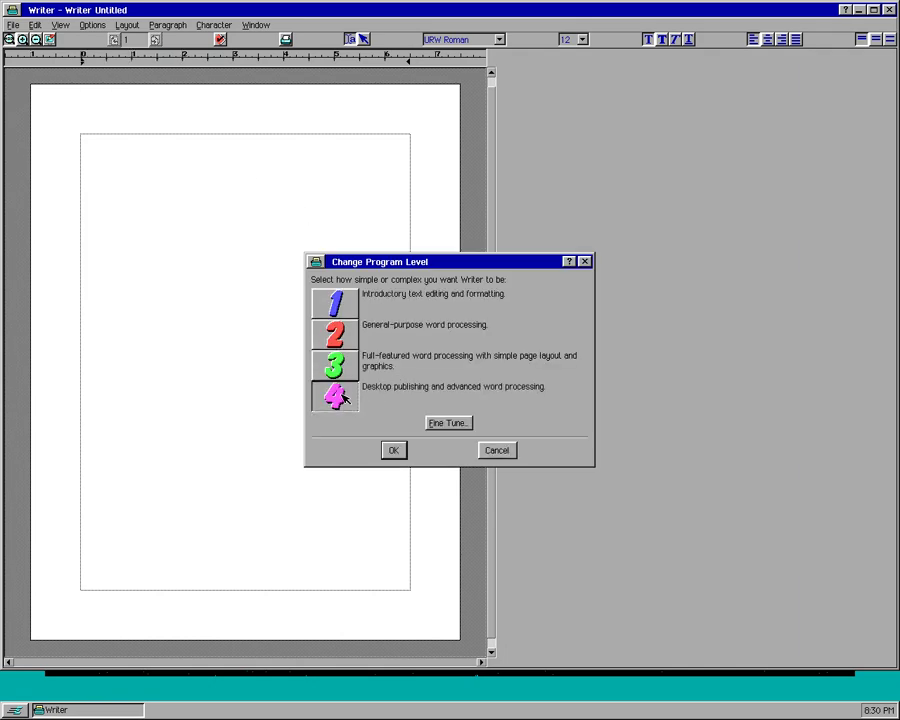
left_click(393, 450)
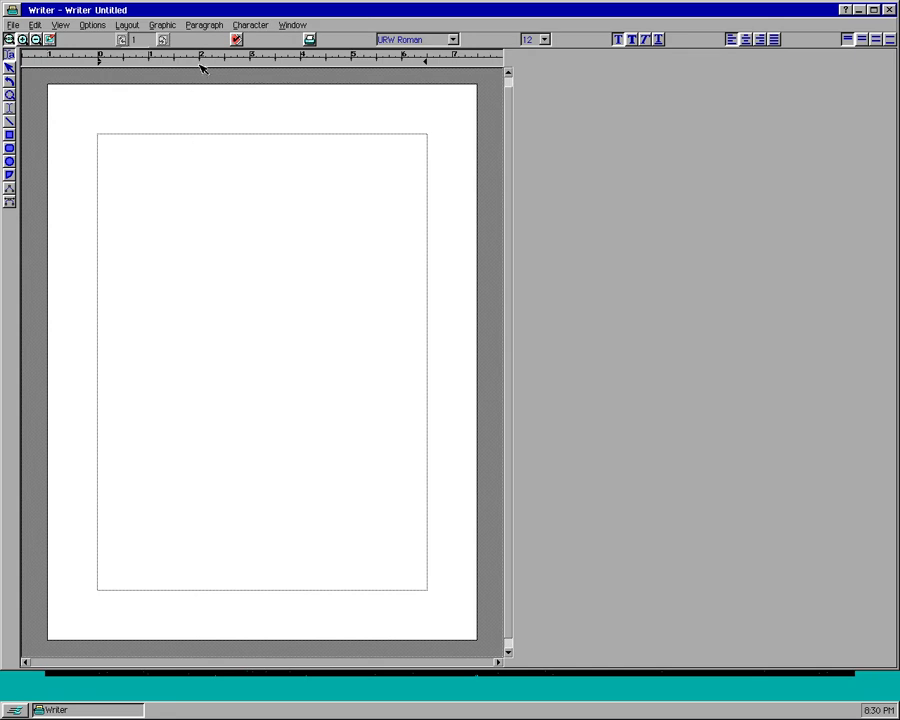
Step: Apply the Header text style to the empty document and enter the text "This is a document."
left_click(203, 26)
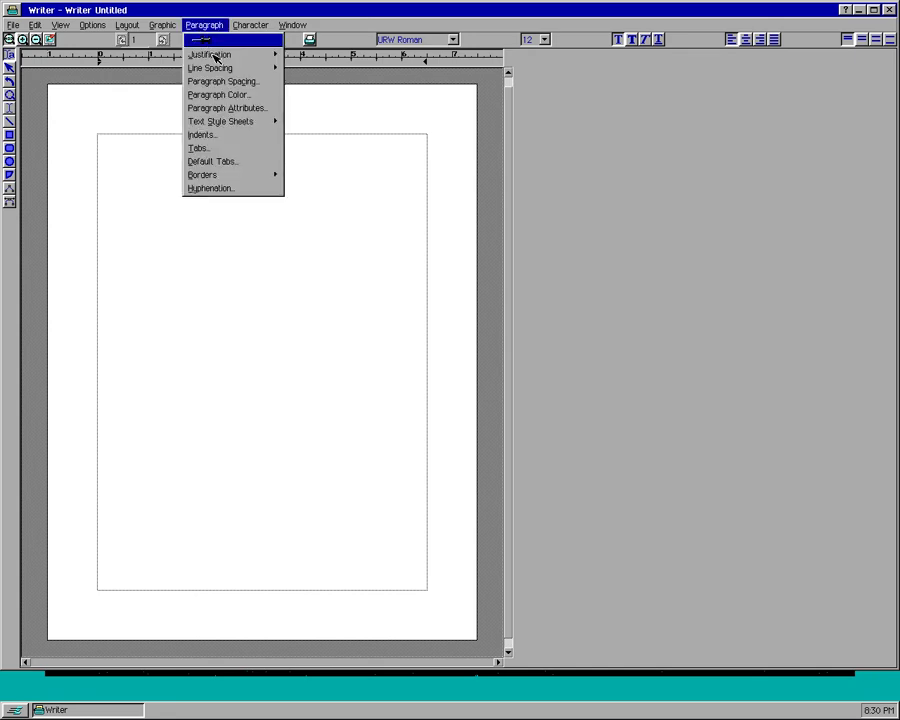
left_click(226, 122)
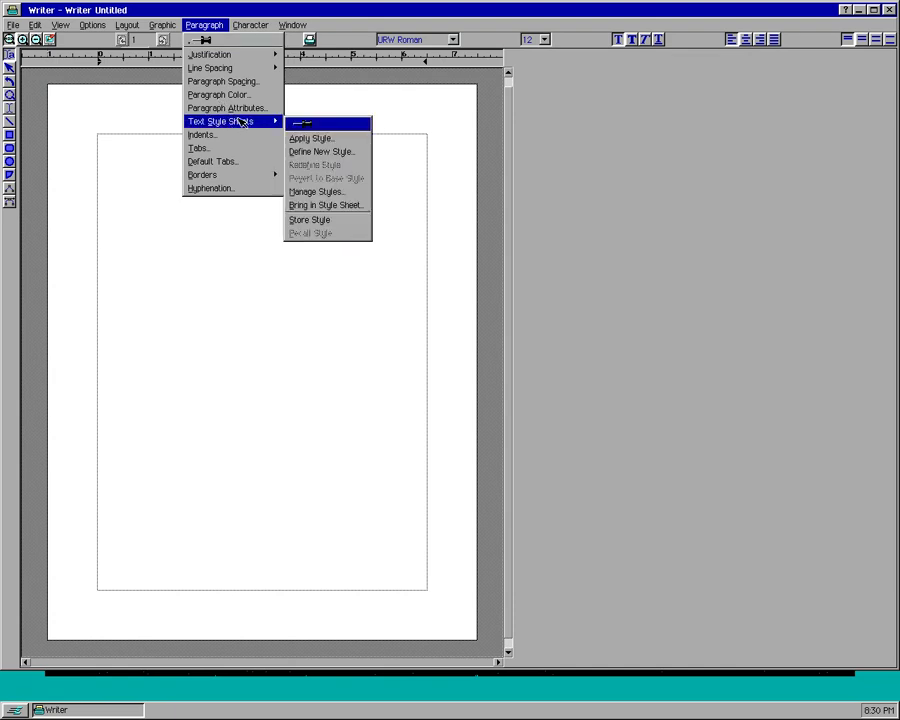
left_click(302, 142)
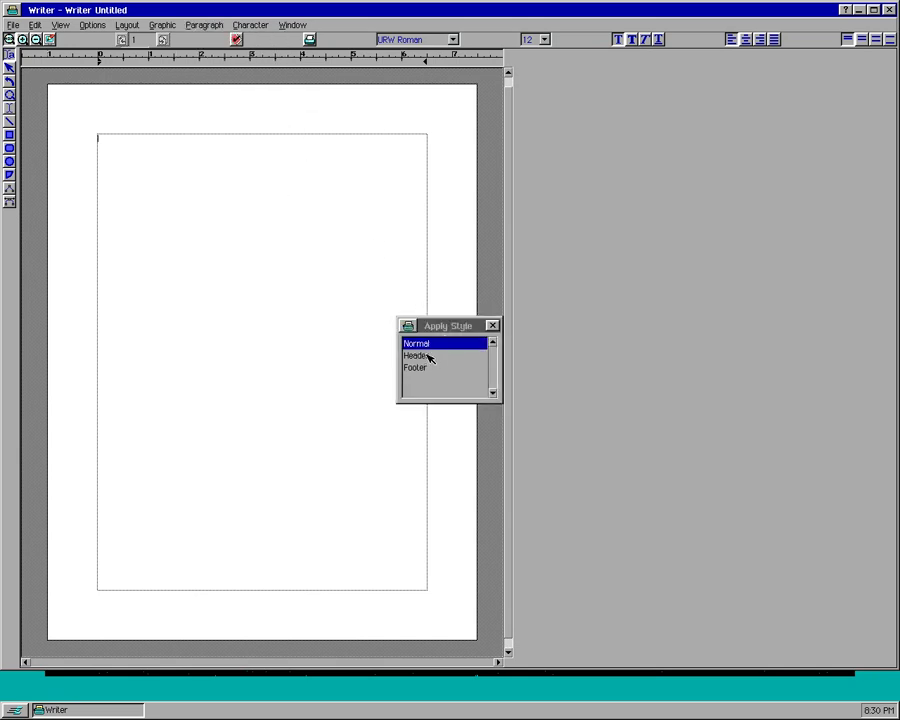
left_click(425, 358)
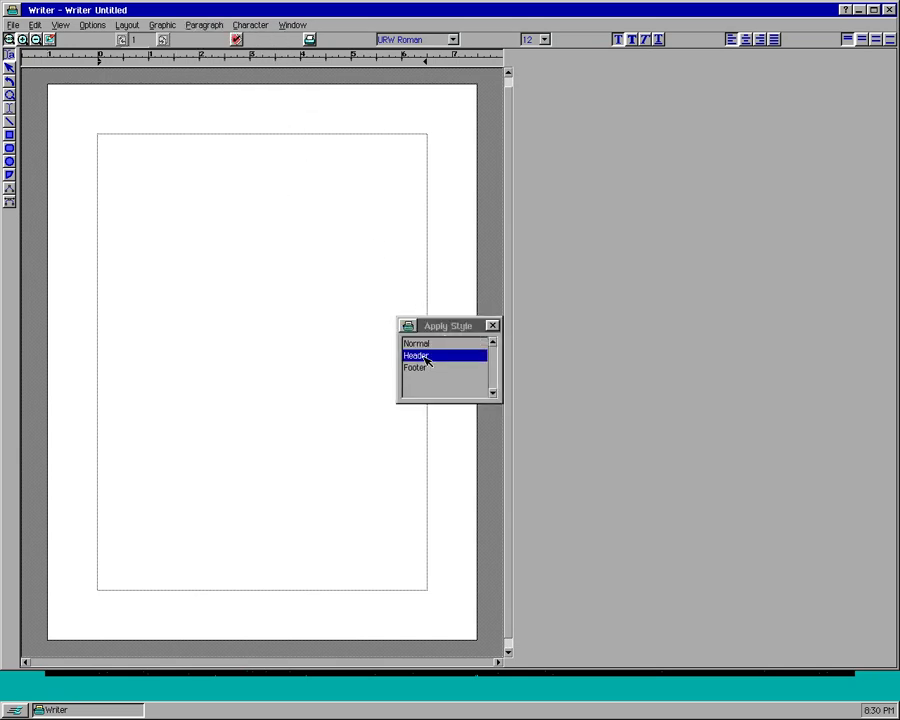
left_click(492, 326)
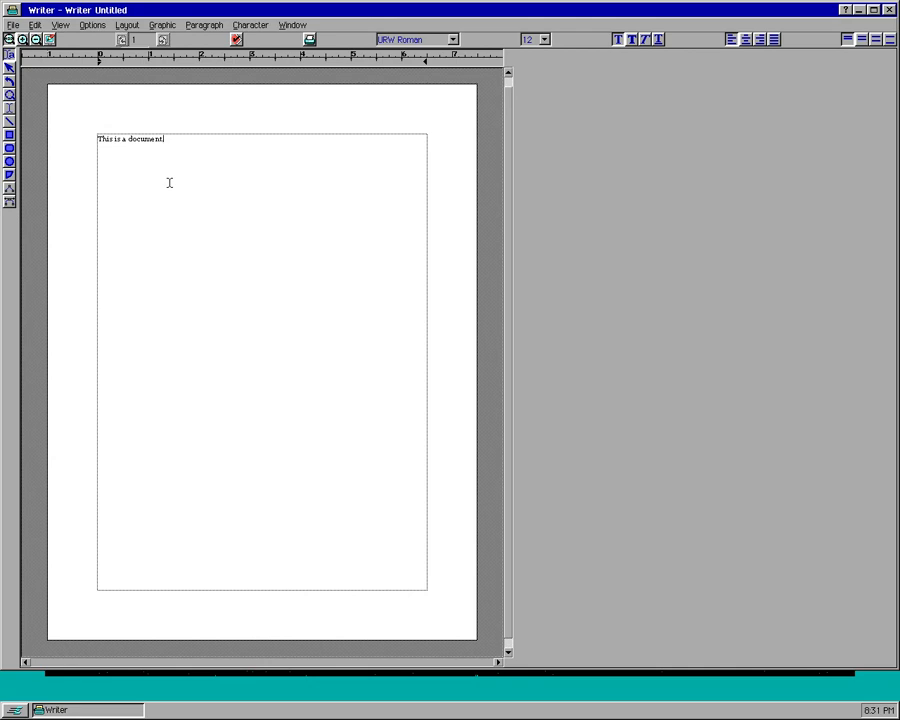
Step: Set the font size of the whole sentence "This is a document." to 36 points
left_click_drag(170, 139, 162, 139)
key("Delete")
left_click(96, 143, "shift")
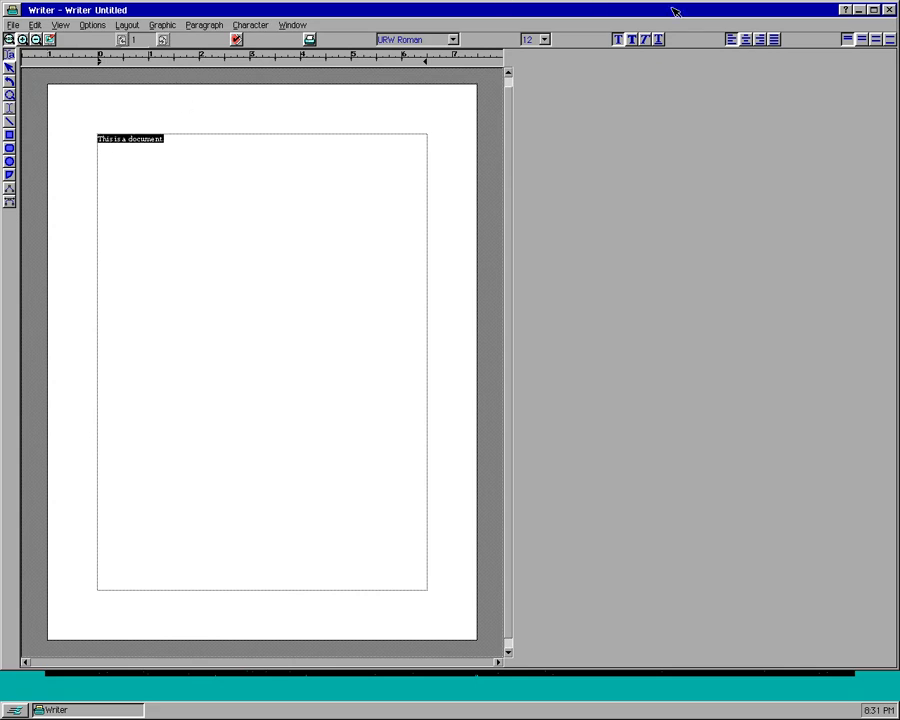
left_click(545, 40)
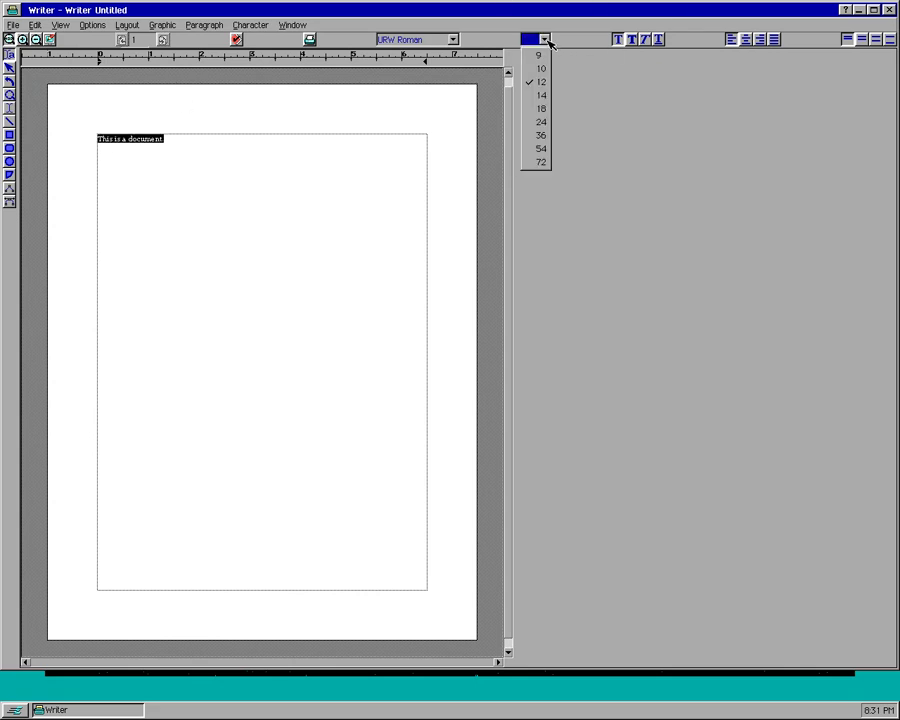
left_click(541, 137)
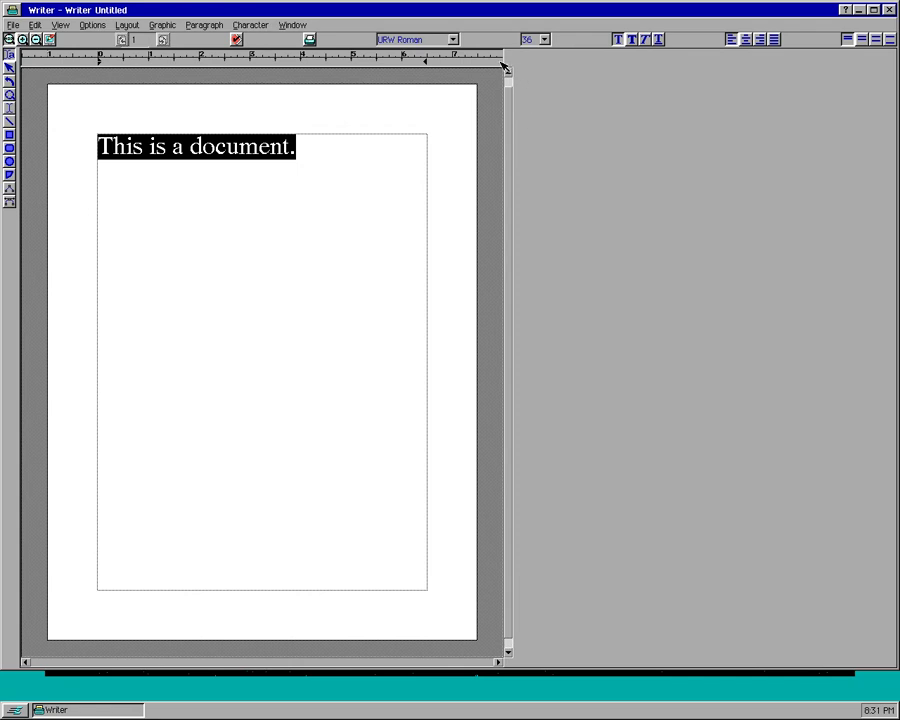
left_click(322, 183)
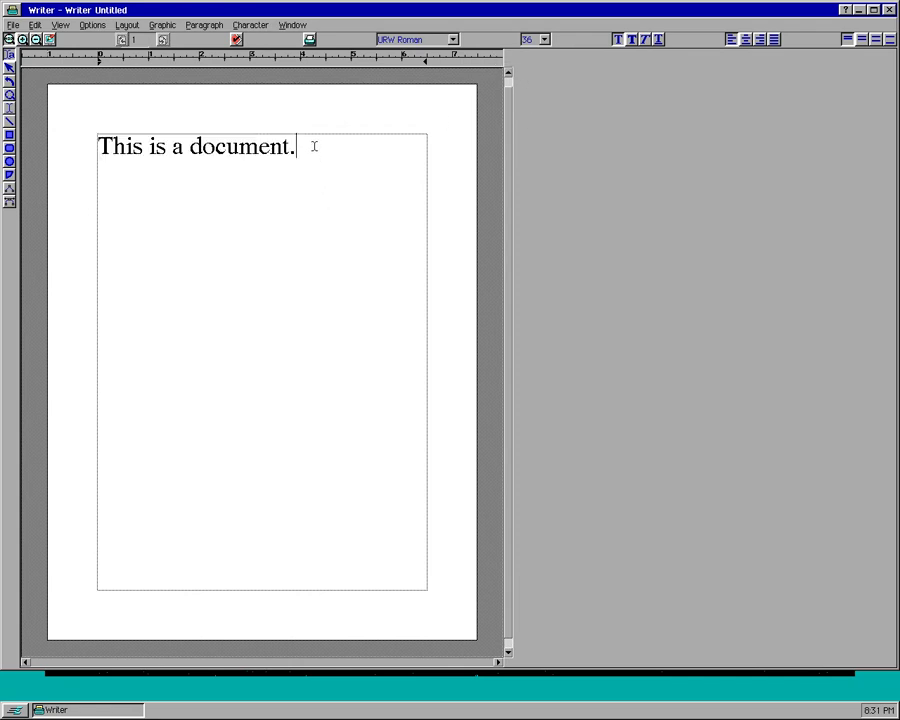
Step: Try the Cooperstown, Cranbrook and MarkerFeltThin fonts on the whole sentence "This is a document."
left_click(93, 129, "shift")
left_click(452, 39)
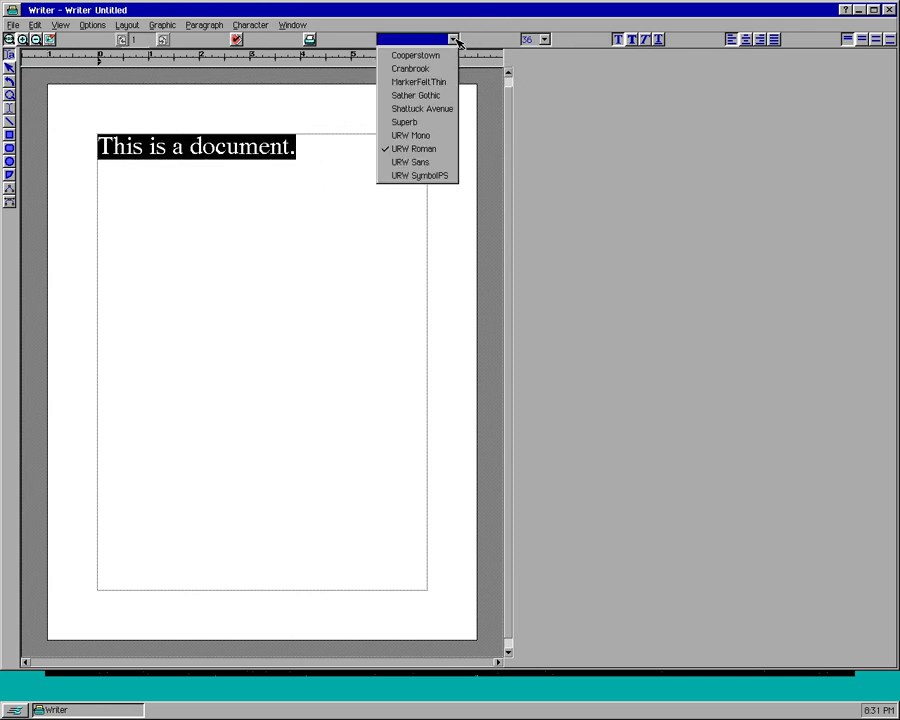
left_click(448, 56)
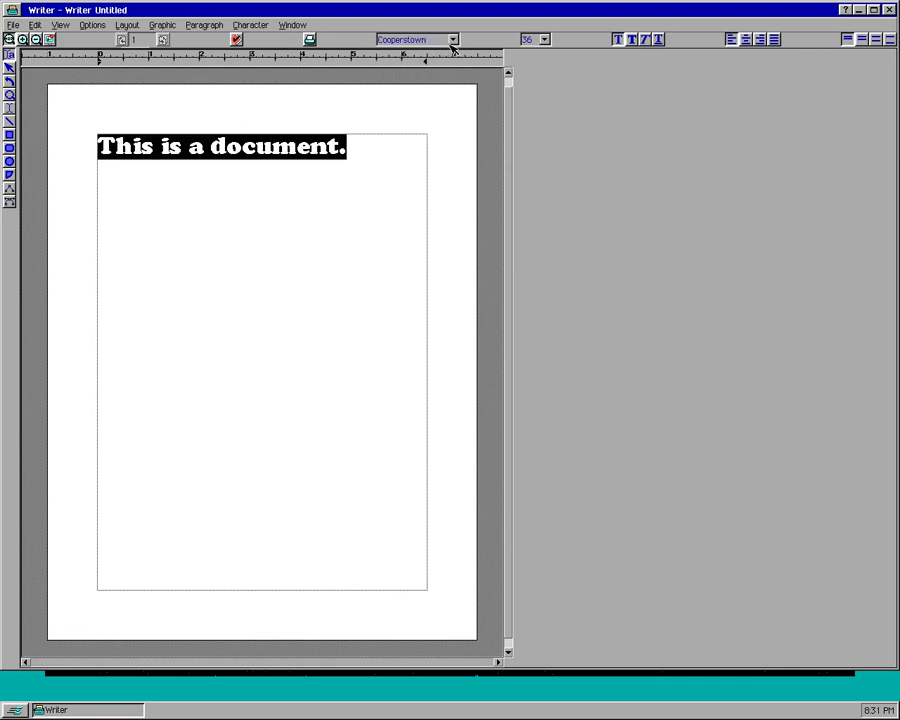
left_click(452, 40)
left_click(448, 70)
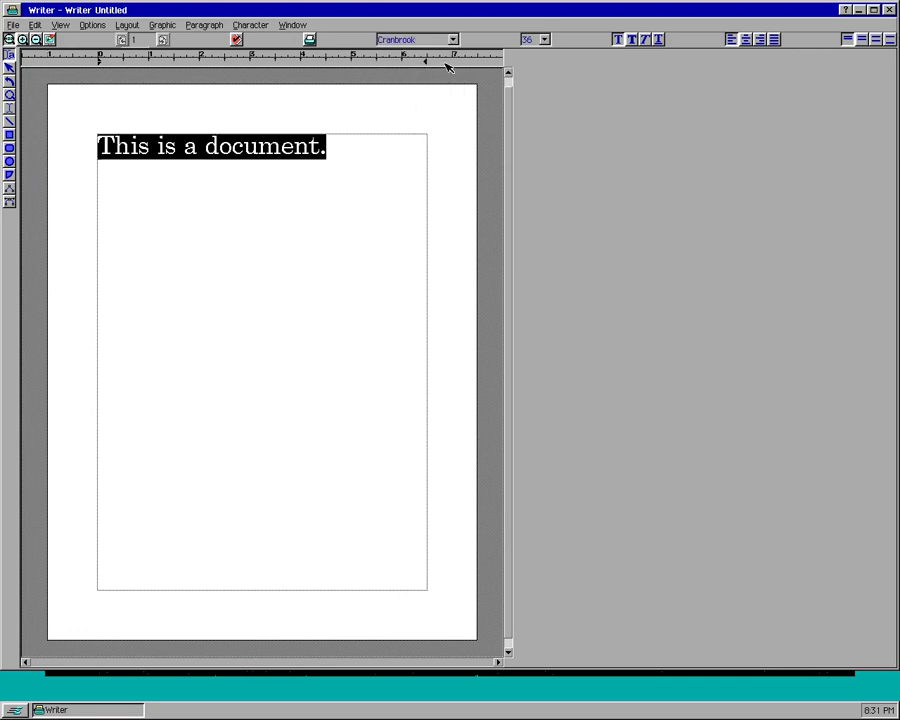
left_click(452, 39)
left_click(448, 82)
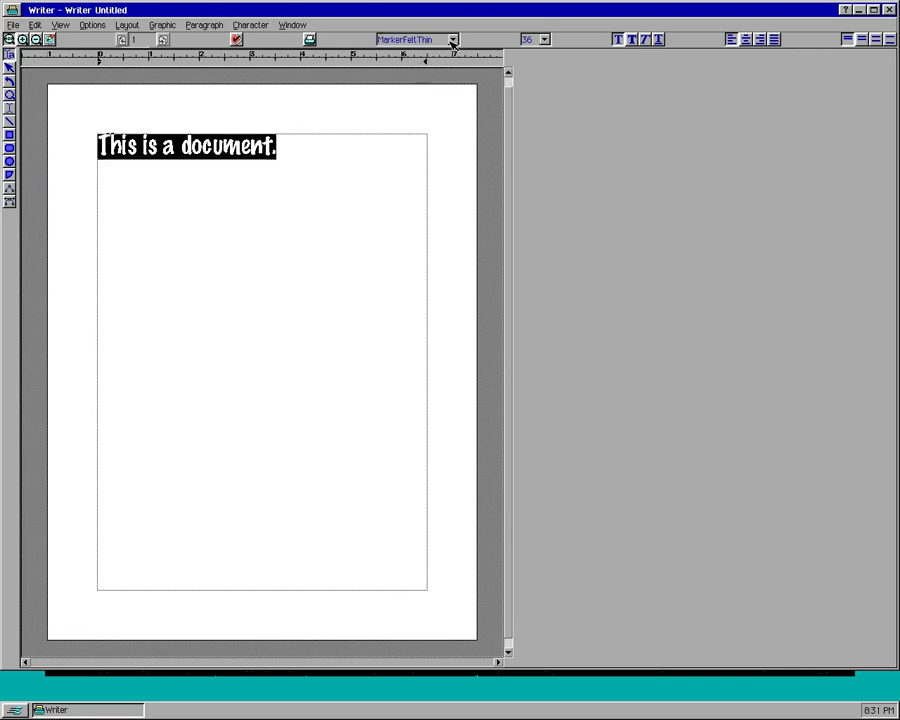
Step: Try the Sather Gothic, Superb, Shattuck Avenue and URW SymbolPS fonts on the selected sentence
left_click(452, 42)
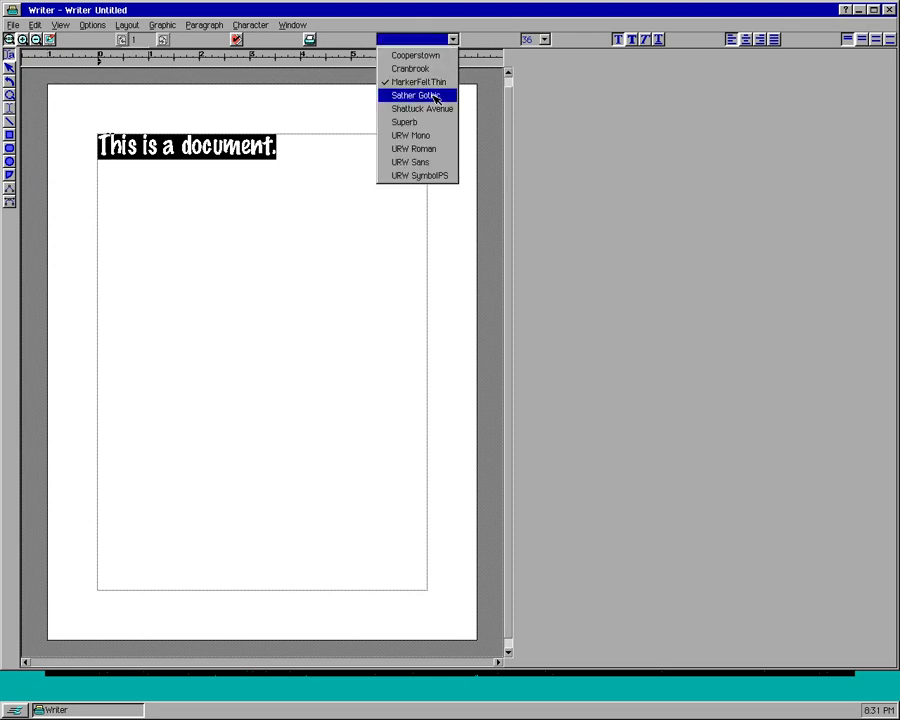
left_click(442, 94)
left_click(452, 39)
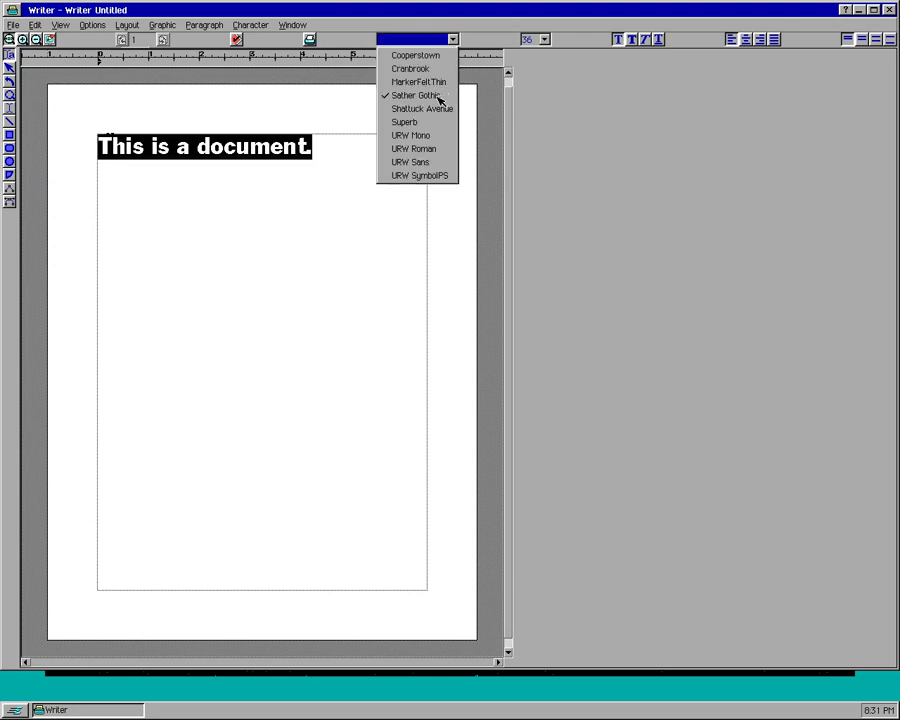
left_click(436, 121)
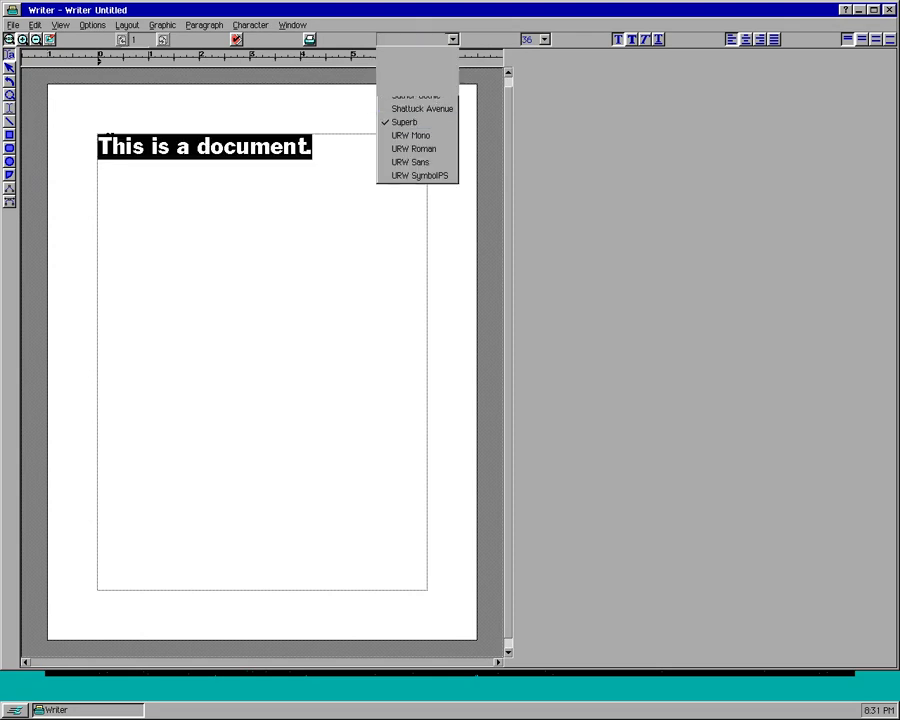
left_click(452, 39)
left_click(434, 108)
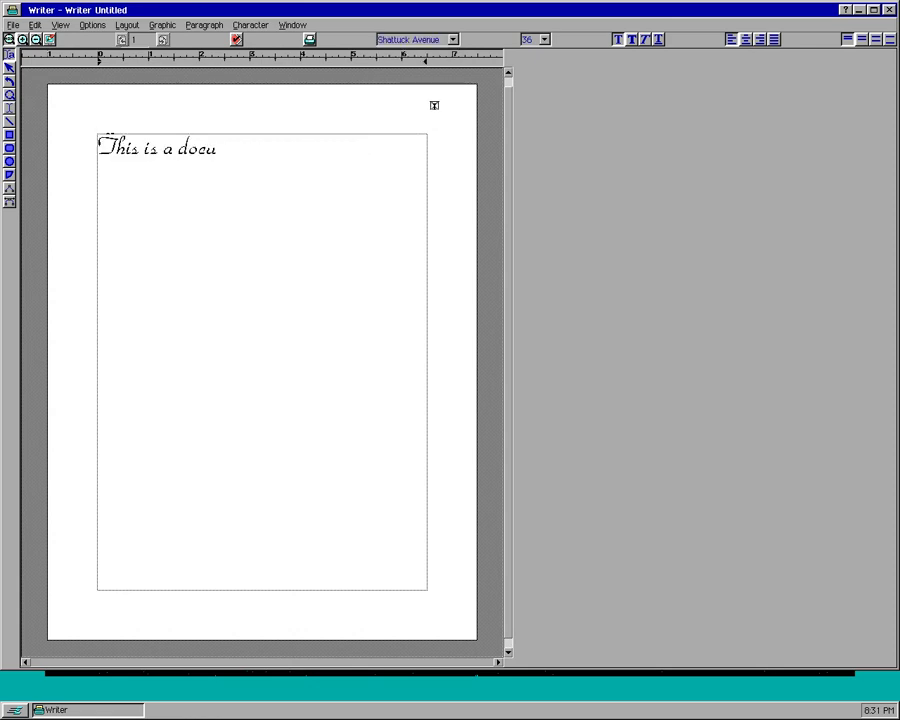
left_click(442, 39)
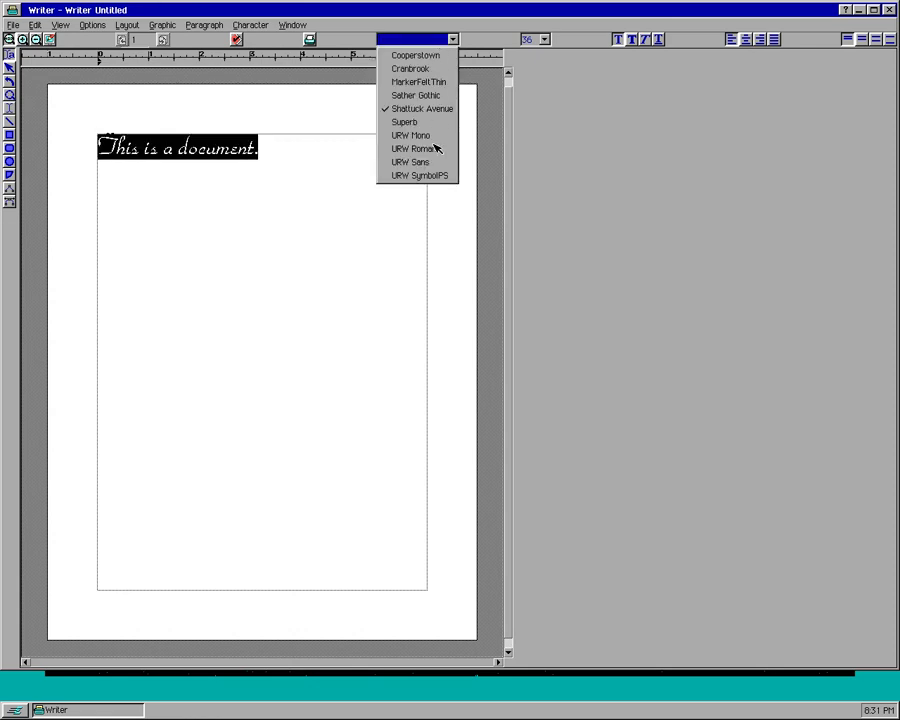
left_click(429, 175)
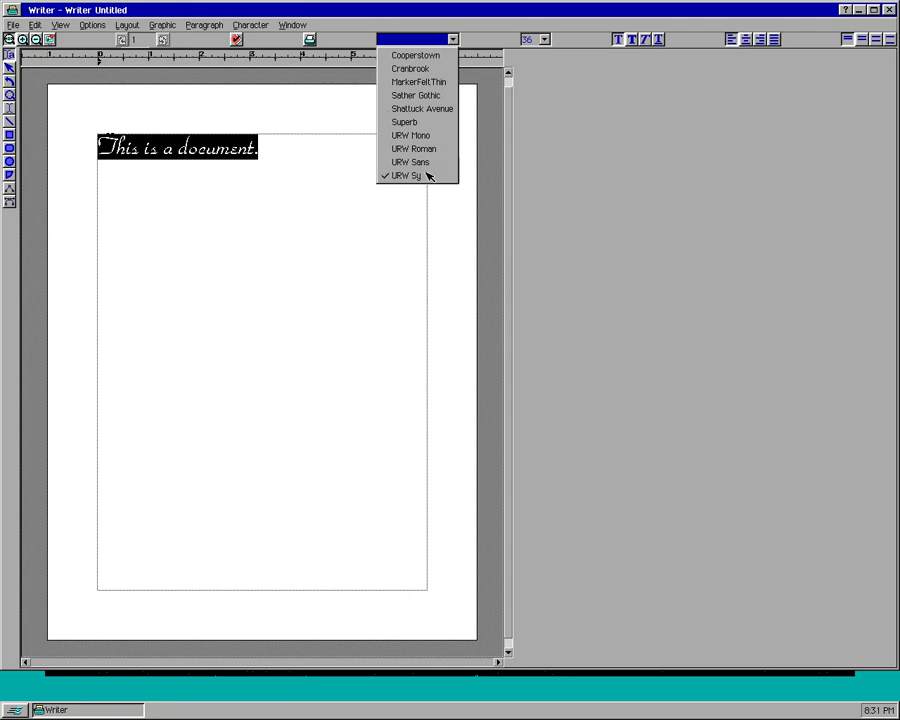
Step: Set the sentence "This is a document." in the URW Sans font and deselect it
left_click(452, 39)
left_click(424, 162)
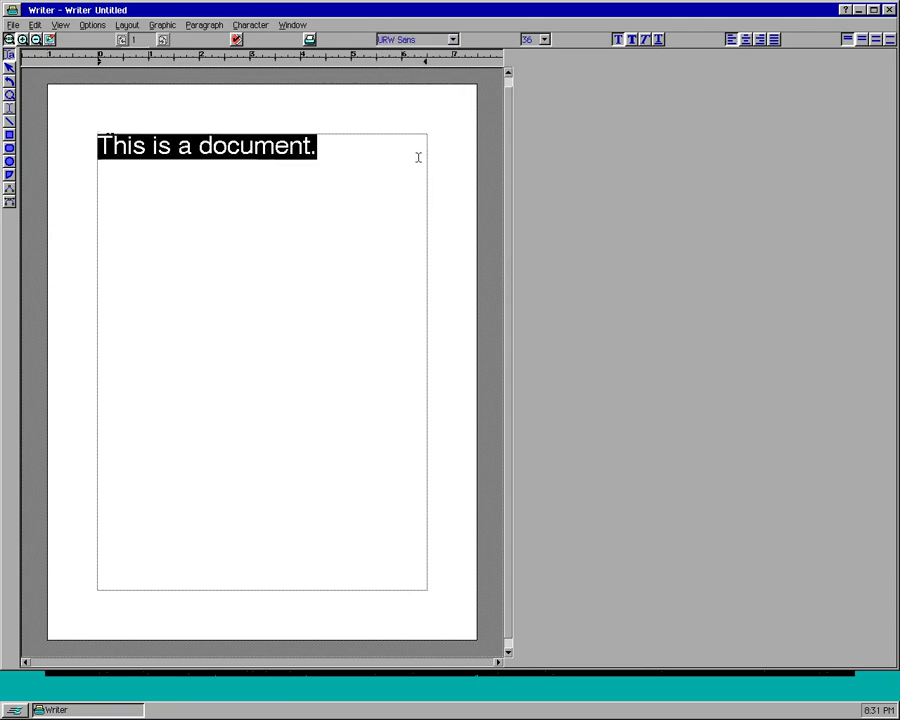
left_click(386, 154)
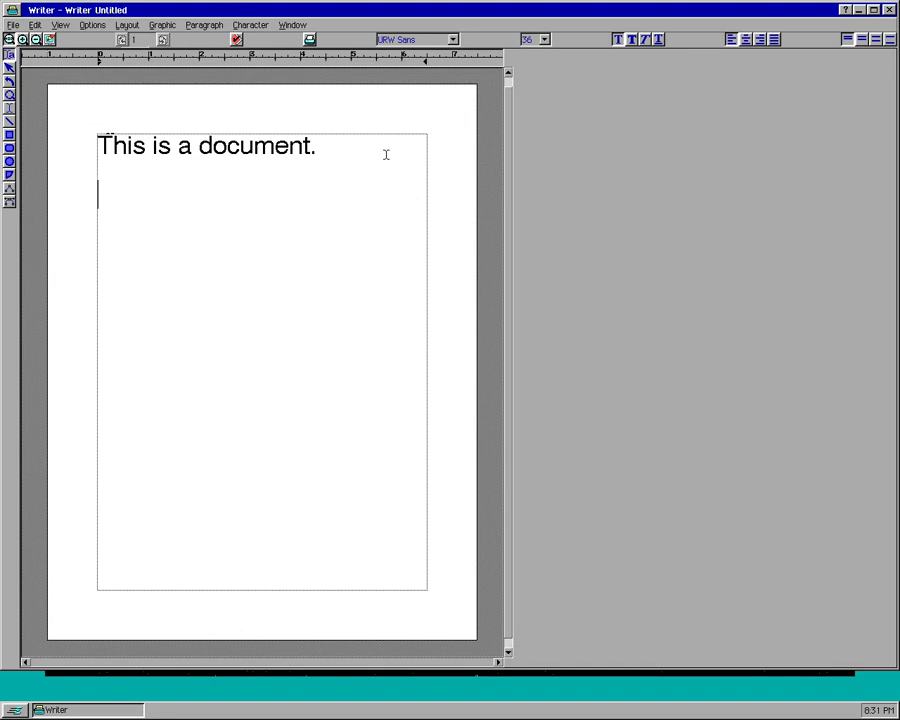
Step: Enter the word "Test" below the sentence, leaving one blank line between them, and copy the word
key("Return")
type("Test")
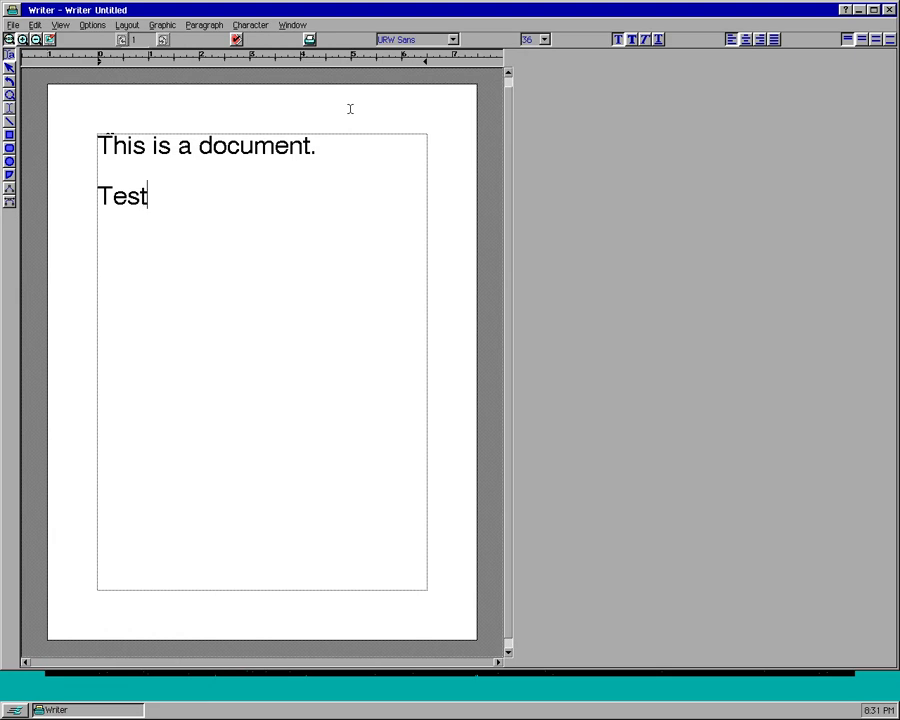
key("shift+Left")
key("shift+Left")
key("shift+Left")
key("shift+Left")
key("ctrl+c")
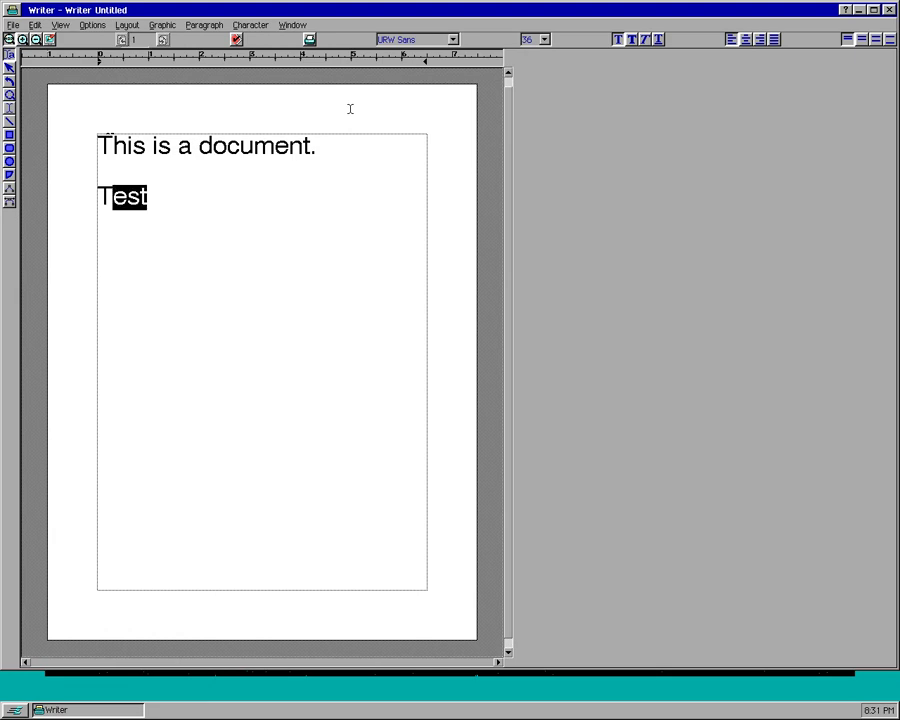
Step: Paste the copied word "Test" four times below the first one, each on its own new line
key("End")
key("Return")
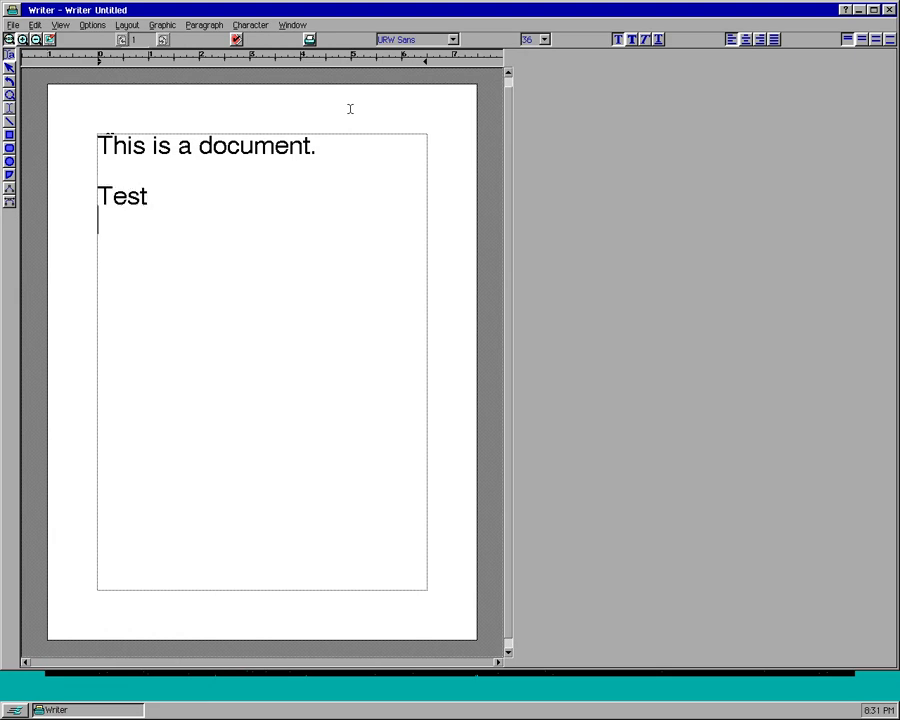
key("ctrl+v")
key("Return")
key("ctrl+v")
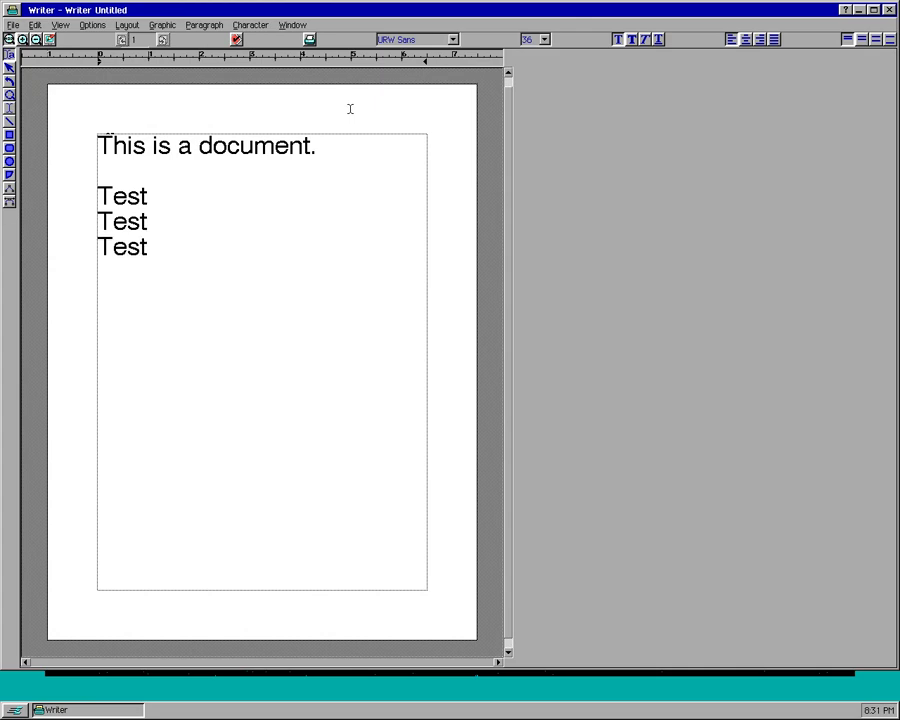
key("Return")
key("ctrl+v")
key("Return")
key("ctrl+v")
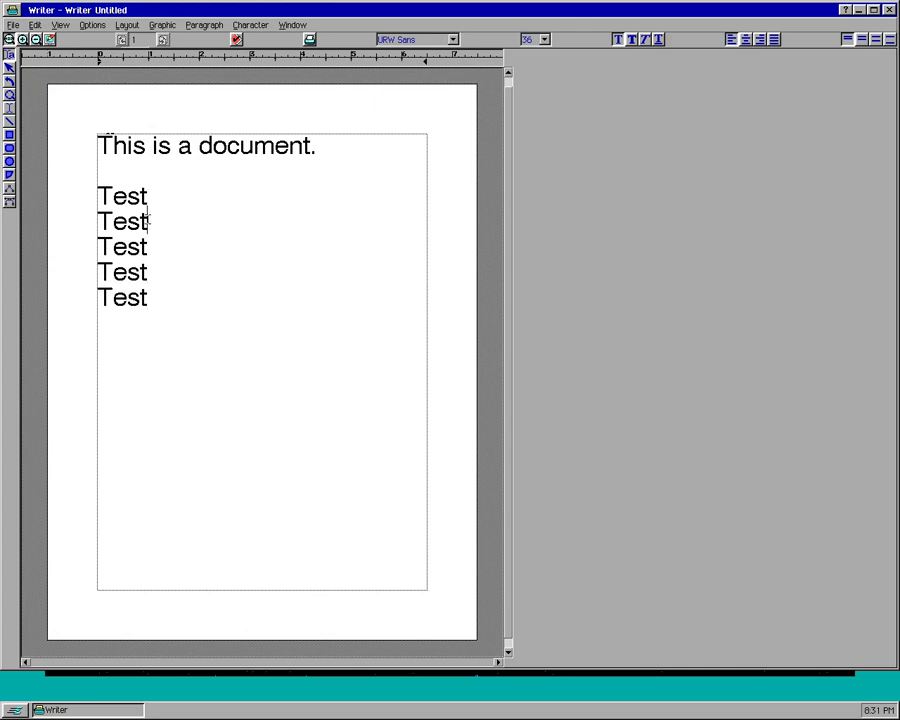
Step: Make the second "Test" line bold and the third "Test" line italic
left_click_drag(148, 218, 104, 222)
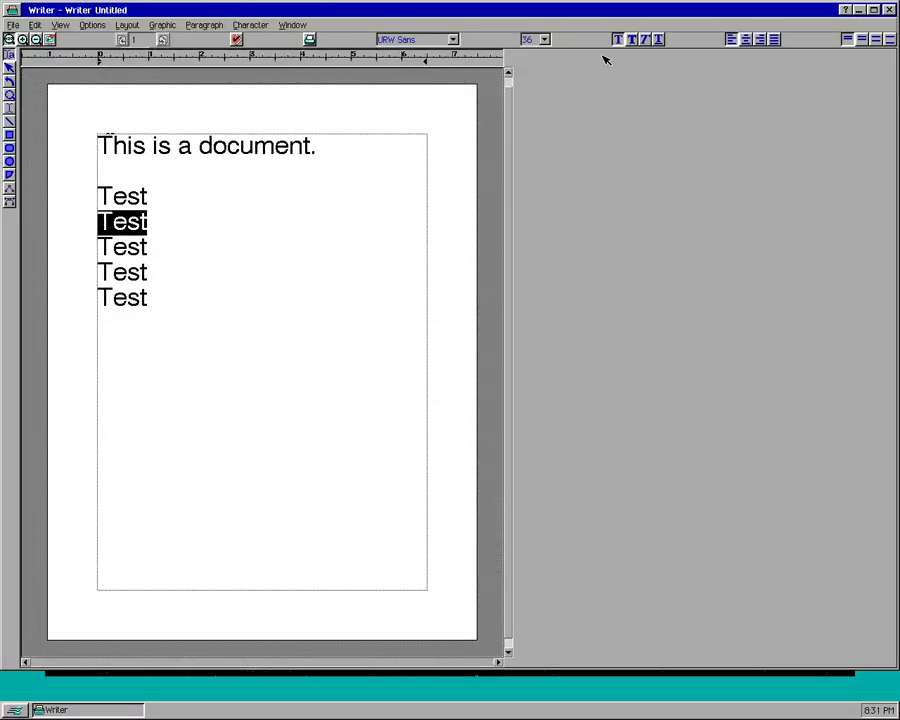
left_click(631, 39)
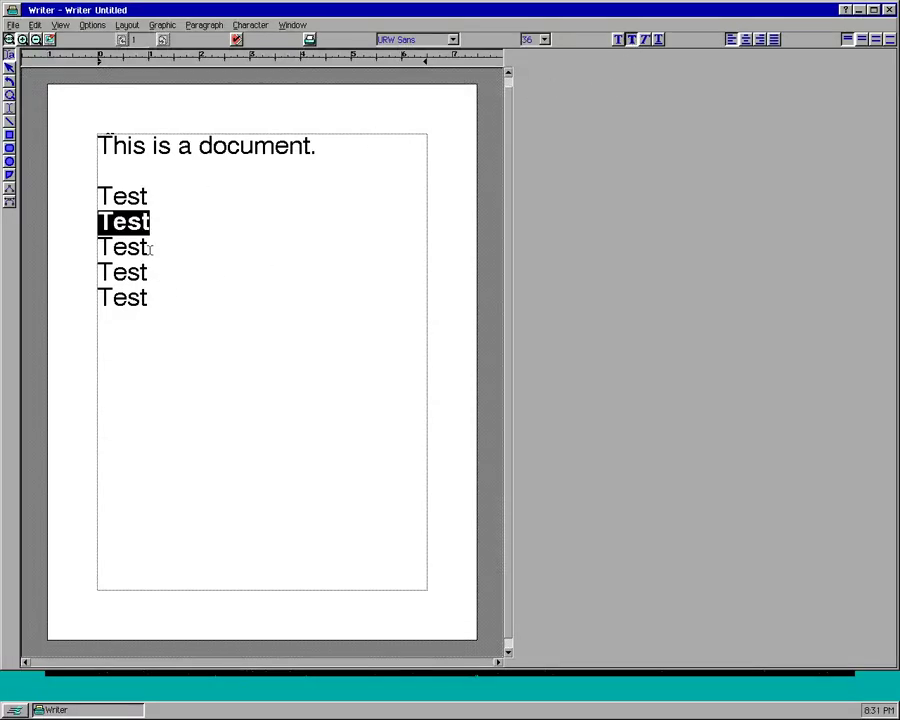
left_click_drag(150, 249, 103, 249)
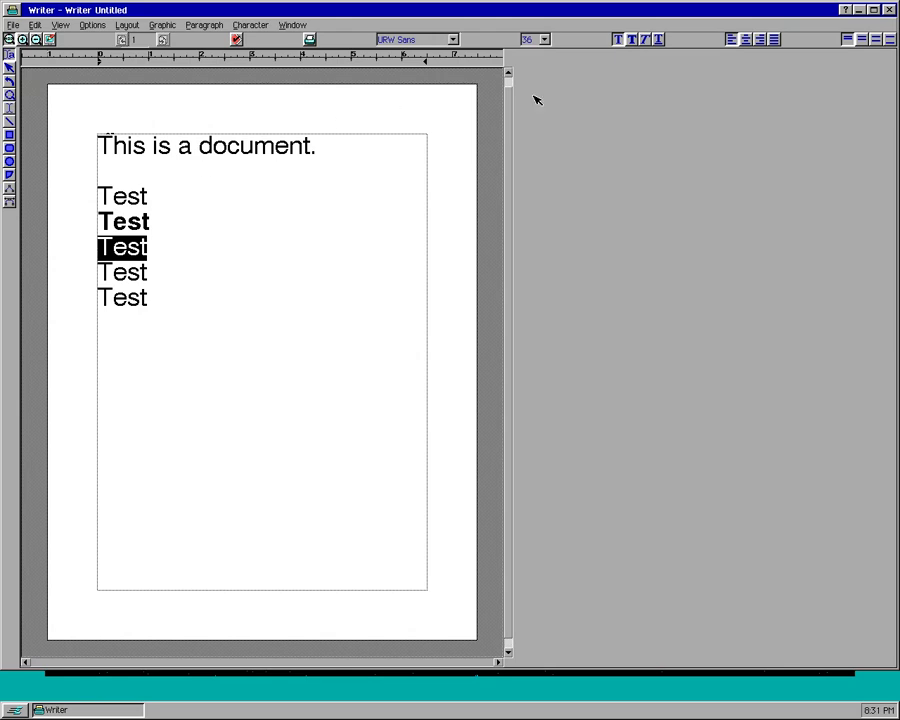
left_click(644, 39)
Step: Underline the word "Test" on the fourth "Test" line
left_click(143, 270)
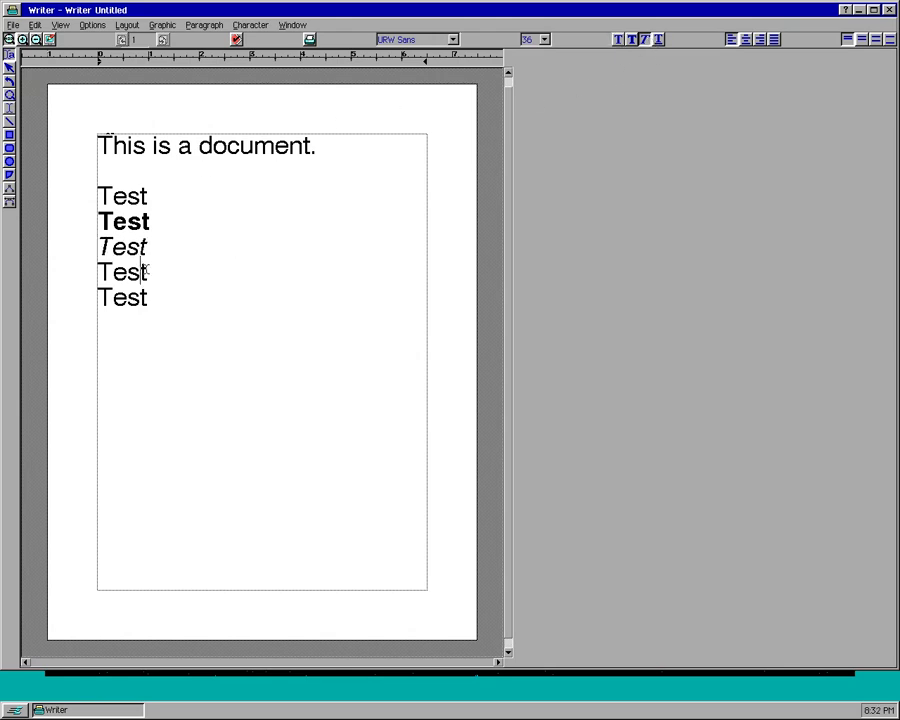
left_click_drag(145, 271, 97, 272)
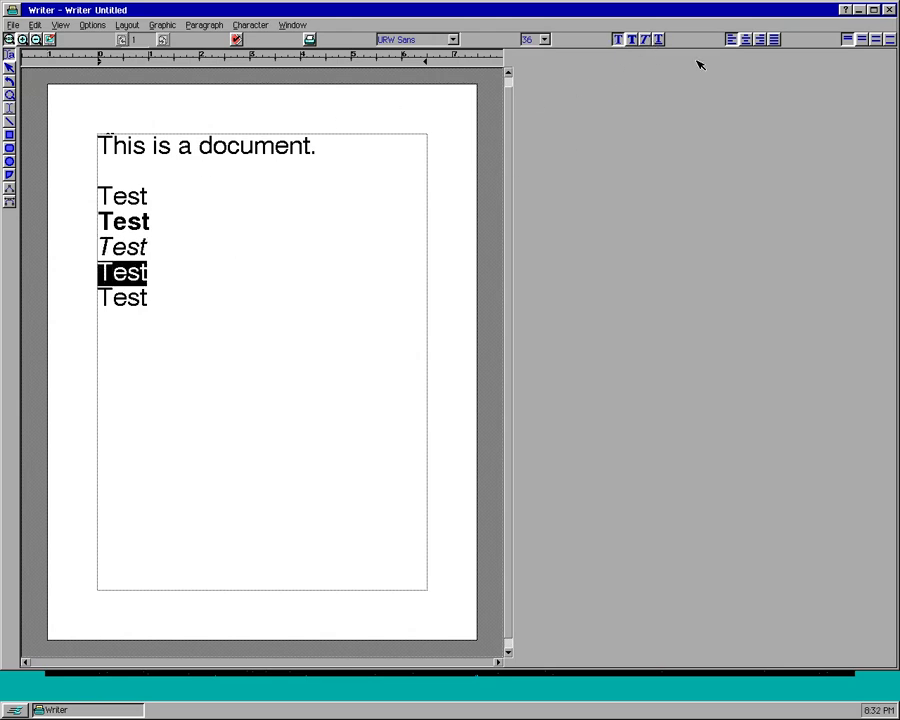
left_click(659, 40)
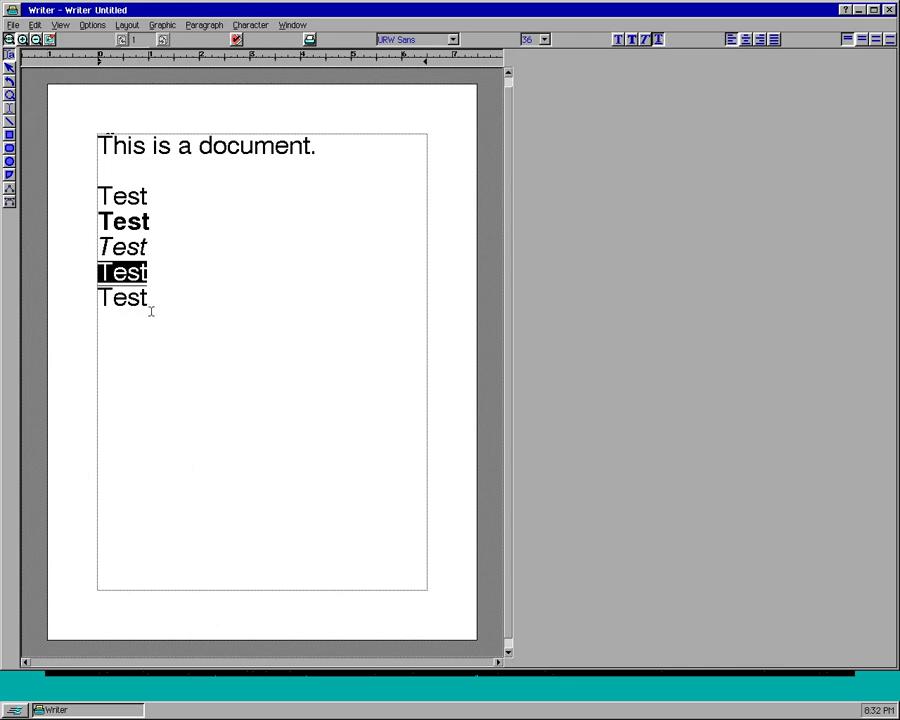
Step: Format the last "Test" line as bold, italic and underlined, and deselect it
left_click_drag(146, 297, 97, 298)
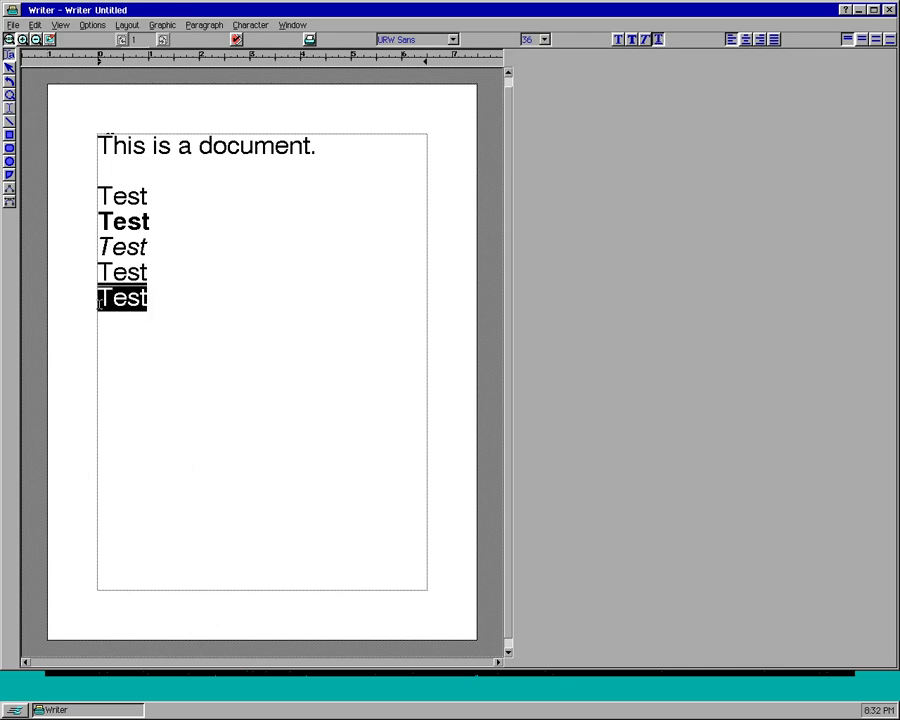
left_click(632, 39)
left_click(645, 39)
left_click(659, 40)
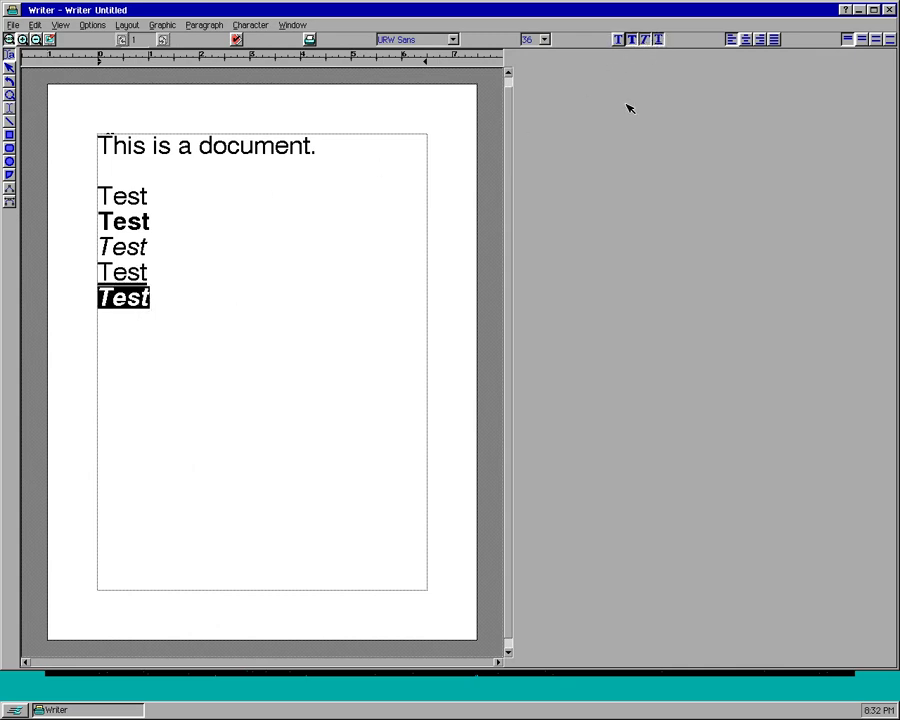
left_click(207, 361)
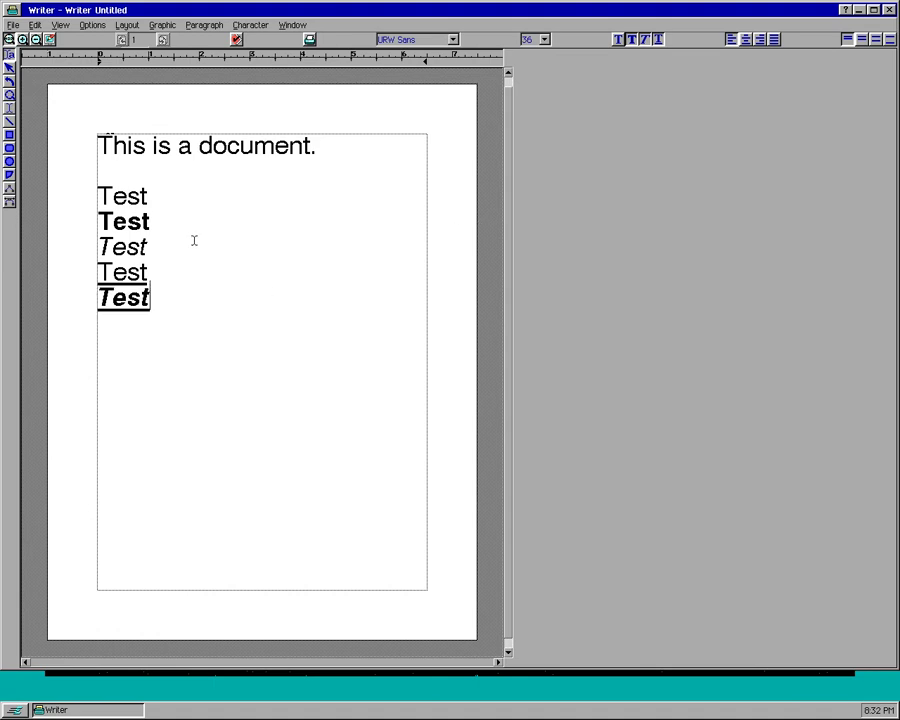
Step: Center the first, plain "Test" line and right-align the bold "Test" line below it
left_click(165, 192)
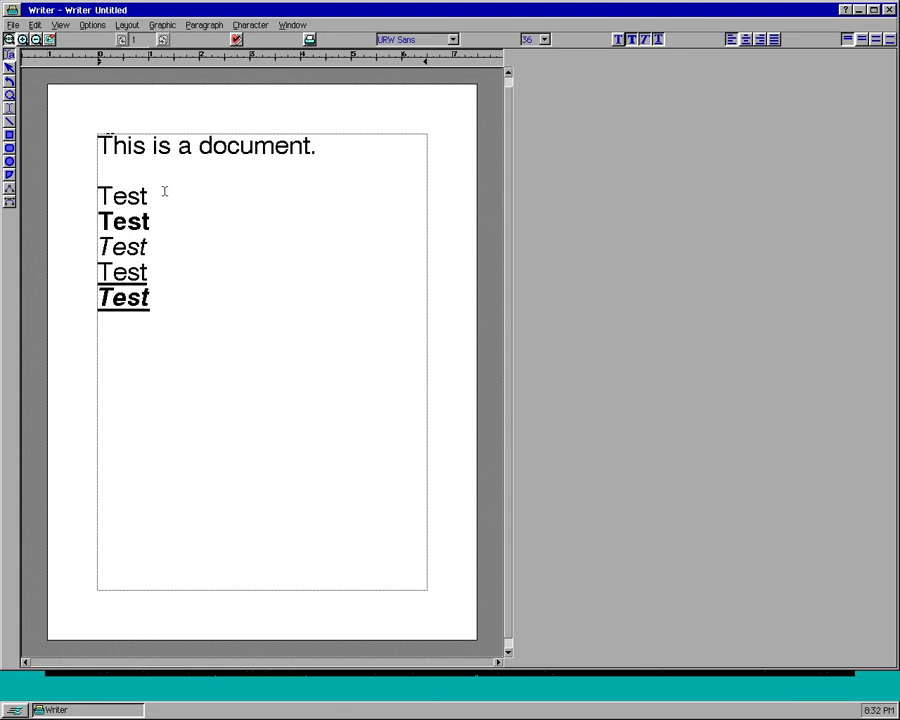
left_click(750, 40)
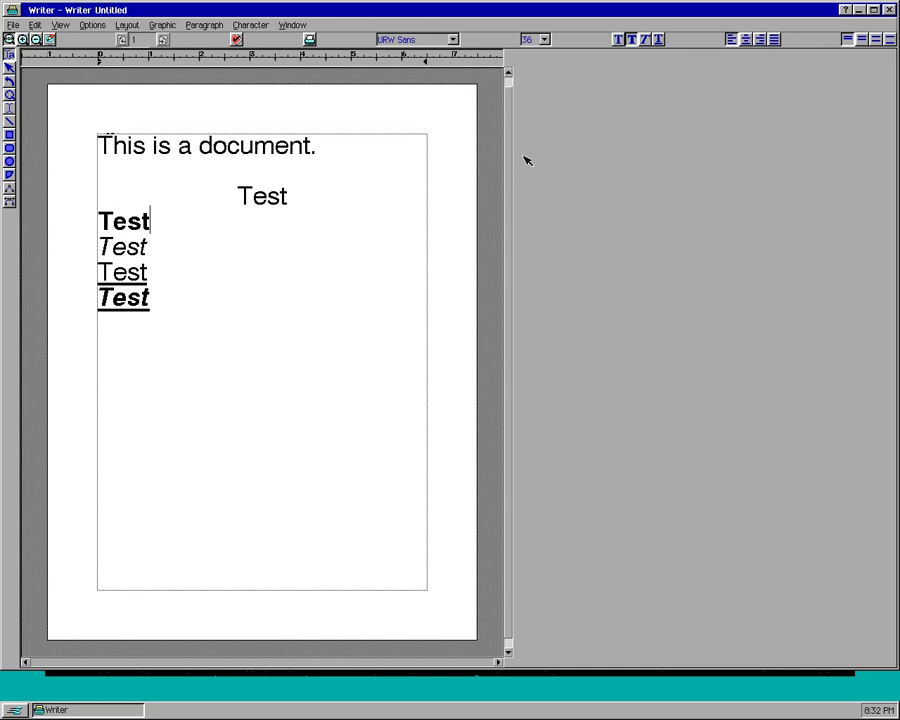
left_click(760, 39)
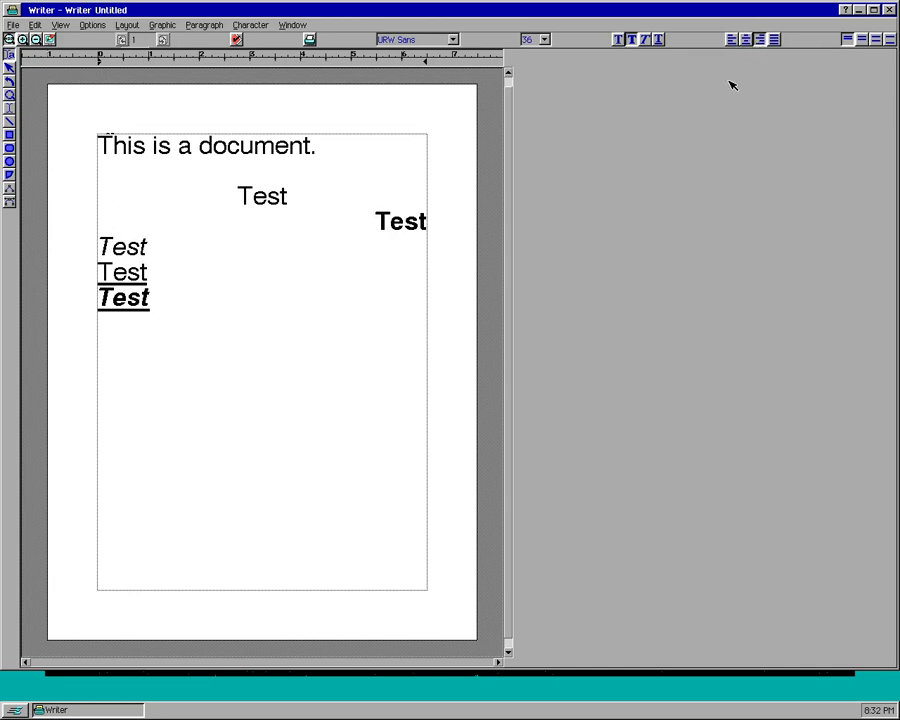
Step: Apply double line spacing to the fourth, underlined-only "Test" line
left_click(195, 279)
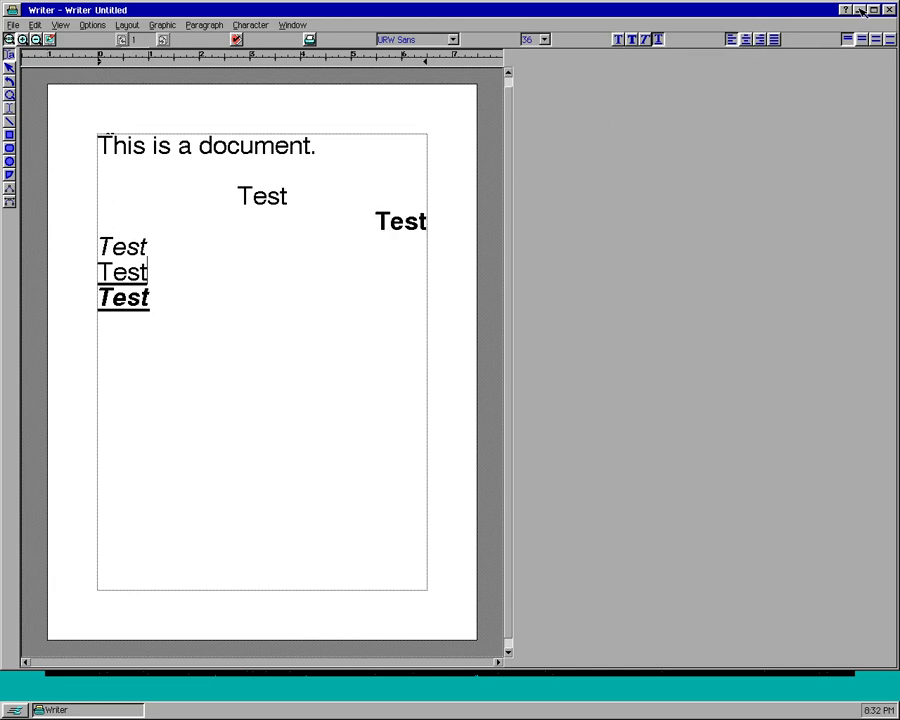
left_click(876, 40)
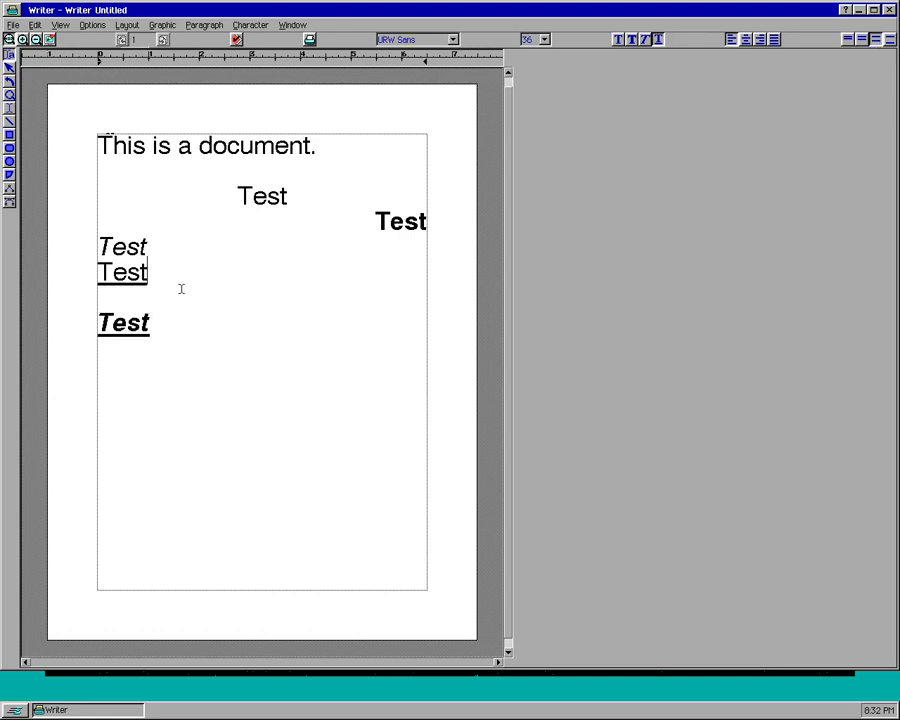
Step: Add a new line after the bold italic underlined "Test" containing the text "This is a test document"
left_click(185, 337)
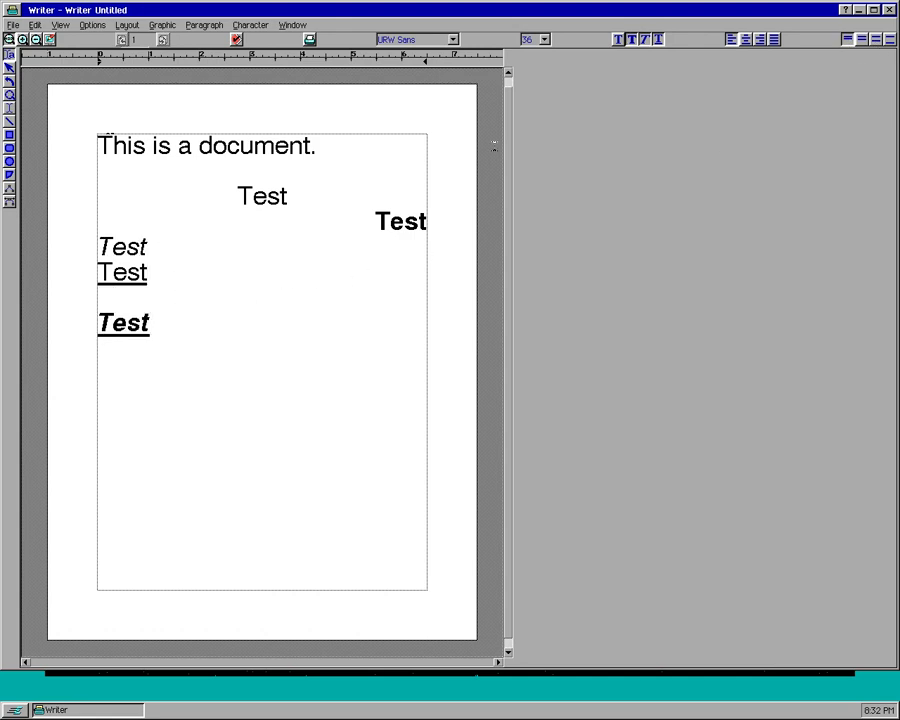
key("Return")
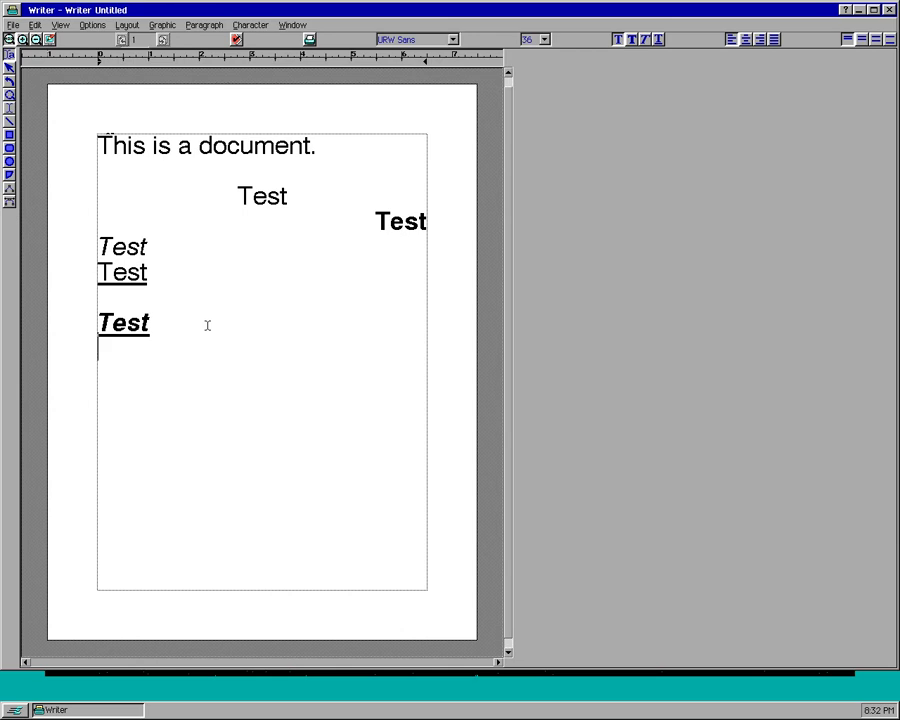
type("This is a")
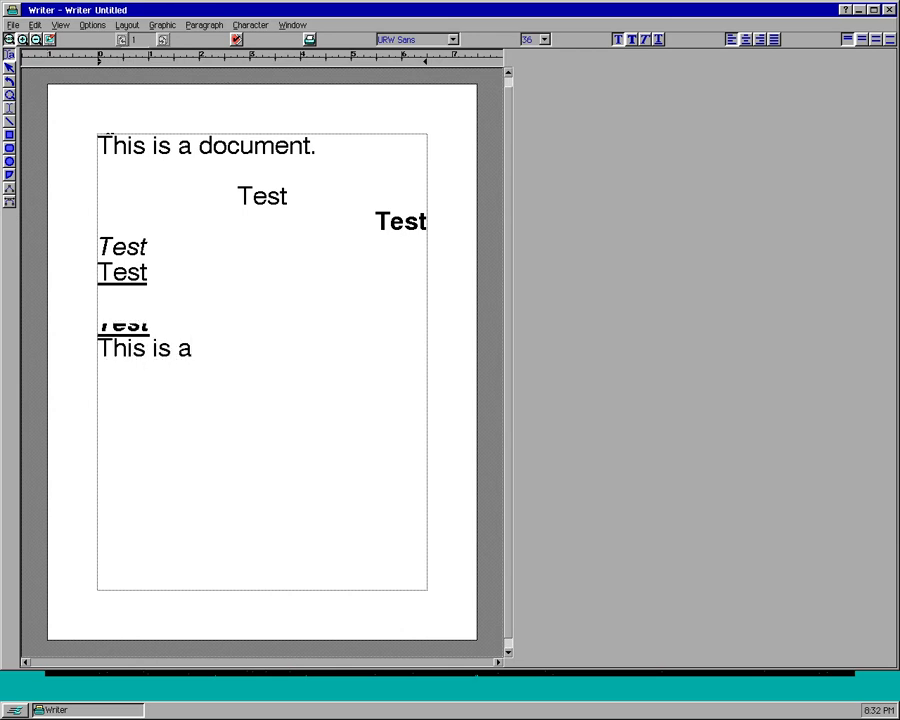
type(" test document")
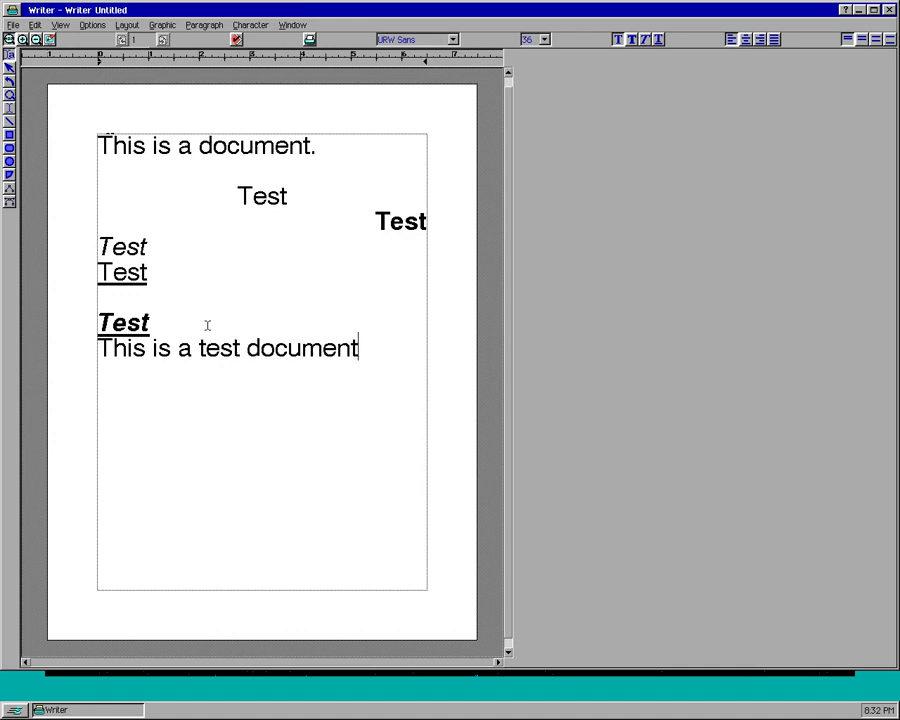
Step: End the last sentence with a period, add a second sentence "This is a test document." after it, and start a new line
type(". thi")
key("BackSpace")
key("BackSpace")
key("BackSpace")
type("This is a")
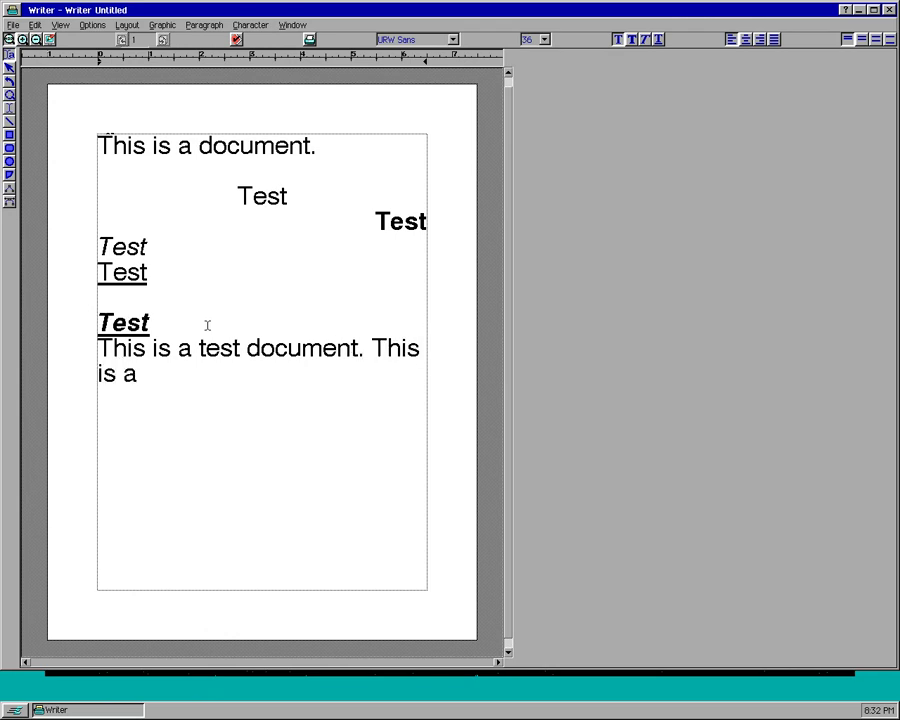
type(" test doc")
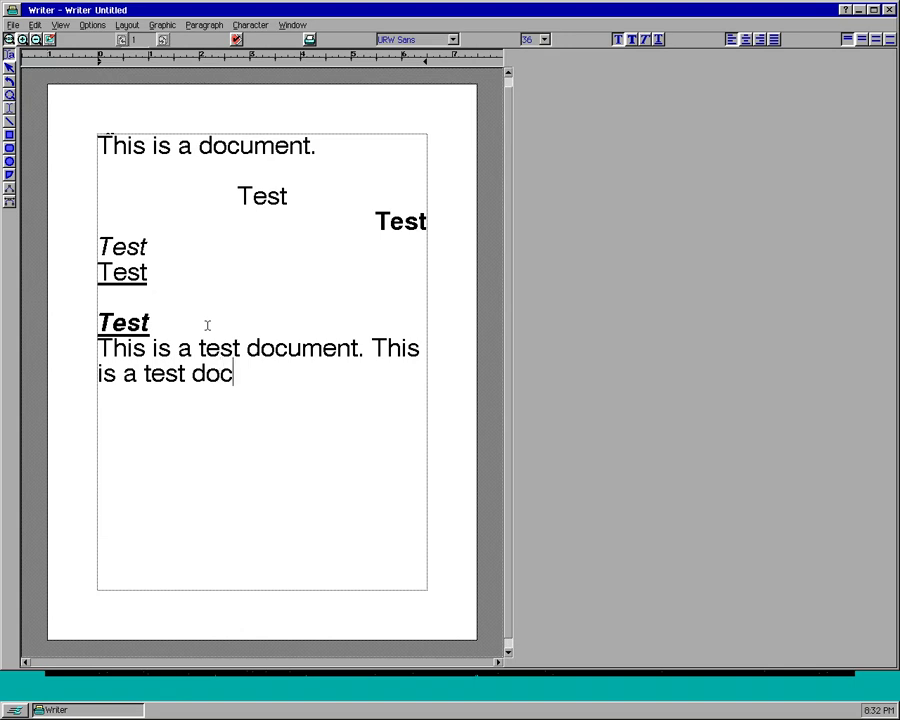
type("ument.")
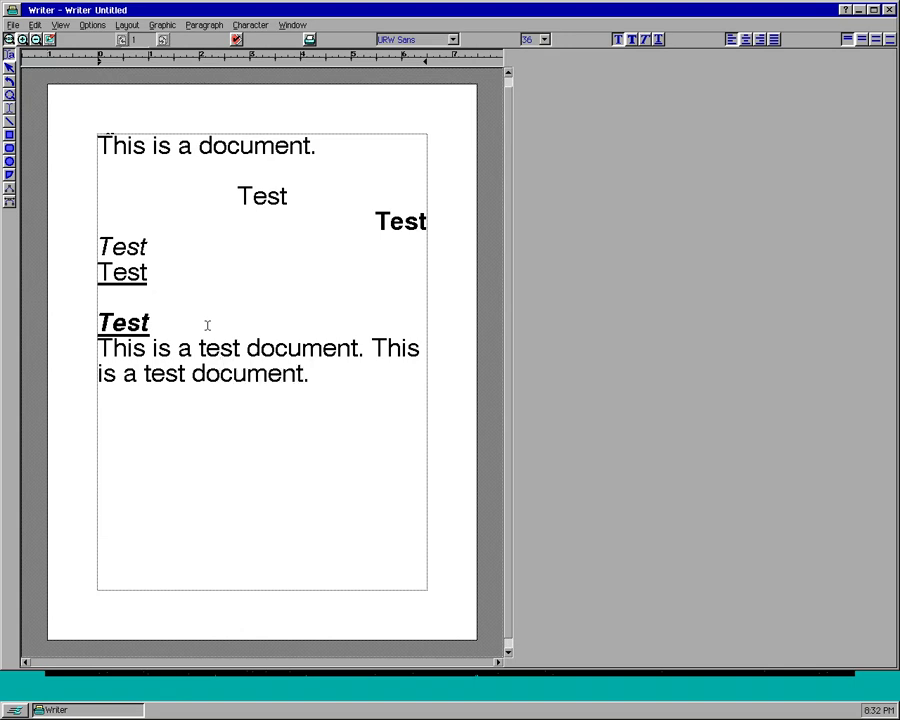
key("Return")
Step: Fully justify the two-sentence "This is a test document." paragraph and place the cursor after it
left_click_drag(317, 372, 104, 348)
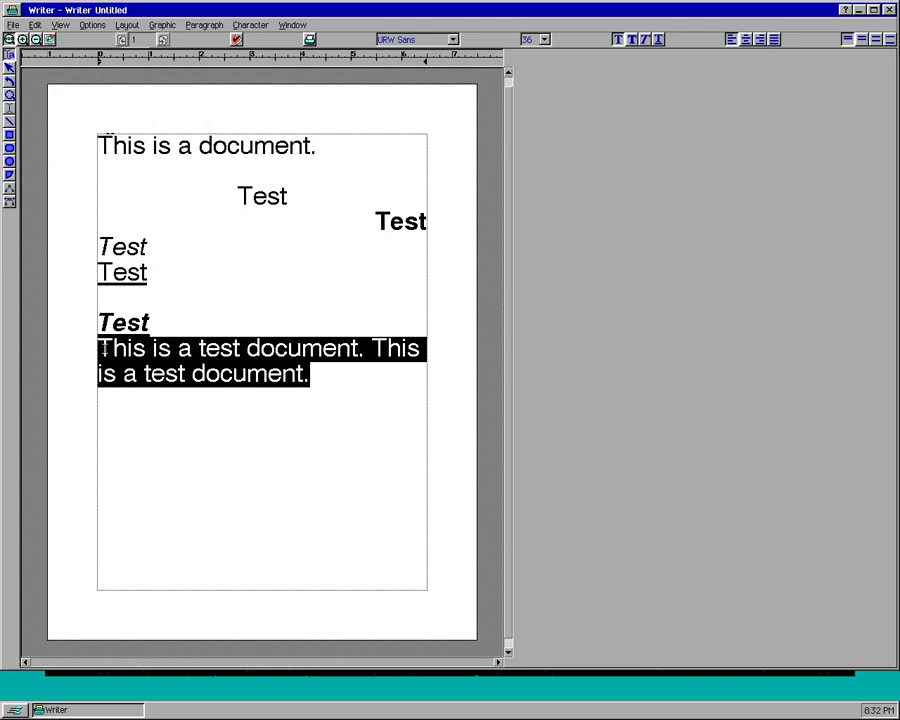
left_click(774, 39)
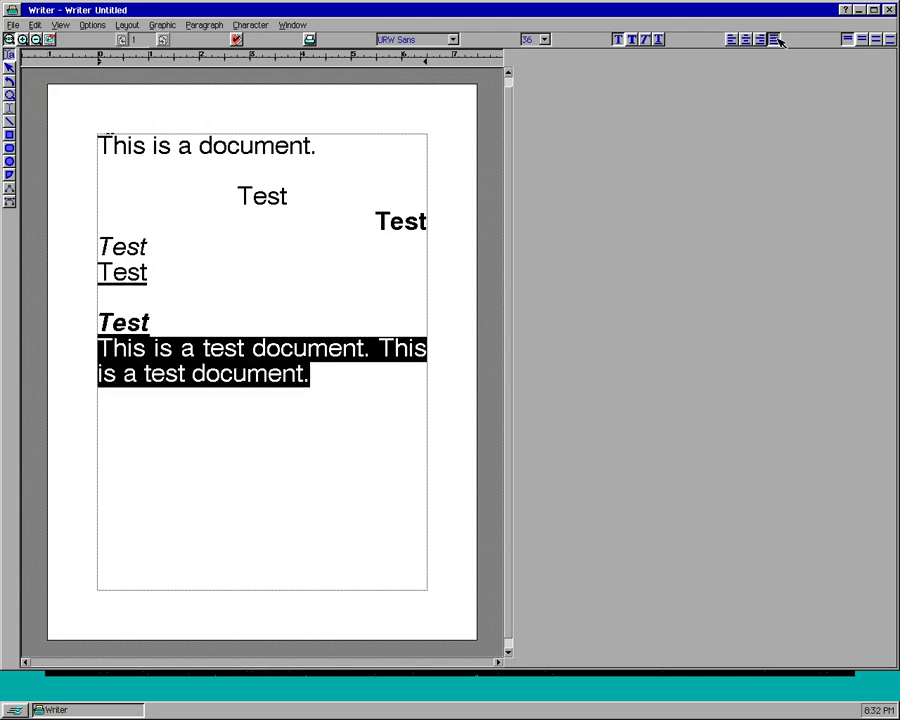
left_click(340, 384)
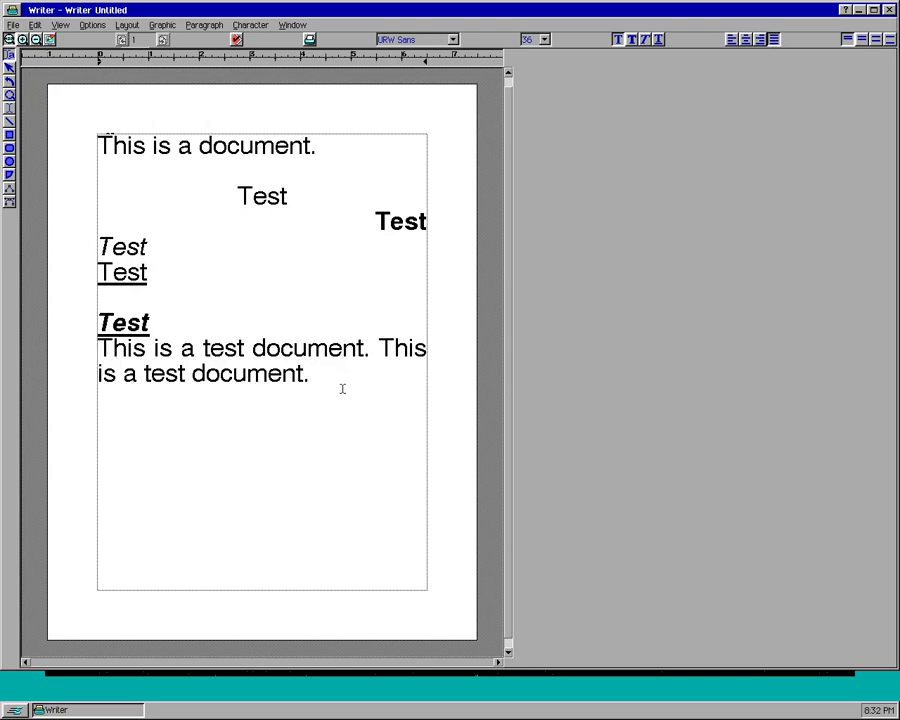
key("Return")
Step: Fill the background of the justified two-sentence paragraph with light green in a brick pattern, and deselect it
left_click(204, 25)
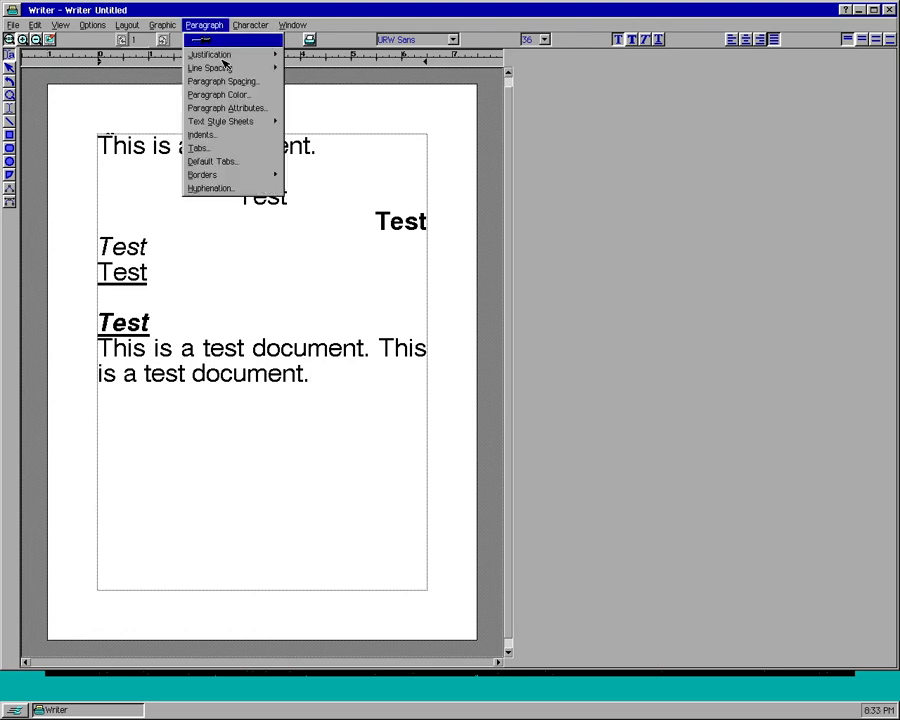
left_click(165, 278)
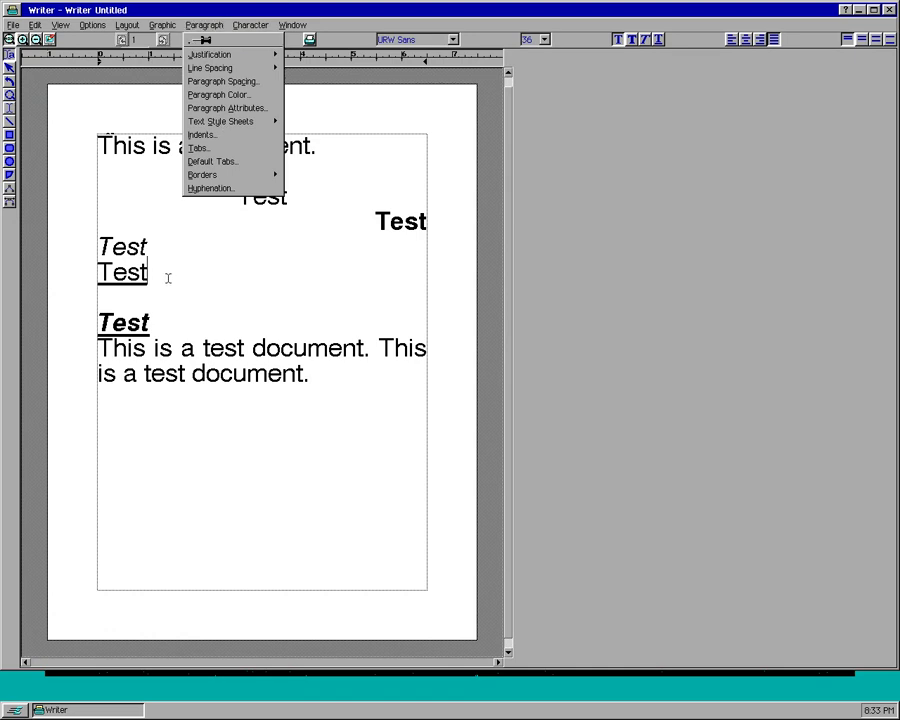
left_click_drag(318, 377, 99, 358)
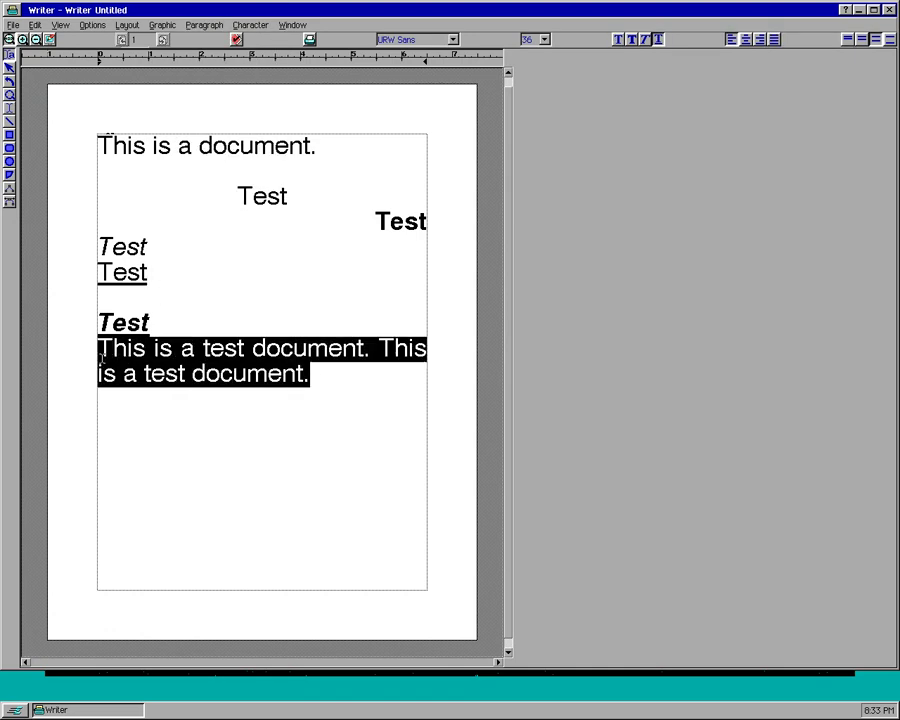
left_click(204, 27)
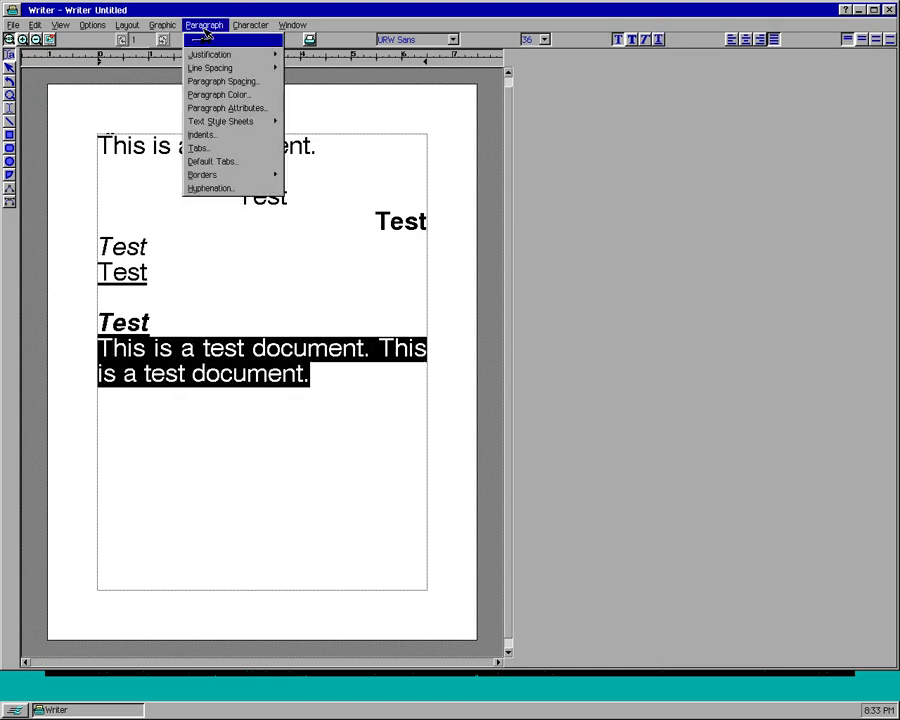
left_click(218, 94)
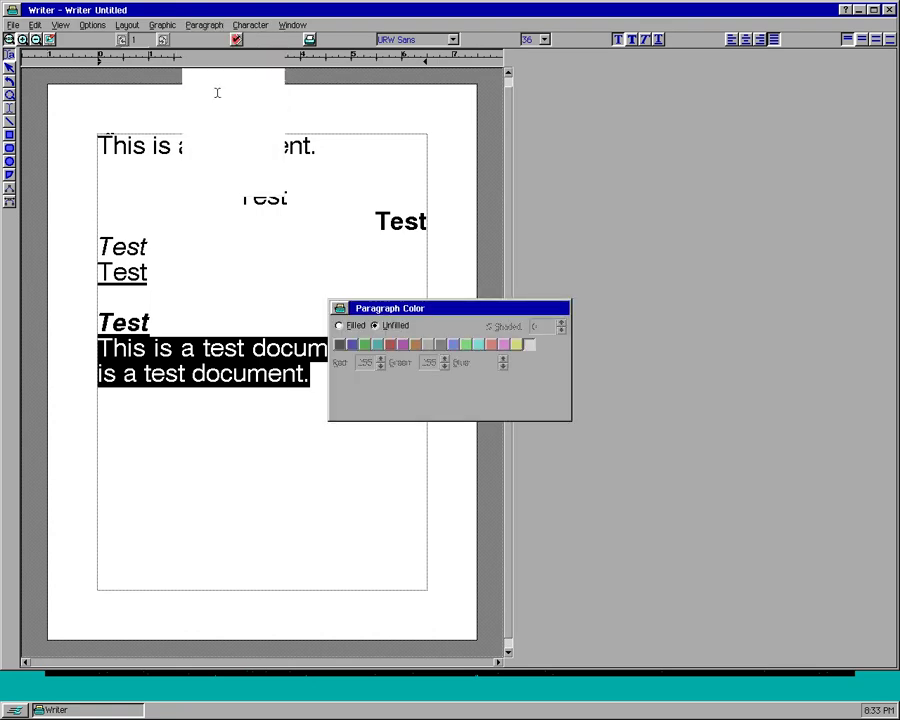
left_click(349, 327)
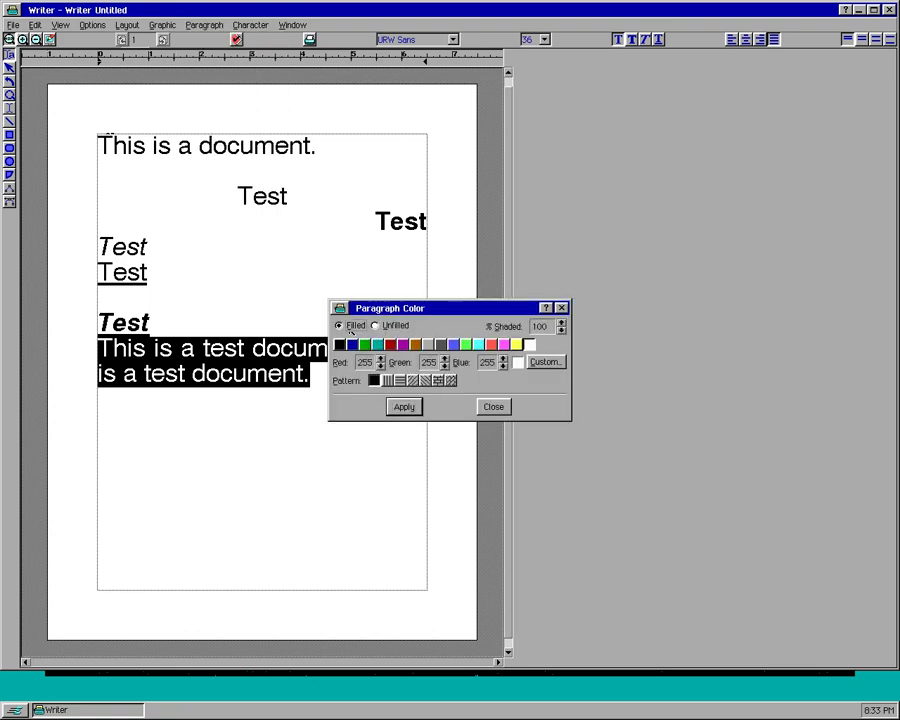
left_click(466, 344)
left_click(440, 380)
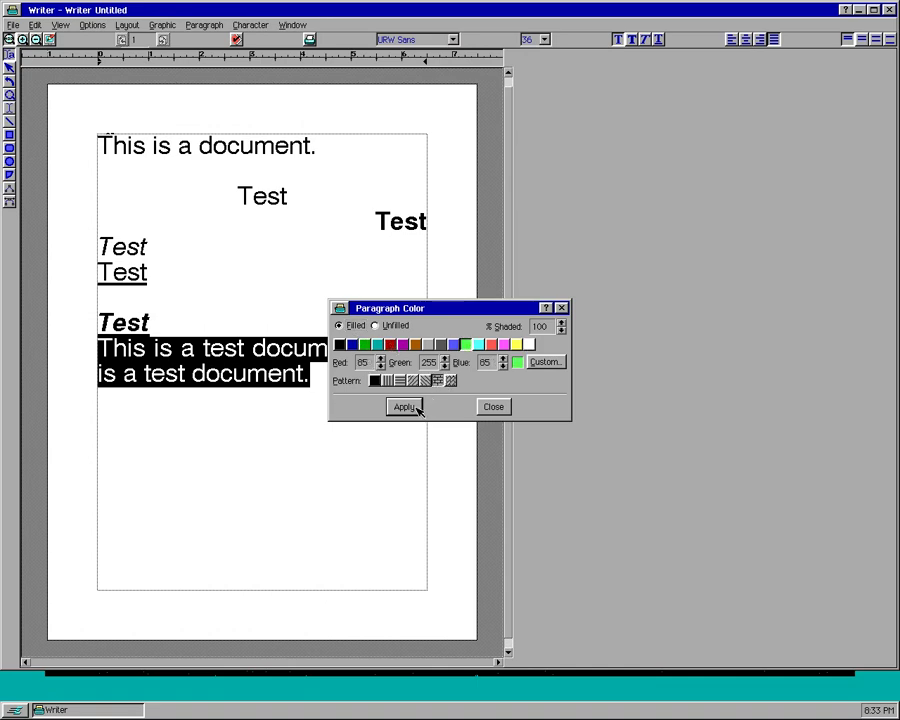
left_click(406, 406)
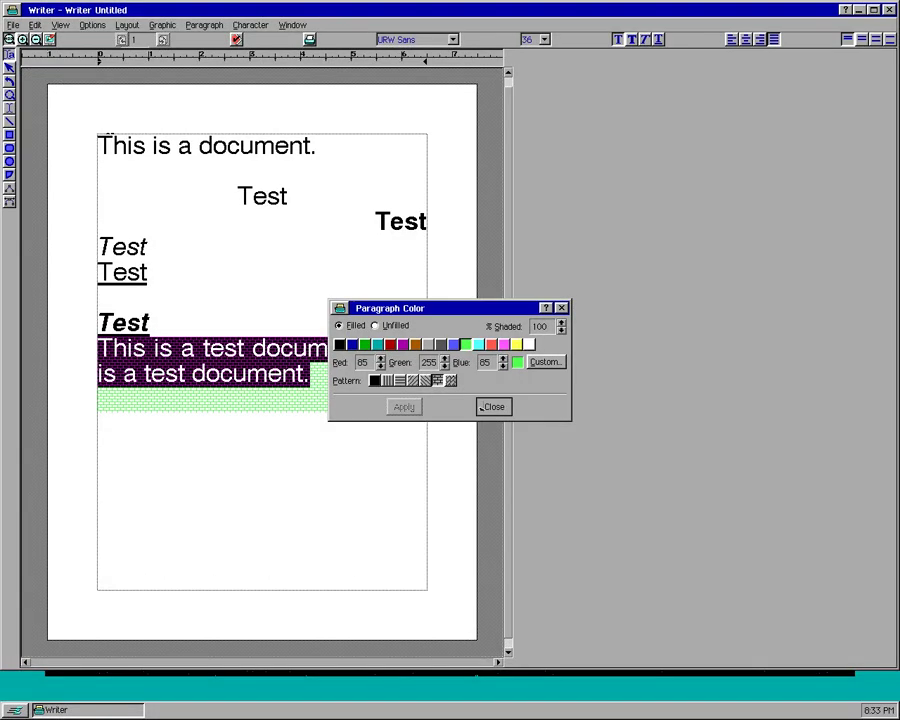
left_click(493, 406)
left_click(329, 437)
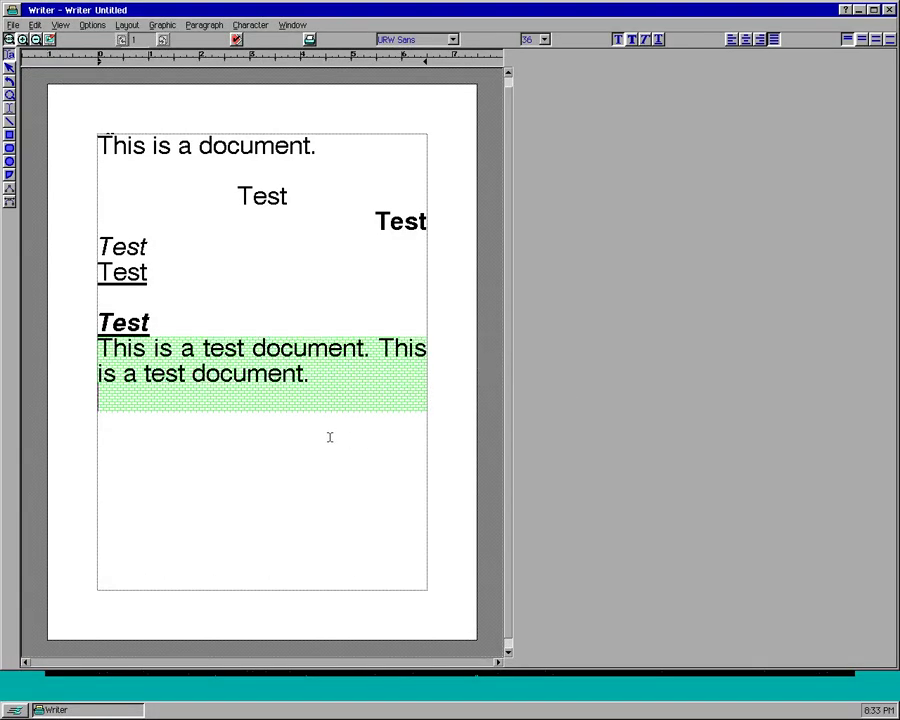
Step: Save the document in the DOCUMENT folder under the name "Testdocument"
left_click(14, 25)
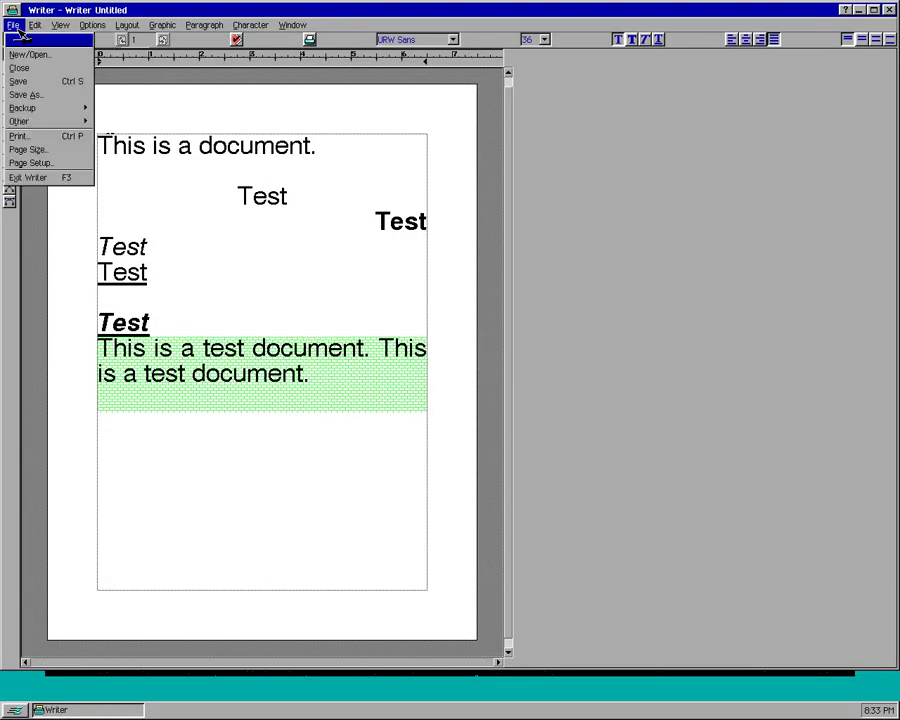
left_click(26, 94)
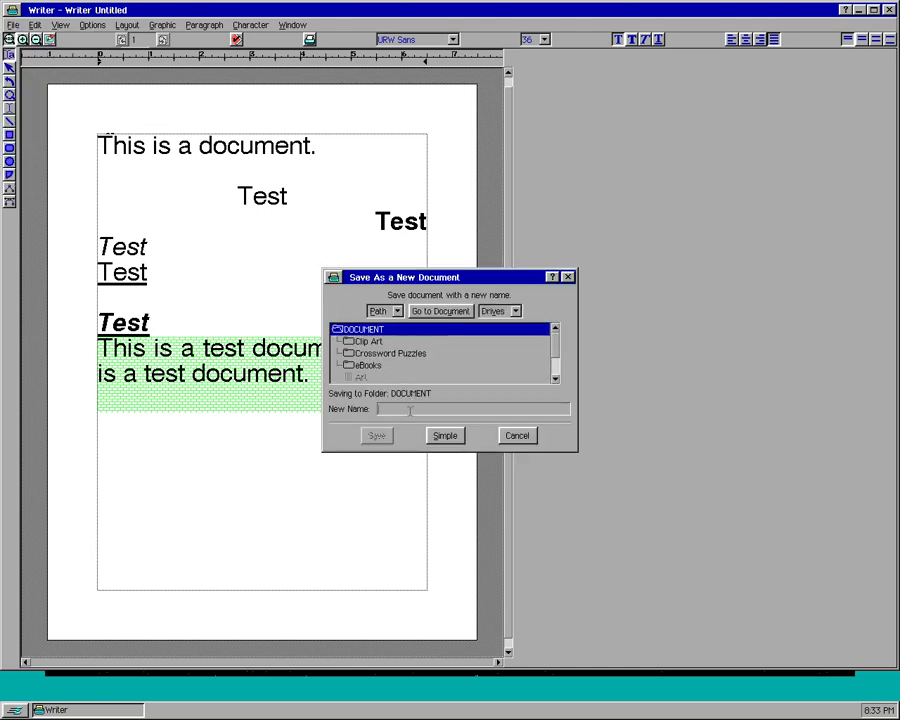
type("Test")
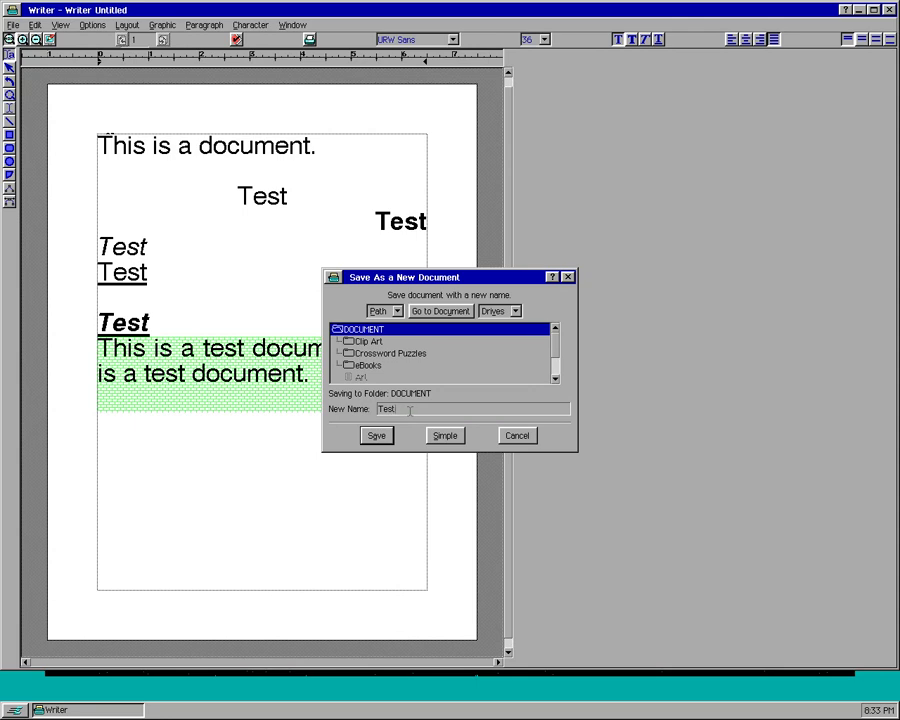
type("document")
left_click(379, 438)
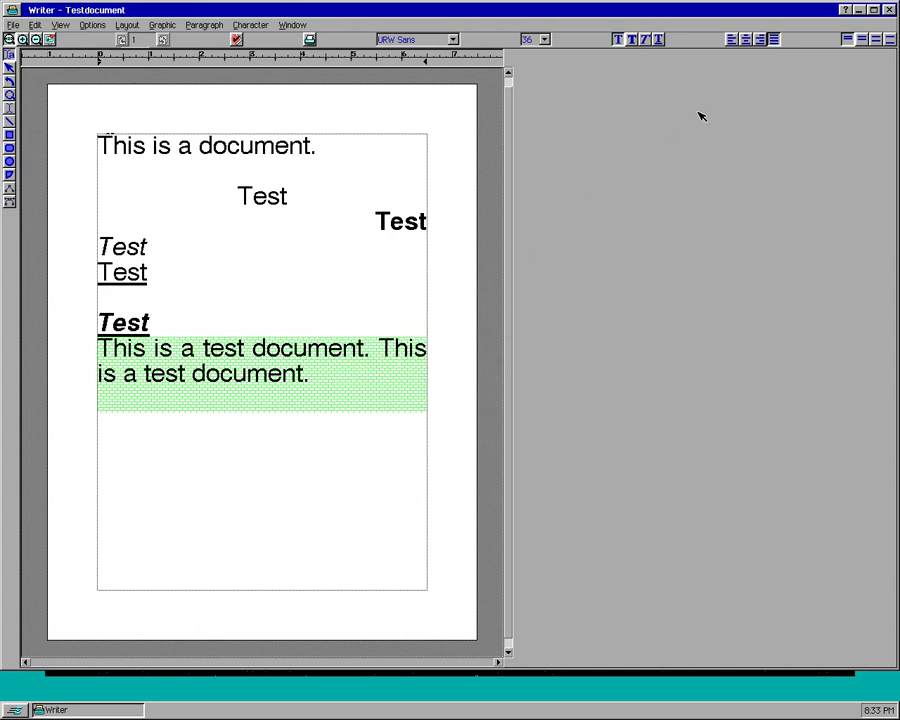
Step: Close Writer and launch Spreadsheet from the Office group of programs
left_click(888, 9)
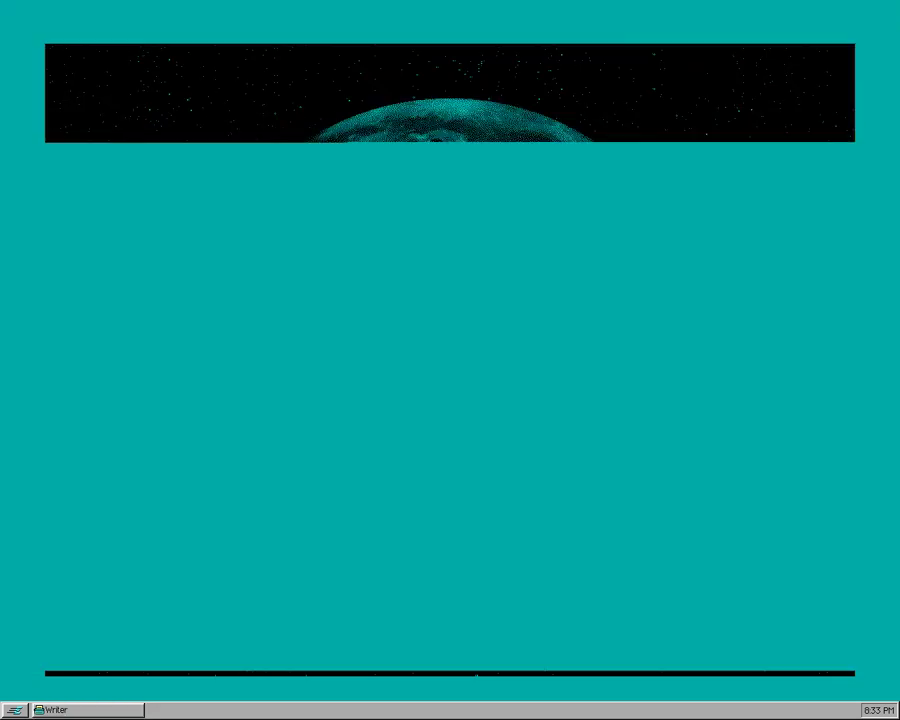
left_click(16, 709)
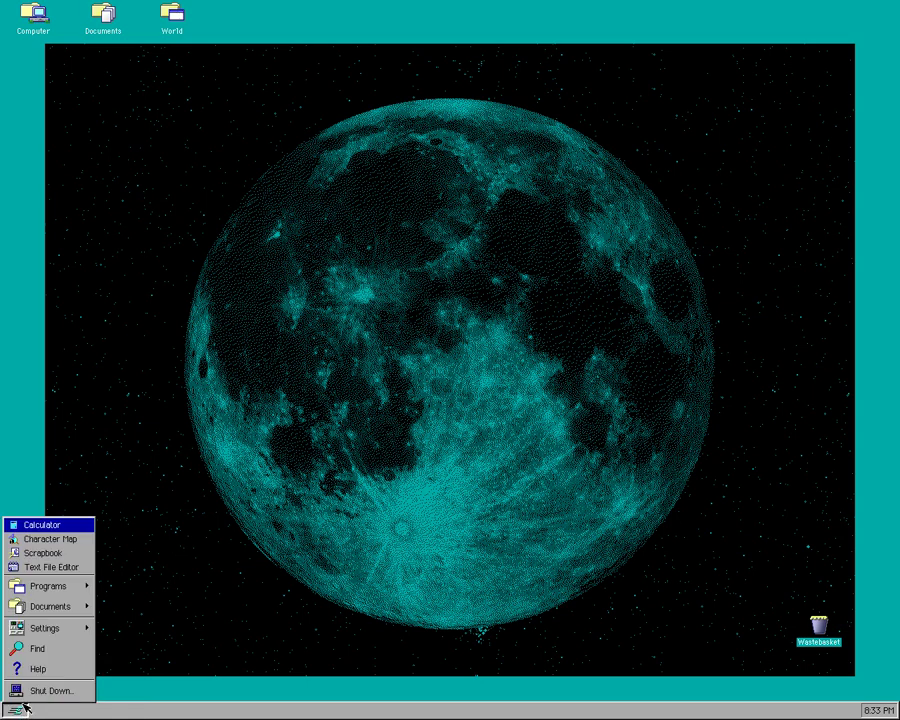
mouse_move(66, 587)
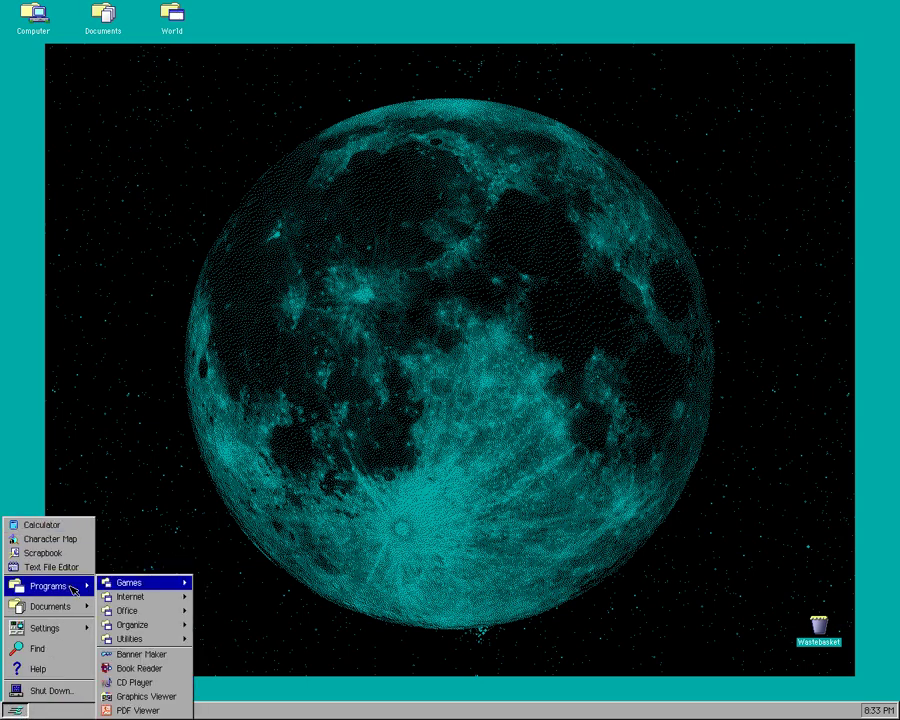
mouse_move(134, 641)
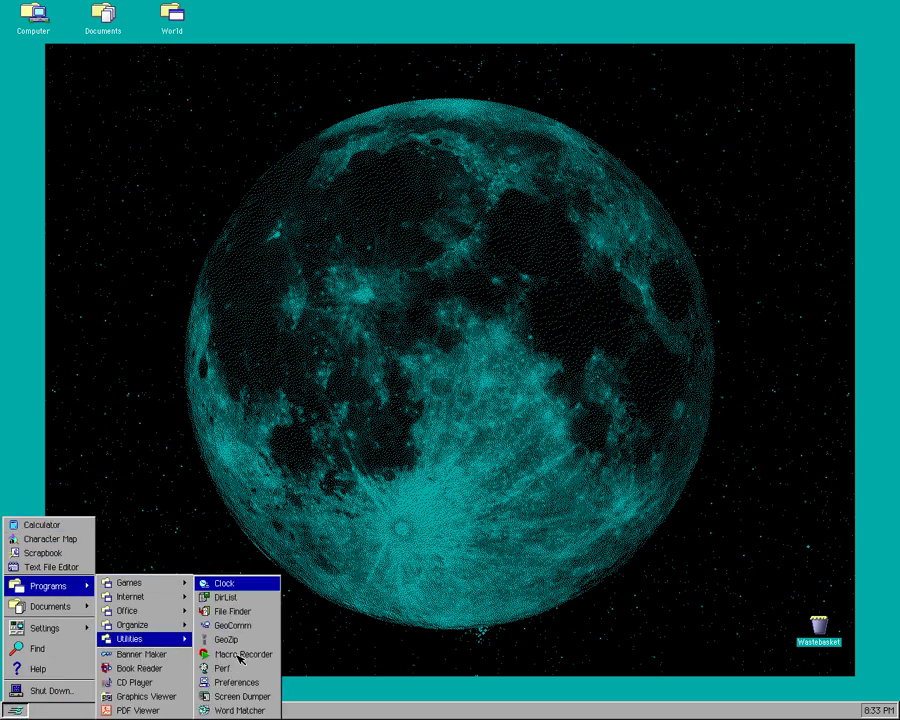
mouse_move(170, 612)
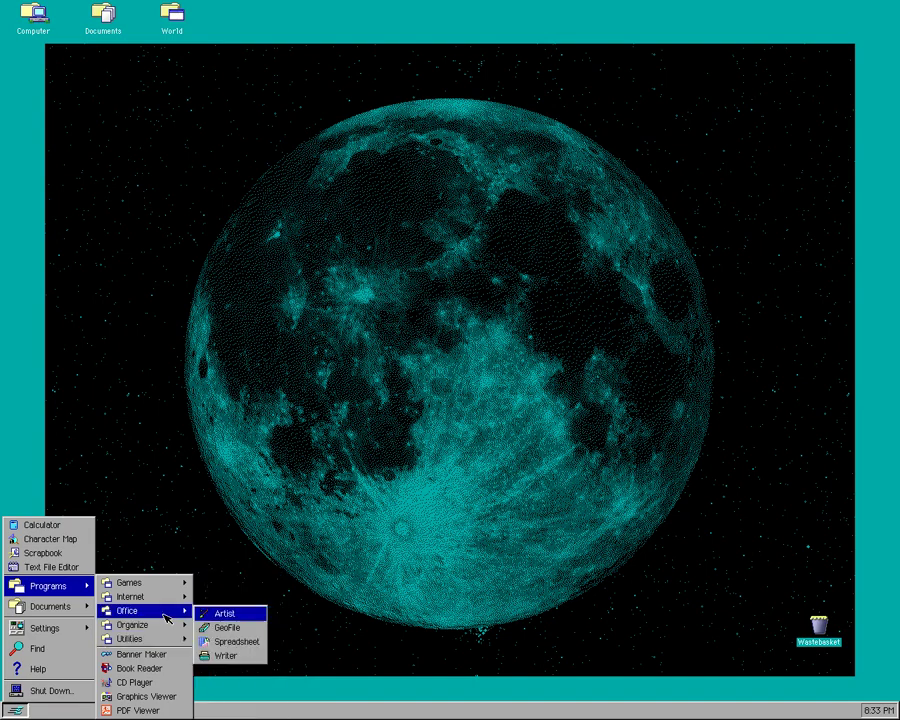
left_click(233, 642)
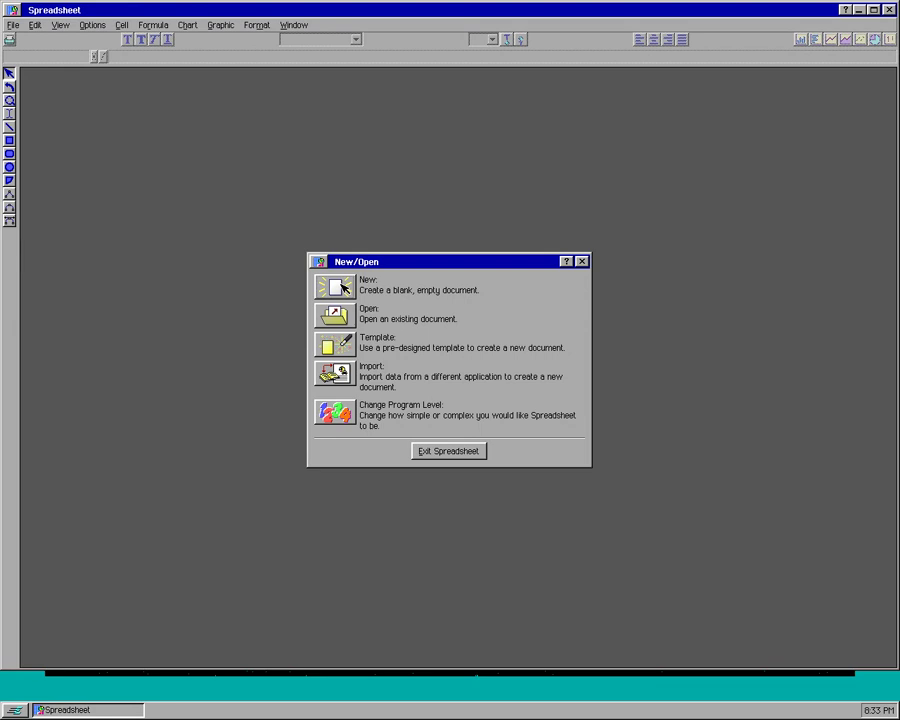
Step: Set the Spreadsheet program level to 2 and create a blank, empty document
left_click(334, 412)
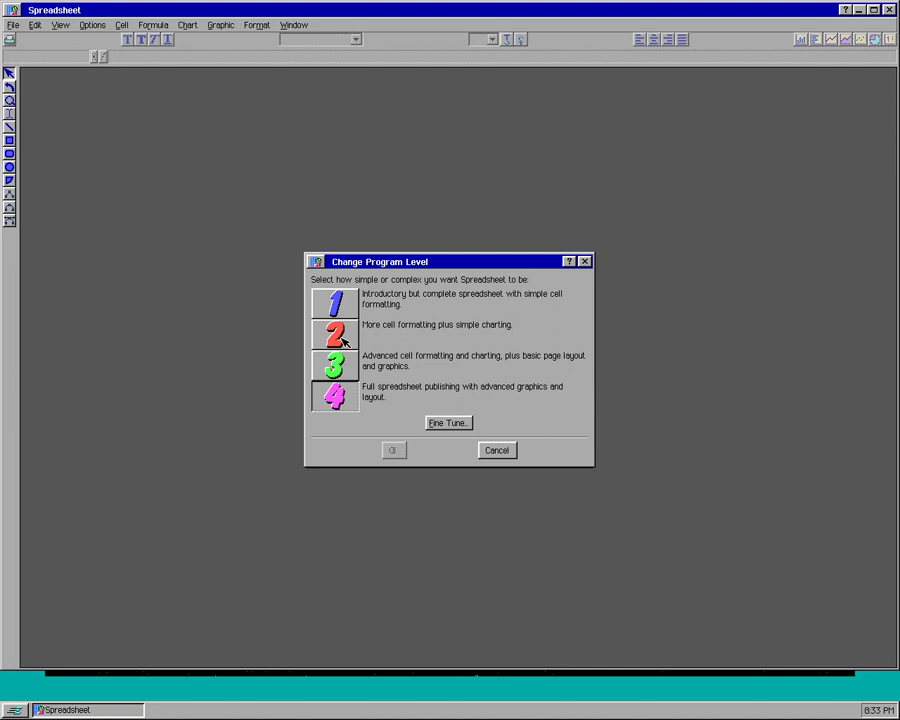
left_click(343, 341)
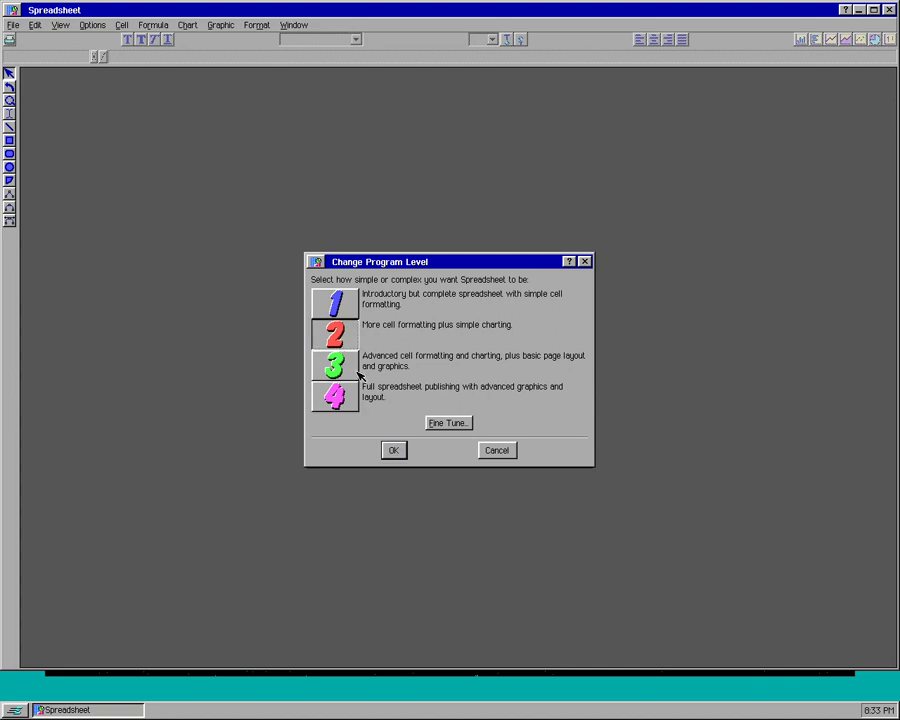
left_click(394, 450)
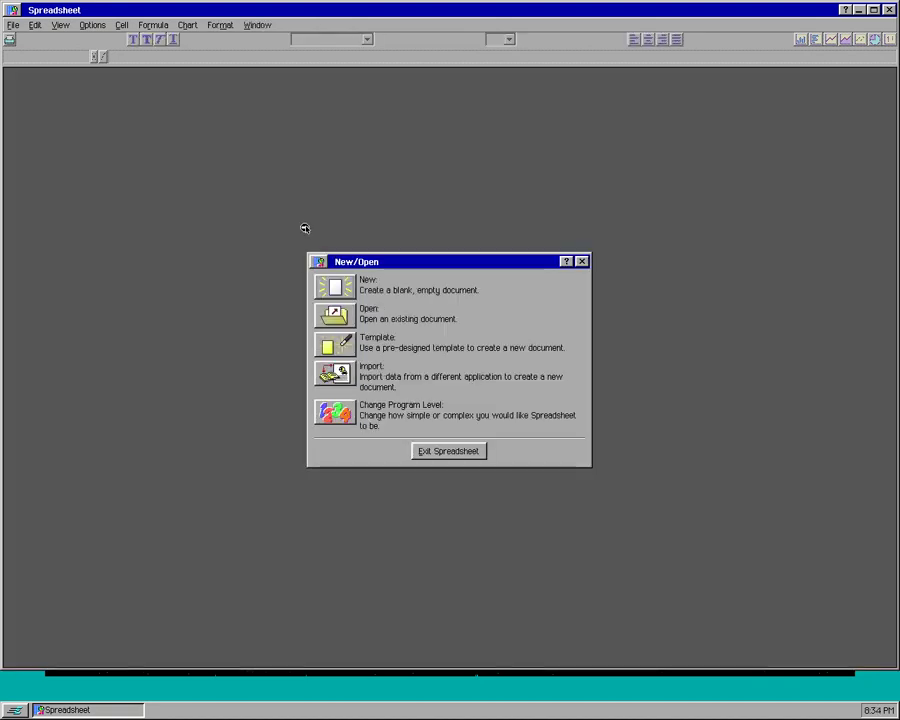
left_click(328, 282)
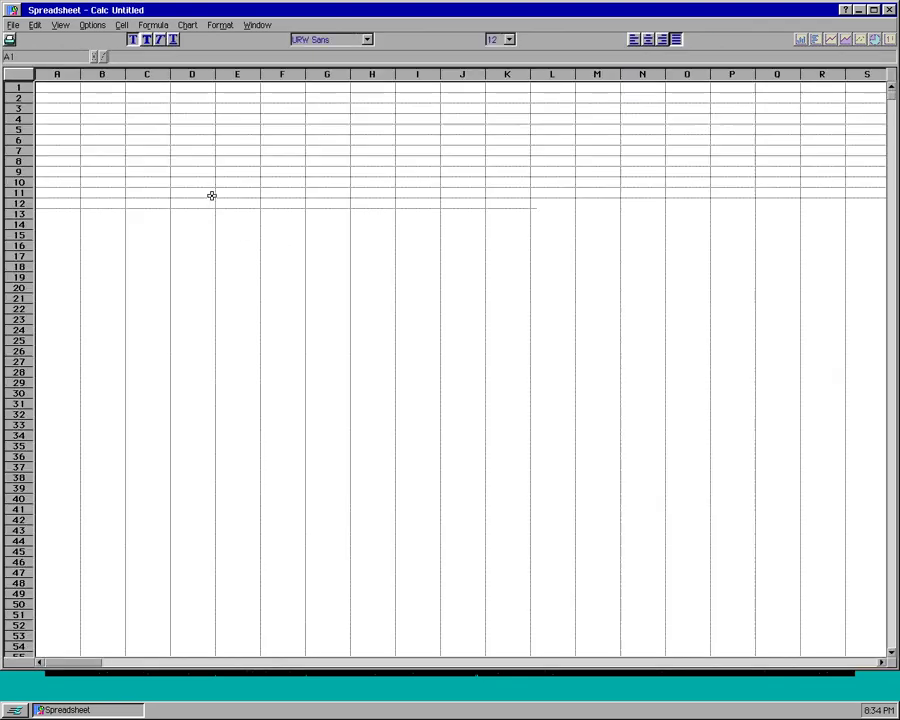
Step: Enter the column headings Value1, Value2, Sum and Average in cells B2 to E2
left_click(100, 97)
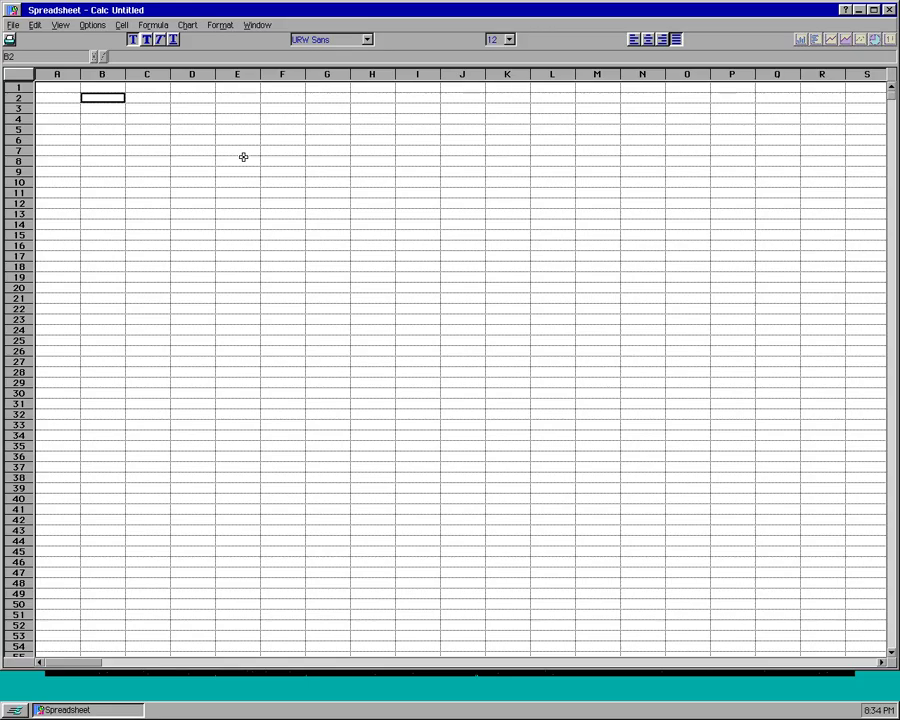
type("Value1")
left_click(101, 56)
left_click(133, 97)
type("Va")
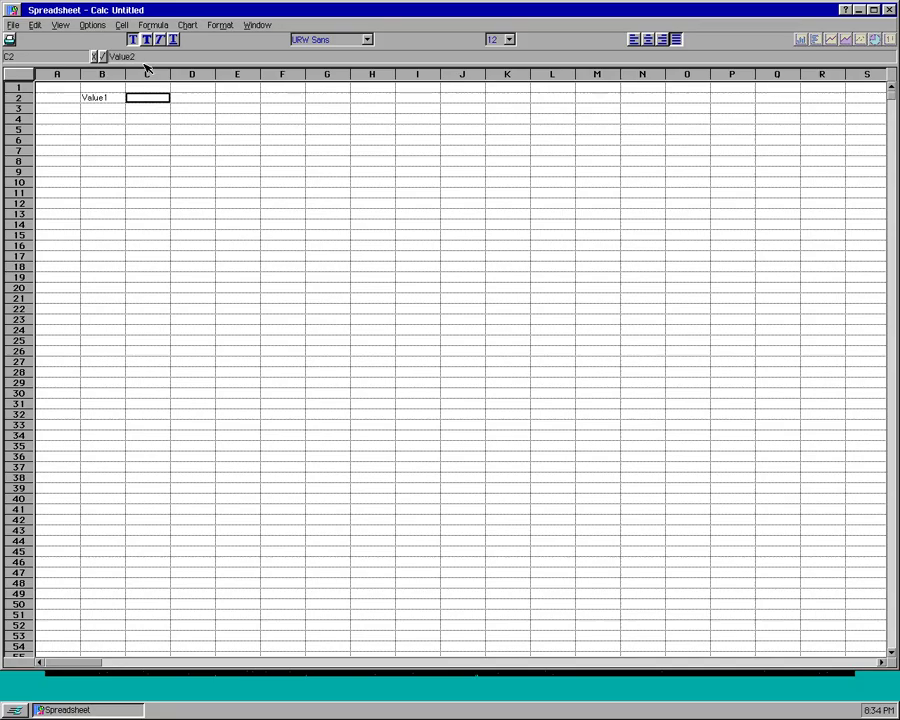
left_click(190, 99)
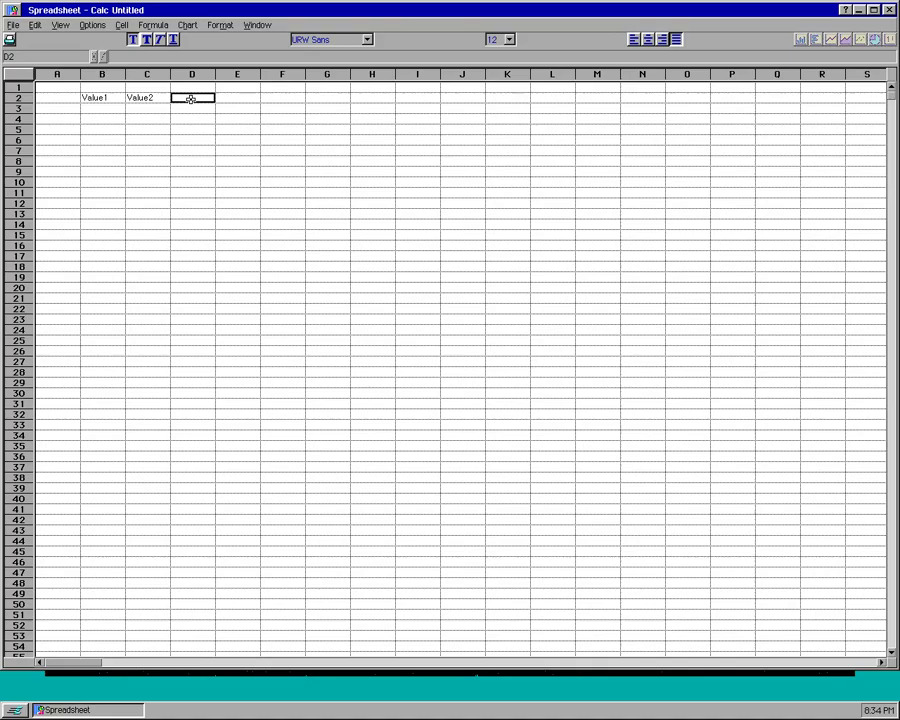
type("Sum")
key("Return")
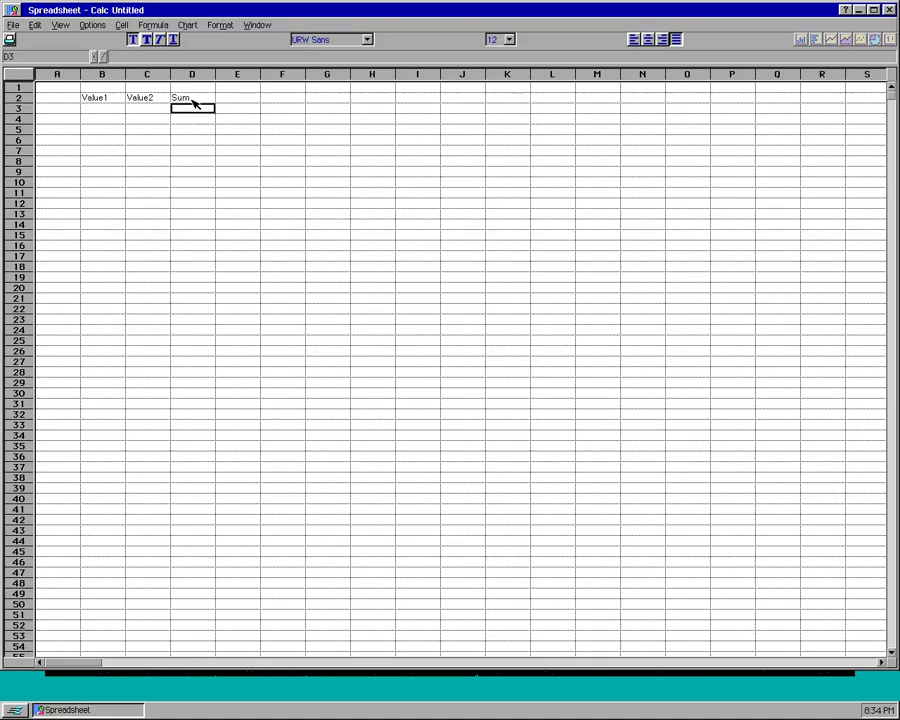
left_click(235, 97)
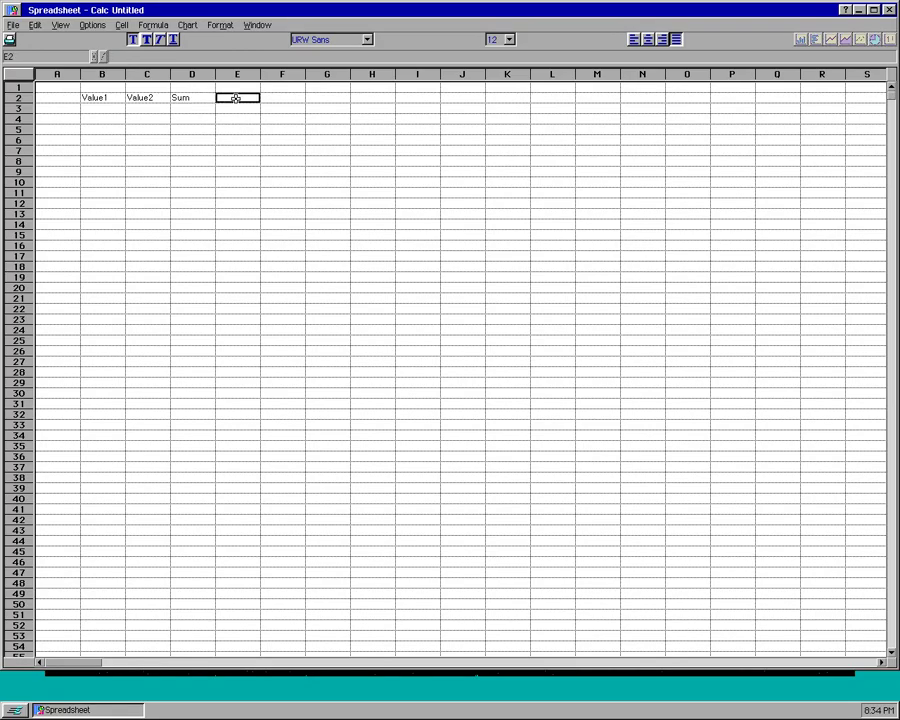
type("Average")
key("Return")
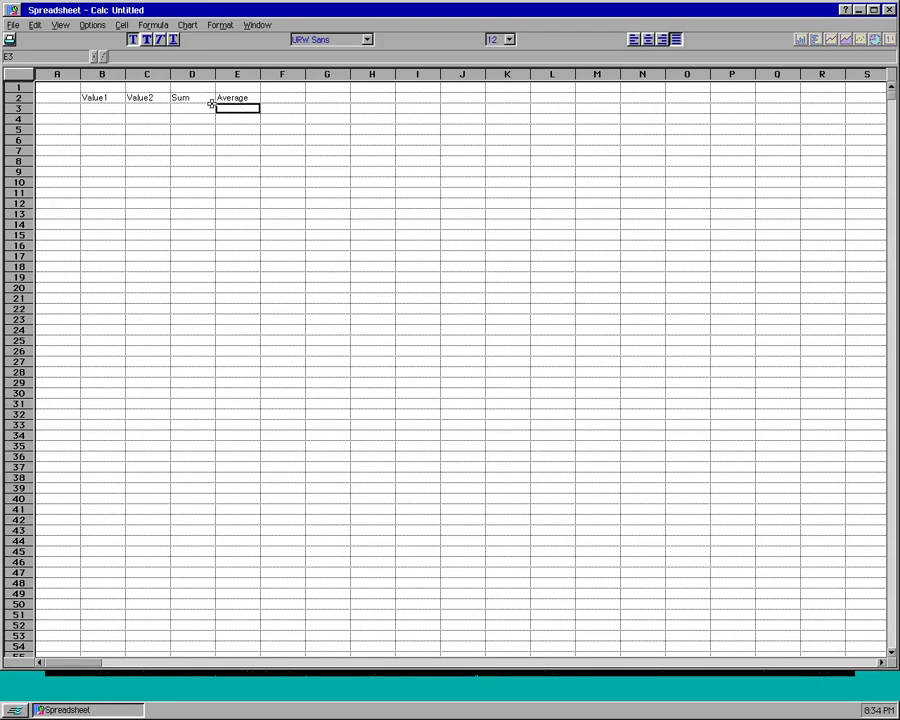
Step: Enter the numbers 123, 456 and 789 in cells B3 to B5 under the Value1 heading
left_click(101, 108)
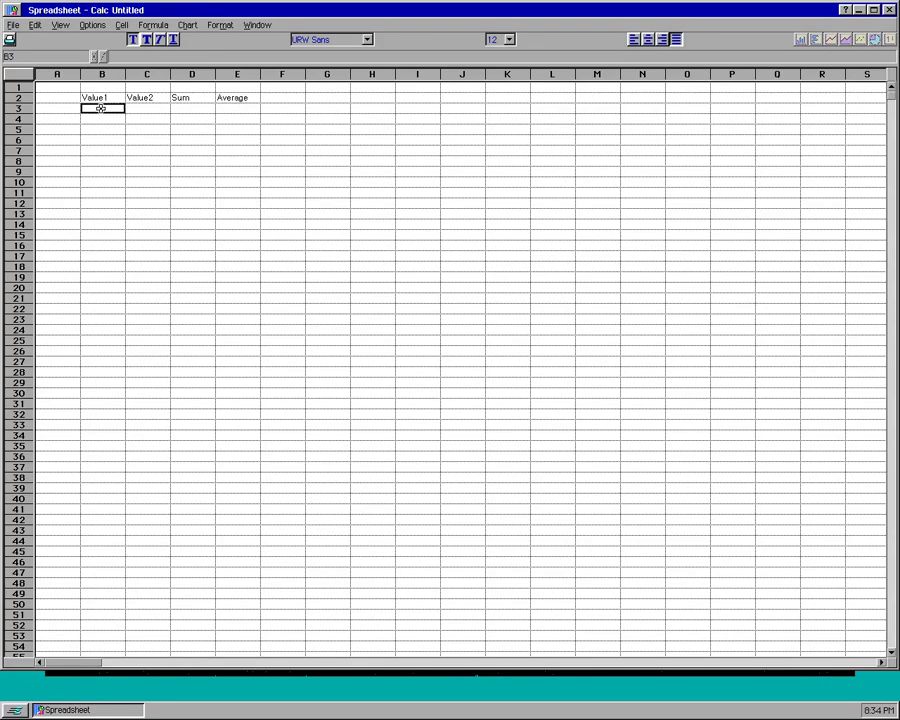
key("Right")
key("Right")
key("Right")
key("Left")
key("Left")
key("Left")
type("123")
key("Return")
type("456")
key("Return")
type("7")
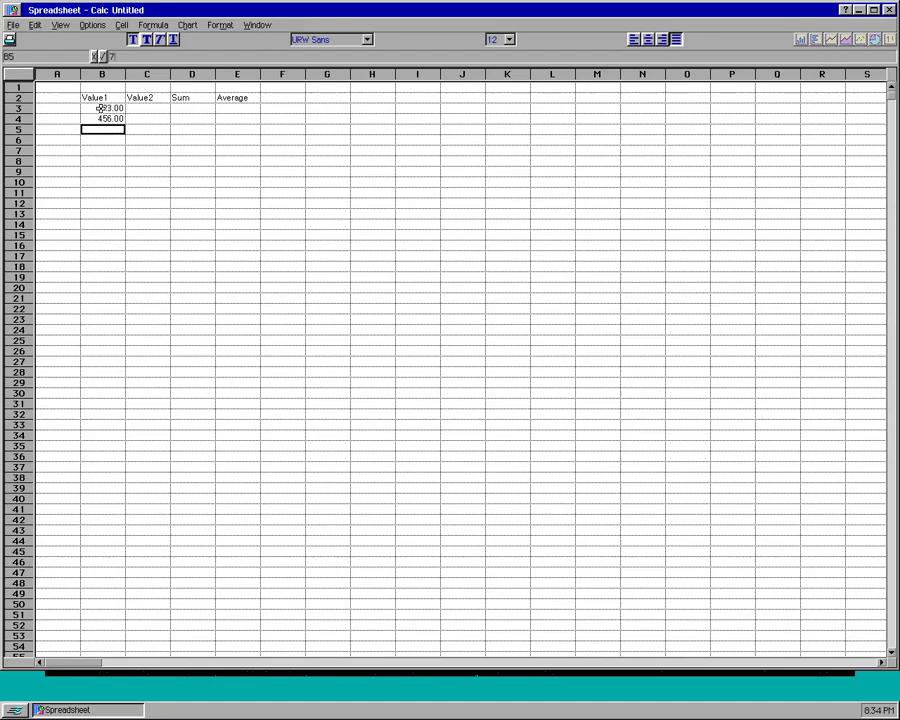
type("89")
key("Right")
Step: Enter the numbers 1, 2 and 3 in cells C3 to C5 under the Value2 heading
key("Up")
key("Up")
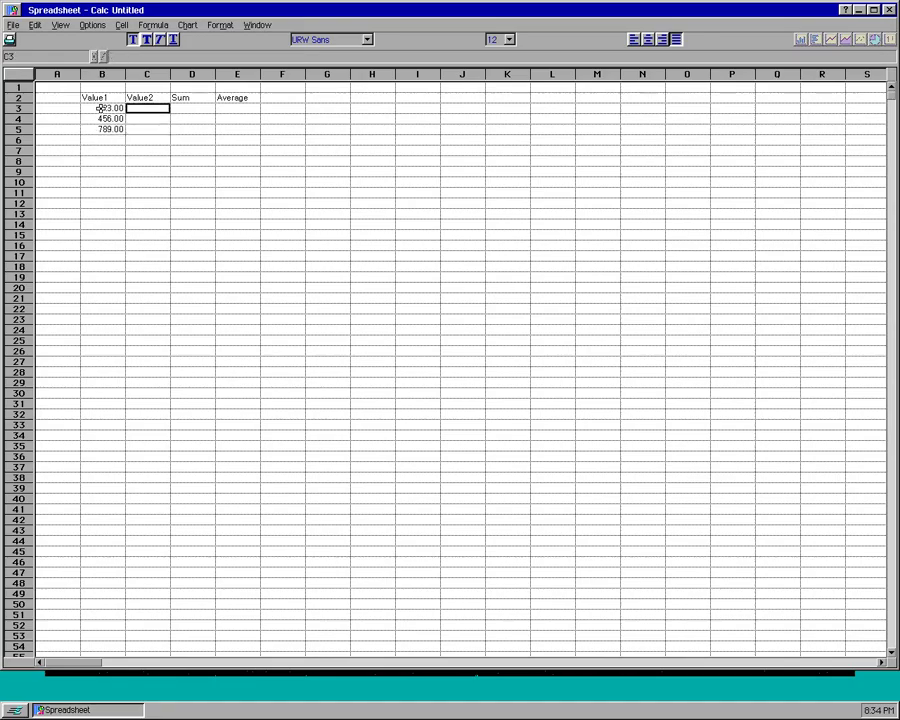
type("1")
key("Return")
type("2")
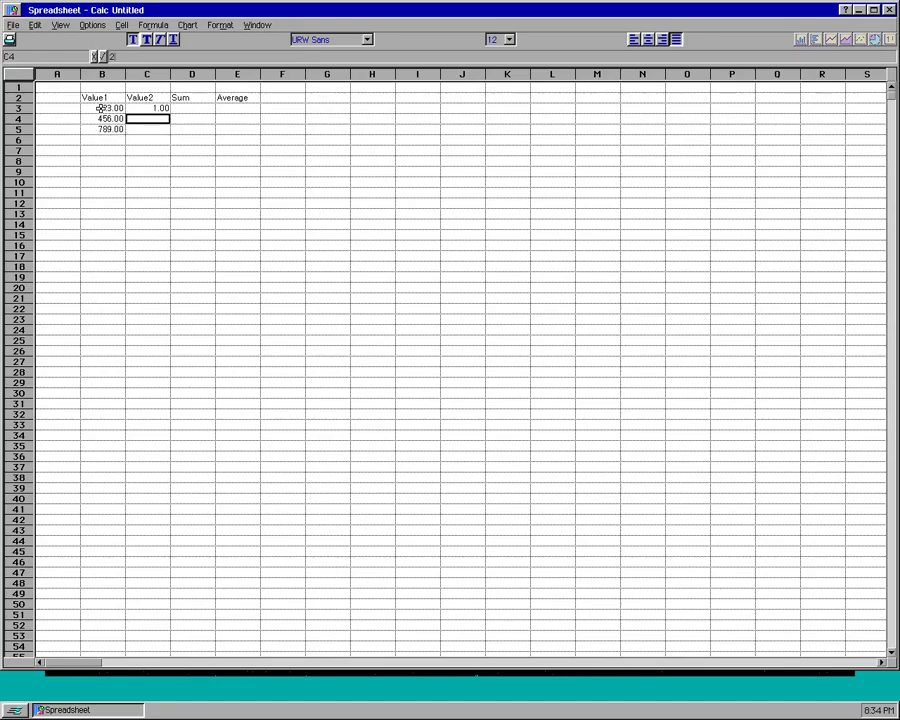
key("Return")
type("3")
key("Right")
Step: Enter the values 0.1, 0.2 and 0.3 in cells D3 to D5 under the Sum heading
key("Up")
key("Up")
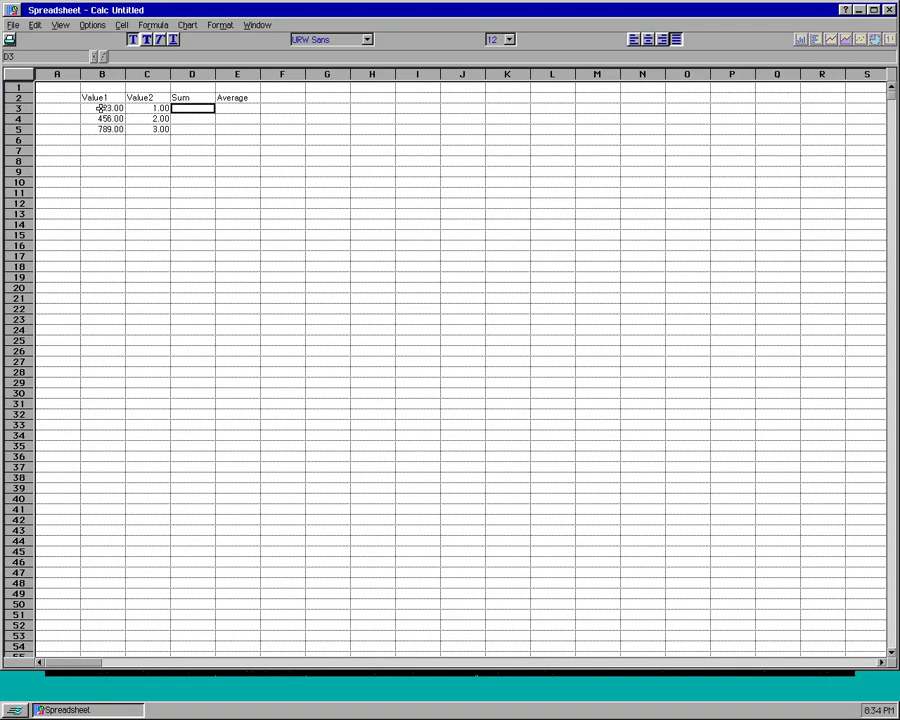
key("F2")
type("1")
key("Return")
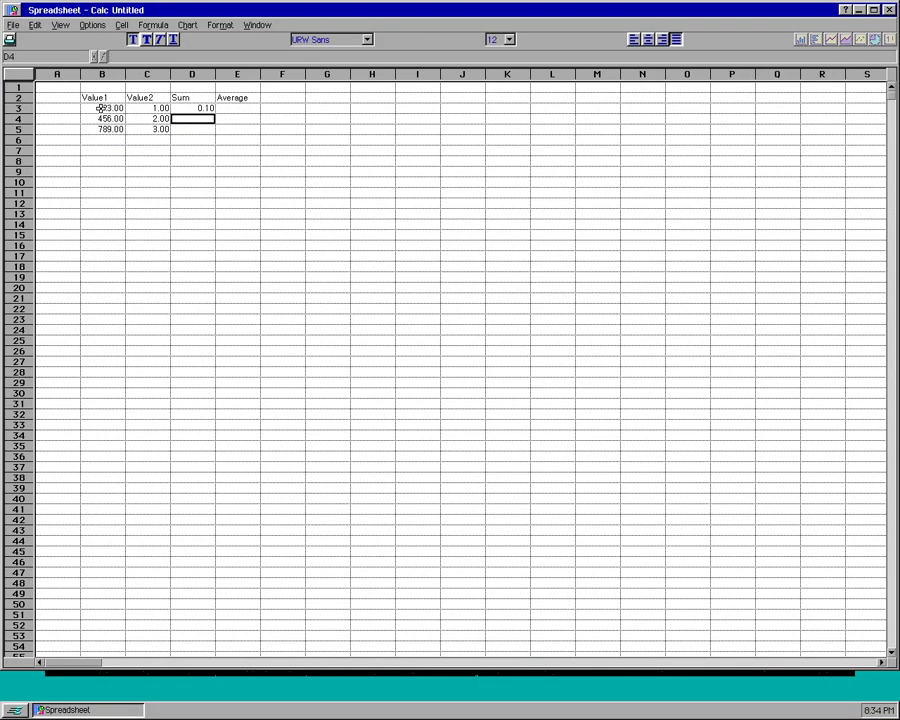
type("2")
key("Return")
type("3")
key("Return")
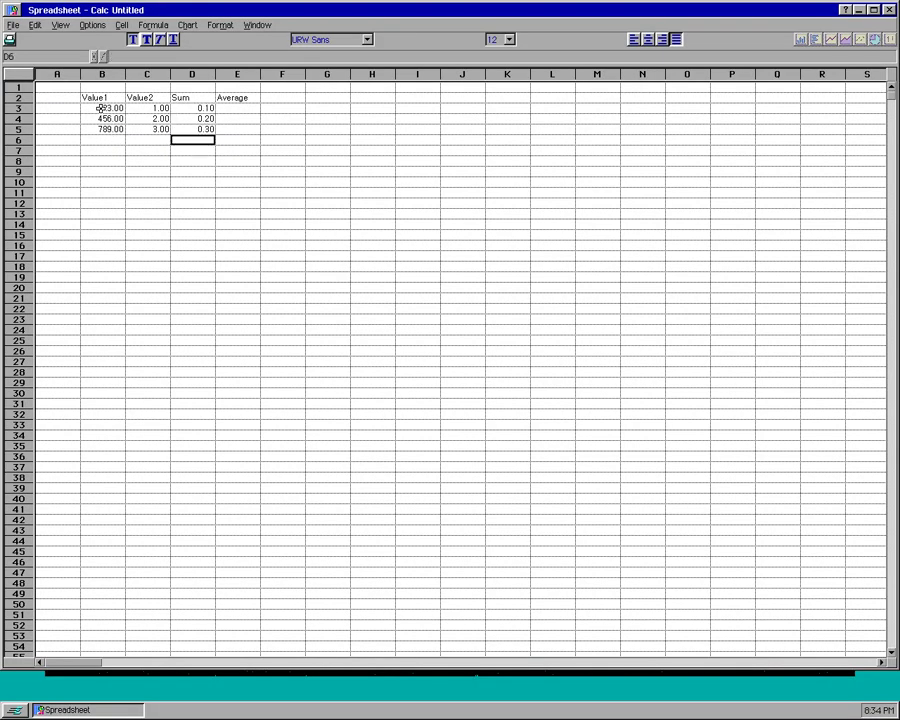
Step: Delete the three values from cells D3 to D5 under the Sum heading
key("Right")
key("Left")
key("Up")
key("Up")
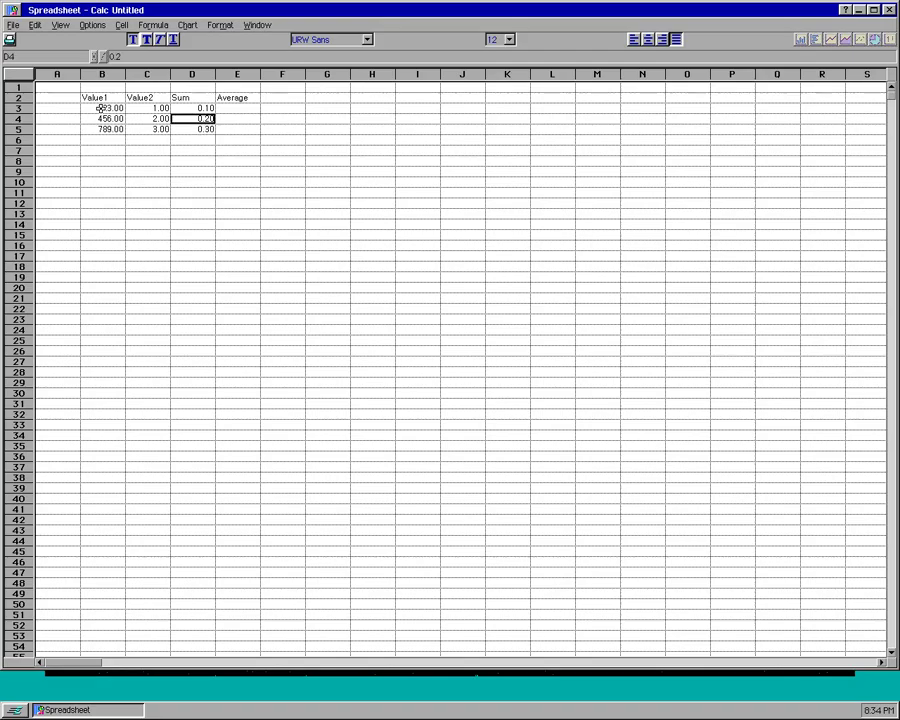
key("Up")
key("Delete")
key("Down")
key("Delete")
key("Down")
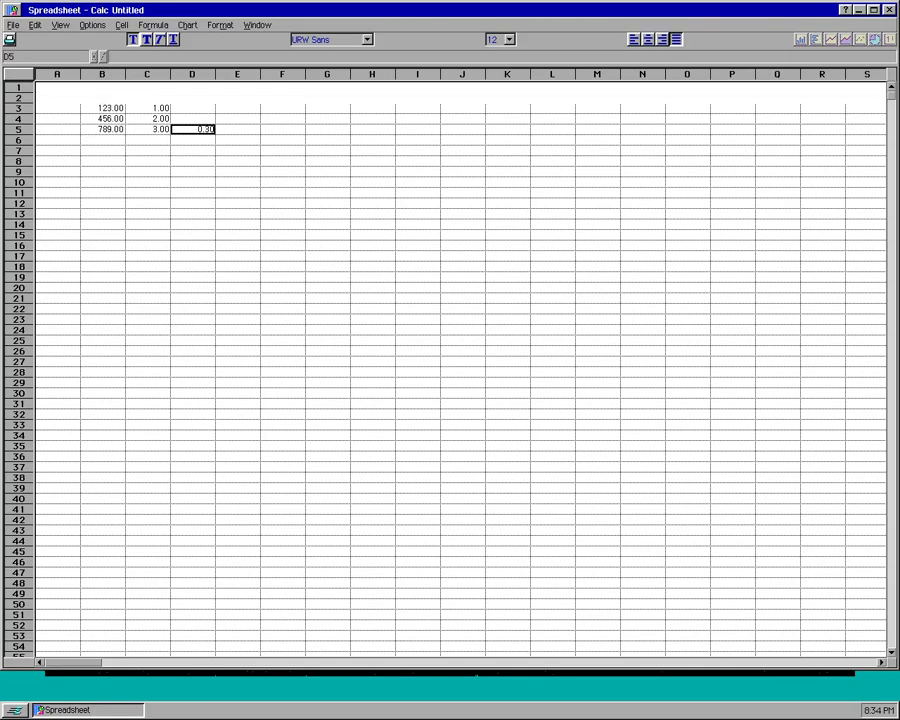
key("Delete")
Step: Add a fourth row of values with 0.1 in cell B6 and 0.2 in cell C6
key("Down")
key("Left")
key("Left")
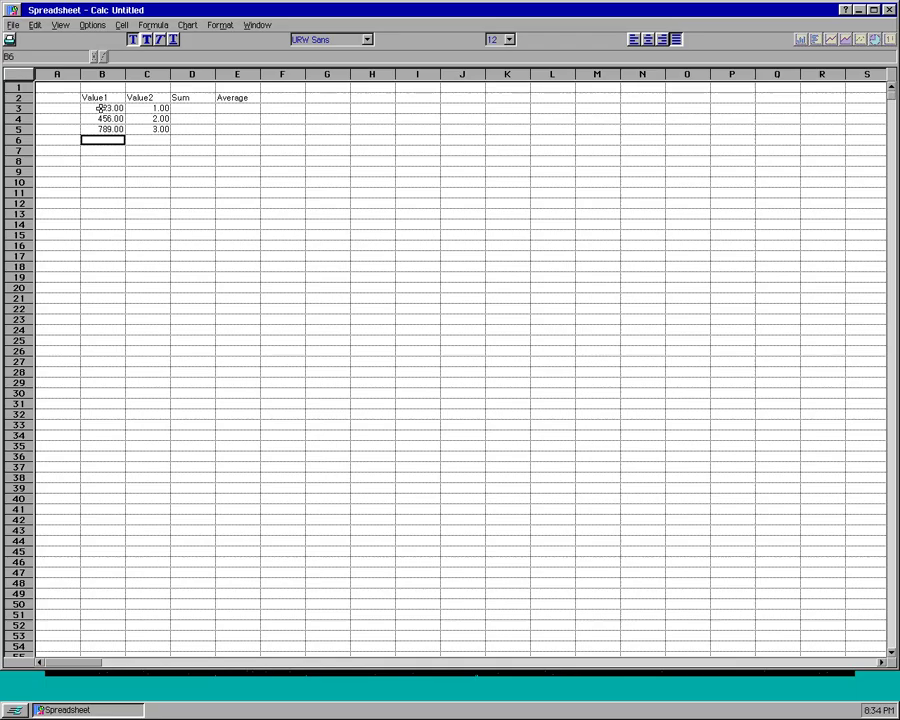
type("0.1")
key("Tab")
type("0.2")
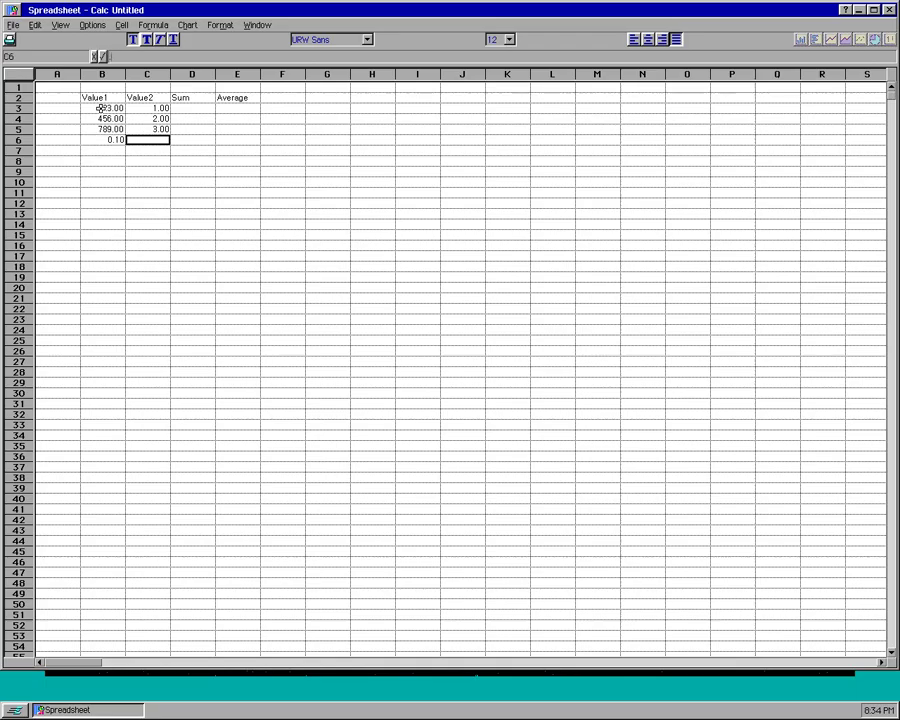
key("Tab")
Step: Select the first empty cell under the Sum heading, D3
key("Down")
key("Left")
key("Left")
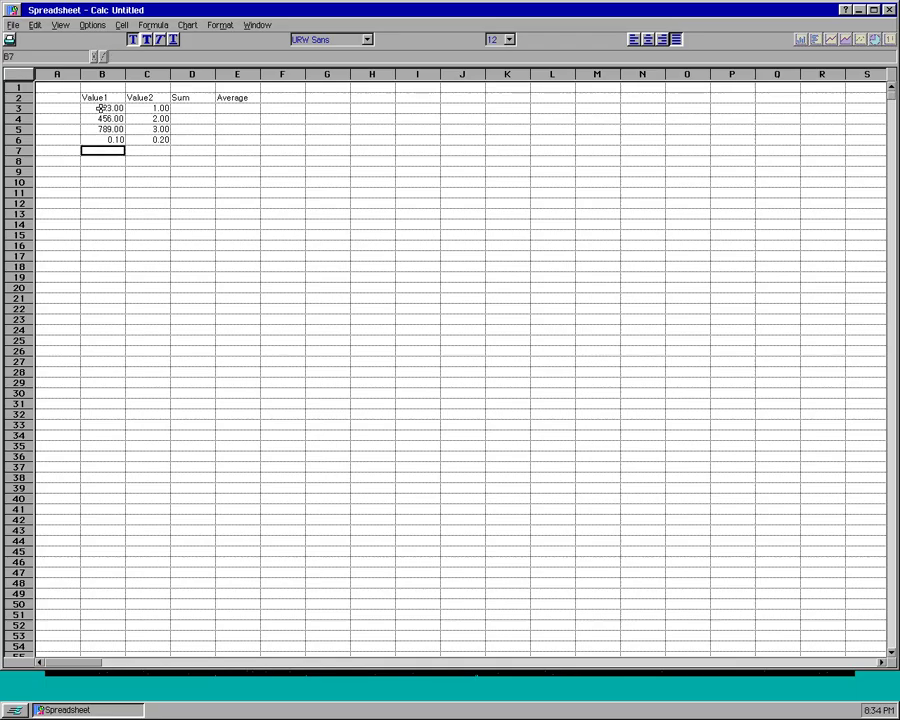
key("Up")
key("Right")
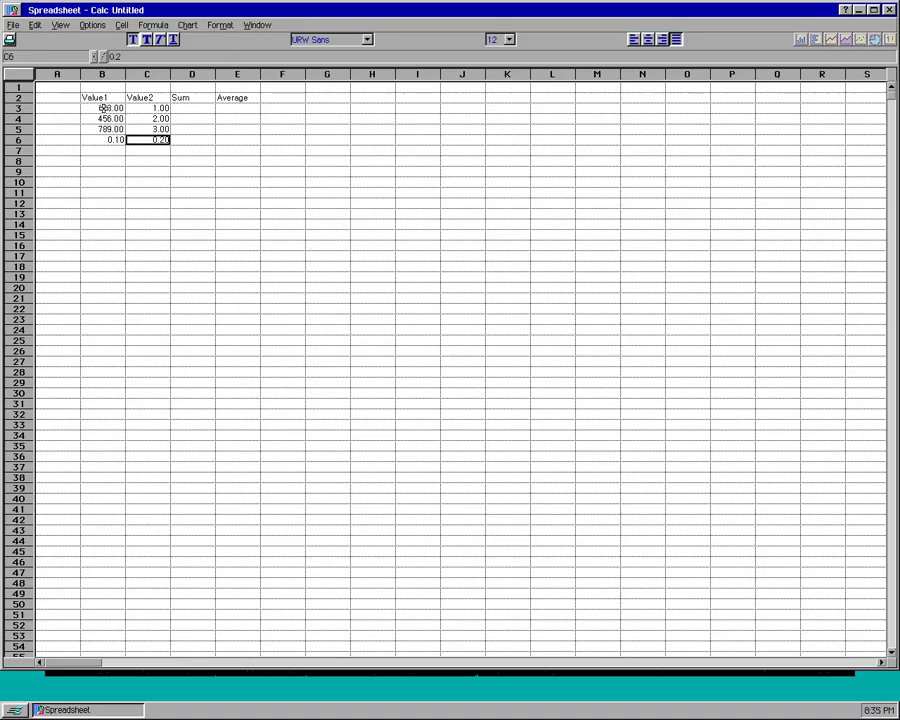
key("Up")
key("Right")
key("Up")
key("Up")
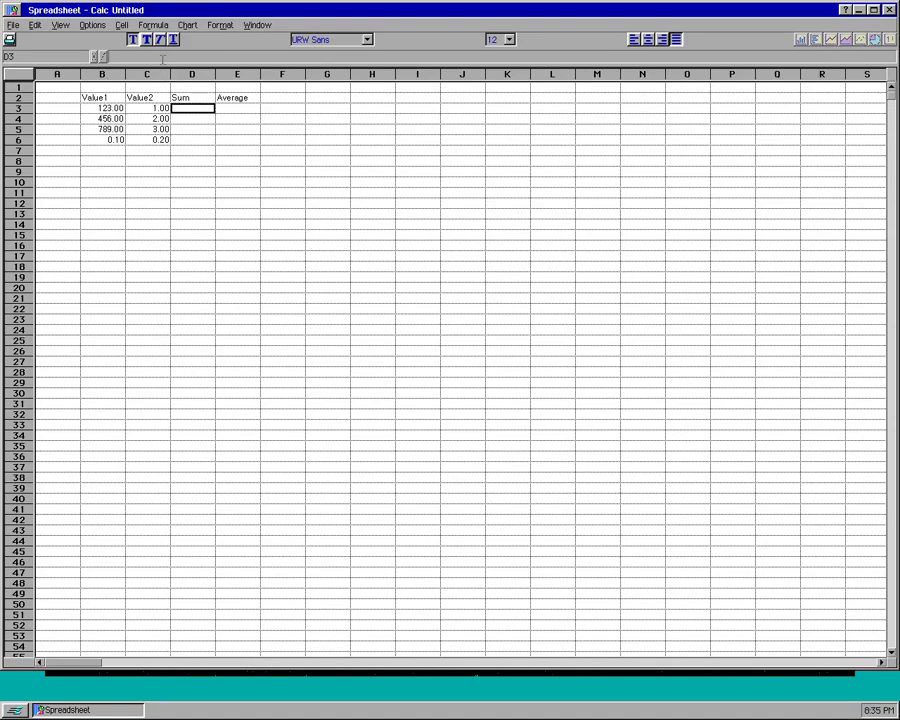
Step: Maximize the Spreadsheet window and zoom in on the sheet by one level
left_click(873, 10)
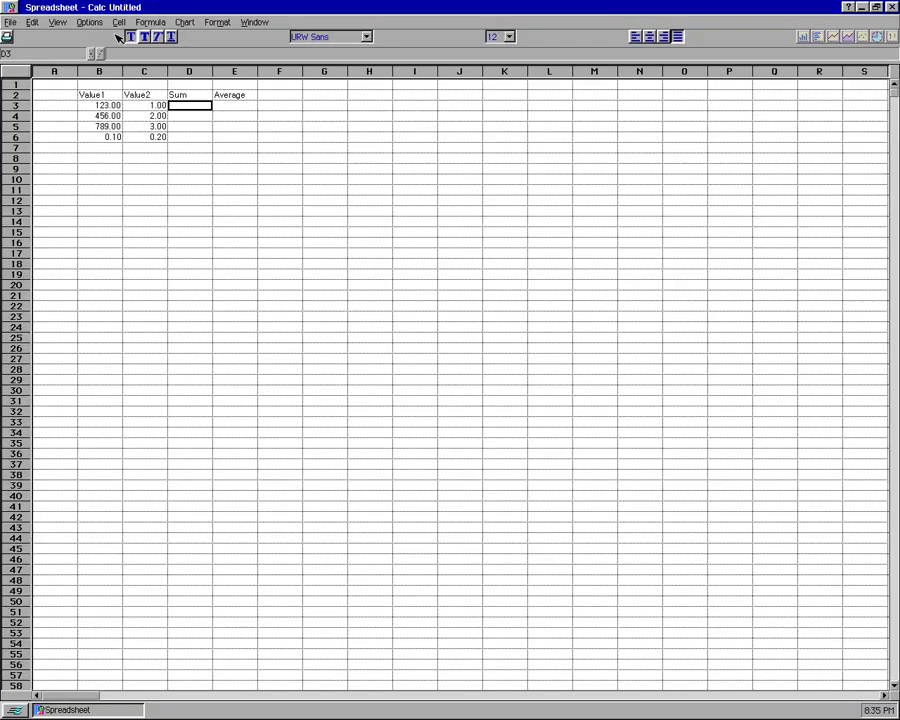
left_click(214, 22)
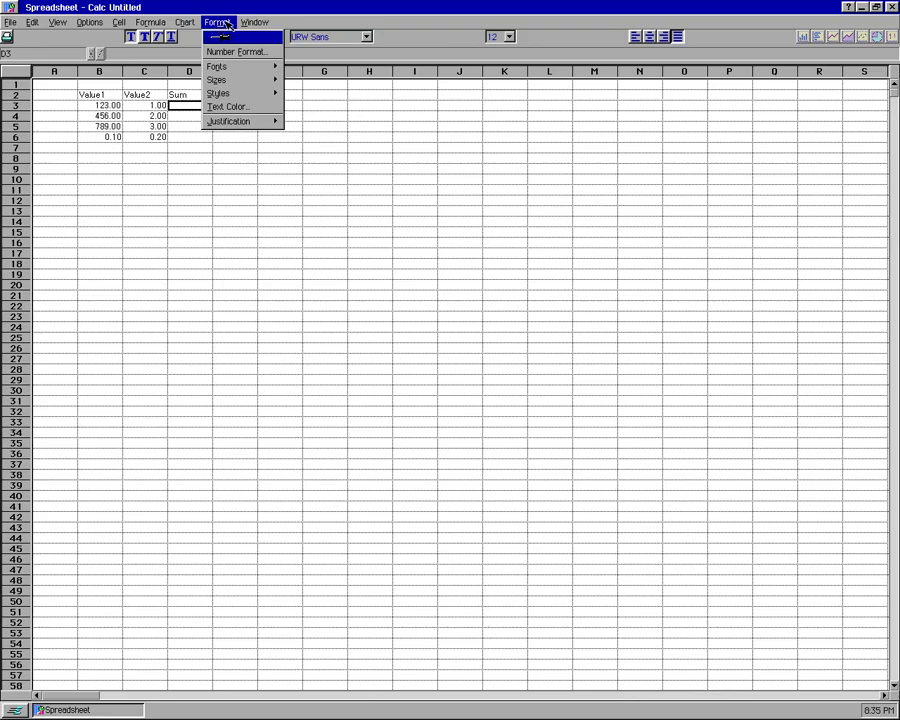
left_click(250, 22)
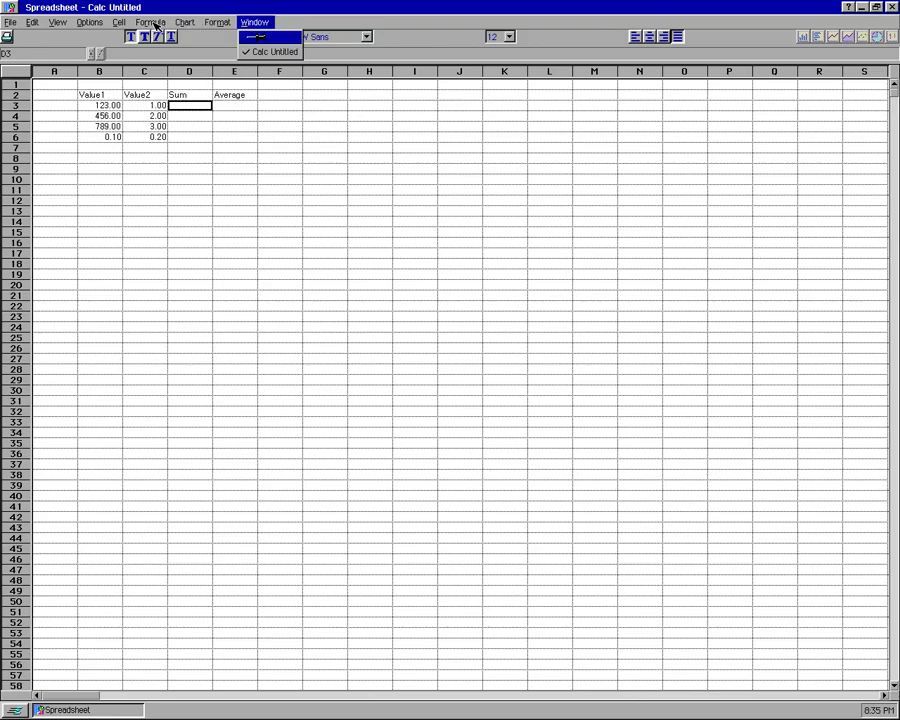
left_click(58, 22)
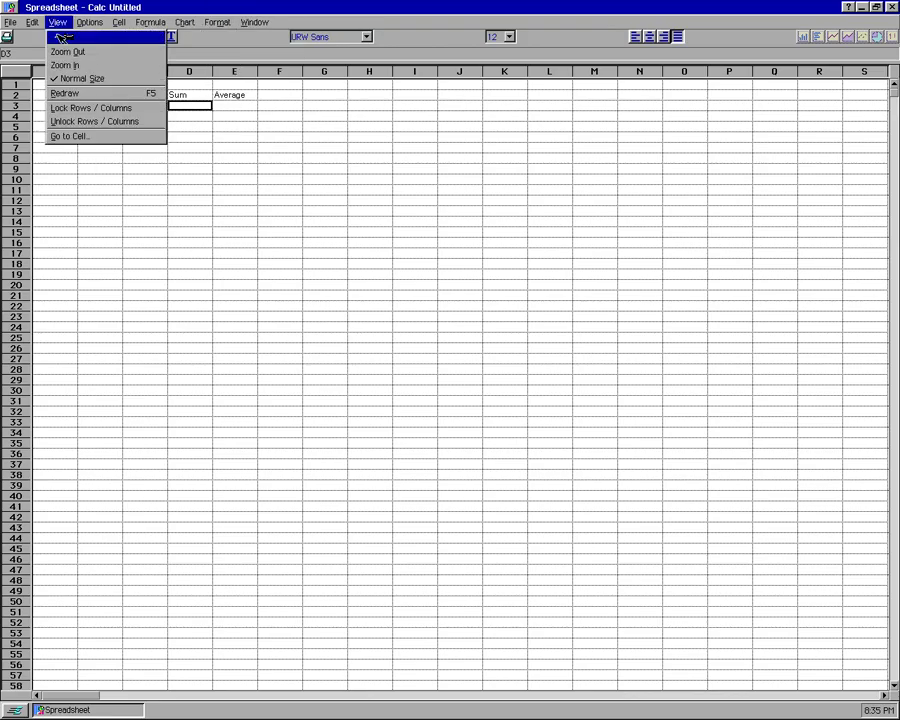
left_click(72, 65)
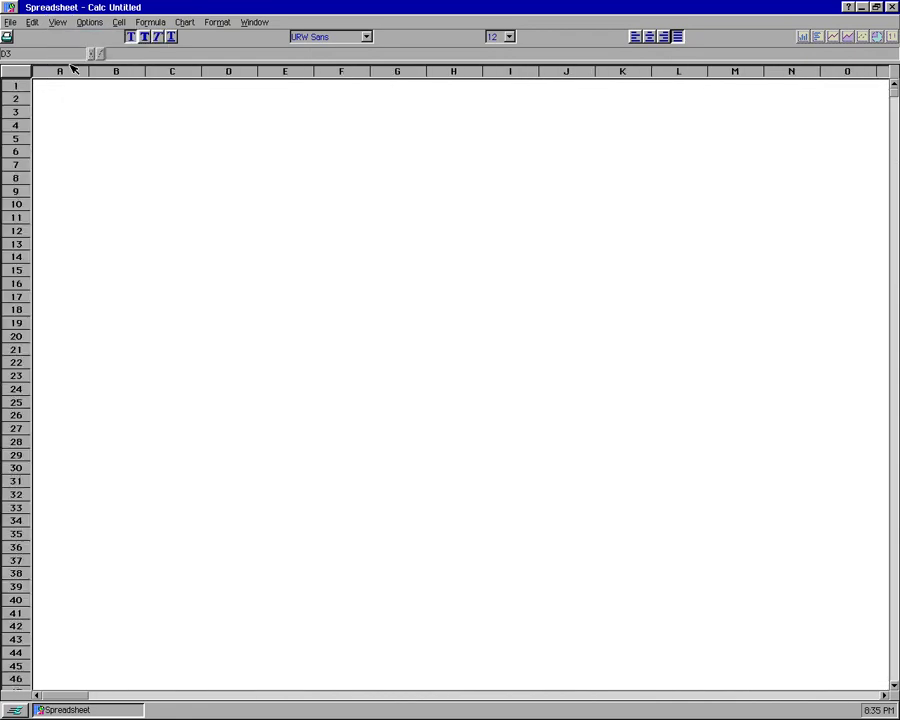
Step: Enlarge the worksheet view to the maximum zoom level
left_click(50, 21)
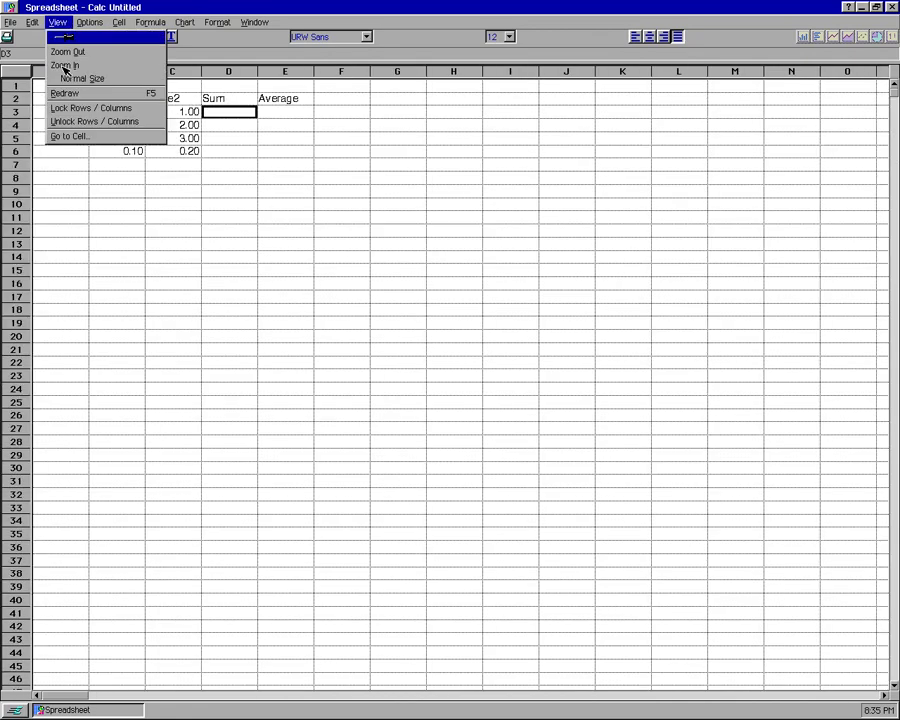
left_click(61, 65)
left_click(58, 22)
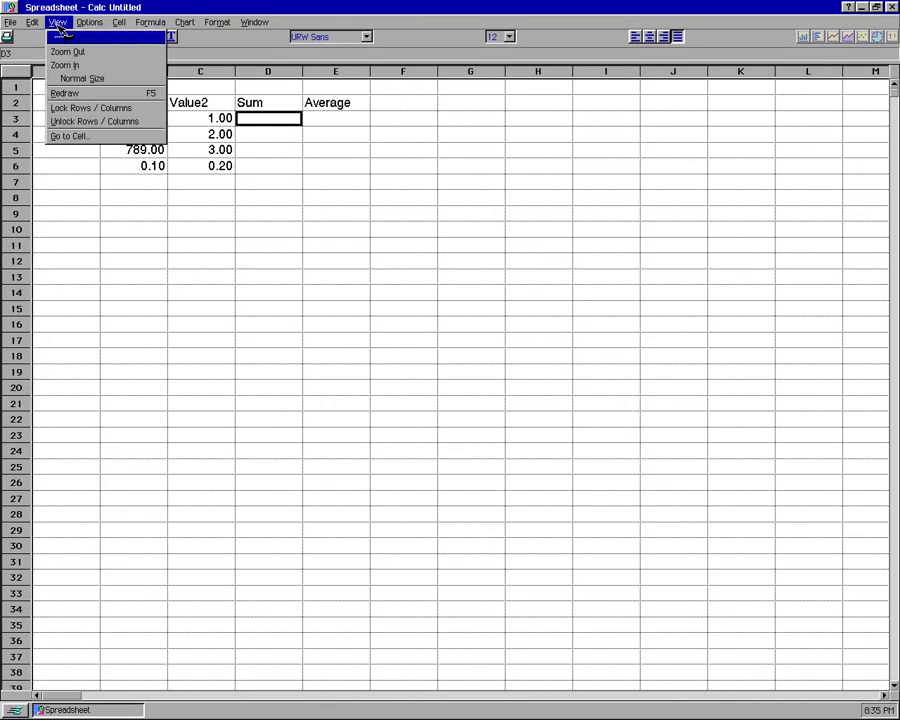
left_click(64, 64)
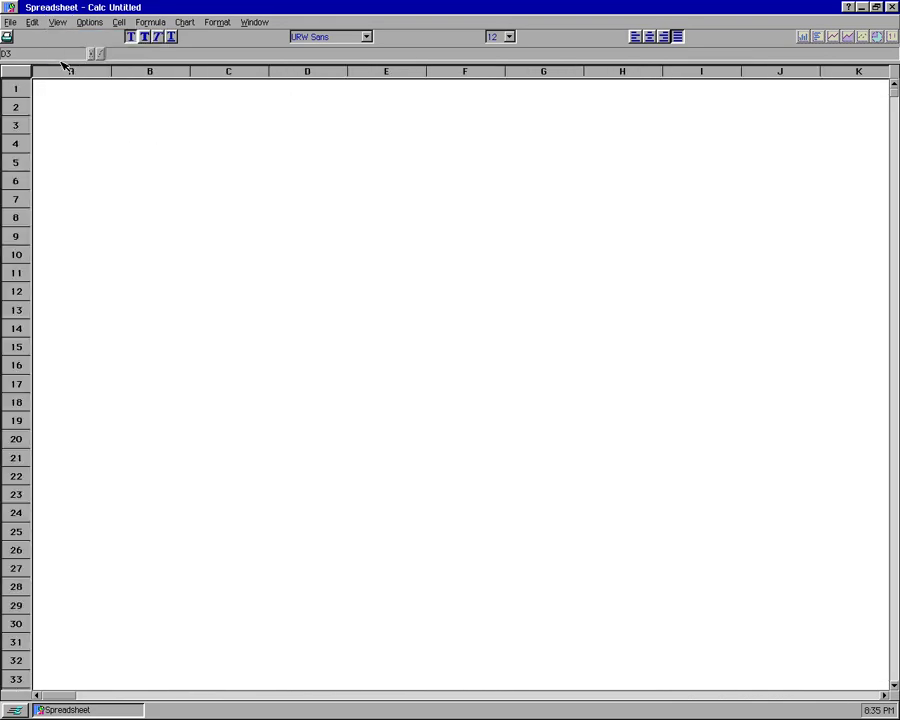
left_click(50, 21)
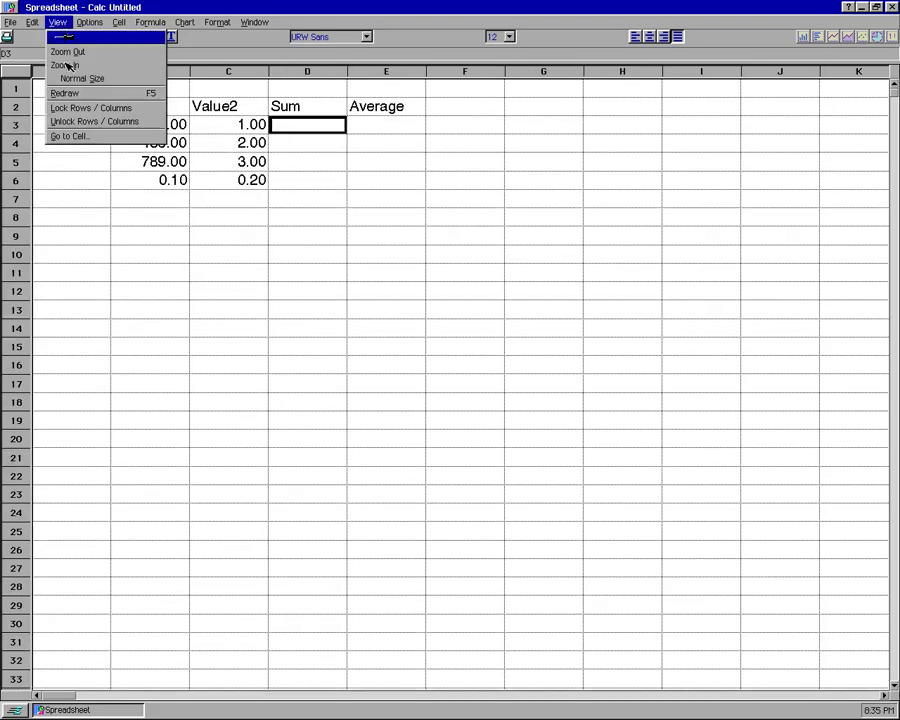
left_click(66, 64)
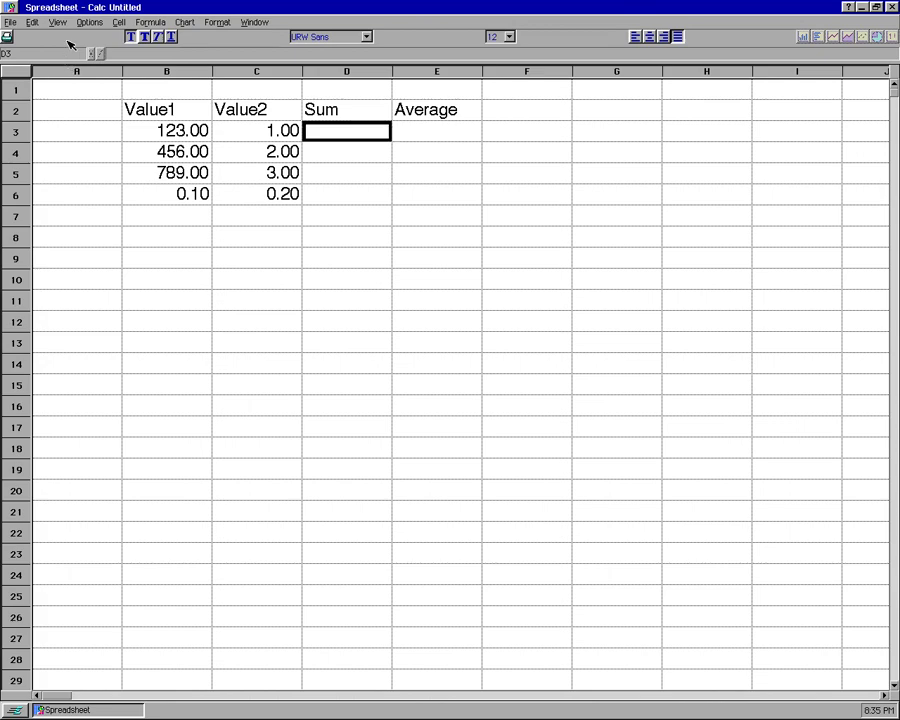
left_click(57, 22)
left_click(70, 65)
Step: Insert the Math function SUM with its placeholder arguments into cell D3
left_click(152, 22)
left_click(167, 52)
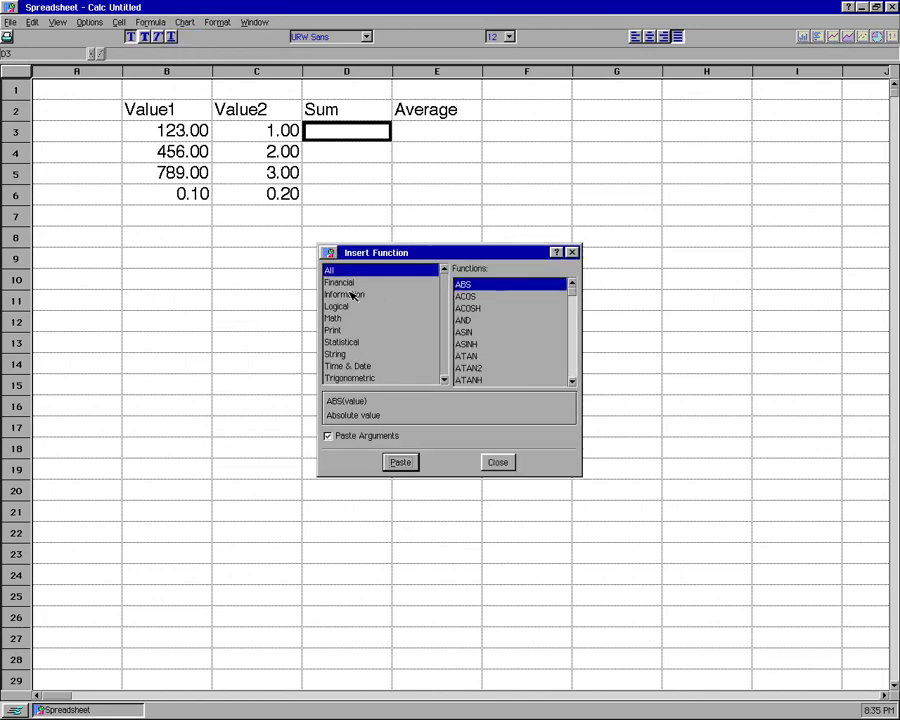
left_click(336, 318)
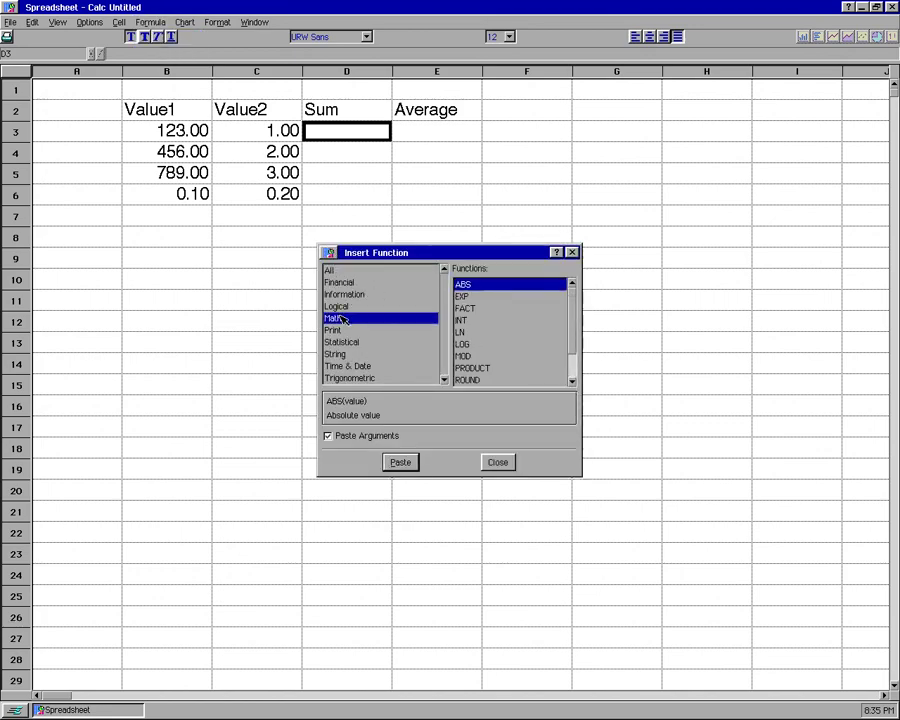
left_click(574, 383)
left_click(574, 383)
left_click(574, 383)
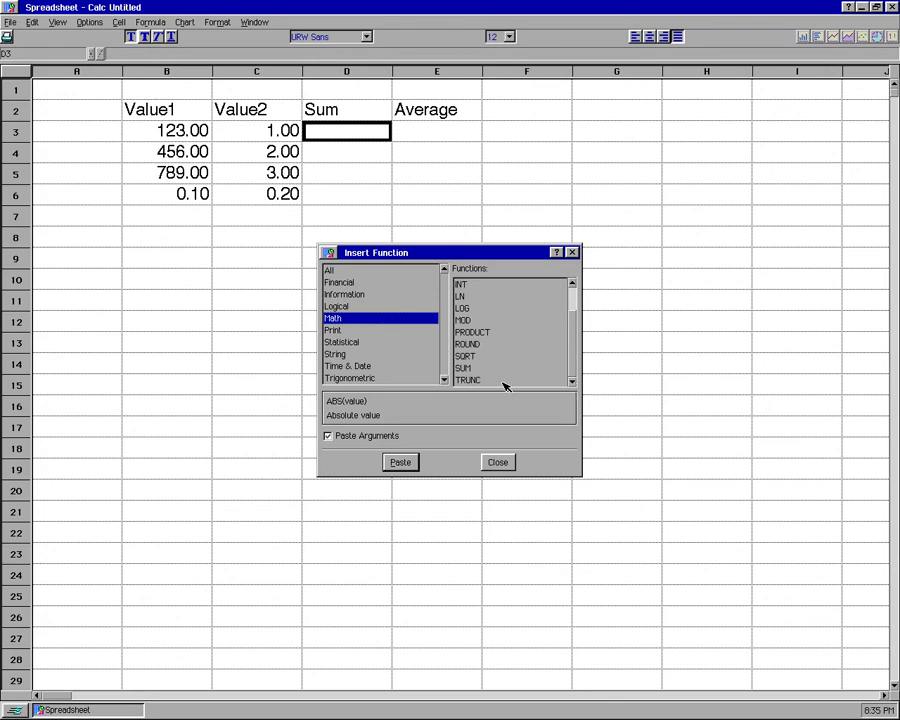
left_click(465, 369)
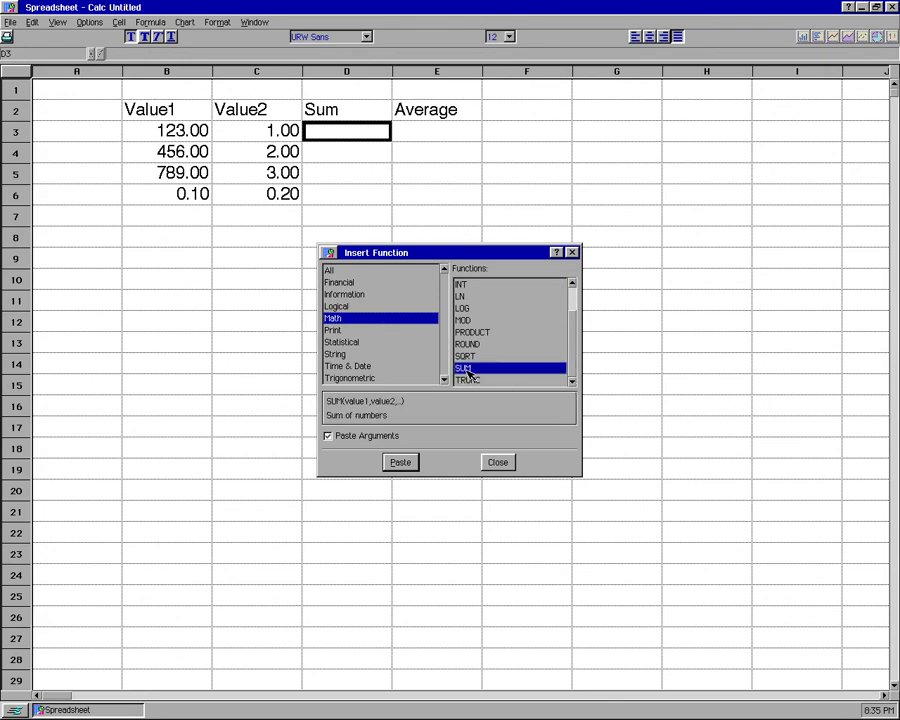
left_click(400, 462)
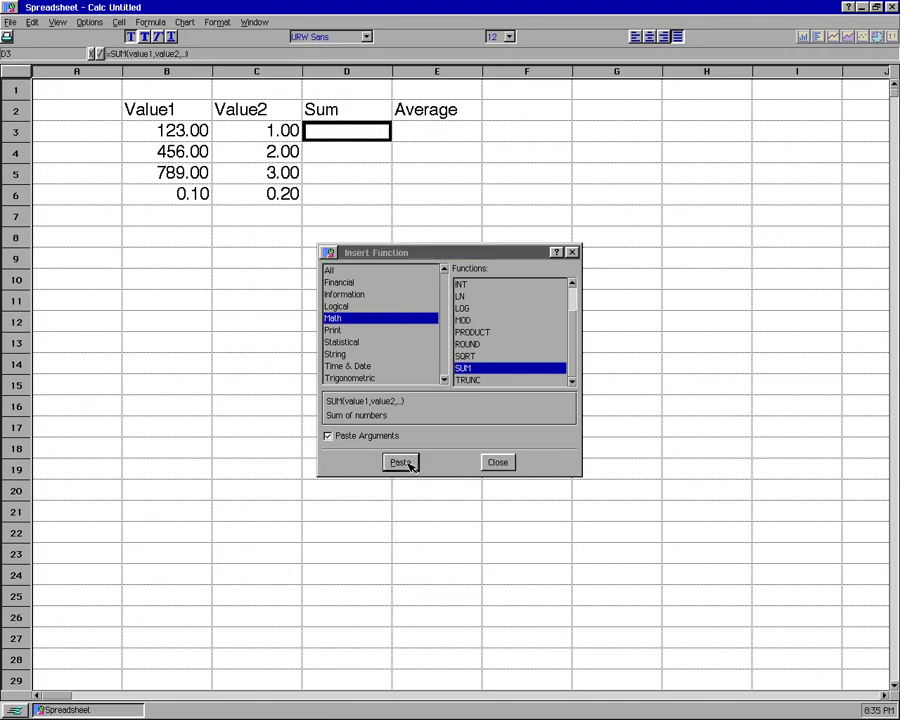
left_click(490, 462)
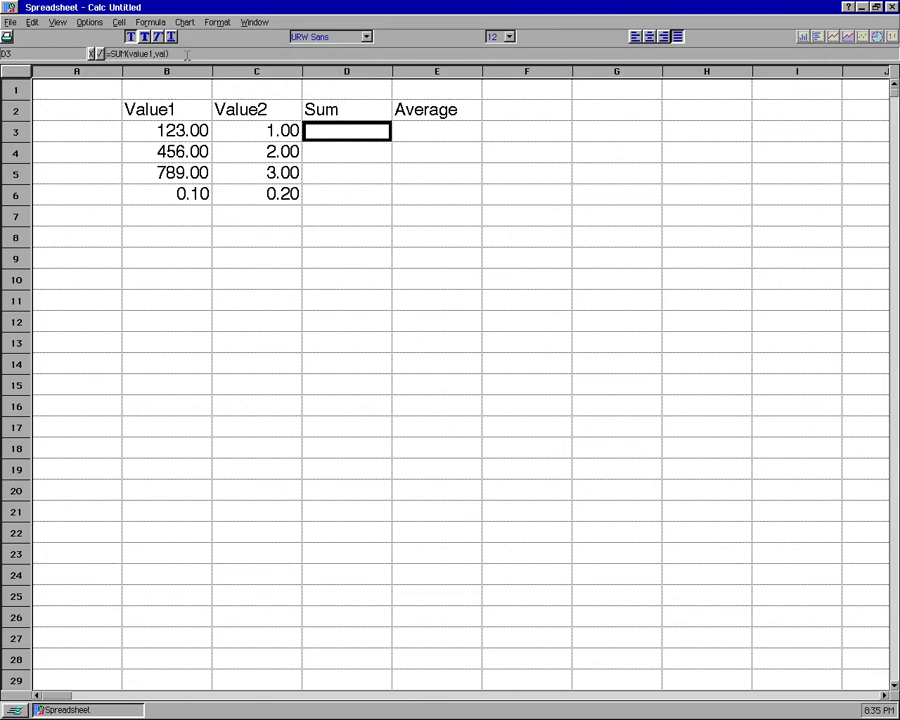
Step: Replace the placeholder arguments in D3 so the formula reads =SUM(B3, C3)
key("BackSpace")
key("BackSpace")
key("BackSpace")
key("BackSpace")
key("BackSpace")
key("BackSpace")
key("Return")
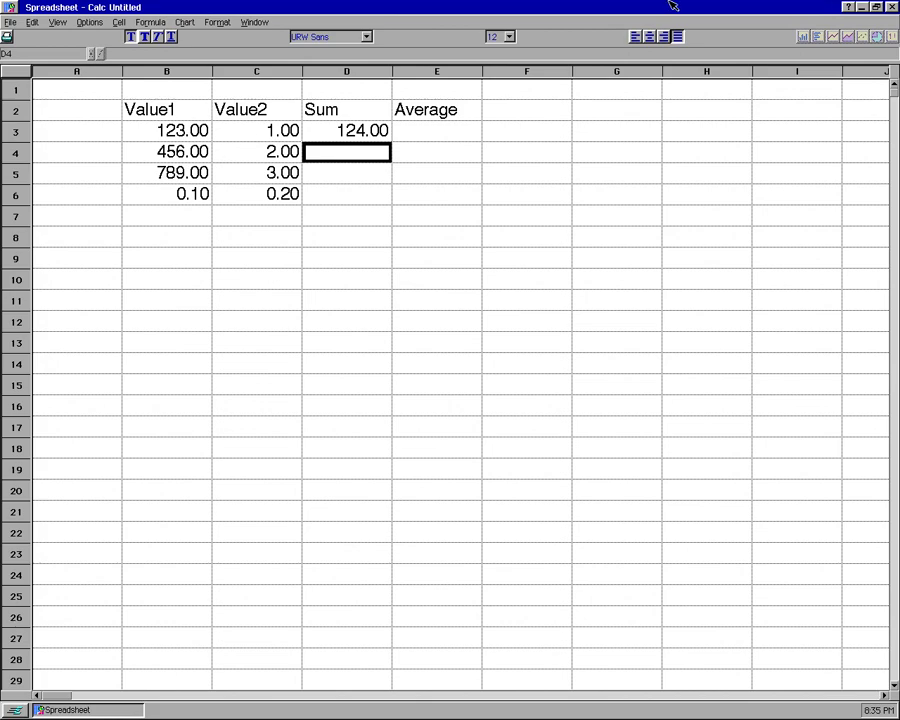
left_click(368, 133)
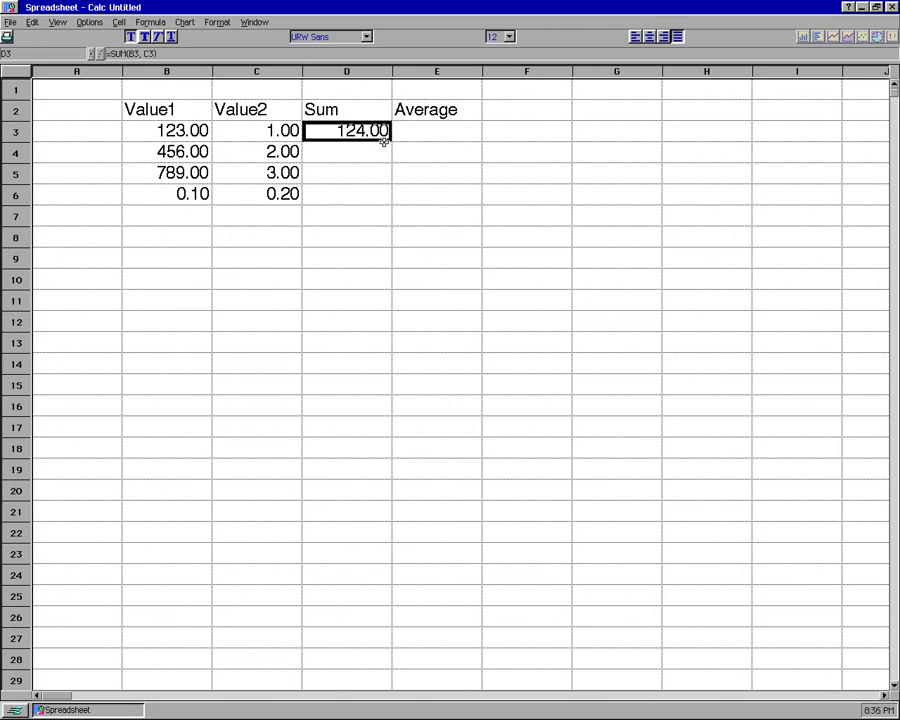
left_click_drag(360, 137, 353, 195)
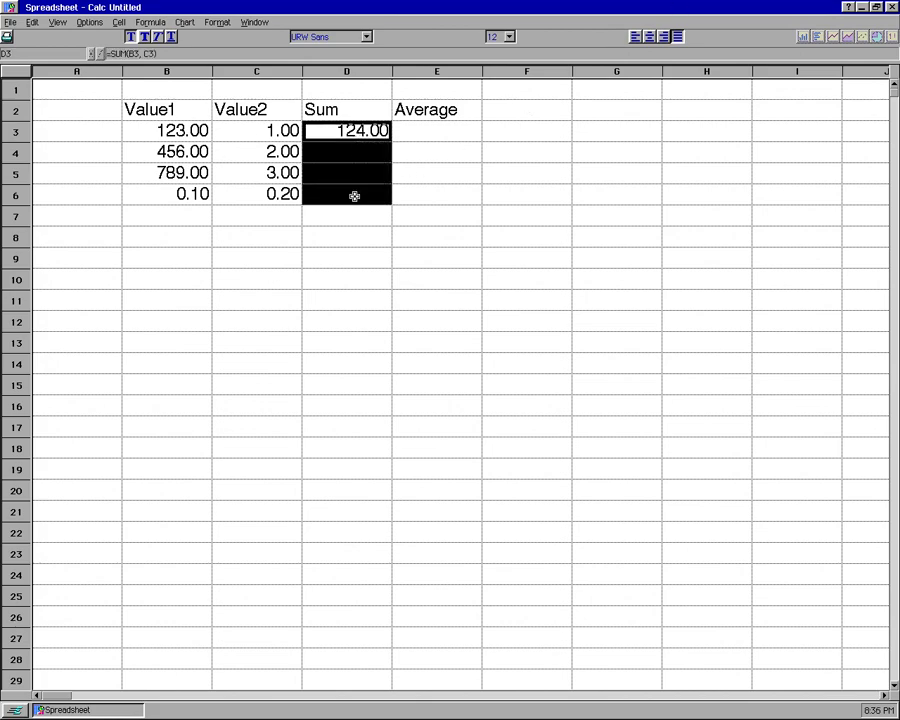
left_click(384, 237)
left_click(360, 137)
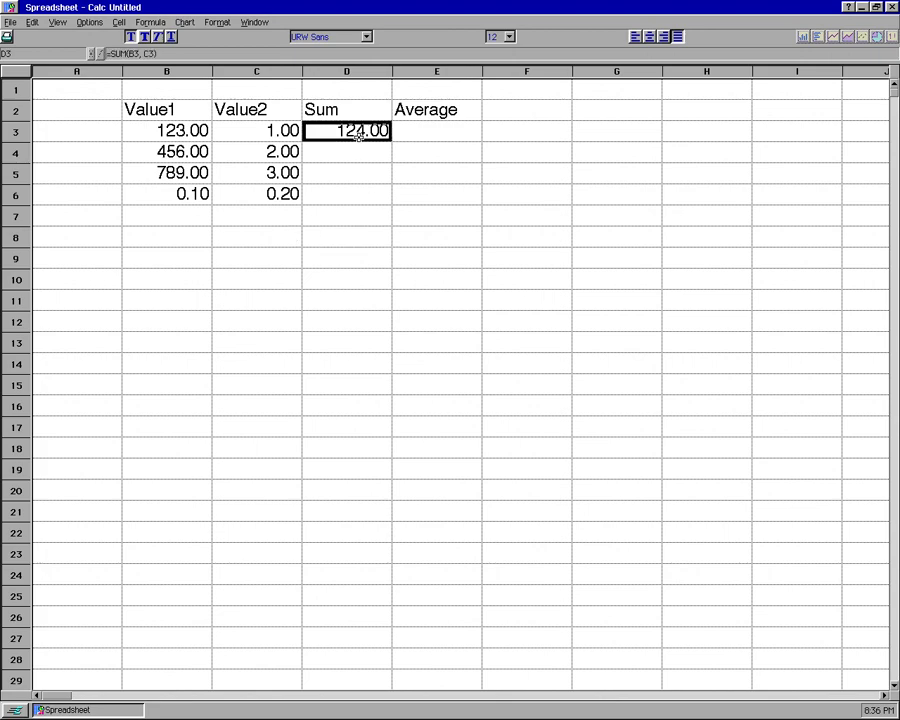
left_click(150, 22)
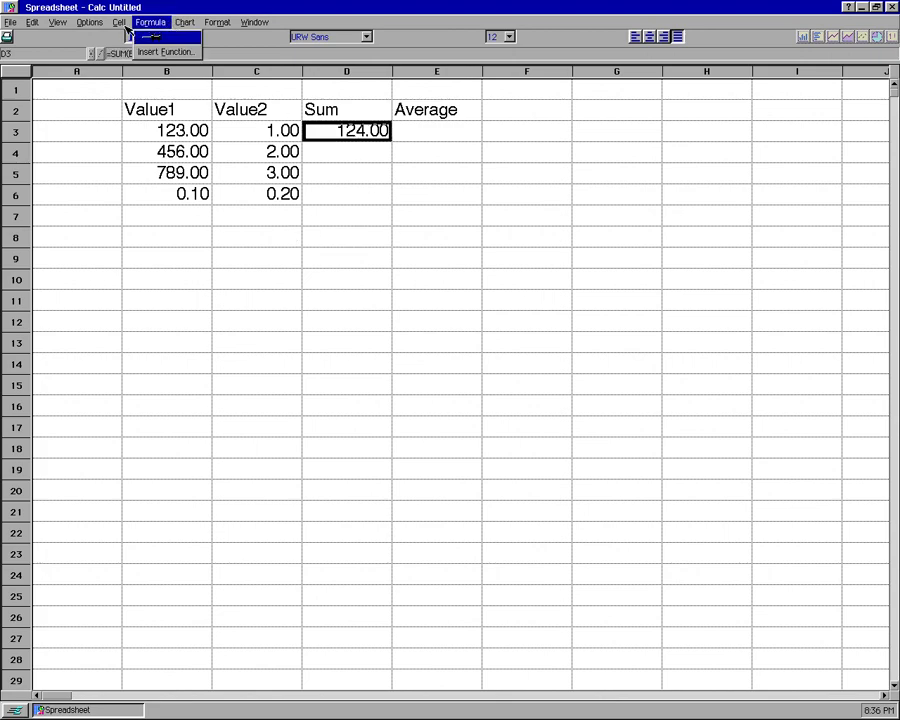
left_click(119, 22)
left_click(89, 24)
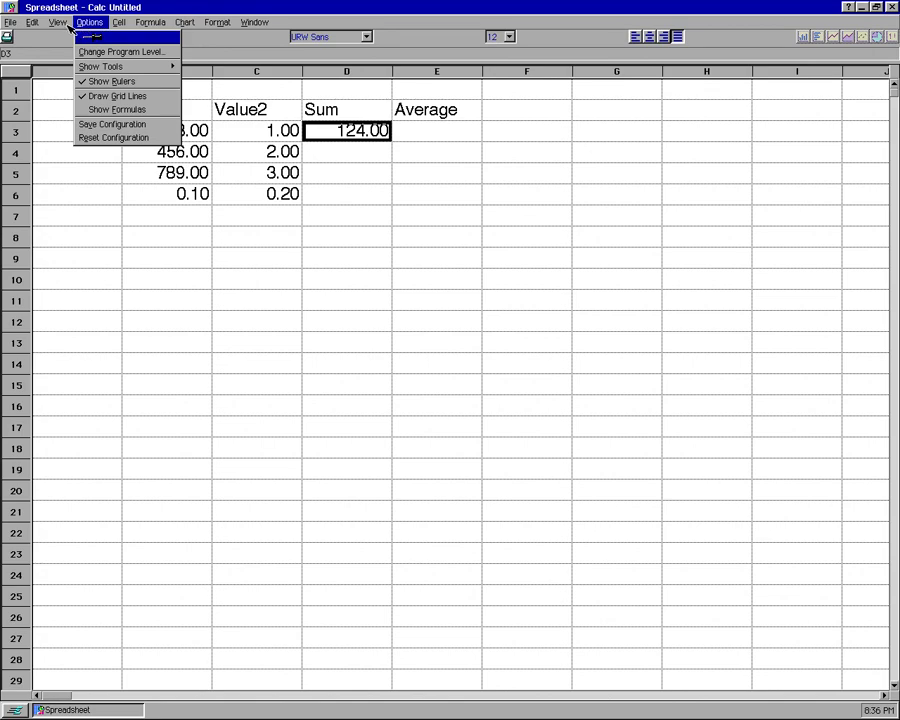
left_click(60, 23)
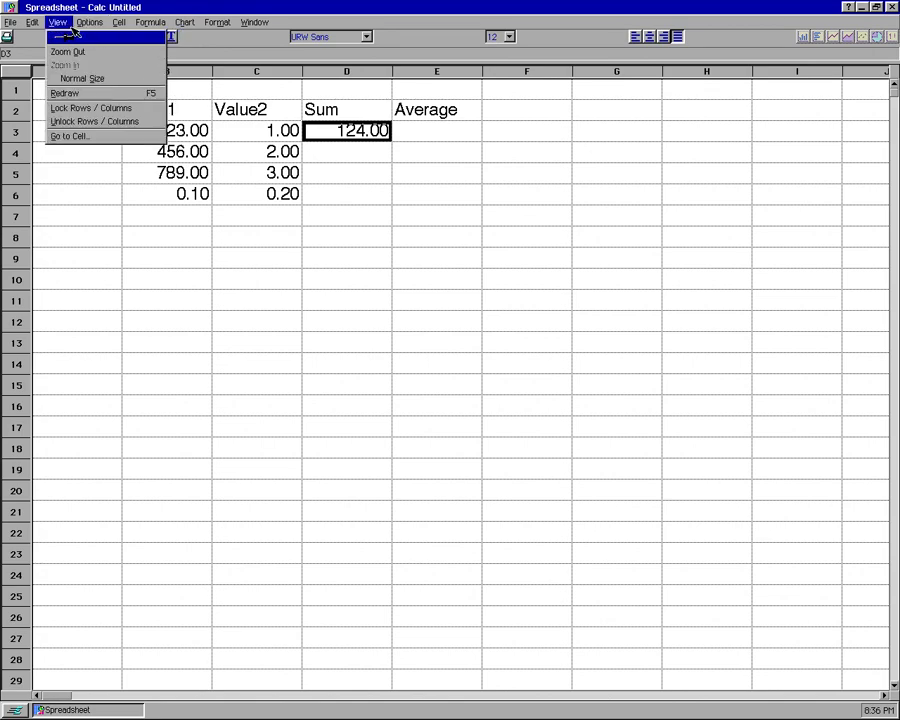
left_click(185, 23)
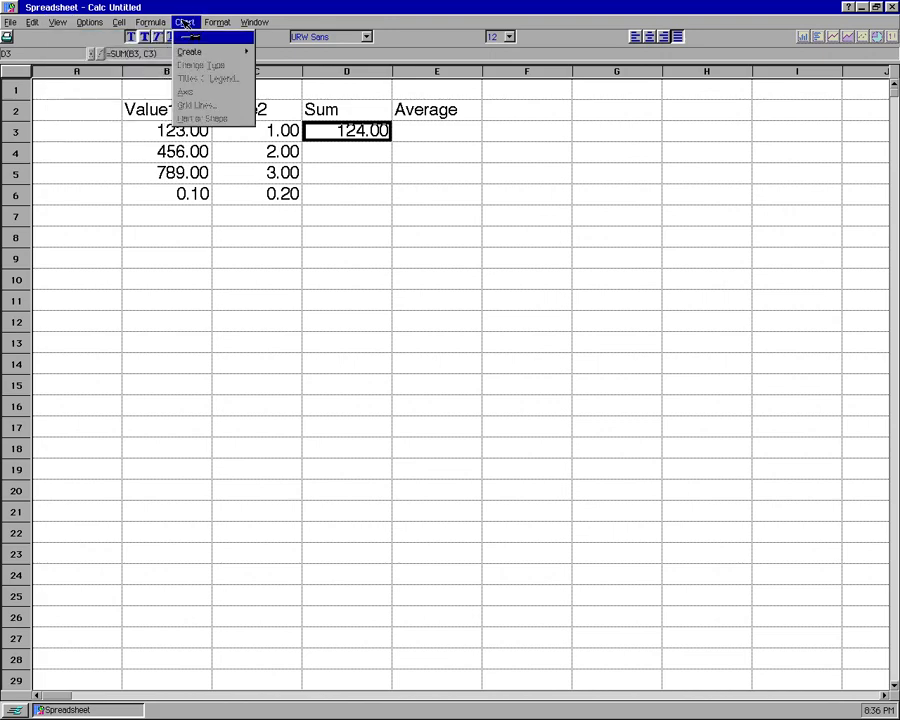
key("Right")
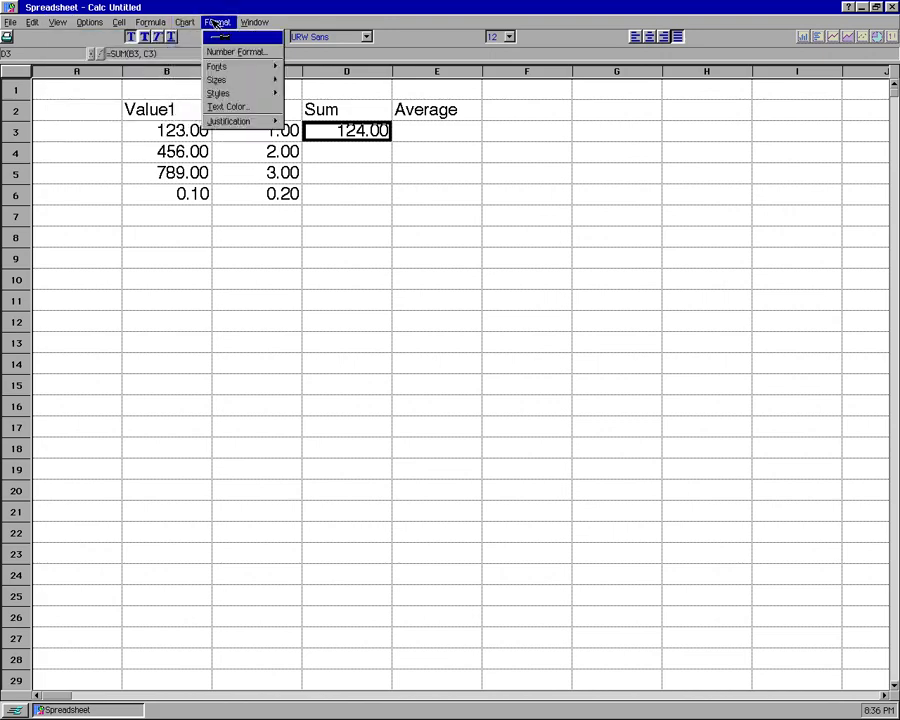
left_click(33, 23)
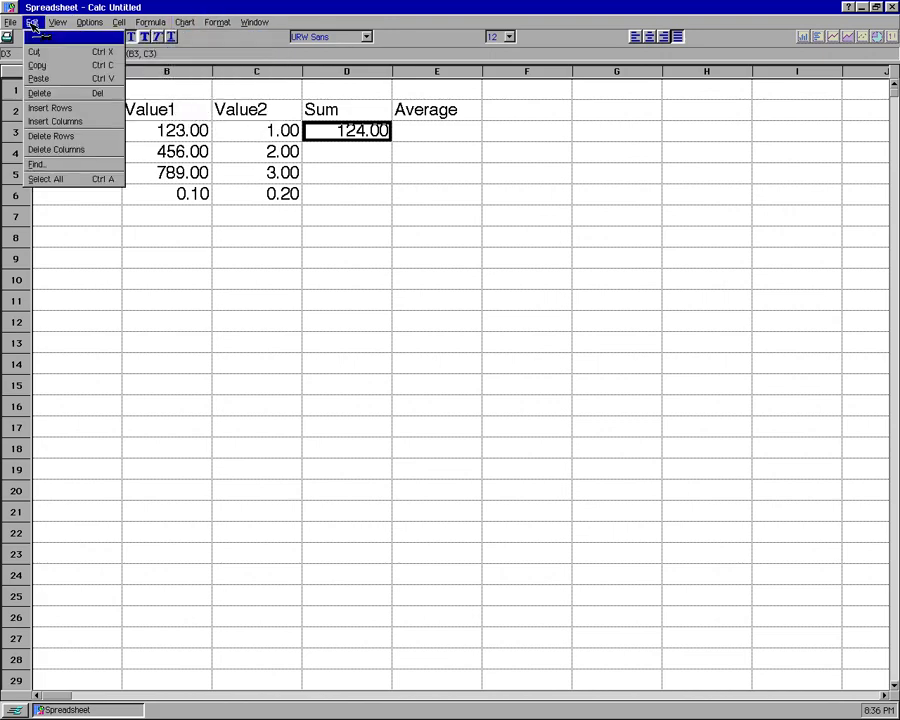
left_click(88, 22)
left_click(118, 22)
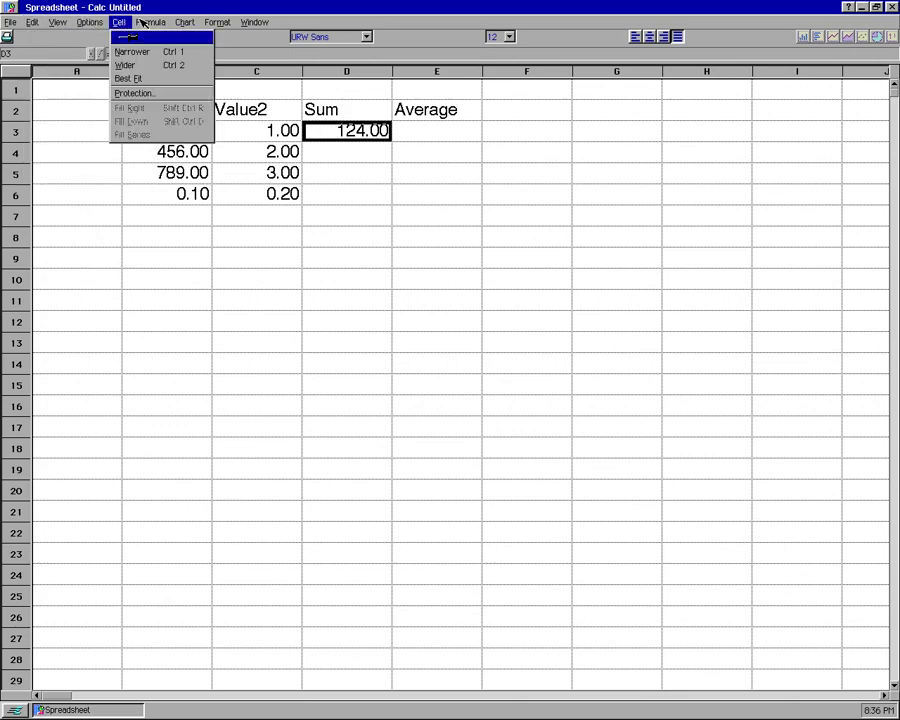
mouse_move(180, 22)
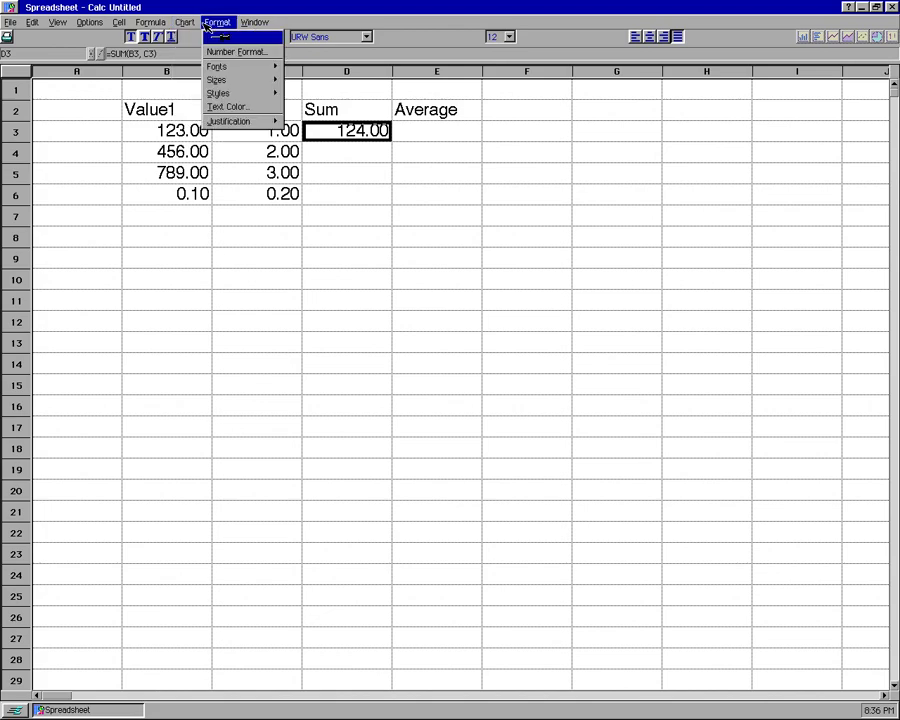
left_click(330, 153)
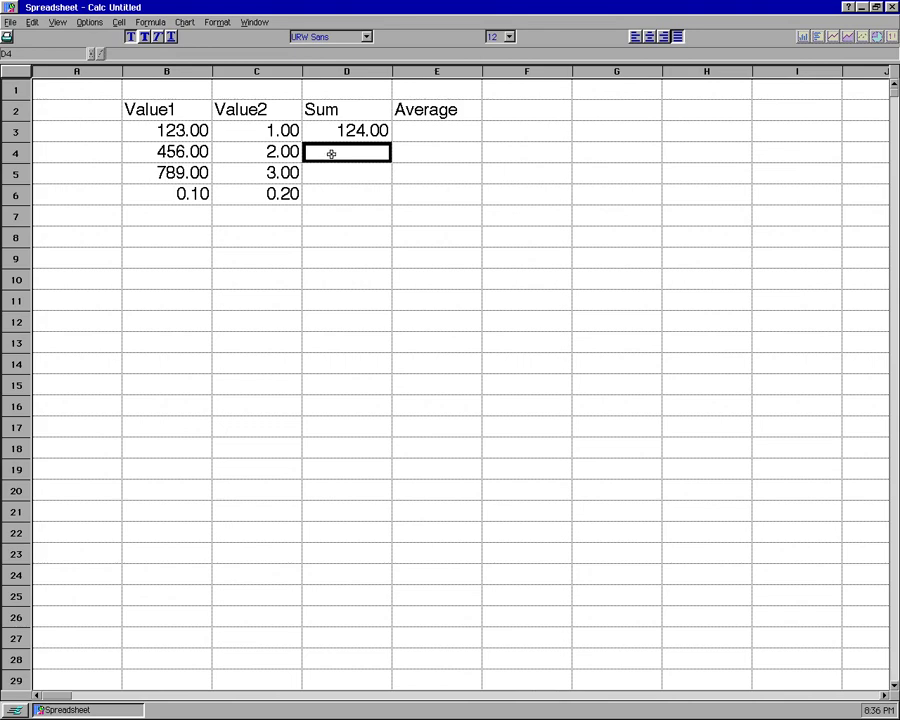
left_click(315, 128)
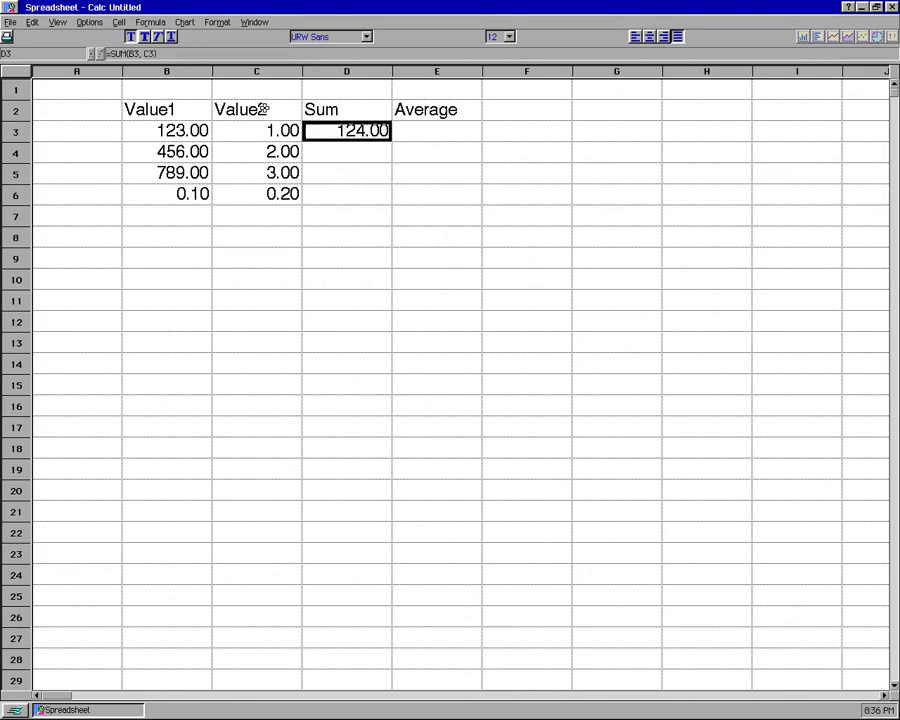
left_click(192, 55)
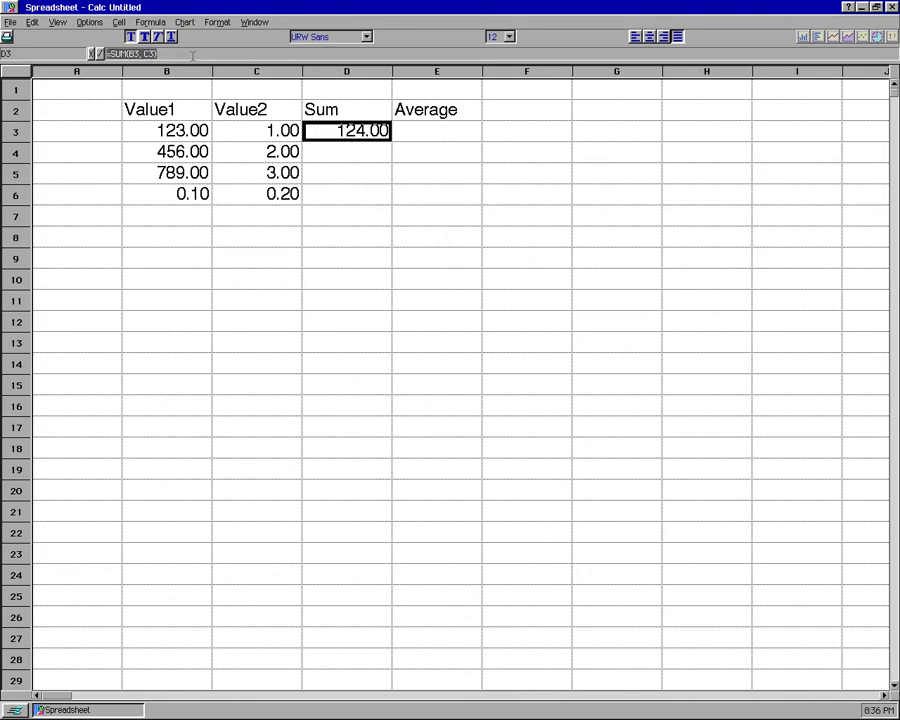
left_click(362, 158)
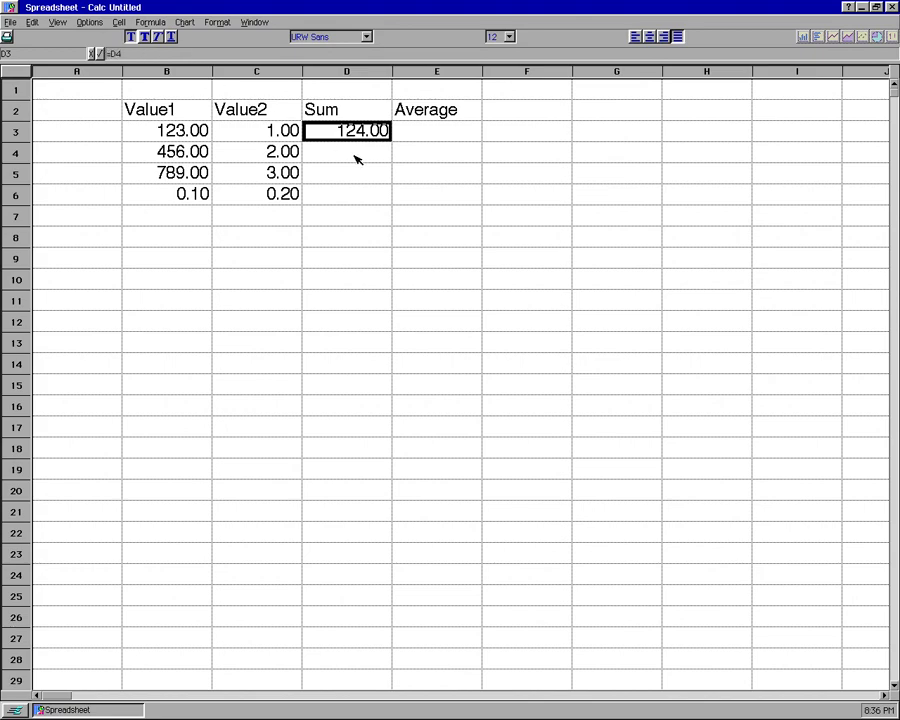
key("Escape")
Step: Enter the formula =SUM(B4, C4) in cell D4
left_click(352, 157)
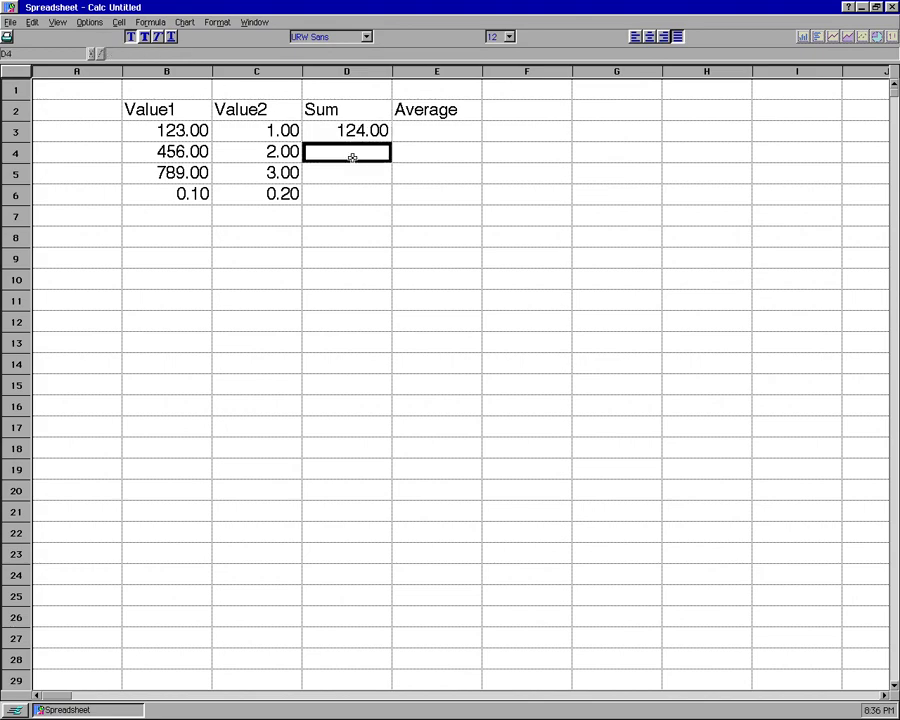
left_click(213, 54)
type("=SUM(B4, C4)")
key("Return")
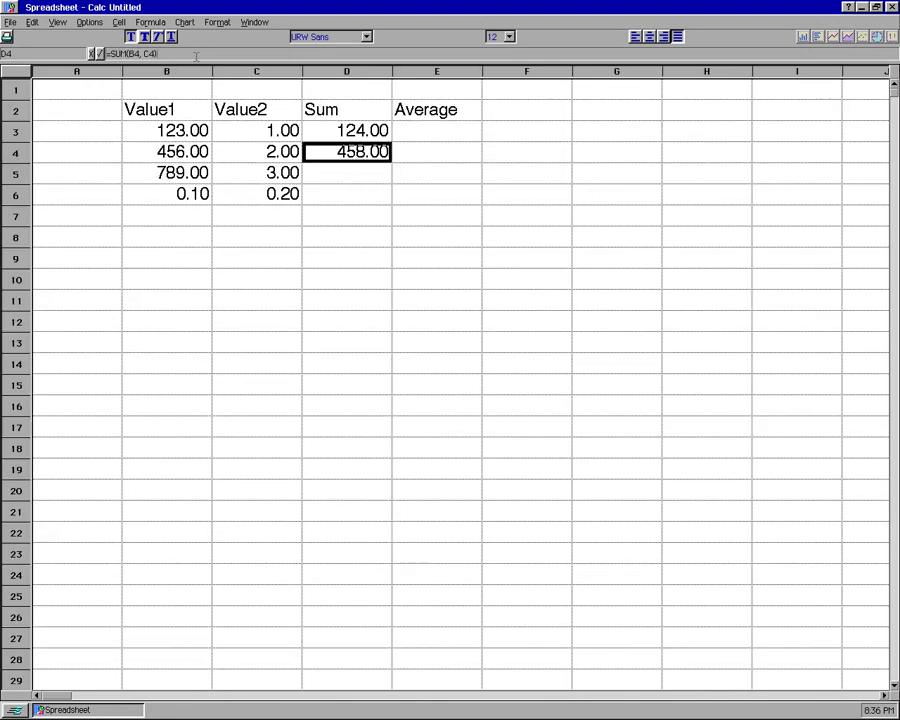
Step: Paste the copied sum formula into cells D5 and D6 to complete the Sum column
left_click(345, 178)
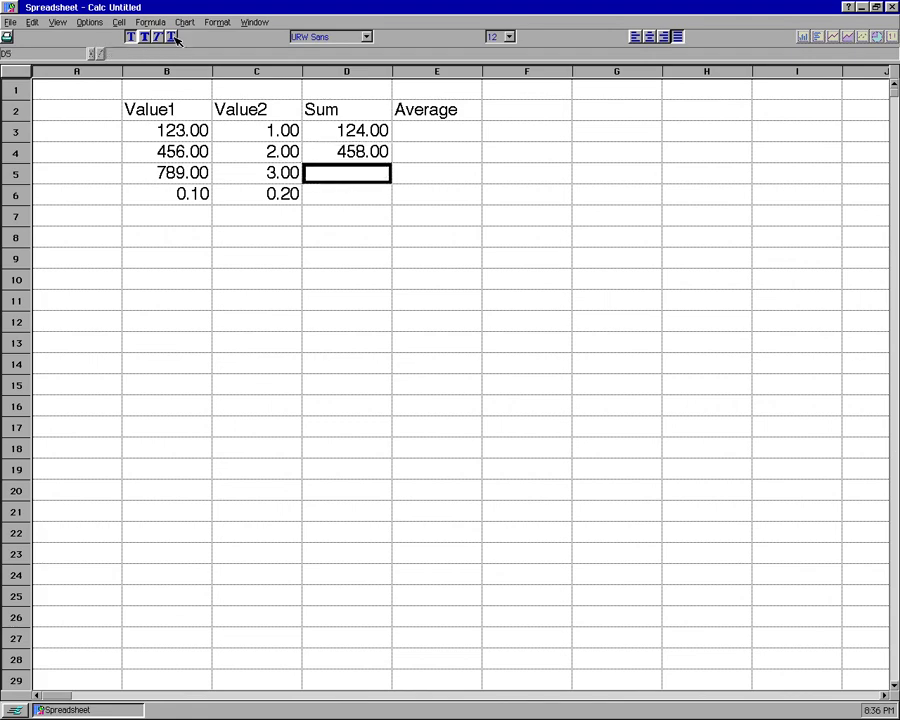
key("ctrl+v")
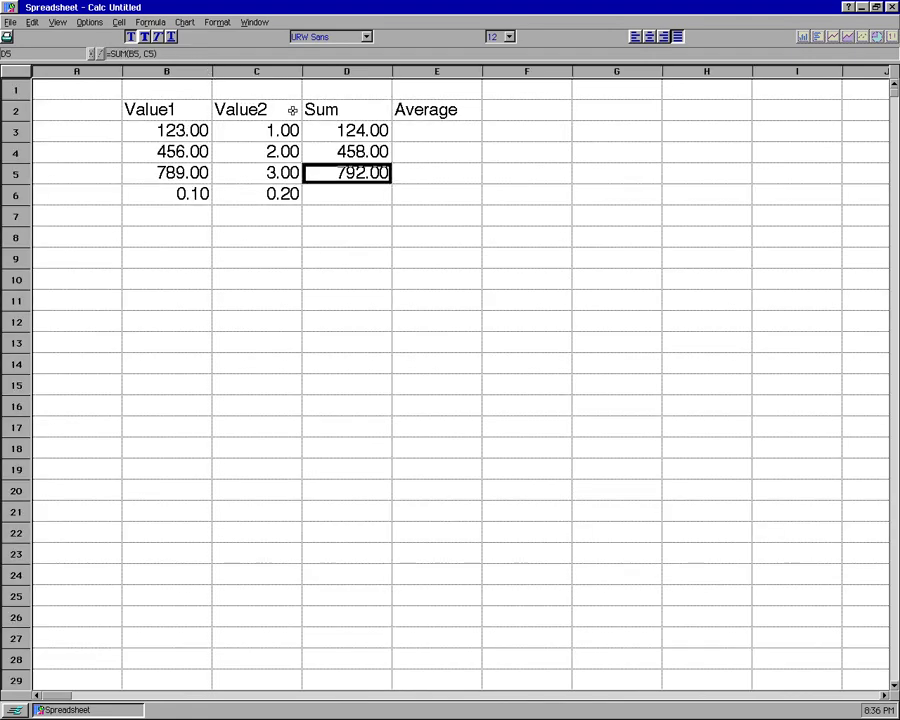
key("Return")
key("ctrl+v")
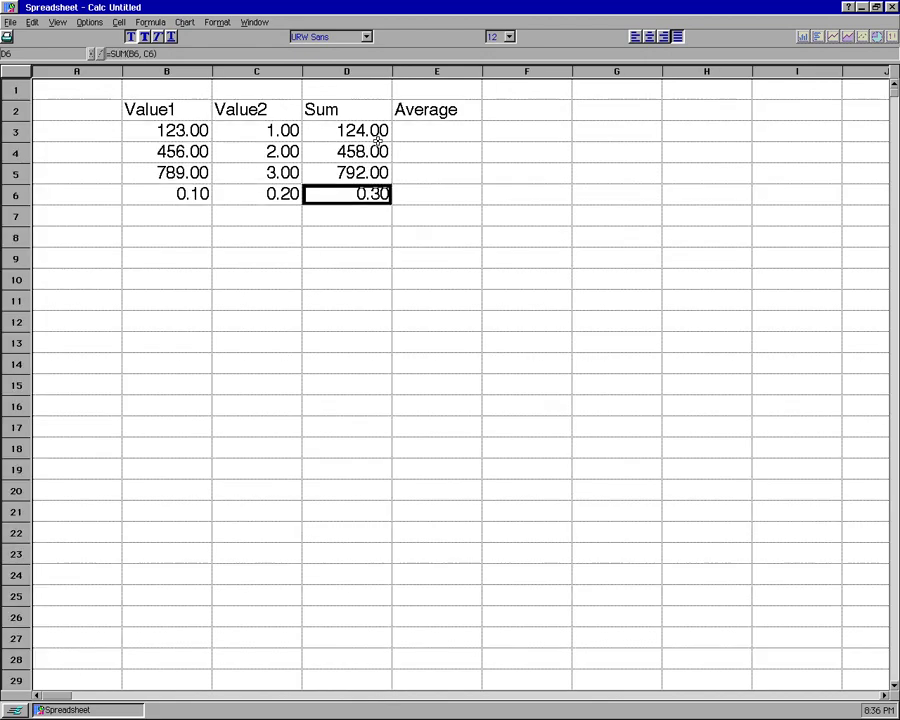
Step: Enter an AVG formula in E3 that averages cells B3, C3 and D3
left_click(421, 132)
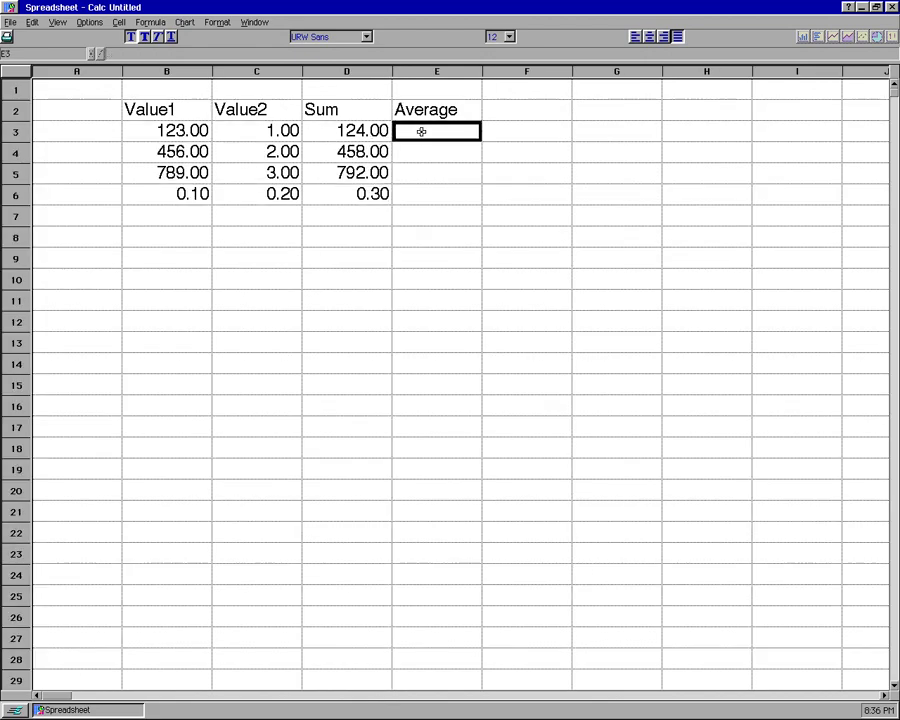
left_click(251, 54)
left_click(180, 134)
type(",")
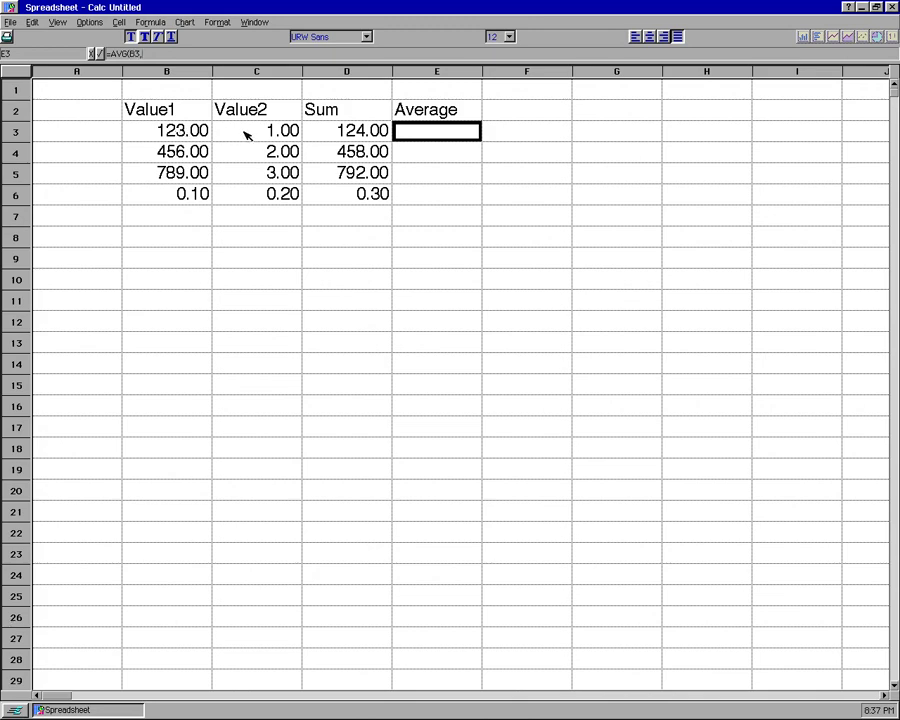
left_click(249, 137)
type(",")
left_click(341, 134)
type(")")
key("Return")
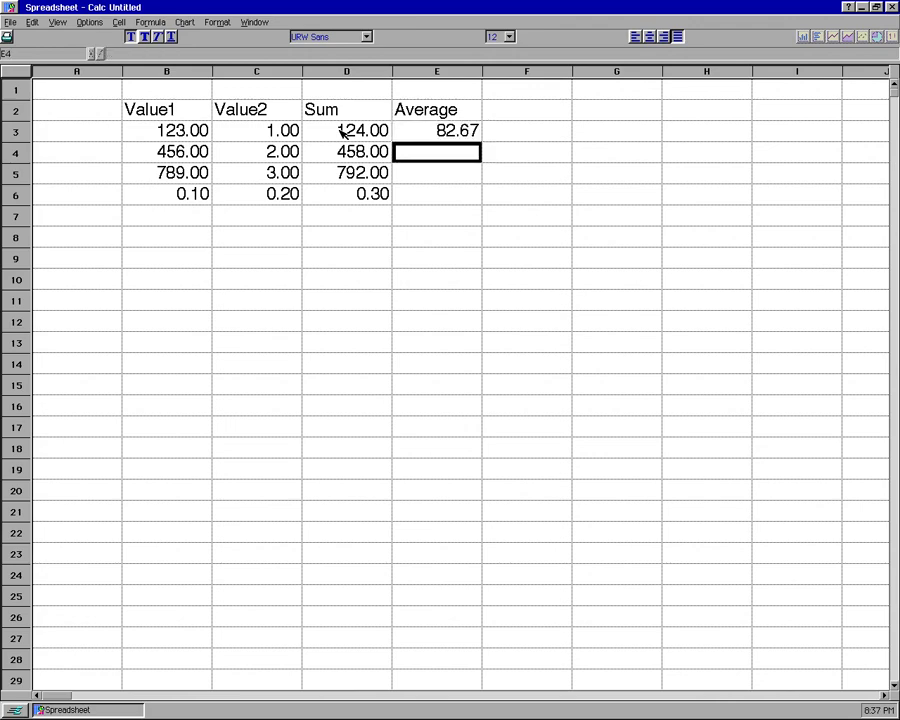
left_click(413, 130)
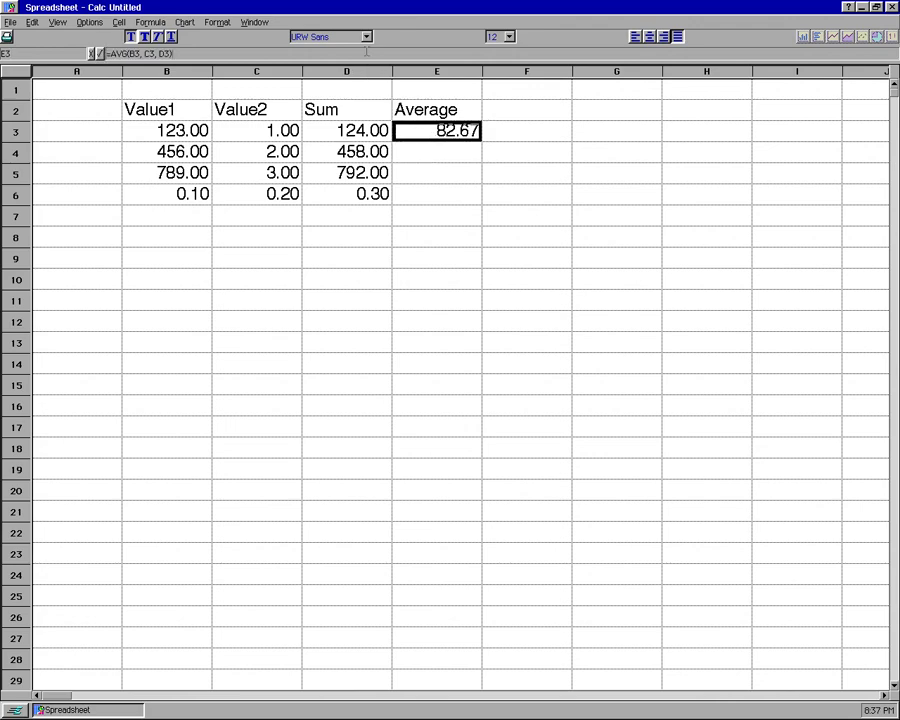
key("ctrl+a")
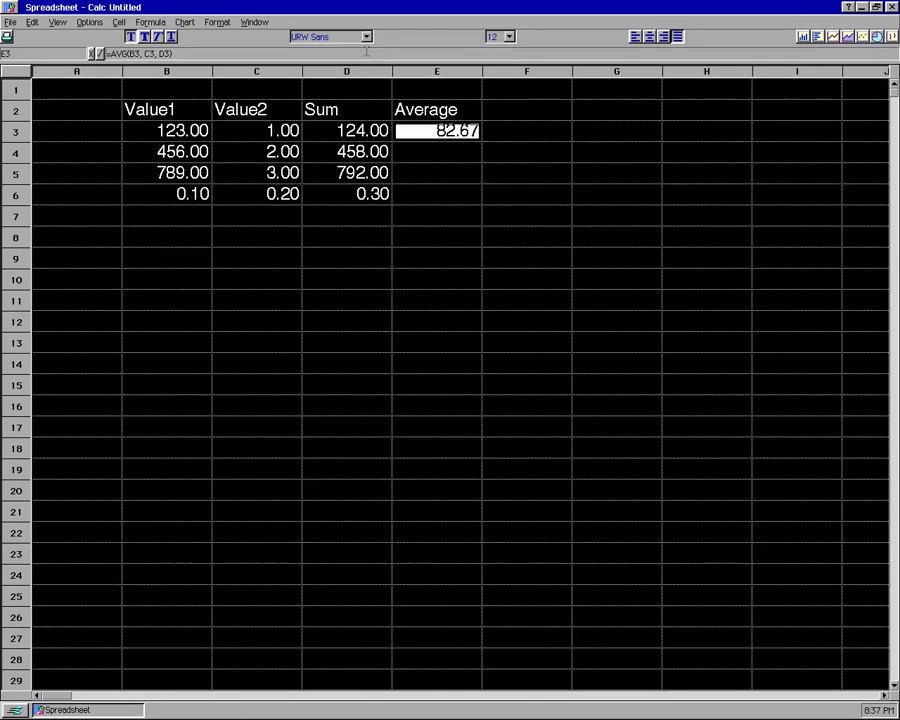
type("+")
left_click(423, 172)
key("Escape")
left_click(432, 165)
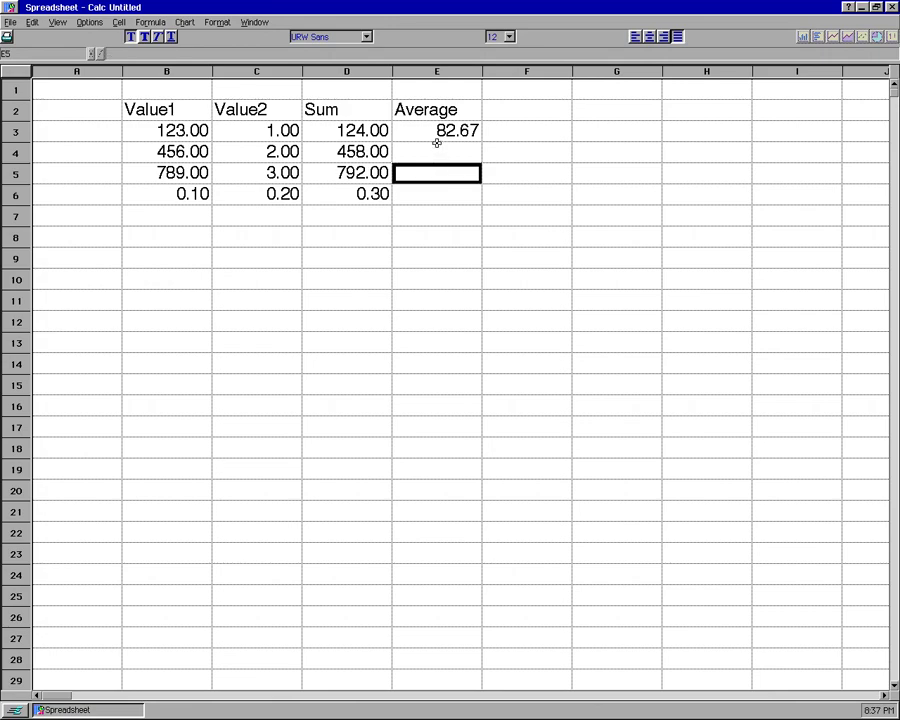
left_click(434, 137)
double_click(177, 53)
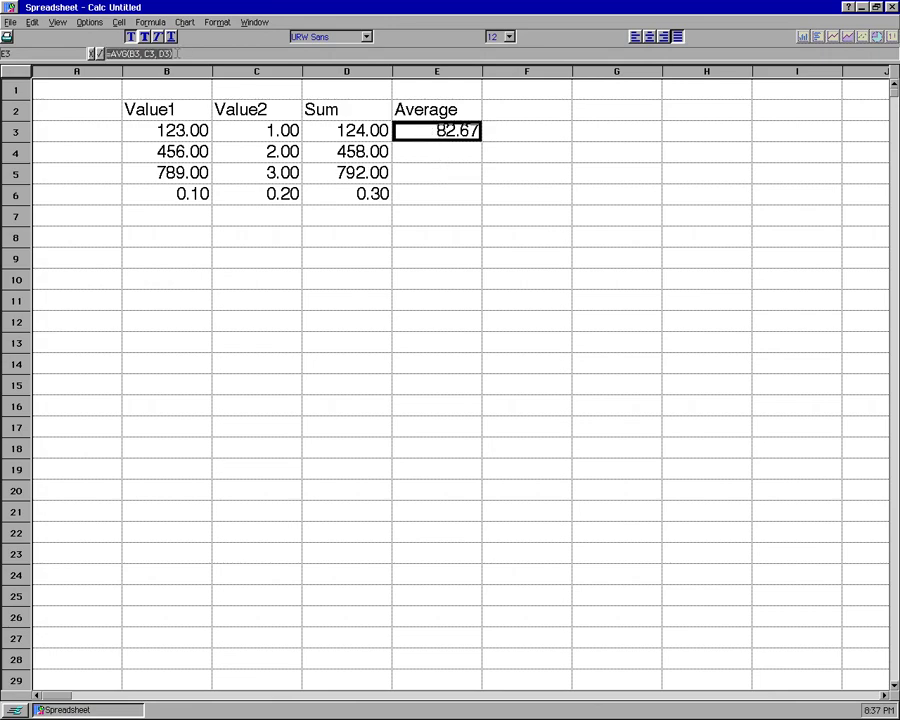
type("=")
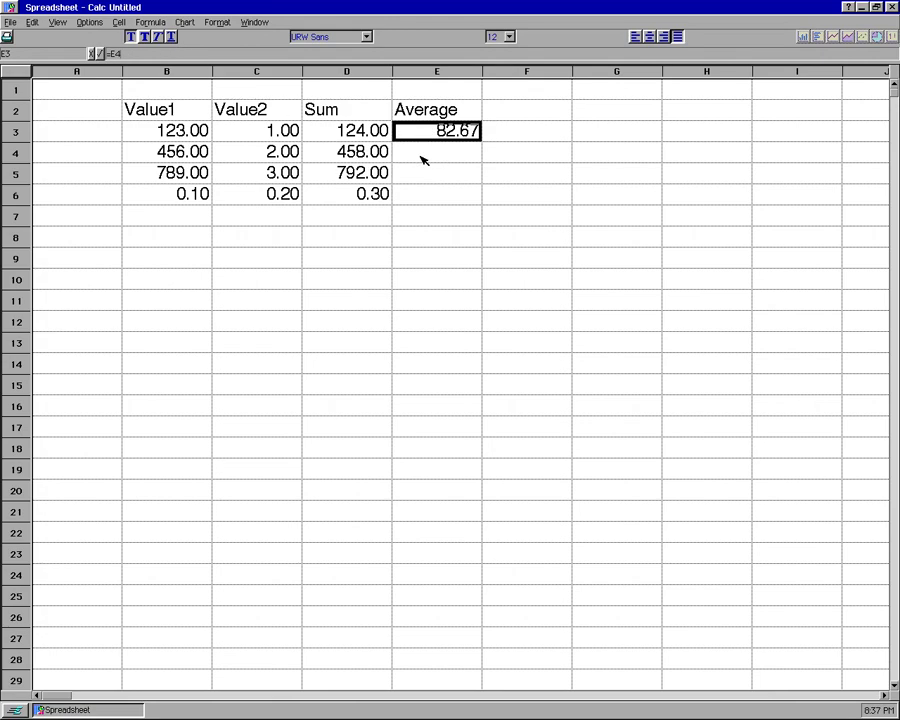
key("Escape")
Step: Complete the Average column by entering =AVG(B4, C4, D4) in E4, =AVG(B5, C5, D5) in E5 and =AVG(B6, C6, D6) in E6
left_click(420, 156)
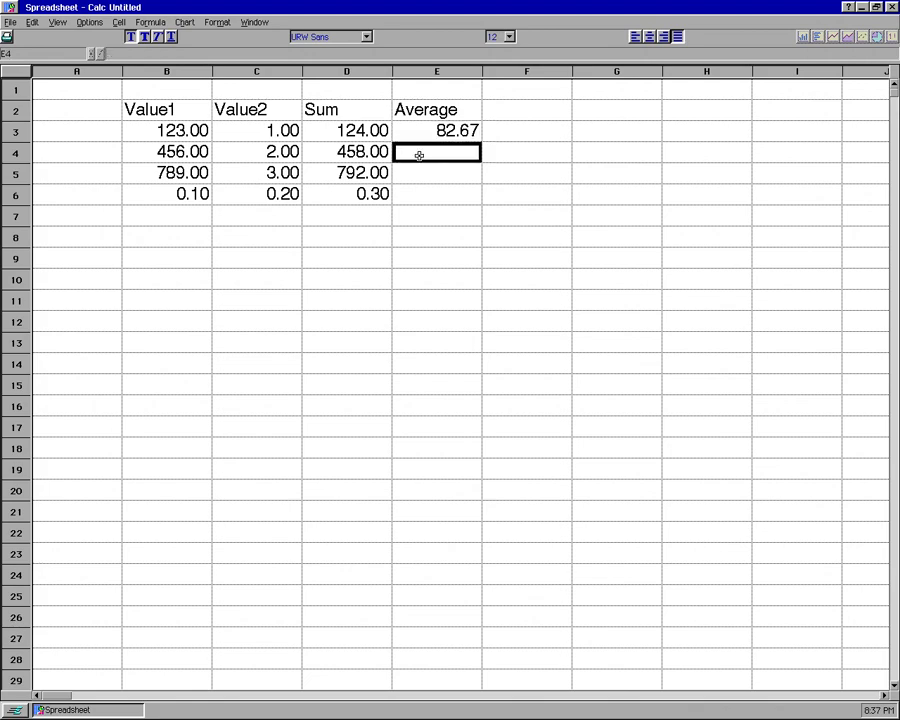
type("=AVG(B4, C4, D4)")
key("Down")
type("=AVG(B5, C5, D5)")
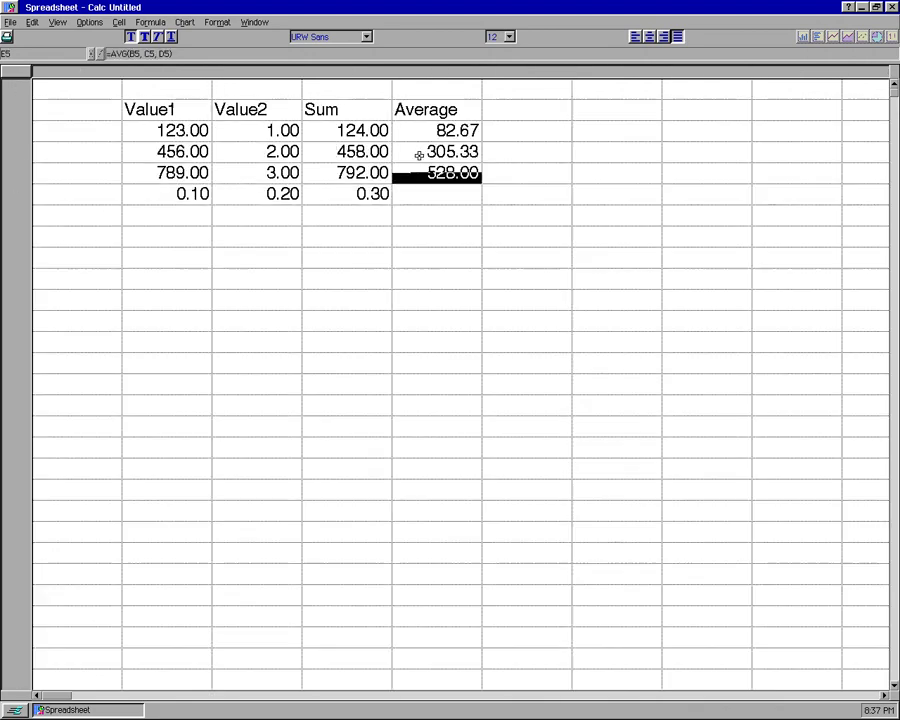
key("Down")
type("=AVG(B6, C6, D6)")
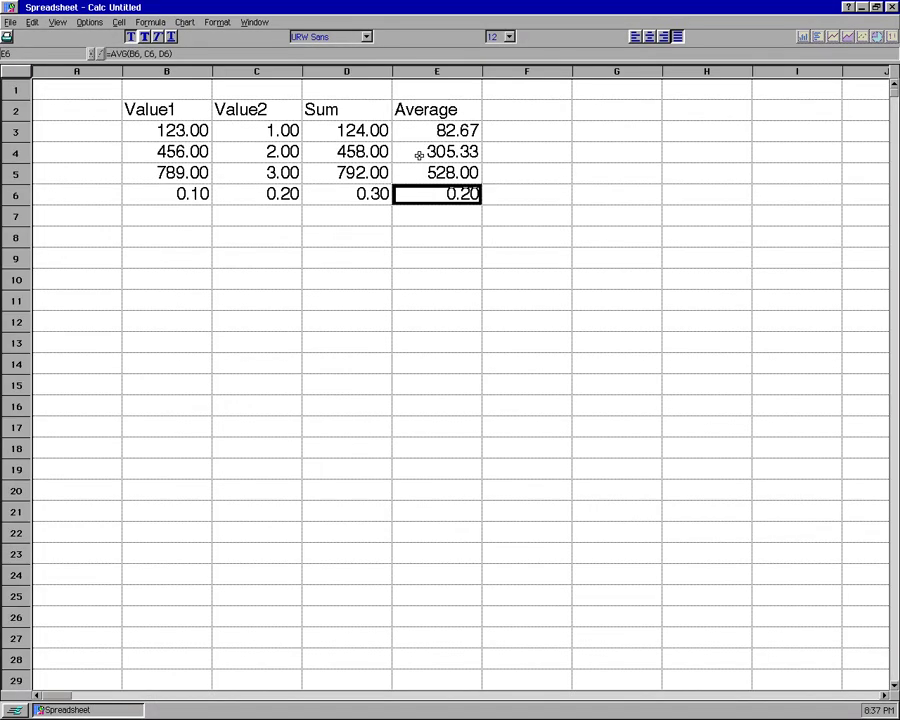
left_click(449, 305)
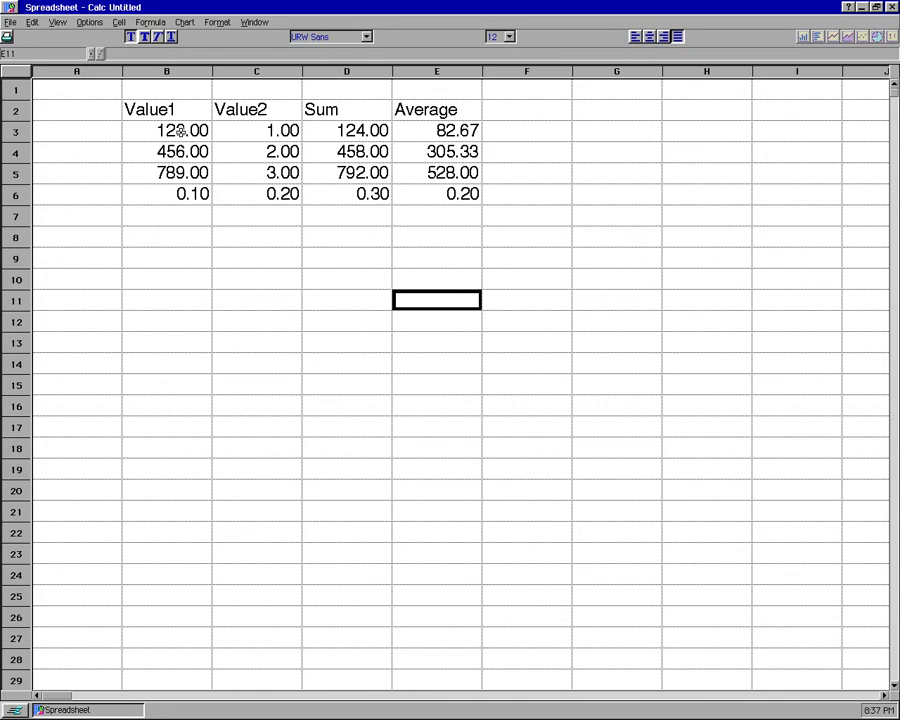
Step: Create a pie chart from the Value1 figures in cells B3 to B6
left_click_drag(180, 130, 175, 194)
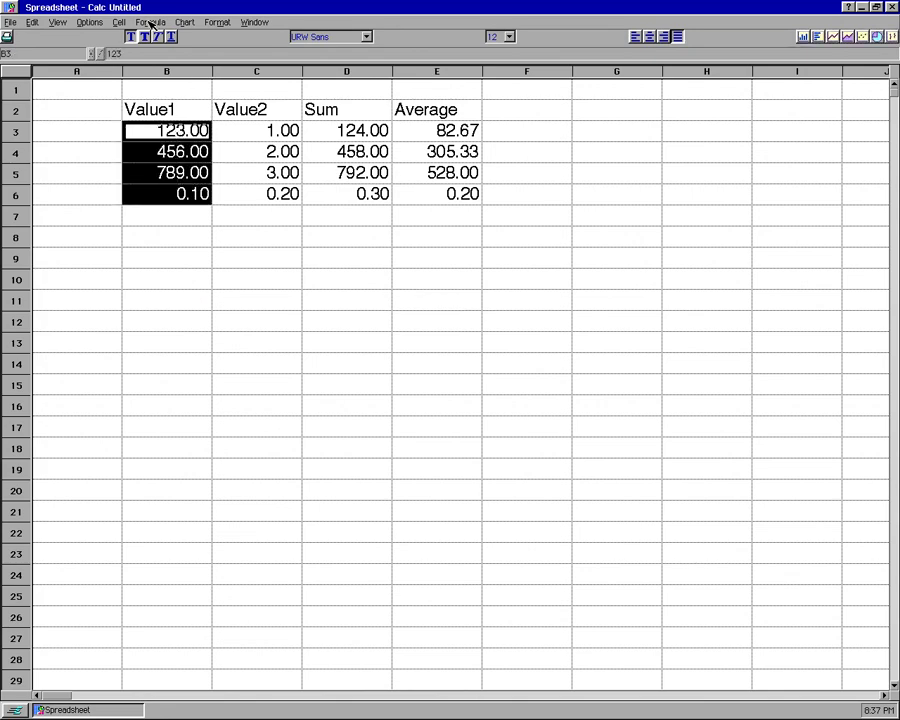
left_click(184, 22)
mouse_move(233, 53)
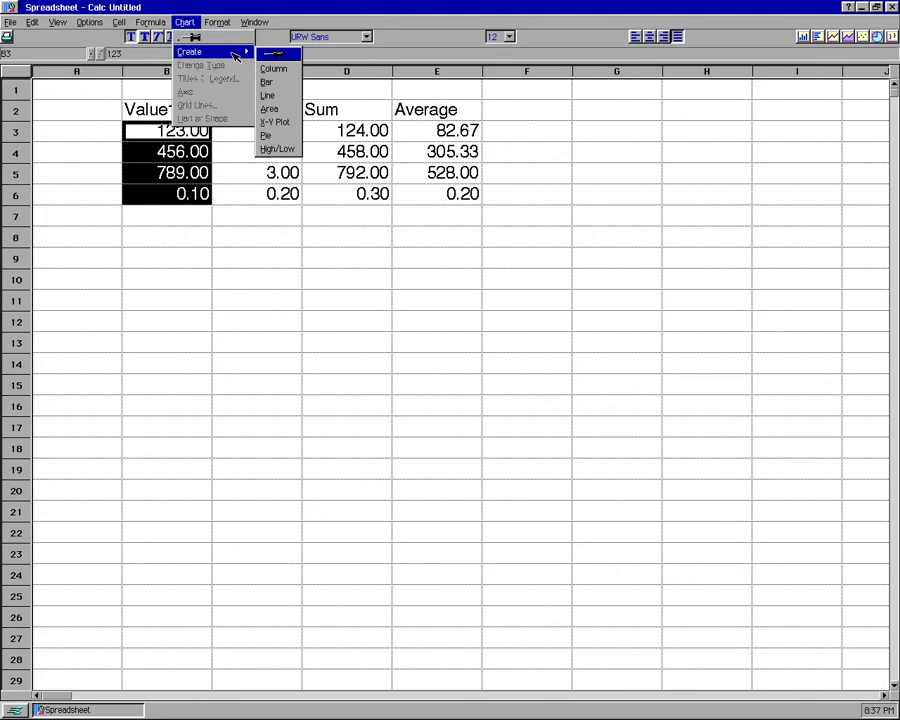
left_click(270, 134)
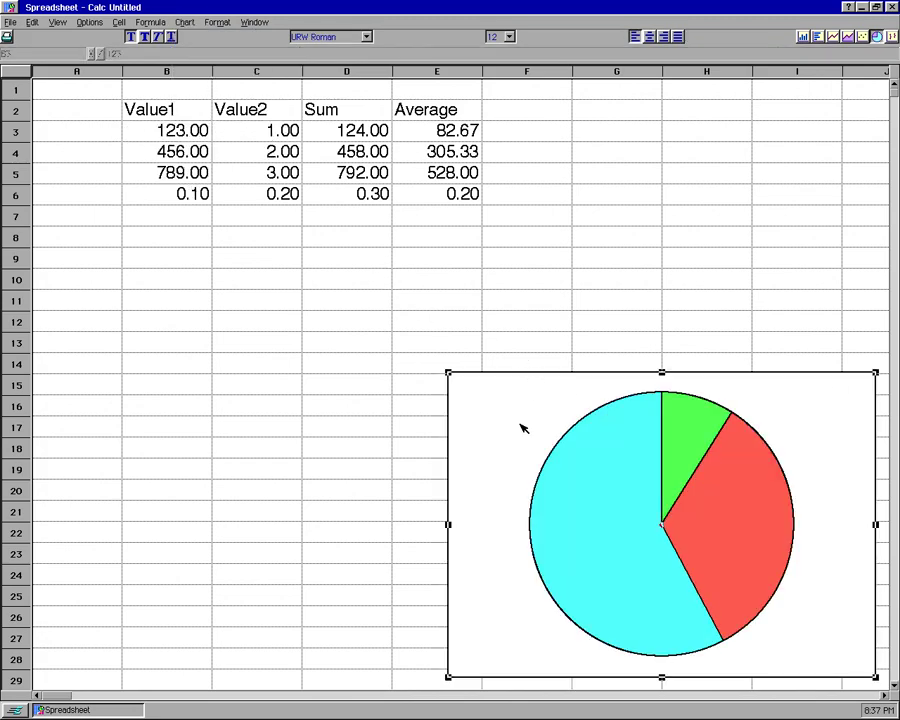
Step: Add a chart title and a horizontal legend below the pie chart
left_click(184, 22)
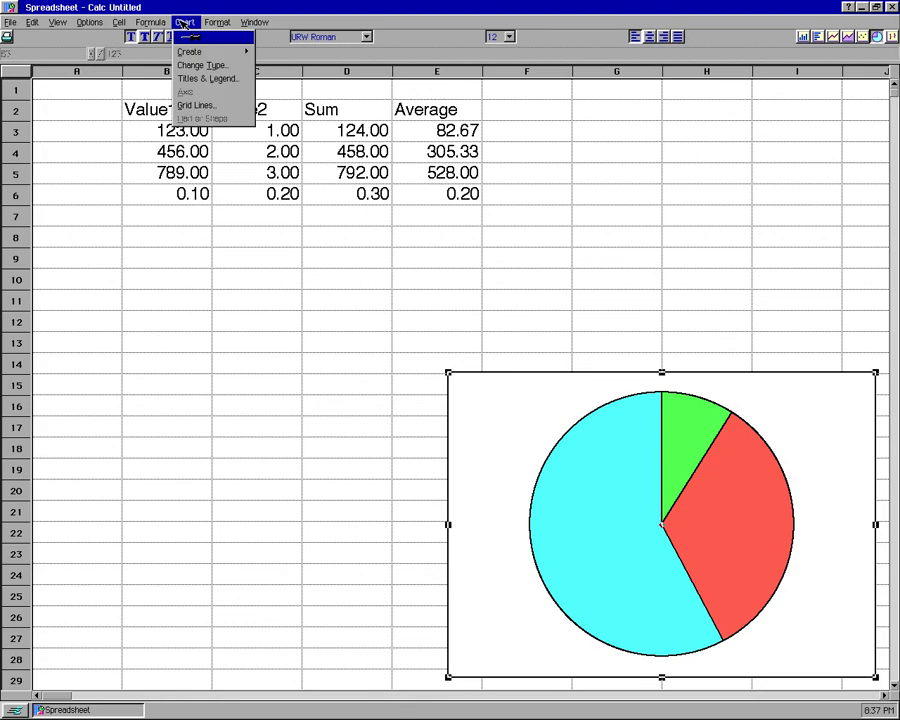
left_click(200, 78)
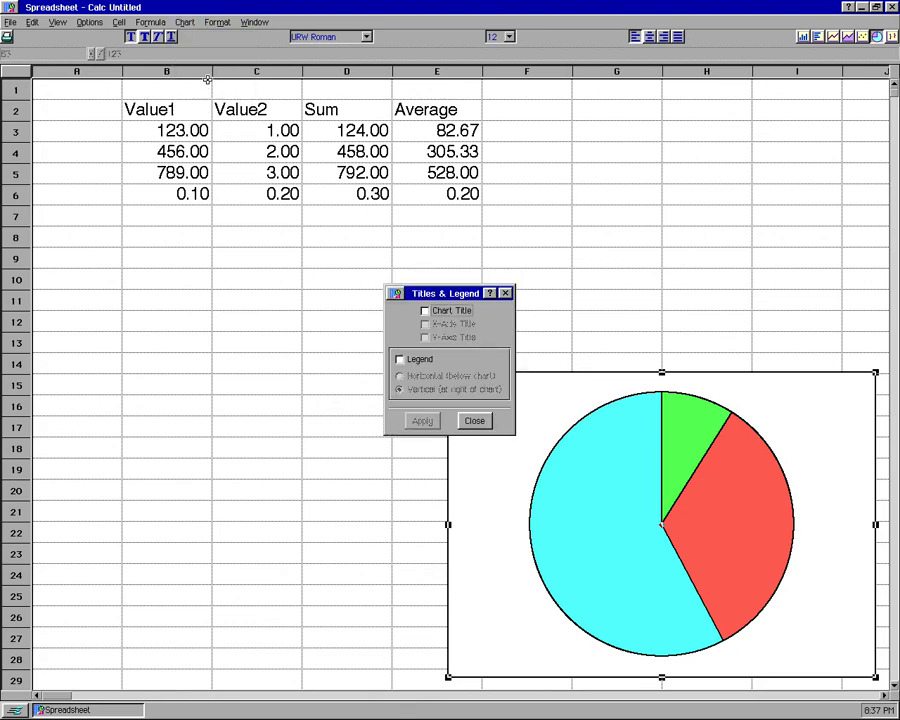
left_click(424, 310)
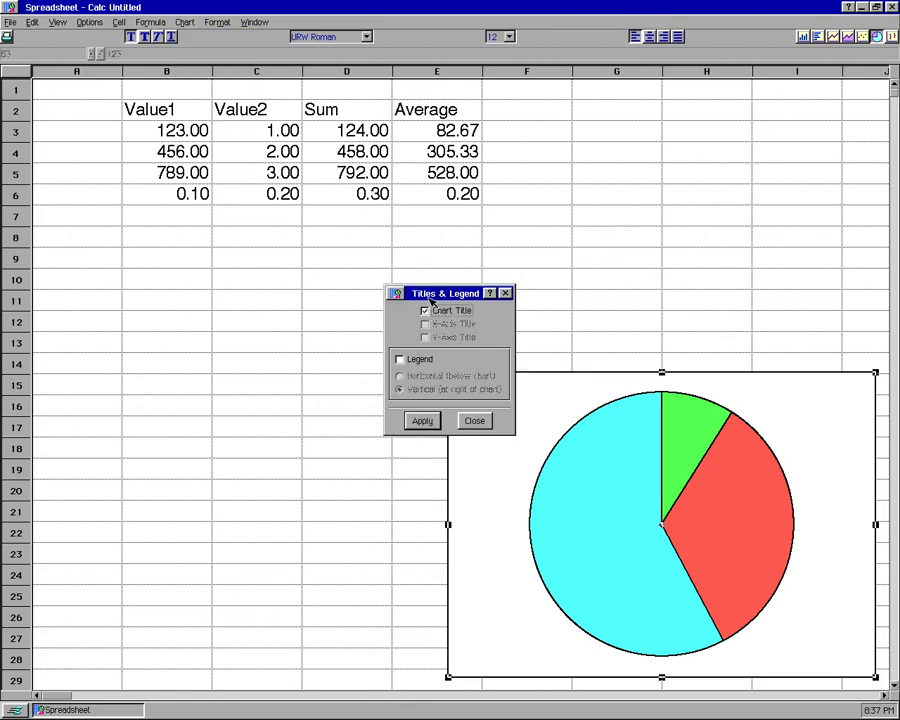
left_click_drag(434, 293, 420, 186)
left_click(393, 255)
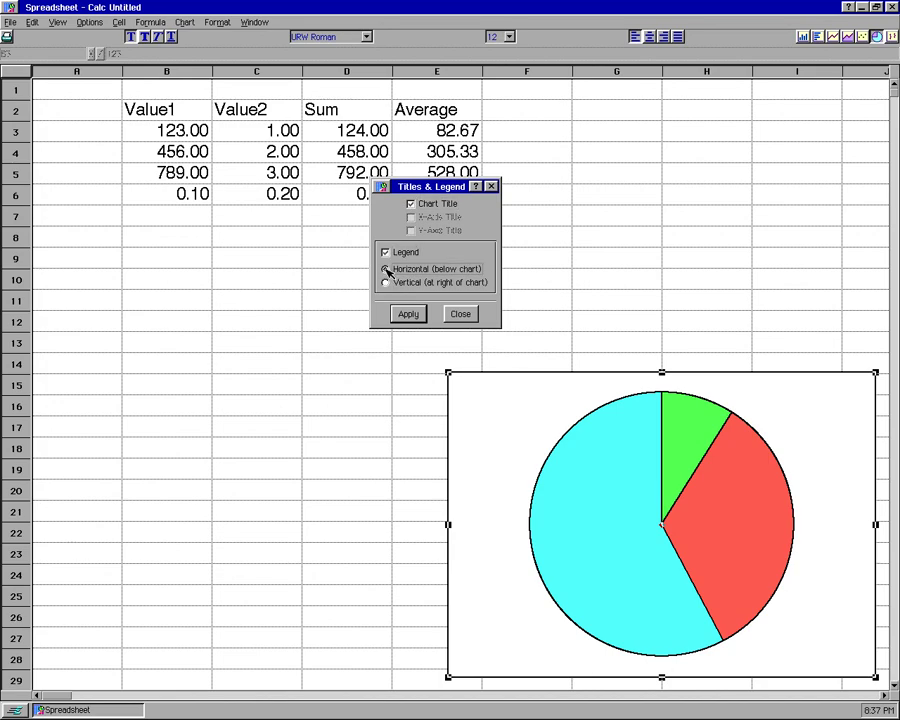
left_click(387, 270)
left_click(410, 314)
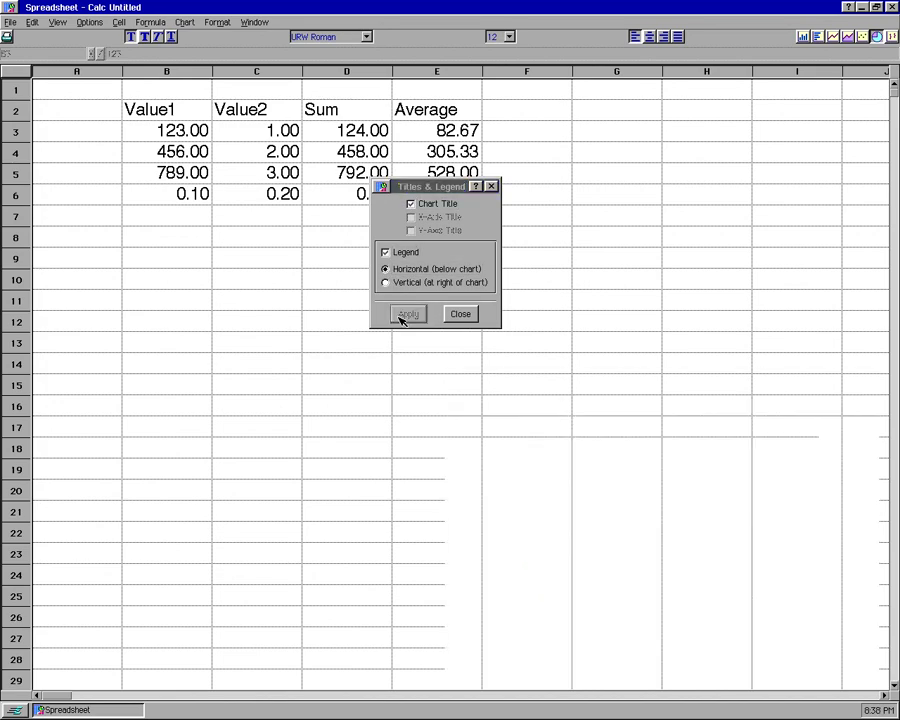
left_click(460, 314)
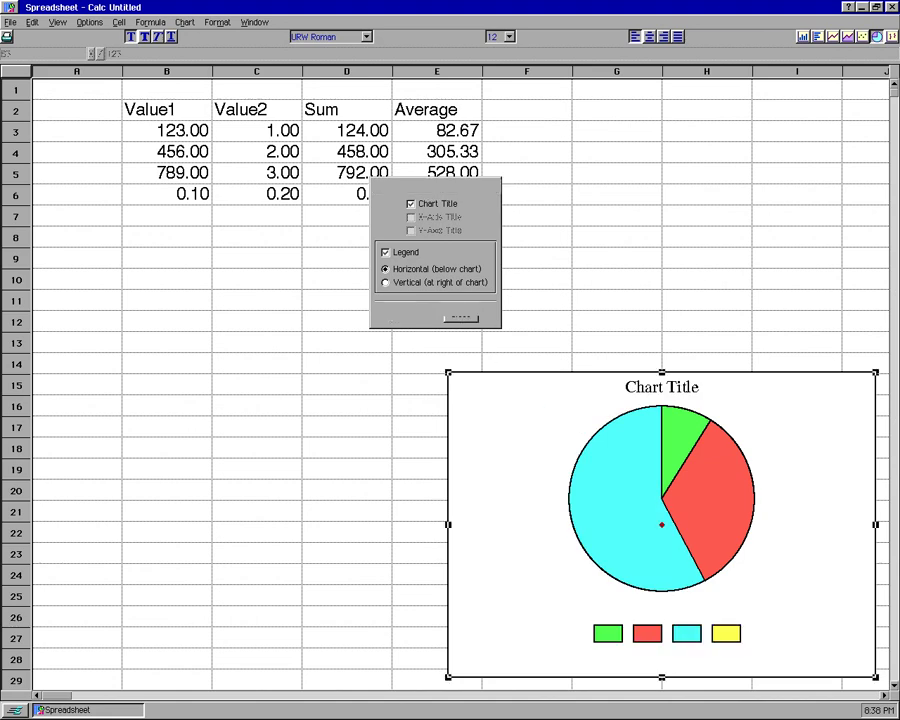
Step: Left-align the title of the pie chart
left_click(658, 392)
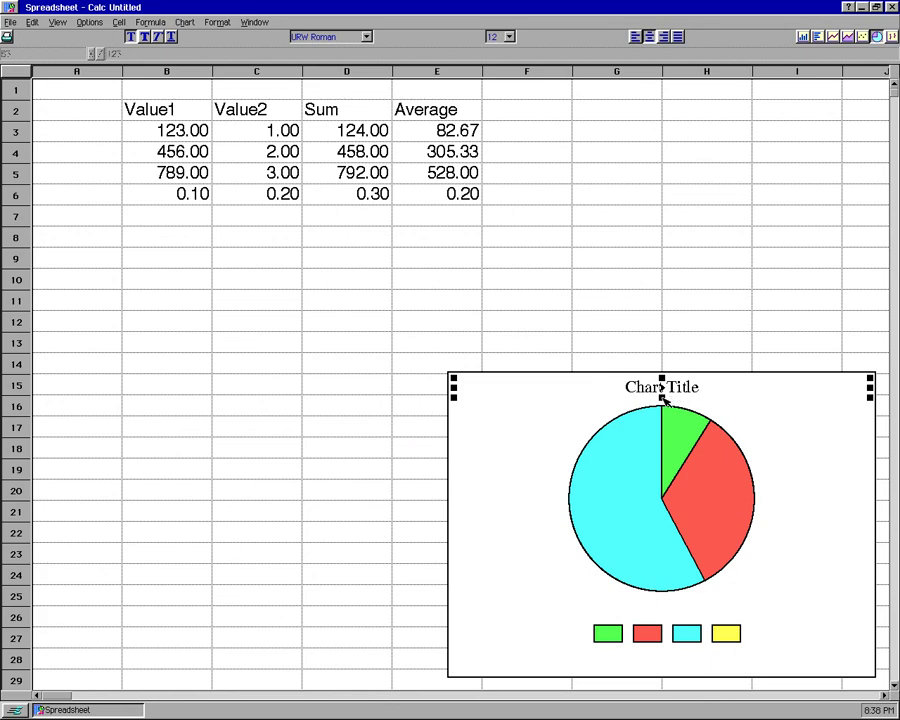
left_click(478, 418)
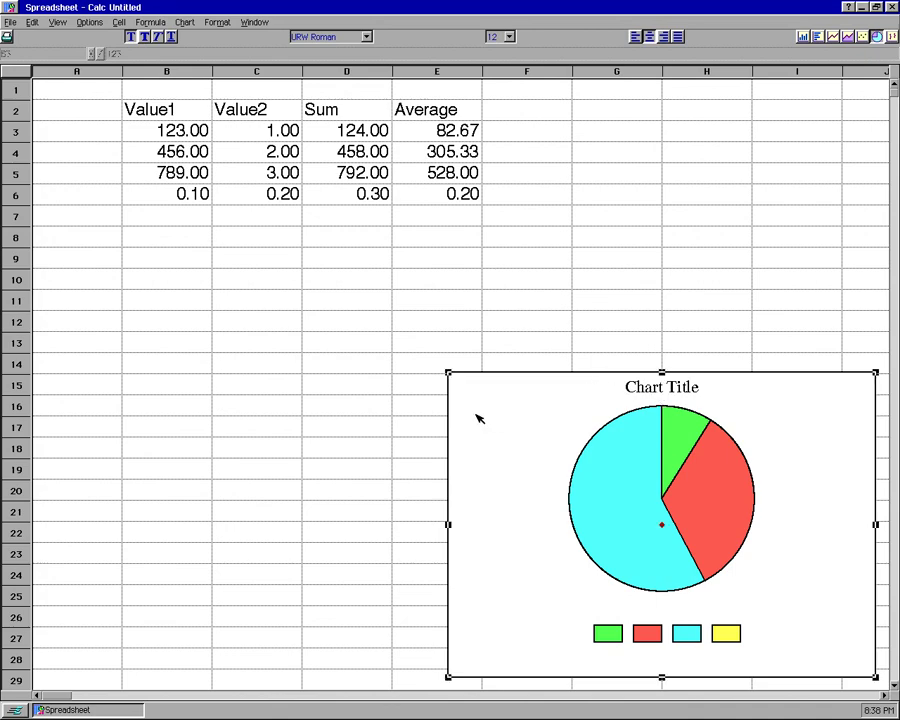
left_click(648, 390)
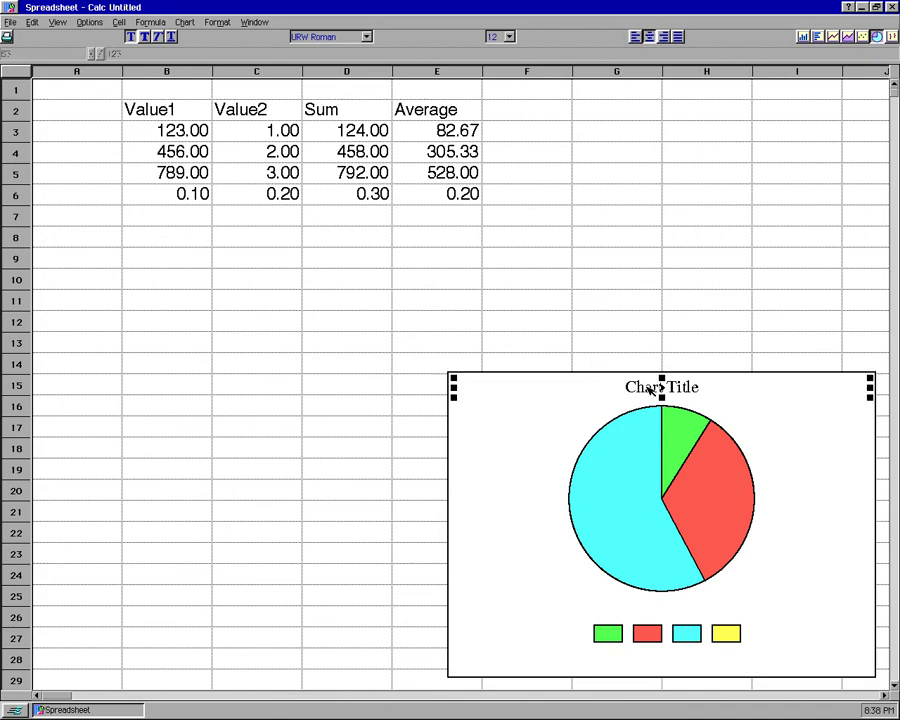
left_click(634, 37)
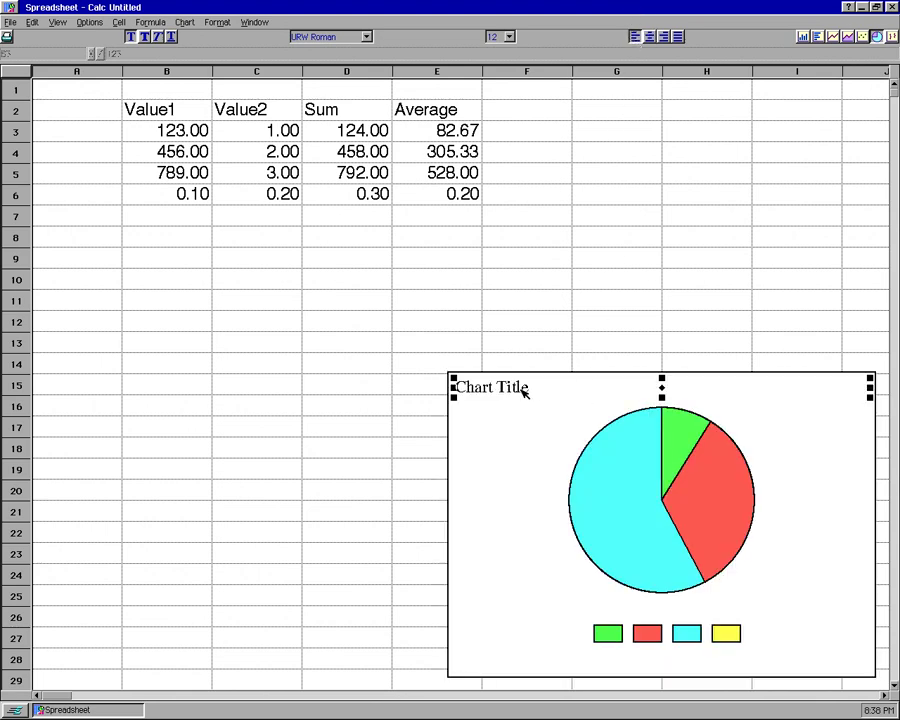
left_click(503, 457)
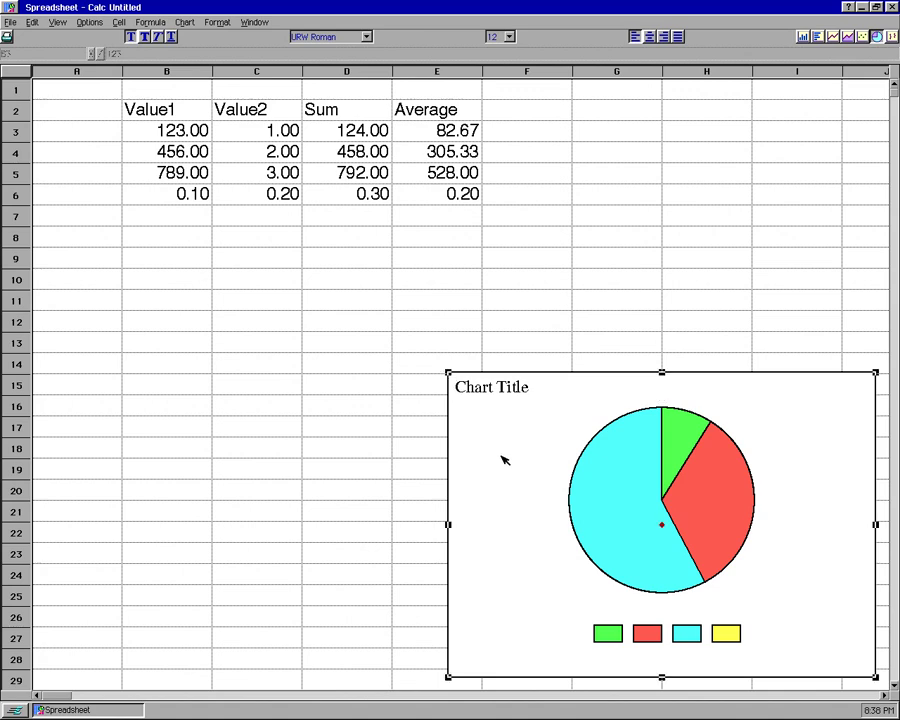
left_click(506, 389)
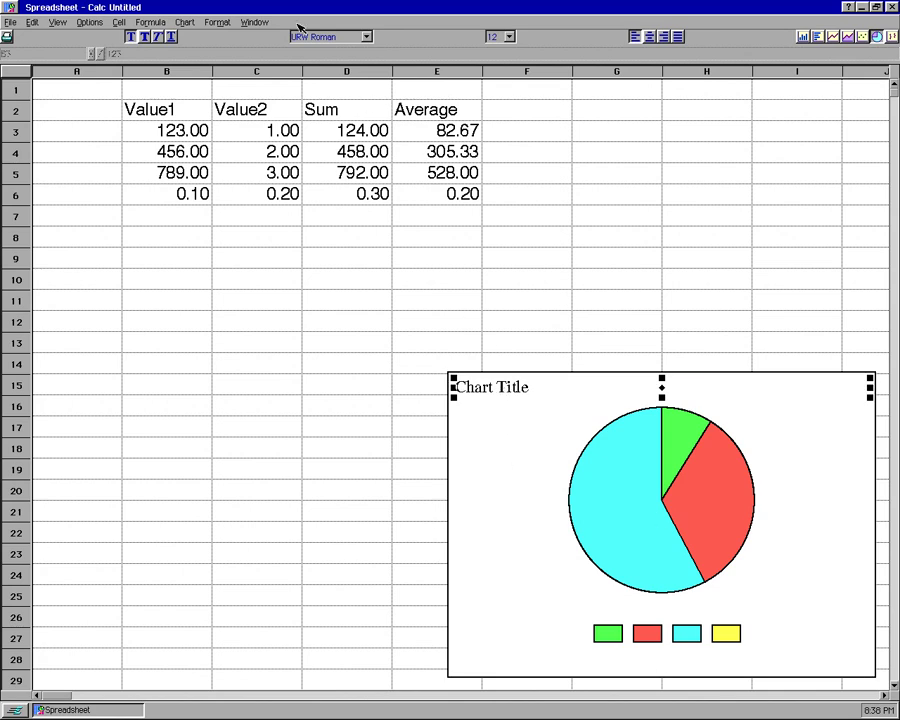
left_click(188, 22)
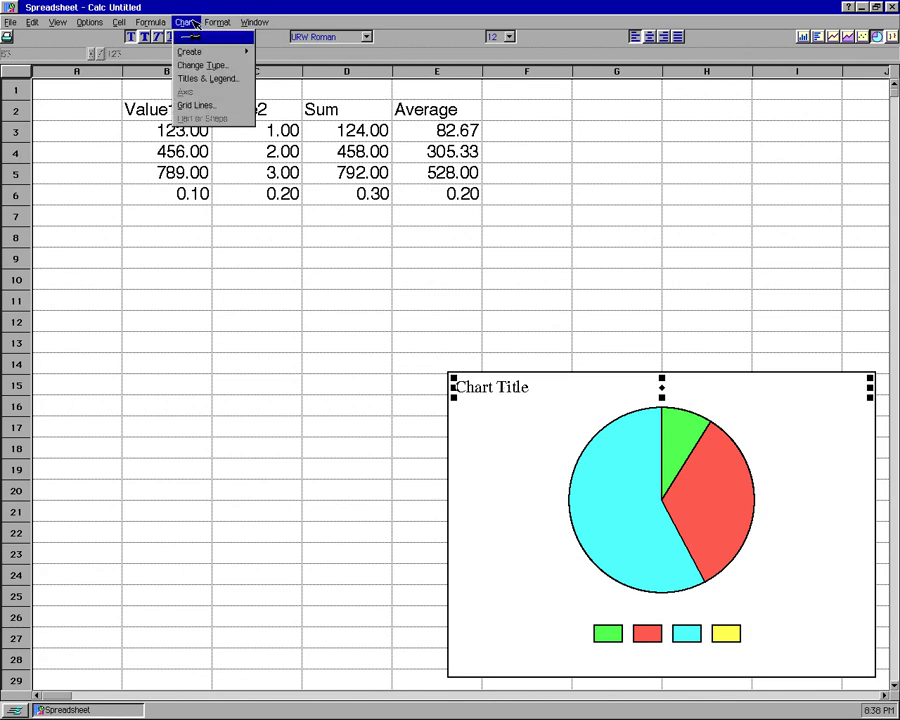
left_click(192, 78)
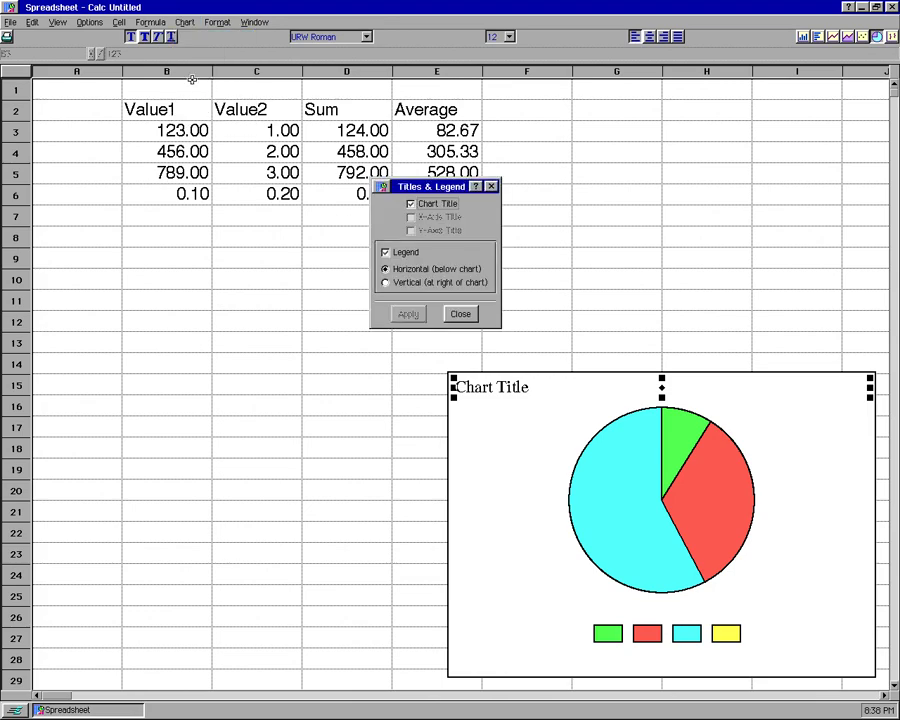
left_click(512, 399)
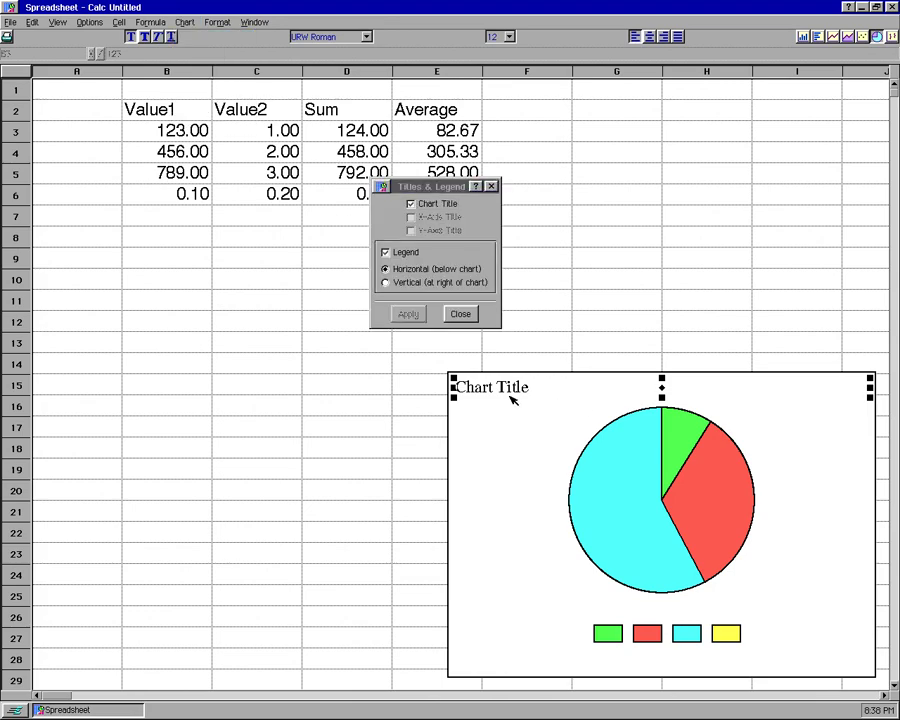
left_click(468, 318)
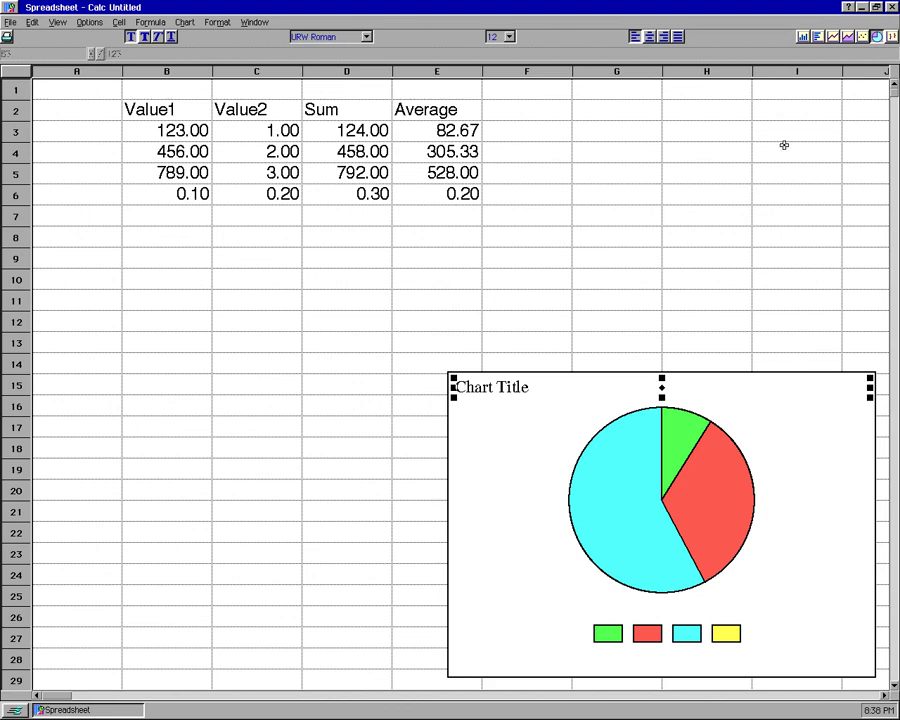
Step: Change the pie chart to an area chart, and try the line chart type as well
left_click(849, 37)
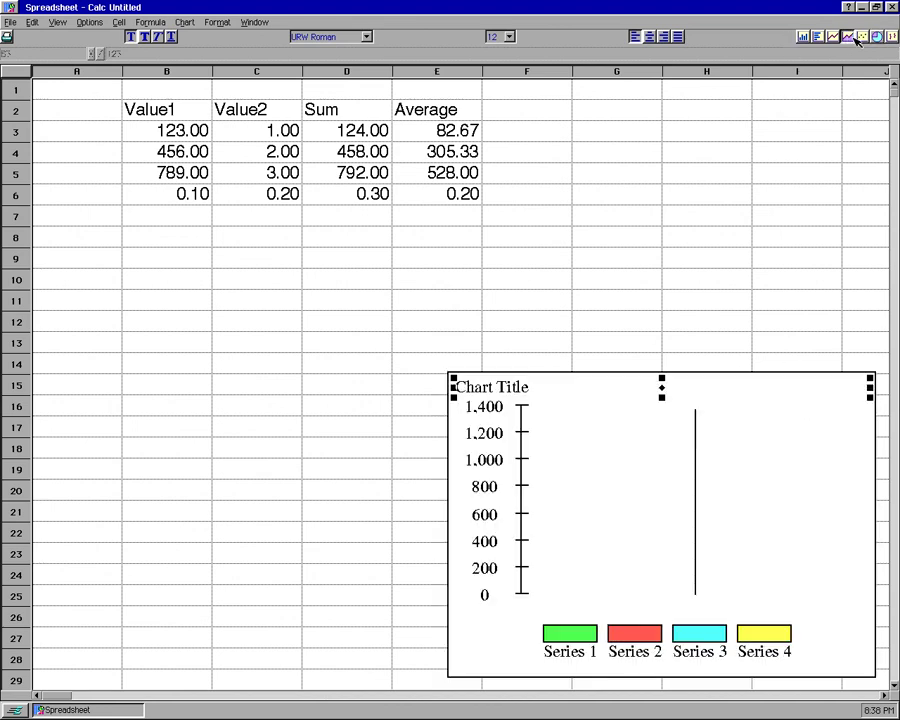
left_click(836, 38)
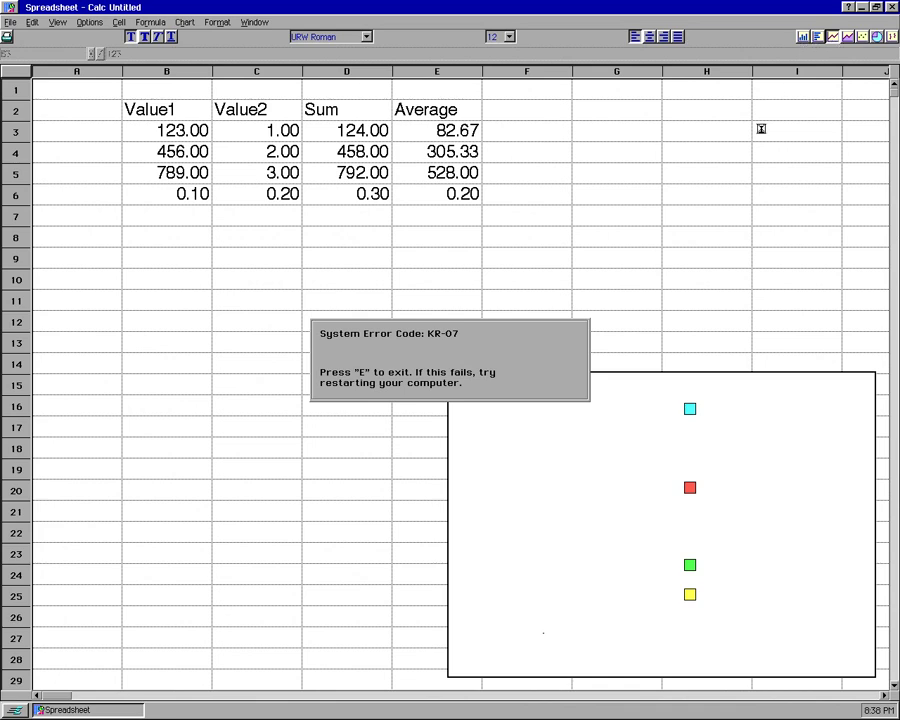
Step: Exit from the system error and restart the graphical desktop from the DOS prompt
key("e")
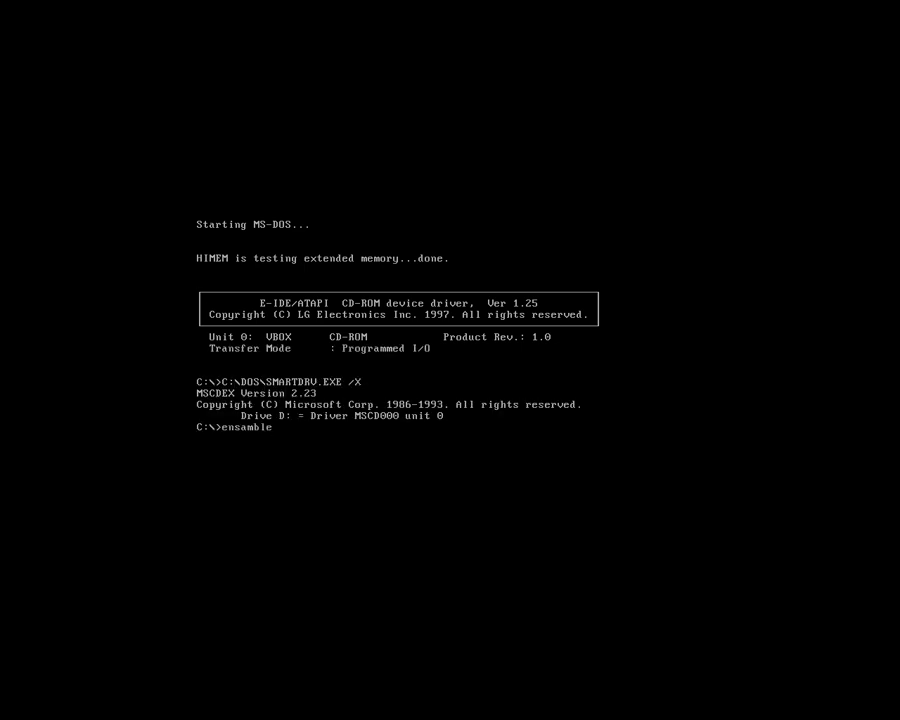
key("Return")
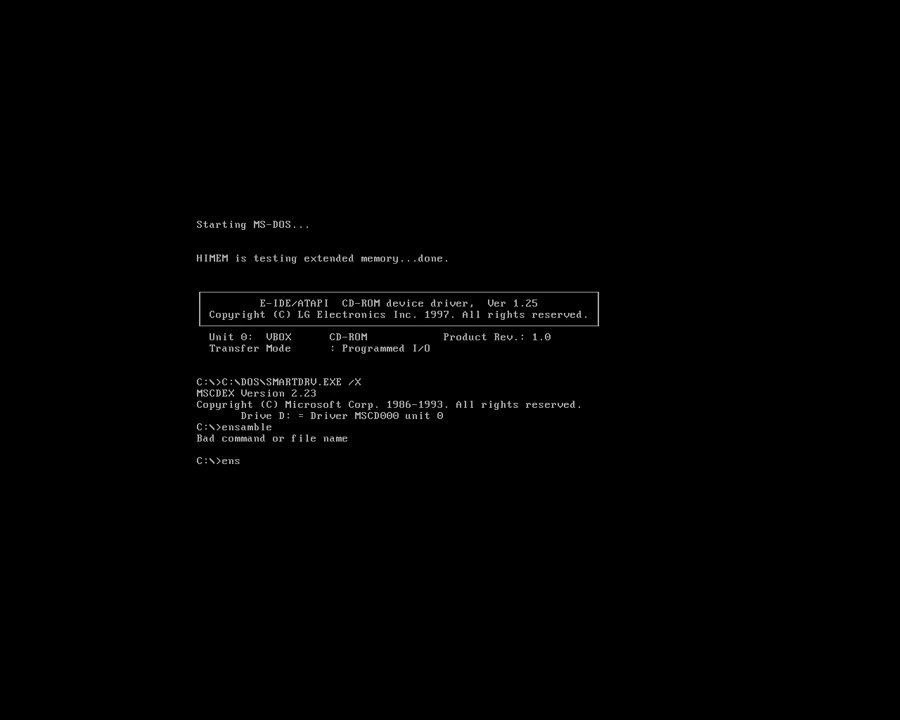
key("Return")
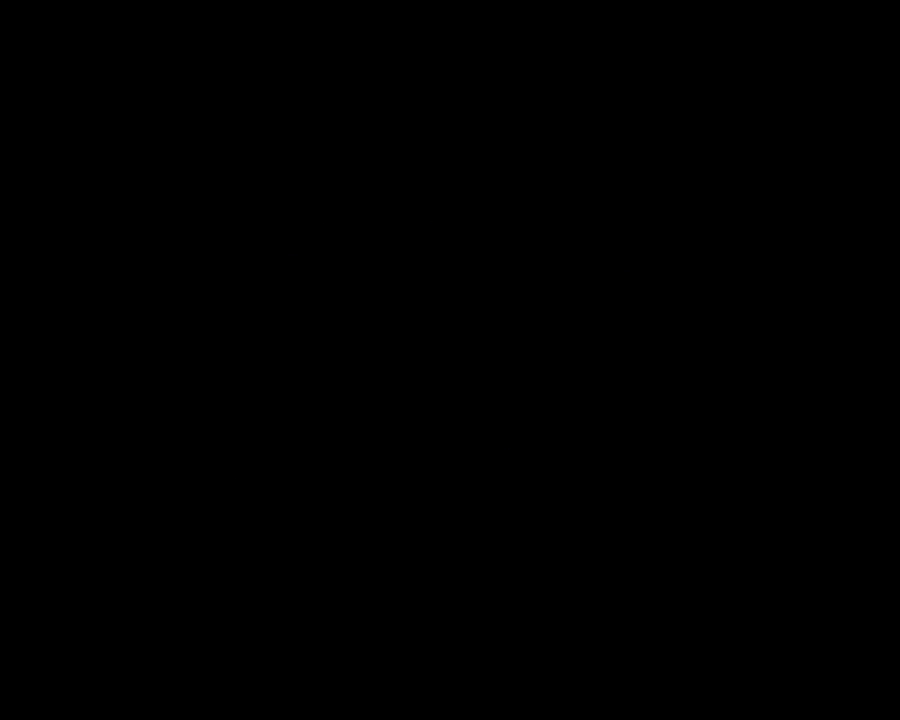
key("Return")
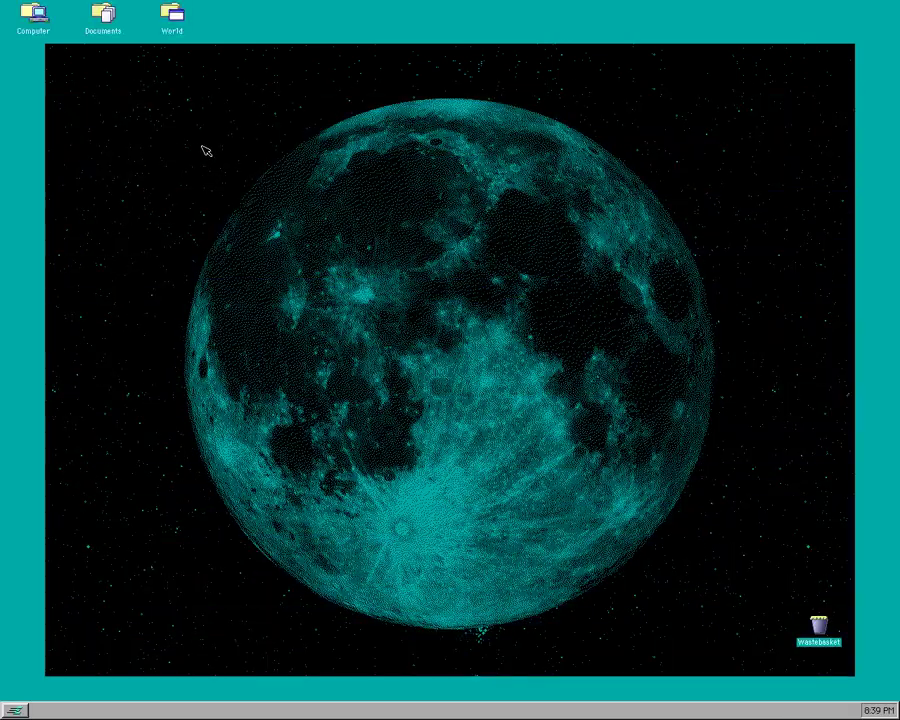
Step: Start Banner Maker and enter the banner message "Yay banners!"
left_click(22, 710)
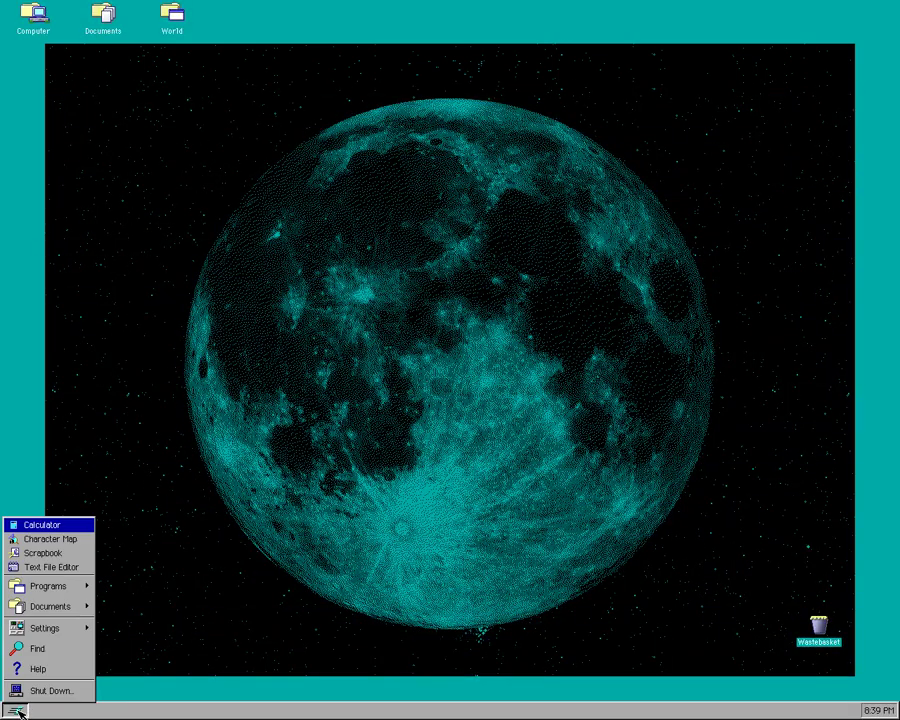
left_click(63, 594)
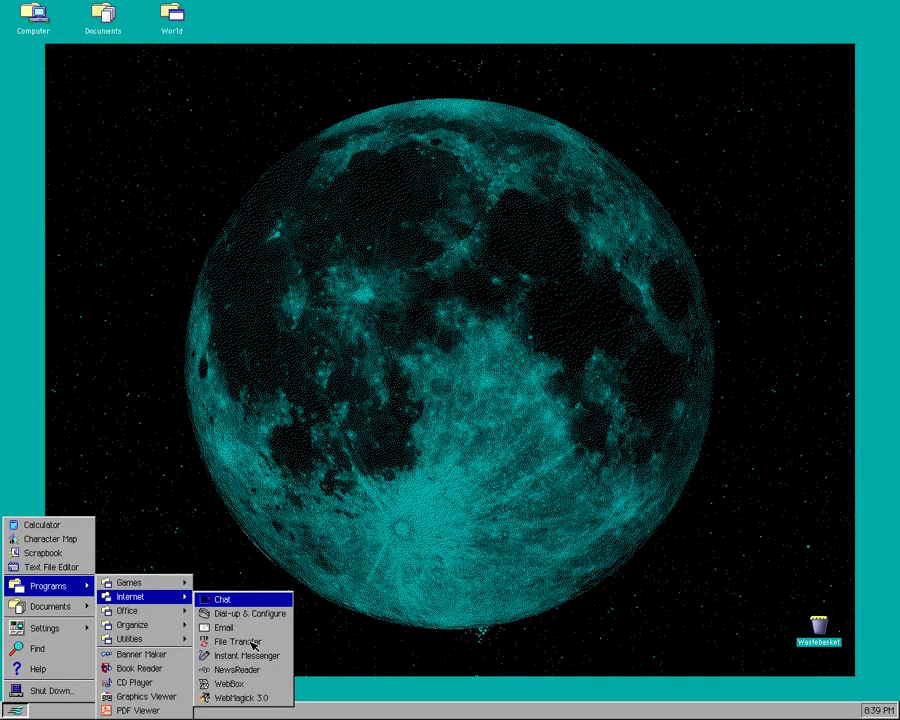
left_click(141, 654)
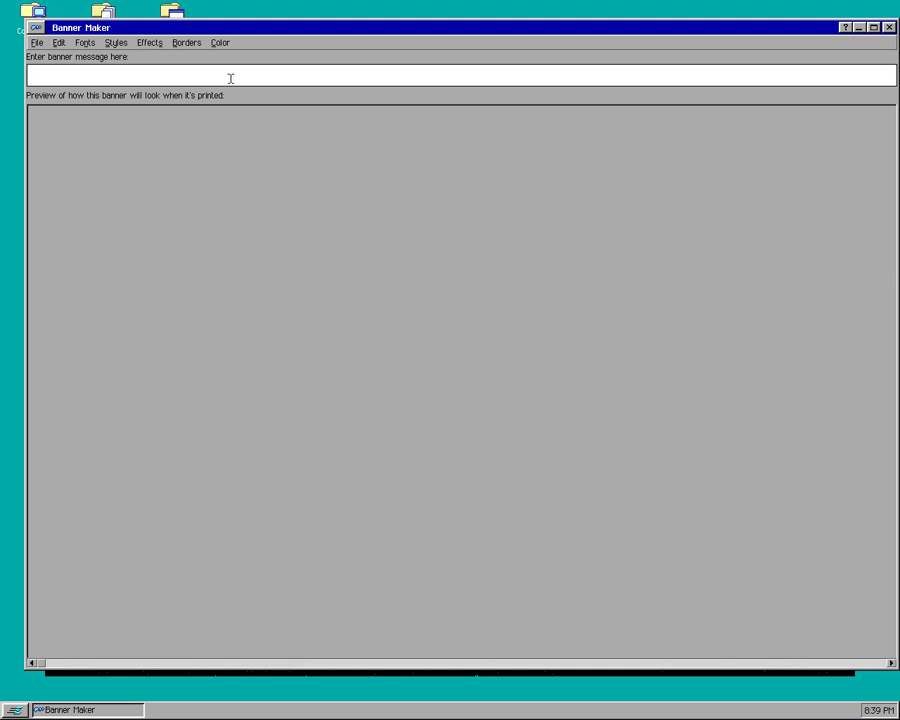
type("Yay banners!")
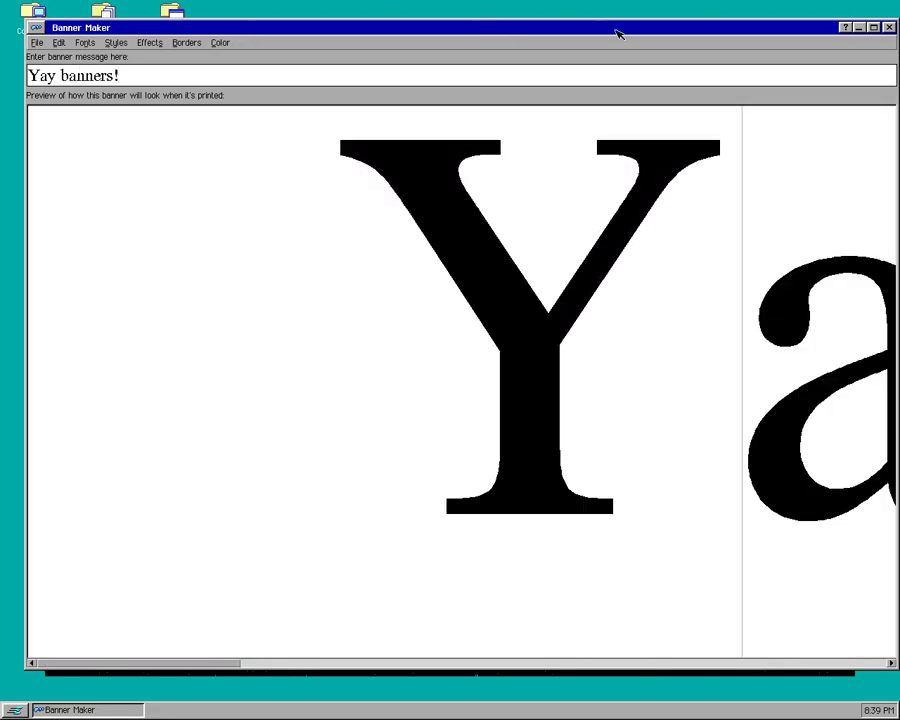
Step: Maximize the Banner Maker window and look along the banner preview
left_click(873, 27)
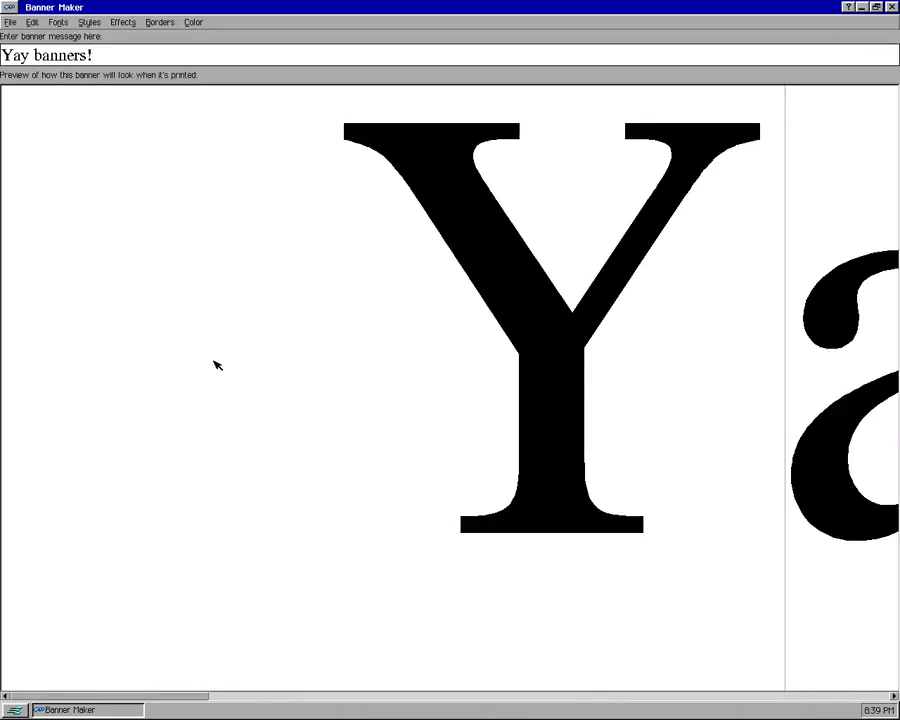
left_click_drag(105, 696, 281, 700)
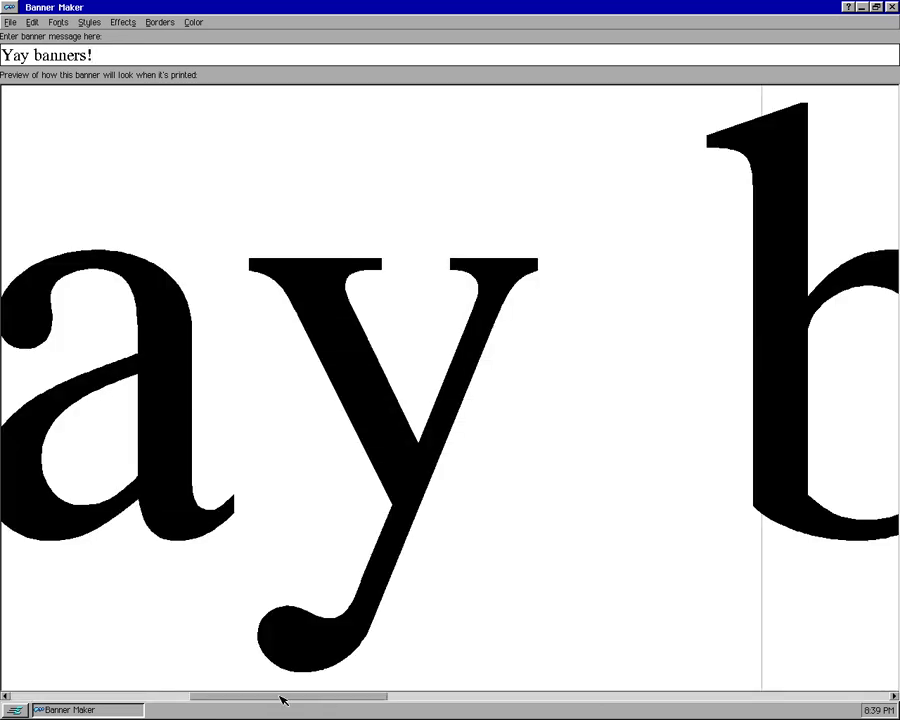
left_click(100, 696)
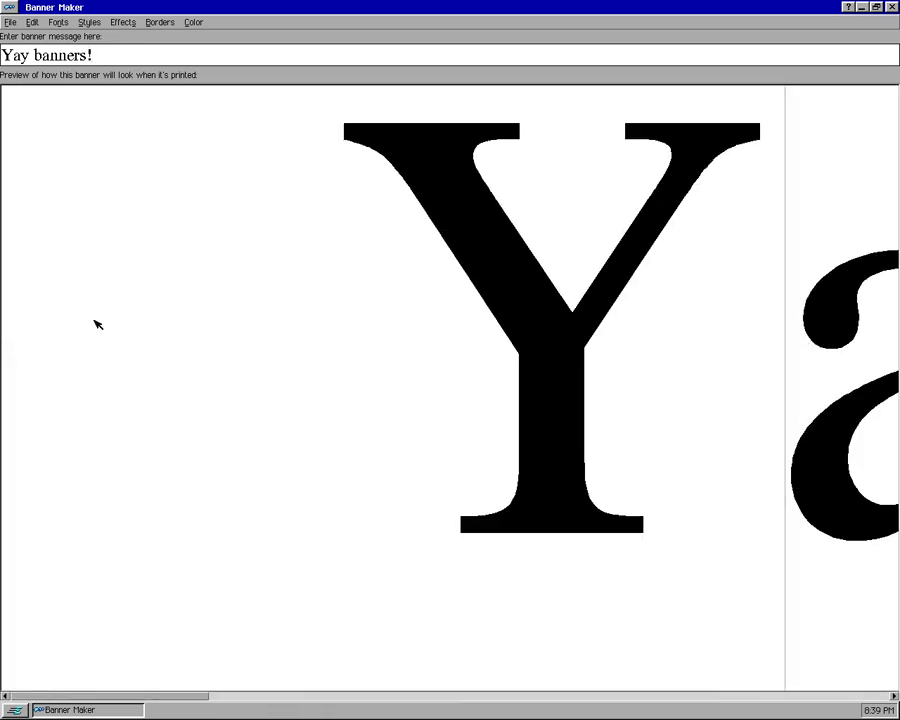
Step: Try the Sather Gothic font on the banner, settle on Shattuck Avenue, and make the text italic
left_click(30, 21)
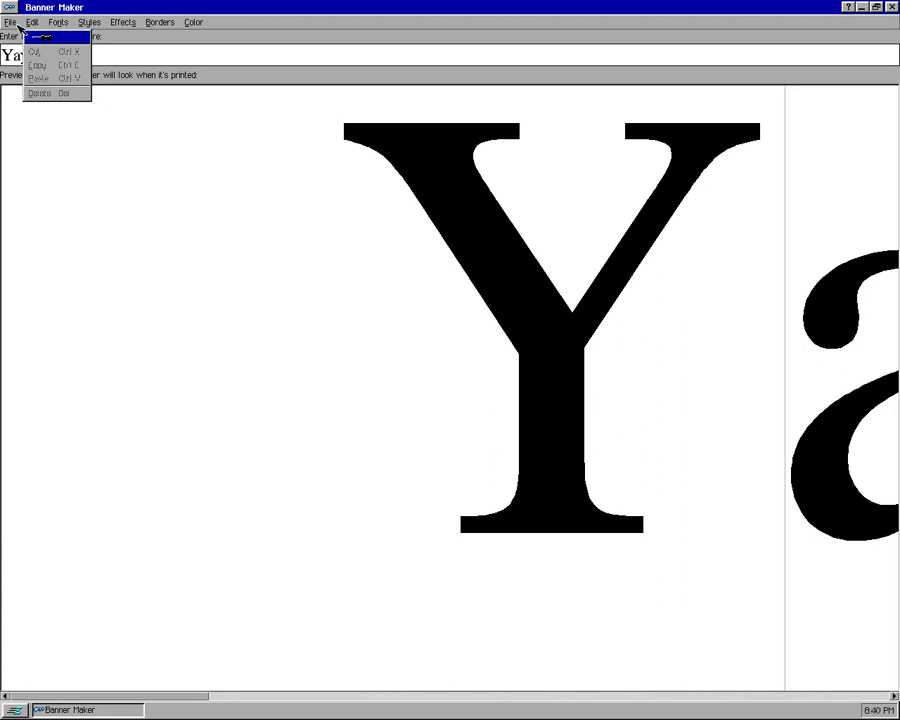
left_click(60, 23)
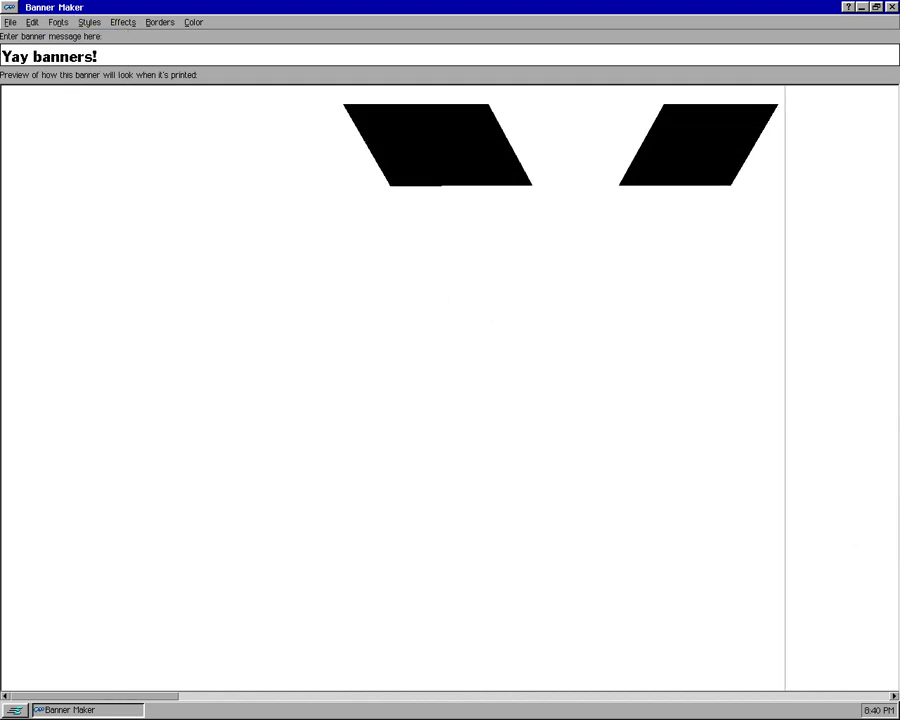
left_click(60, 21)
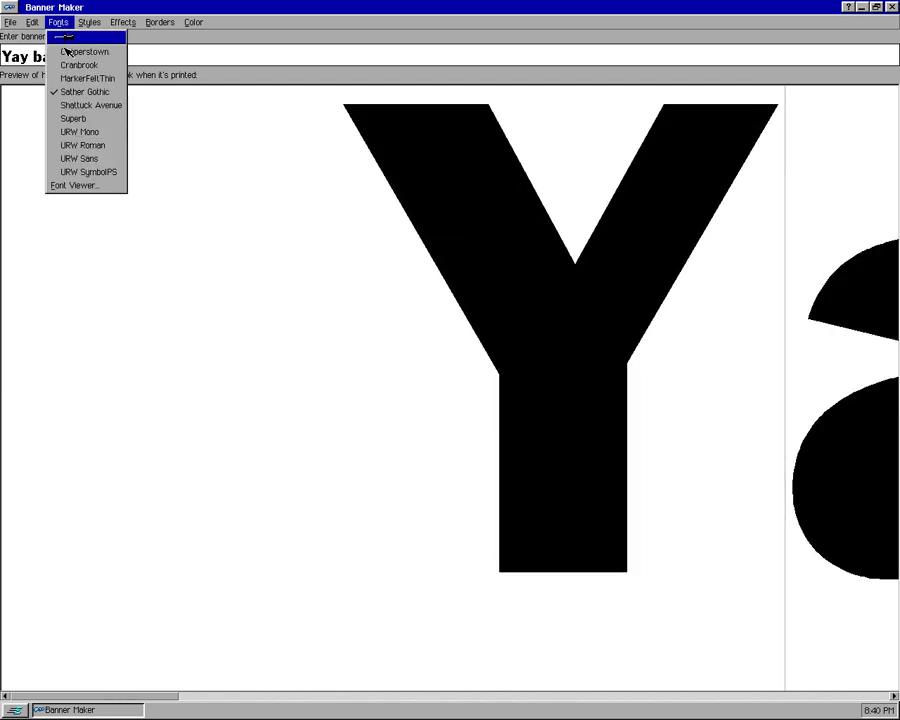
left_click(83, 106)
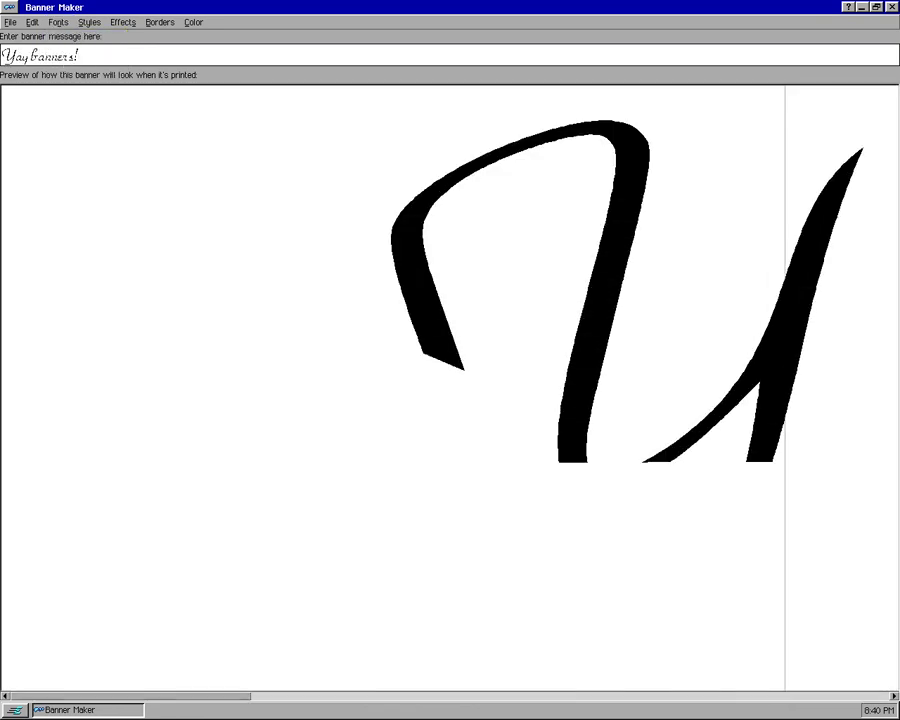
left_click(89, 22)
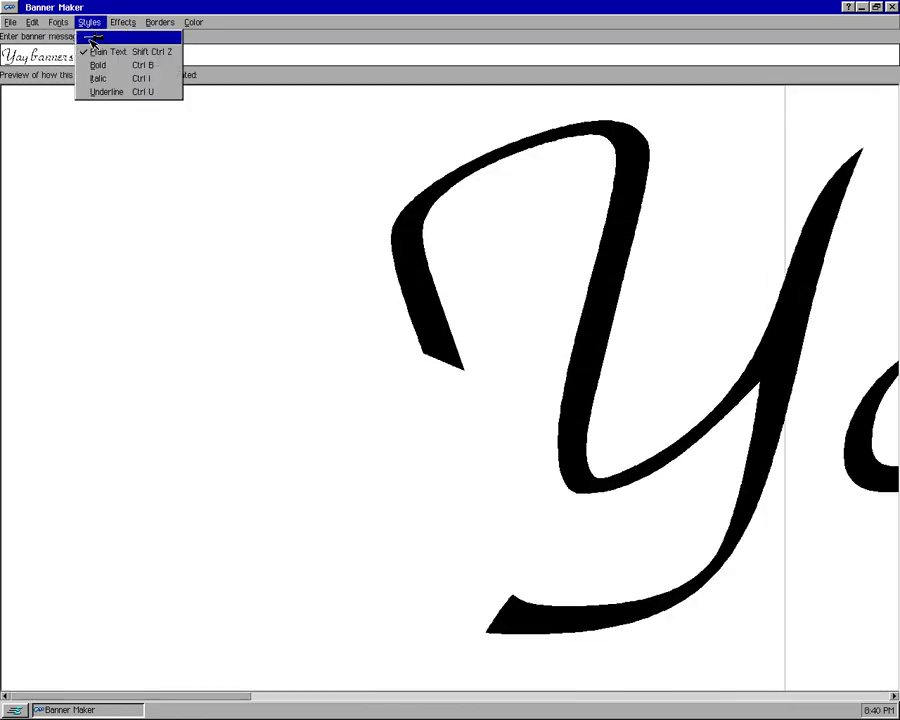
left_click(97, 78)
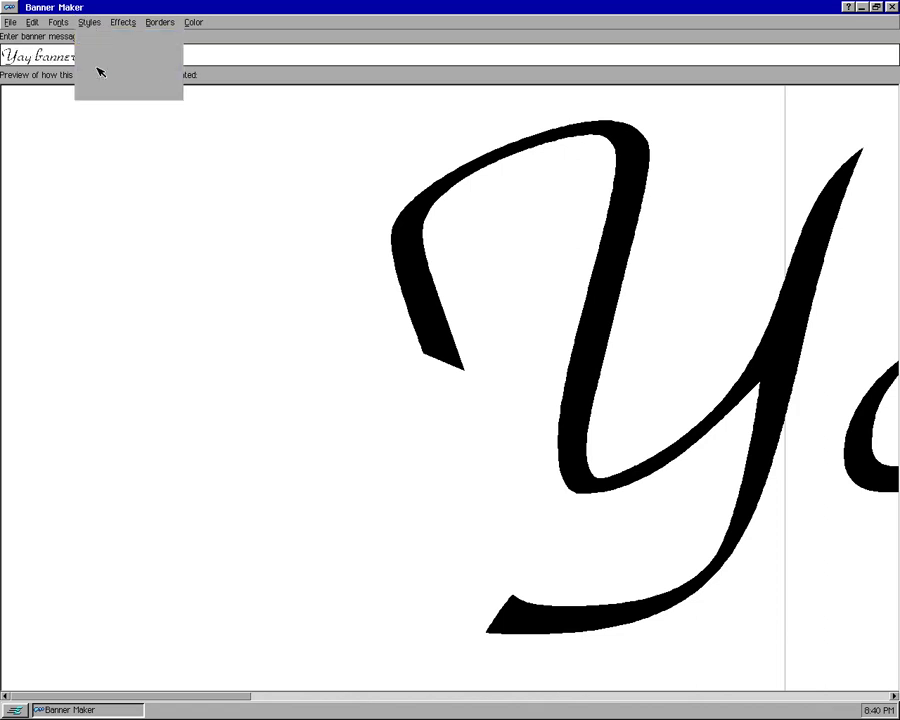
Step: Apply the 3D Effect to the banner text and put a Double Border around the banner
left_click(120, 22)
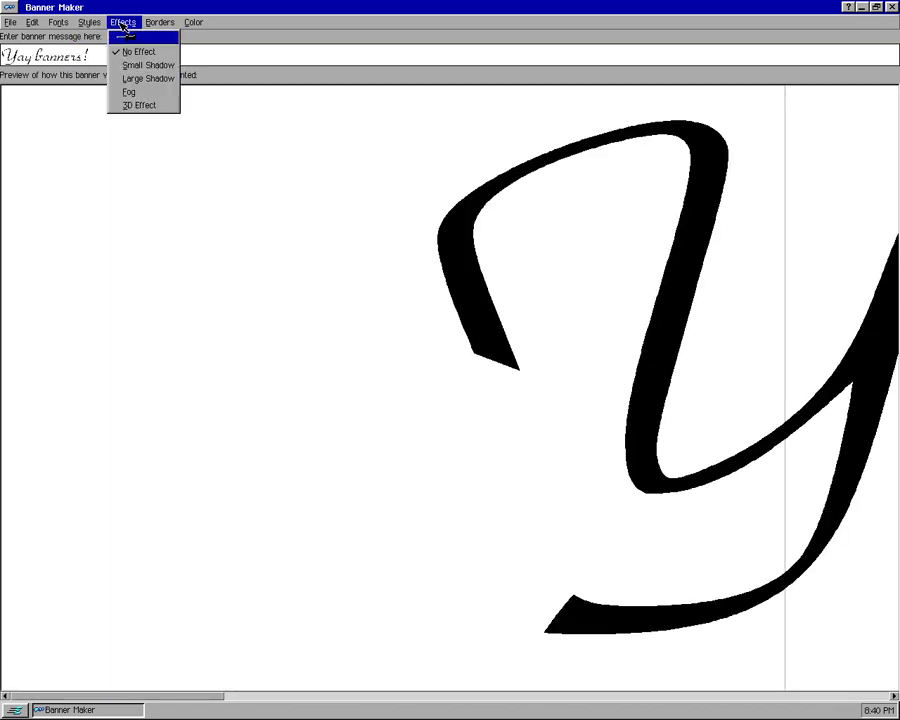
left_click(133, 104)
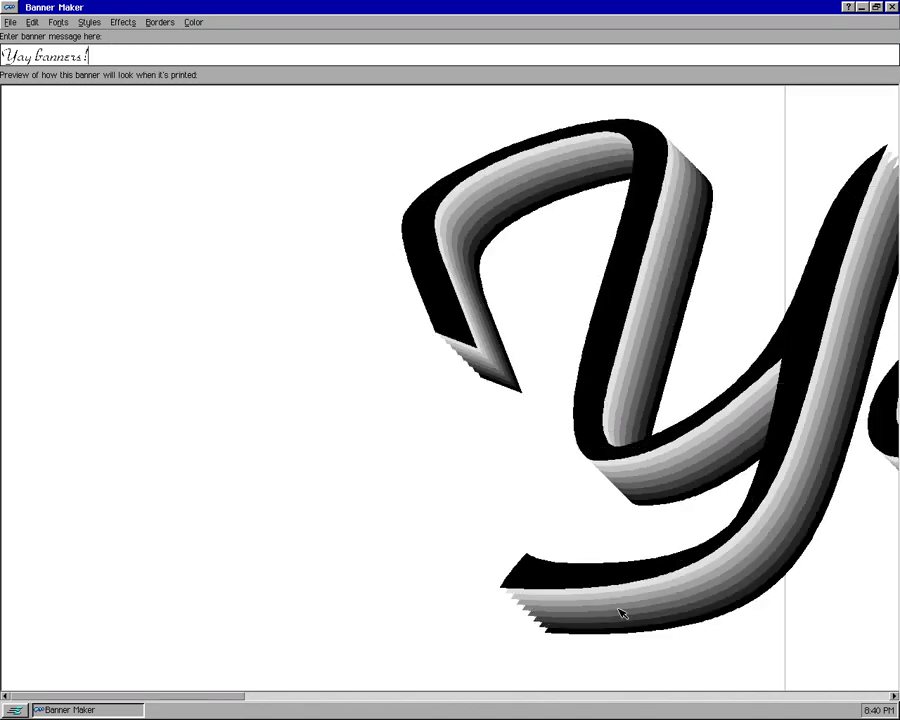
left_click(282, 697)
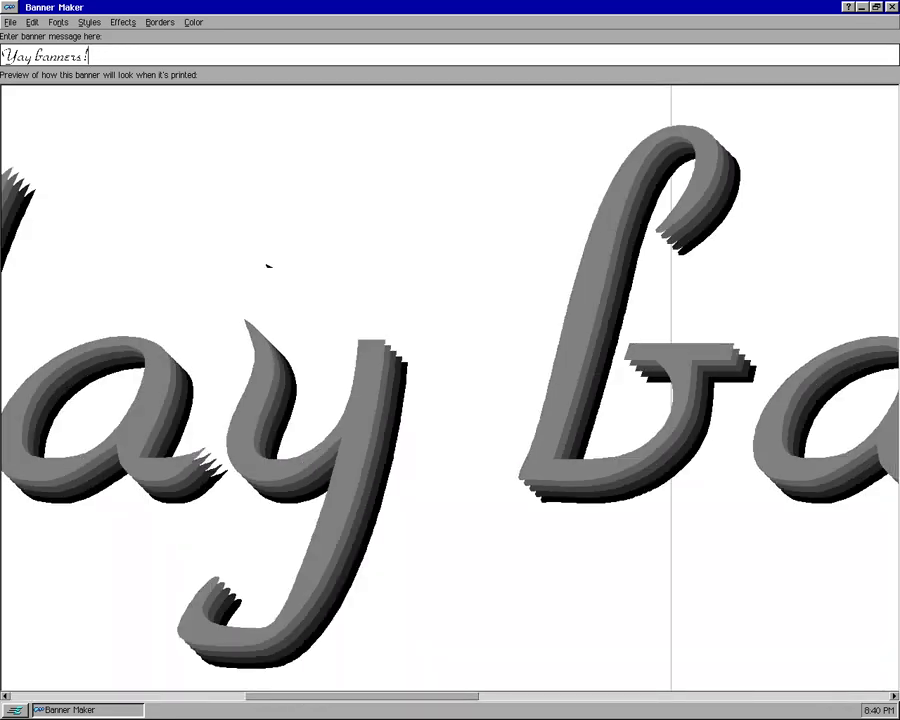
left_click(159, 22)
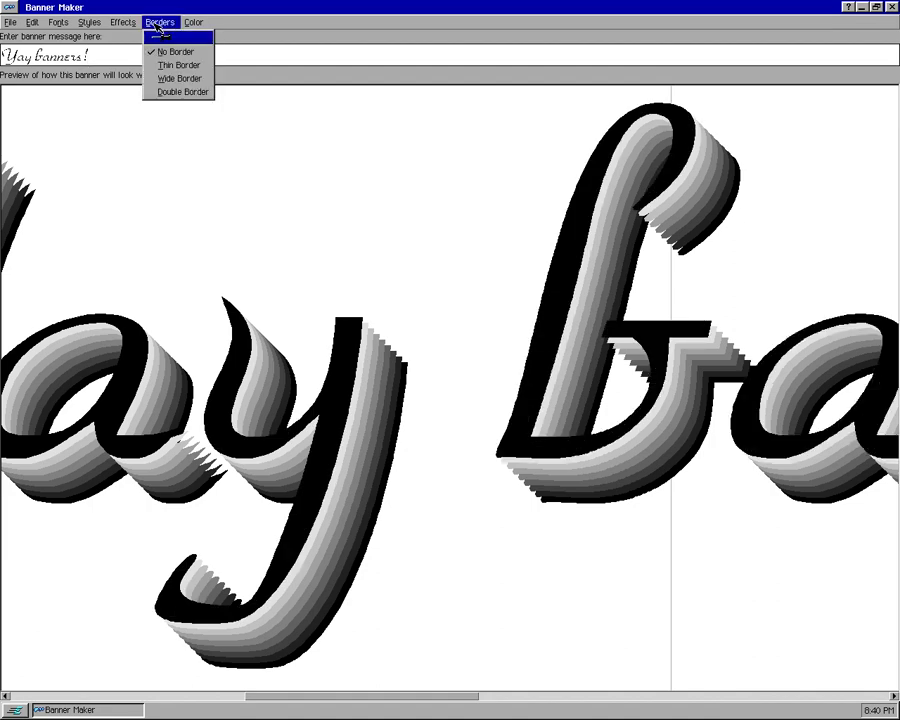
left_click(174, 92)
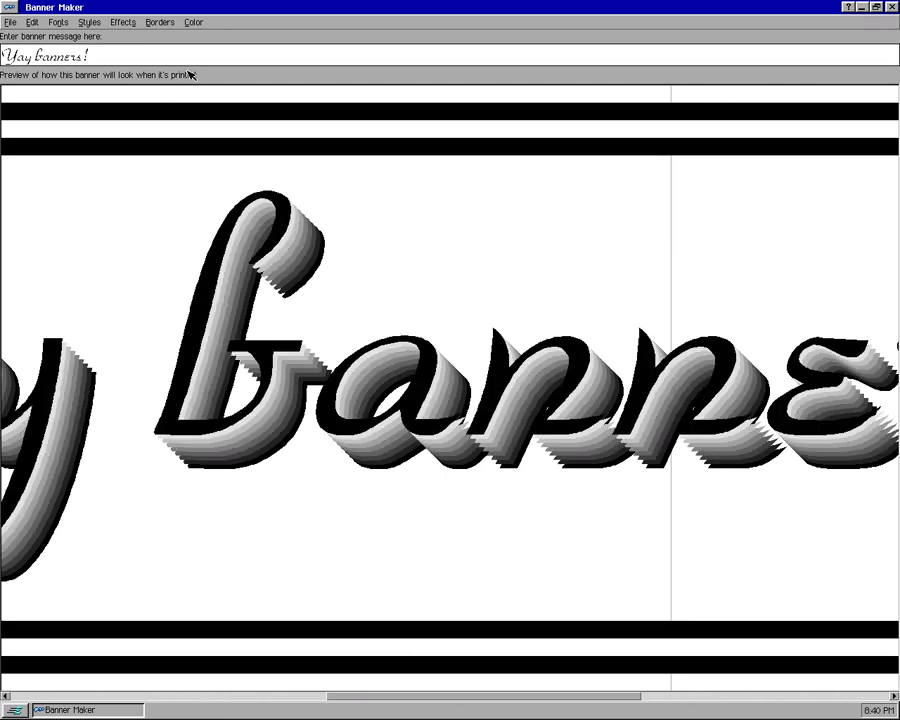
Step: Color the banner text light blue using the preset color swatches
left_click(193, 23)
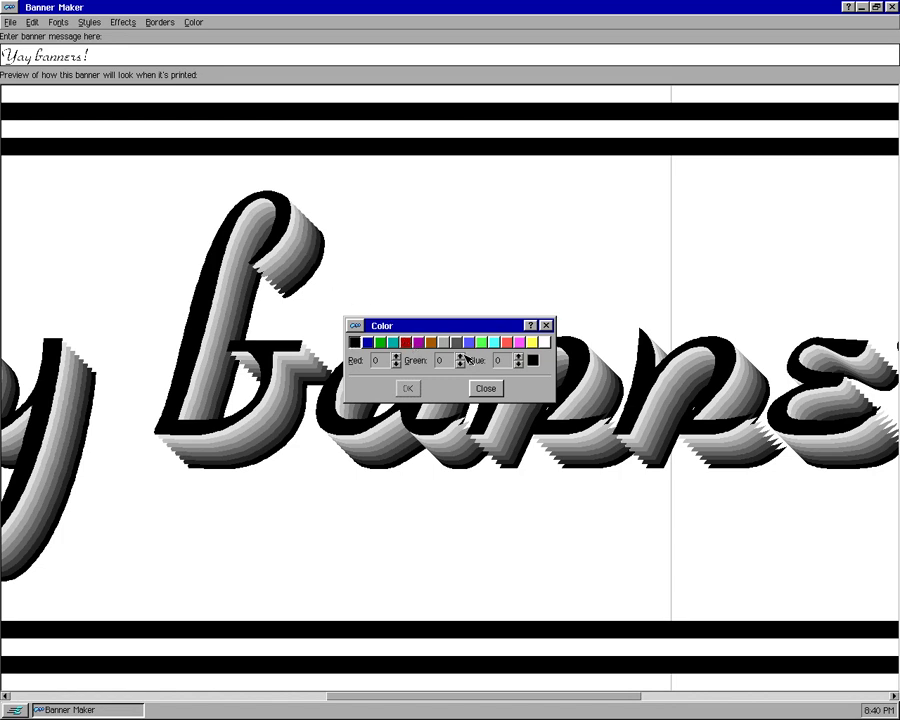
left_click(470, 343)
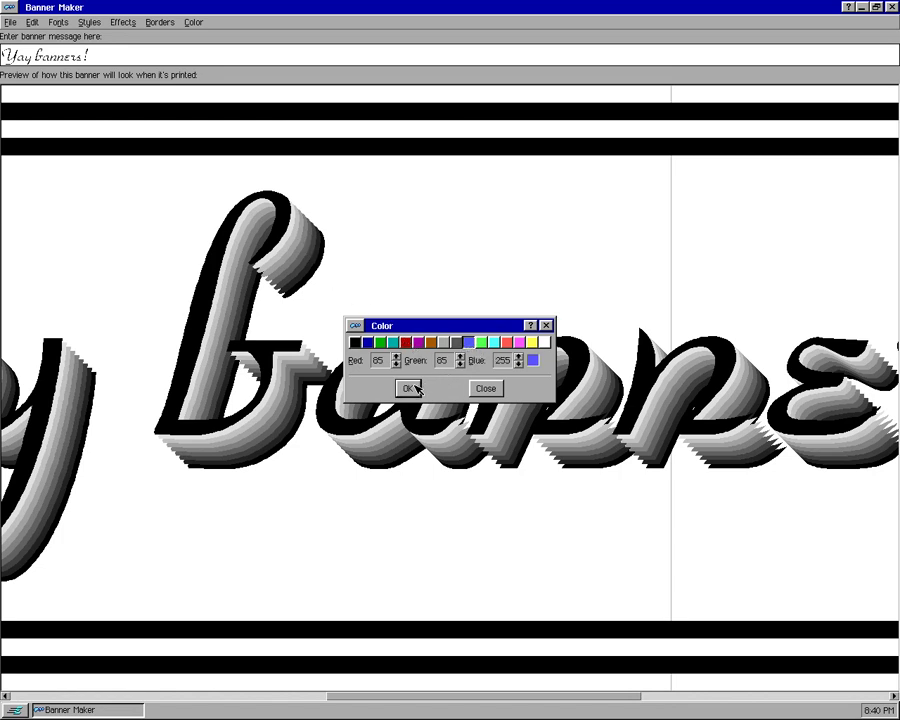
left_click(413, 388)
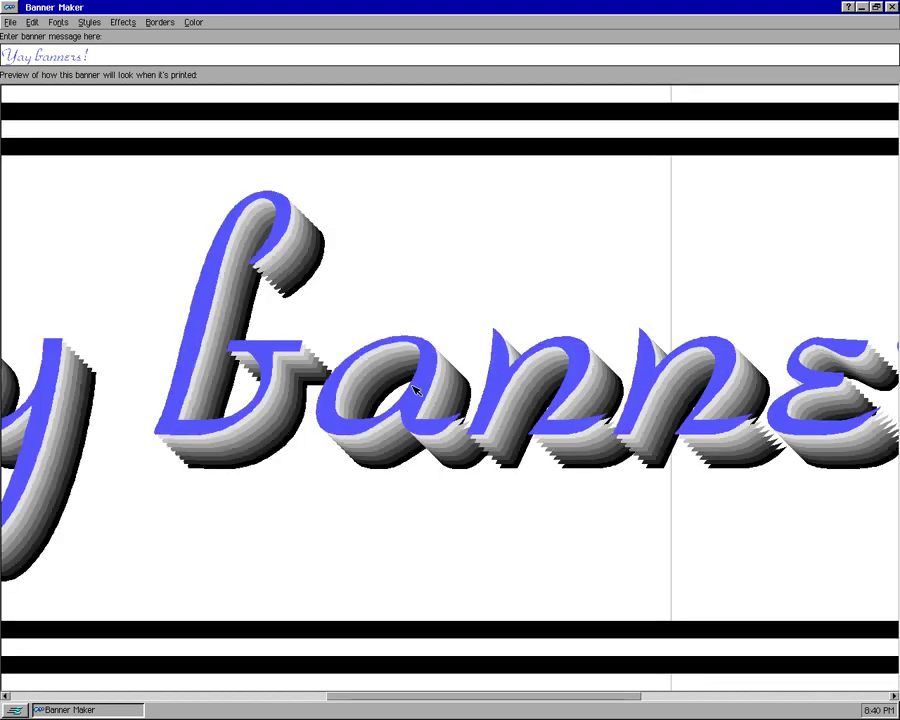
Step: Try to print the banner
left_click(90, 22)
left_click(35, 22)
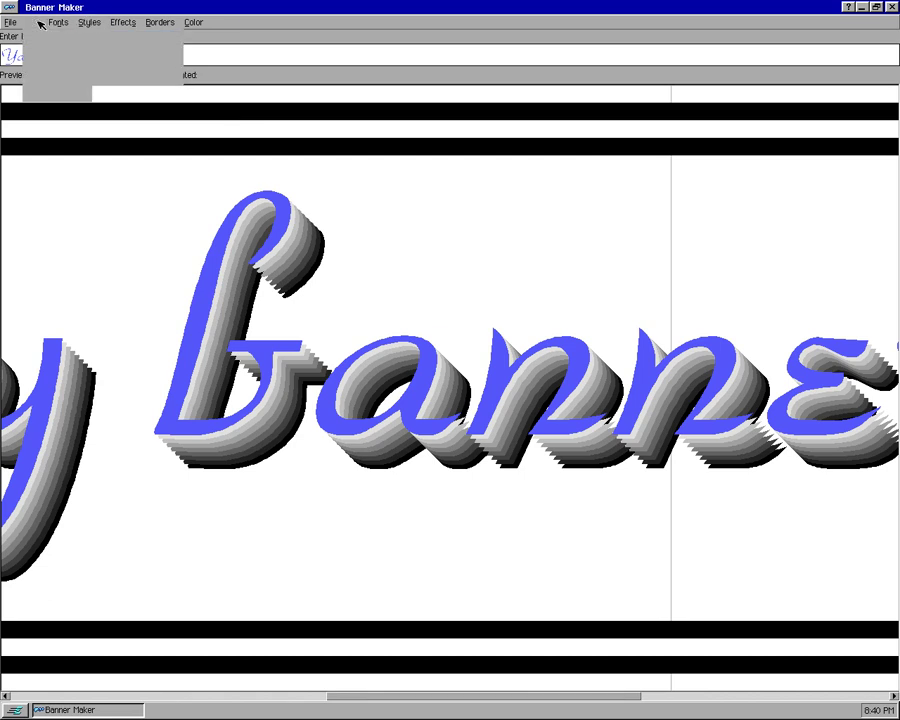
left_click(11, 22)
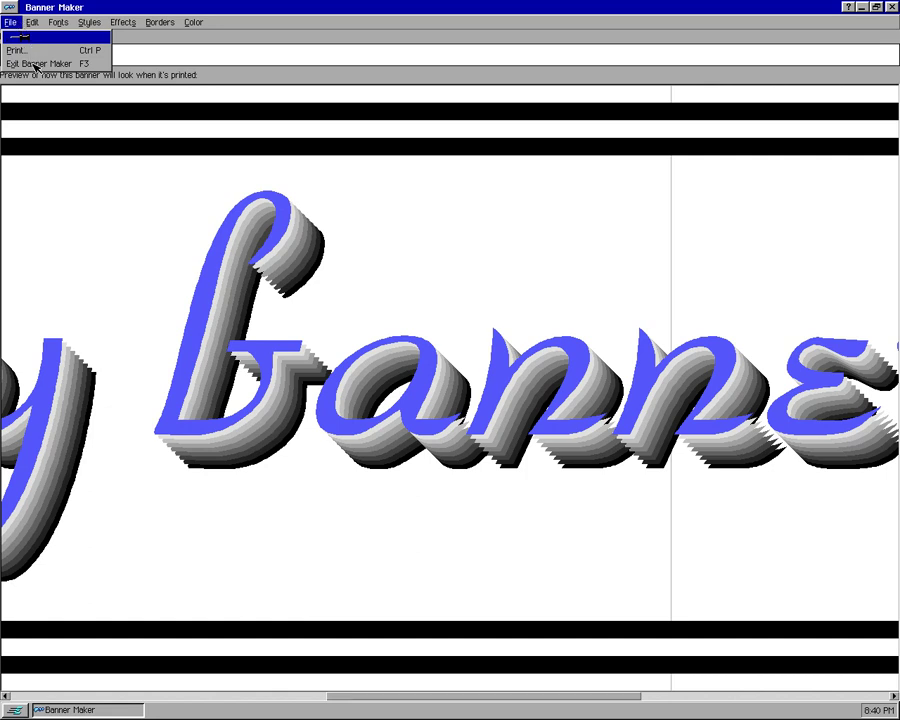
left_click(18, 50)
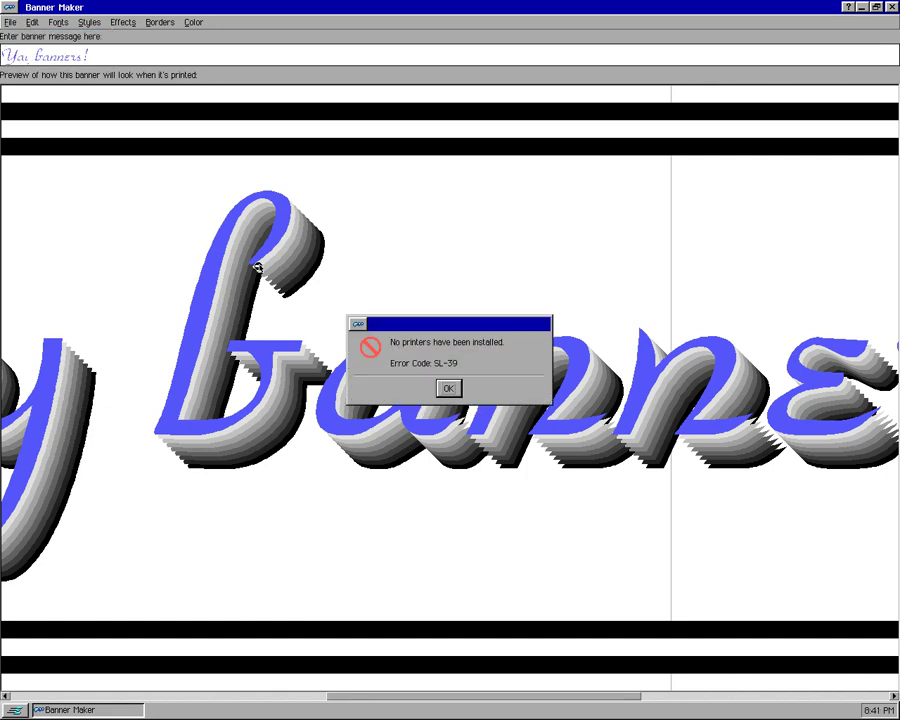
left_click(446, 389)
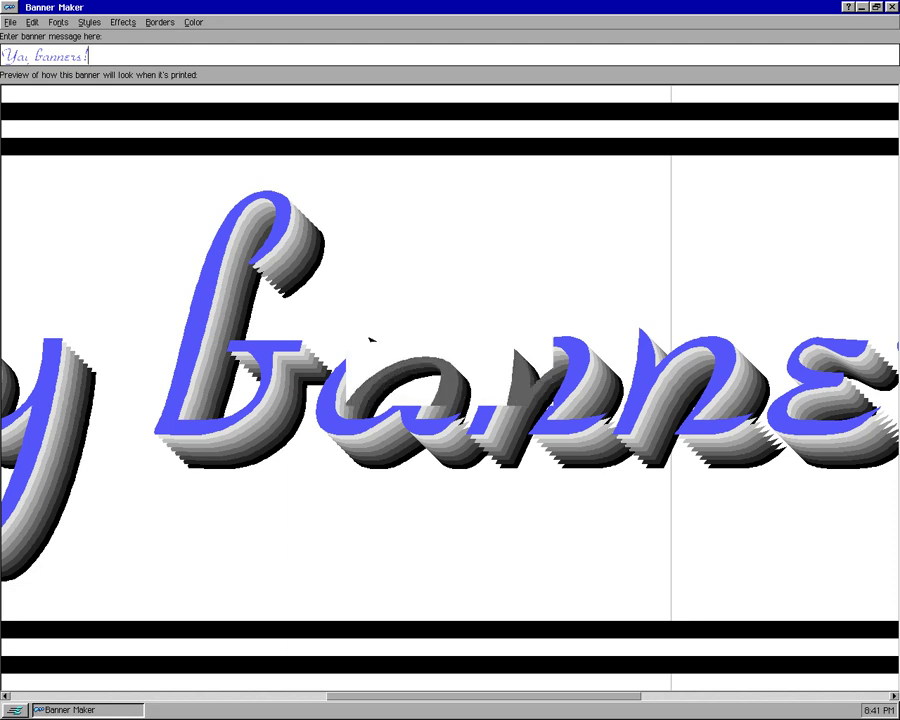
Step: Exit Banner Maker and confirm the exit
left_click(12, 21)
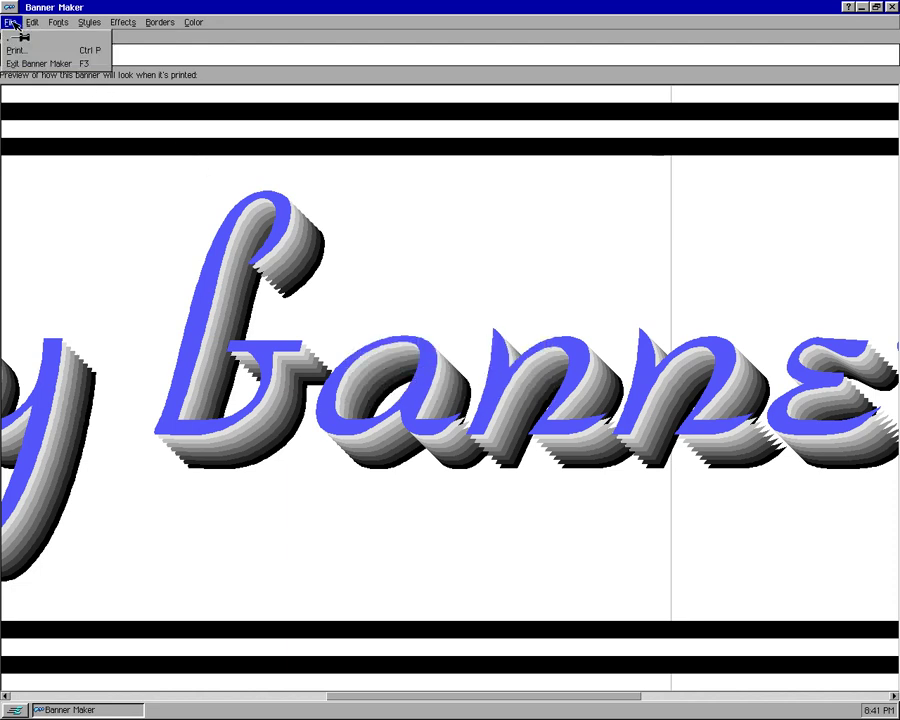
left_click(10, 64)
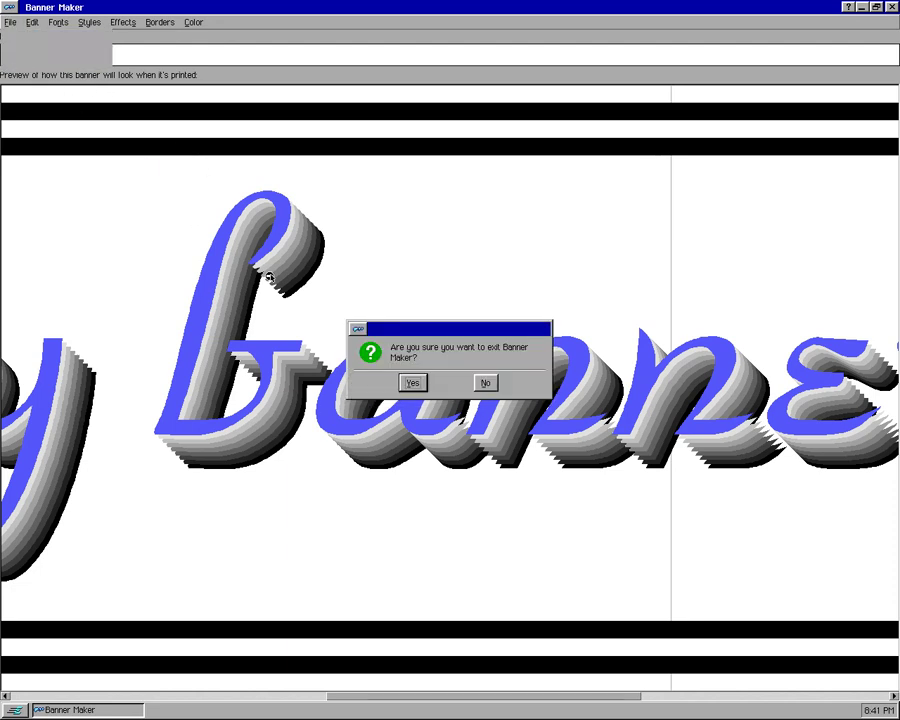
left_click(414, 386)
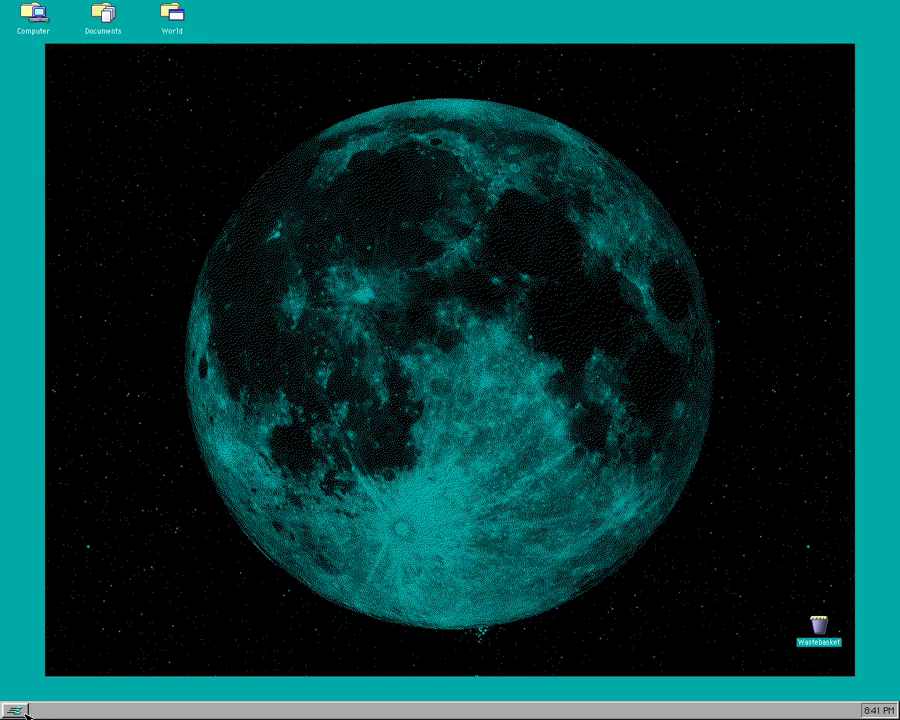
Step: Open the Printer settings in the system Preferences
left_click(16, 712)
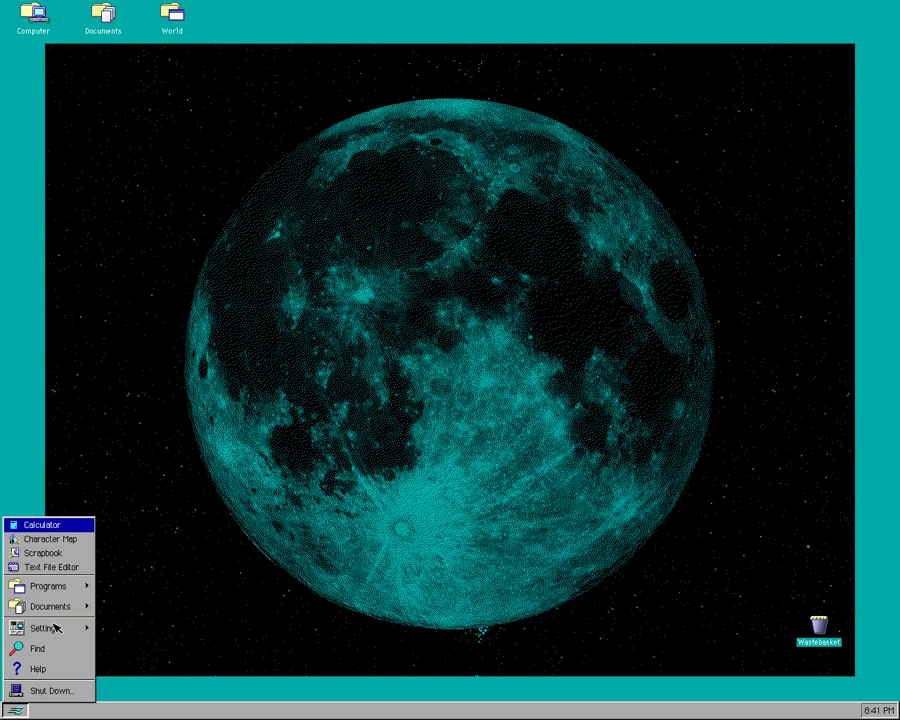
mouse_move(57, 628)
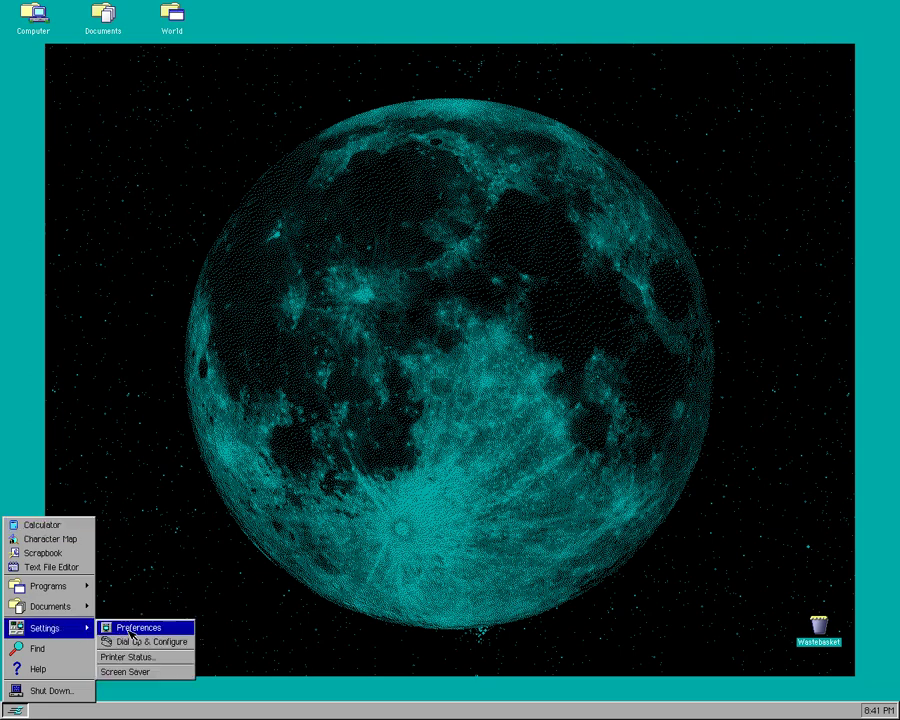
left_click(129, 630)
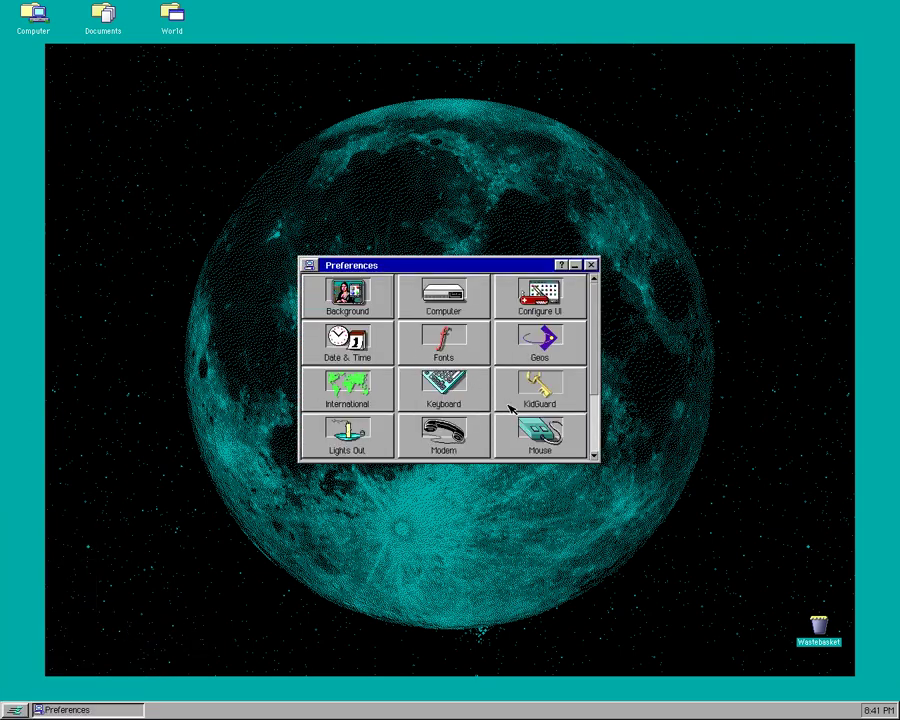
left_click(595, 456)
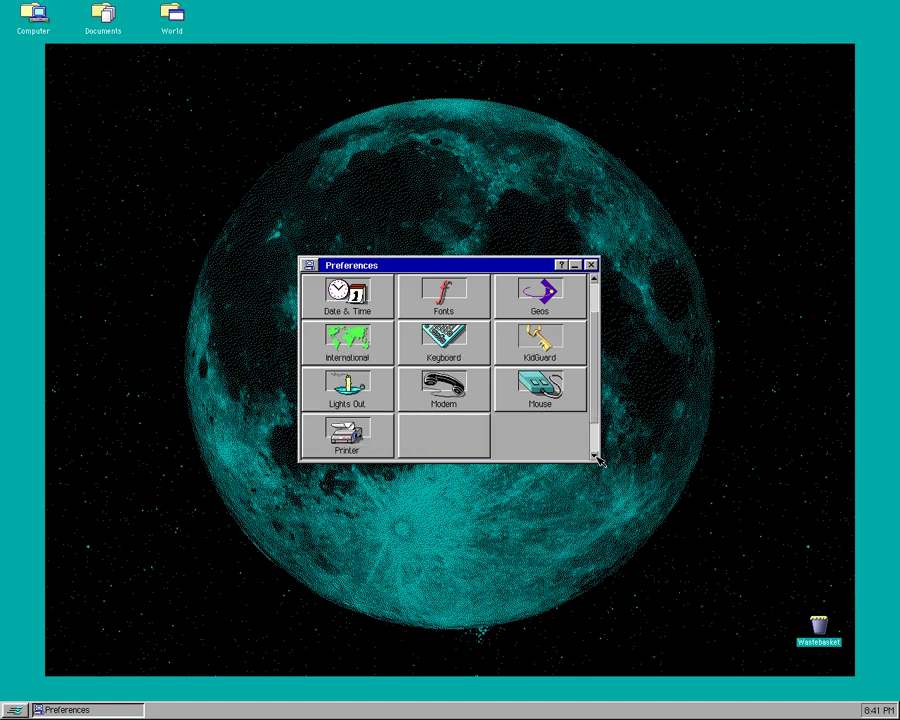
left_click(595, 456)
left_click(346, 390)
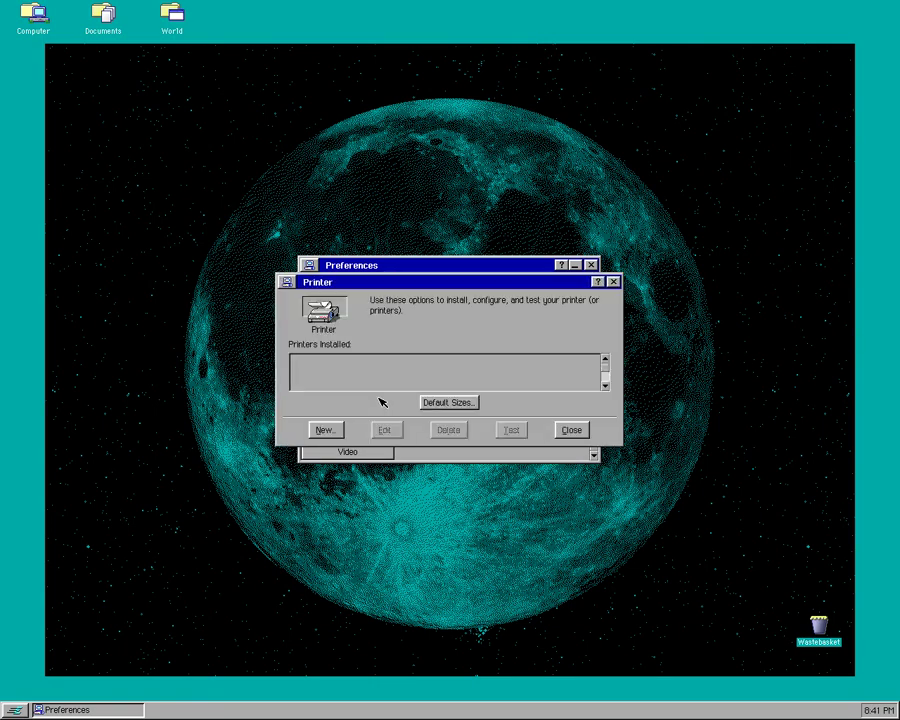
Step: Start adding a new printer and browse the list of supported printer models
left_click(338, 432)
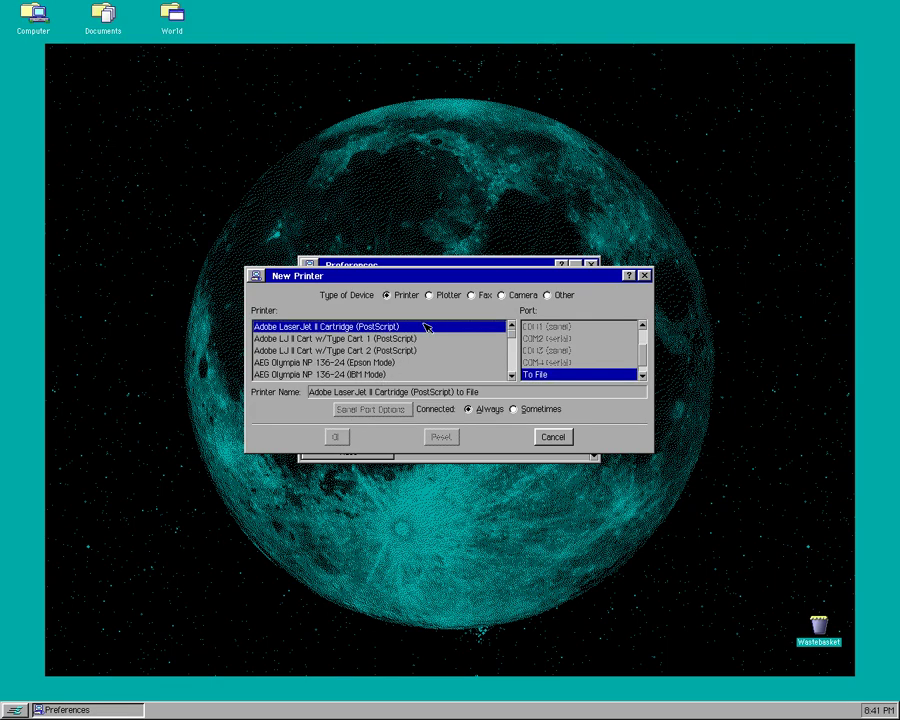
left_click(511, 374)
left_click(511, 374)
left_click(511, 374)
left_click(511, 374)
left_click(511, 374)
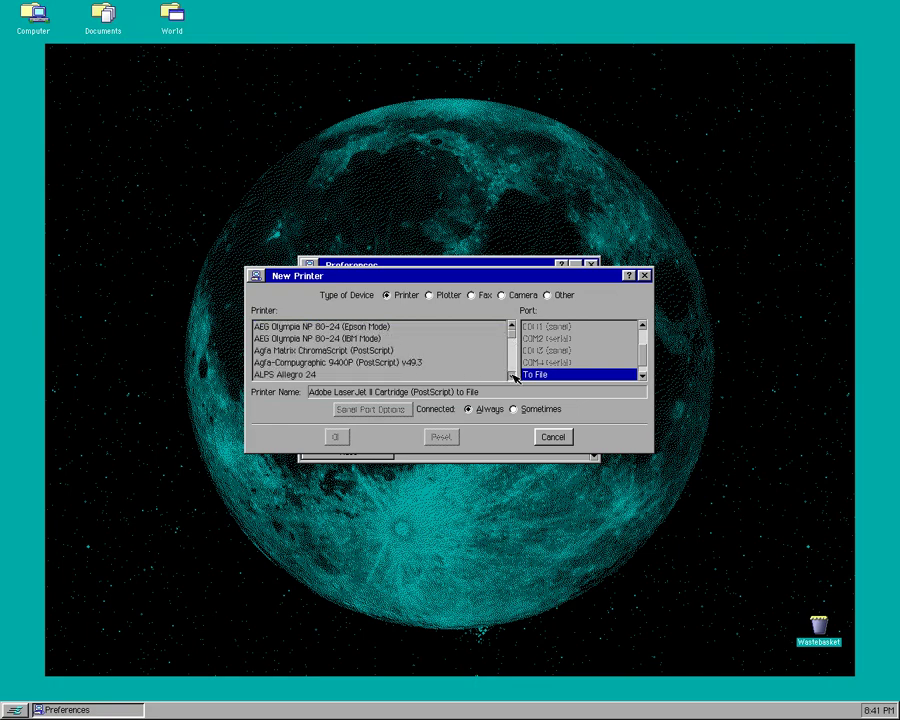
left_click(511, 374)
left_click(511, 374)
left_click_drag(513, 341, 514, 376)
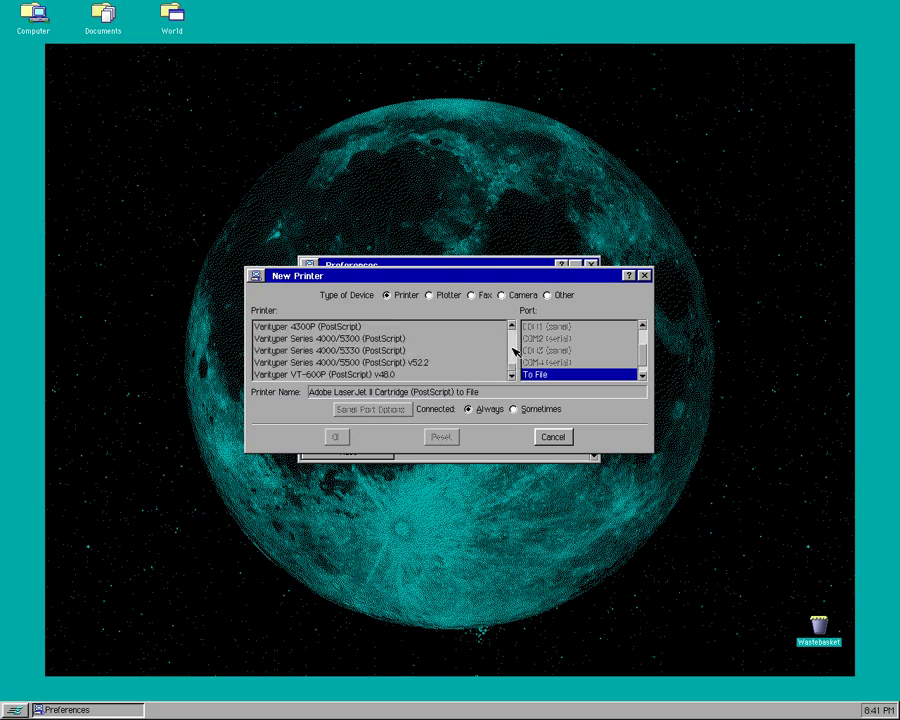
left_click(514, 350)
left_click(514, 350)
left_click(514, 346)
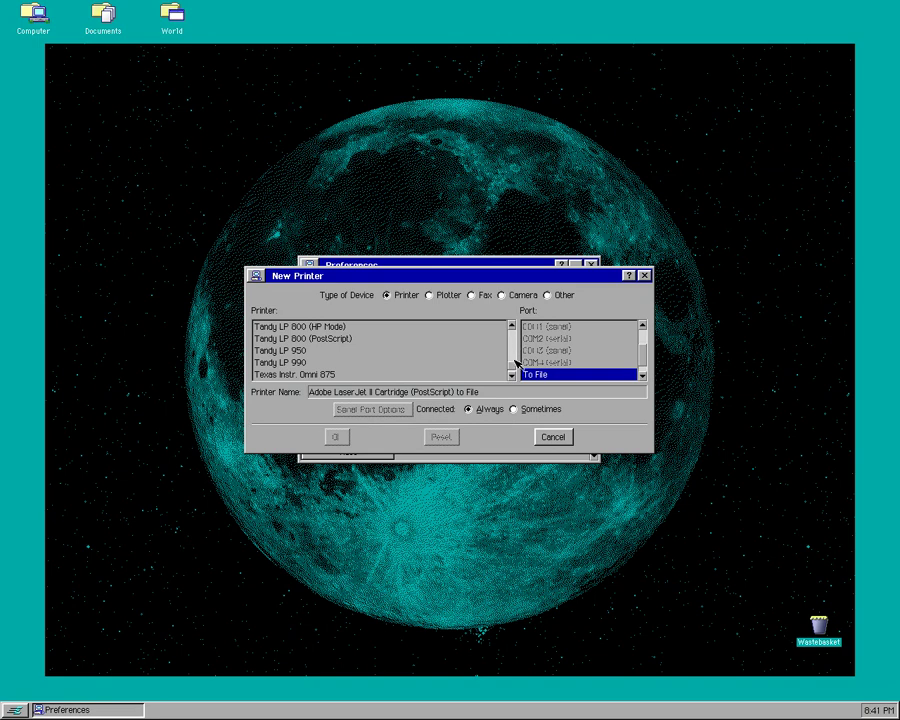
left_click(512, 375)
left_click(512, 375)
left_click(512, 375)
left_click(512, 375)
left_click(512, 375)
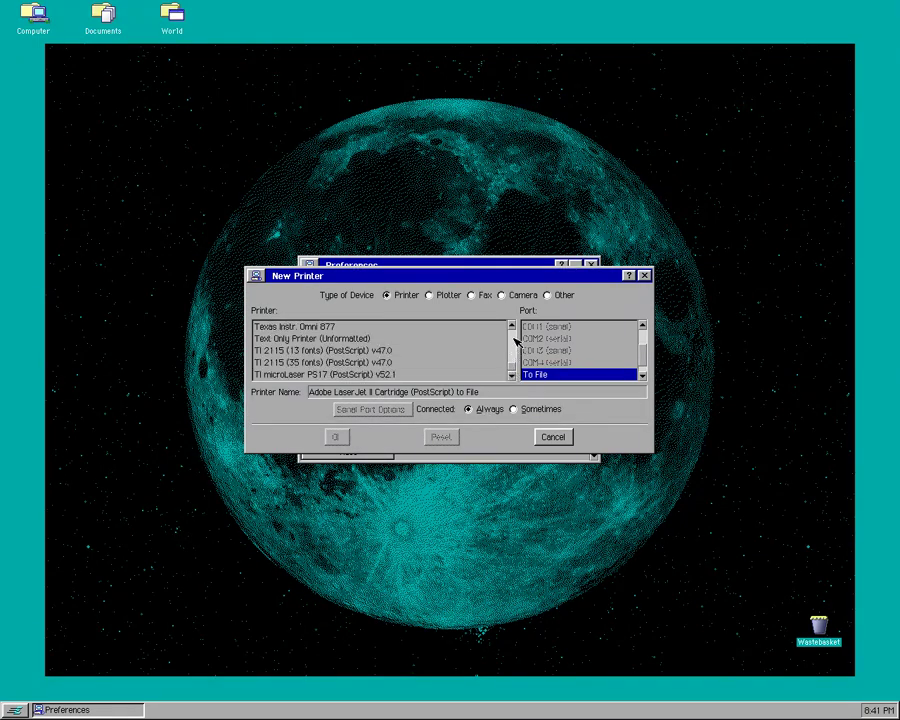
left_click(514, 340)
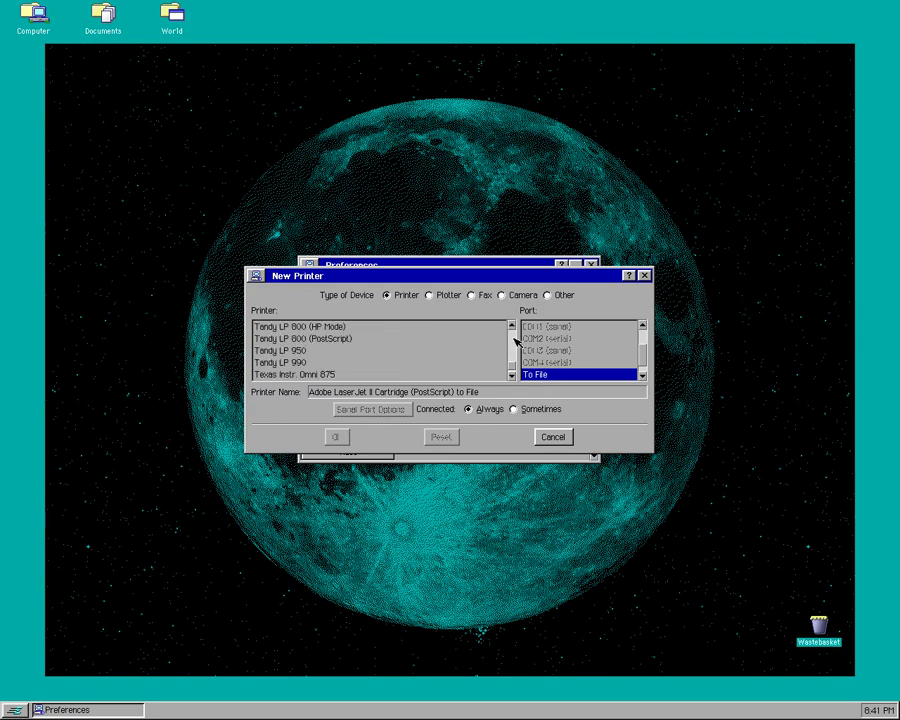
left_click(514, 340)
left_click(514, 340)
left_click(514, 340)
left_click(514, 340)
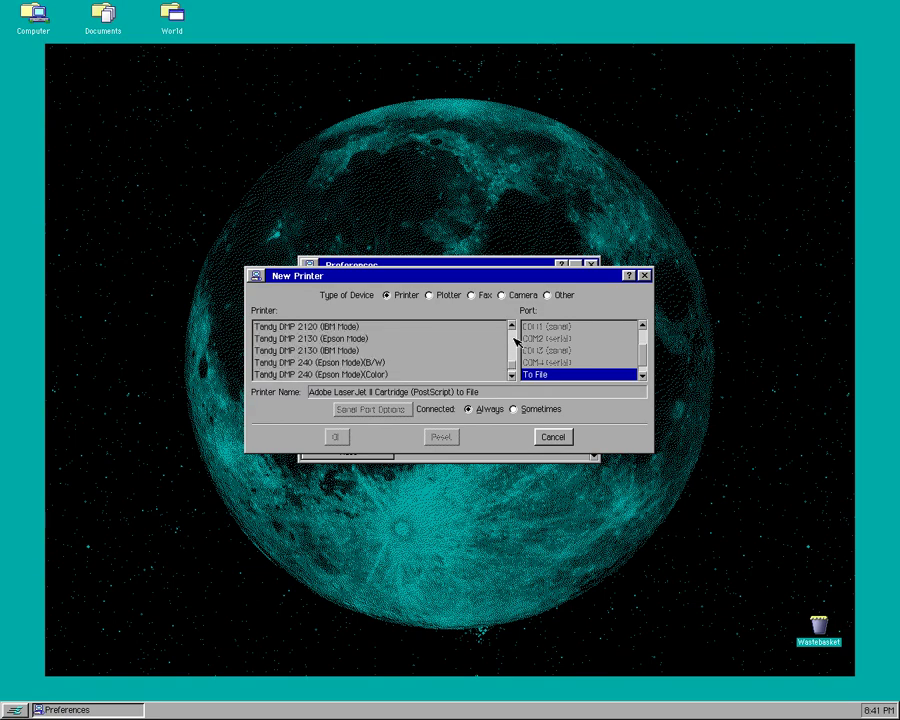
left_click(514, 340)
left_click(514, 340)
left_click(514, 340)
left_click(514, 340)
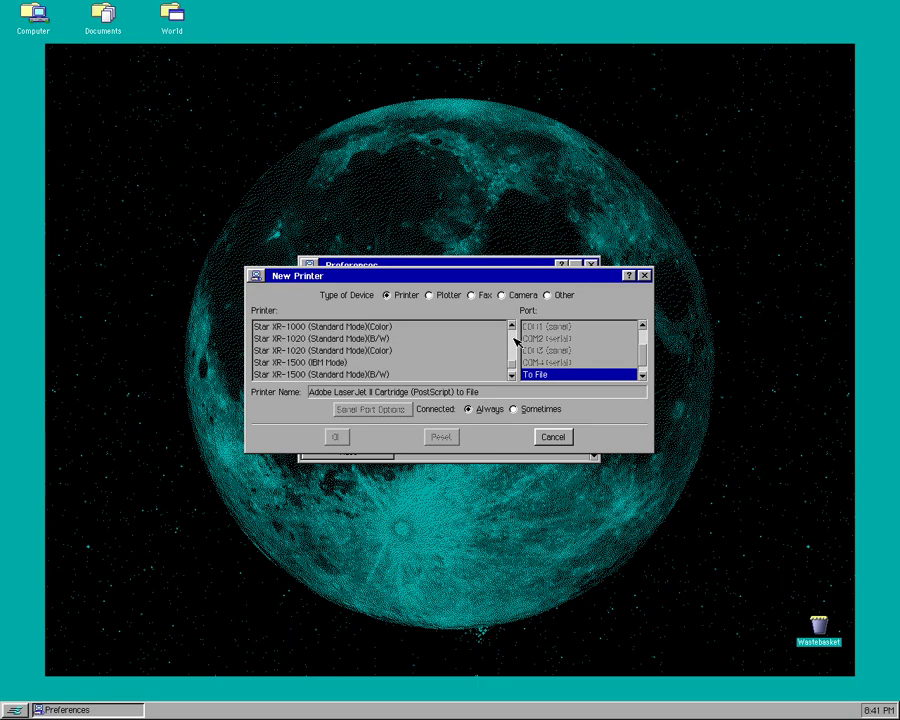
left_click(514, 340)
left_click(514, 340)
left_click(514, 340)
left_click(514, 340)
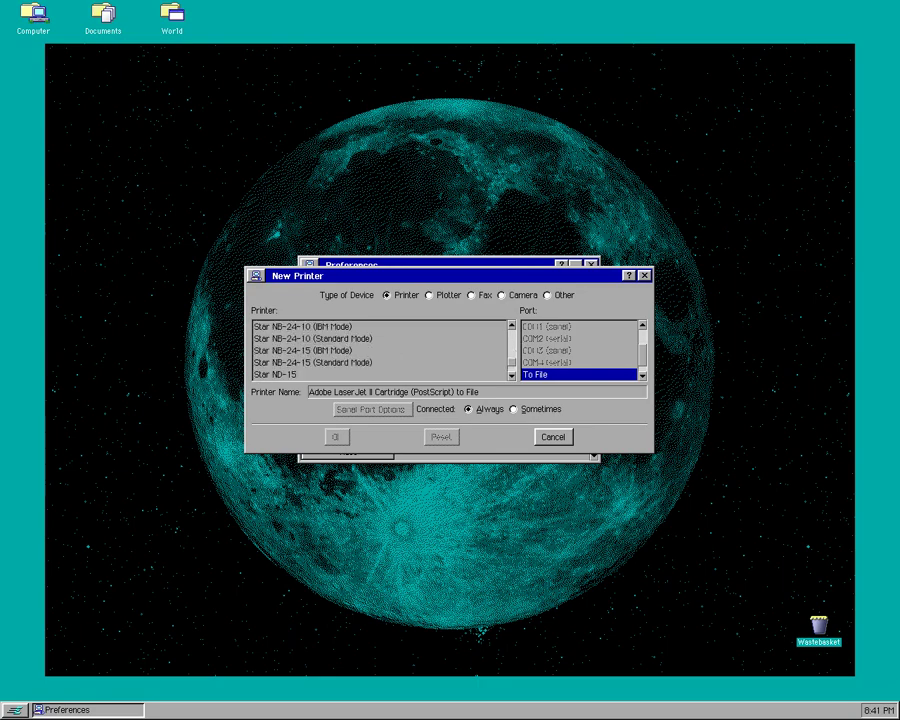
left_click(514, 340)
left_click(514, 340)
left_click(514, 340)
left_click(514, 340)
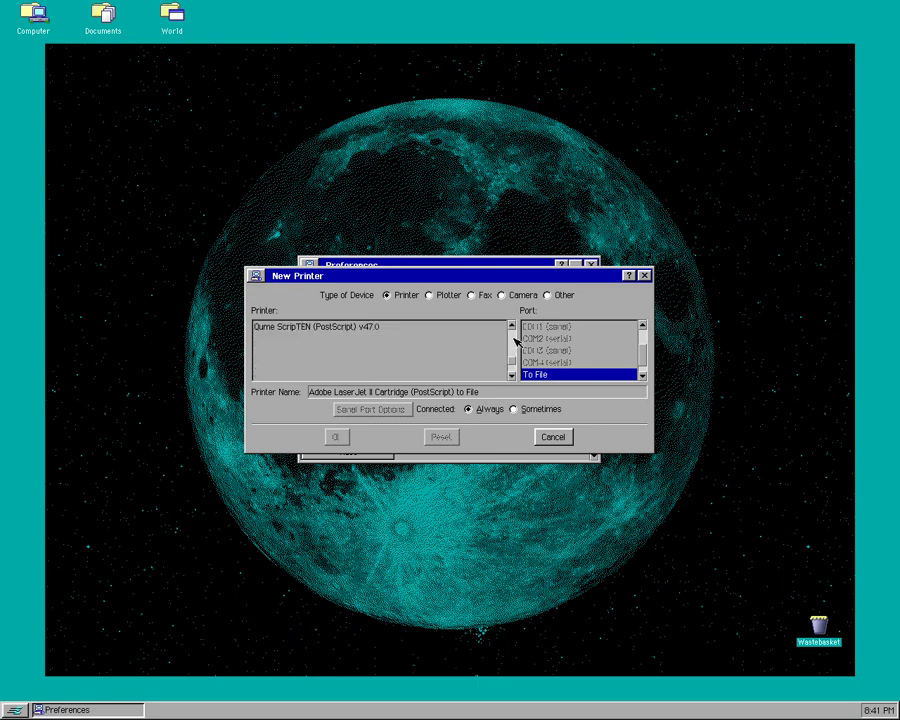
left_click(514, 340)
left_click(514, 340)
left_click(514, 340)
left_click(514, 340)
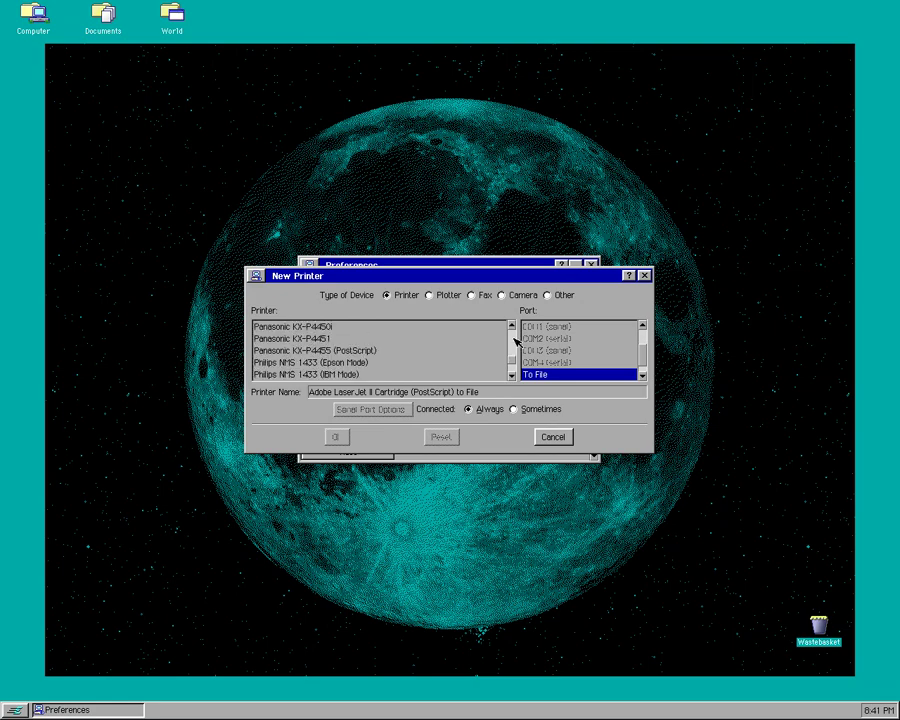
left_click(514, 340)
left_click(514, 340)
left_click(514, 340)
left_click(514, 340)
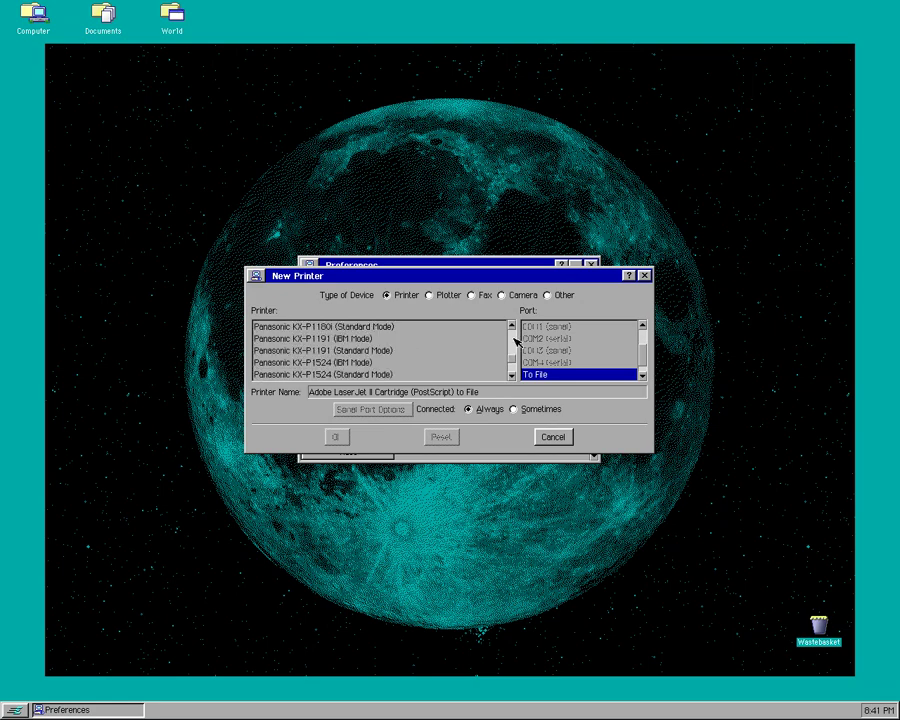
left_click_drag(514, 351, 512, 326)
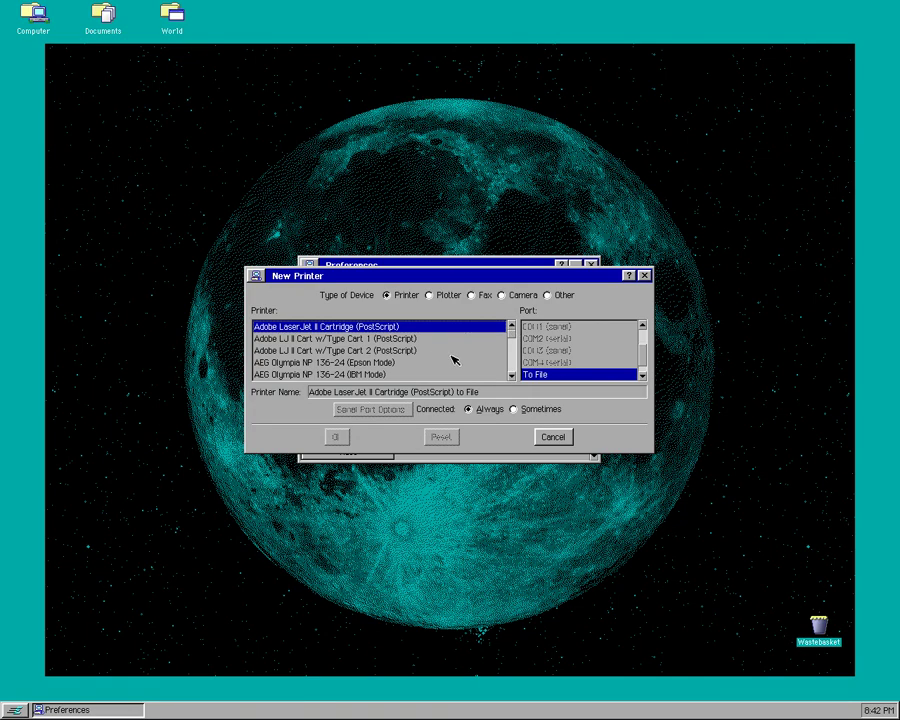
Step: Install the Adobe LaserJet II Cartridge (PostScript) printer with output to file, set as always connected
left_click(643, 374)
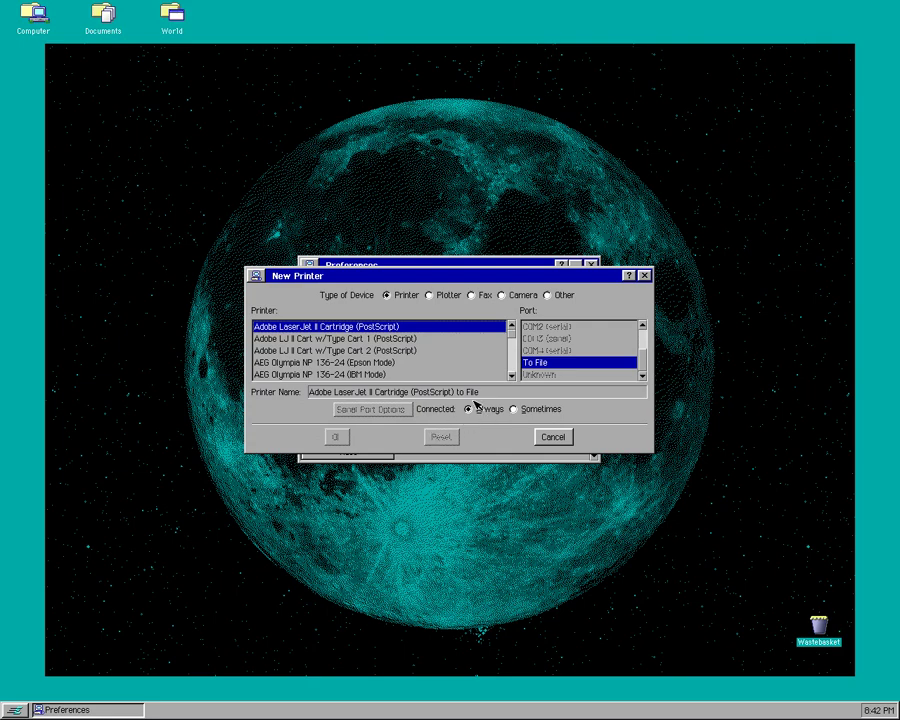
left_click(514, 410)
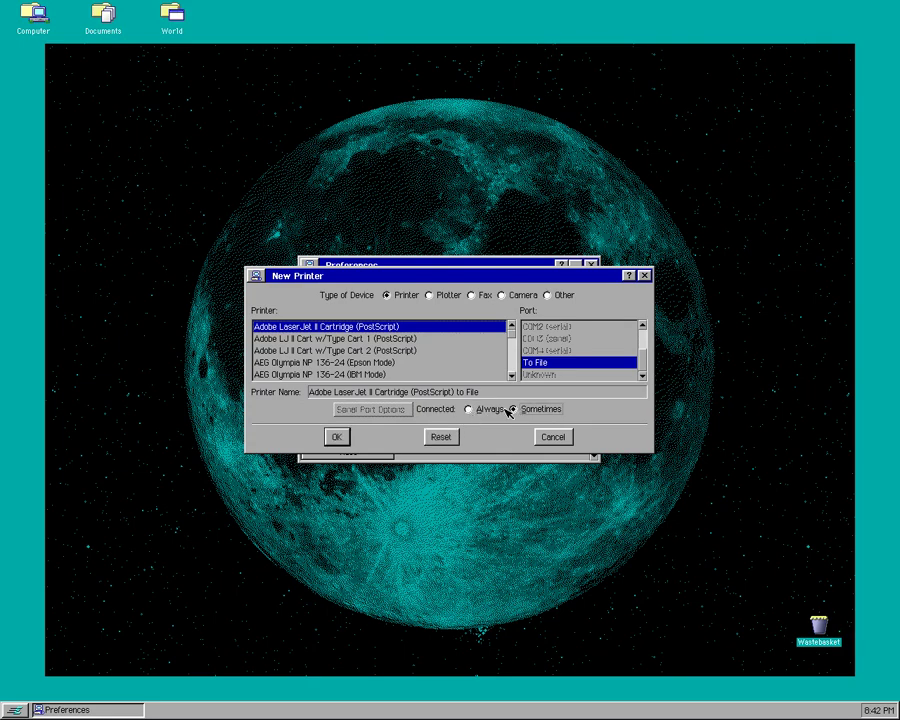
left_click(466, 409)
left_click(340, 437)
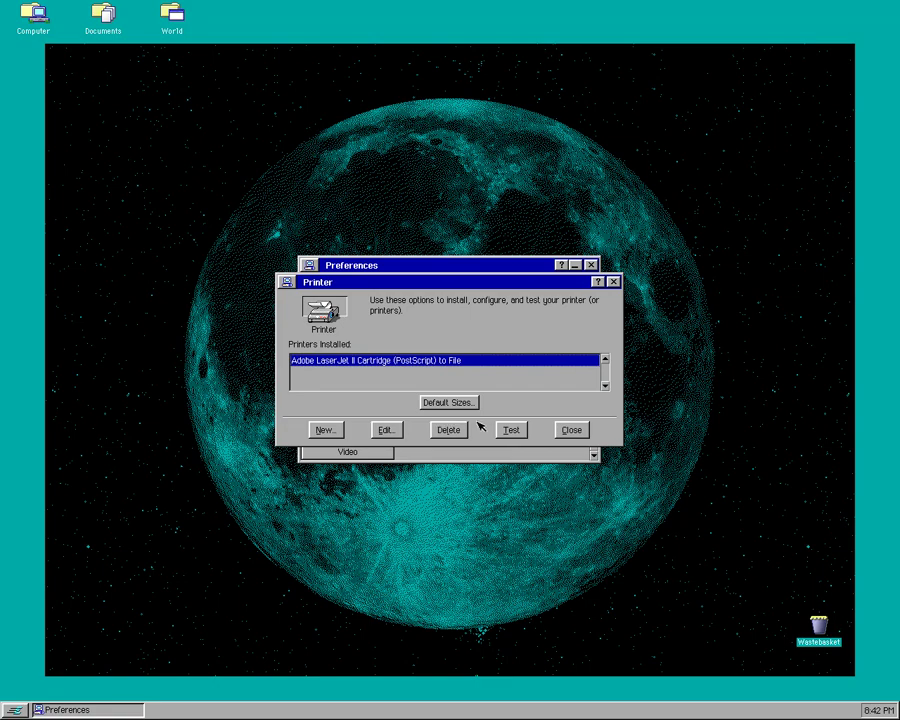
Step: Test the installed printer by printing to a raw file with an edited file name, and close the printer settings and Preferences
left_click(508, 430)
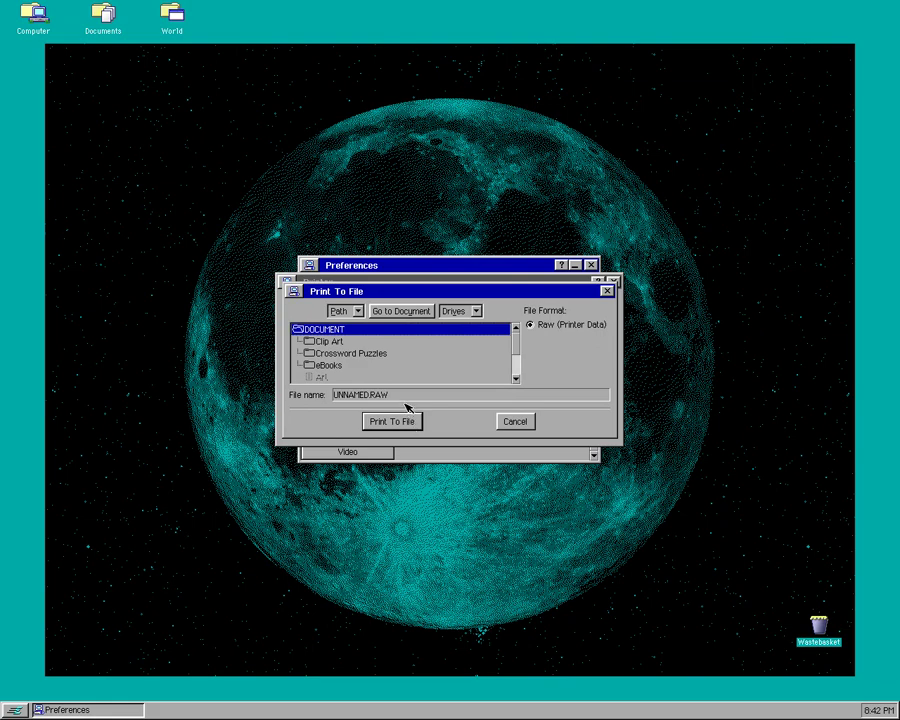
left_click(365, 396)
key("BackSpace")
key("BackSpace")
key("BackSpace")
key("BackSpace")
key("BackSpace")
key("BackSpace")
left_click(393, 424)
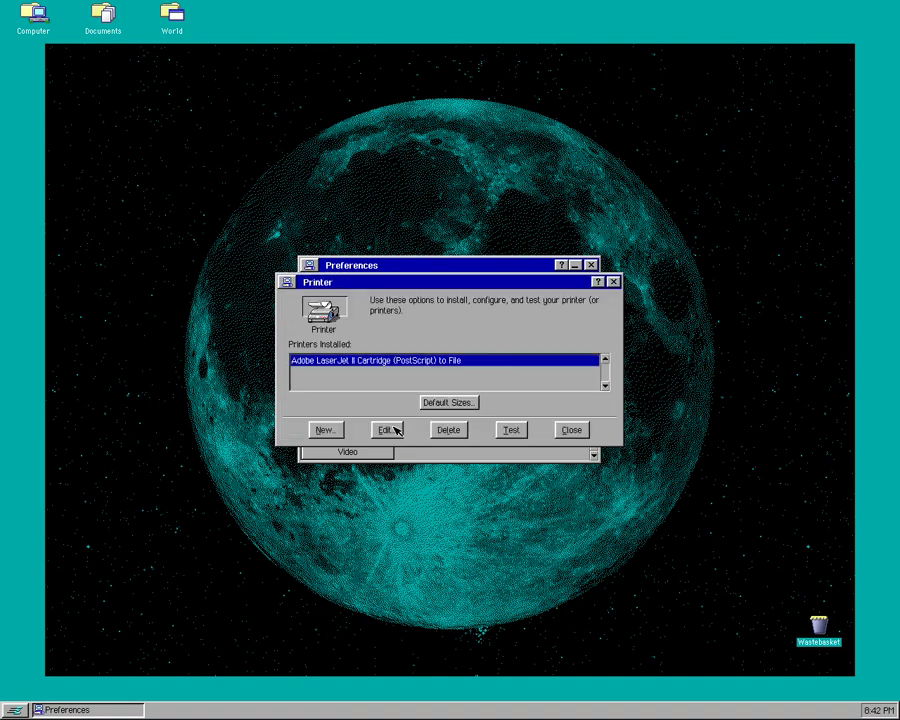
left_click(571, 430)
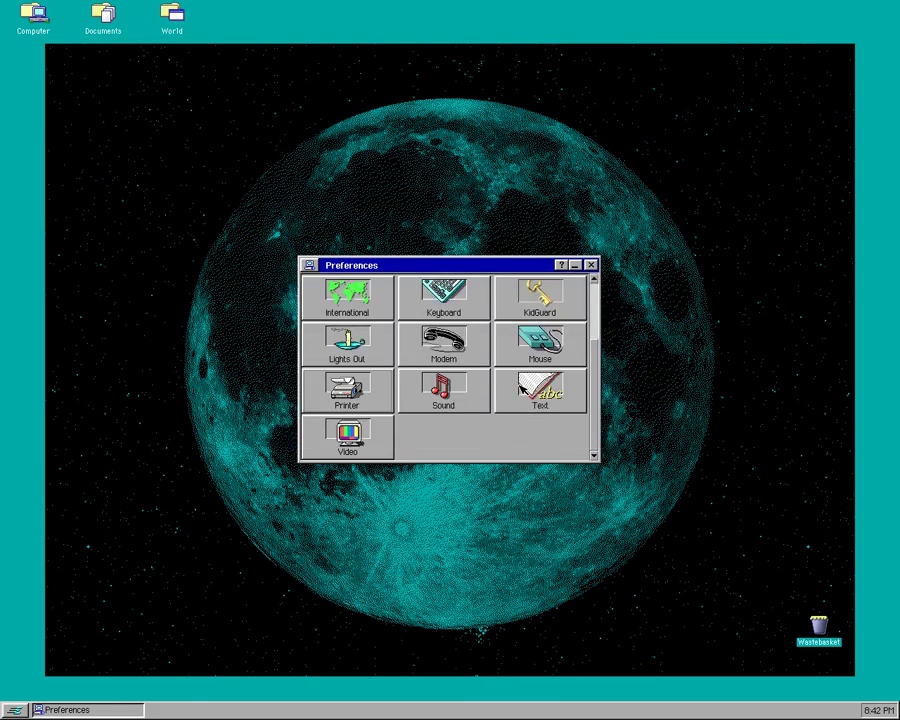
left_click(591, 265)
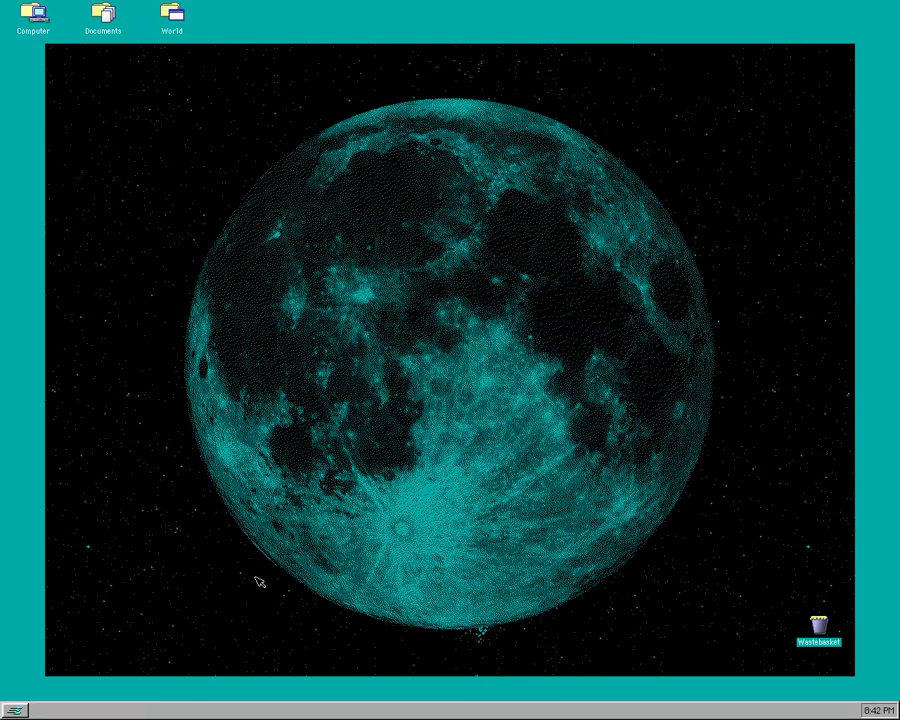
Step: Open Banner Maker and enter "Yay, Banners!" as the banner message
left_click(15, 710)
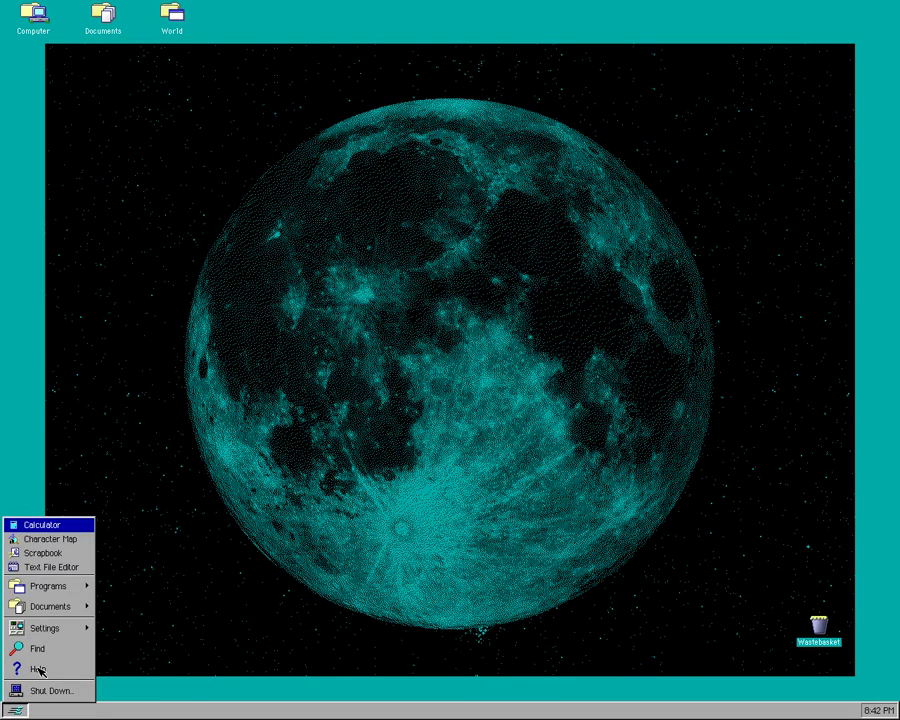
mouse_move(55, 593)
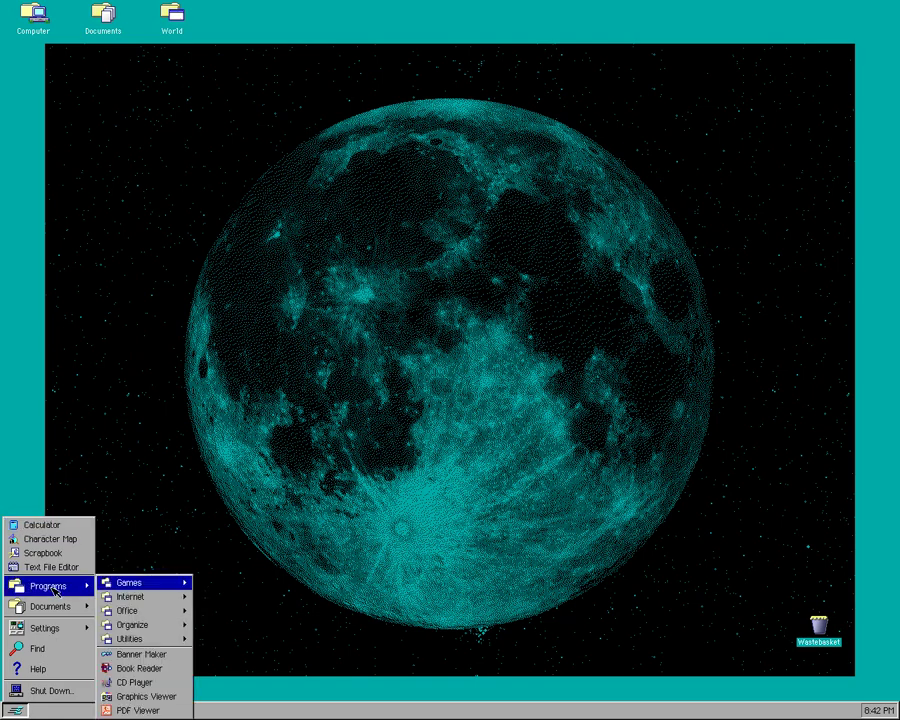
left_click(146, 654)
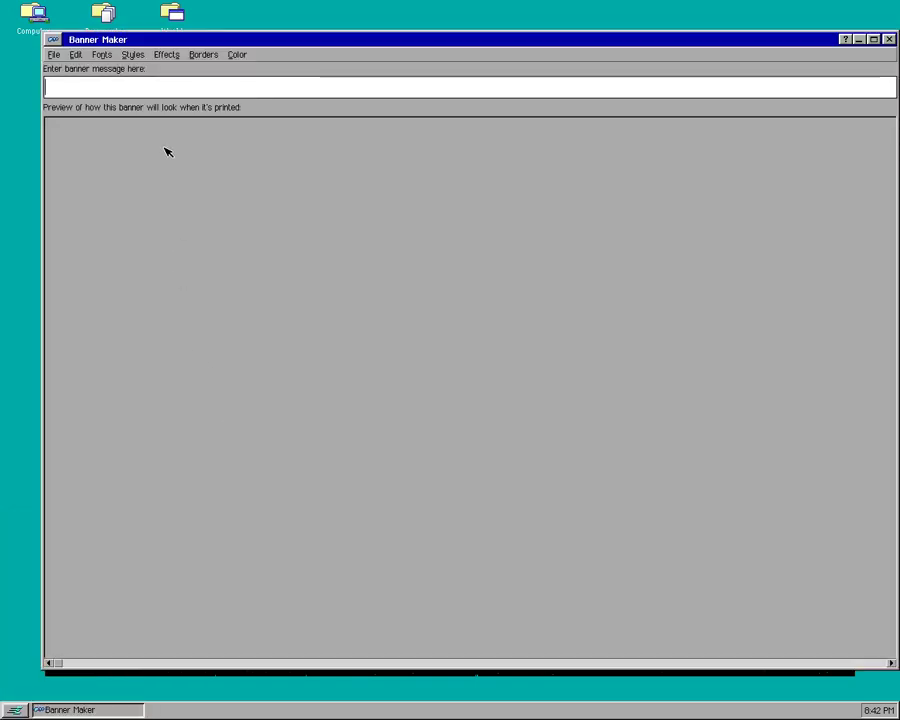
type("Yay,")
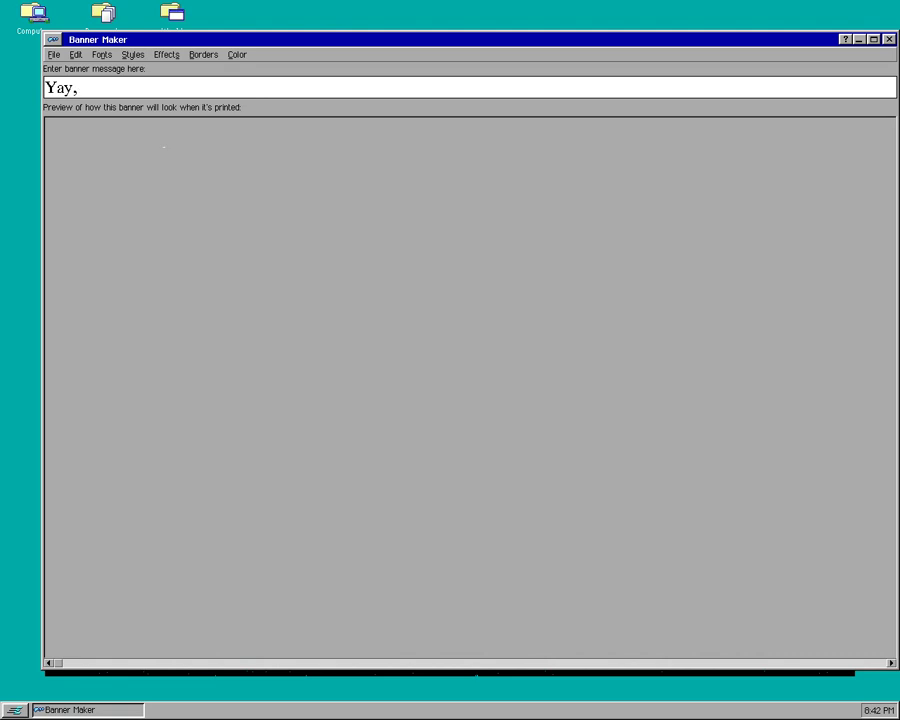
type(" Banners!")
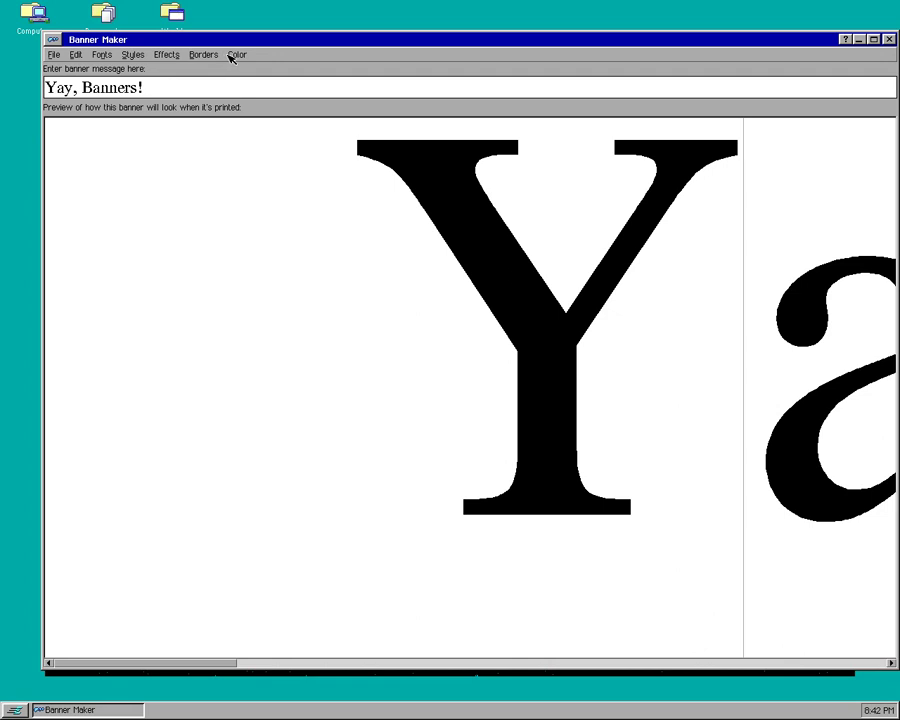
Step: Color the banner text teal using the preset swatch with red 0, green 170 and blue 170
left_click(233, 55)
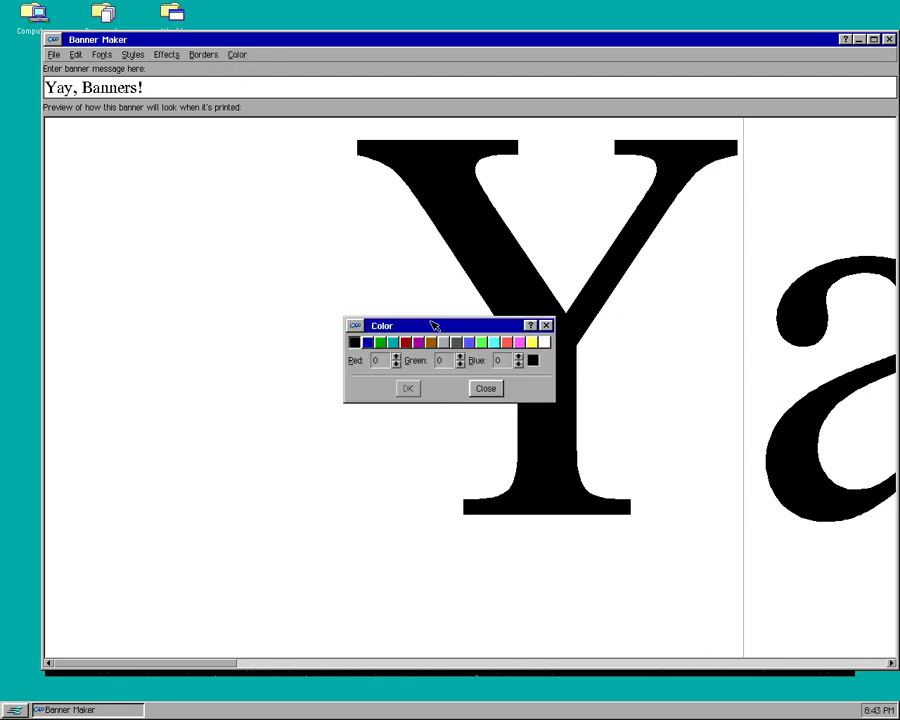
left_click(396, 344)
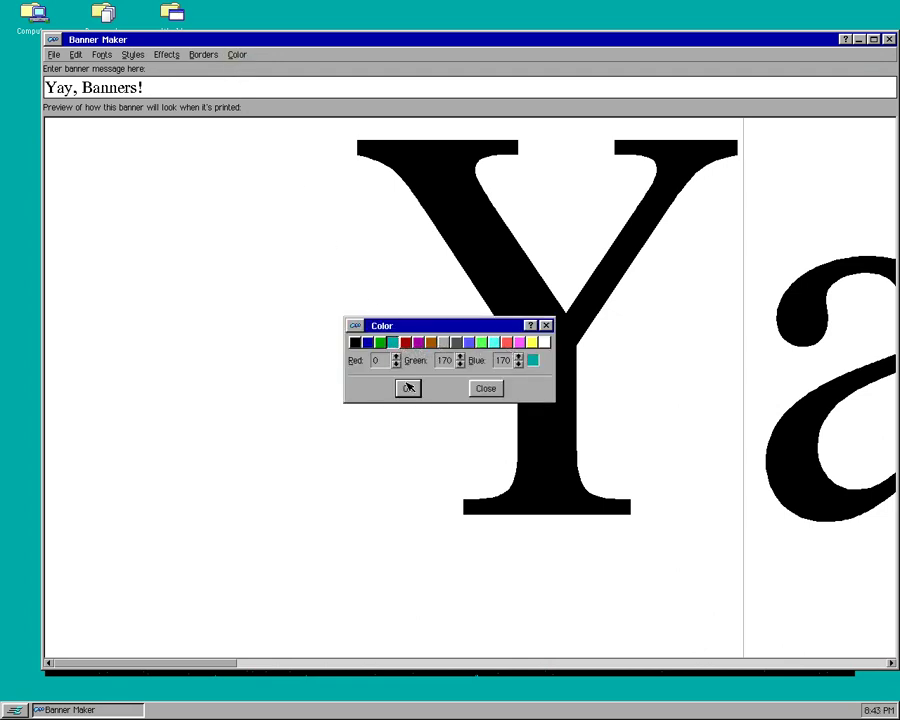
left_click(407, 388)
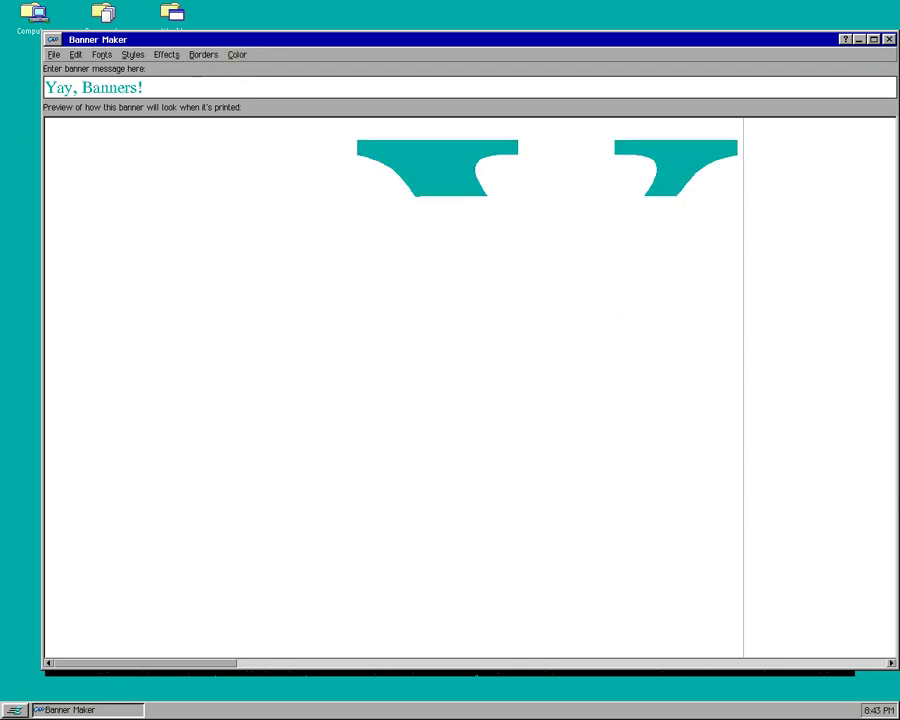
Step: Apply the Fog effect and the Italic style to the banner text
left_click(166, 55)
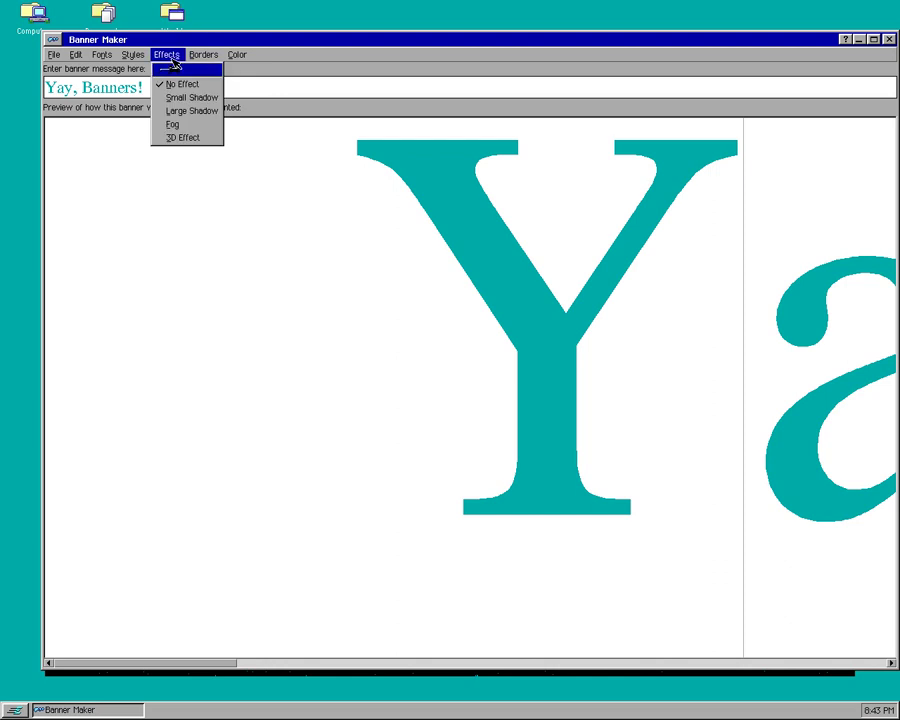
left_click(172, 125)
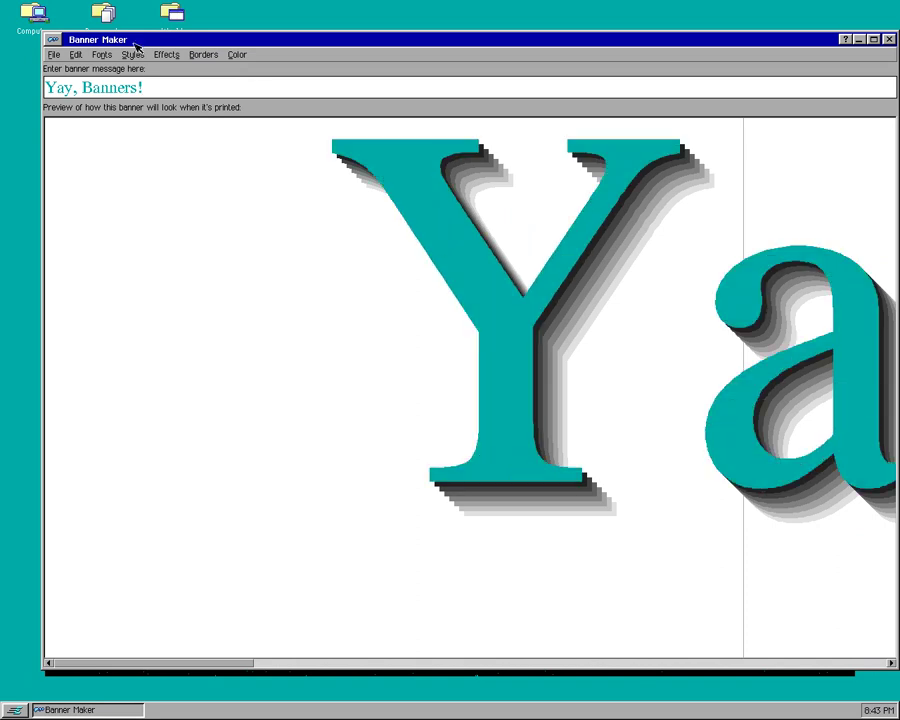
left_click(132, 55)
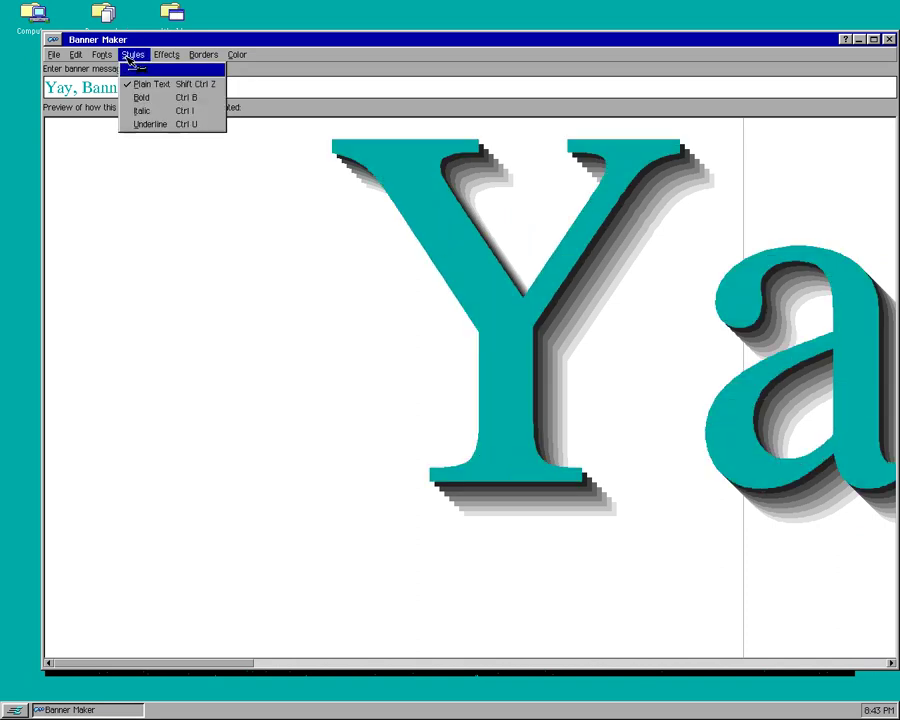
left_click(141, 112)
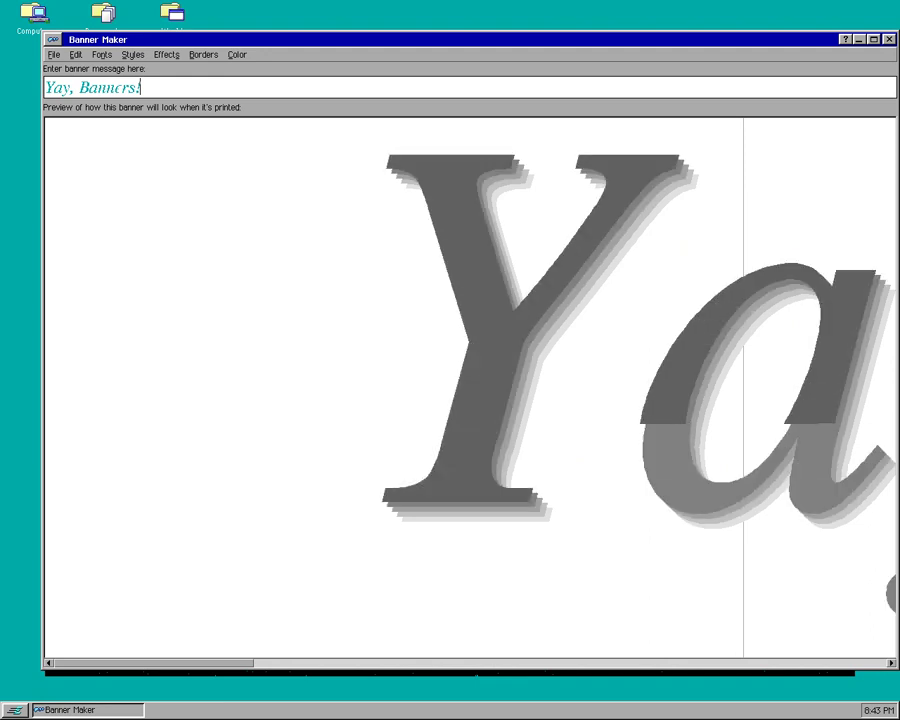
Step: Start printing the banner, review the available paper sizes and confirm the printer options with US Letter paper
left_click(54, 55)
left_click(64, 83)
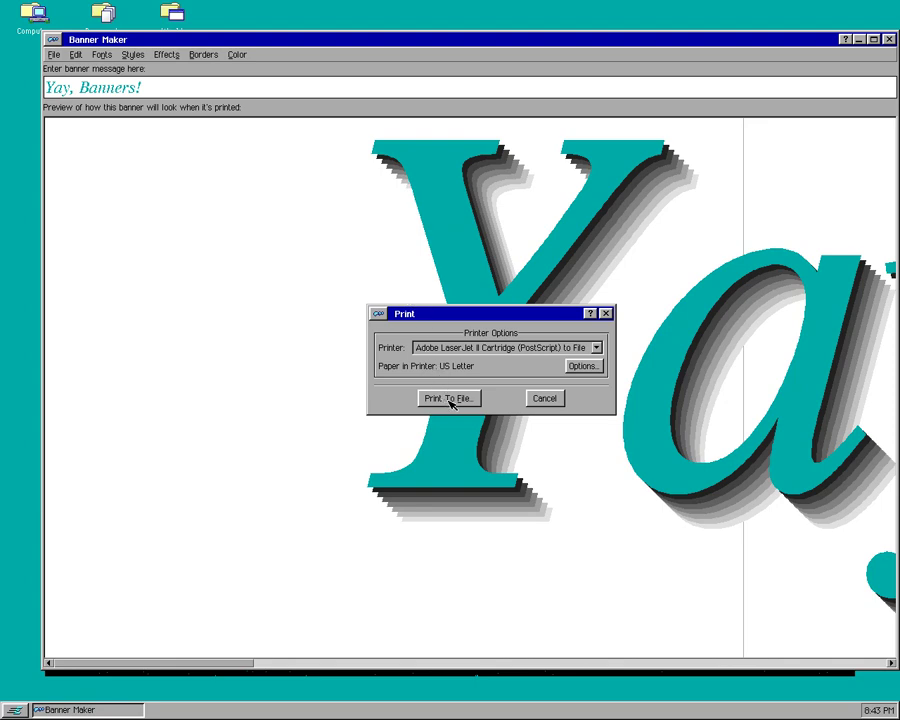
left_click(583, 366)
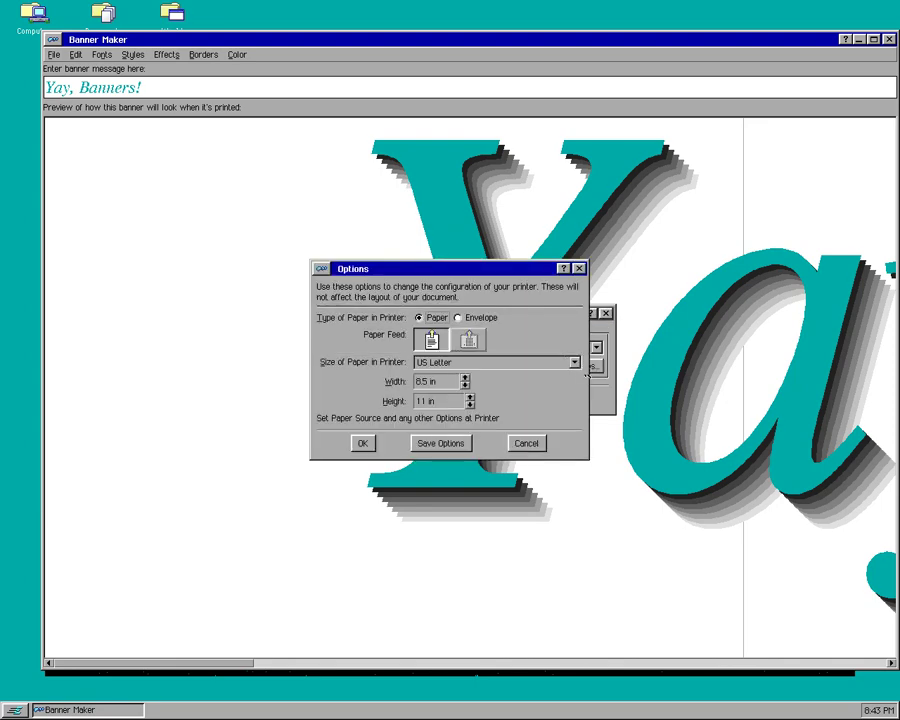
left_click(470, 363)
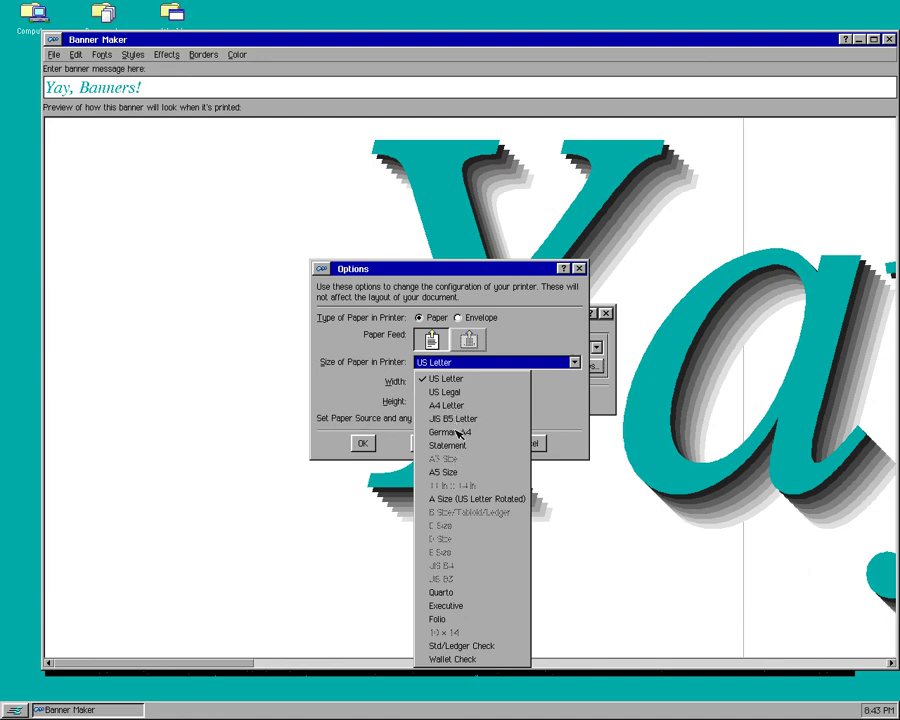
left_click(383, 407)
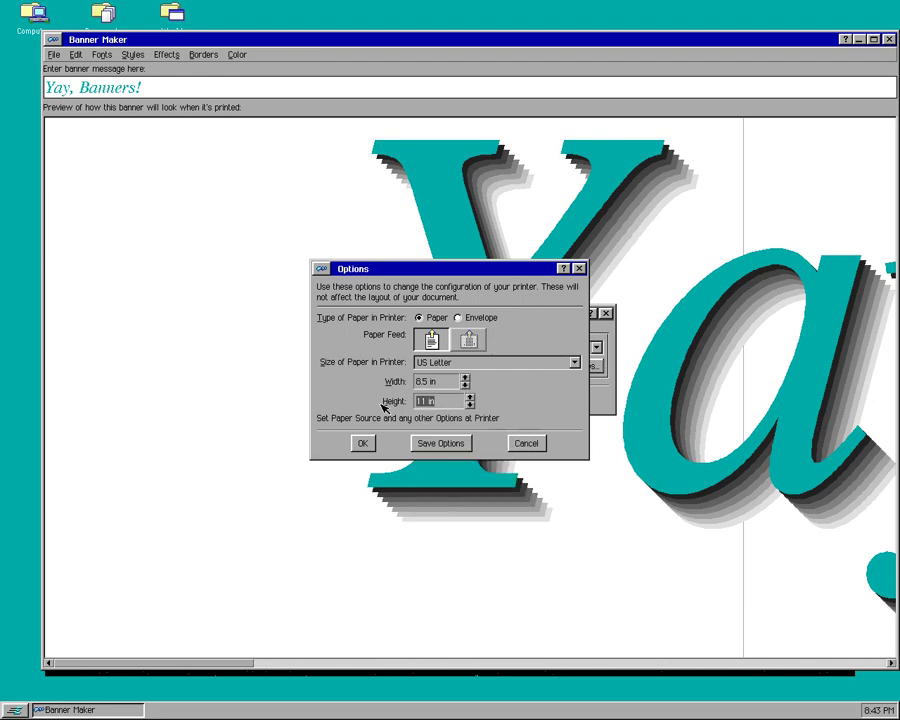
left_click(362, 443)
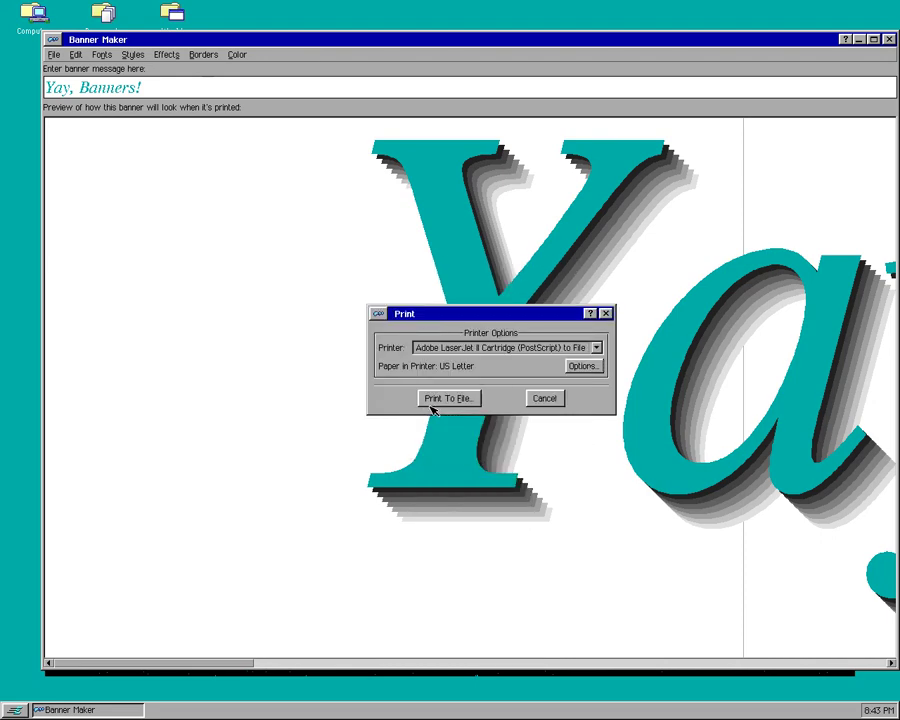
Step: Print the banner to a raw file named "Banner" and exit Banner Maker
left_click(435, 399)
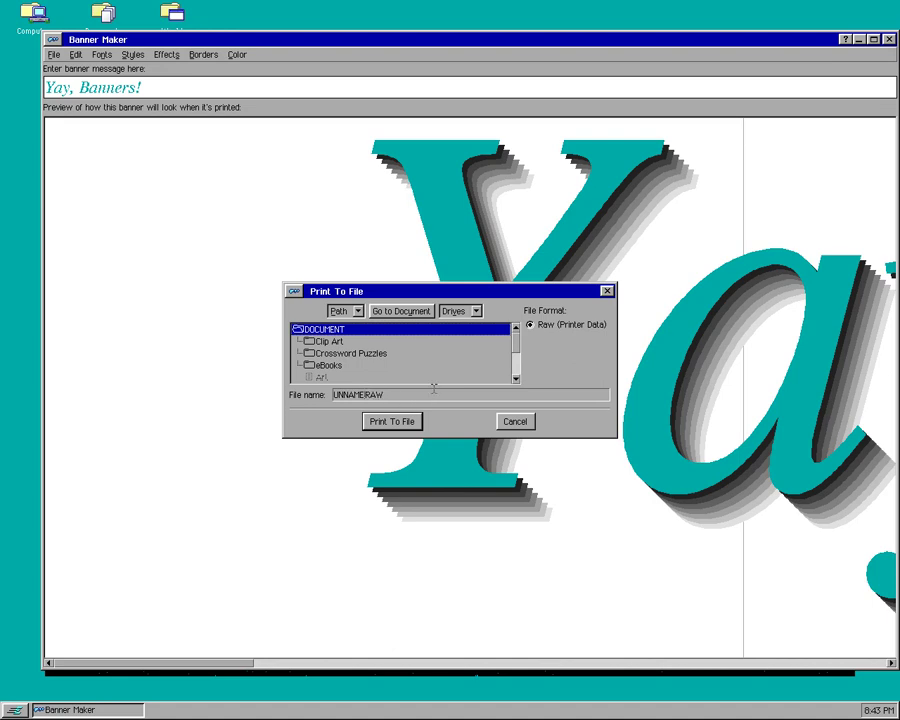
key("Delete")
key("Delete")
key("Delete")
key("Delete")
key("Delete")
key("Delete")
key("Delete")
key("Delete")
type("Banner")
left_click(395, 421)
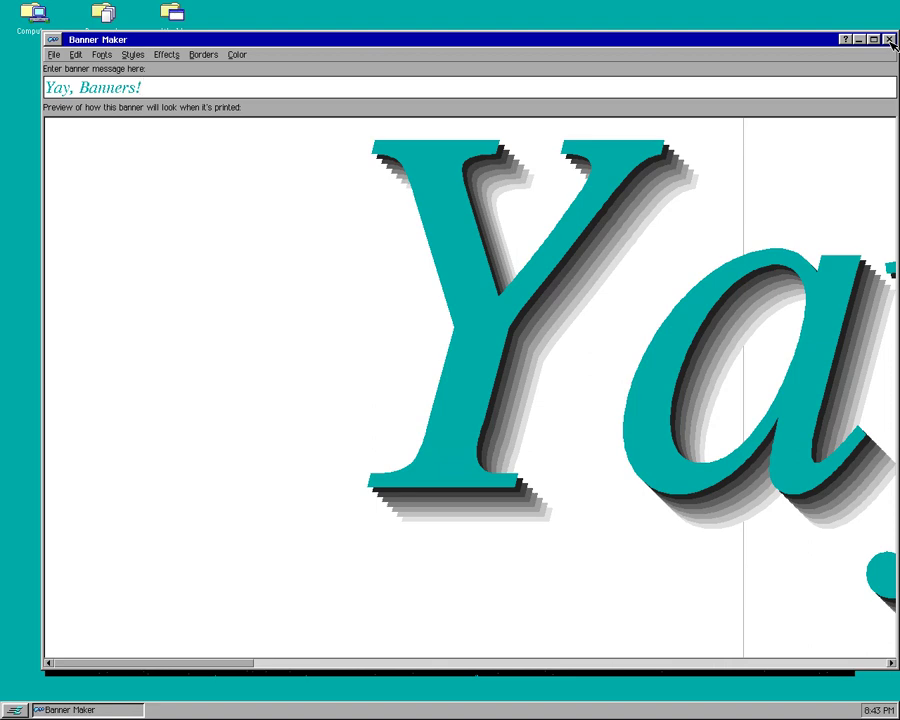
left_click(889, 40)
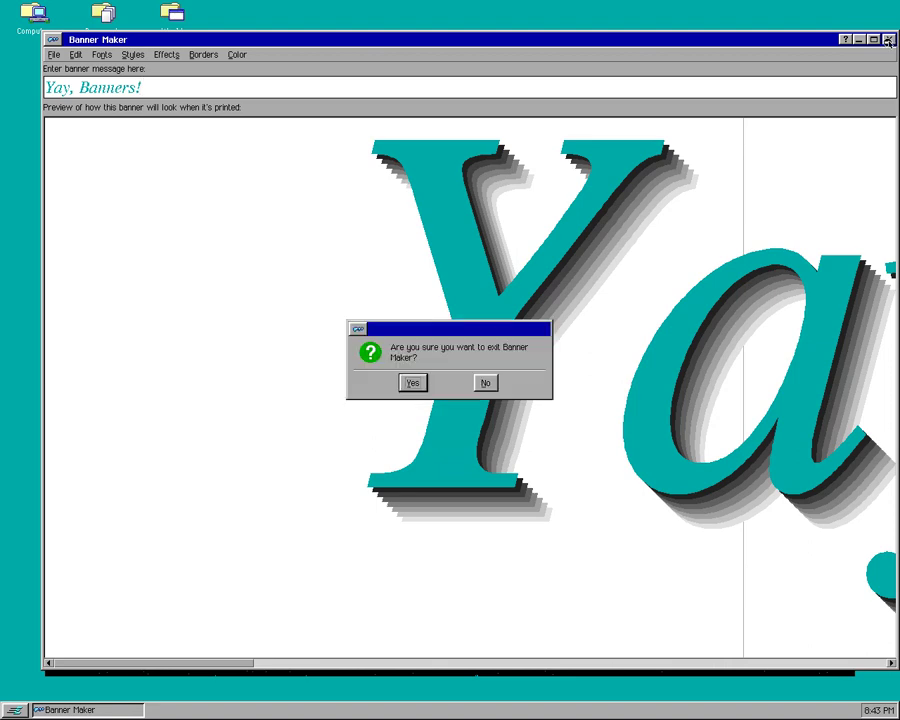
left_click(413, 383)
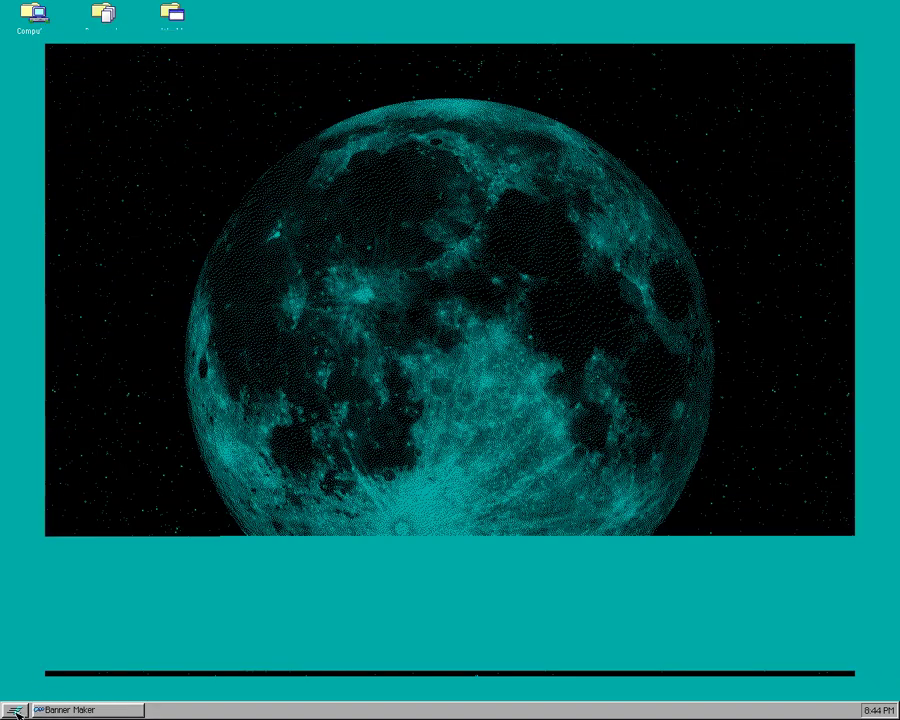
Step: Start Book Reader, open the Presidential Profiles book and maximize its window
left_click(16, 711)
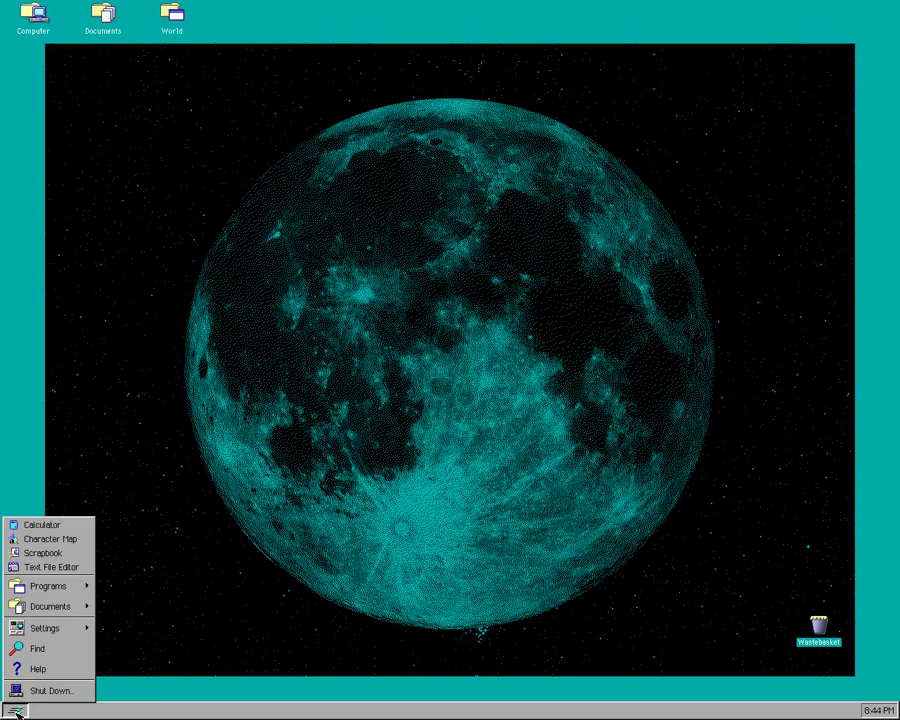
mouse_move(45, 587)
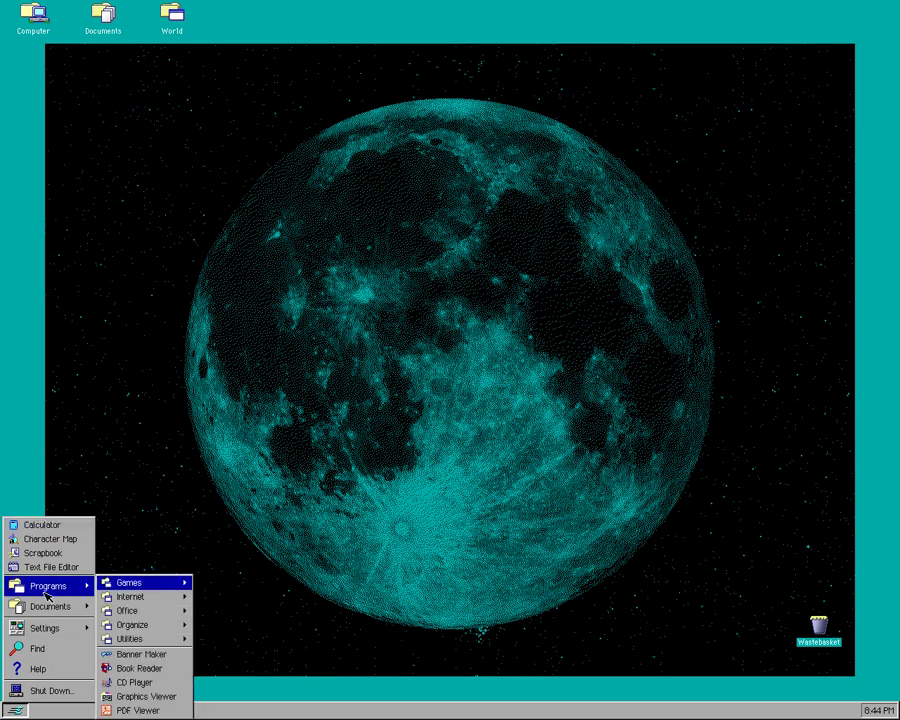
left_click(143, 669)
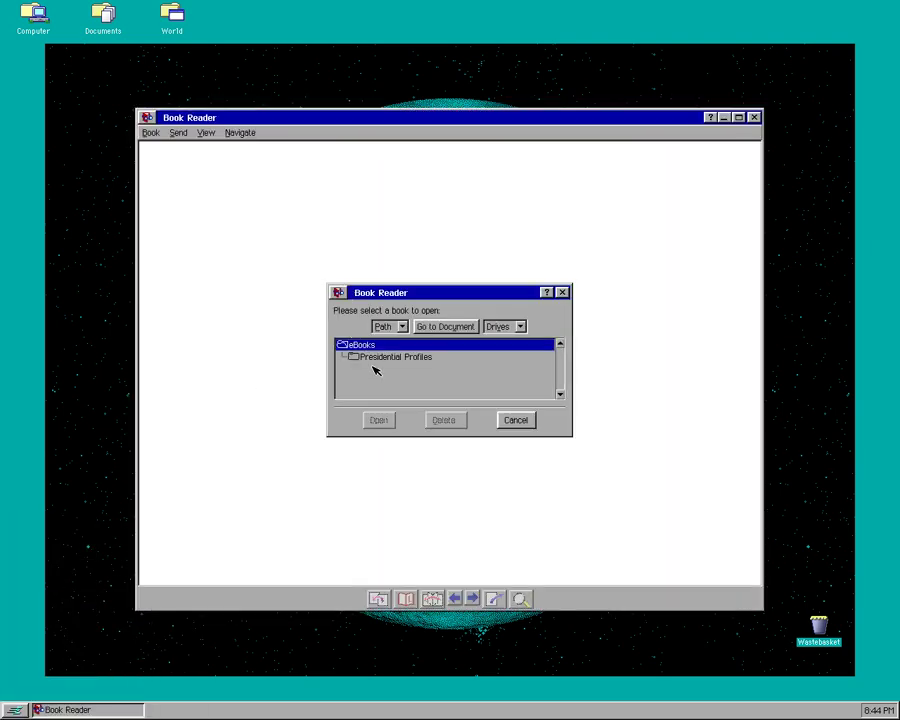
double_click(376, 360)
double_click(376, 358)
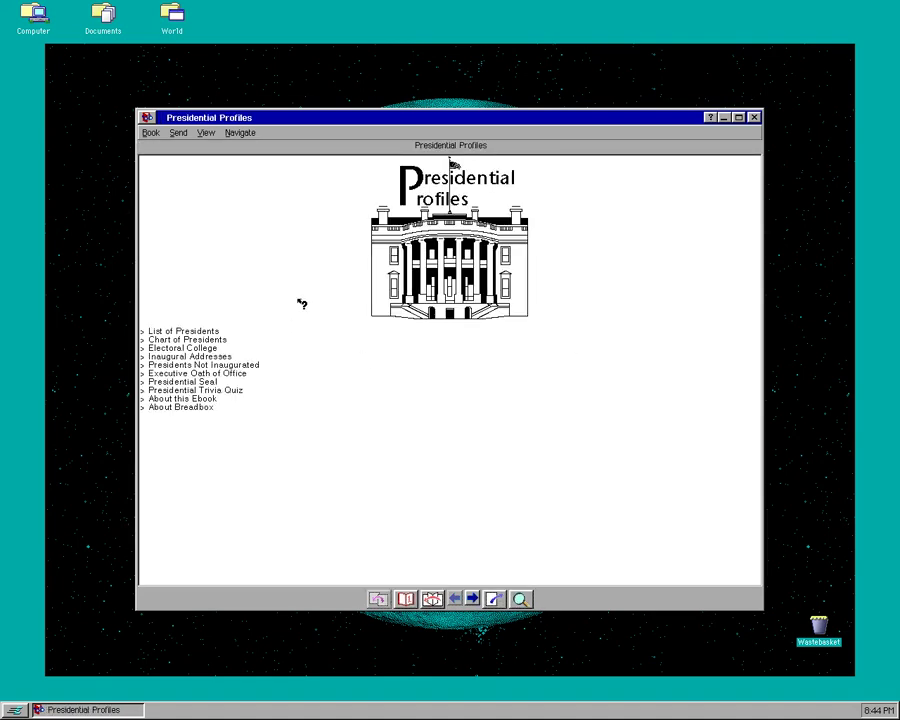
left_click(736, 118)
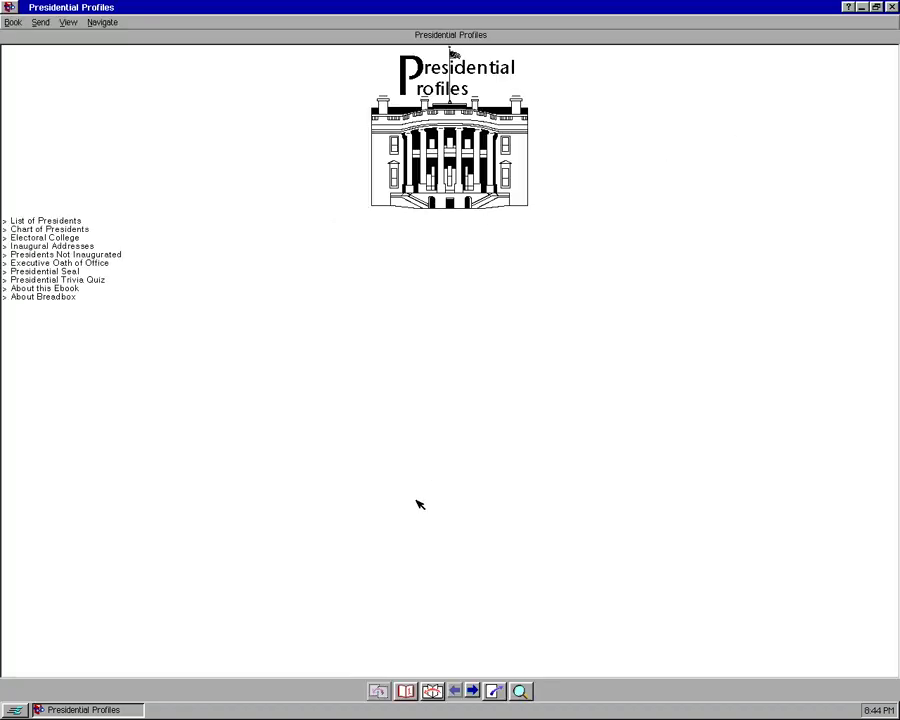
Step: Page forward through the book from the cover to the Electoral College page, and briefly open and close the text search
left_click(473, 690)
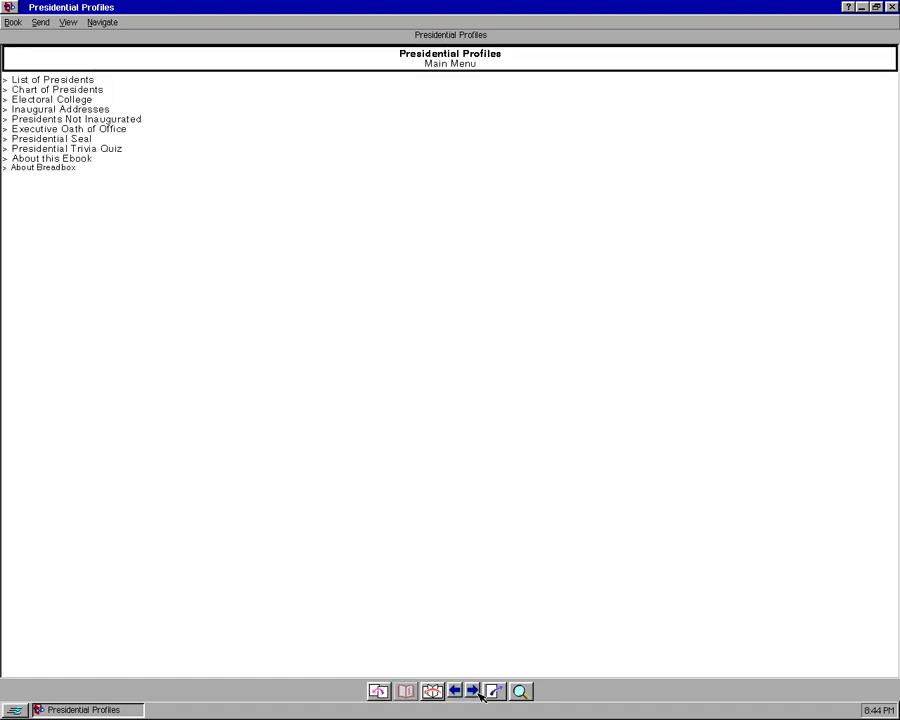
left_click(480, 694)
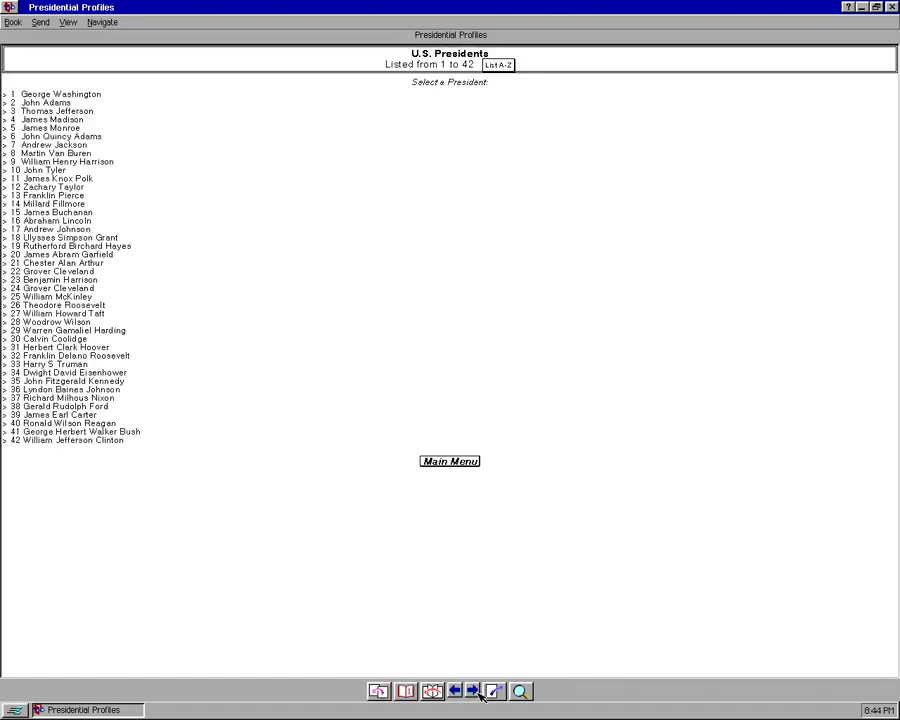
left_click(480, 694)
left_click(481, 695)
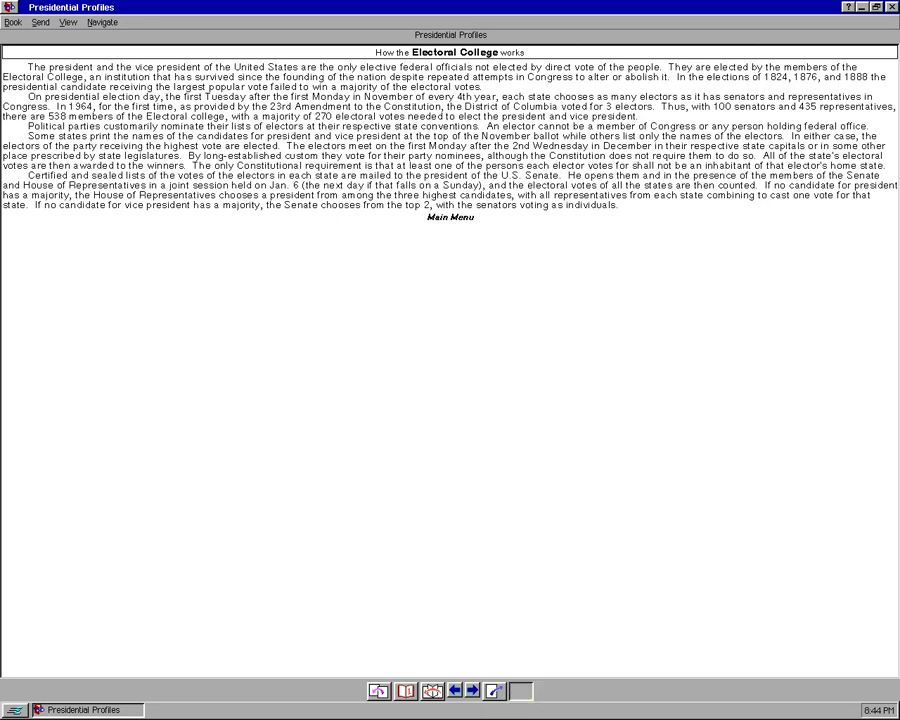
left_click(518, 691)
left_click(590, 379)
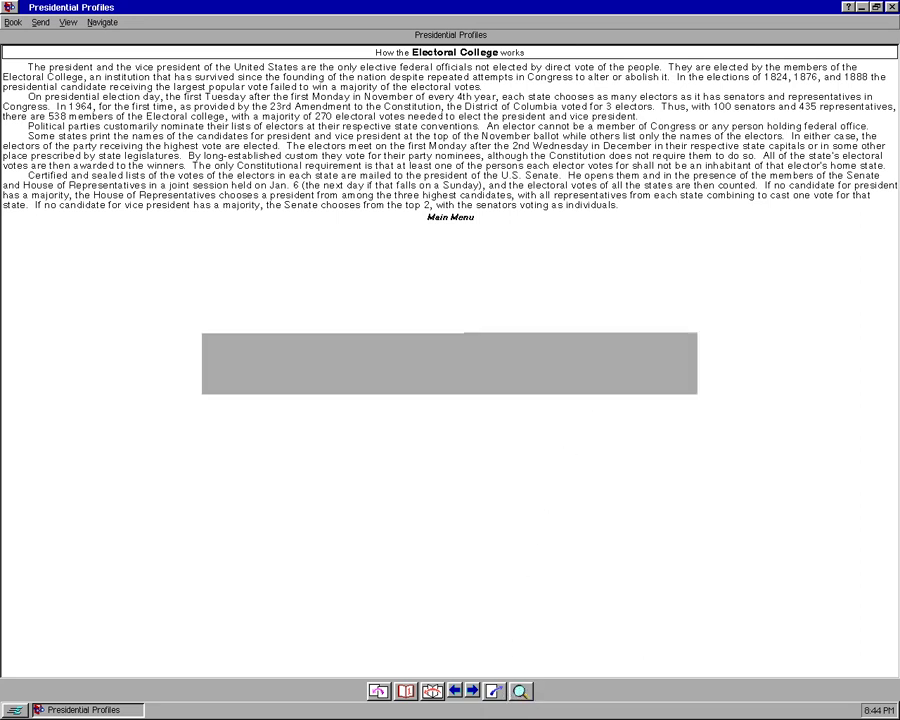
Step: Enlarge the book text by three zoom levels and page forward to the Presidents Not Inaugurated page
left_click(58, 19)
left_click(77, 66)
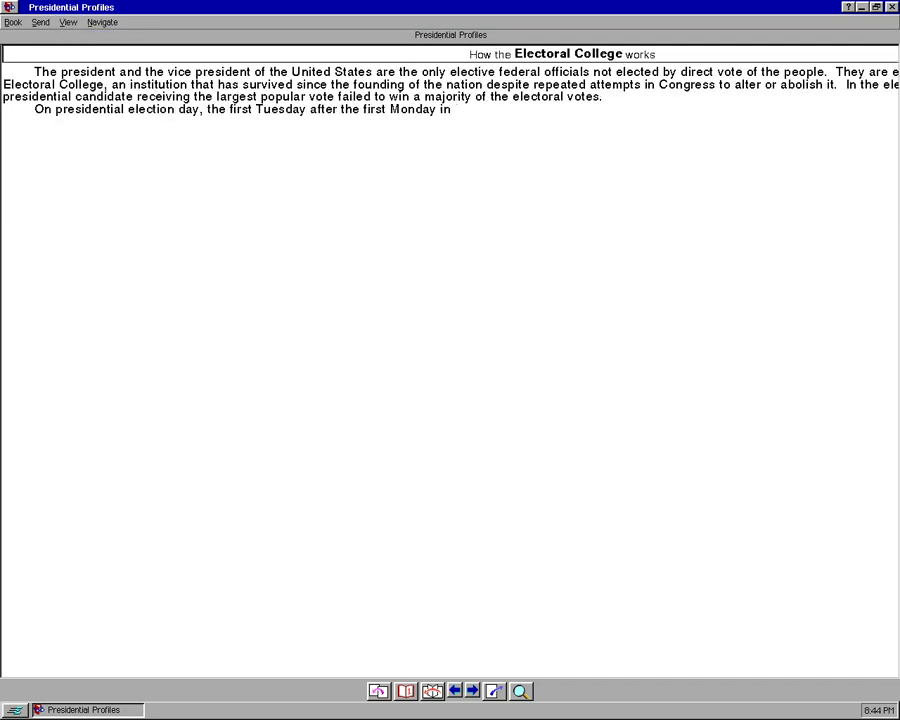
left_click(65, 20)
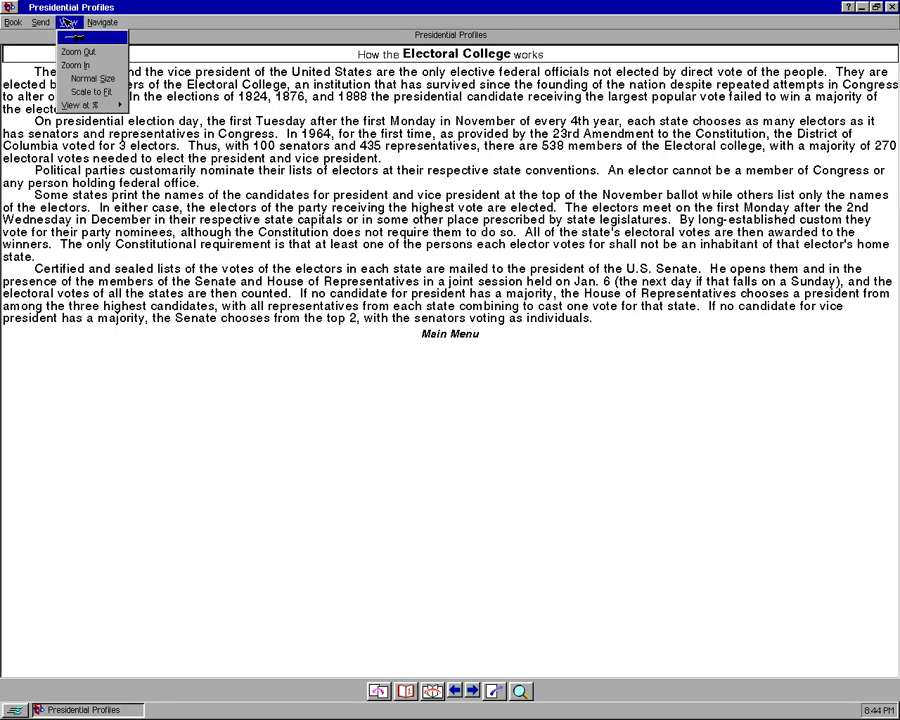
left_click(78, 68)
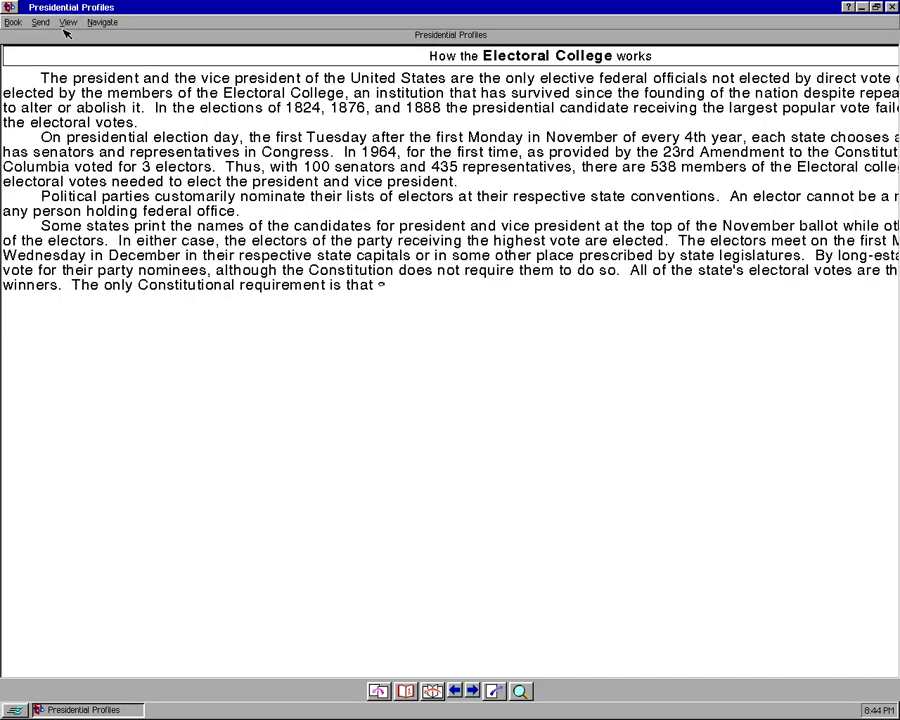
left_click(65, 22)
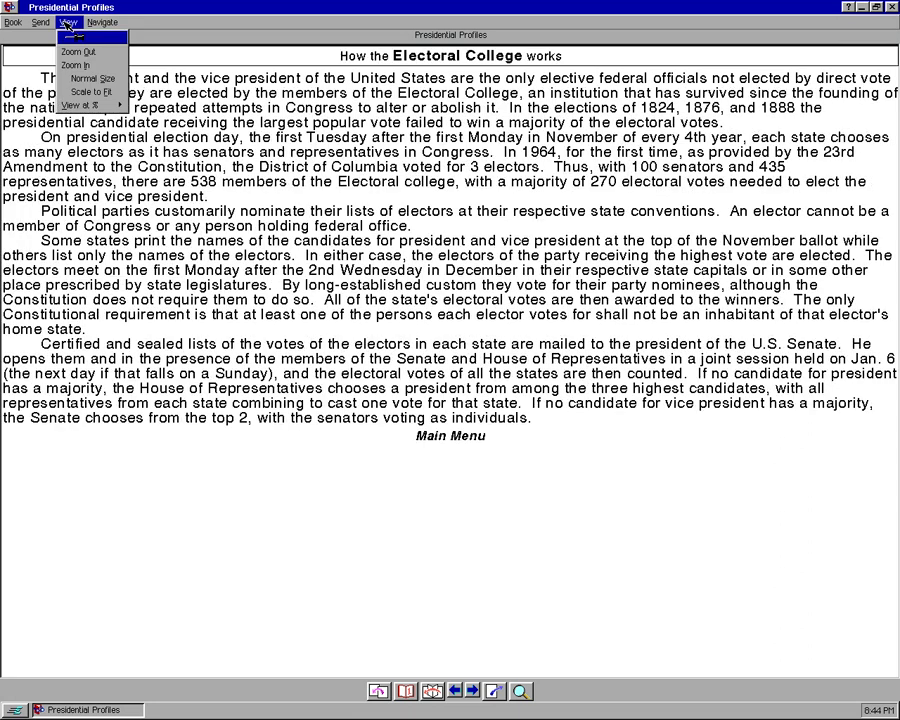
left_click(78, 68)
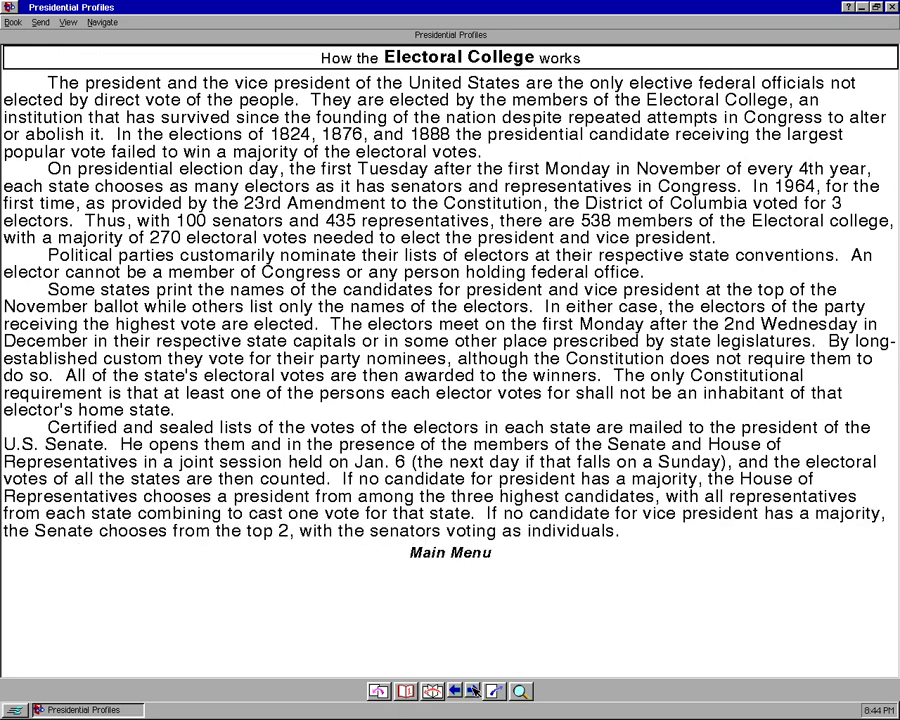
left_click(332, 485)
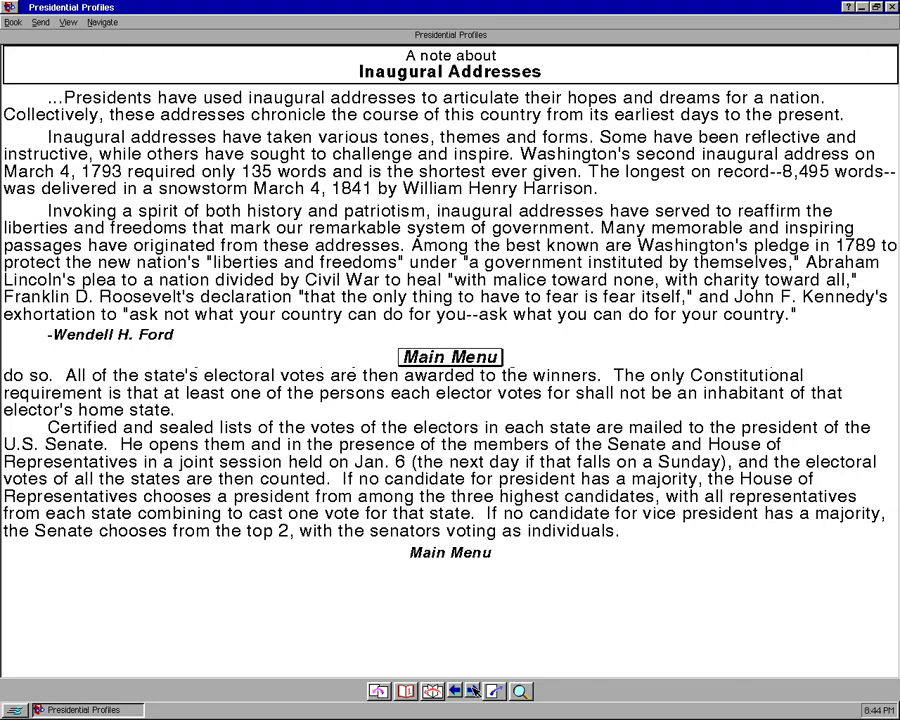
left_click(332, 485)
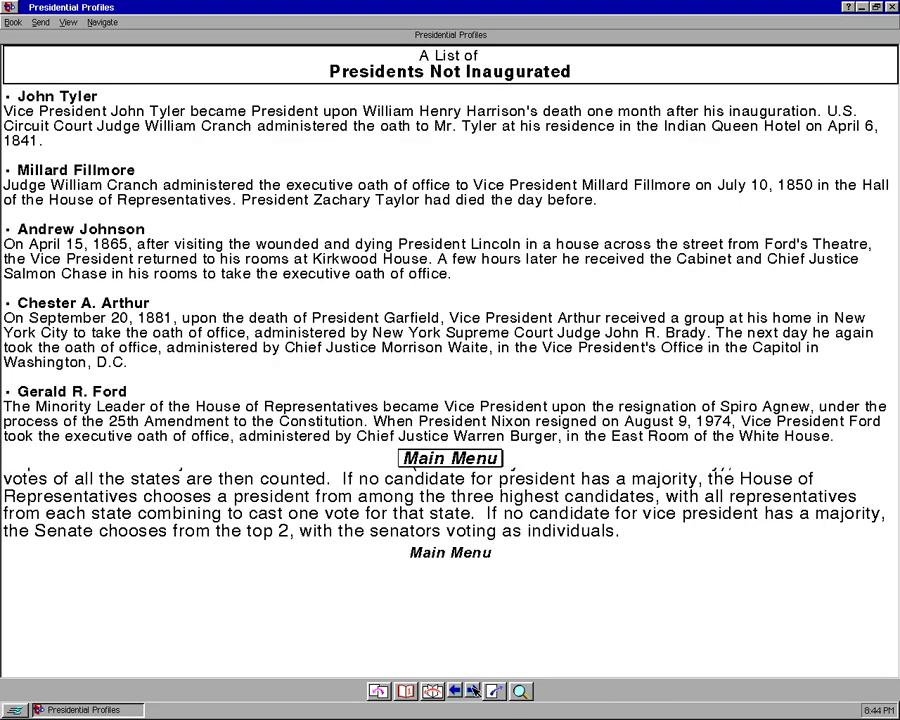
Step: Search the book for "Obama" and dismiss the search message
left_click(520, 691)
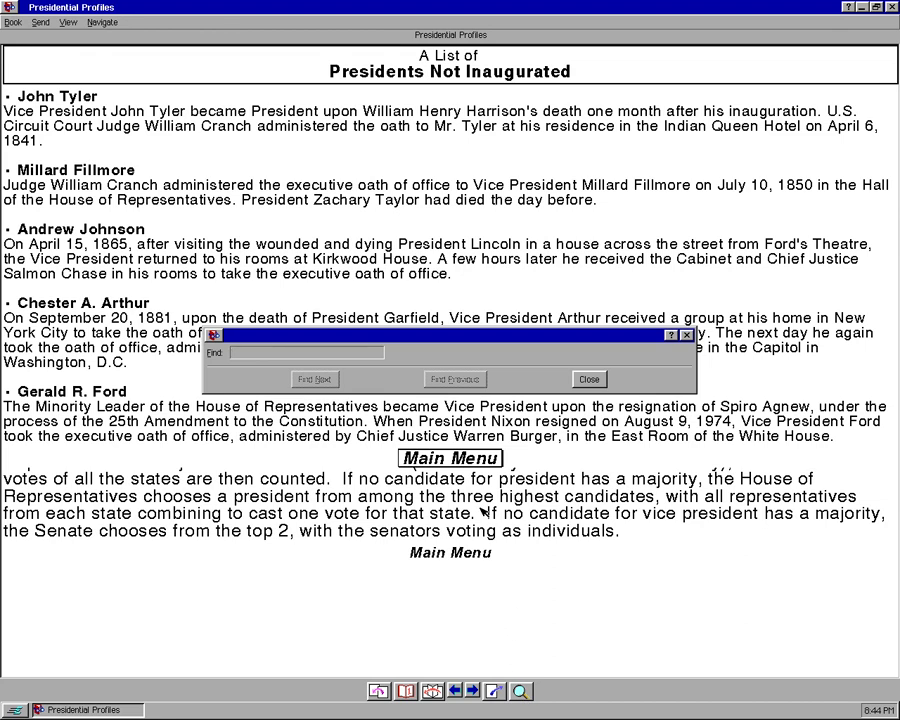
type("Obama")
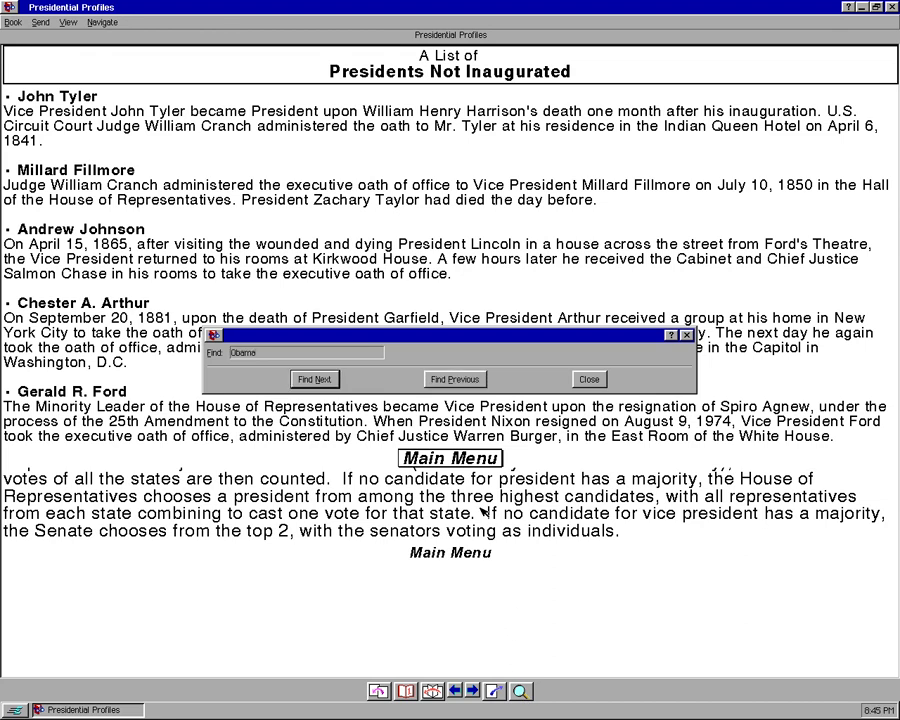
left_click(323, 381)
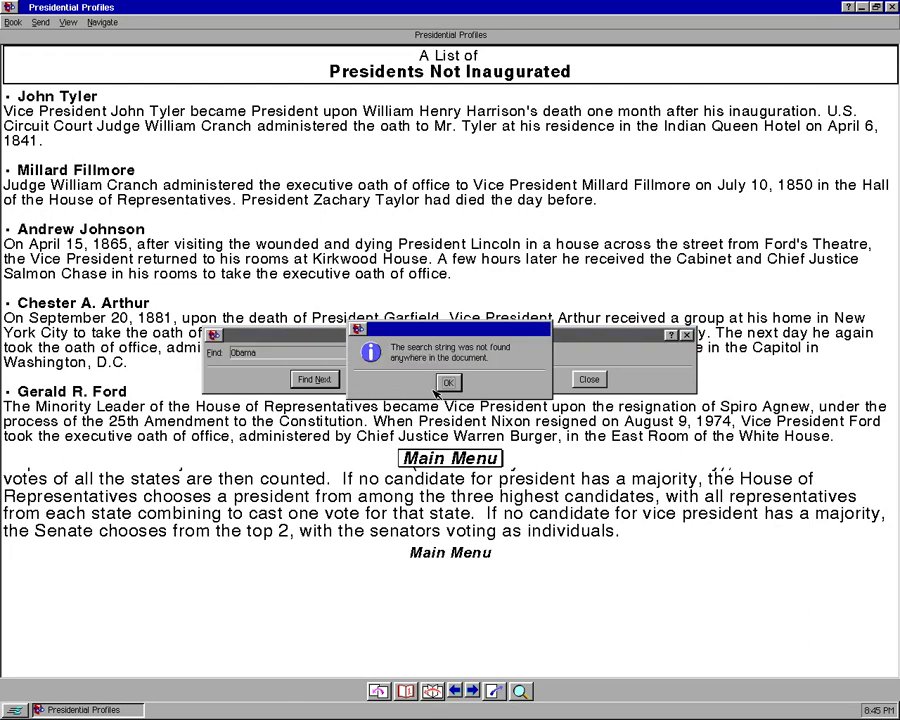
left_click(448, 382)
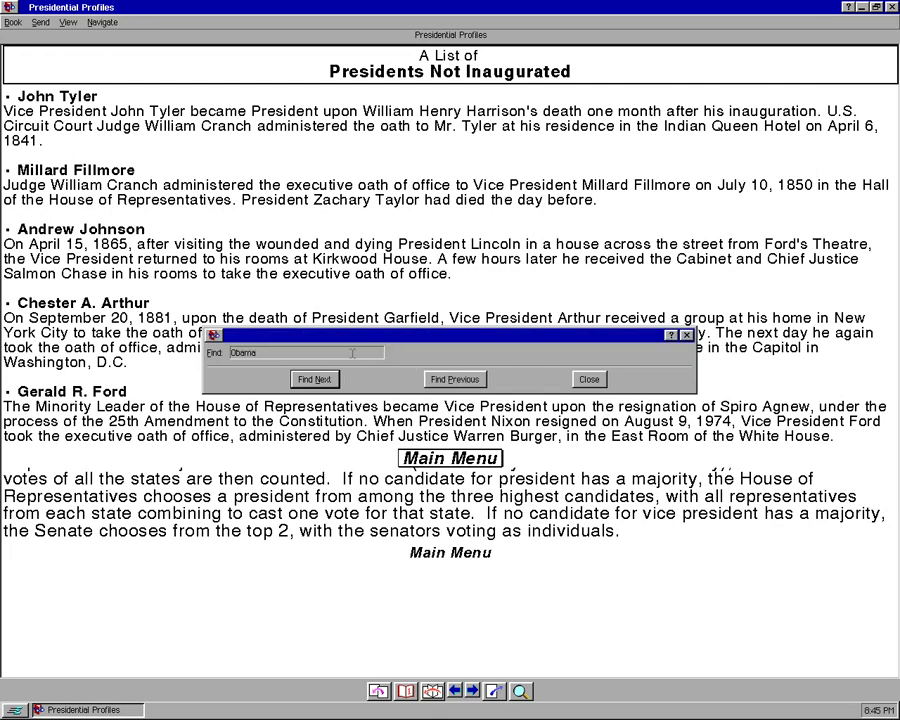
Step: Search the book for "Bush" and go through four successive matches
key("BackSpace")
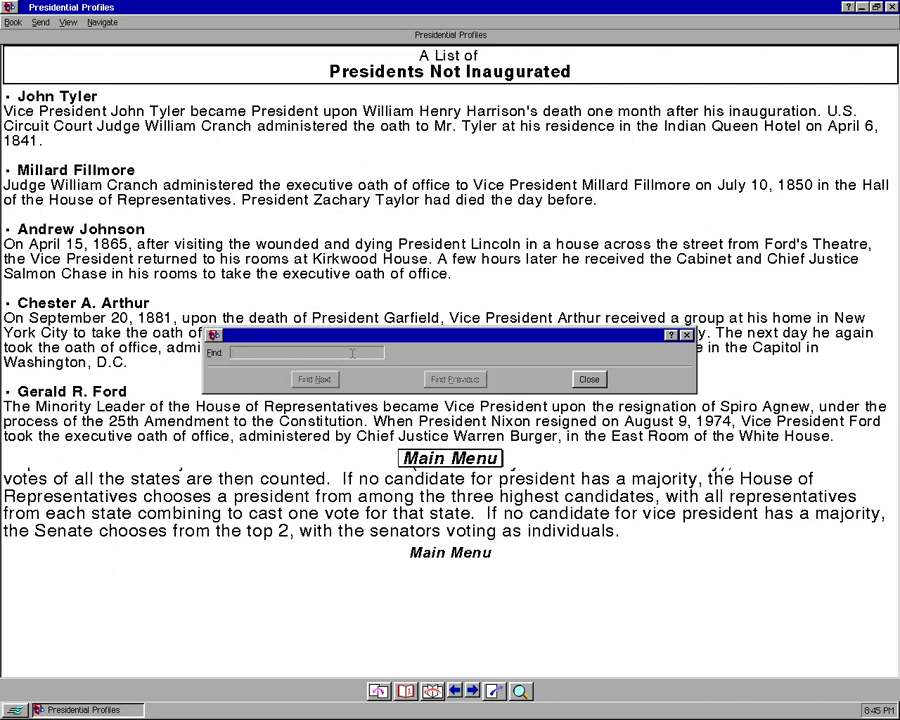
type("Bush")
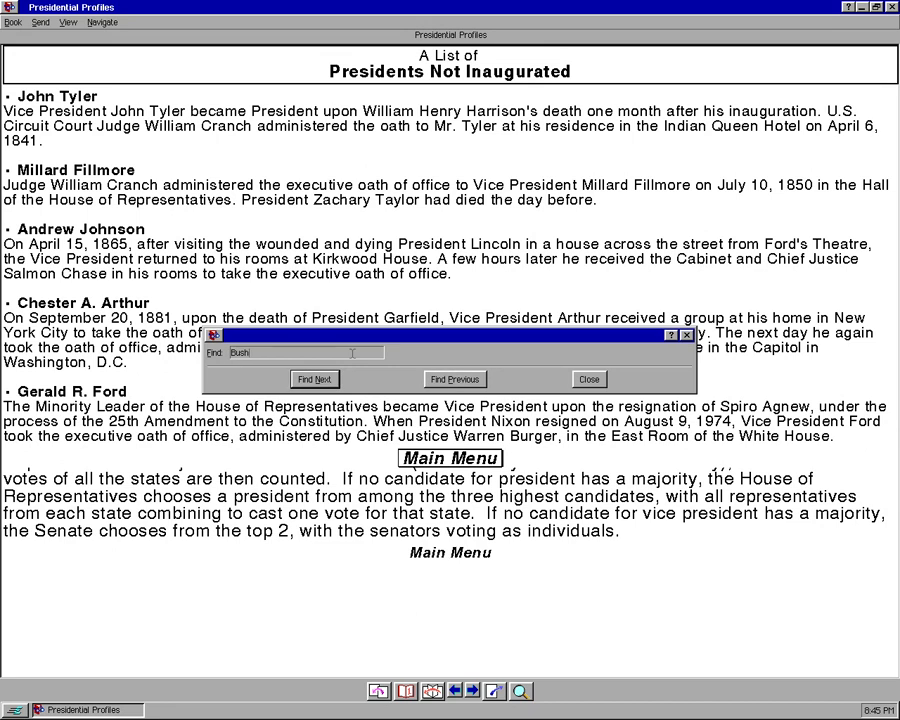
left_click(318, 380)
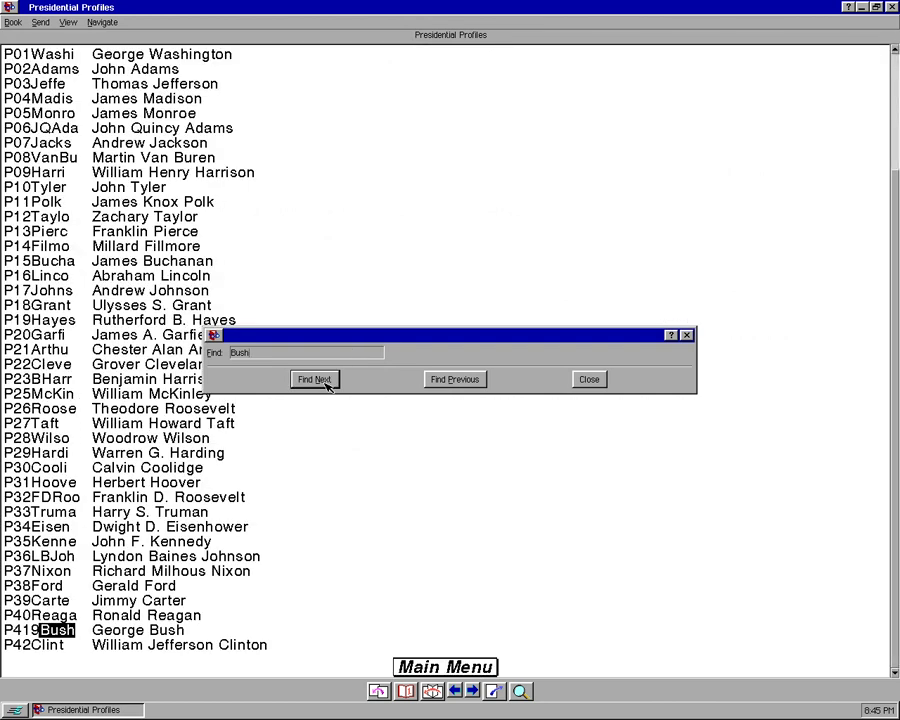
left_click(326, 384)
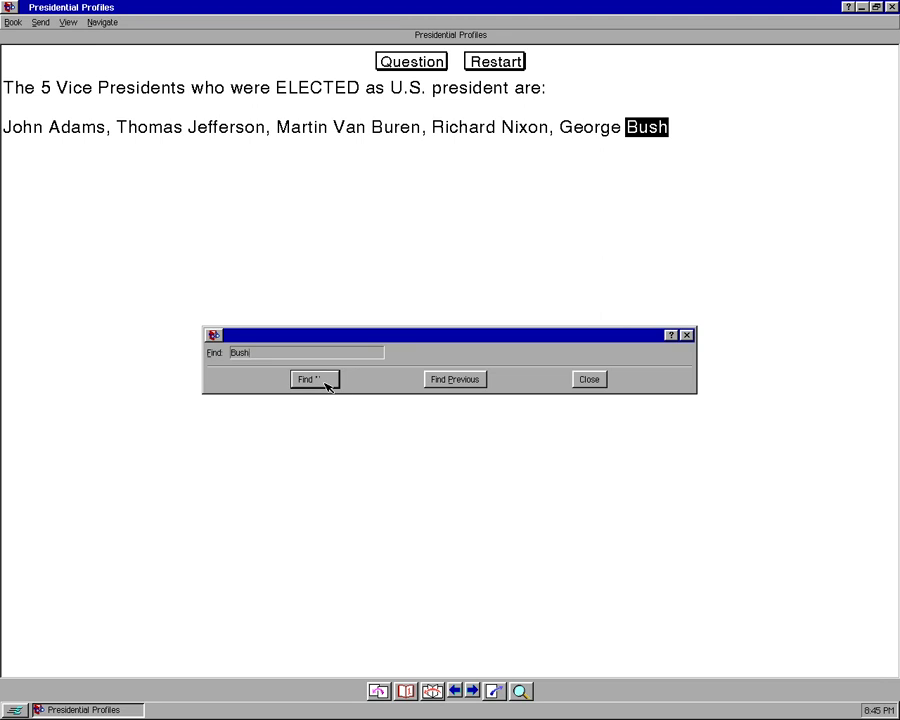
left_click(326, 384)
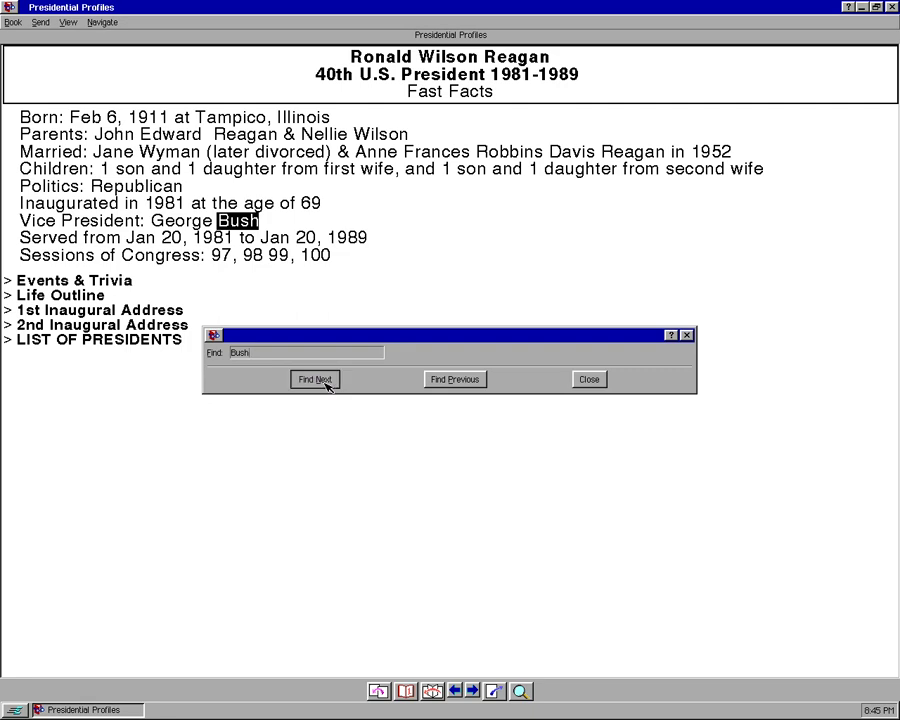
left_click(326, 384)
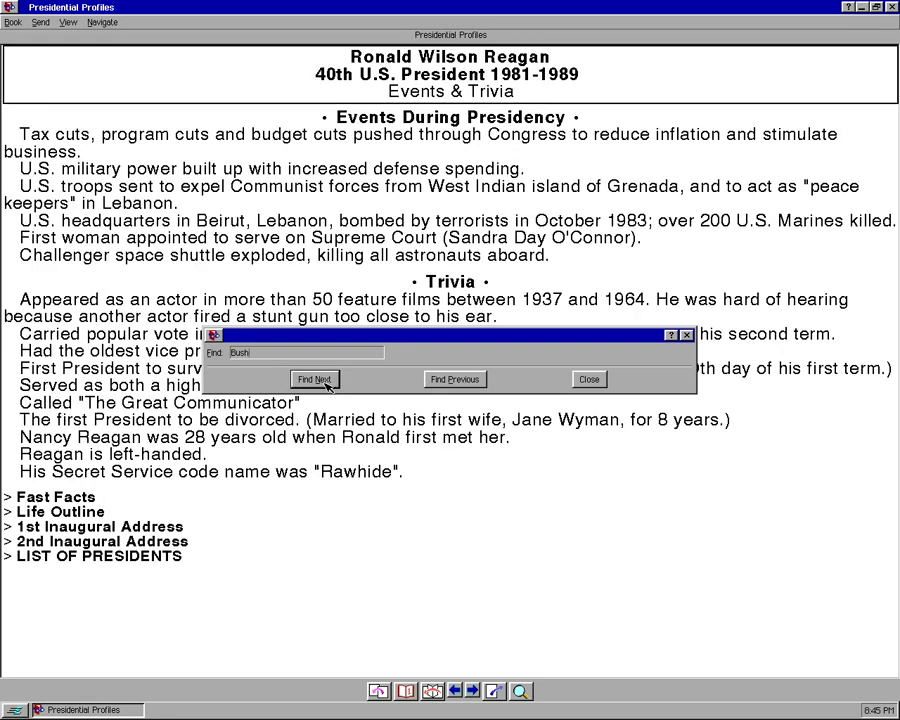
Step: Go through five more matches for "Bush" up to George Bush's Fast Facts page, and close the search and the book
left_click(326, 384)
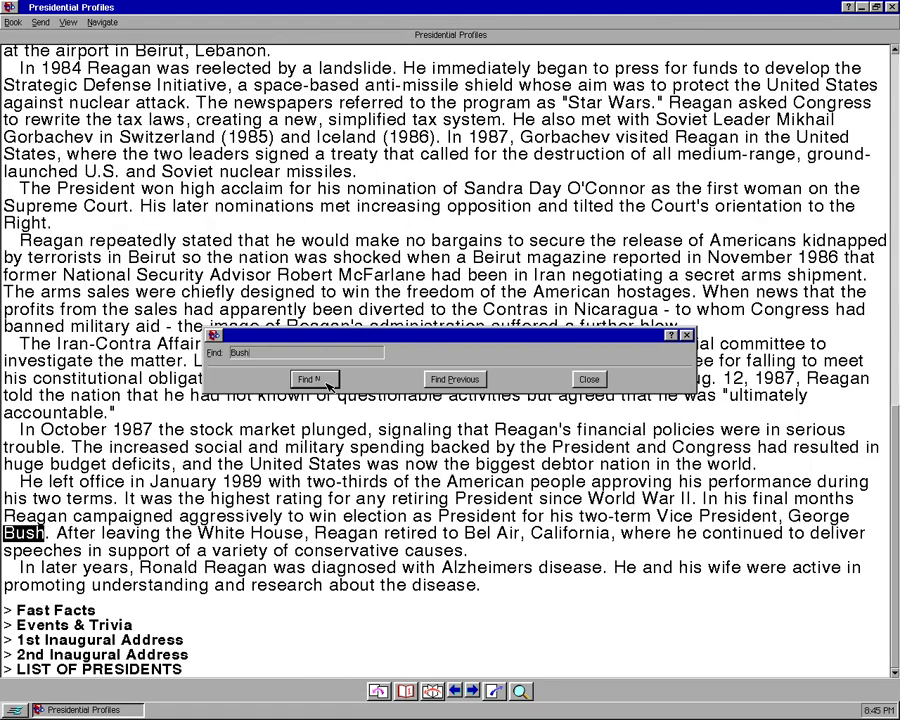
left_click(326, 384)
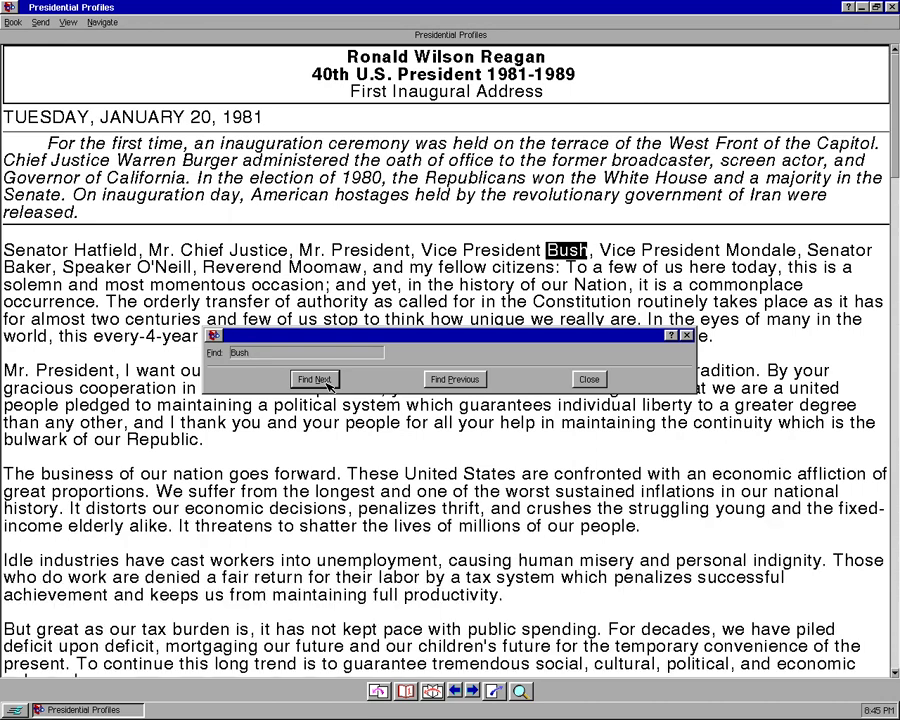
left_click(326, 384)
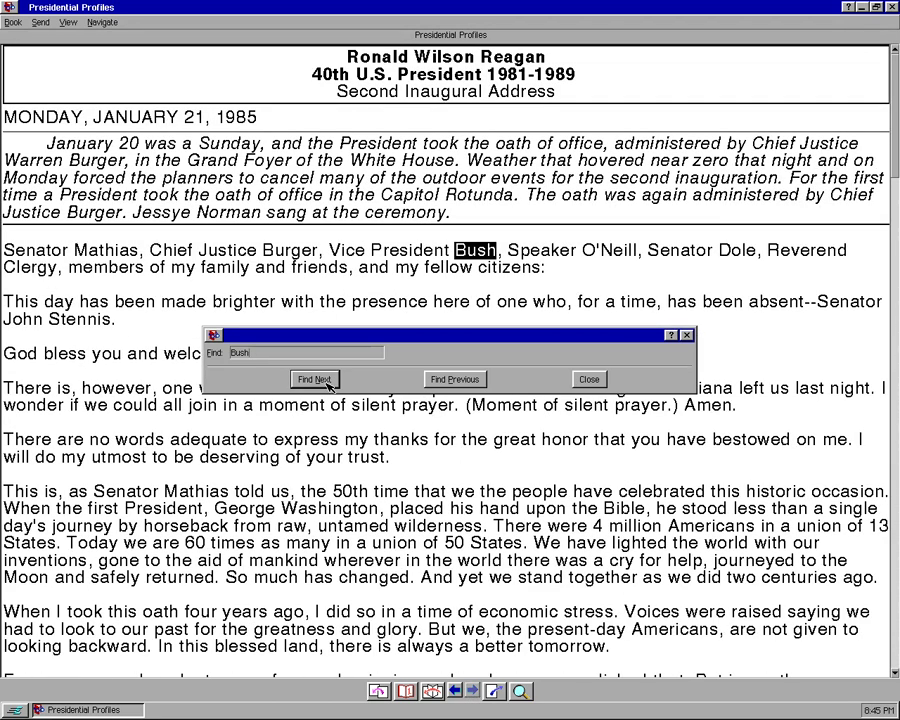
left_click(326, 384)
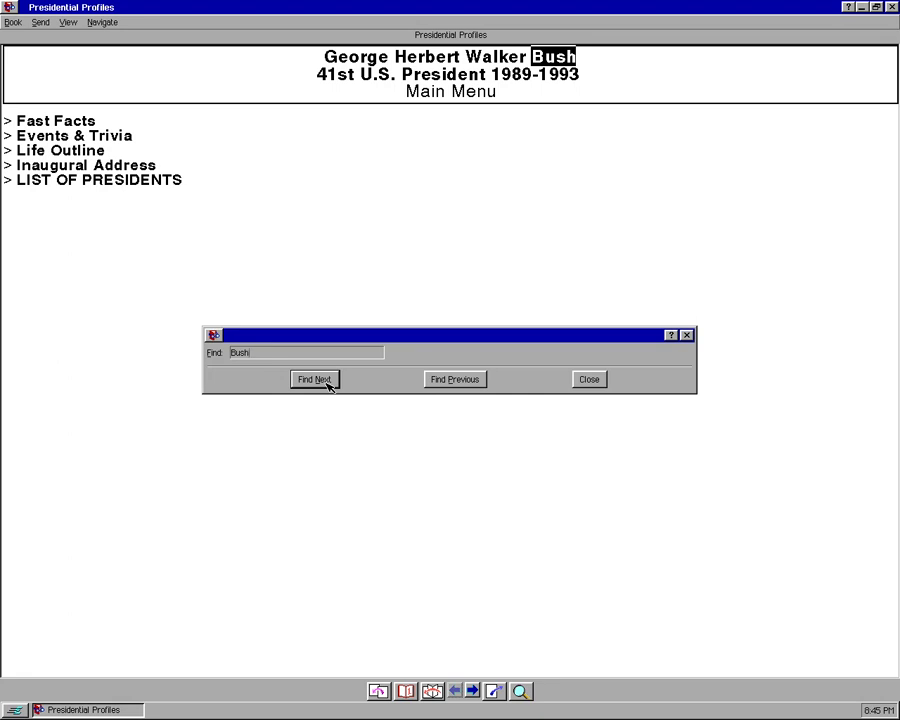
left_click(326, 384)
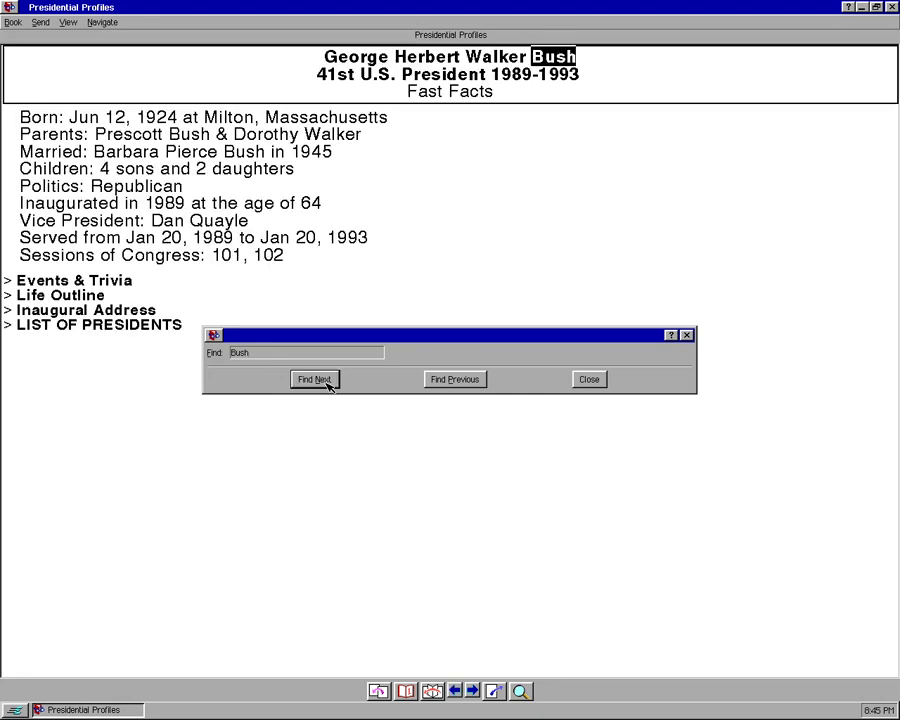
left_click(584, 378)
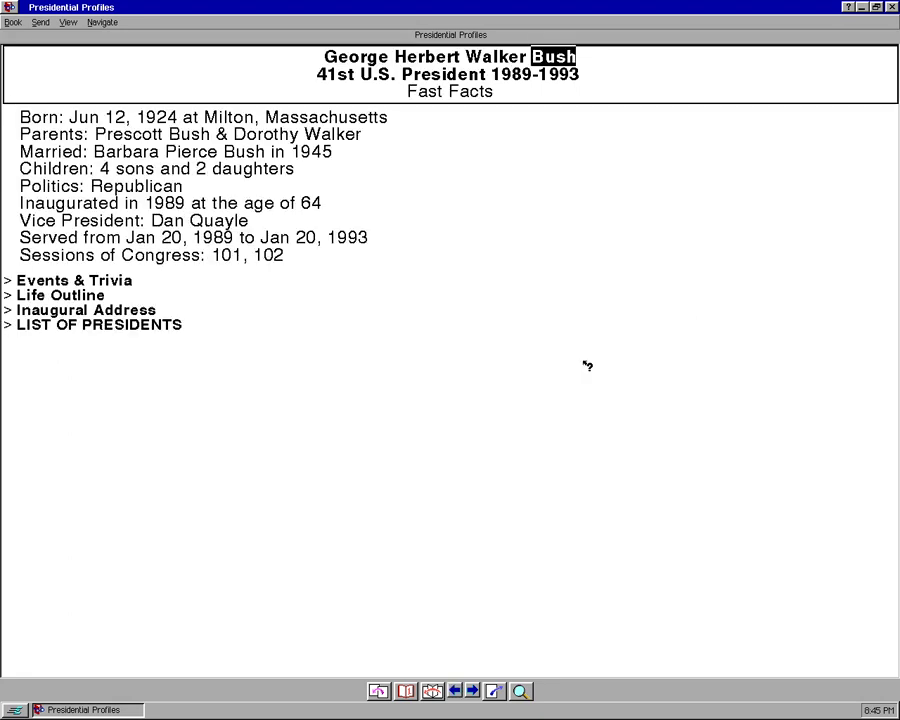
left_click(891, 7)
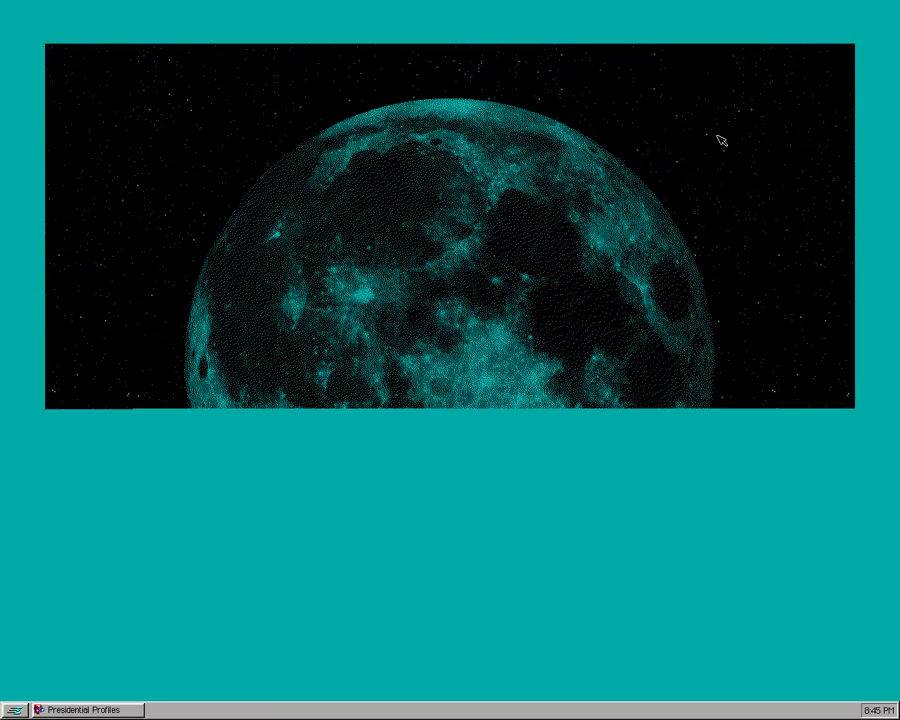
Step: Start Graphics Viewer and look inside the Clip Art folder for images to open
left_click(17, 709)
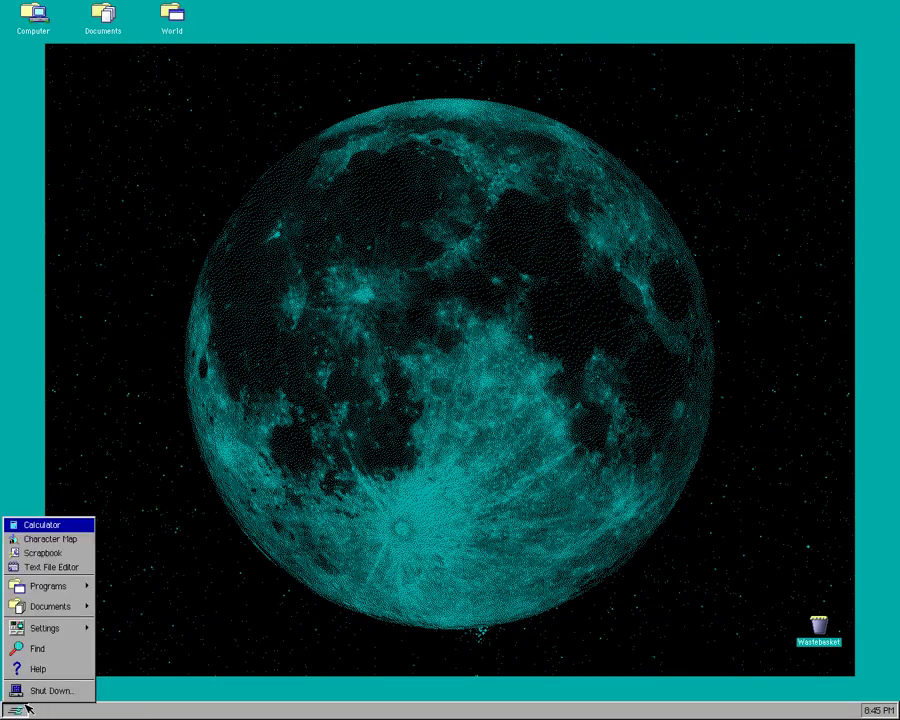
mouse_move(60, 587)
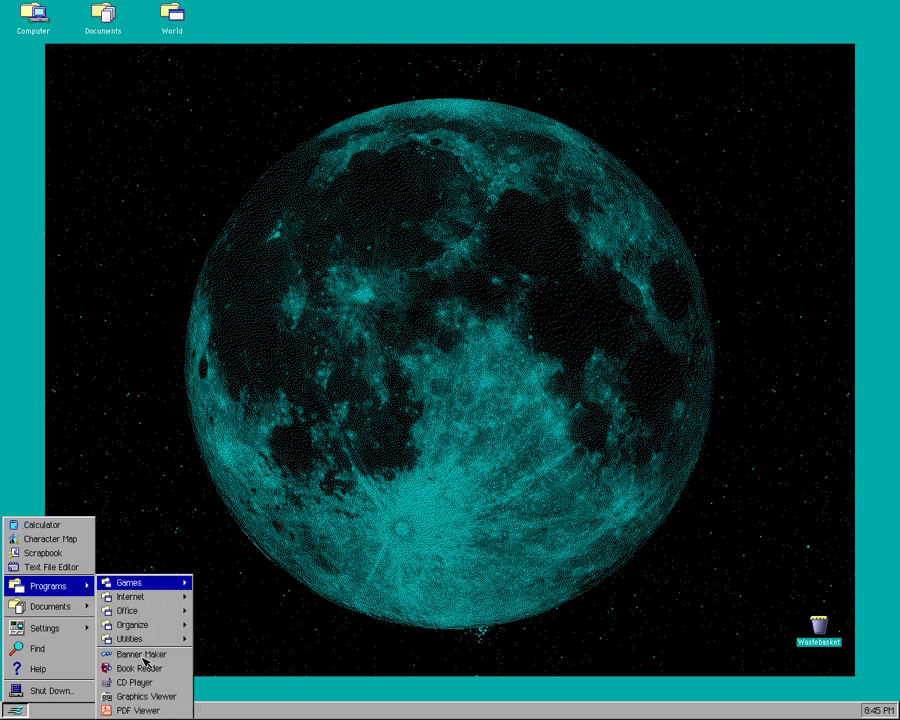
left_click(139, 699)
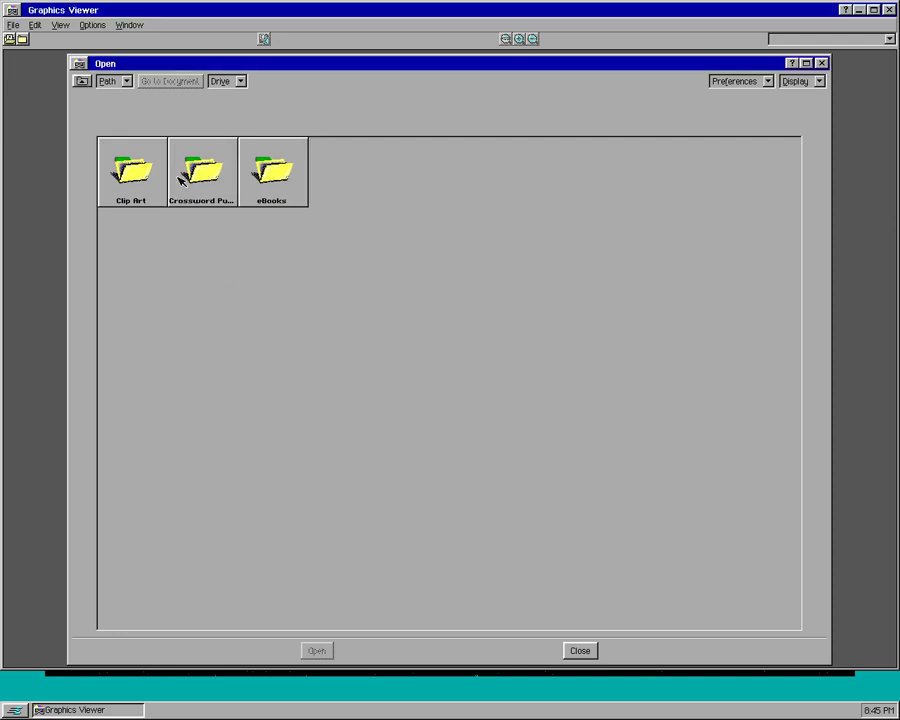
left_click(150, 175)
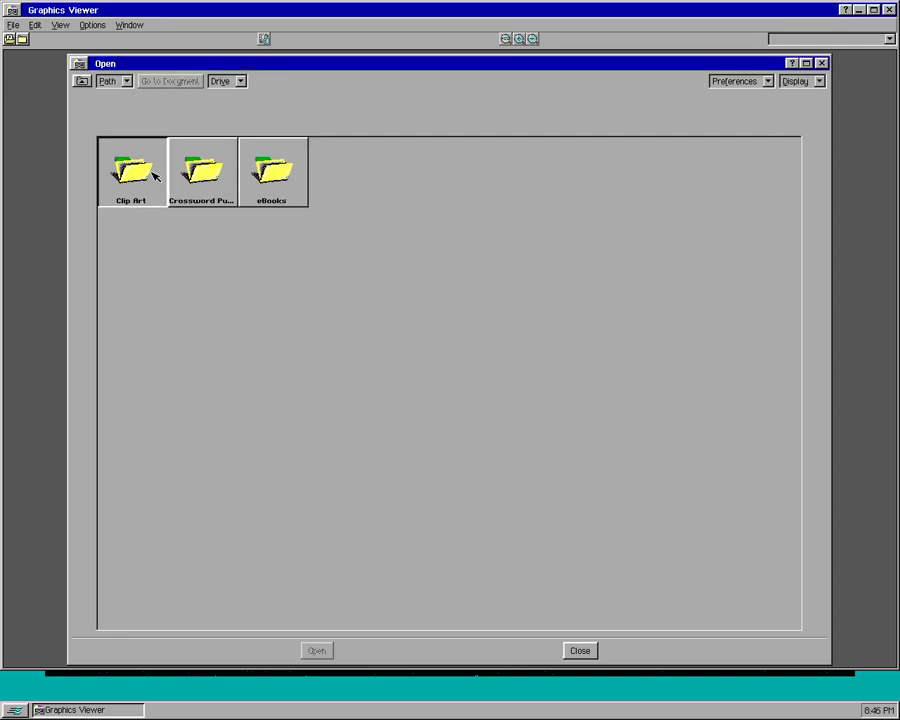
double_click(154, 175)
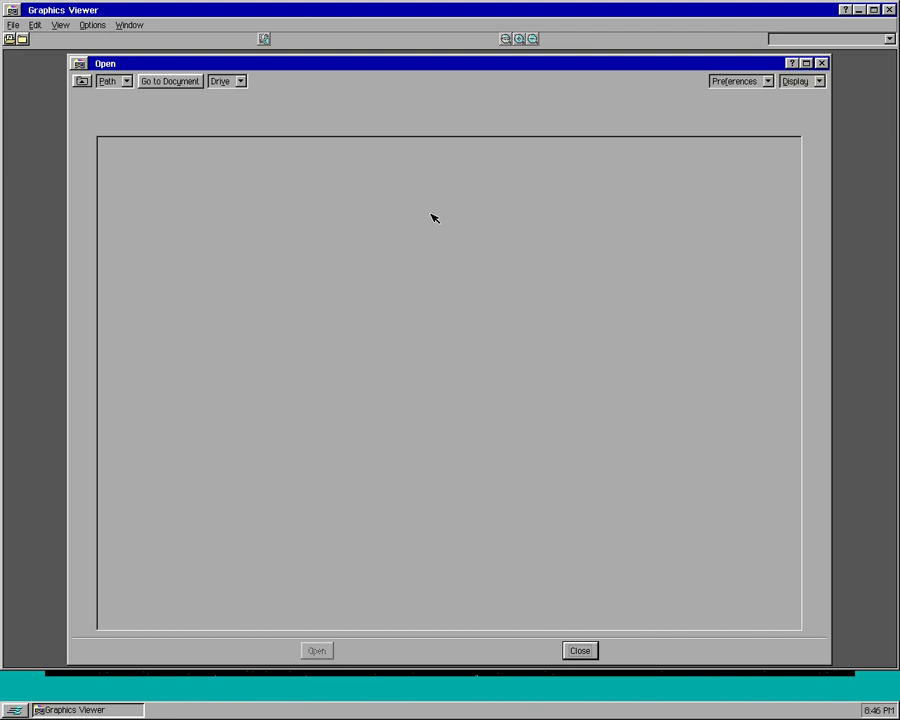
Step: Browse up to the top-level folders, recheck DOCUMENT and its Clip Art folder, and exit Graphics Viewer
left_click(86, 82)
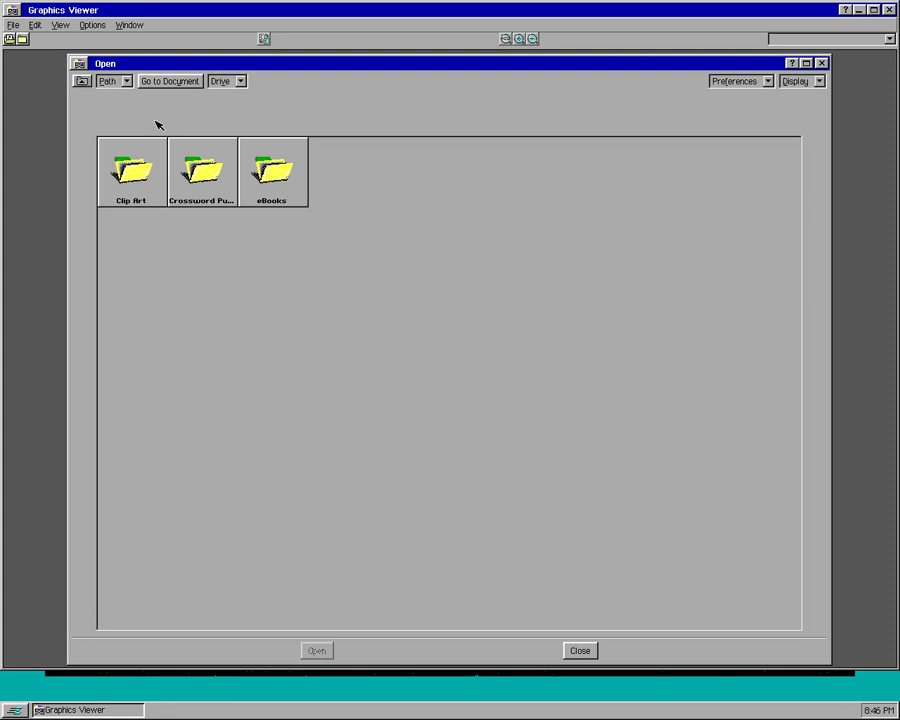
left_click(86, 81)
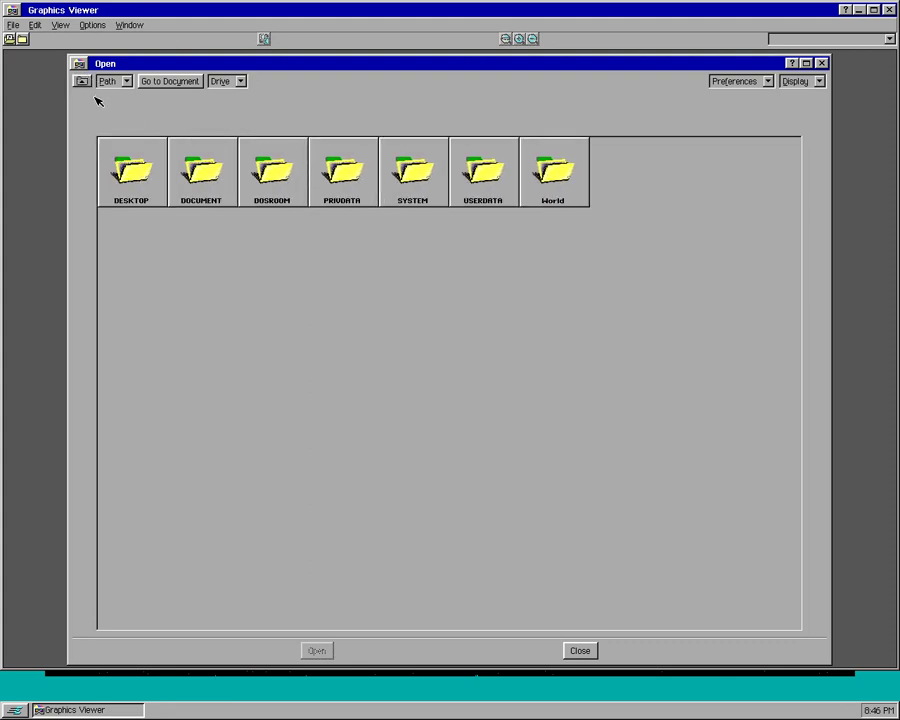
double_click(193, 173)
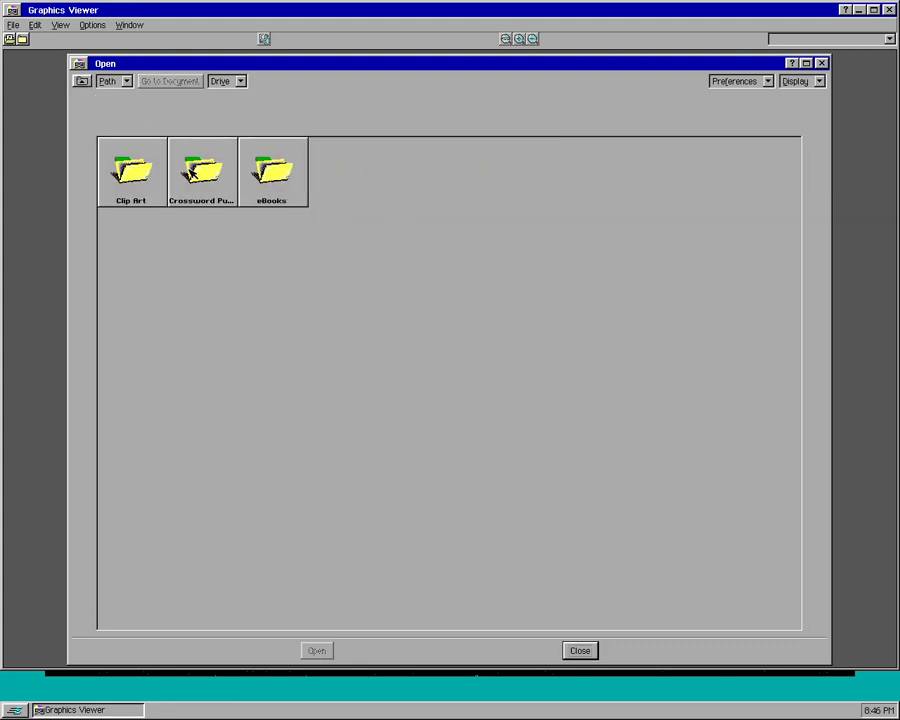
double_click(145, 178)
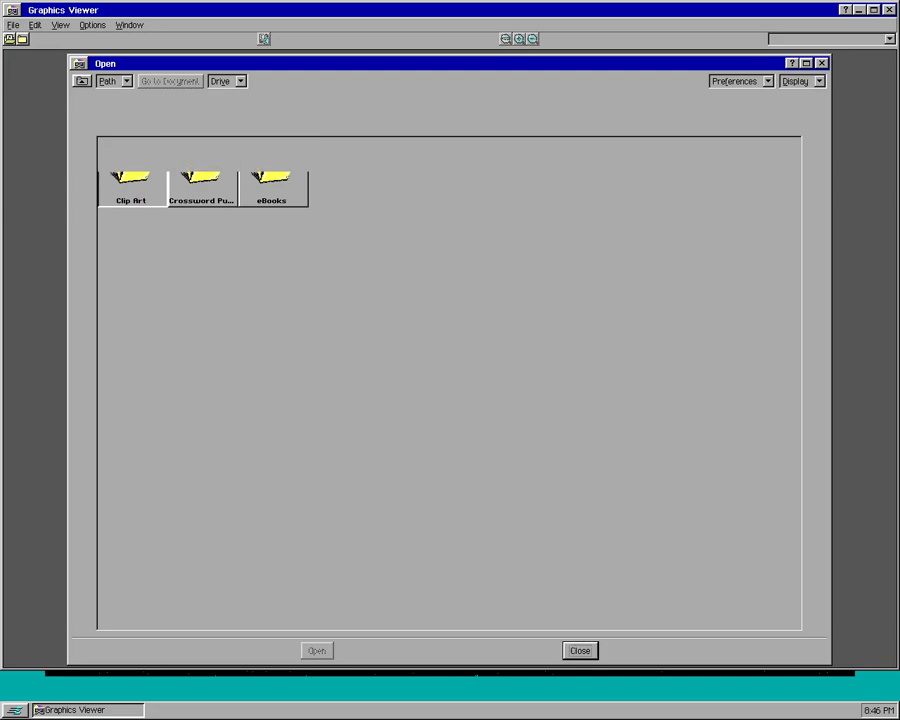
left_click(86, 81)
left_click(821, 63)
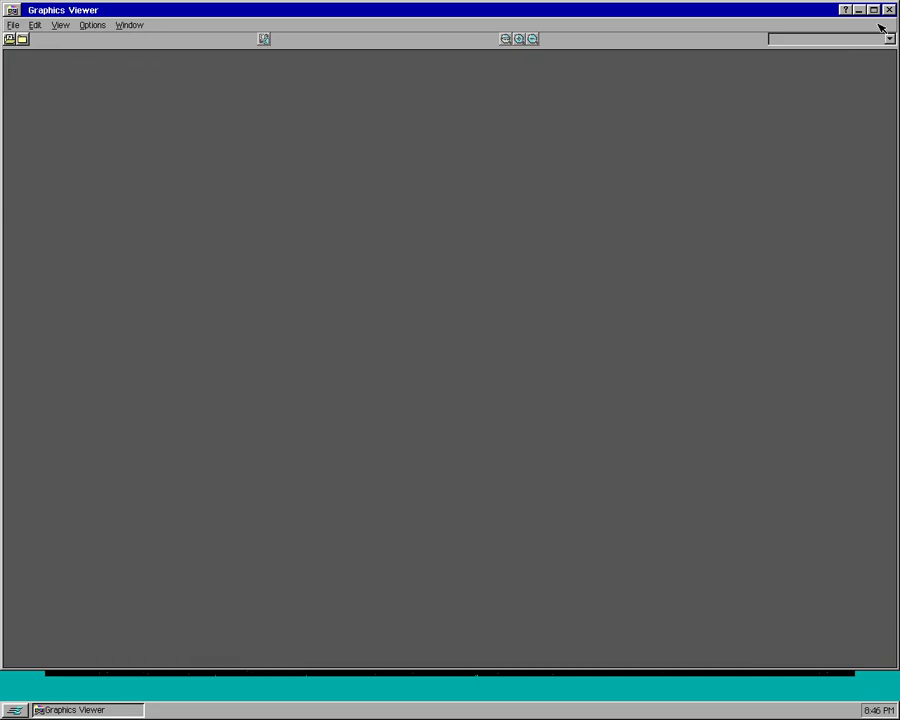
left_click(889, 10)
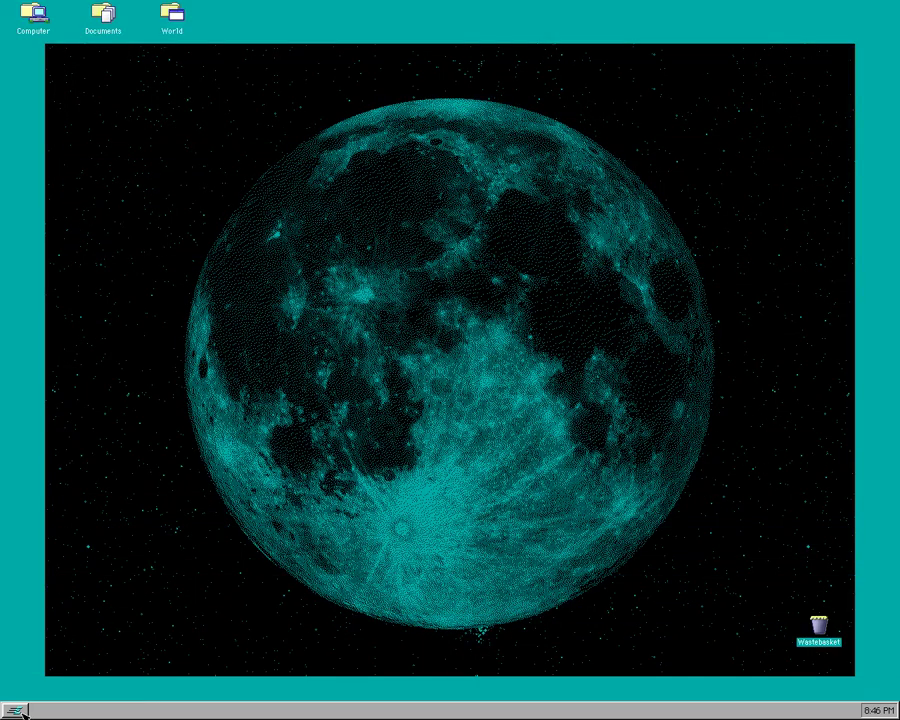
Step: Start CD Player, look over its player commands, and exit it
left_click(18, 711)
left_click(50, 586)
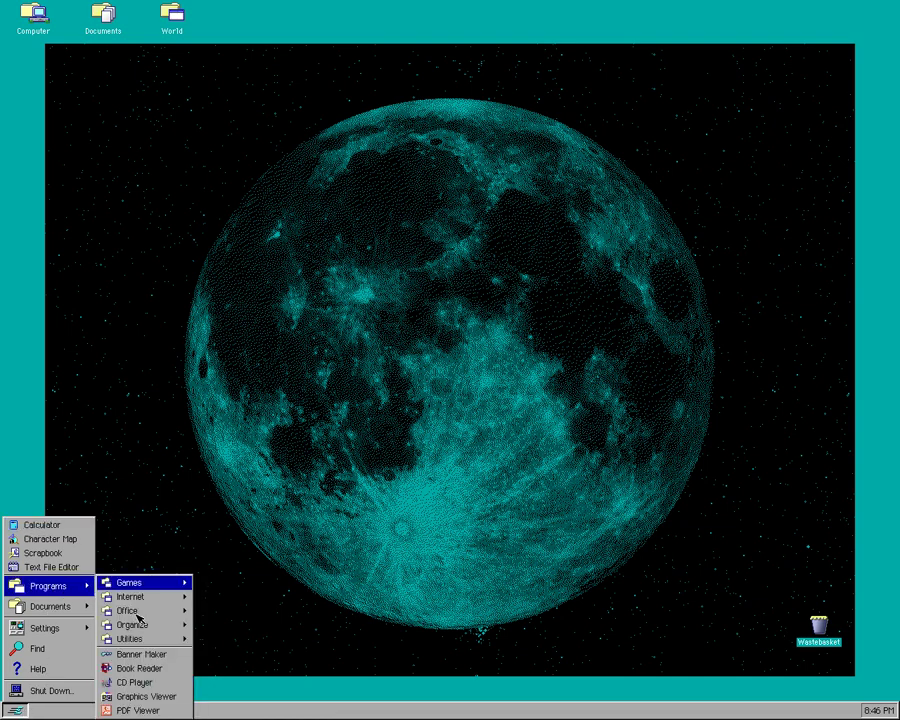
left_click(150, 684)
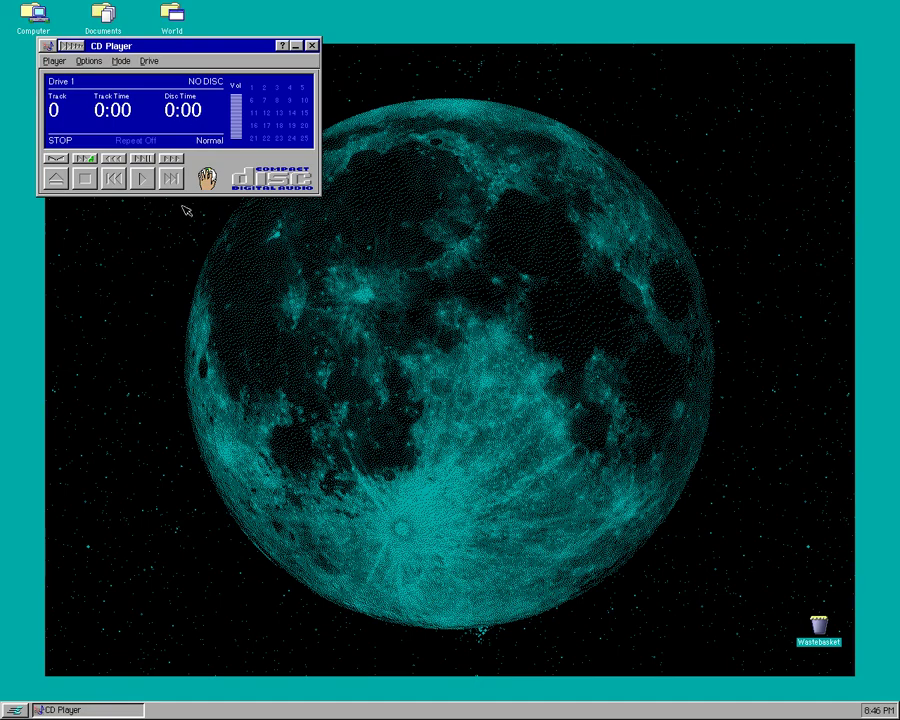
left_click(58, 61)
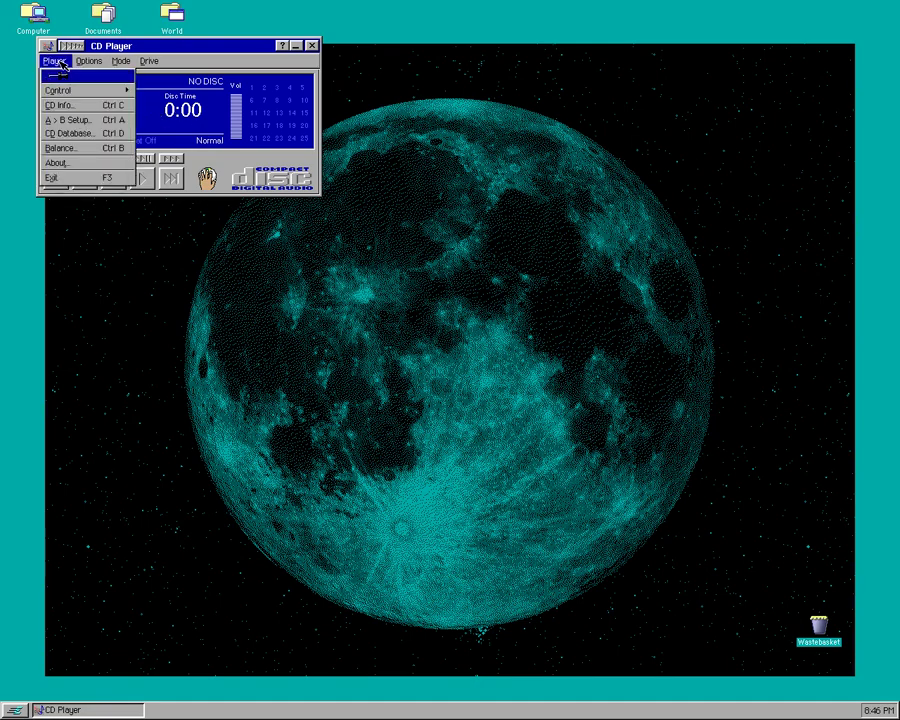
left_click(52, 177)
Step: Start PDF Viewer, look for documents in the Presidential Profiles folder under eBooks, and exit the viewer
left_click(15, 710)
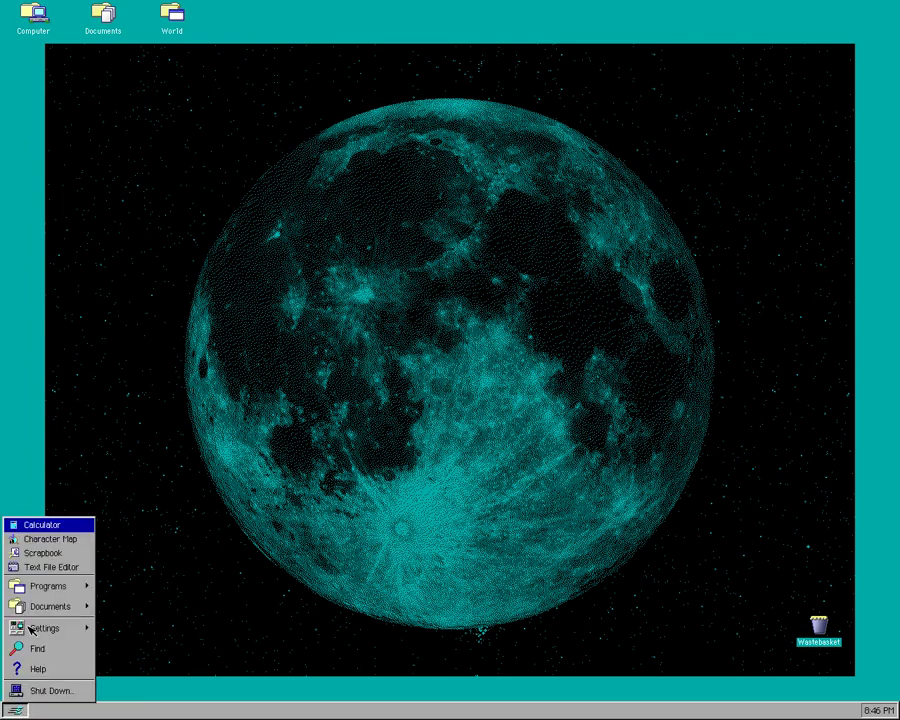
mouse_move(66, 586)
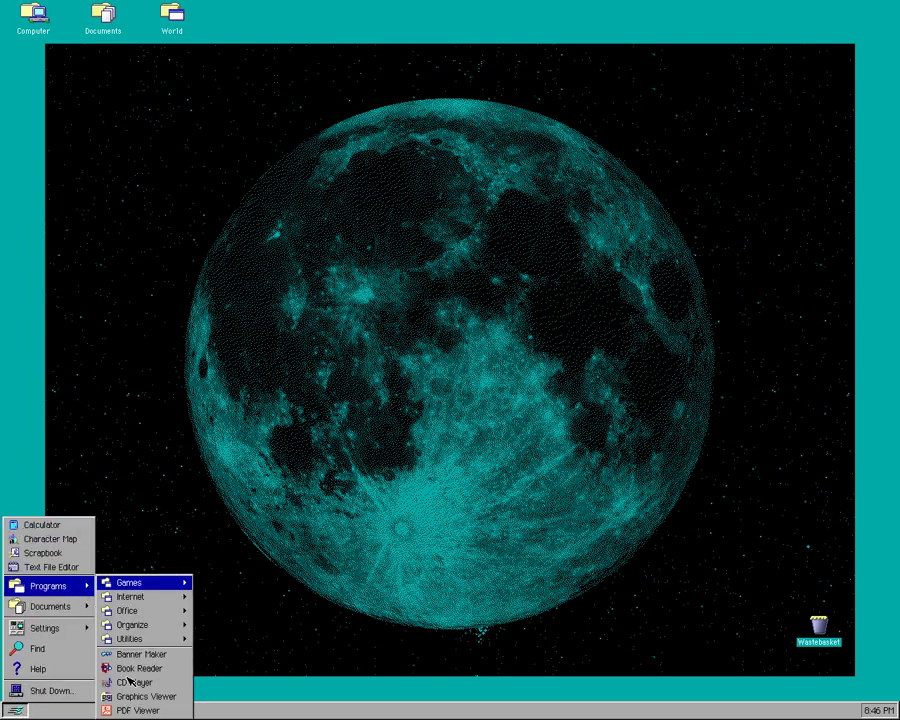
left_click(137, 710)
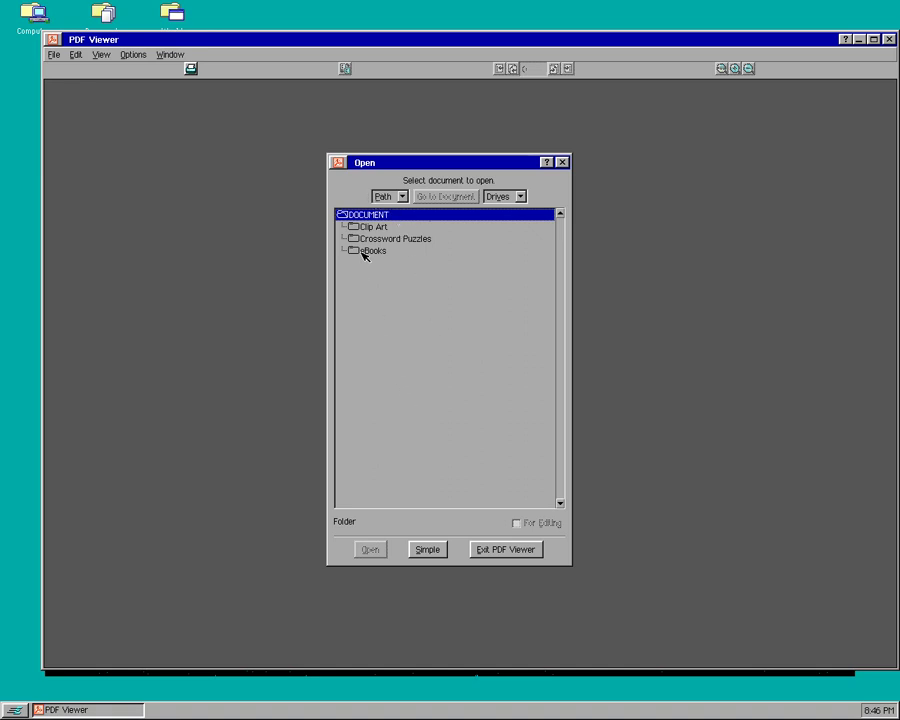
double_click(365, 250)
double_click(370, 227)
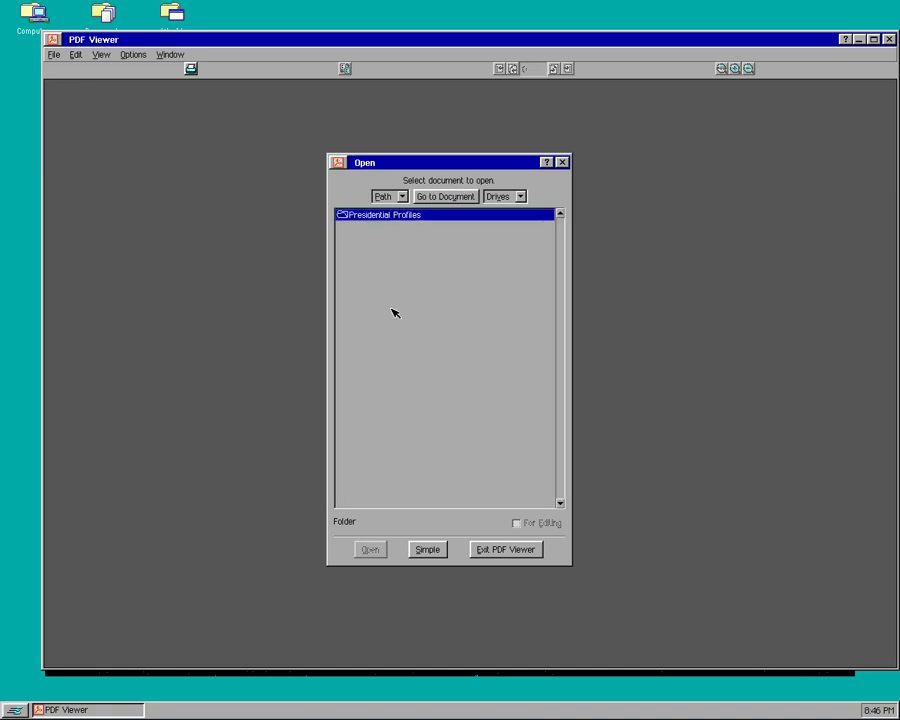
left_click(478, 553)
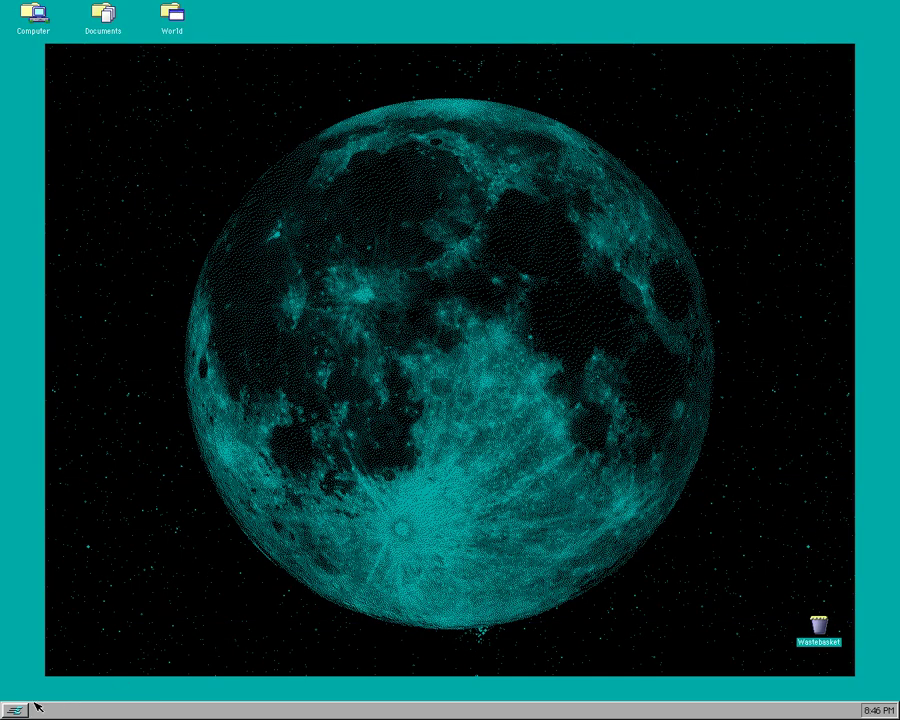
Step: Start Text File Editor and create a blank document containing the text "This is Notepad!"
left_click(16, 710)
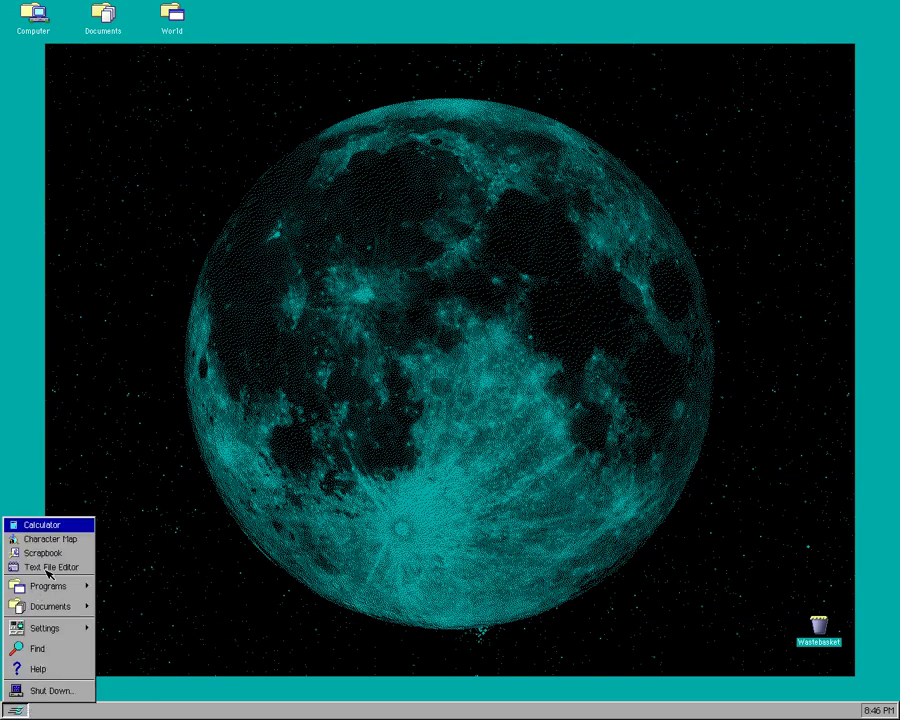
left_click(48, 568)
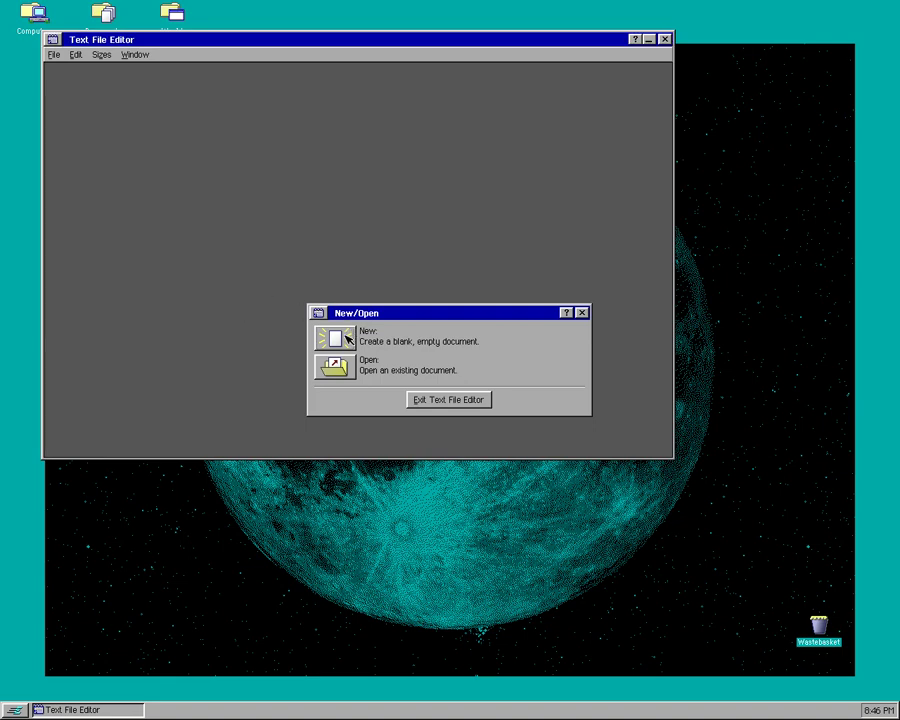
left_click(346, 336)
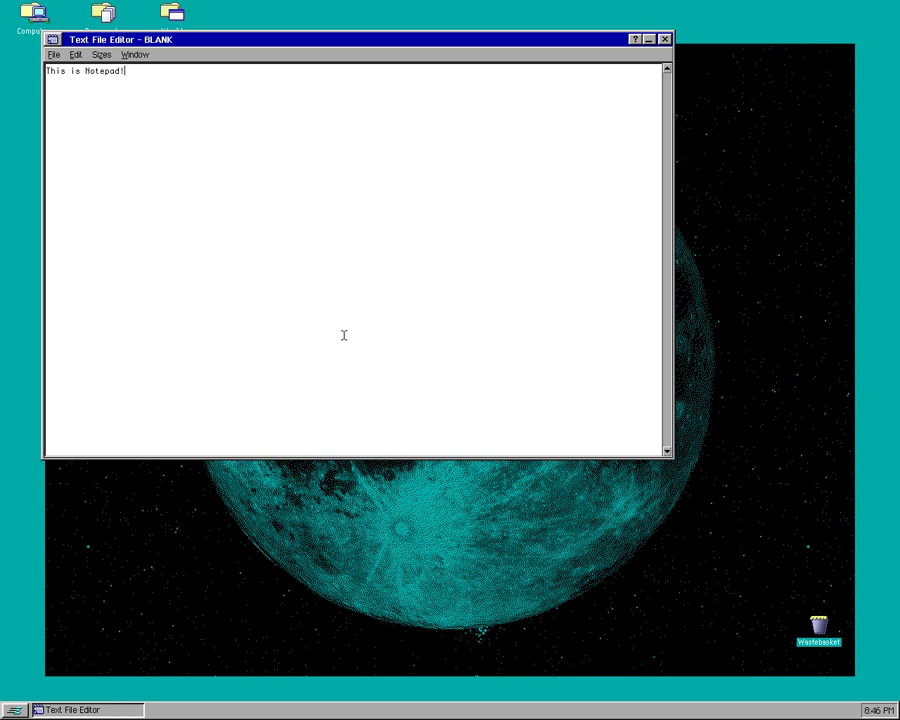
Step: Save the text document as "notepad" in the DOCUMENT folder and close Text File Editor
left_click(54, 54)
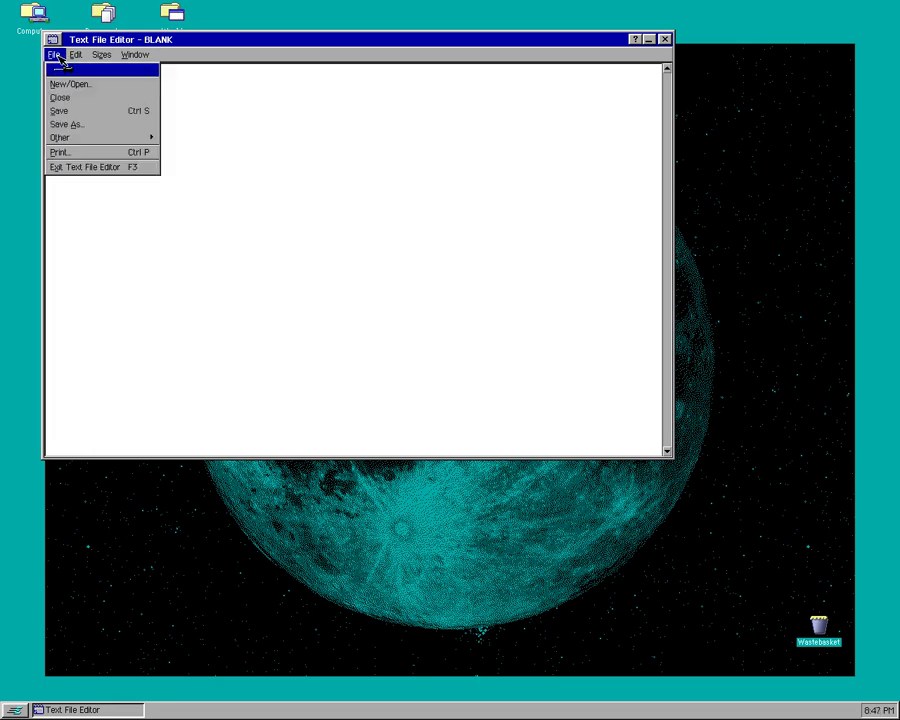
left_click(70, 122)
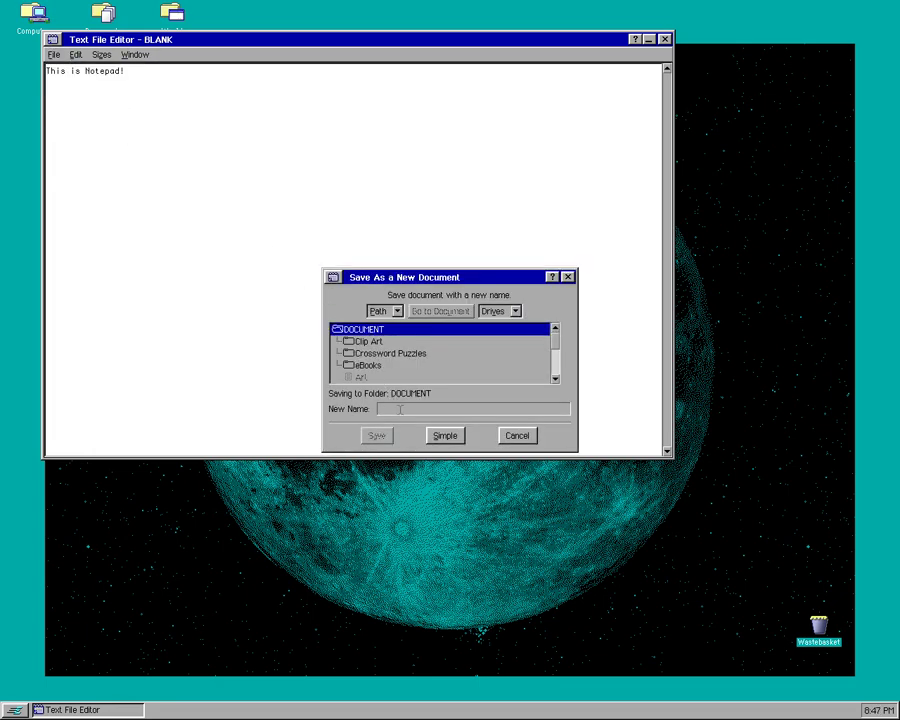
type("notepad")
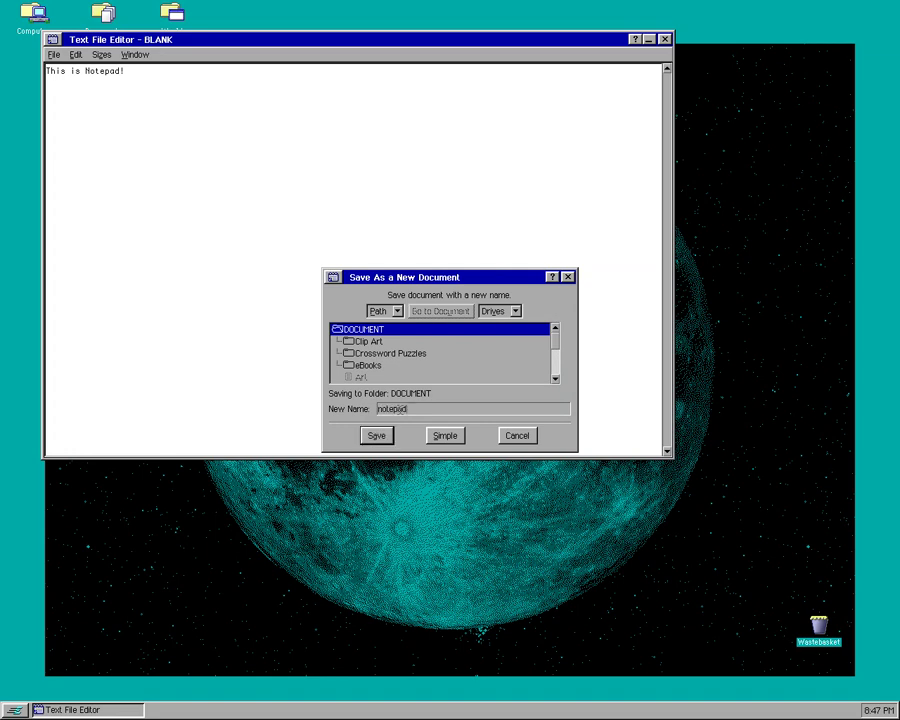
left_click(380, 436)
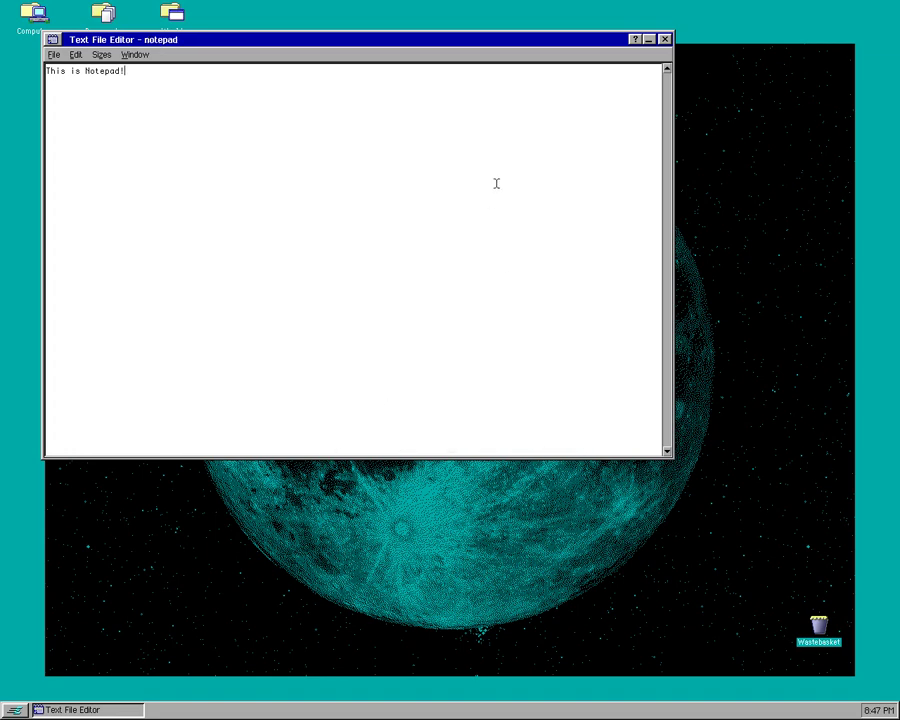
left_click(664, 39)
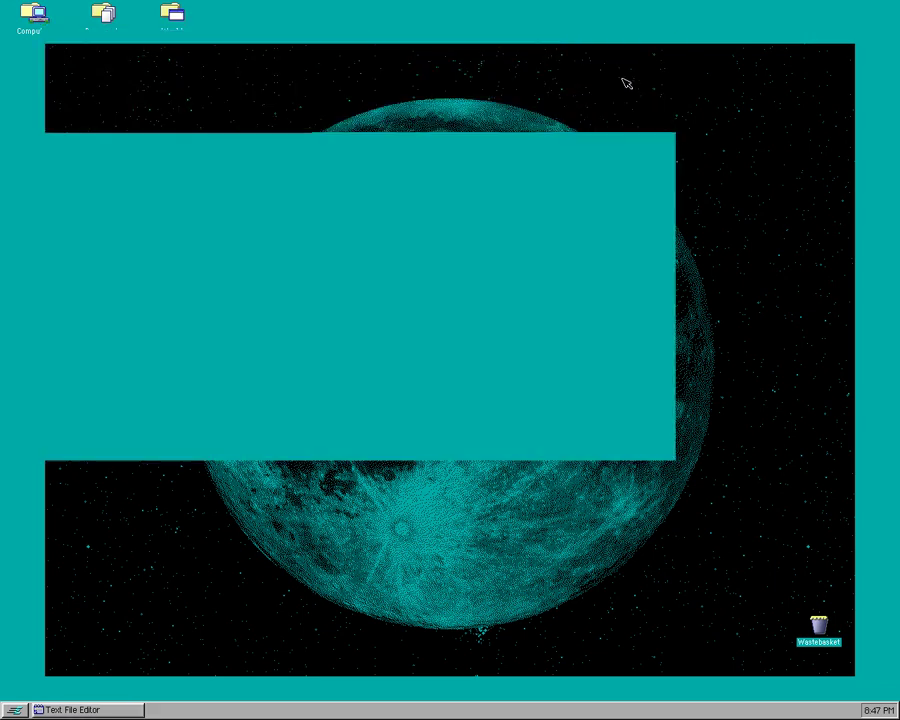
Step: Start Scrapbook and create a blank, empty scrapbook file
left_click(24, 708)
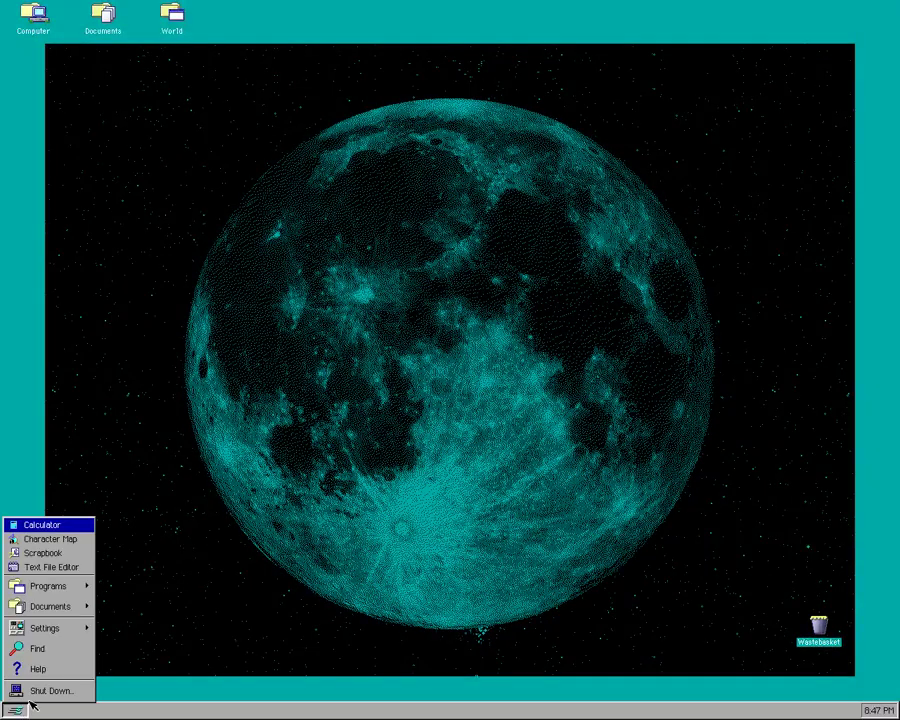
left_click(43, 553)
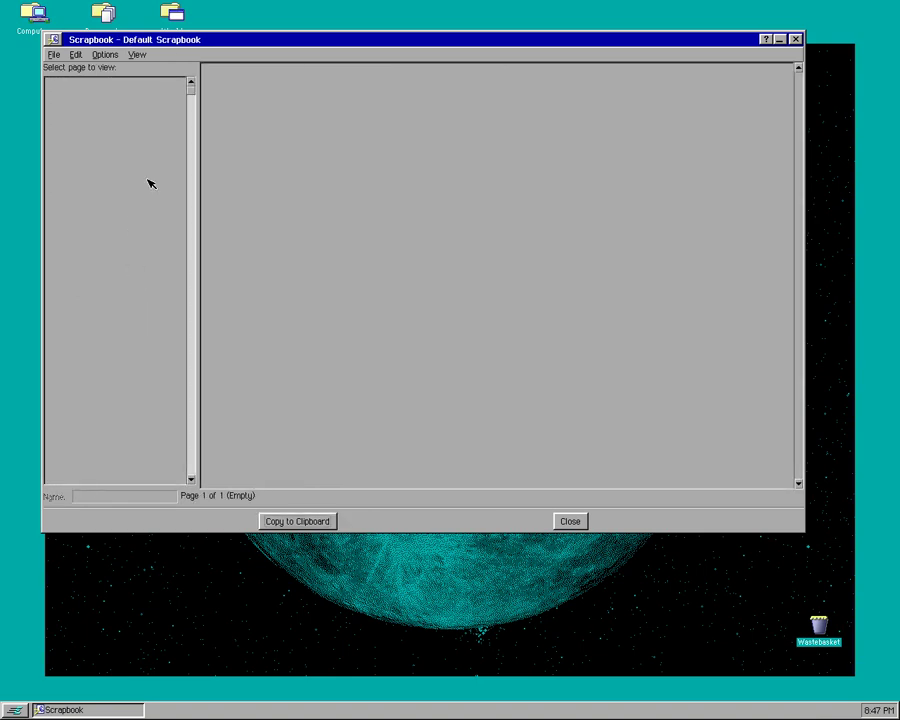
left_click(53, 55)
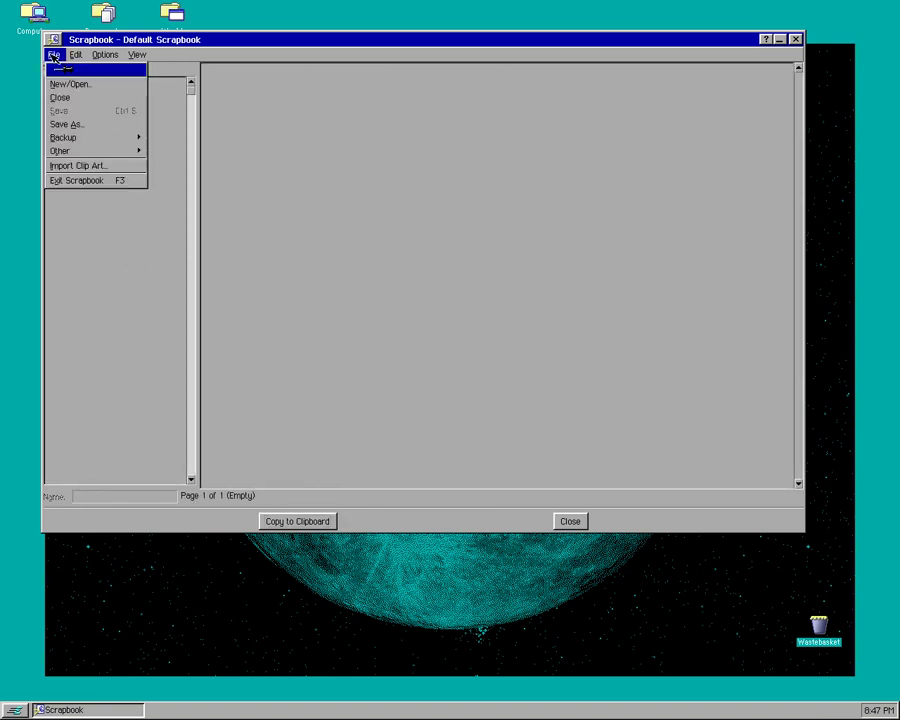
left_click(57, 83)
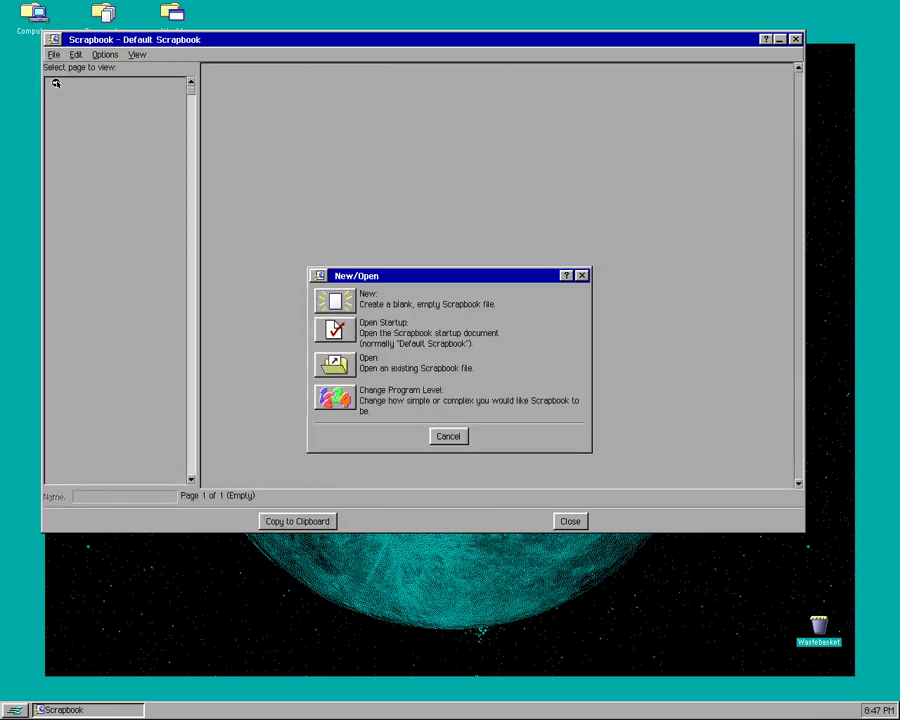
left_click(334, 301)
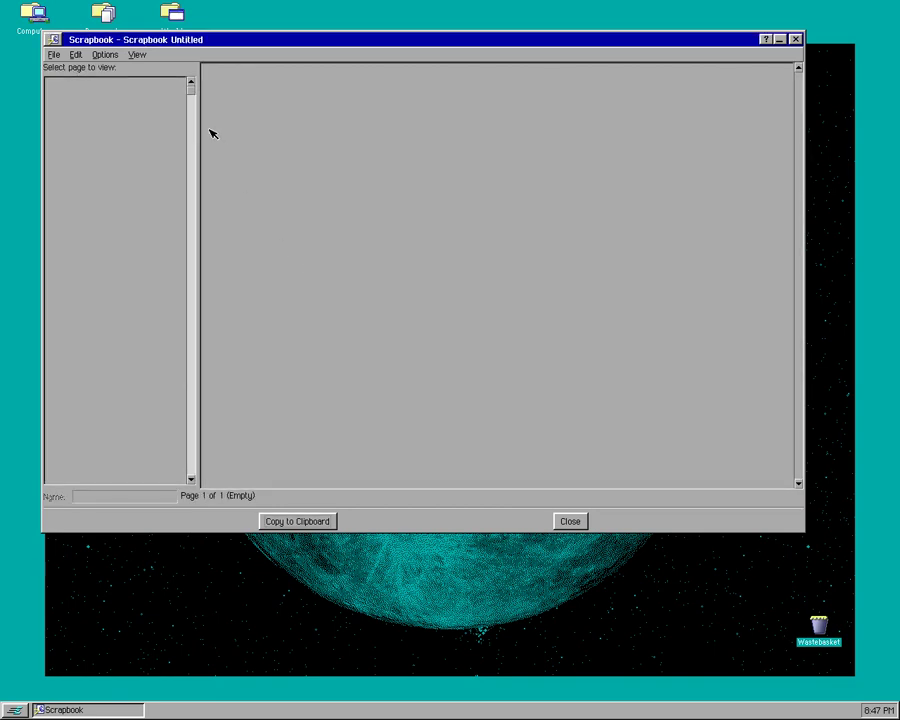
Step: Look for files to import in the Clip Art folder, cancel the import, and close Scrapbook
left_click(55, 55)
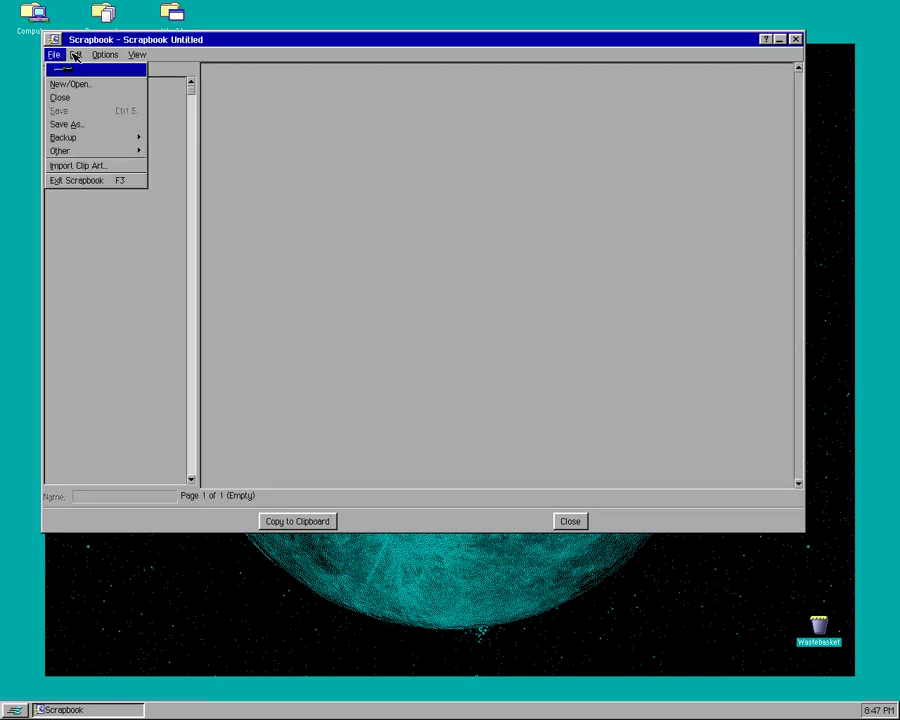
left_click(73, 167)
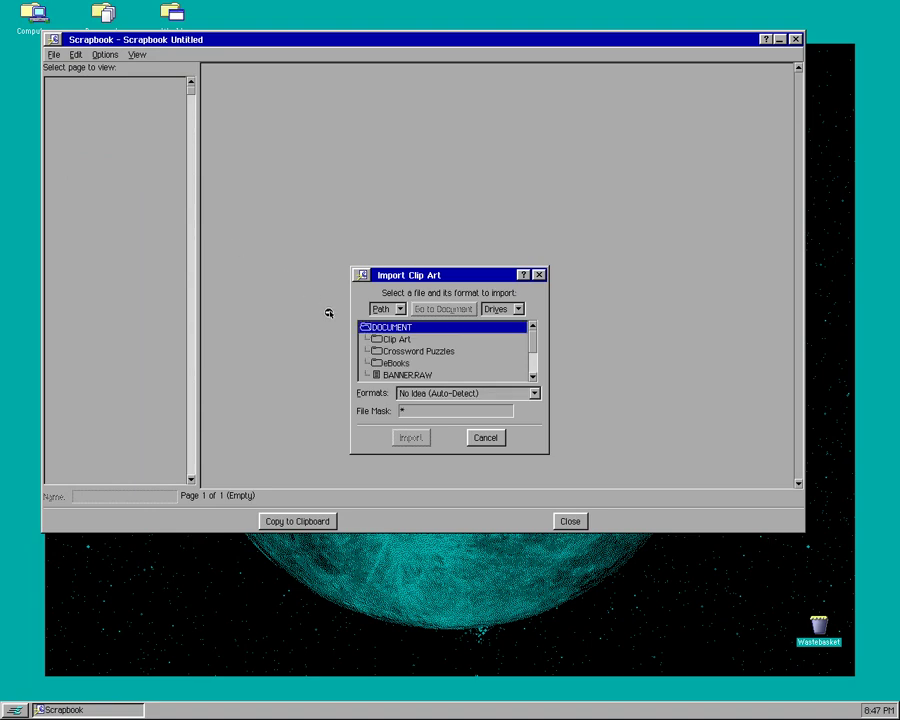
double_click(386, 339)
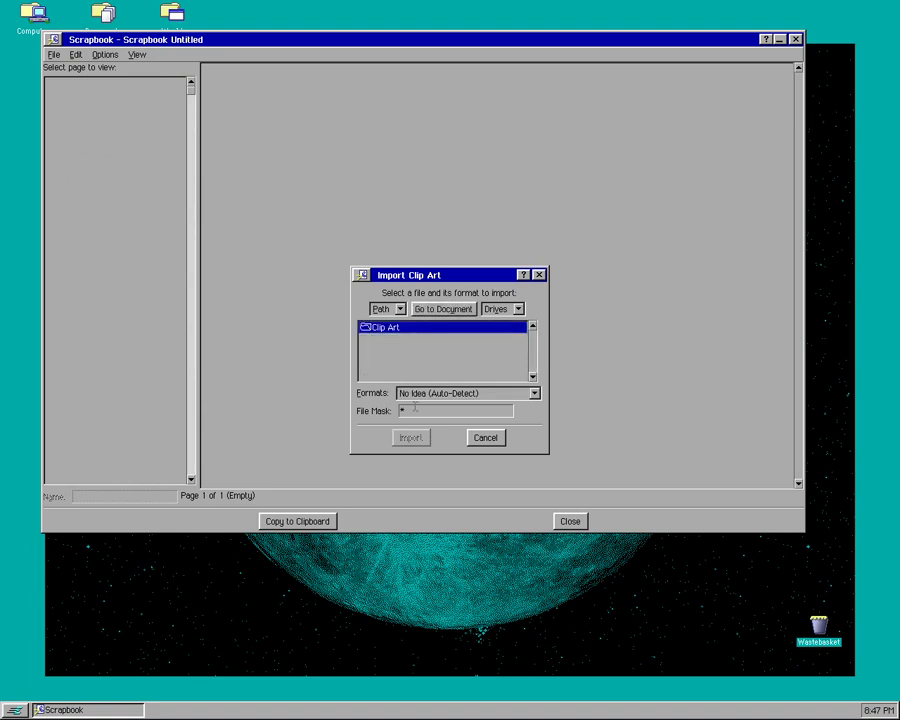
left_click(487, 437)
left_click(560, 519)
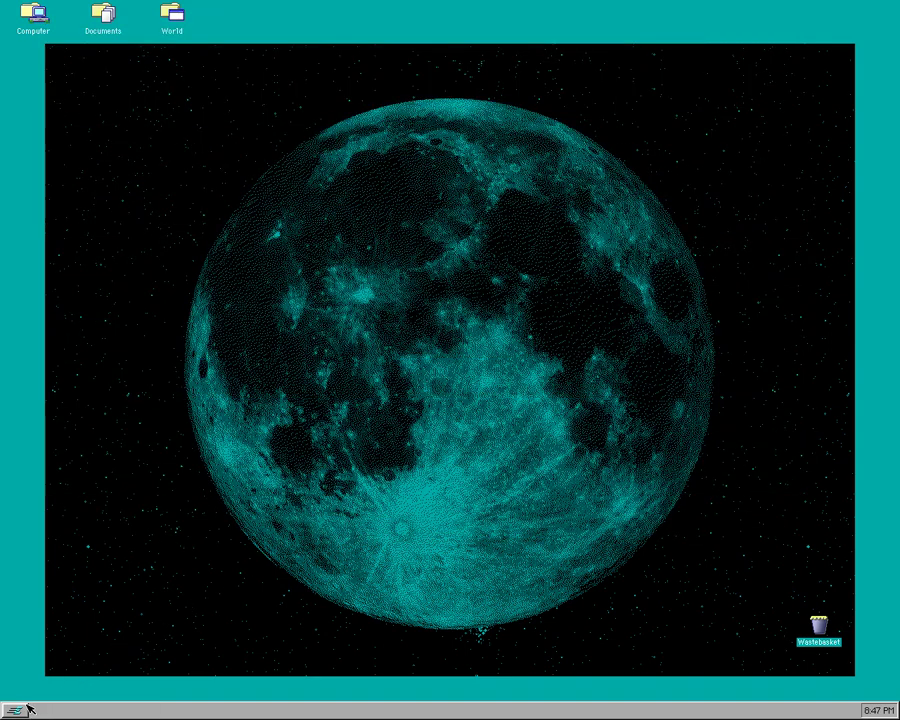
Step: Start Character Map, set the font to Cooperstown, and select sample characters in the lower rows of the grid
left_click(26, 708)
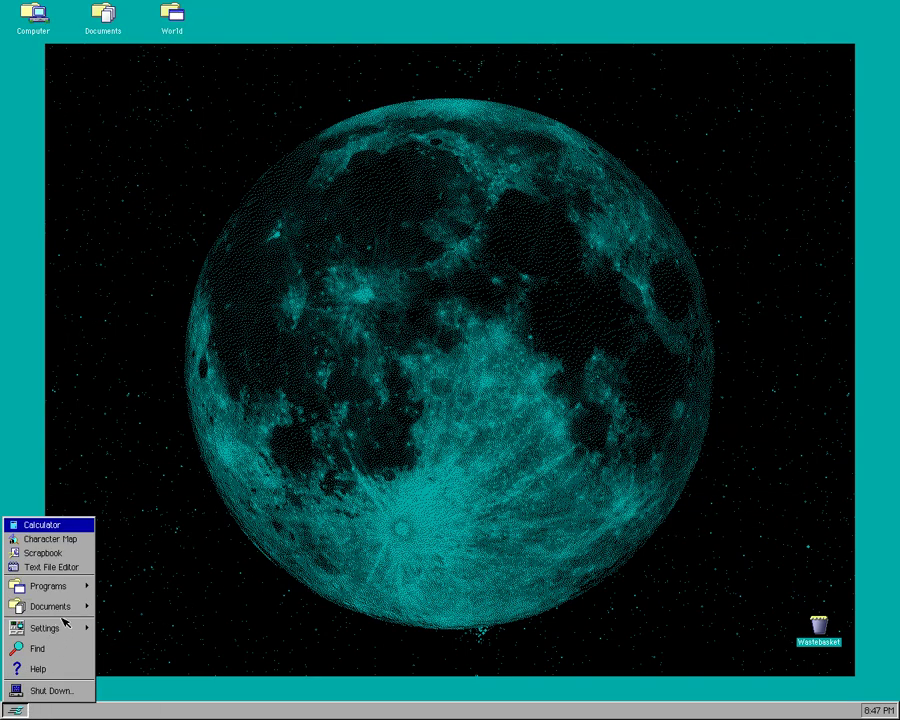
left_click(68, 539)
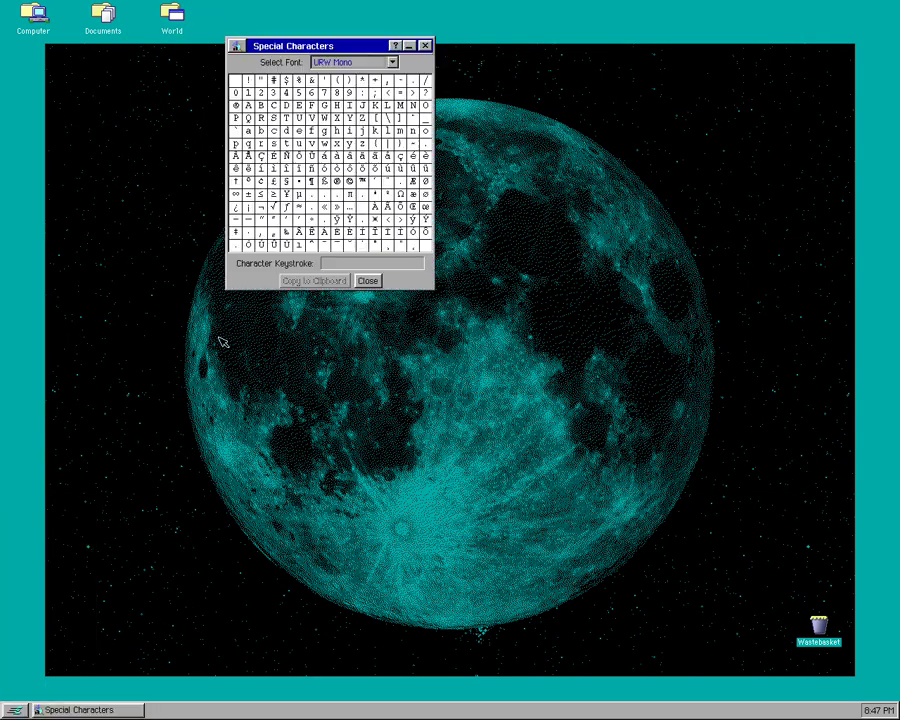
left_click(395, 62)
left_click(368, 84)
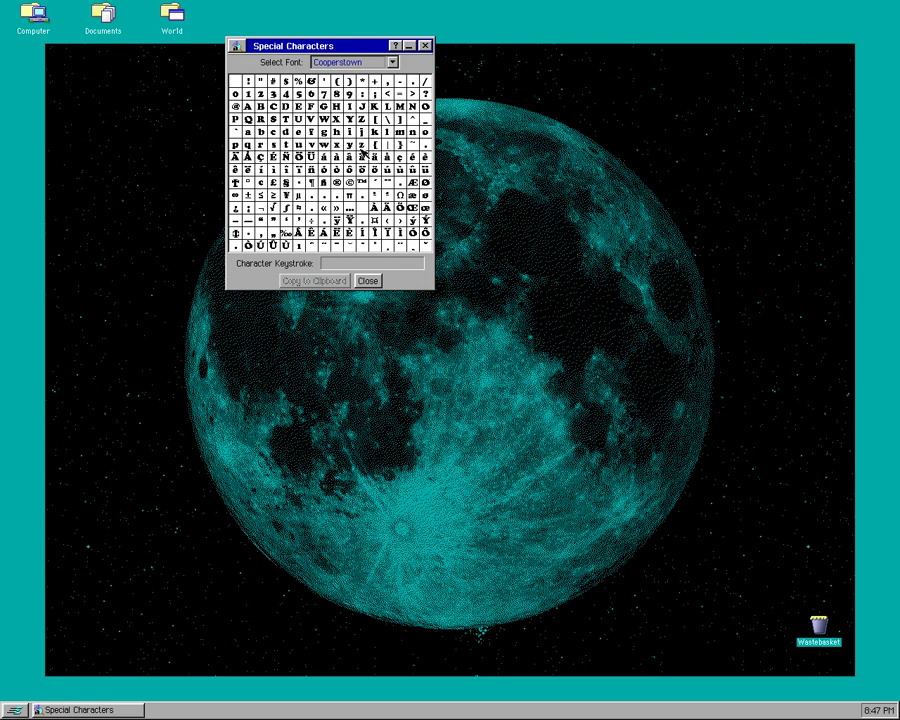
left_click(399, 223)
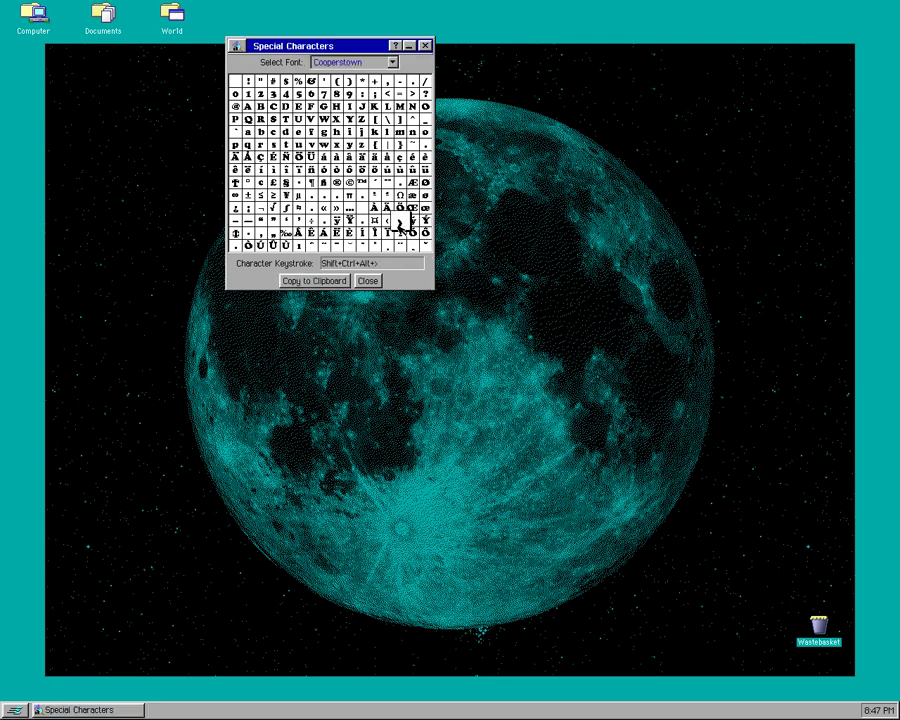
left_click(399, 230)
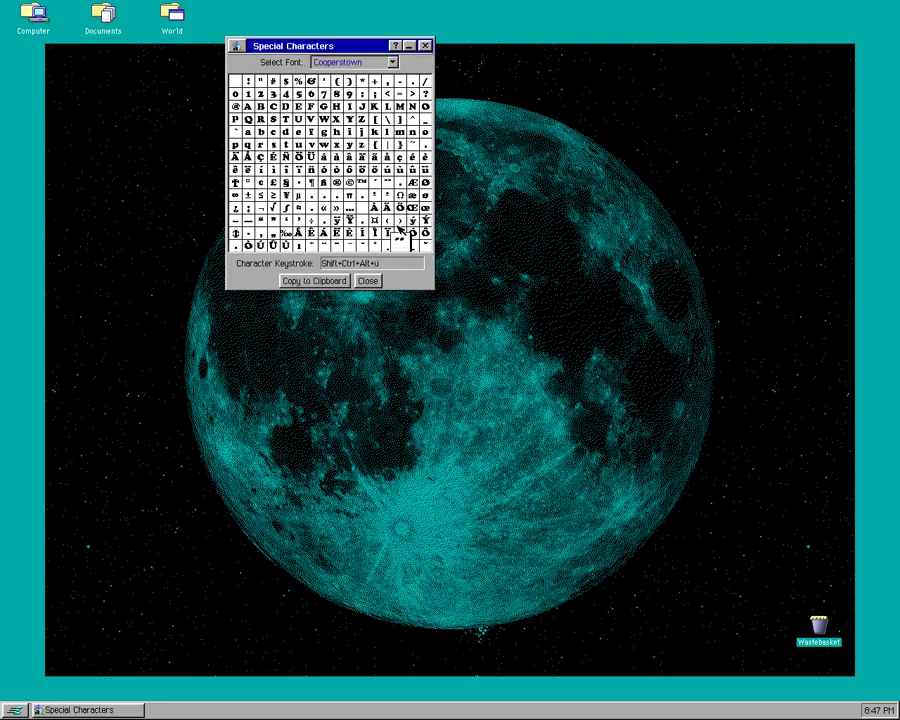
Step: Move the character selection along the last row to the first column, and up to the Space character
key("Left")
key("Left")
key("Left")
key("Left")
key("Left")
key("Left")
key("Left")
key("Left")
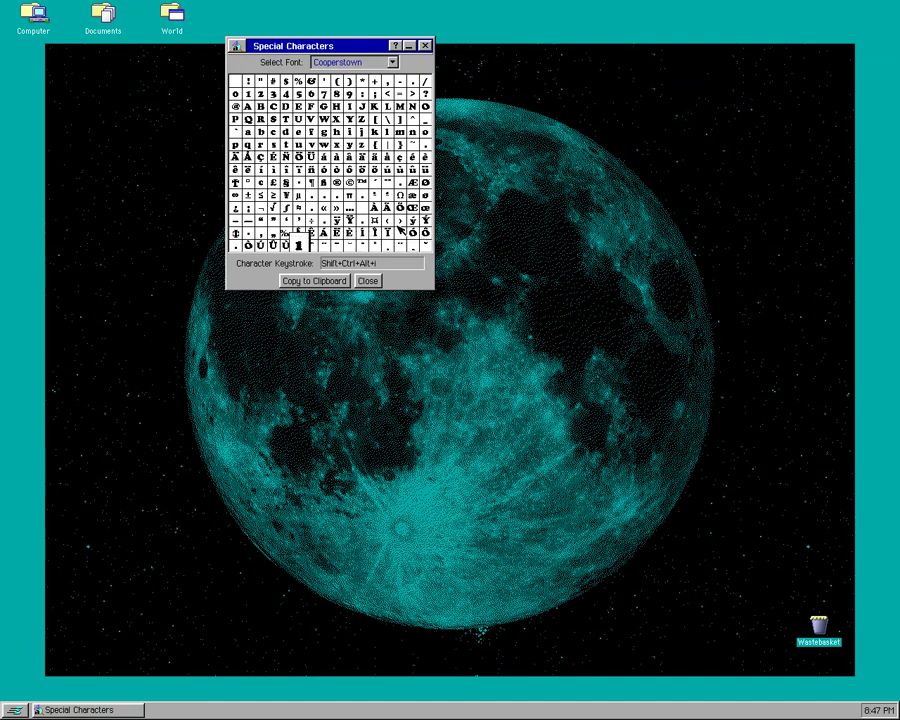
key("Left")
key("Left")
key("Left")
key("Left")
key("Left")
key("Up")
key("Up")
key("Up")
key("Up")
key("Up")
key("Up")
key("Up")
key("Up")
key("Up")
key("Up")
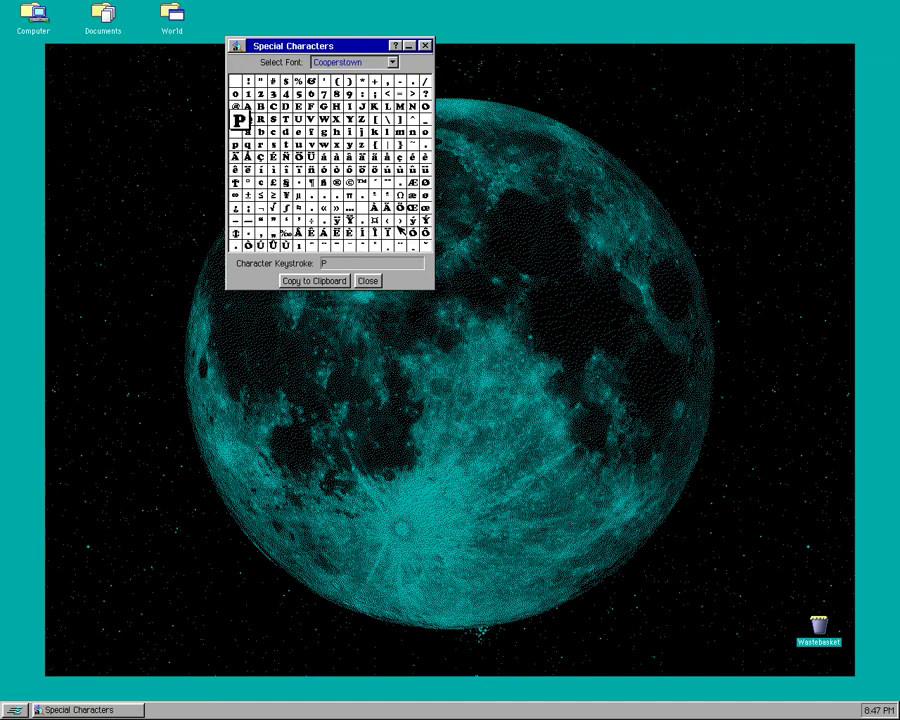
key("Up")
key("Up")
key("Up")
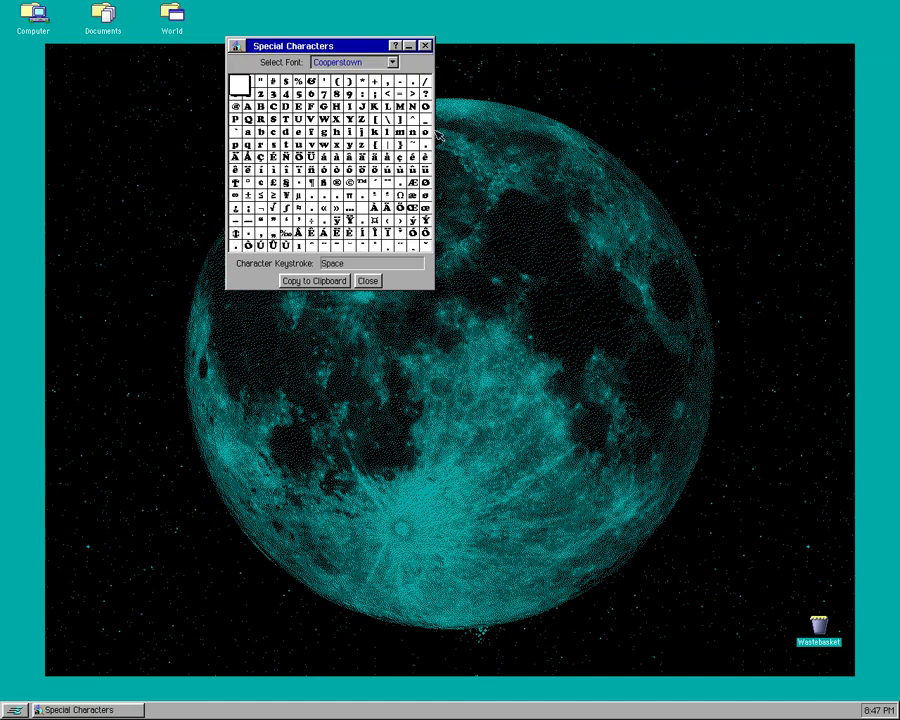
Step: View the character set in the URW SymbolPS and URW Sans fonts, and close Character Map
left_click(393, 62)
left_click(349, 199)
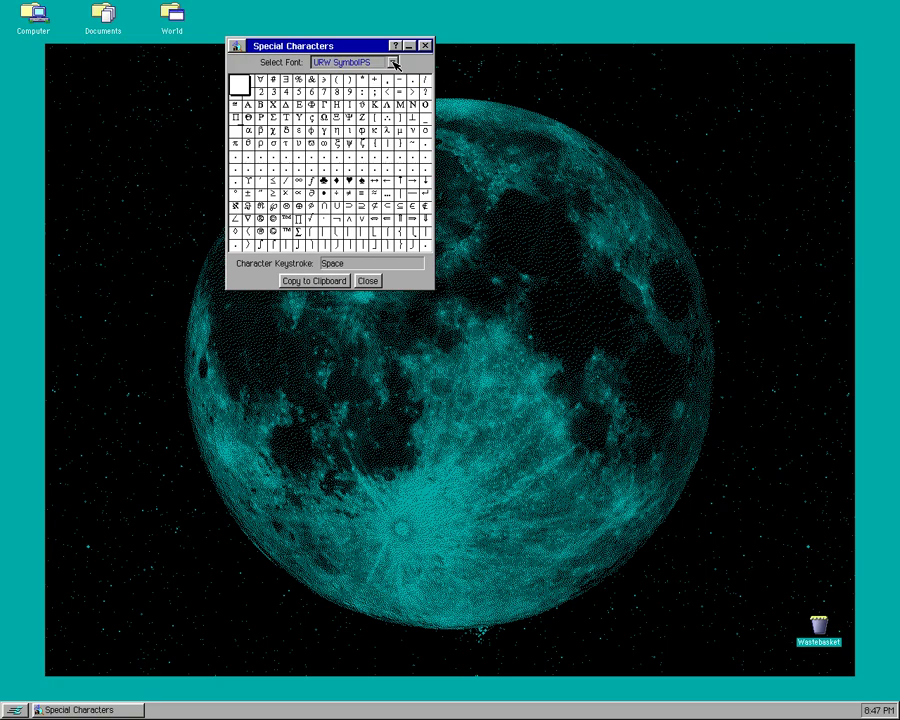
left_click(394, 63)
left_click(349, 186)
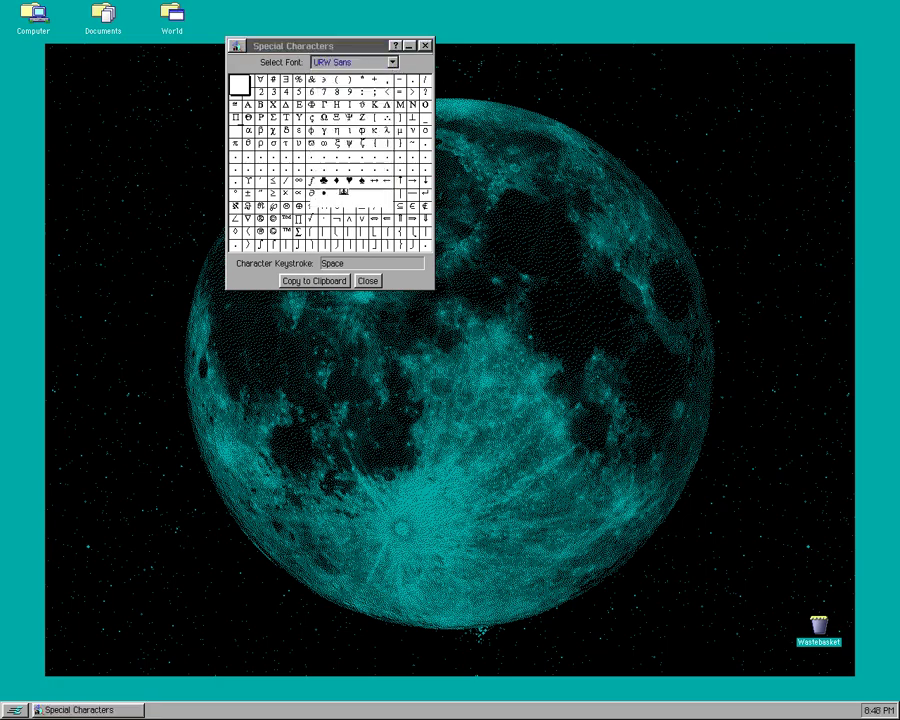
left_click(425, 46)
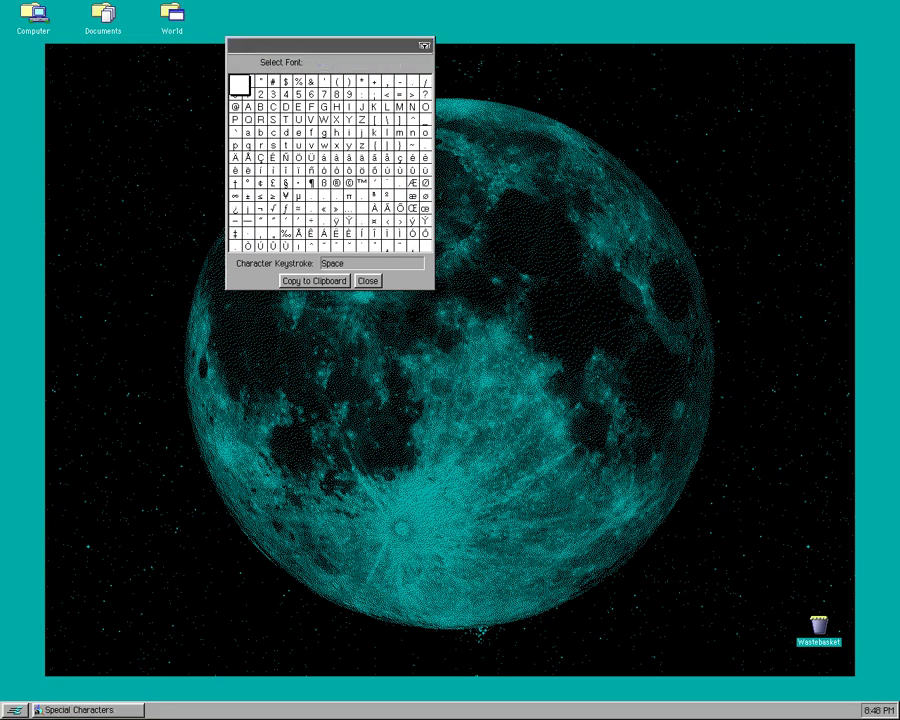
Step: Start Calculator and calculate 1 + 1
left_click(16, 710)
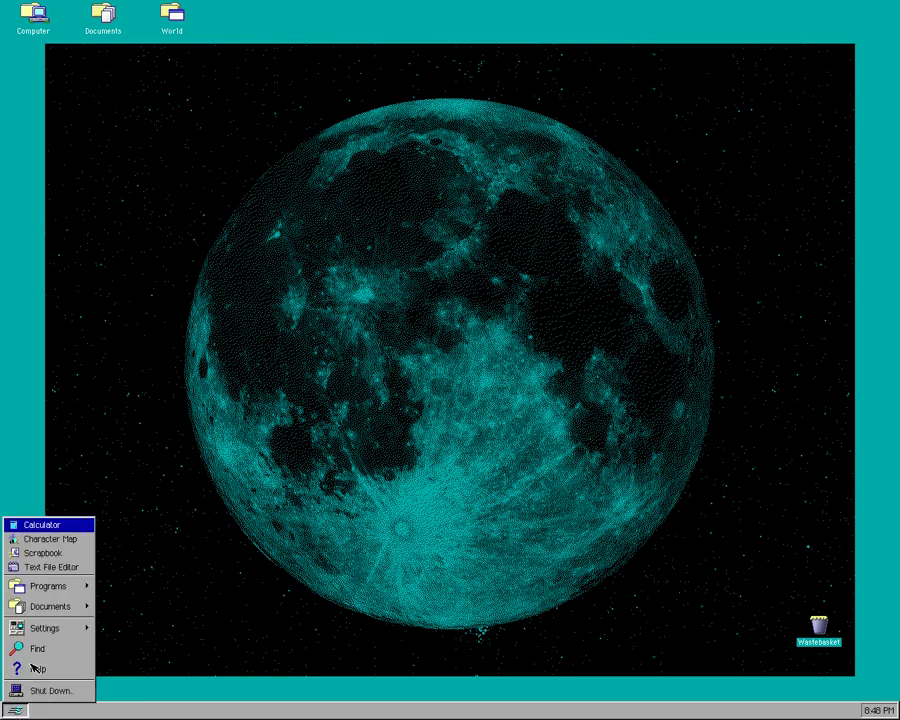
left_click(45, 525)
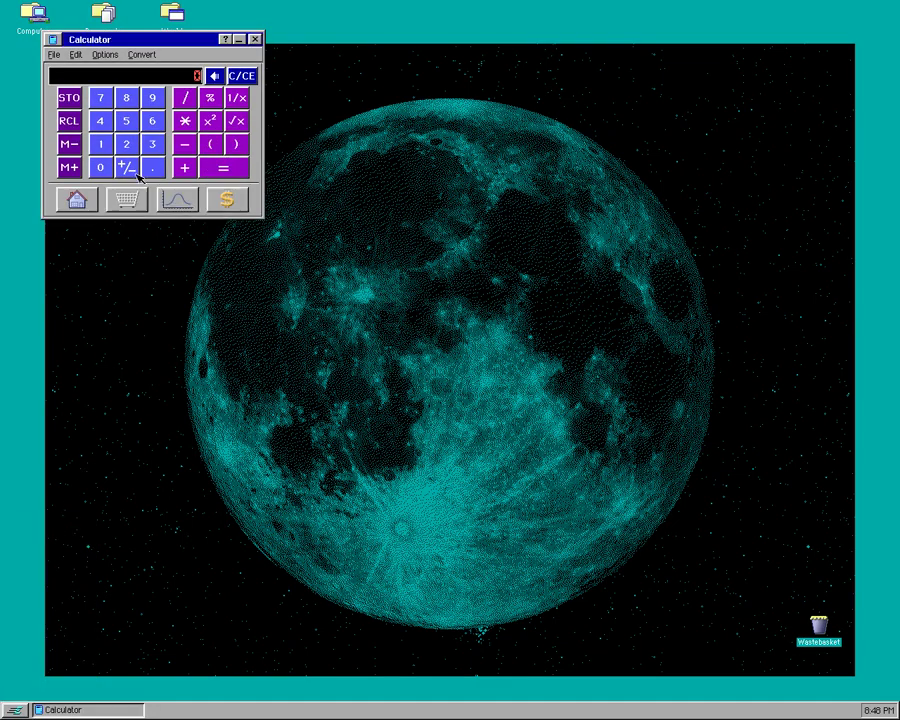
left_click(100, 144)
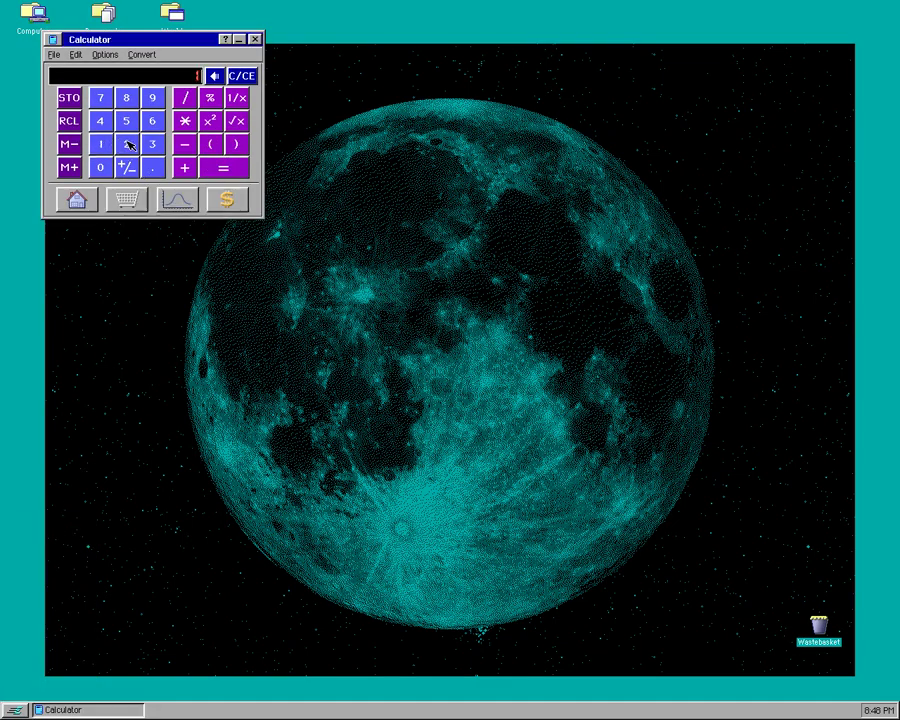
left_click(184, 167)
left_click(100, 144)
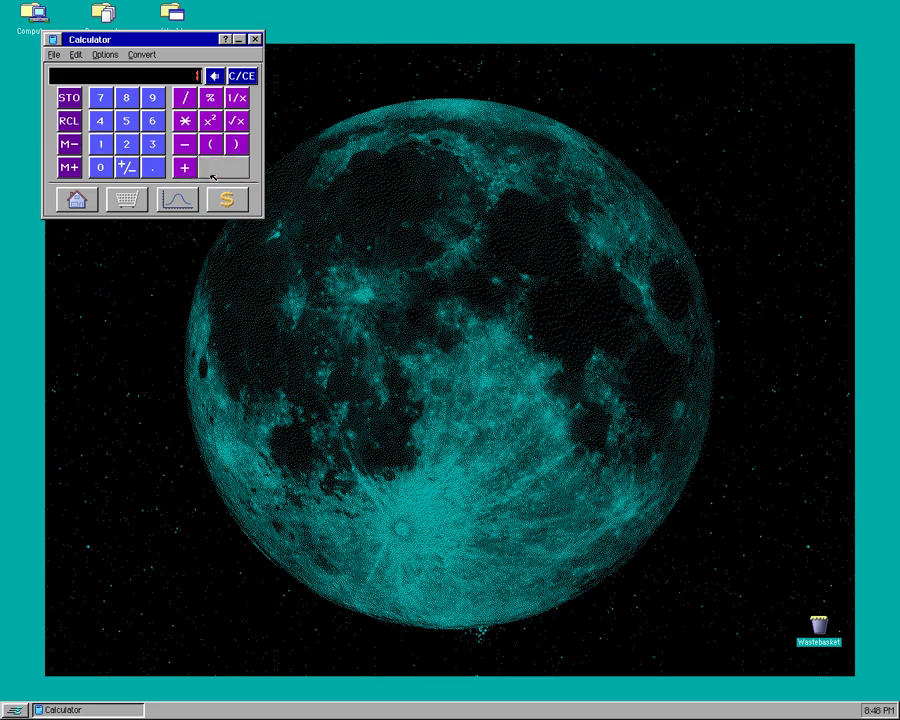
left_click(212, 168)
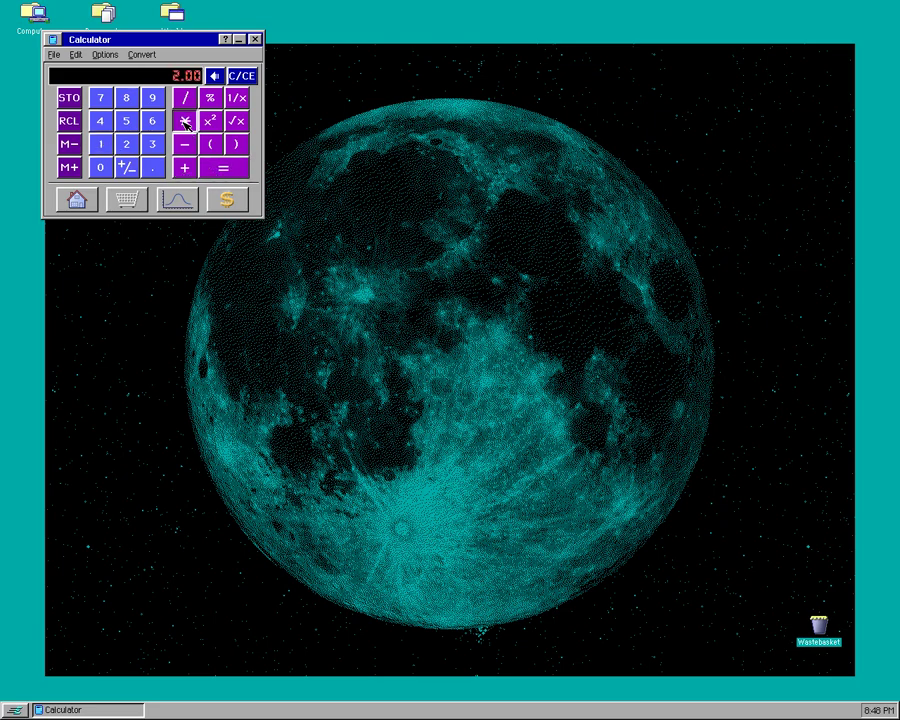
Step: Multiply the calculator result by 5 and divide the product by 2
left_click(127, 120)
left_click(217, 167)
left_click(127, 144)
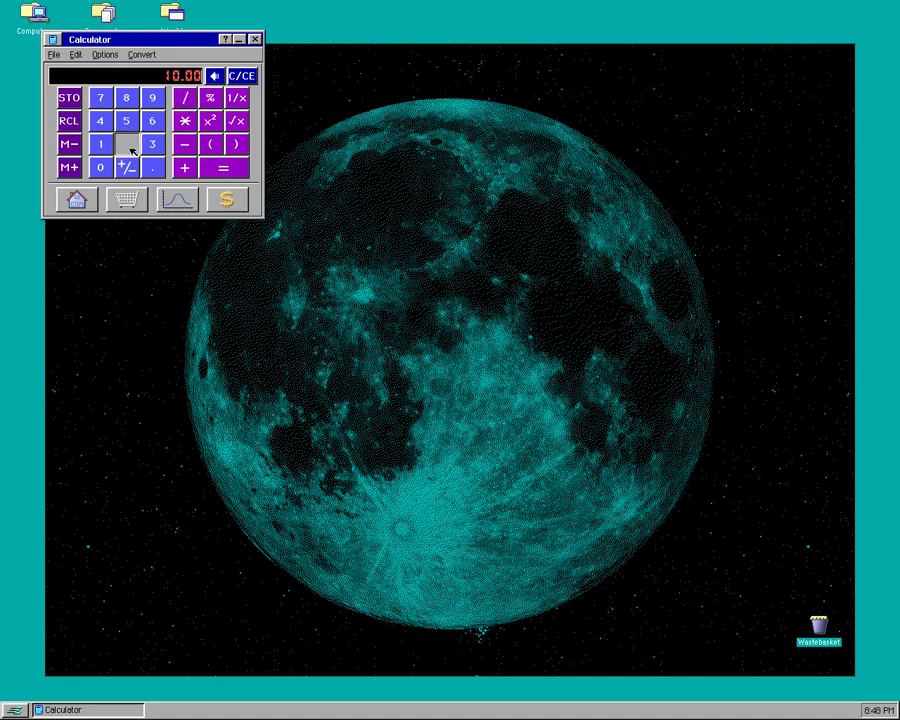
left_click(222, 176)
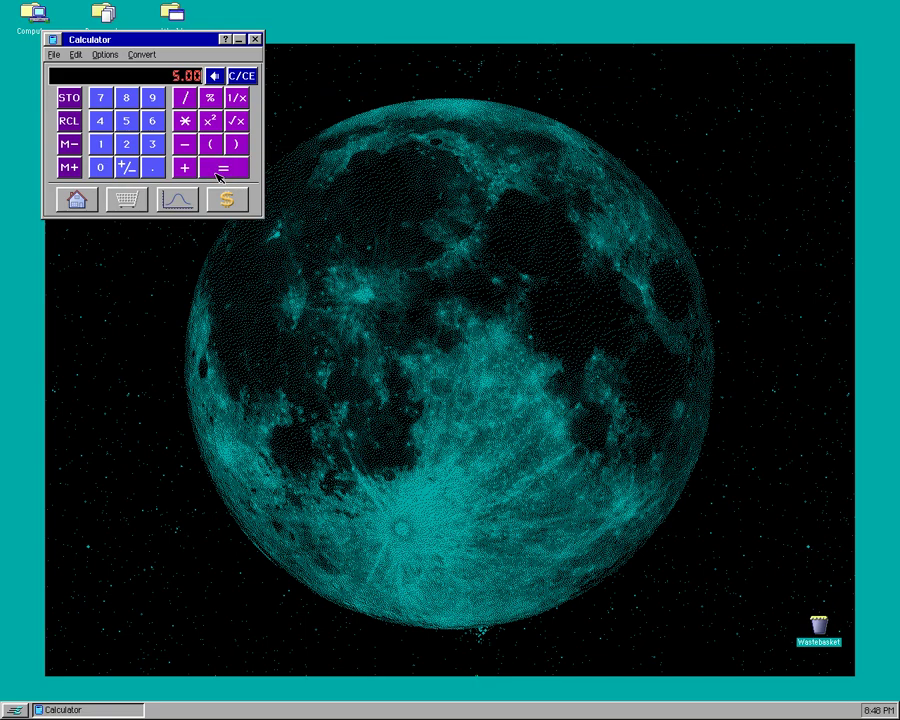
Step: Try the square, square root and percent functions in the calculator, using 5 for the percent calculation
left_click(210, 121)
left_click(238, 124)
left_click(126, 120)
left_click(204, 100)
left_click(226, 169)
Step: Look over the available Statistics, Financial and Retail worksheets without opening any of them
left_click(177, 199)
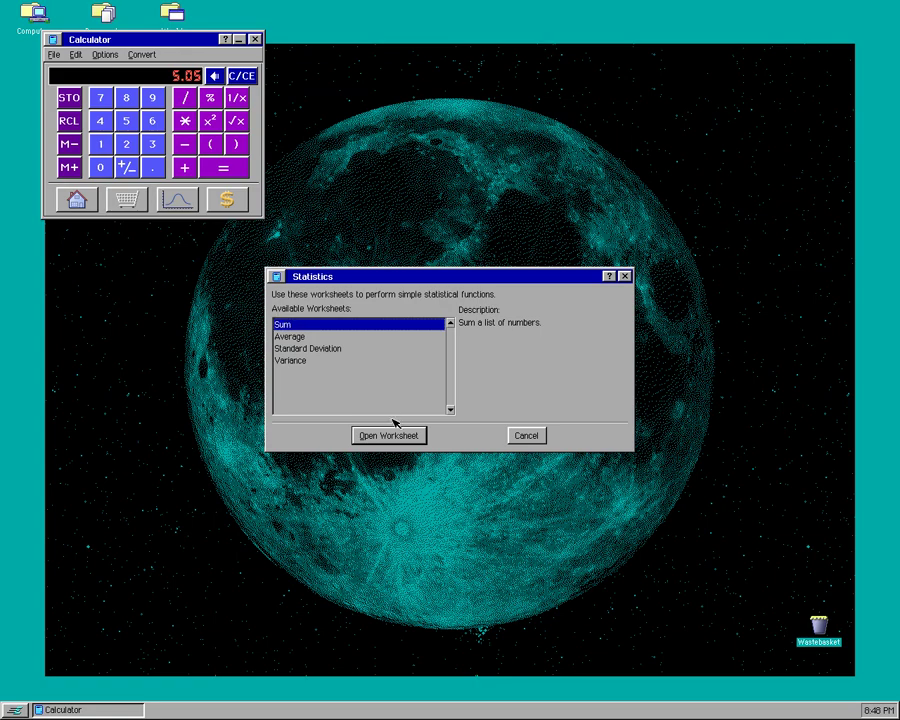
left_click(524, 436)
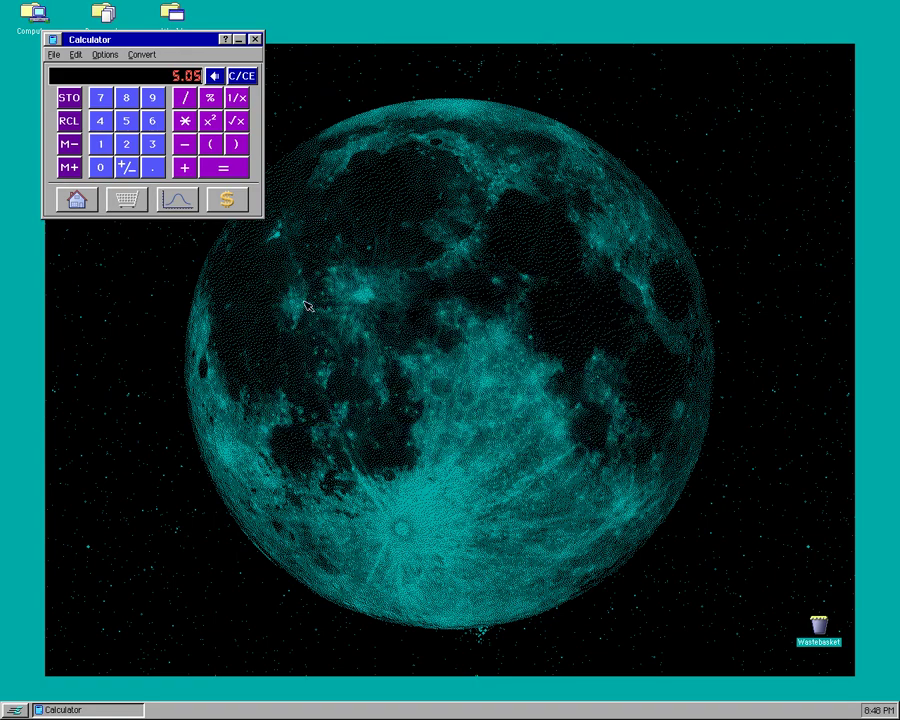
left_click(217, 200)
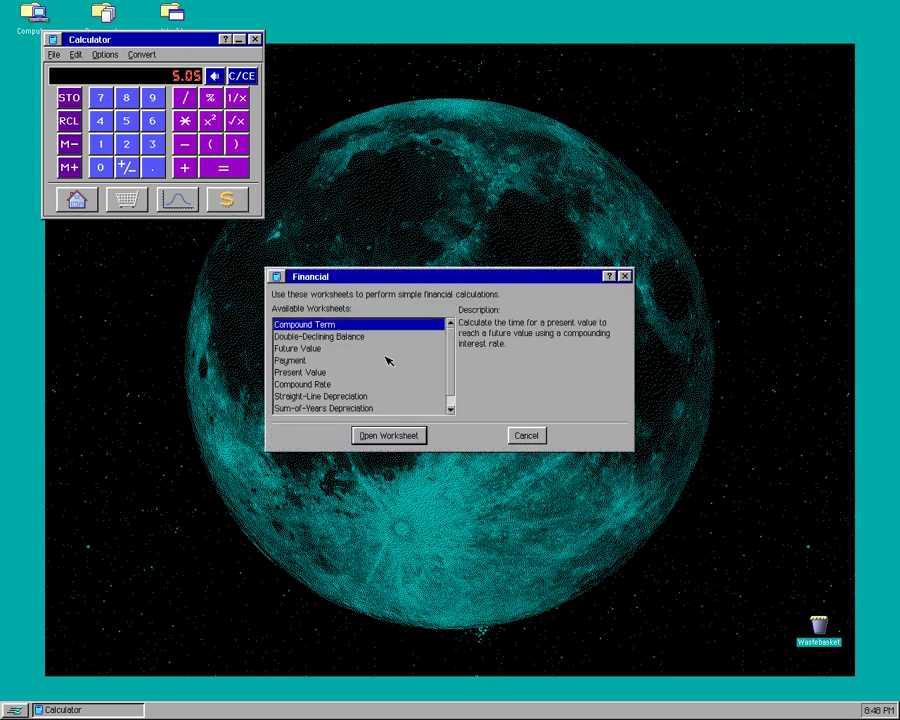
left_click(451, 409)
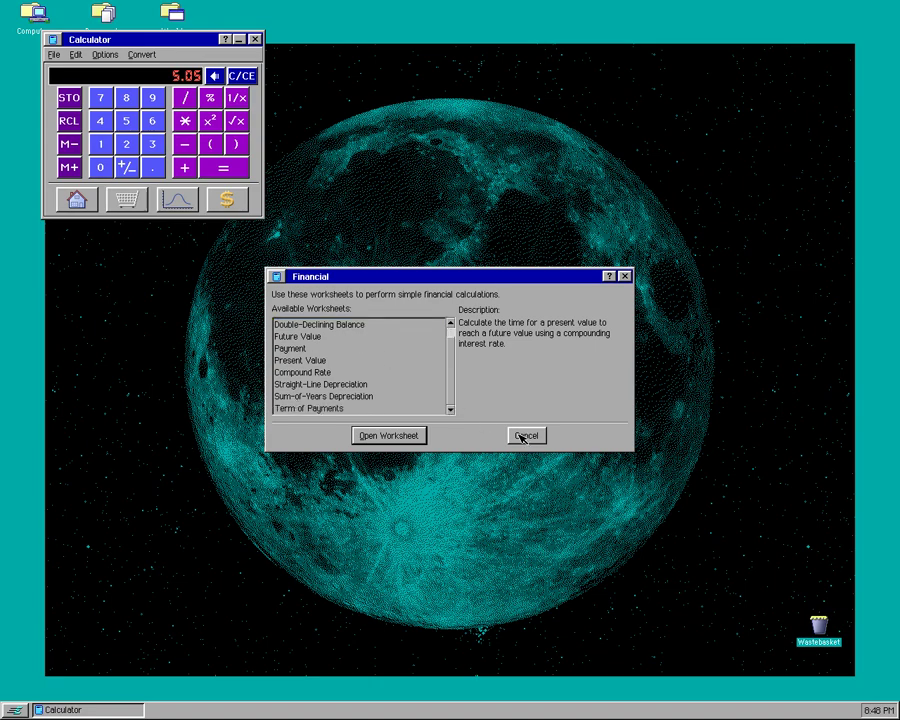
left_click(526, 435)
left_click(126, 199)
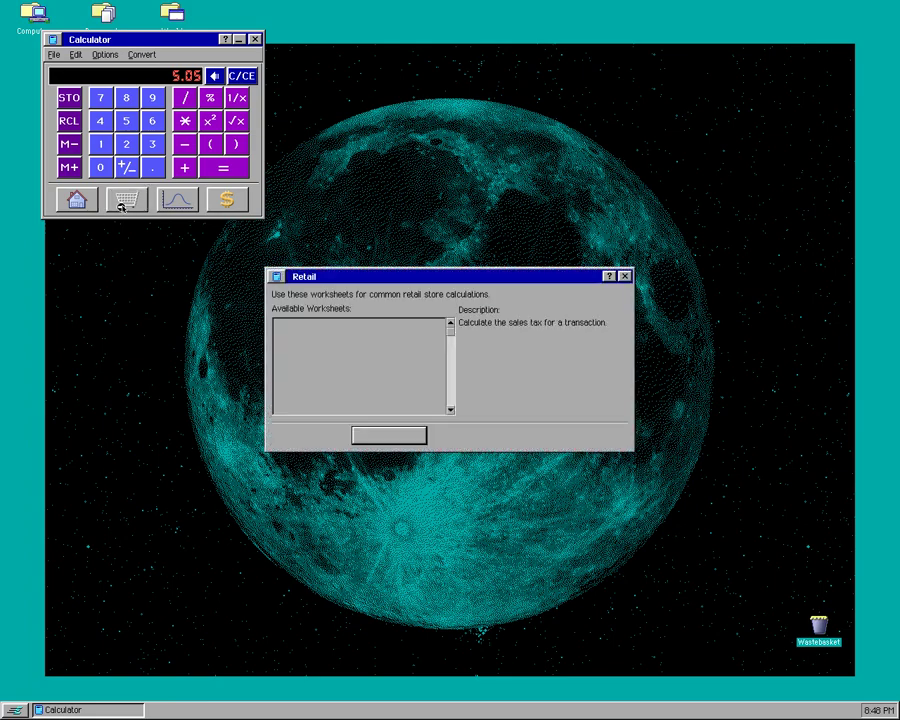
left_click(527, 435)
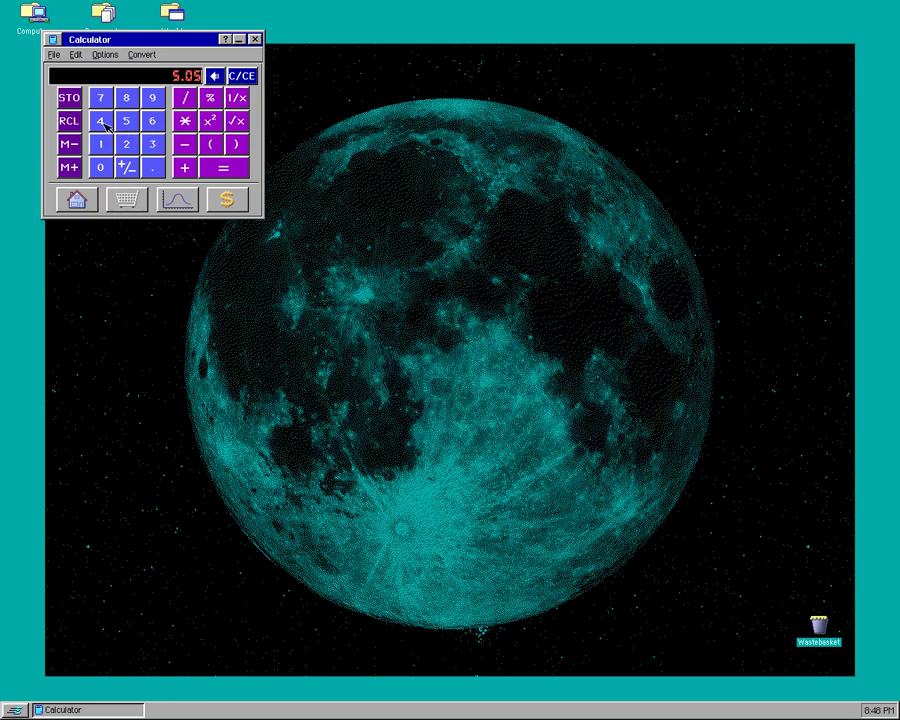
Step: Convert the calculator's value from Fahrenheit to Celsius, then clear the display and close Calculator
left_click(105, 54)
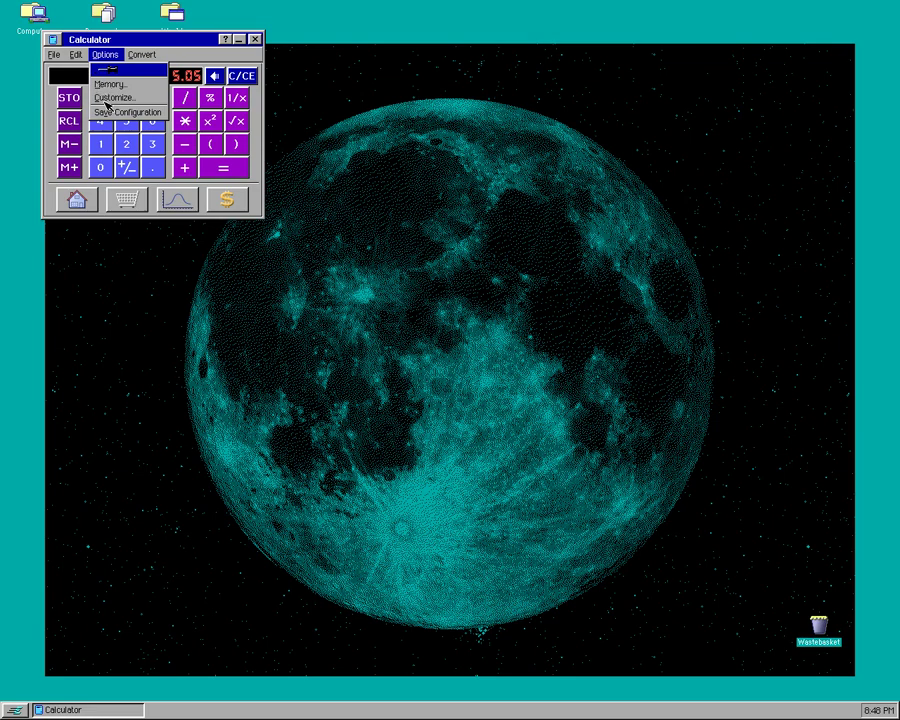
mouse_move(140, 58)
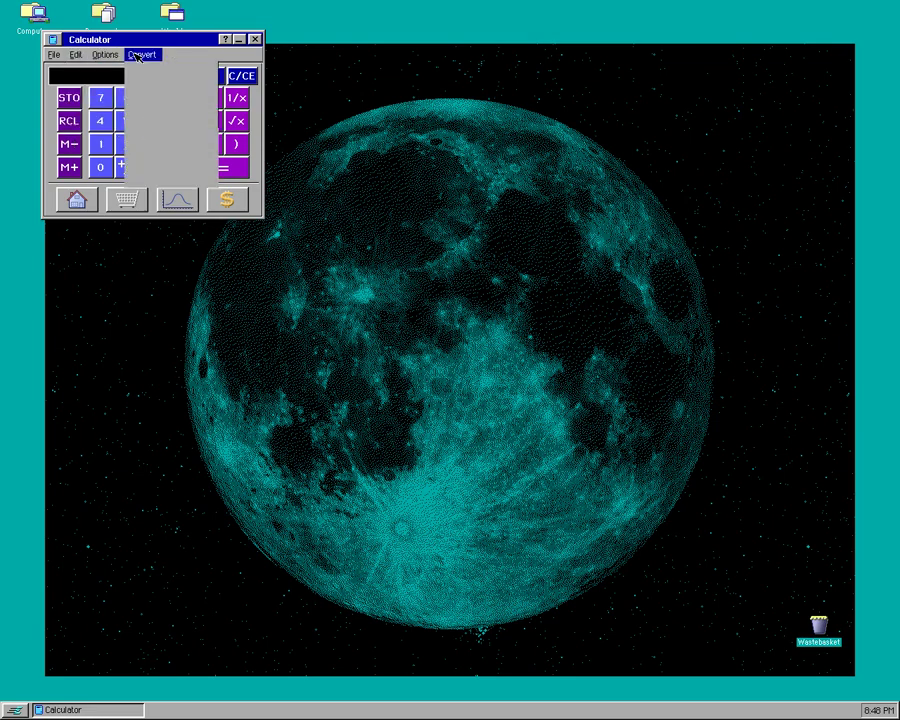
mouse_move(155, 90)
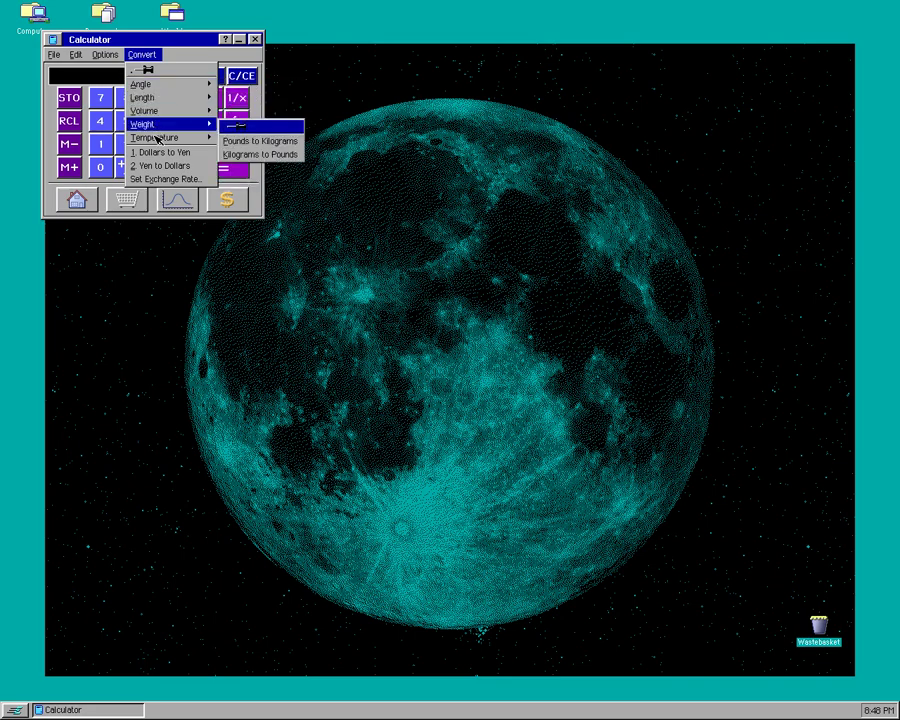
mouse_move(160, 137)
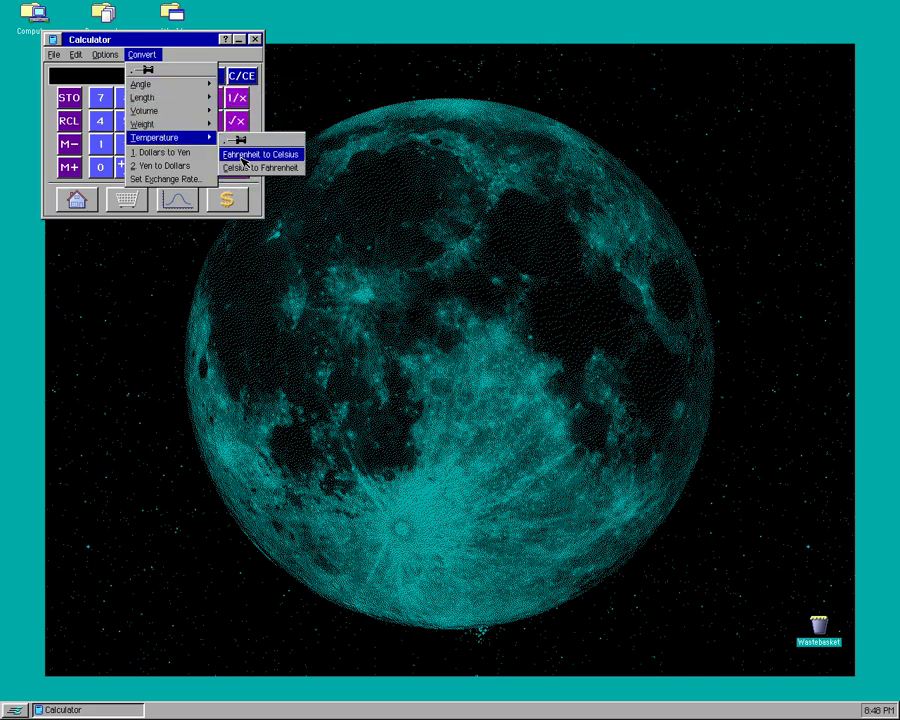
left_click(243, 156)
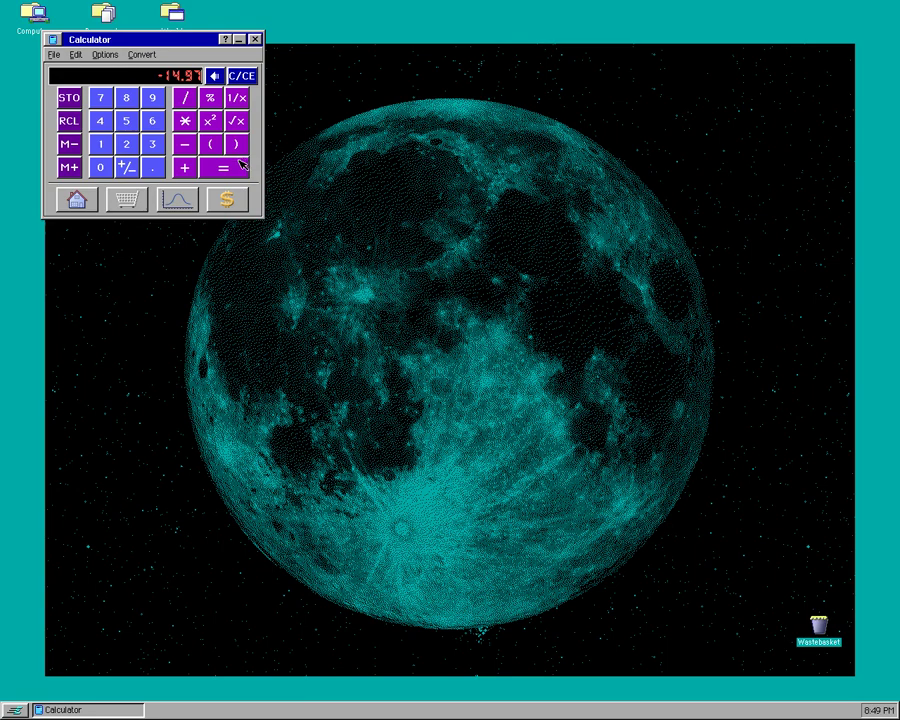
left_click(250, 77)
left_click(256, 40)
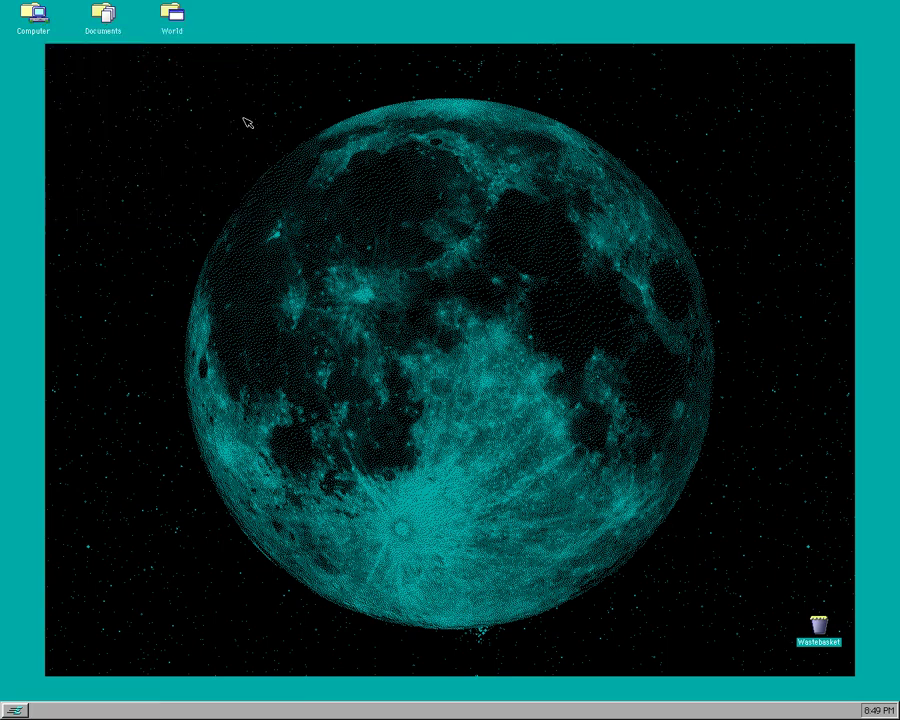
Step: Open the Borders and Banners scrapbook from the Clip Art documents and enlarge its window to nearly fill the desktop
left_click(17, 710)
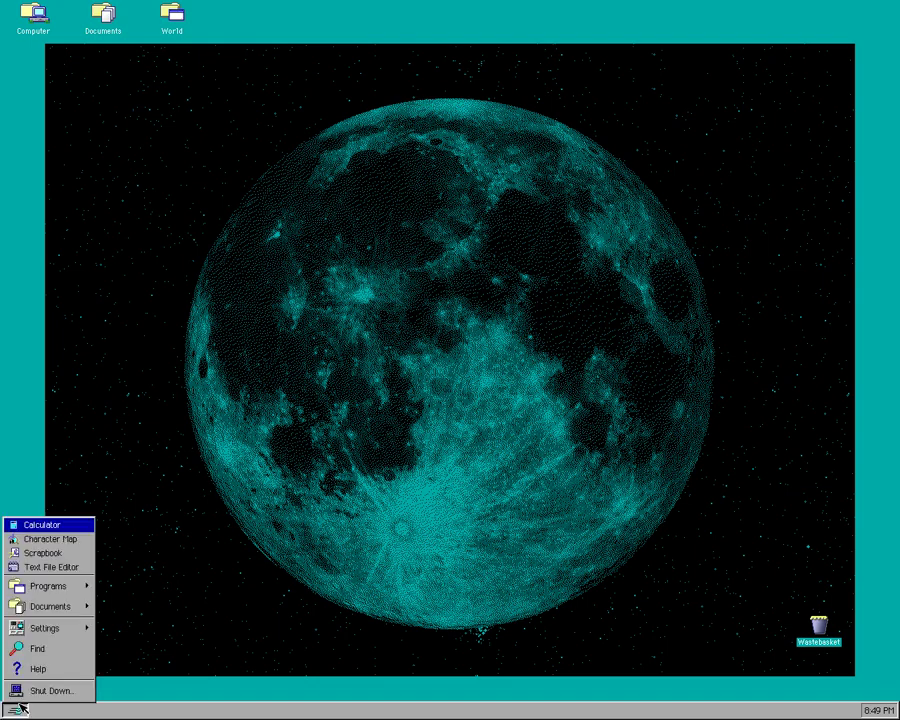
mouse_move(58, 591)
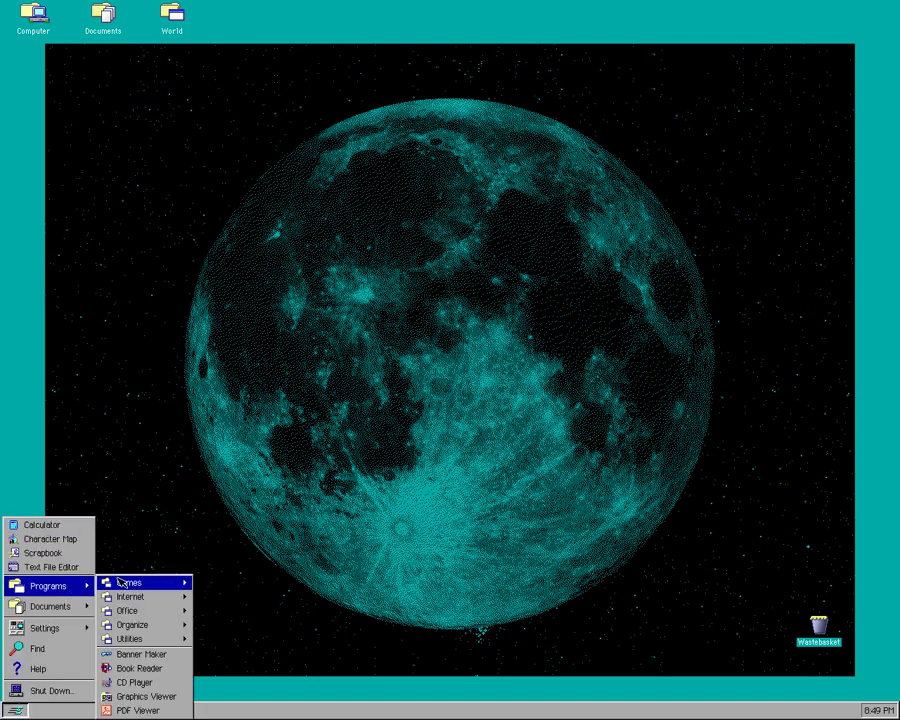
mouse_move(127, 599)
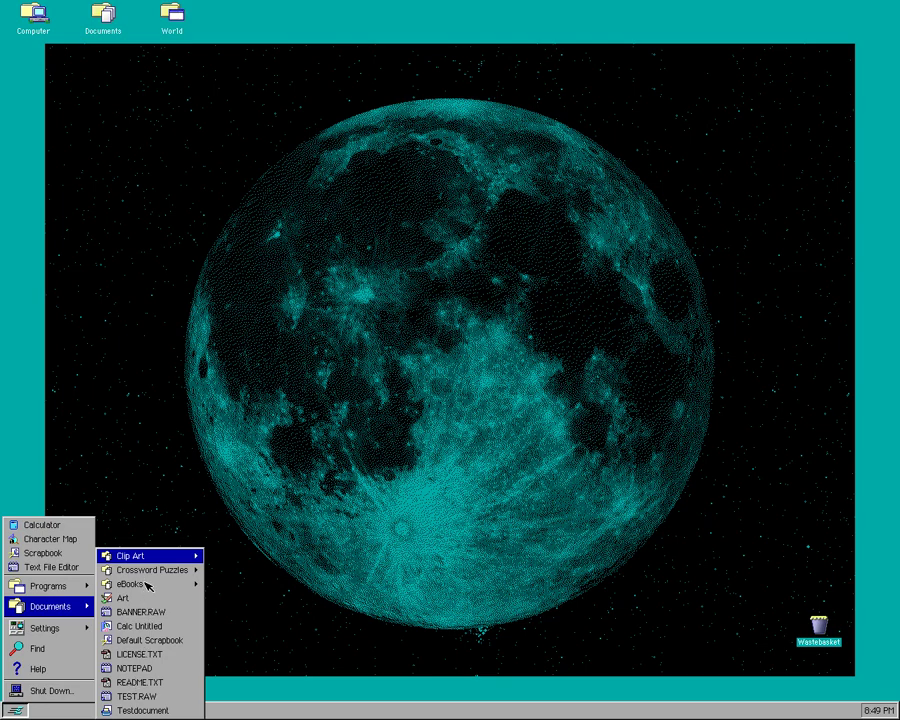
mouse_move(146, 565)
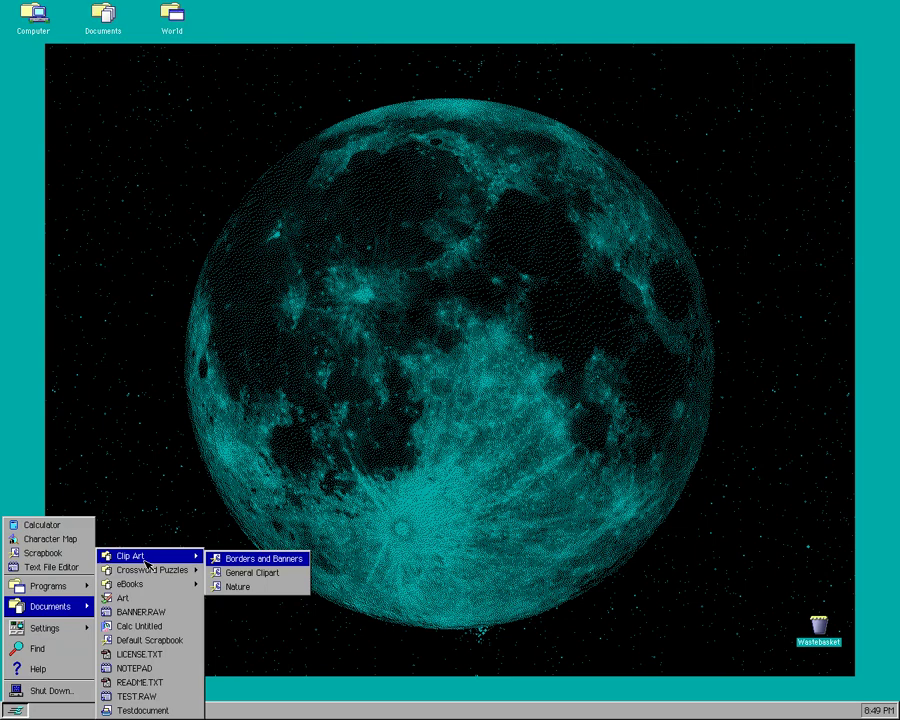
left_click(238, 558)
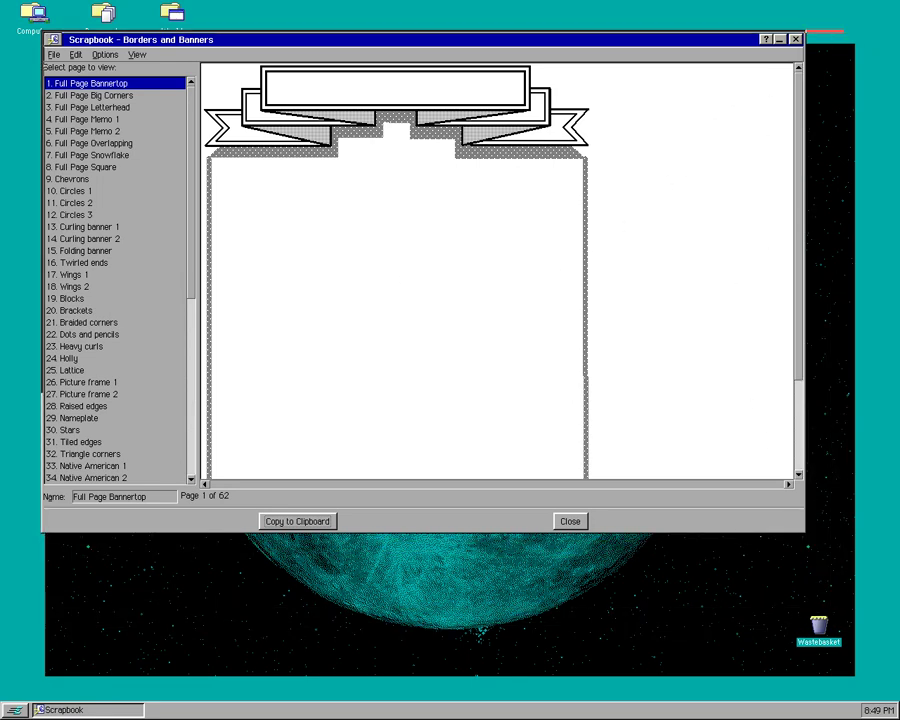
left_click_drag(842, 660, 842, 660)
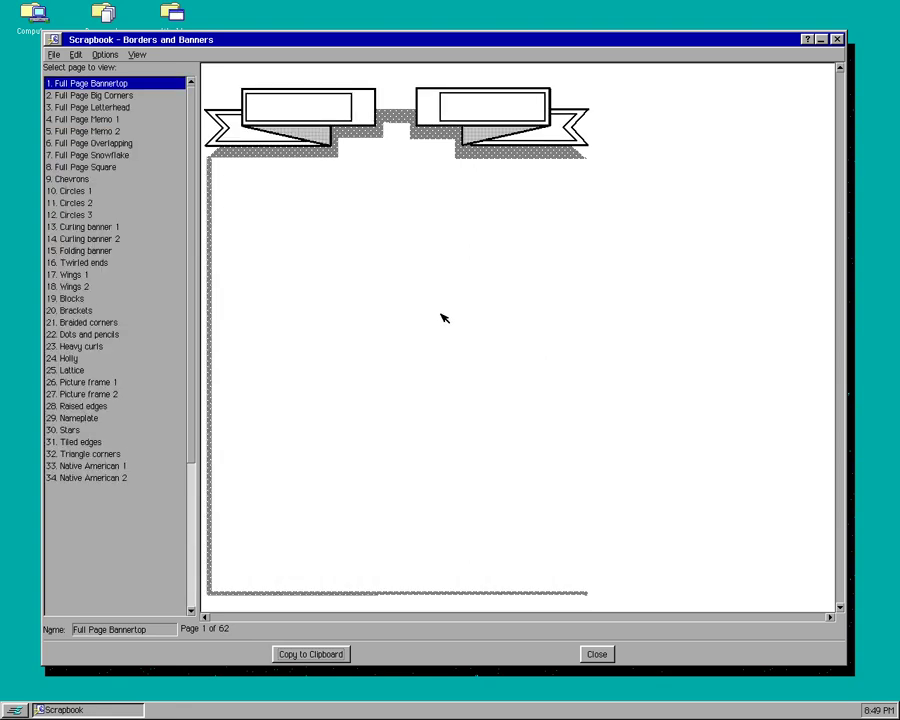
Step: Page through the full-page designs from Full Page Big Corners to Full Page Square
left_click(88, 95)
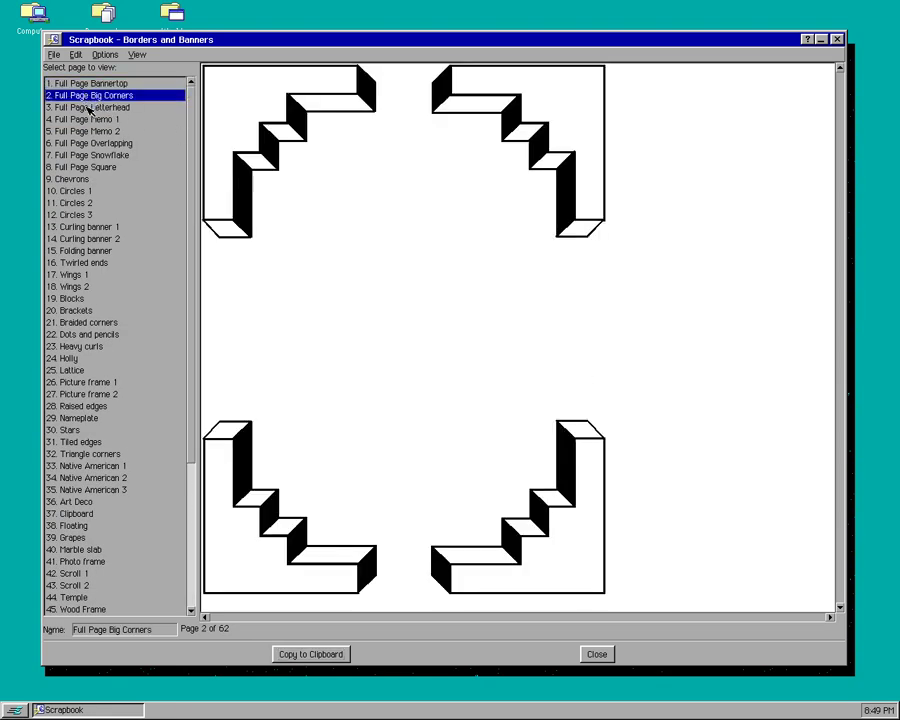
left_click(88, 108)
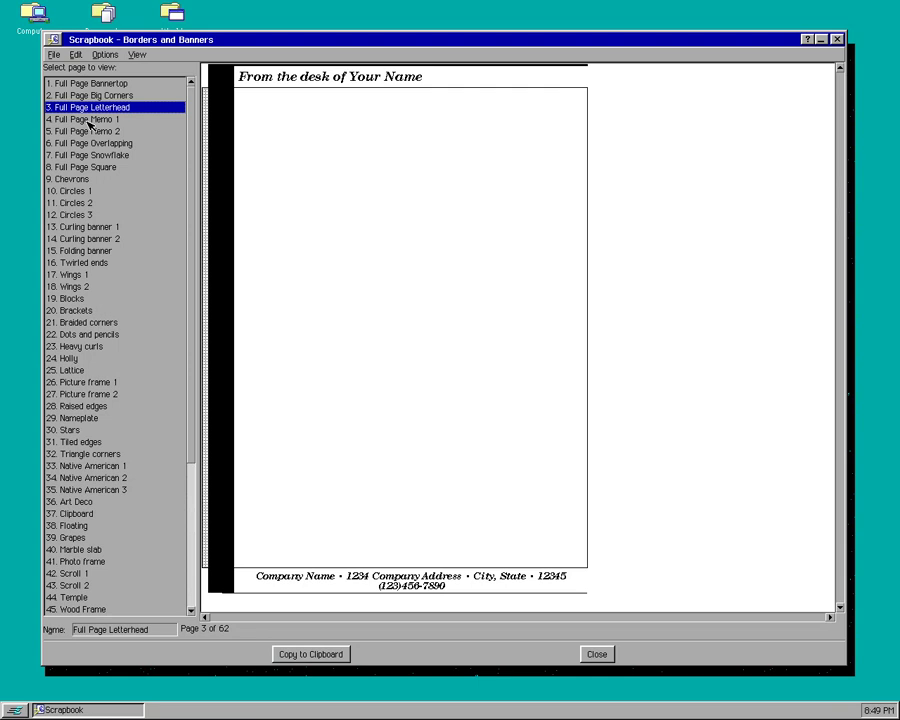
left_click(88, 121)
left_click(89, 134)
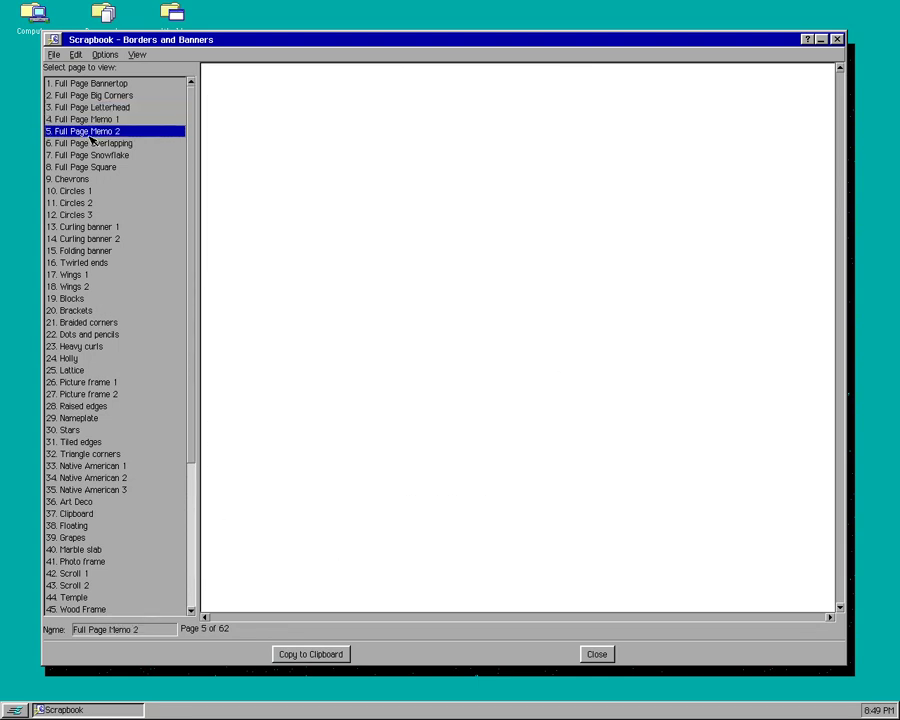
left_click(92, 145)
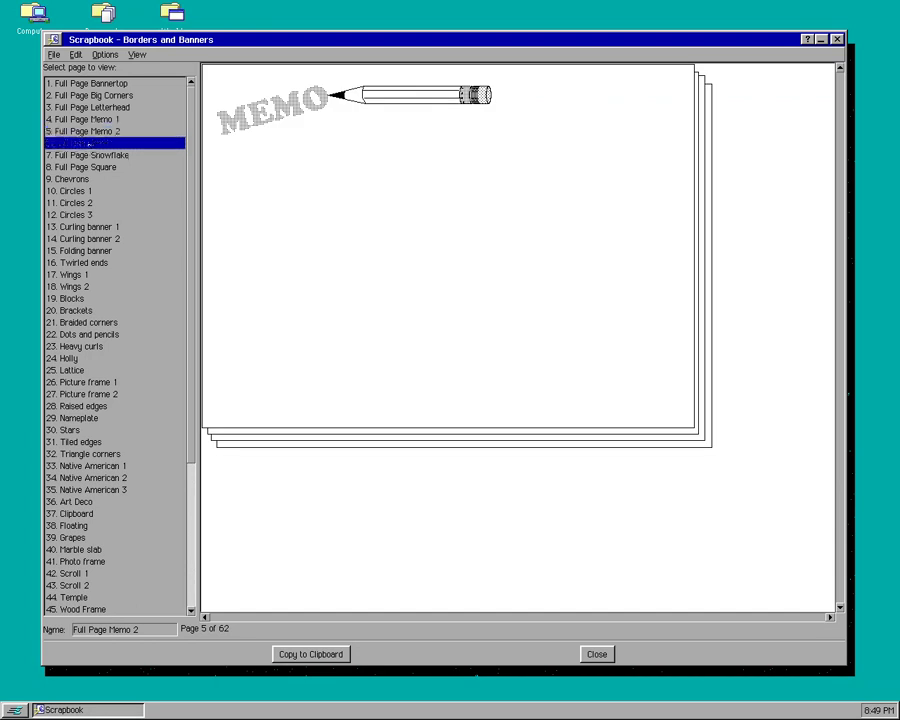
left_click(92, 157)
left_click(90, 168)
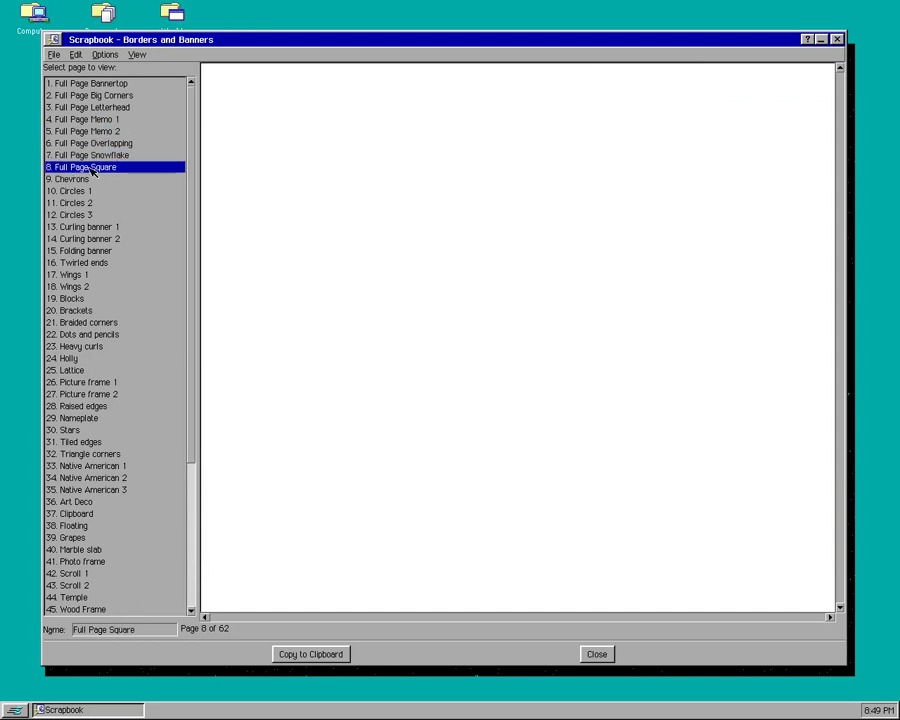
Step: View the border designs Native American 1, Native American 3 and Native American 2
left_click(88, 467)
left_click(98, 490)
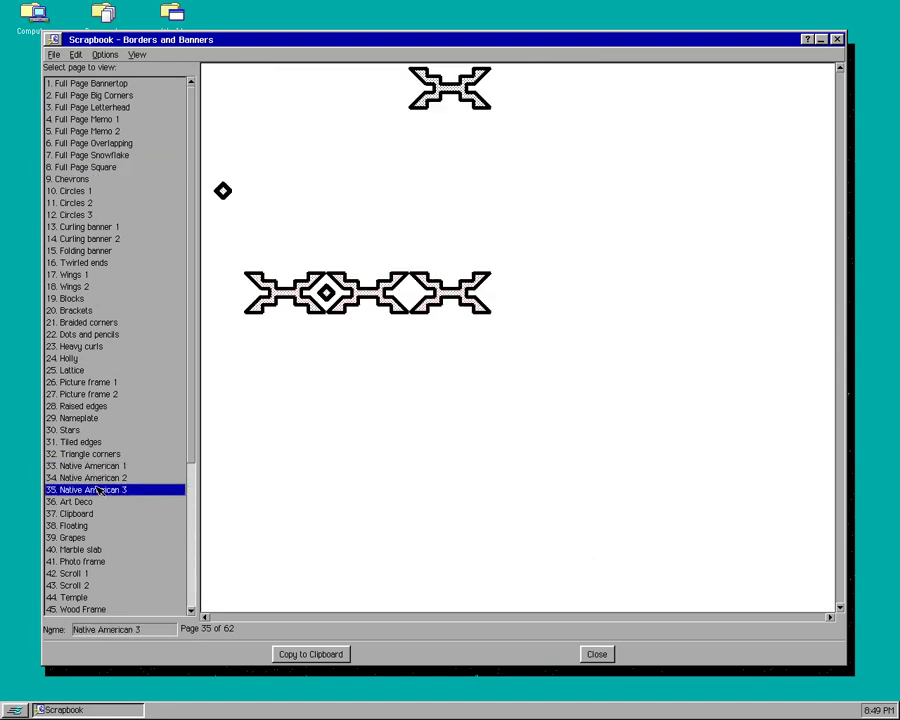
left_click(100, 479)
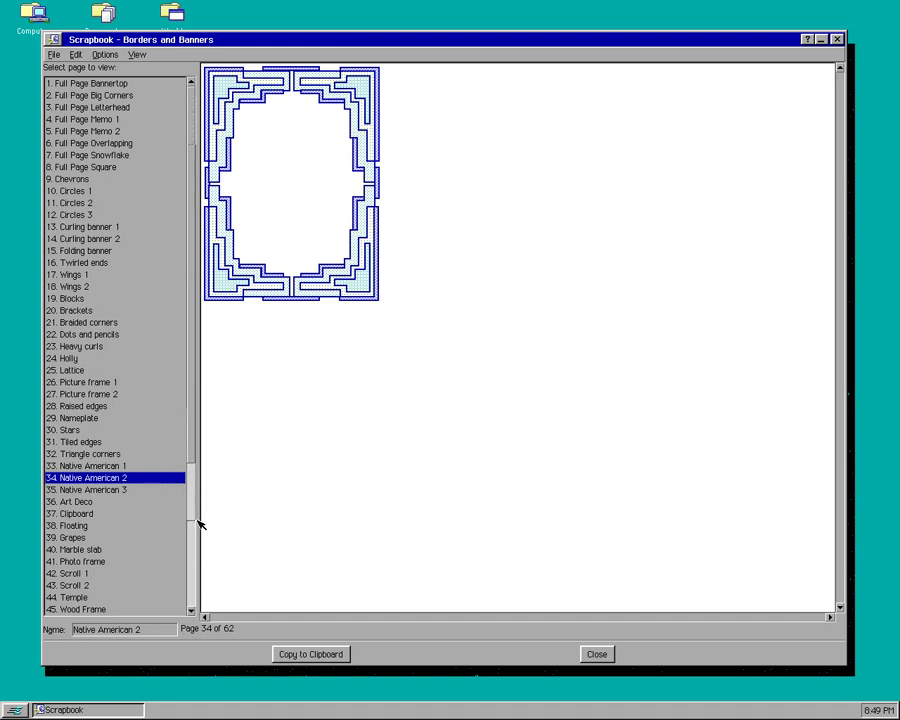
Step: View the tile designs at the end of the page list, from Tiles-squares back to Tiles-Diamonds
left_click(191, 602)
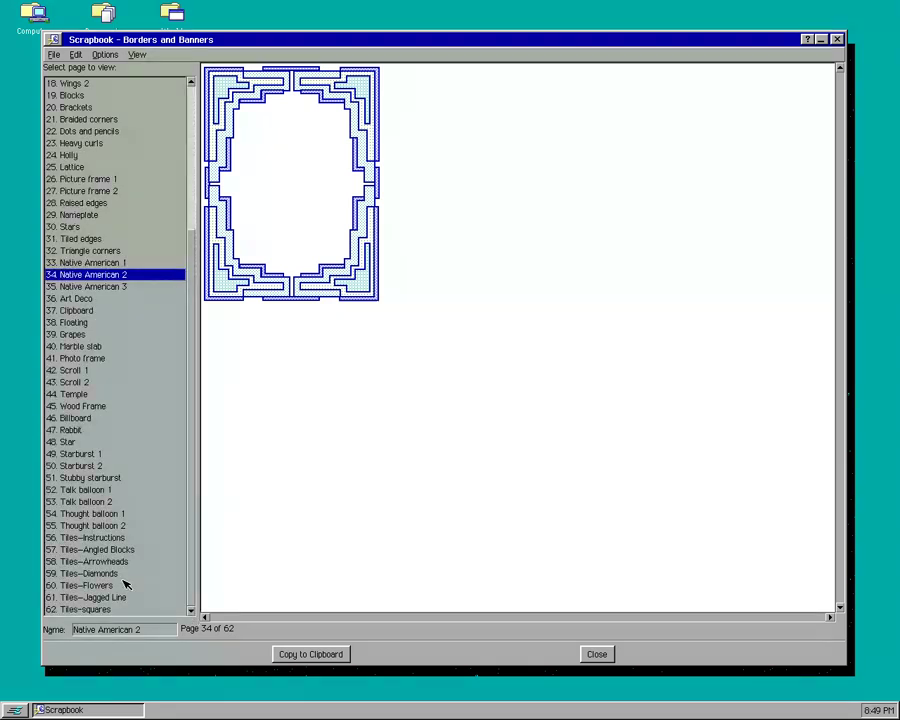
left_click(98, 610)
left_click(102, 597)
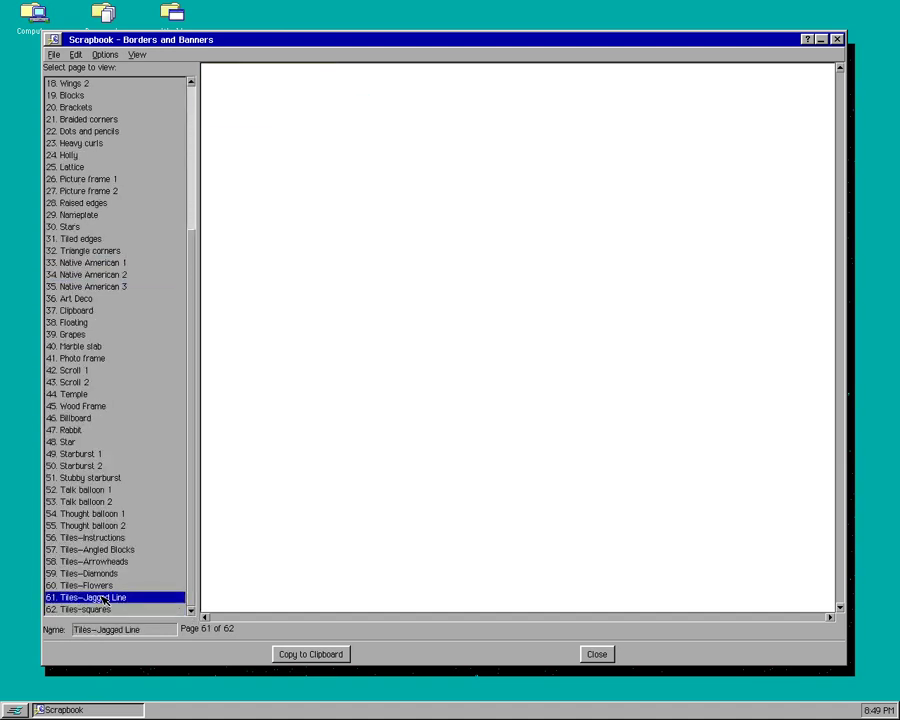
left_click(105, 586)
left_click(105, 574)
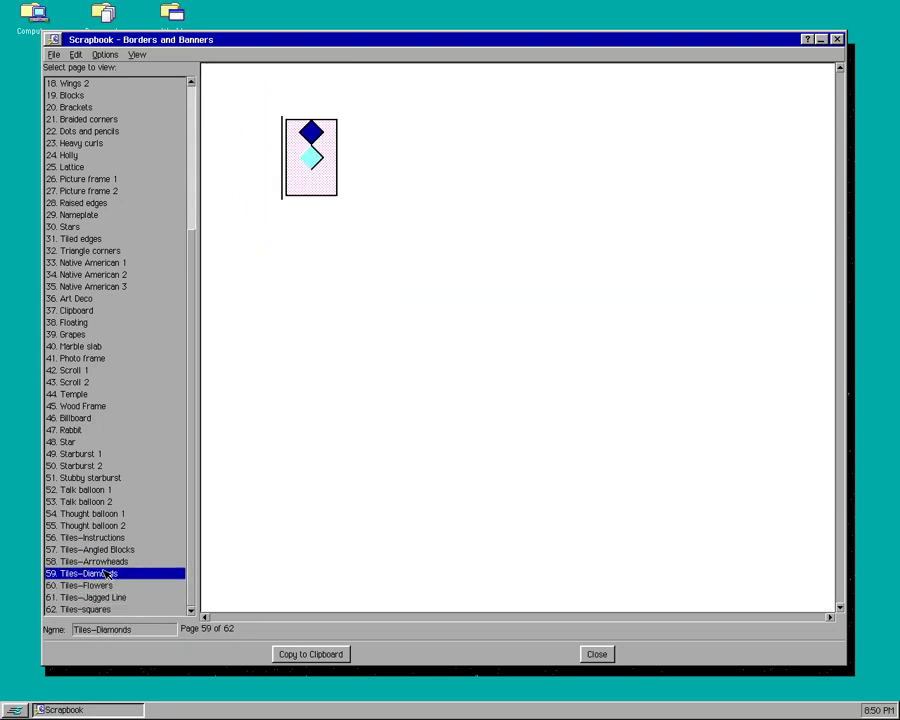
Step: View the designs Talk balloon 2, Talk balloon 1, Starburst 2 and Starburst 1
left_click(97, 502)
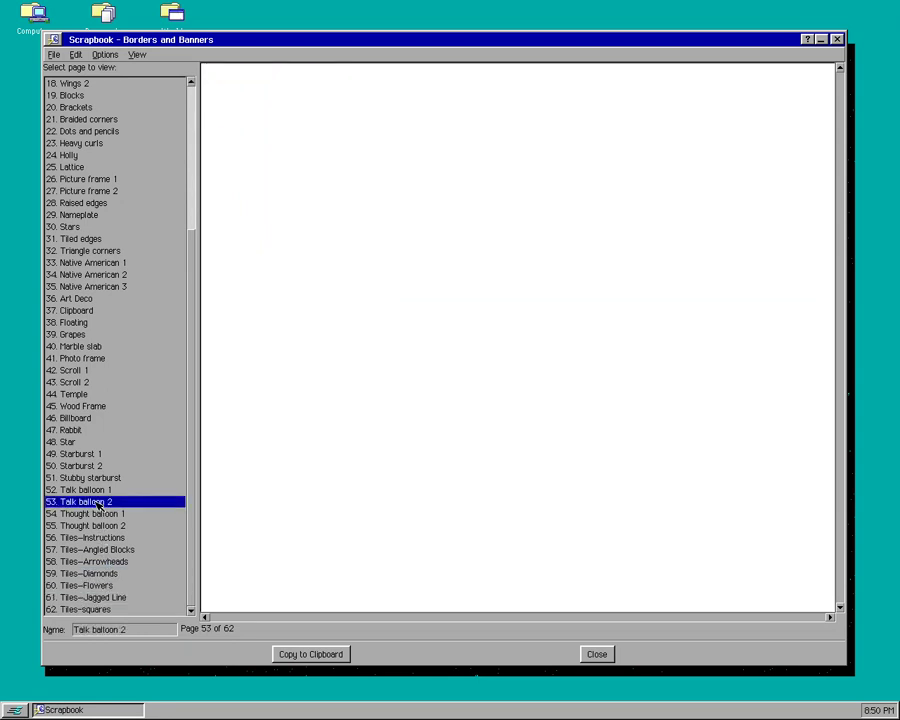
left_click(104, 490)
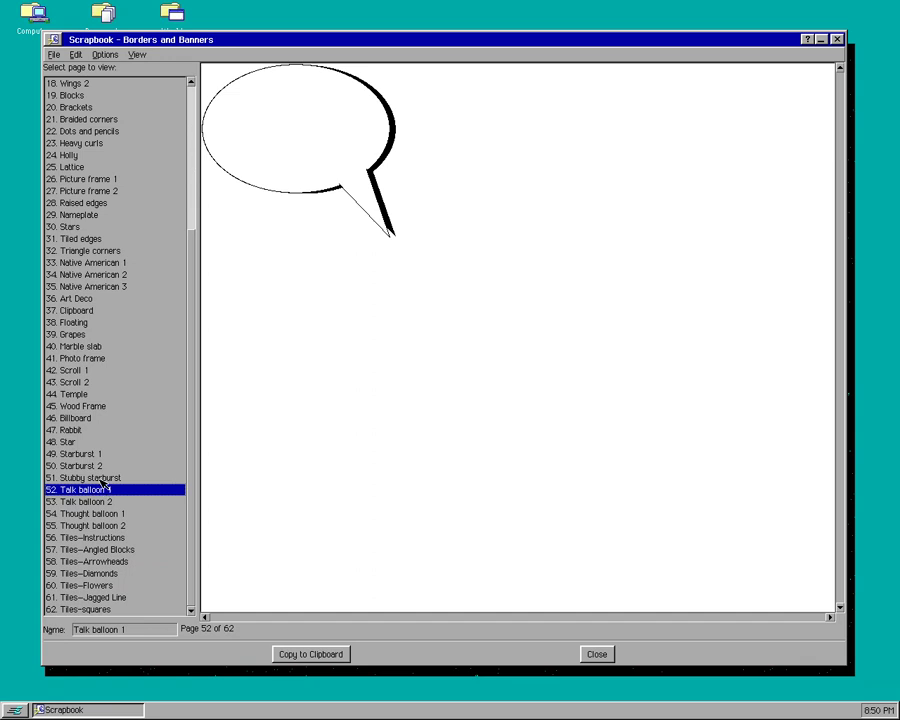
left_click(100, 466)
left_click(100, 454)
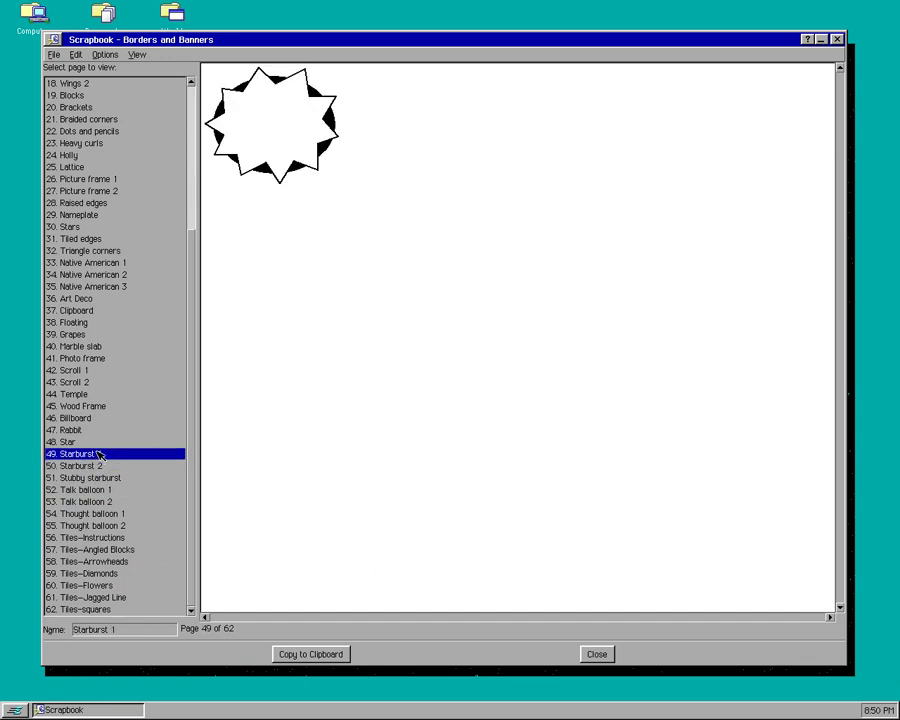
Step: View the Rabbit and Billboard designs and return to the Rabbit page
left_click(84, 430)
left_click(88, 419)
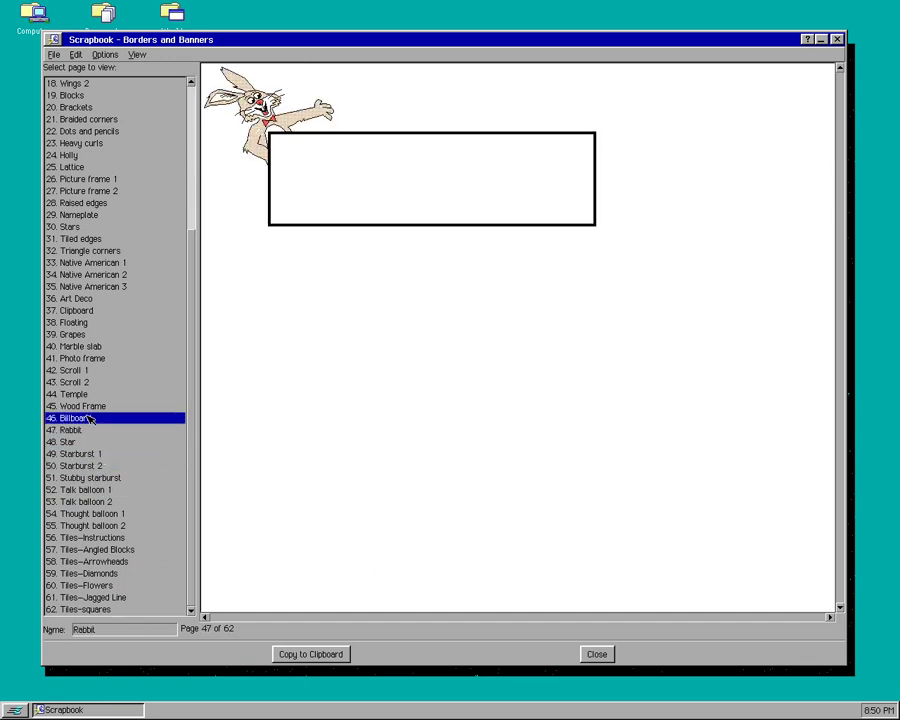
left_click(86, 429)
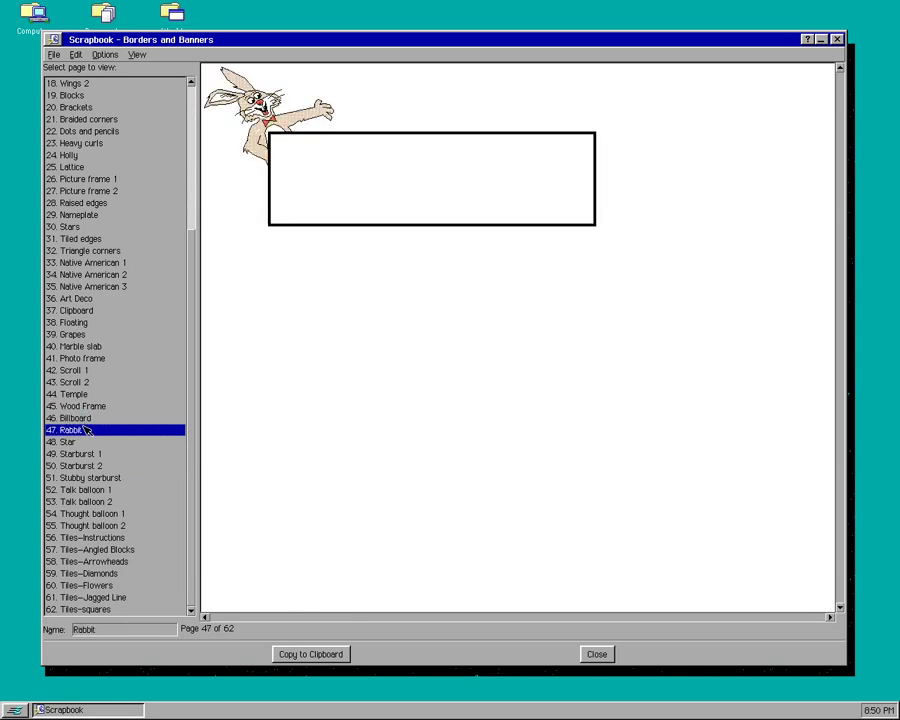
left_click(137, 55)
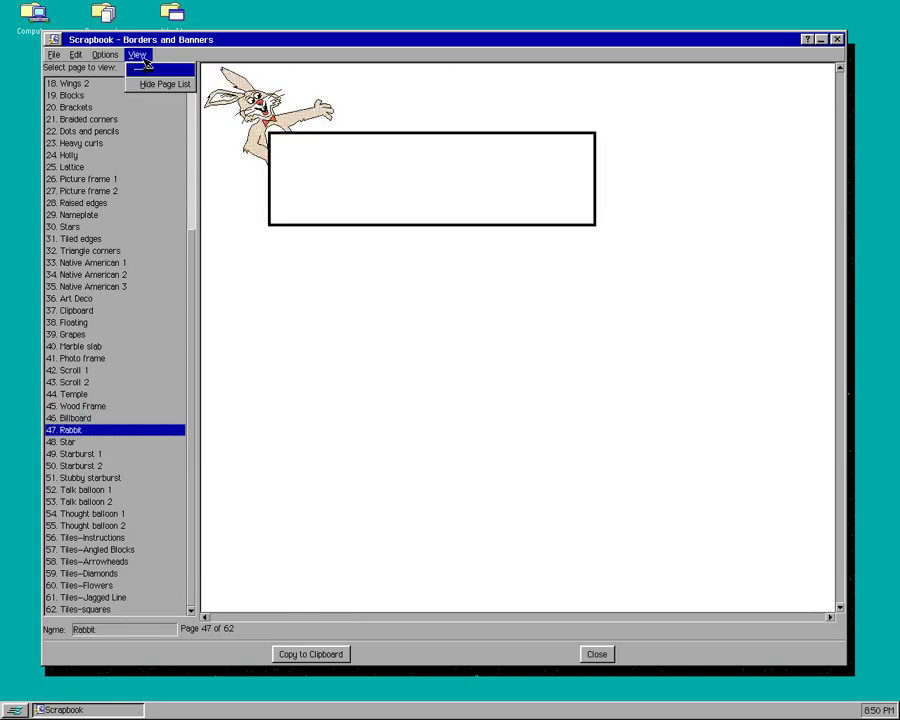
left_click(104, 55)
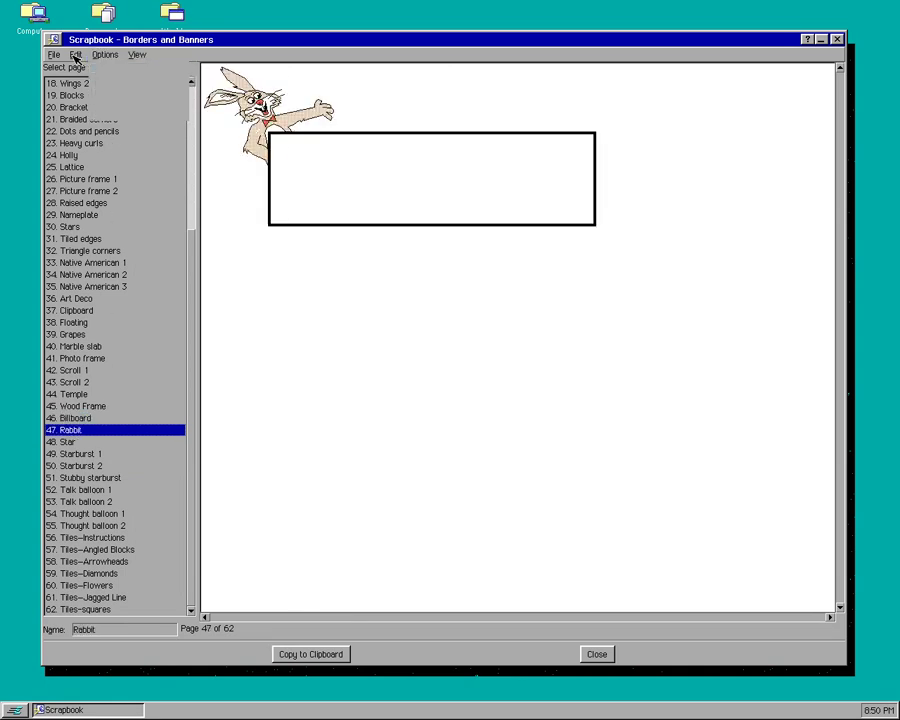
left_click(76, 55)
left_click(180, 60)
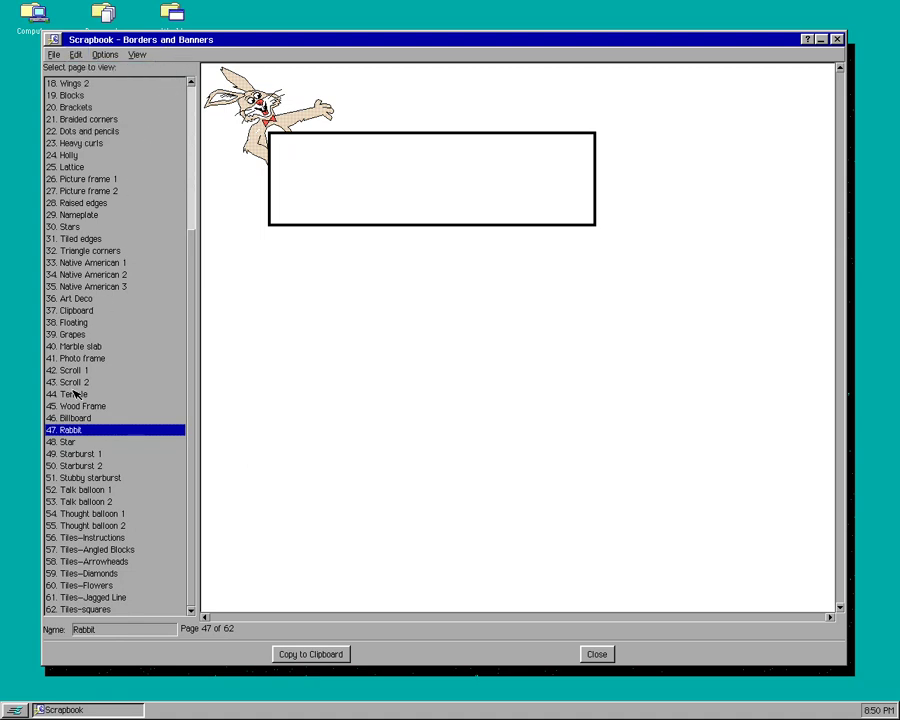
Step: View the Billboard, Wood Frame, Temple, Scroll 2, Scroll 1, Marble slab and Grapes designs in turn
left_click(75, 419)
left_click(76, 407)
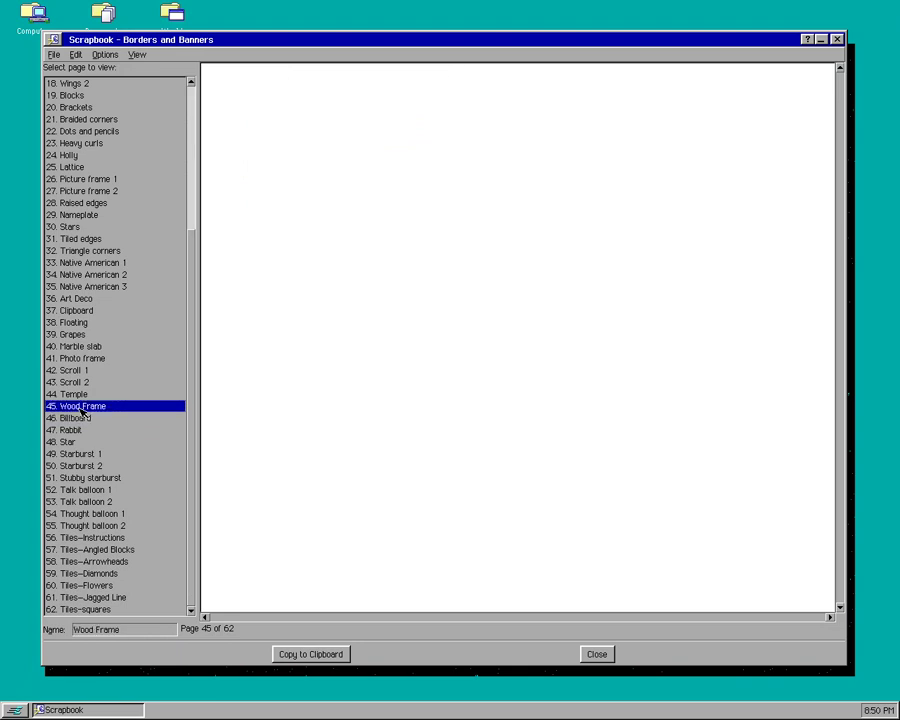
left_click(76, 395)
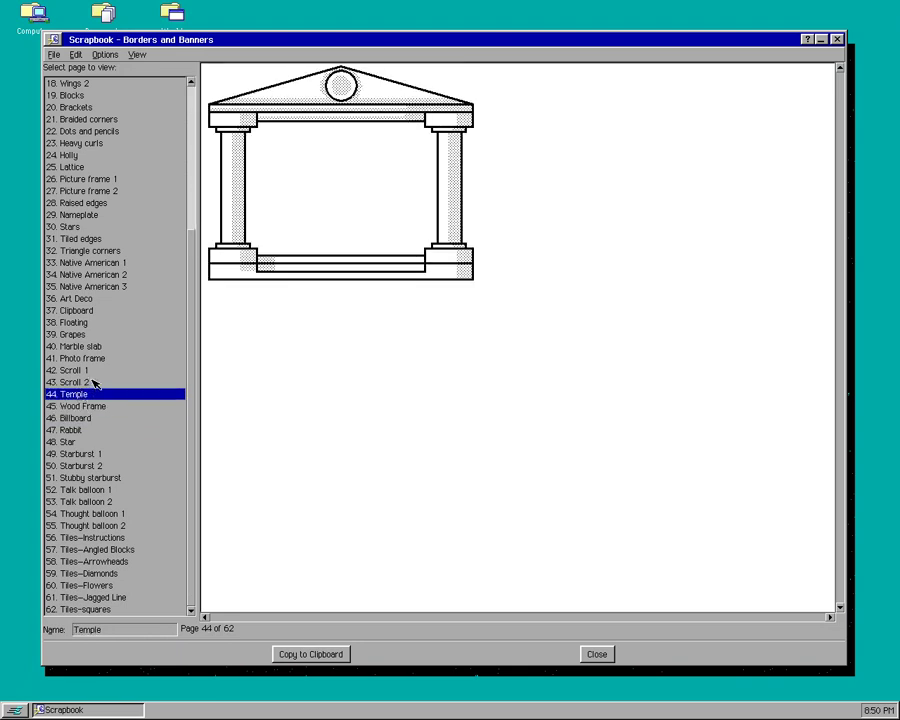
left_click(92, 383)
left_click(91, 371)
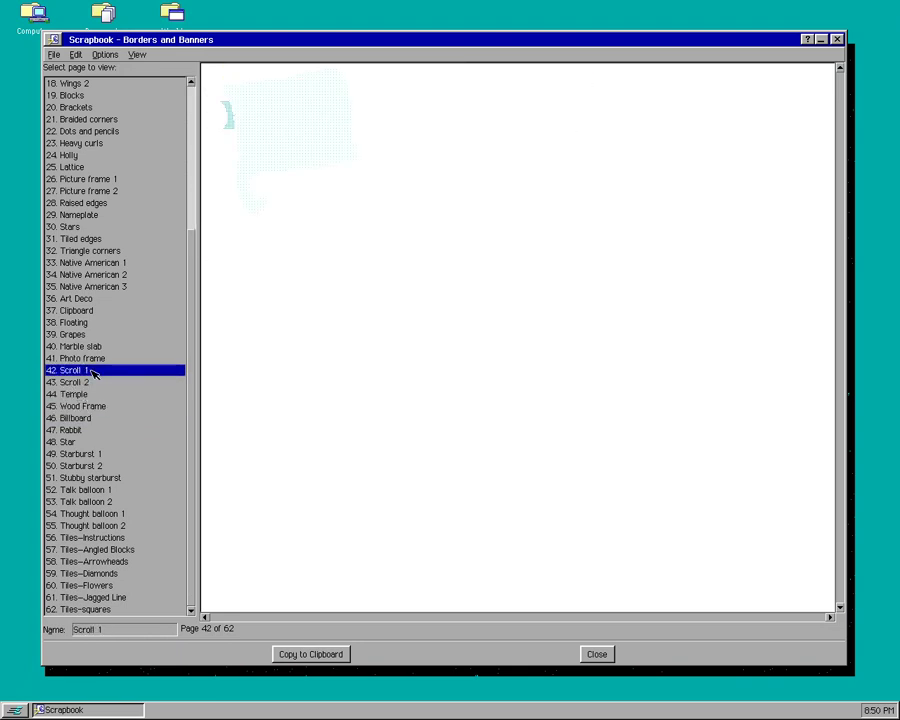
left_click(90, 347)
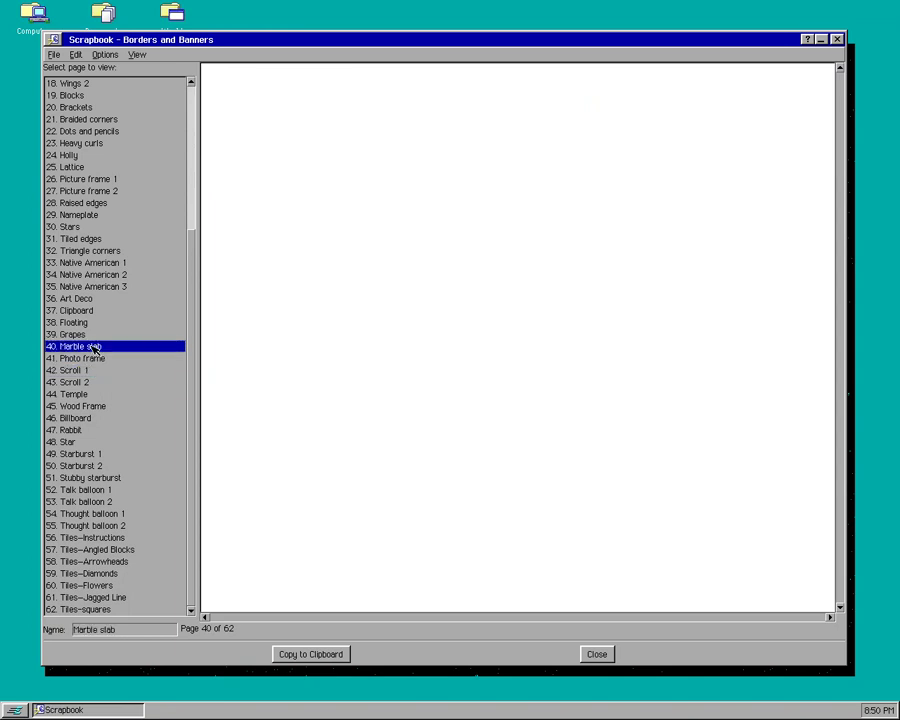
left_click(115, 334)
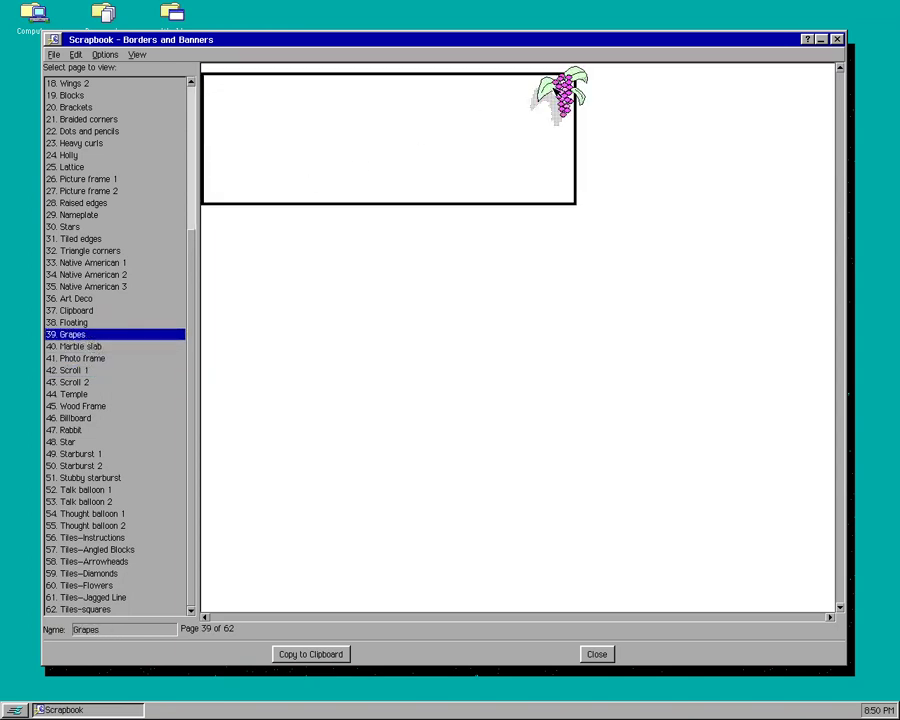
Step: Close the Borders and Banners scrapbook and open the document LICENSE.TXT
left_click(836, 39)
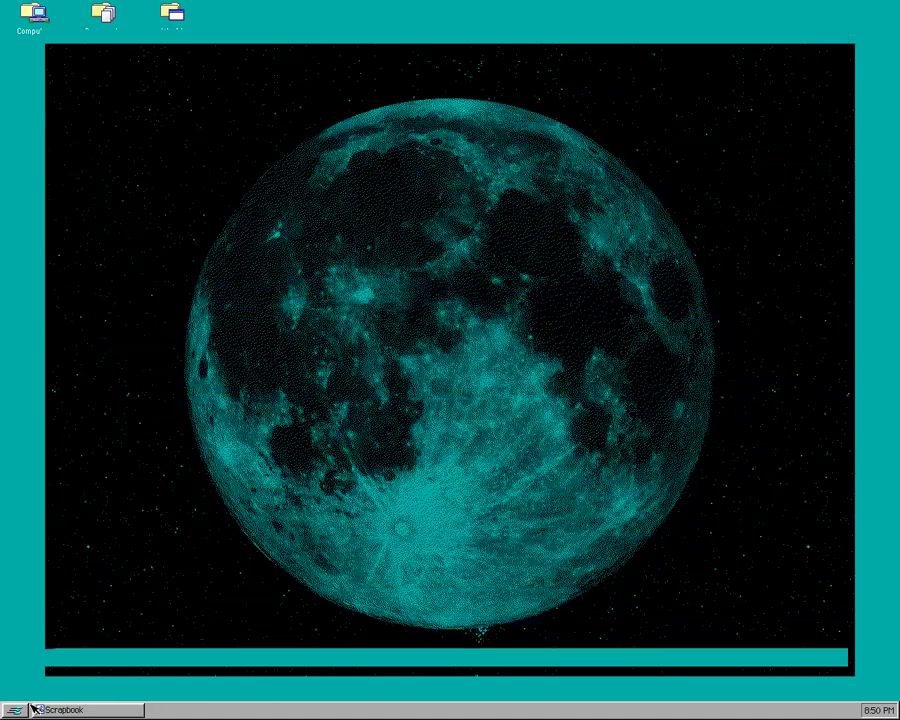
left_click(15, 709)
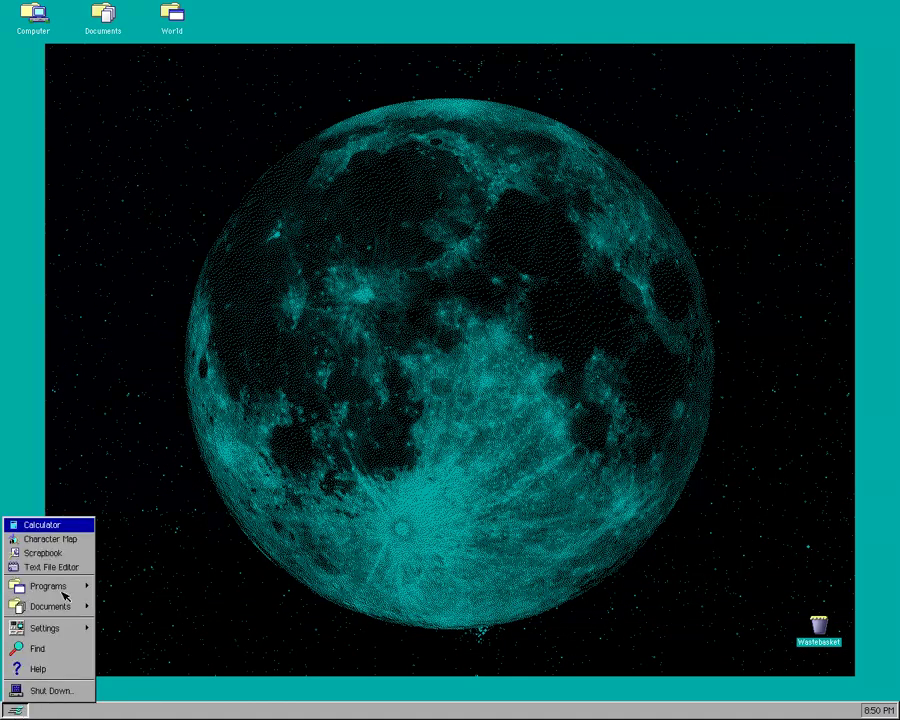
left_click(55, 604)
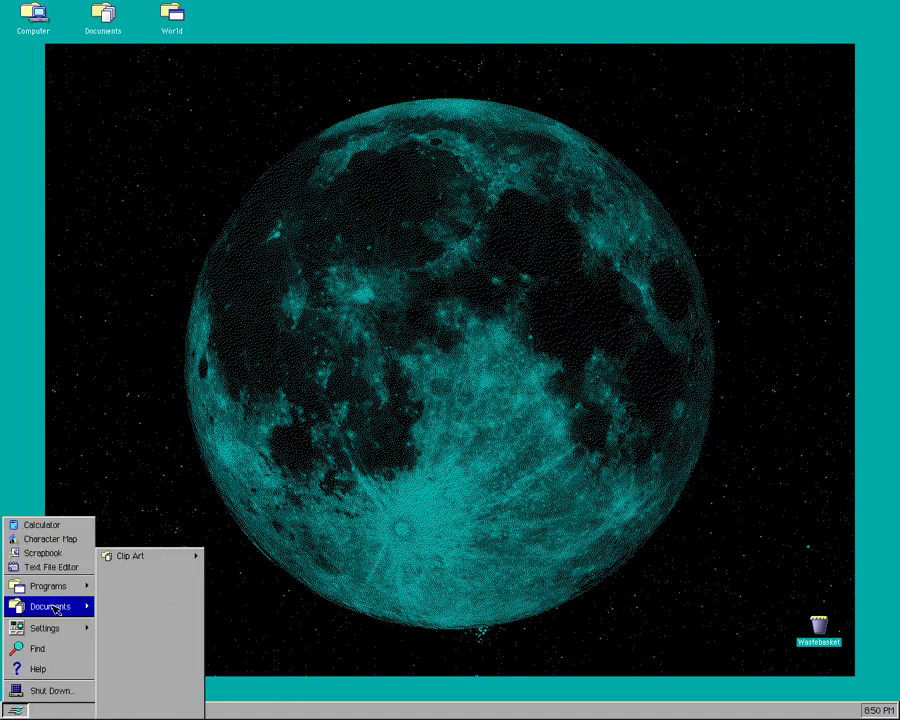
left_click(153, 570)
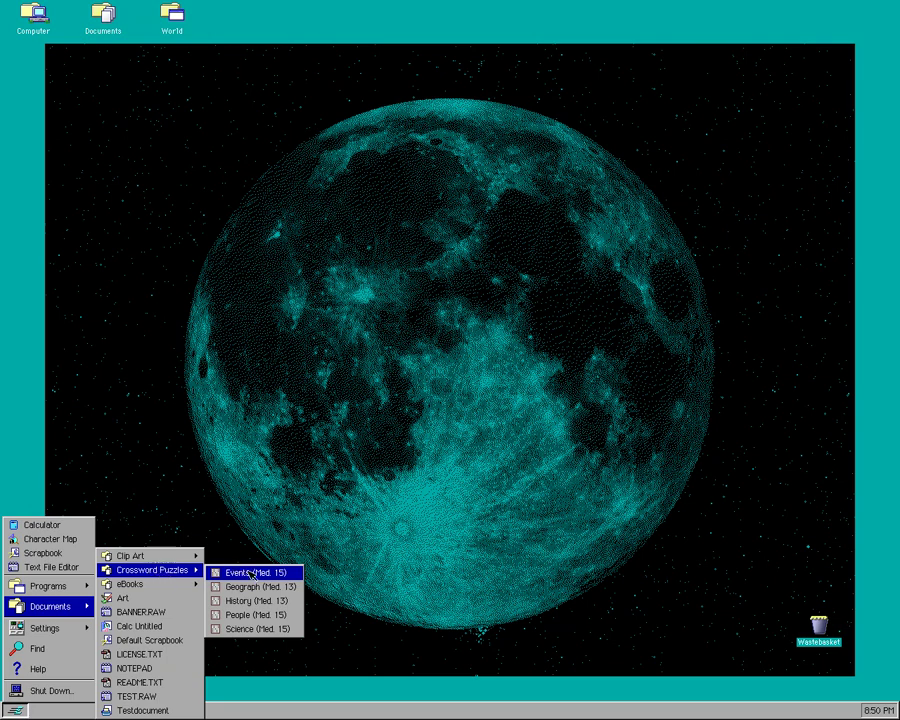
left_click(175, 585)
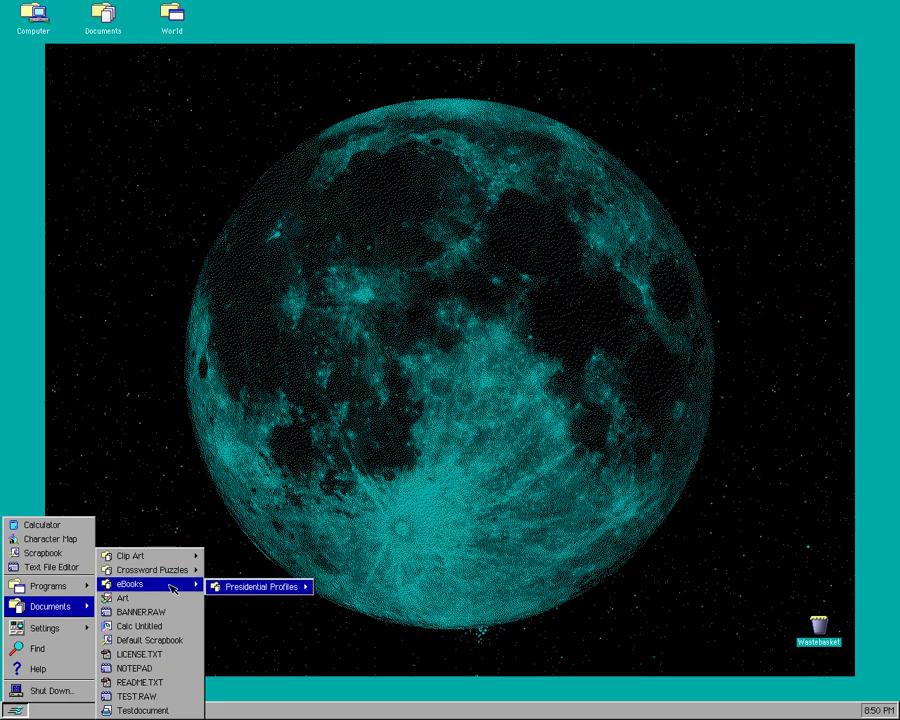
left_click(139, 654)
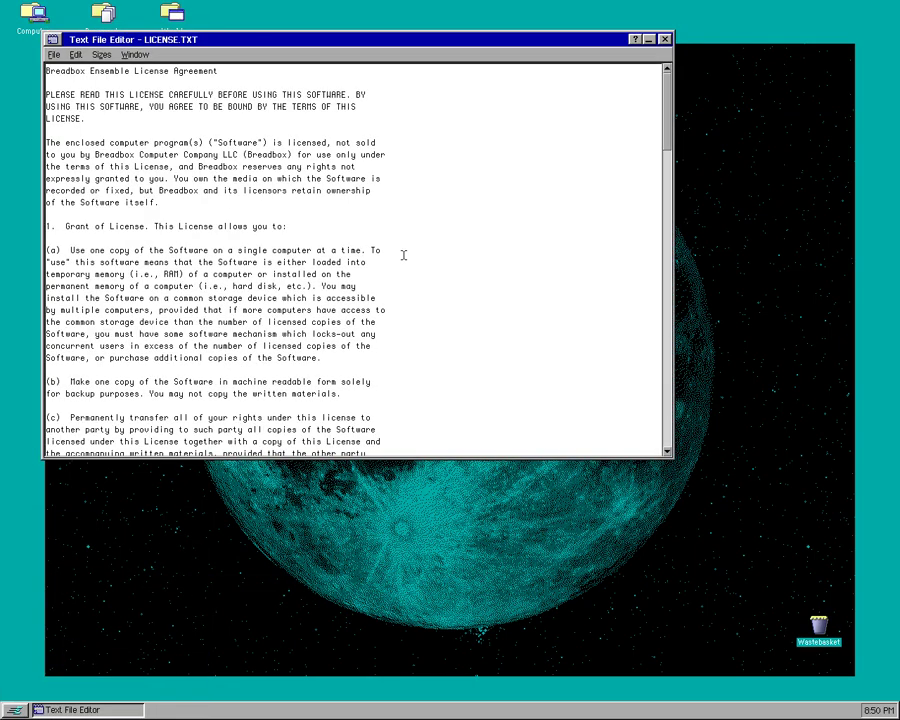
Step: Launch Banner Maker and Calculator alongside the open license text
left_click(20, 708)
left_click(58, 594)
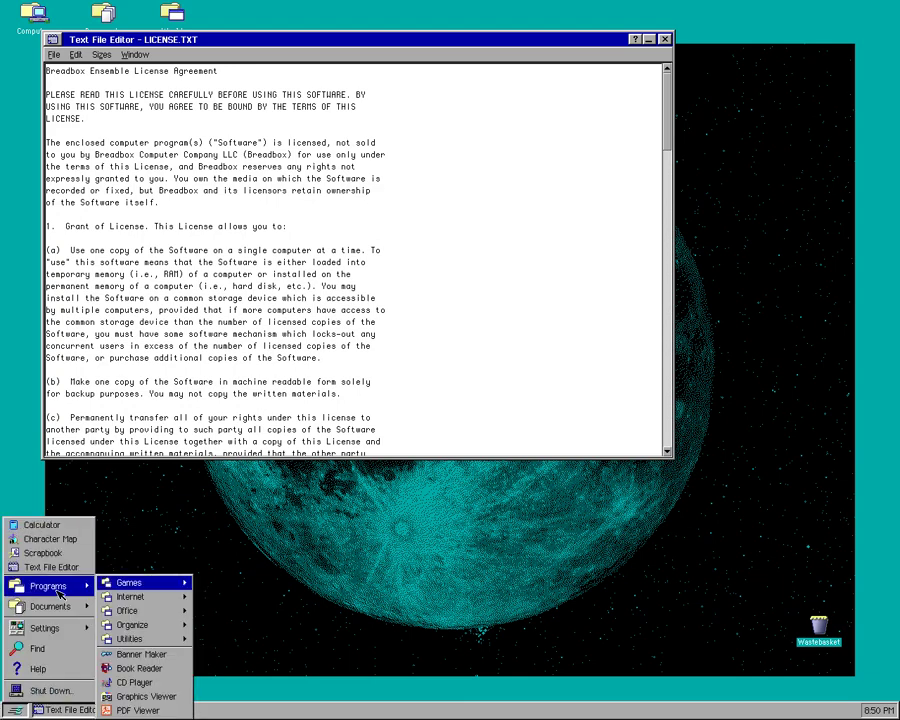
left_click(141, 656)
left_click(17, 711)
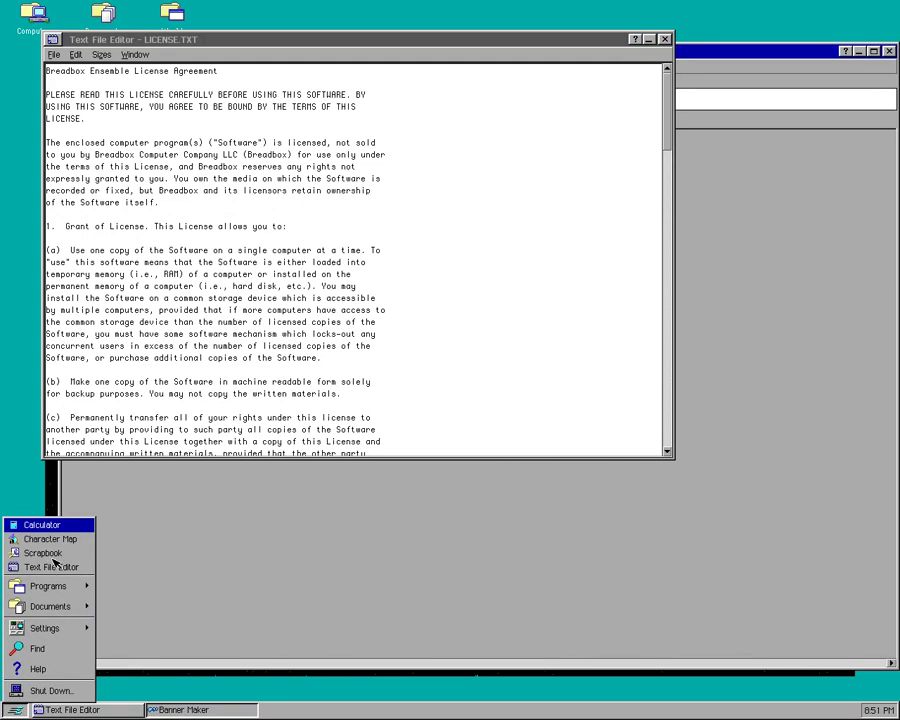
left_click(42, 525)
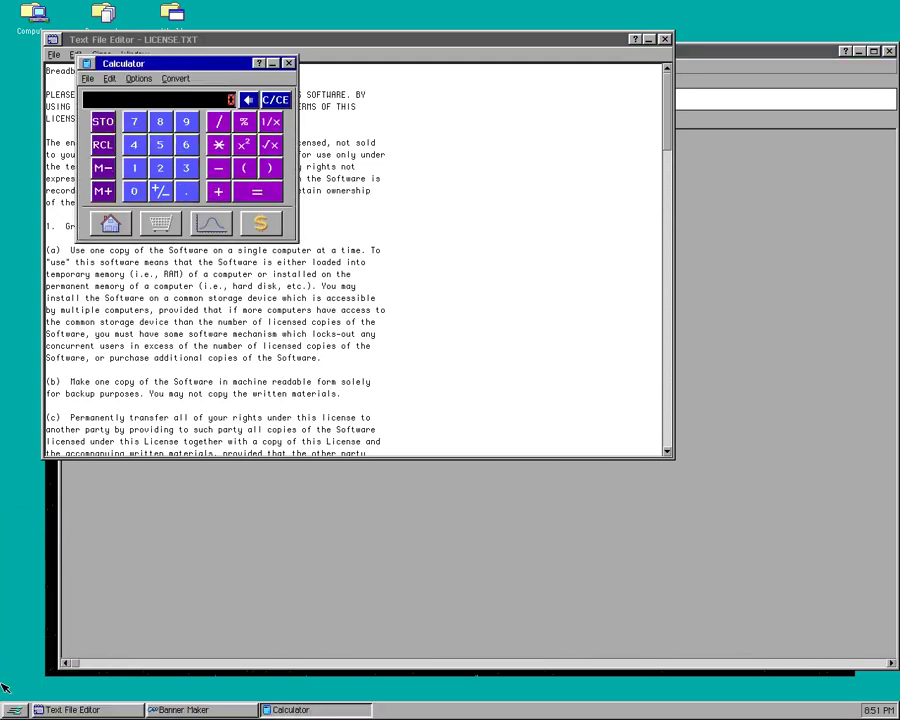
Step: Open the document TEST.RAW, accept the notice, and move its window toward the middle of the desktop, clear of Calculator's number keys
left_click(15, 710)
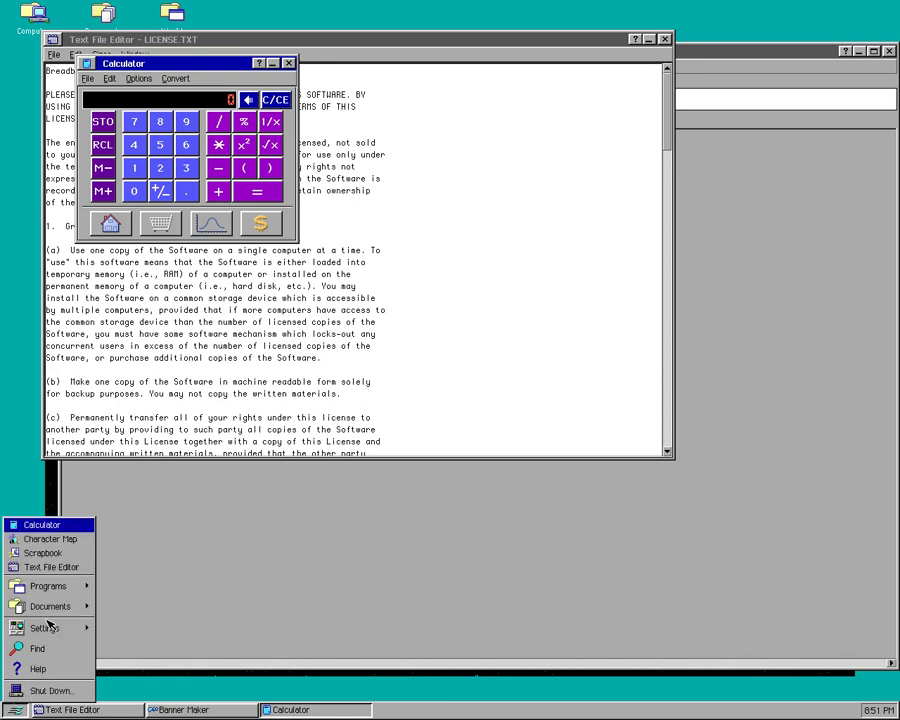
mouse_move(50, 606)
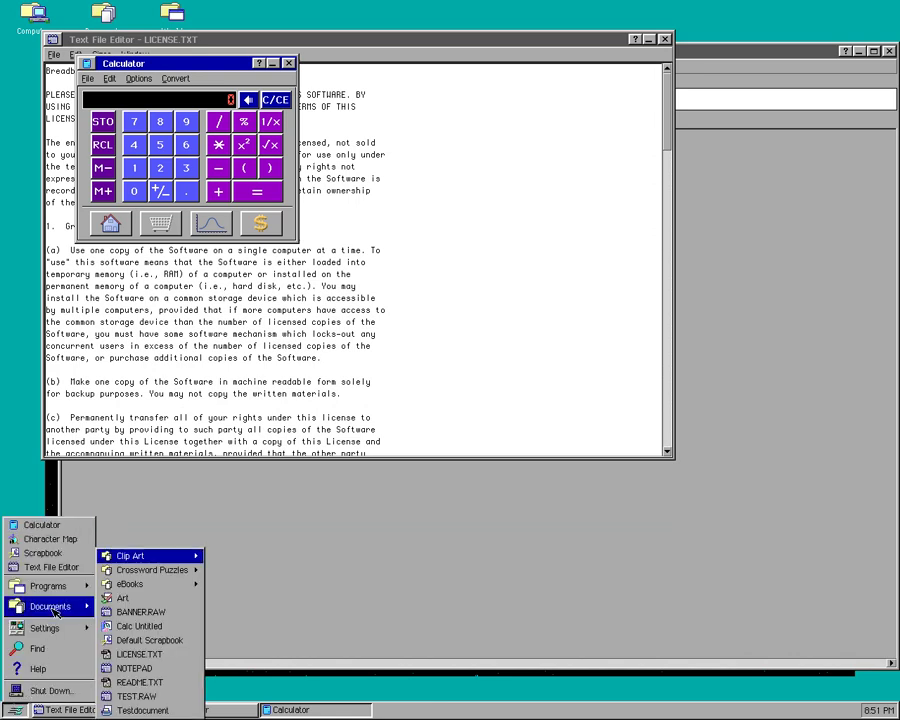
left_click(130, 696)
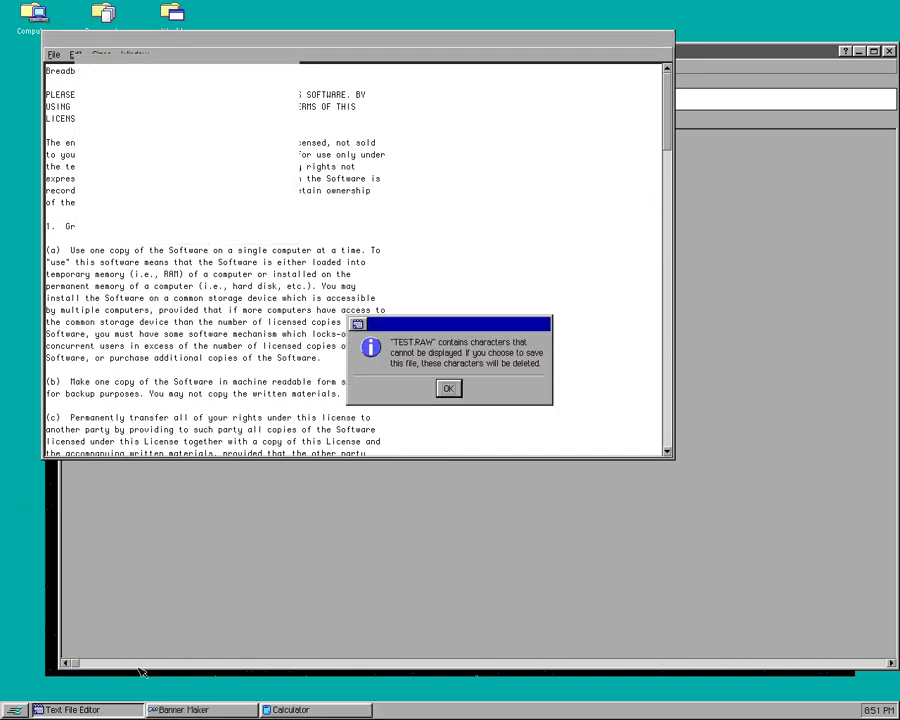
left_click(447, 388)
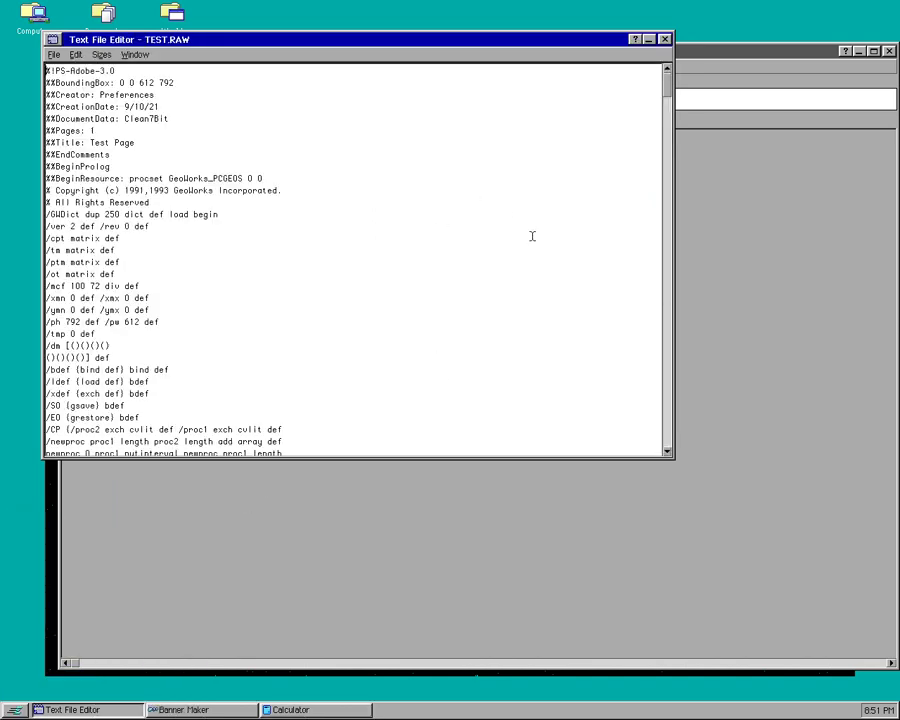
left_click(668, 451)
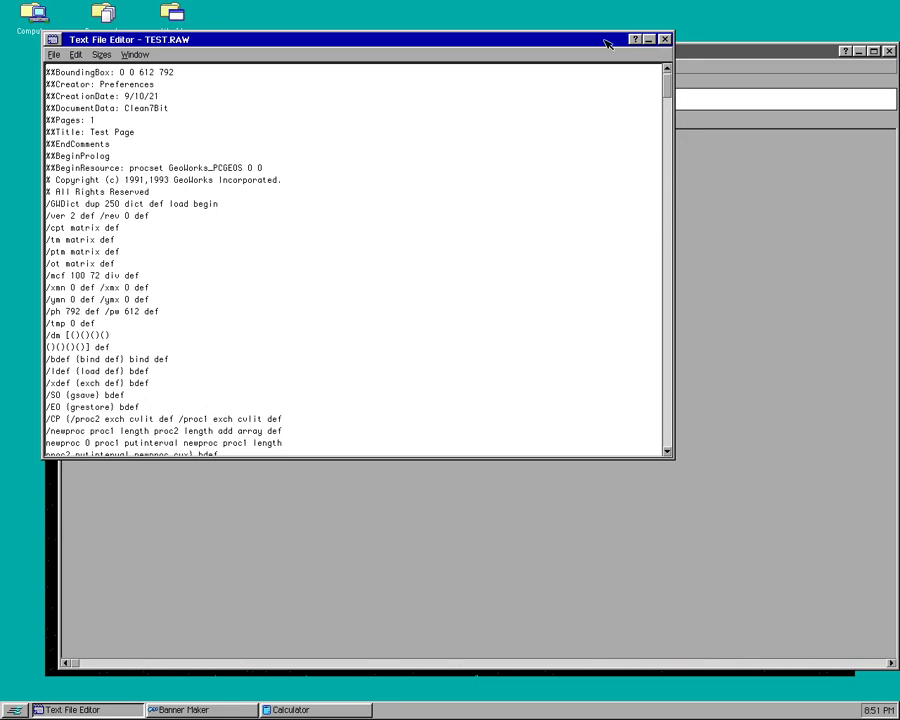
left_click_drag(607, 38, 745, 221)
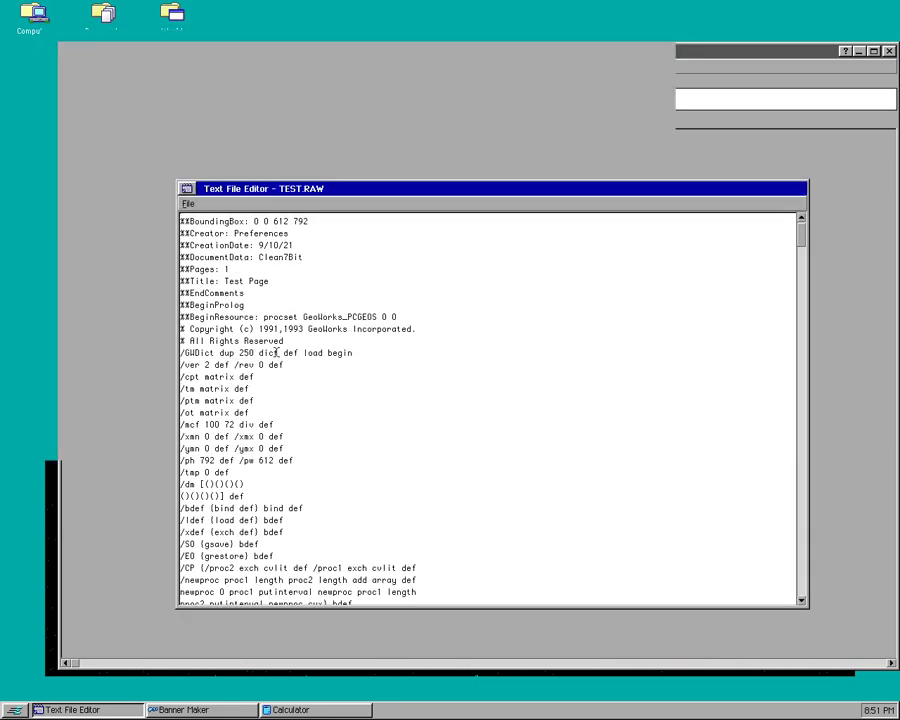
Step: Launch the Poker game from the installed games
left_click(16, 709)
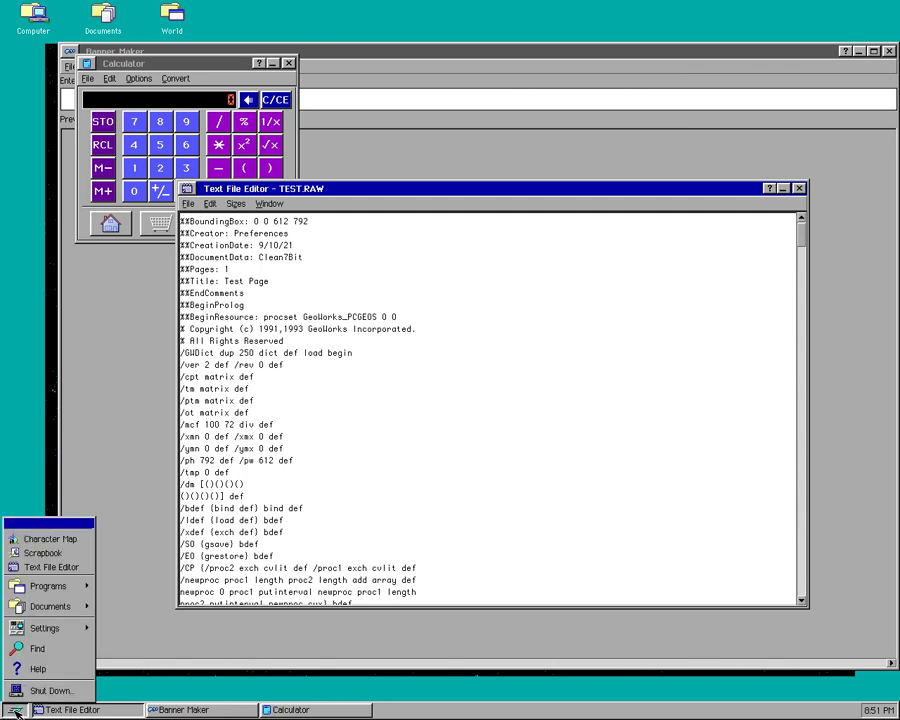
mouse_move(60, 591)
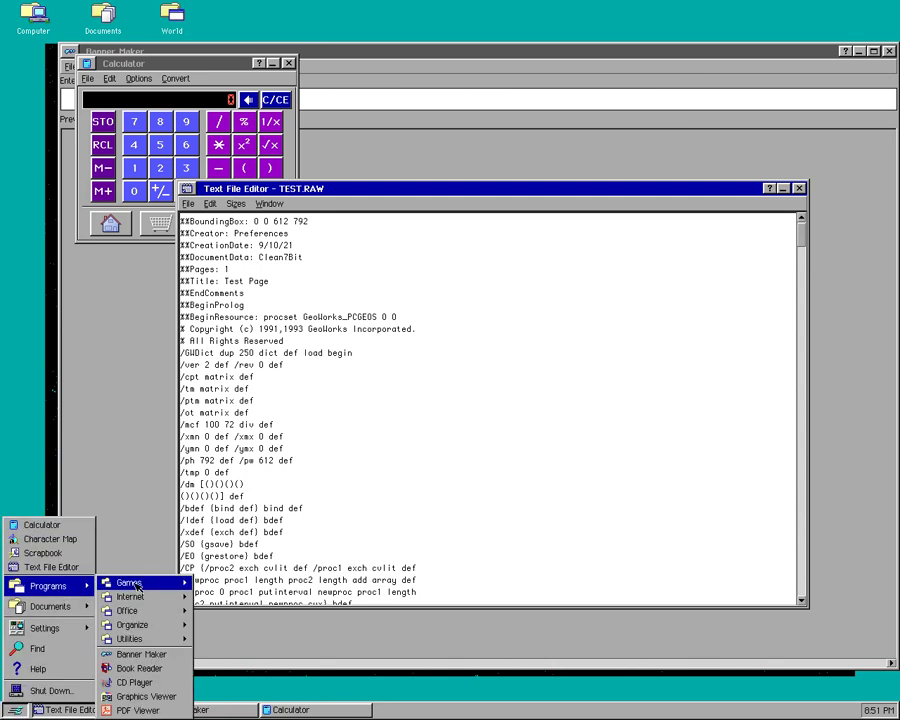
mouse_move(140, 585)
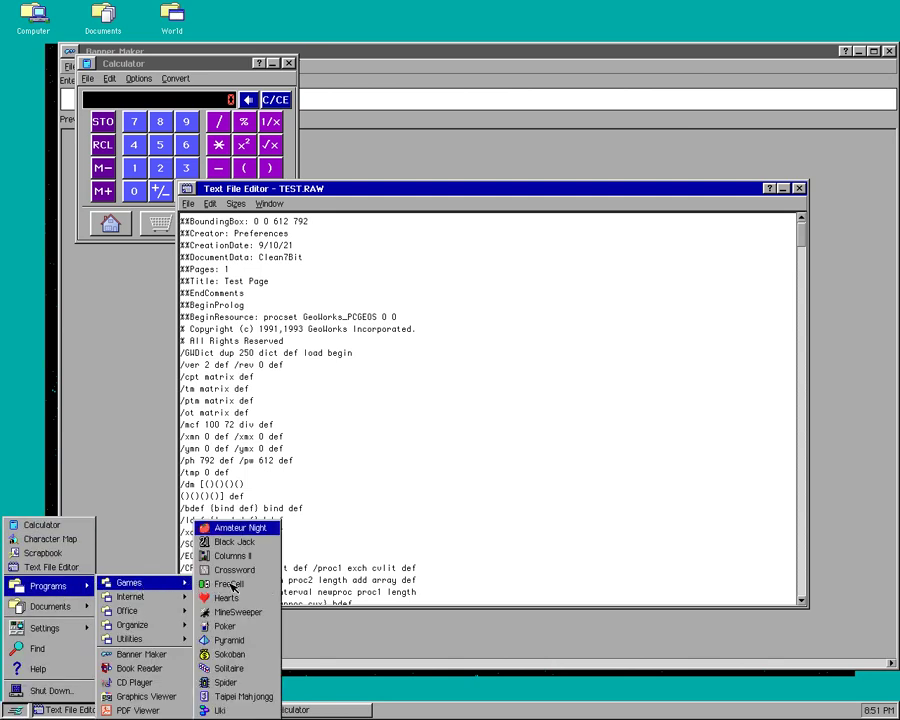
left_click(225, 628)
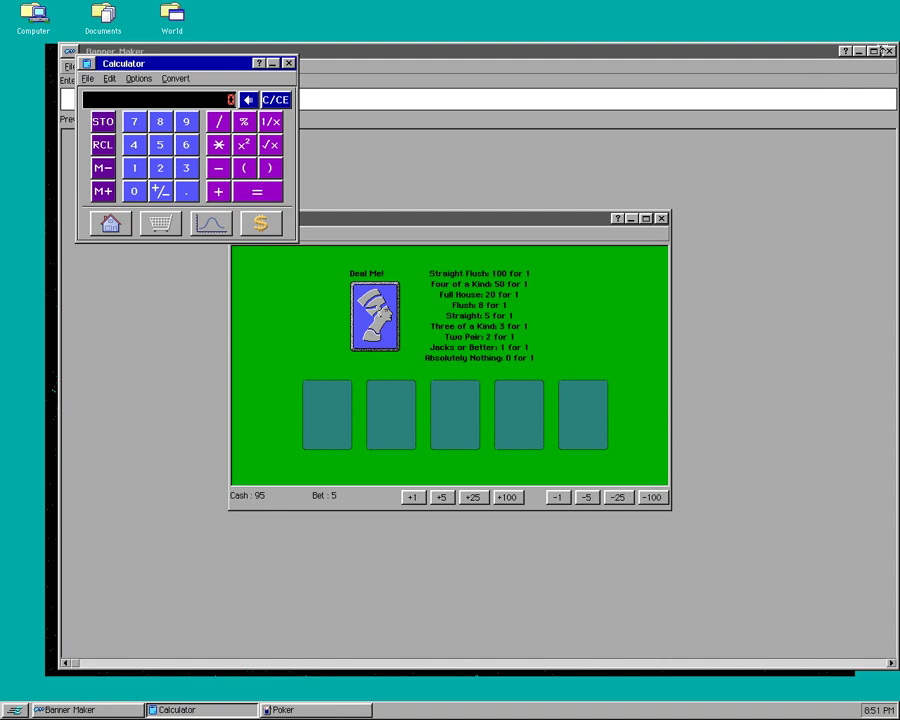
Step: Close Banner Maker and Calculator, and maximize the Poker window
left_click(887, 50)
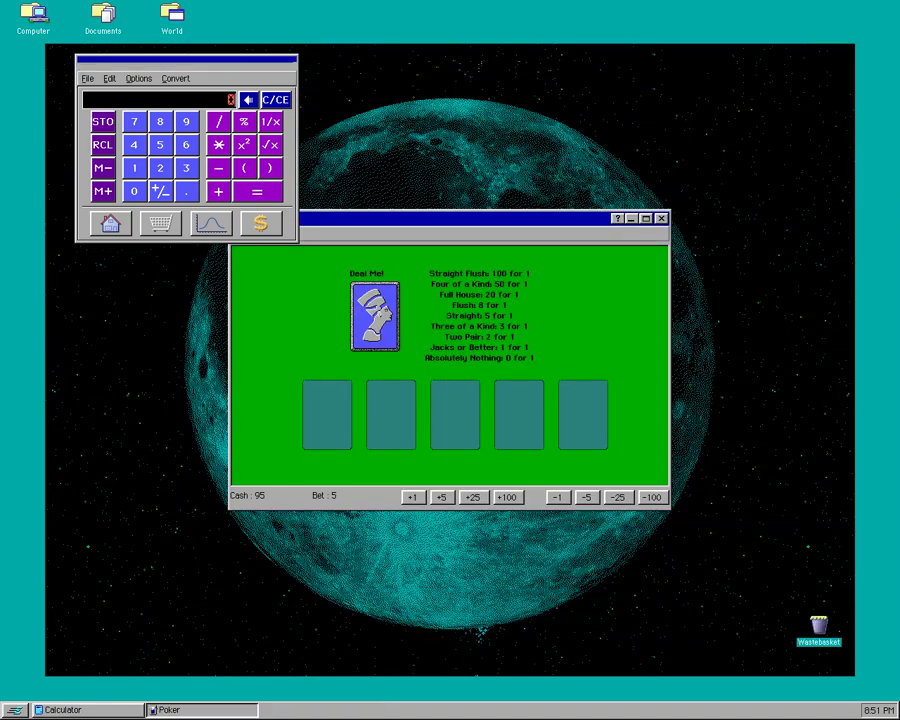
key("alt+F4")
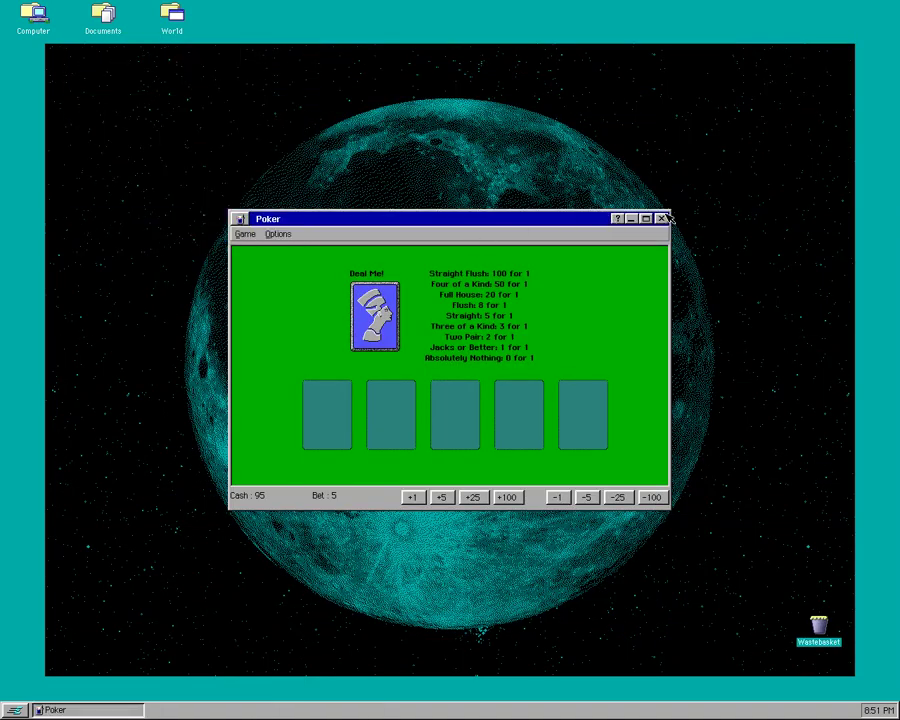
left_click(645, 218)
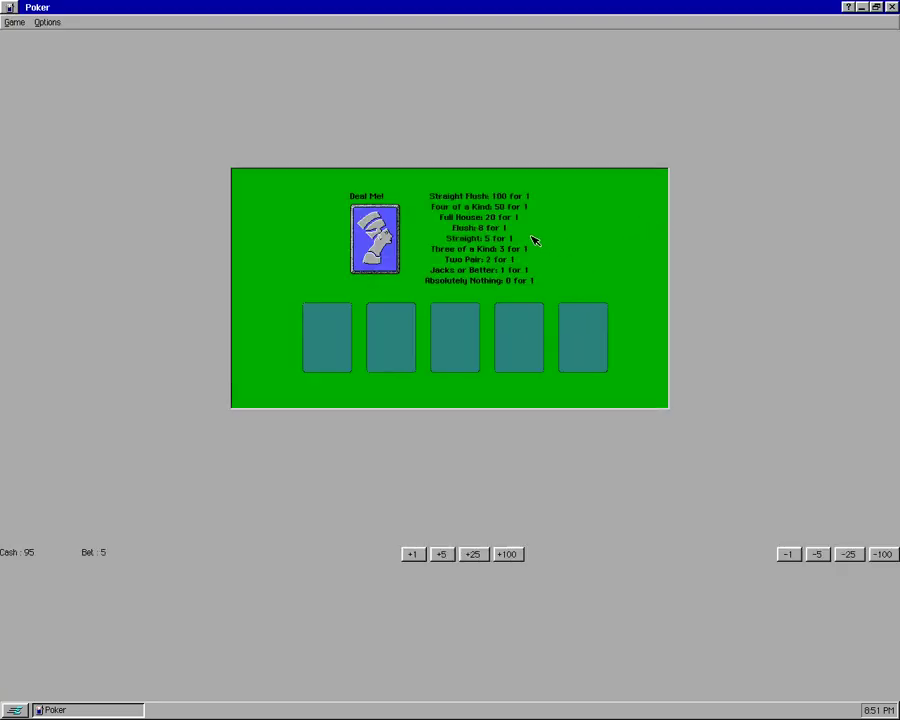
Step: Play a Poker hand with a bet of 5, replacing the 5 of spades and the 10 of spades
left_click(378, 238)
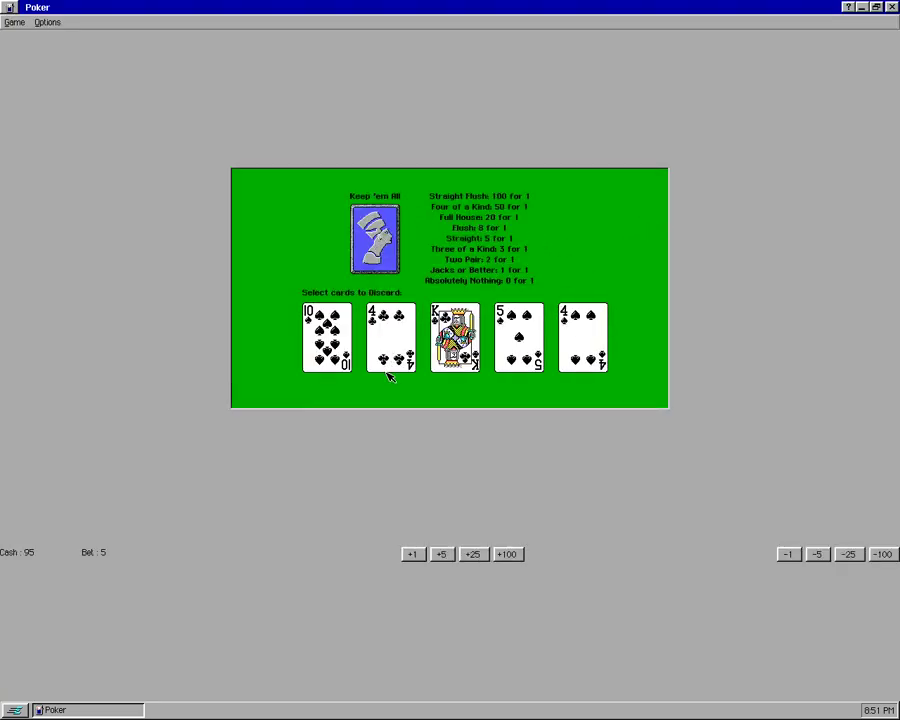
left_click(522, 348)
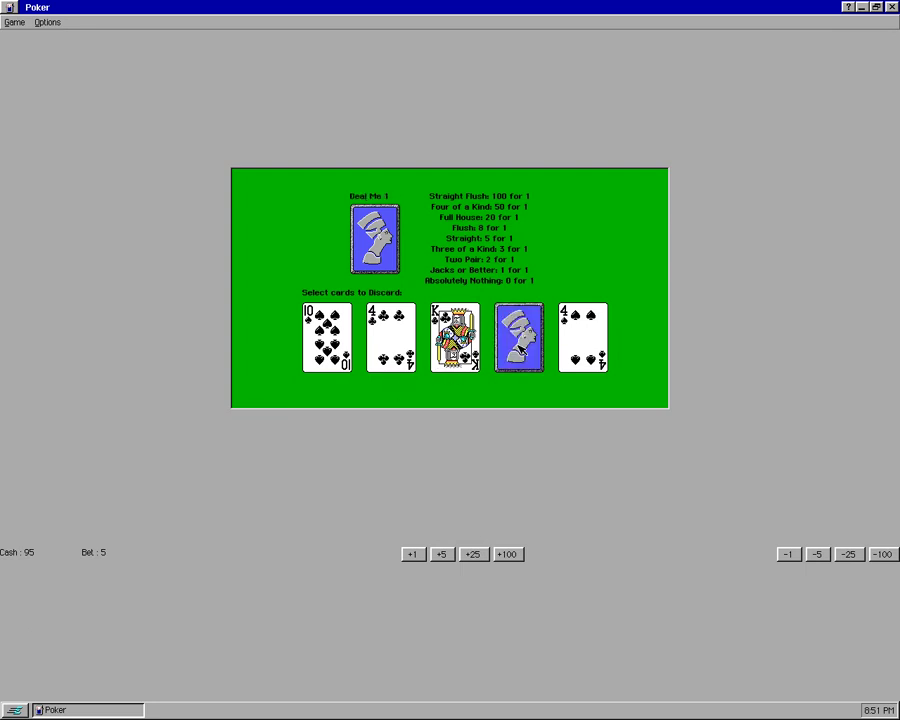
left_click(335, 340)
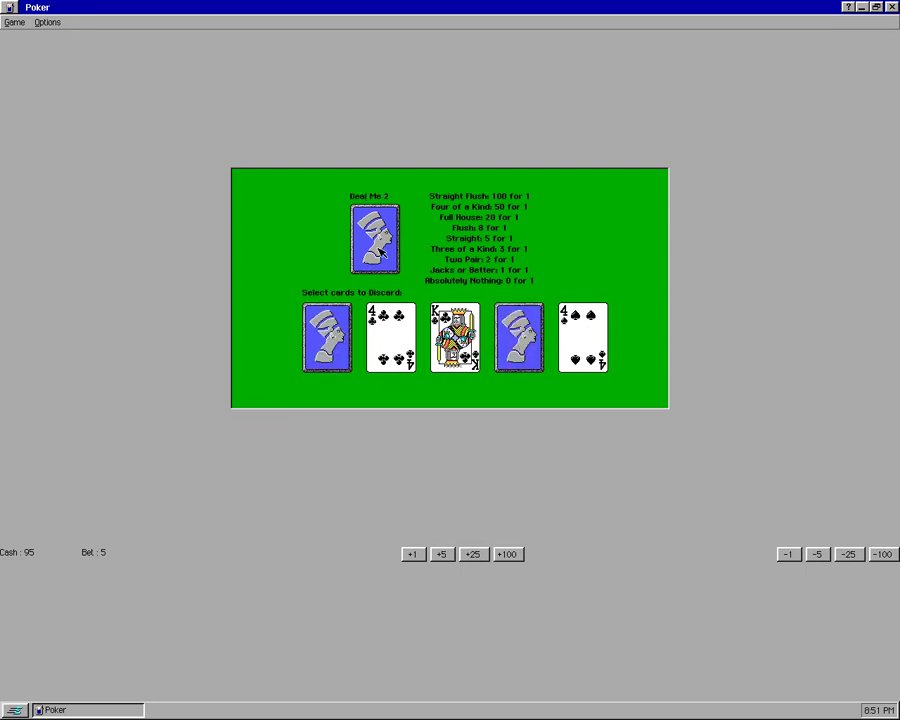
left_click(379, 251)
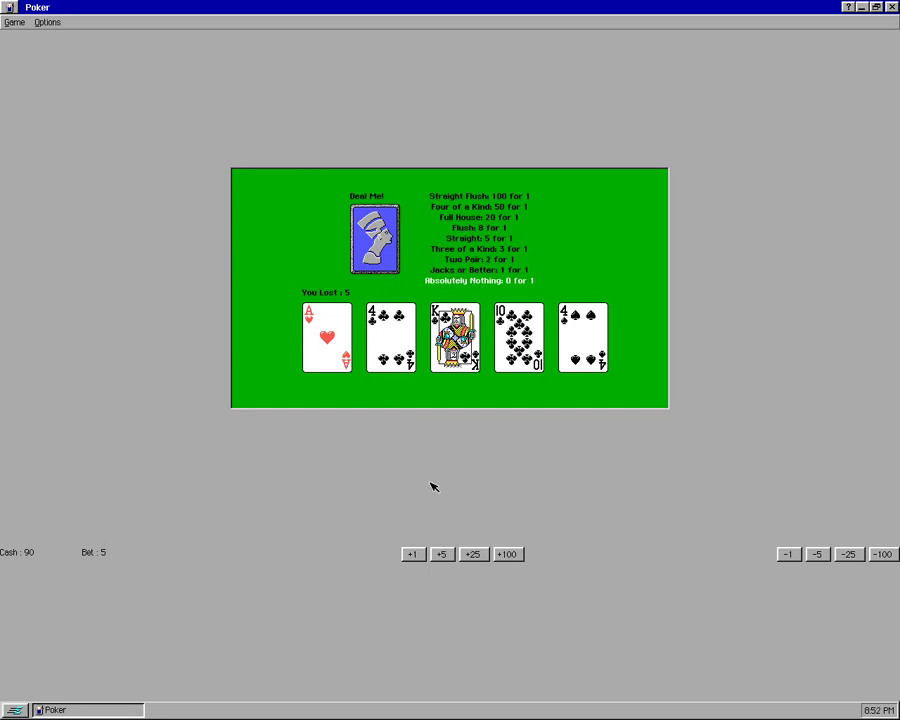
Step: Play another hand with a bet of 5, replacing the queen of spades and the 8 of hearts
left_click(378, 255)
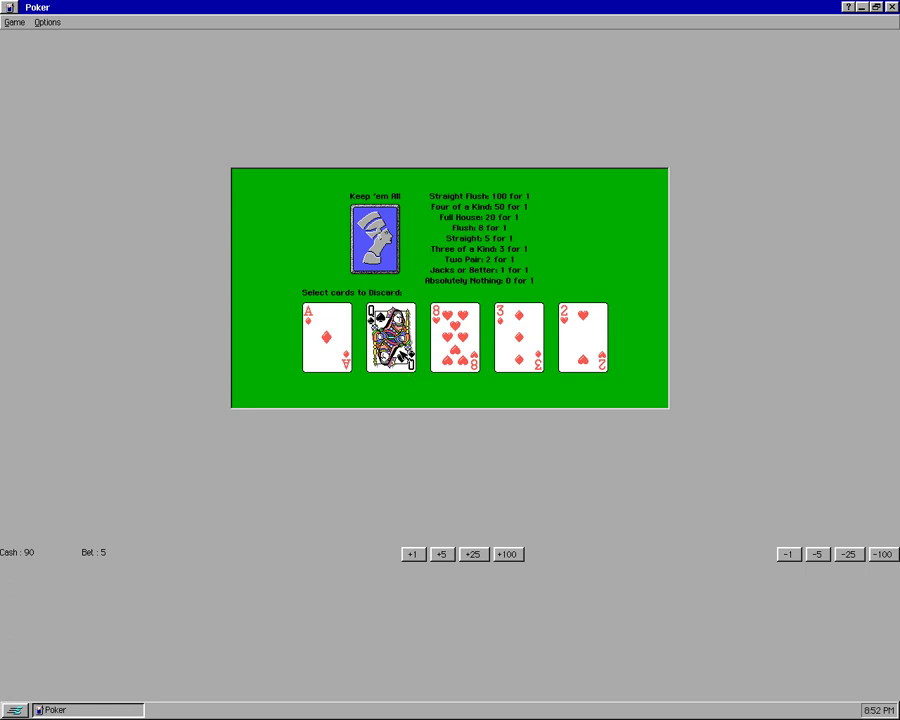
left_click(398, 345)
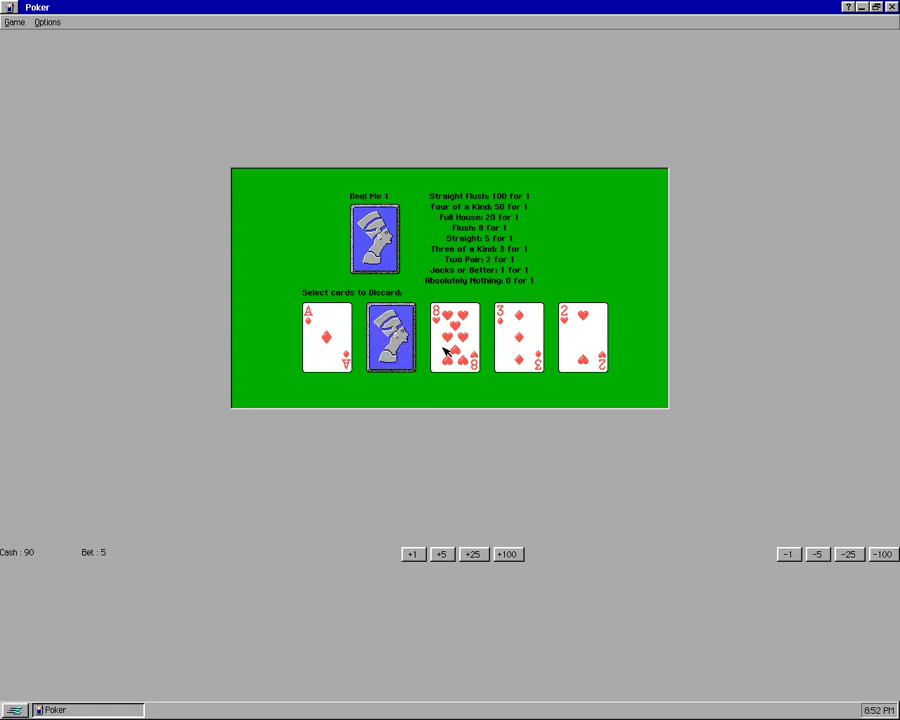
left_click(450, 357)
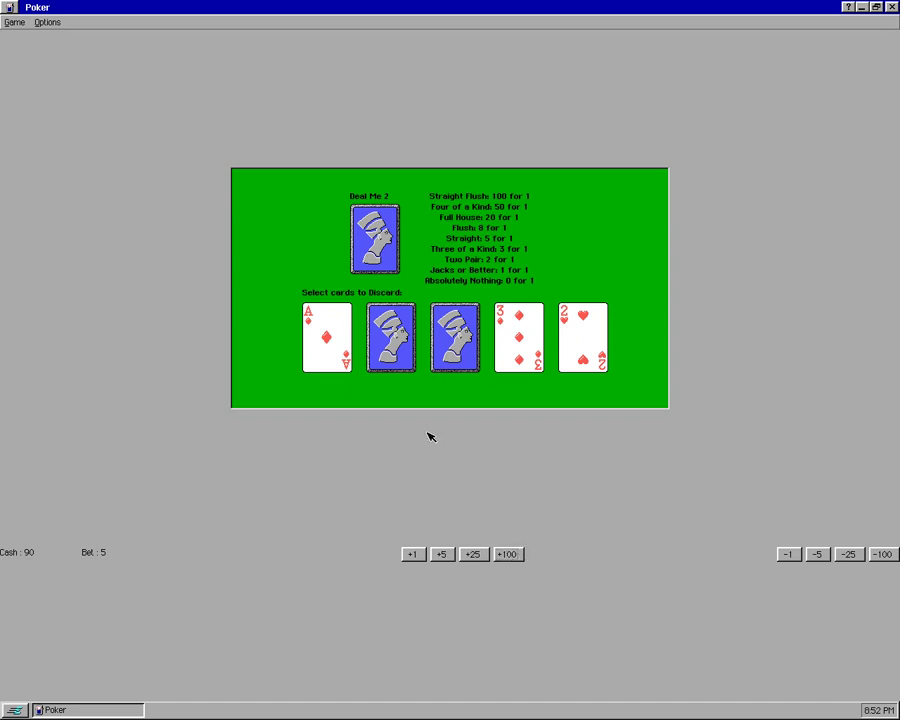
left_click(395, 265)
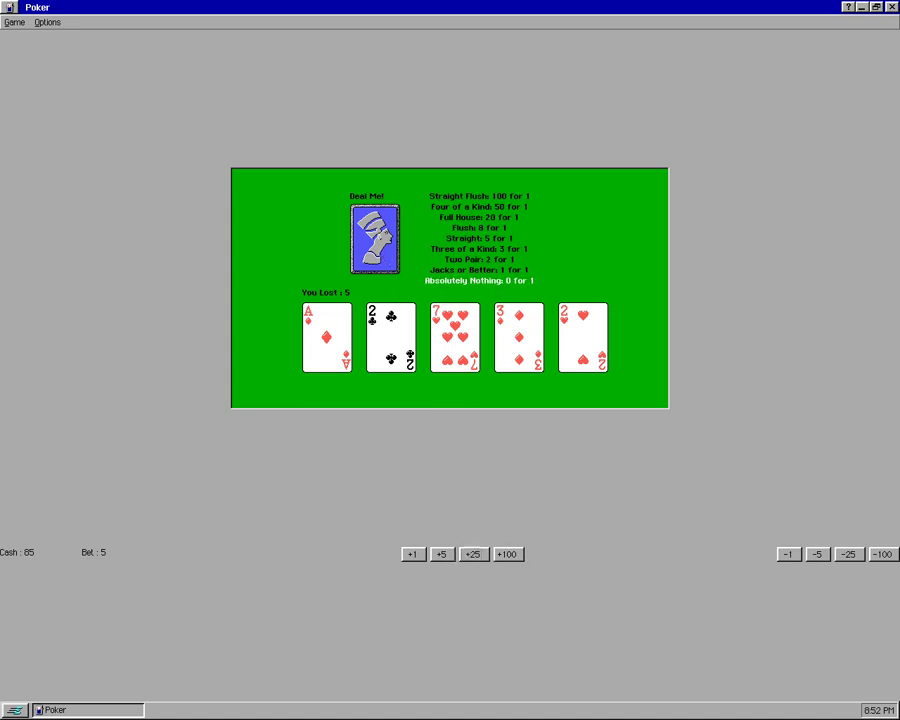
Step: Raise the bet to 30 and play a hand, replacing the 10 of spades and the queen of clubs
left_click(473, 554)
left_click(386, 268)
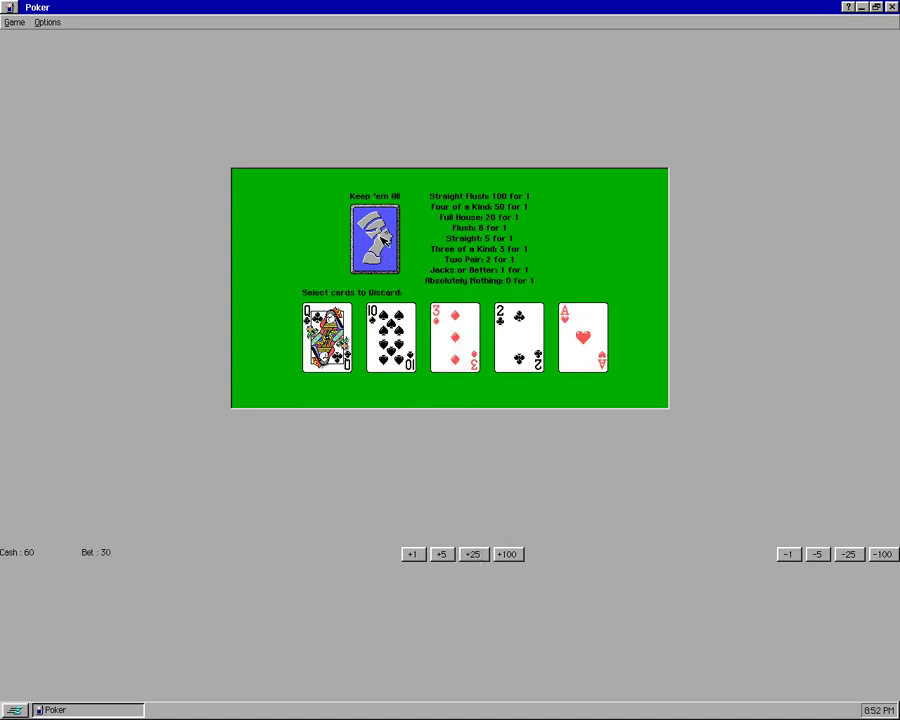
left_click(396, 358)
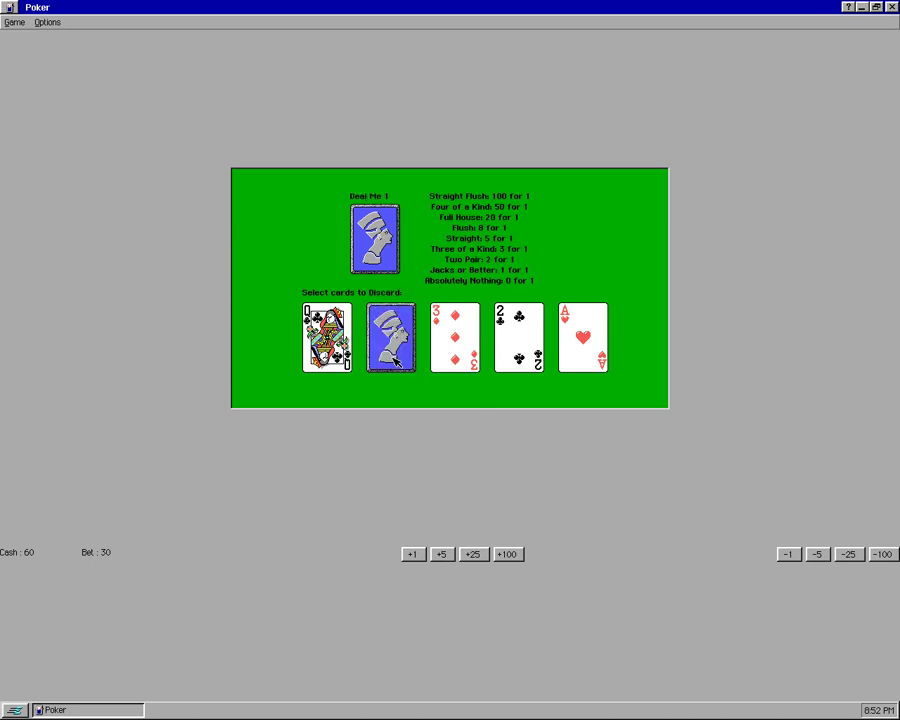
left_click(340, 350)
left_click(368, 224)
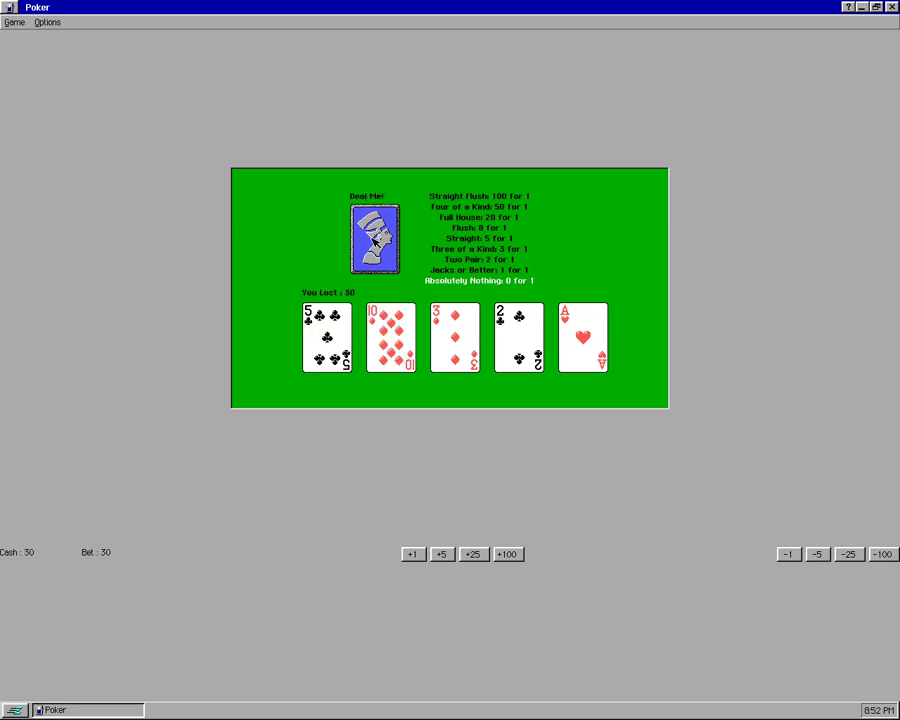
Step: Close Poker, search the Documents folder for the file mask test* with File Finder, and close the finder
left_click(861, 8)
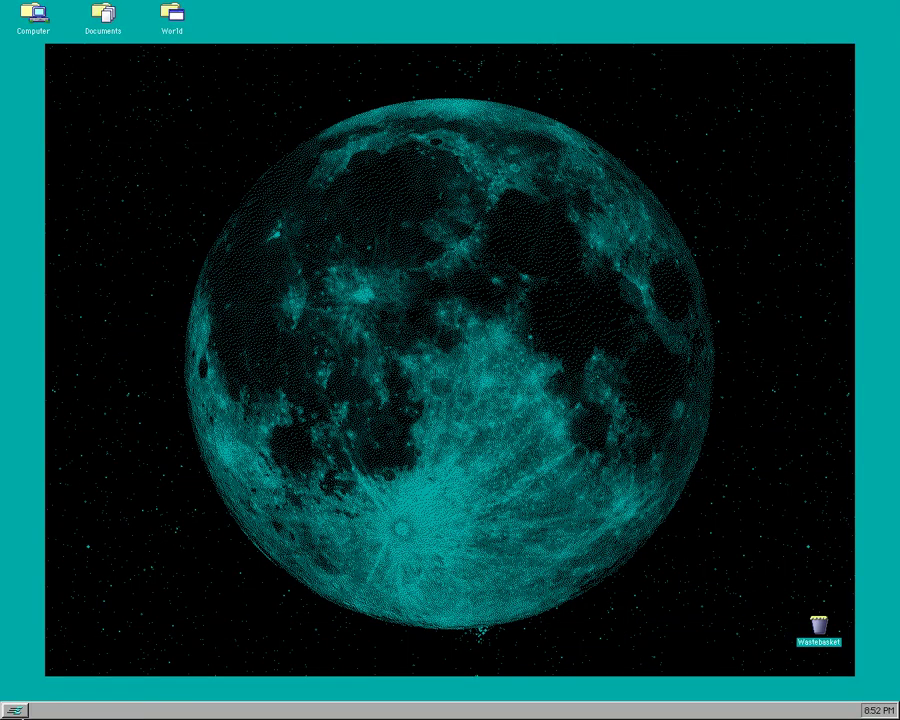
left_click(14, 710)
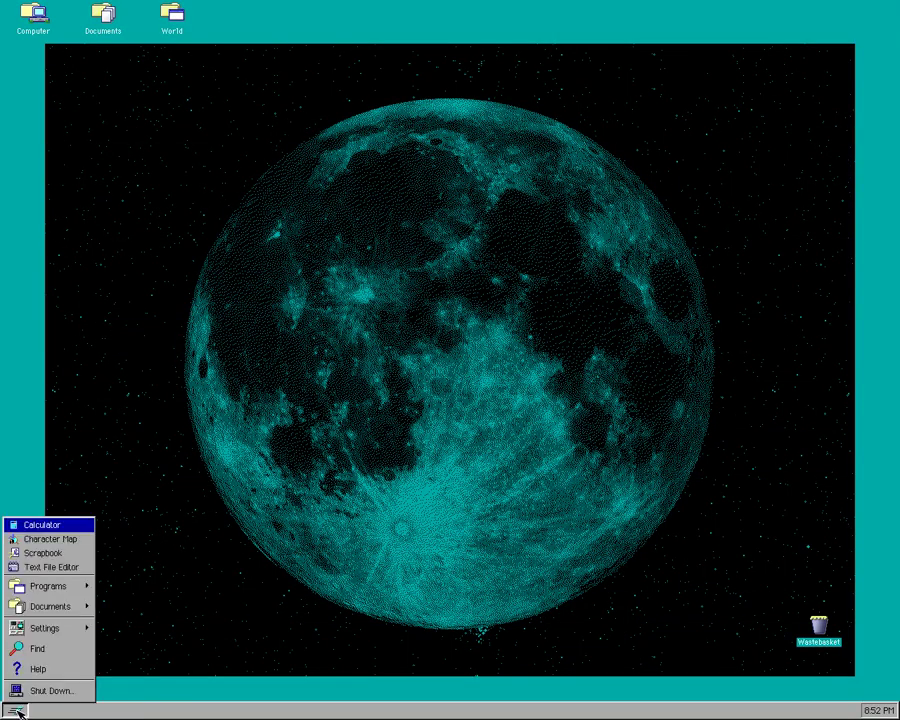
left_click(37, 650)
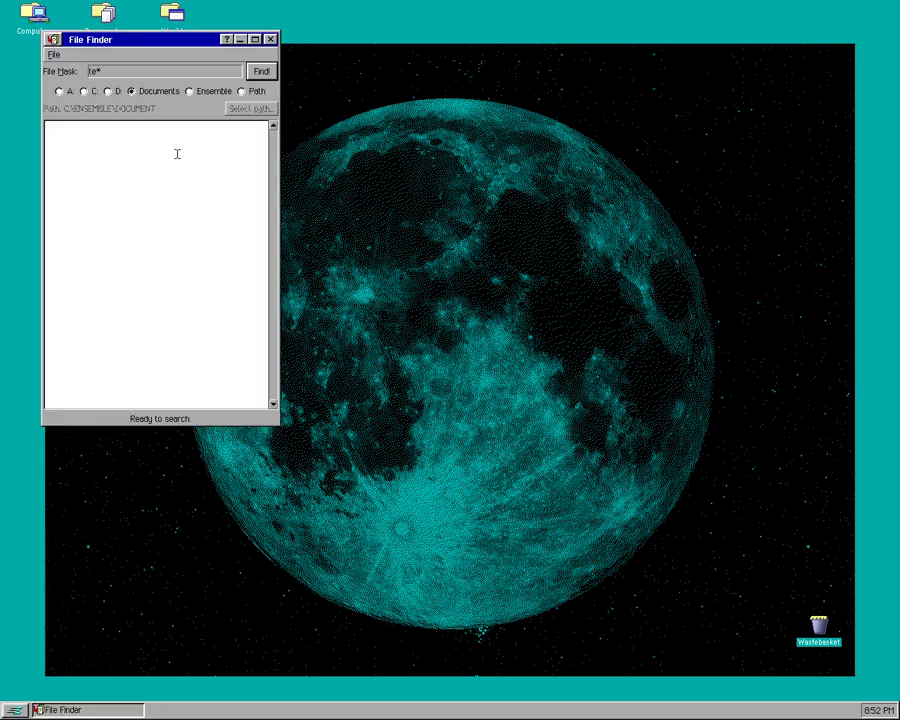
left_click(252, 72)
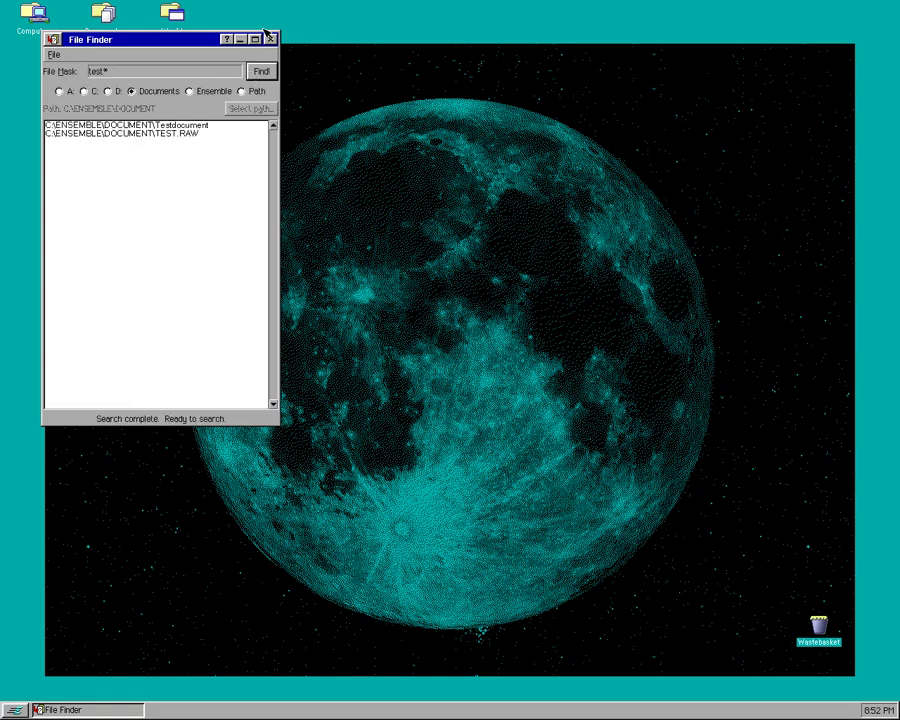
left_click(270, 39)
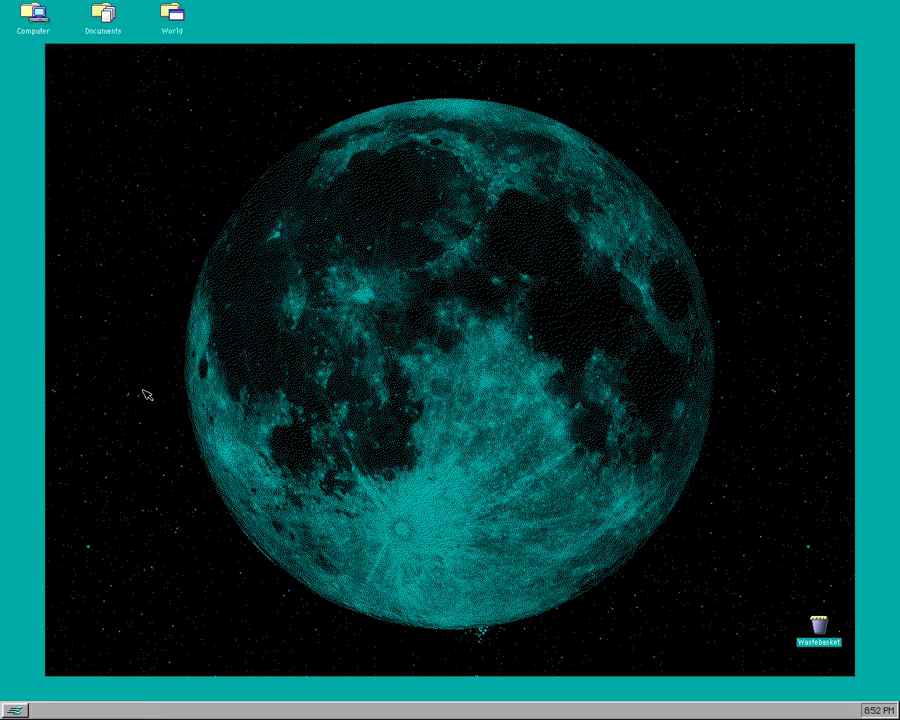
Step: Open GeoZip from the utilities and start creating a new Zip-archive
left_click(8, 709)
mouse_move(67, 590)
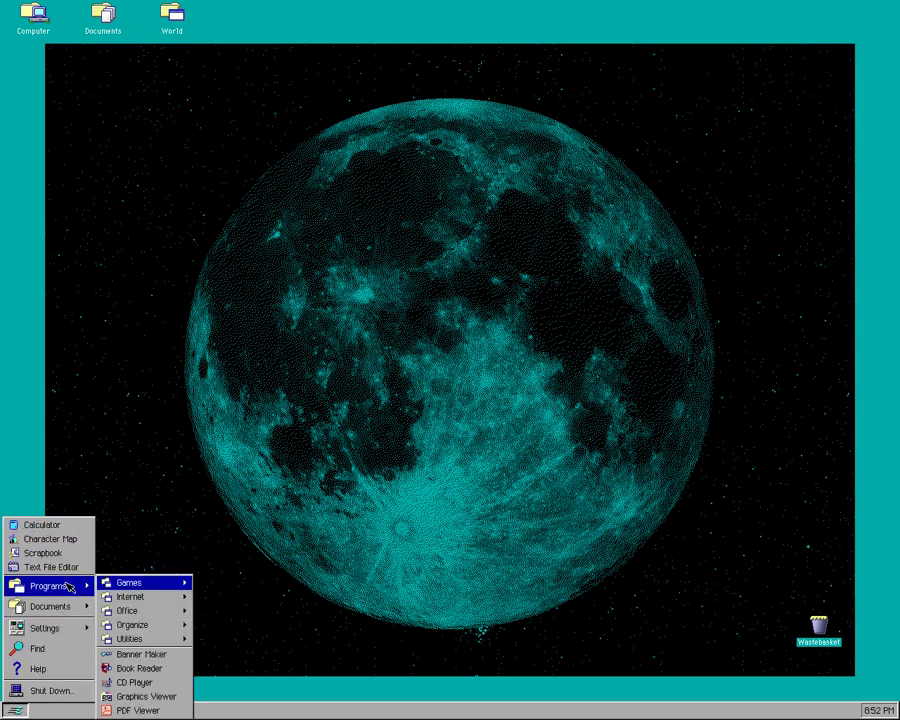
mouse_move(138, 640)
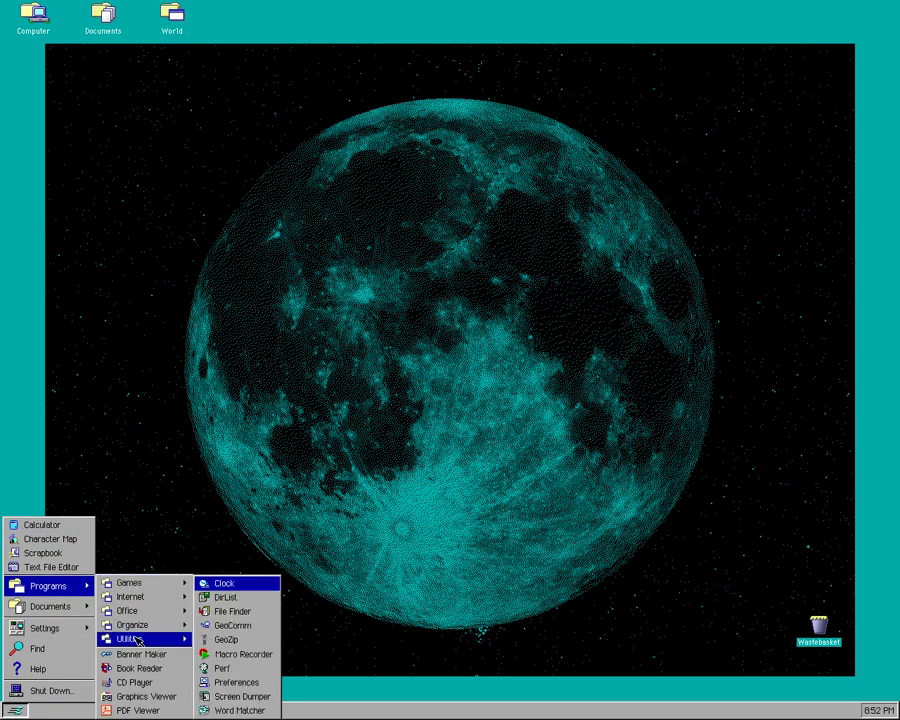
left_click(222, 636)
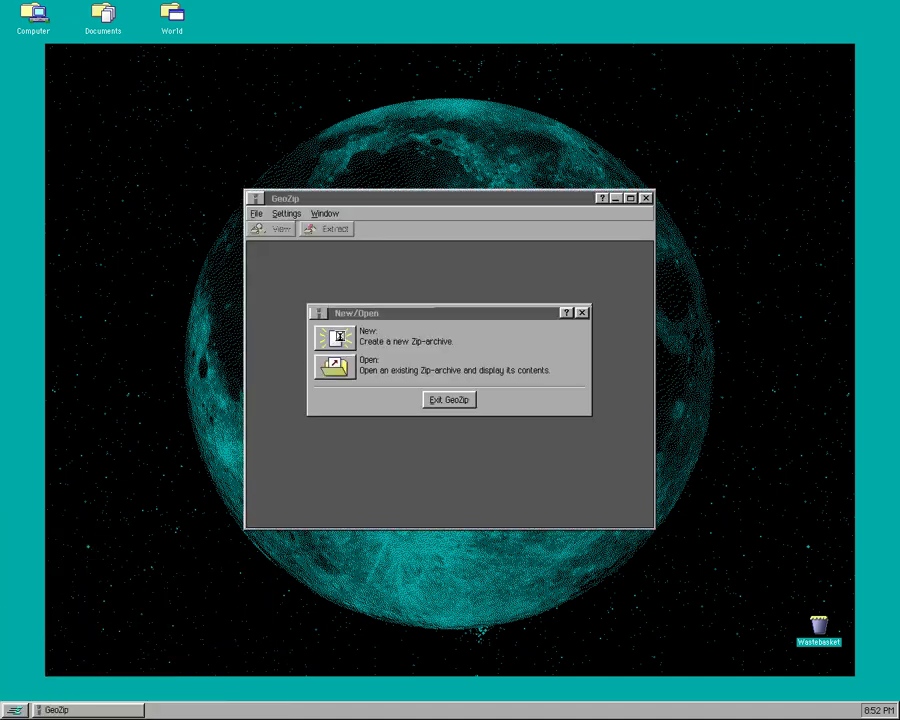
left_click(347, 338)
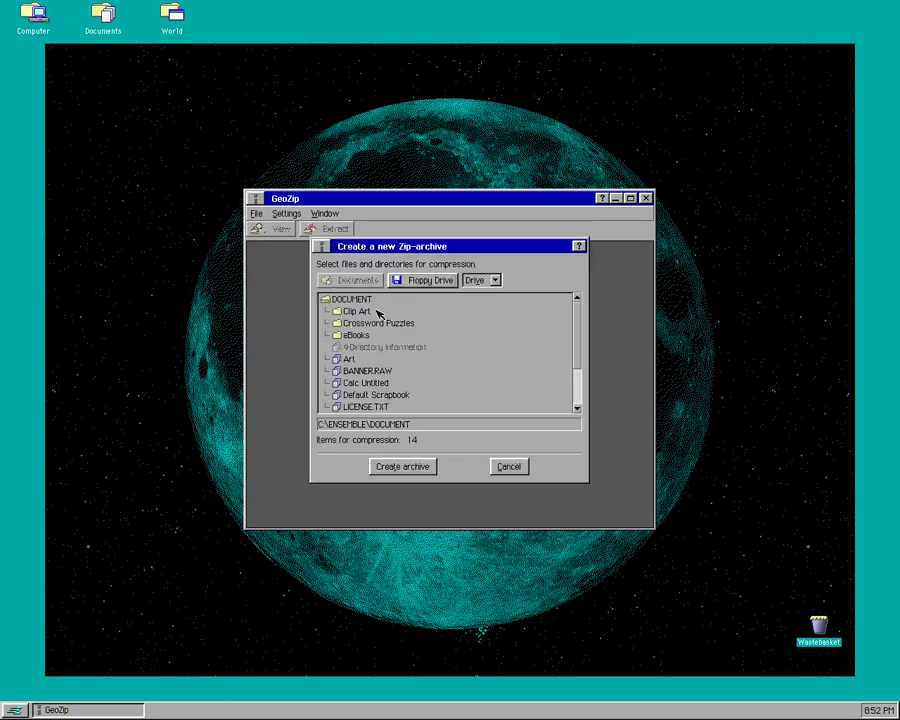
Step: Try to compress BANNER.RAW, LICENSE.TXT and README.TXT from the DOCUMENT folder into the new archive, and cancel the compression
left_click(386, 374)
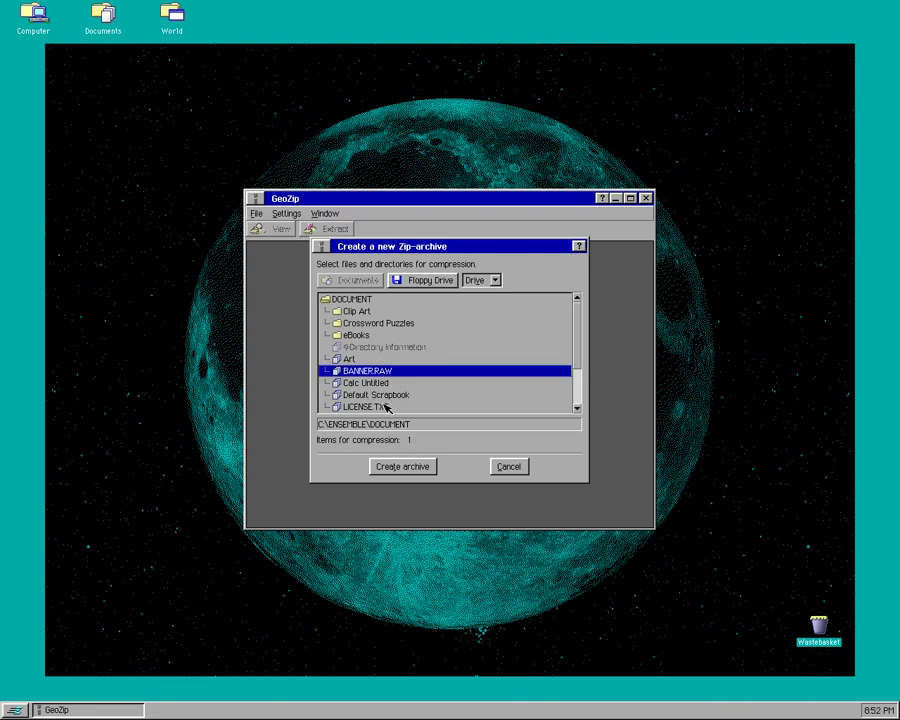
left_click(386, 408, "ctrl")
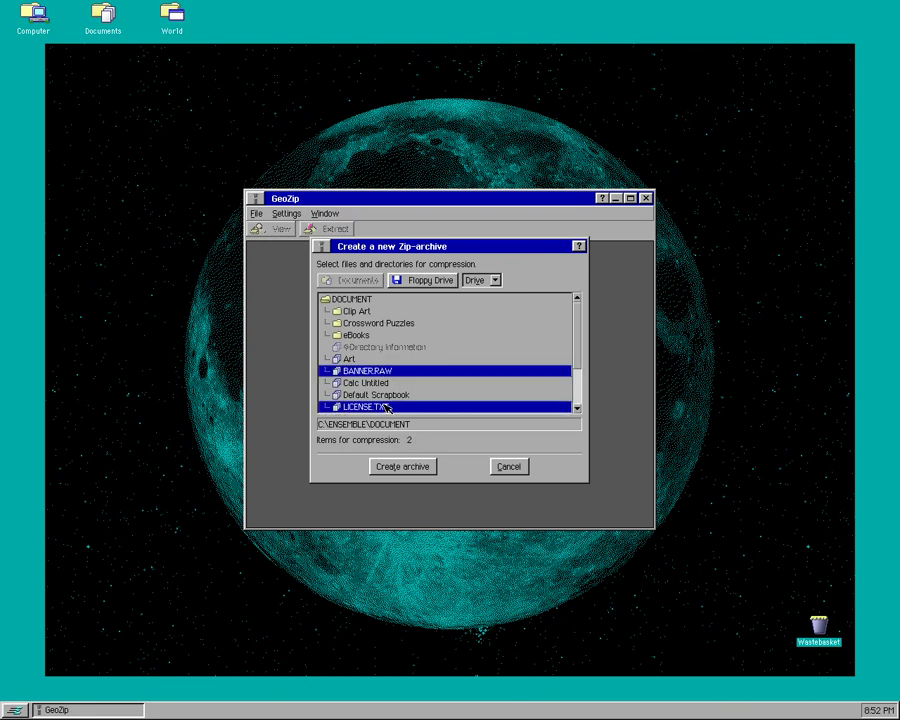
left_click(576, 409)
left_click(576, 409)
left_click(576, 409)
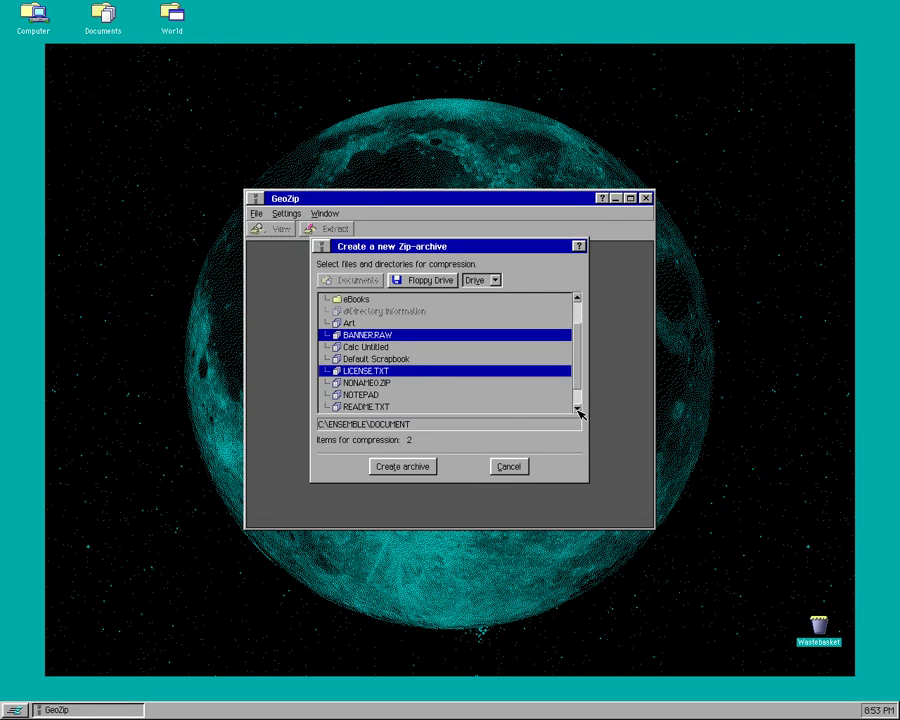
left_click(577, 409)
left_click(577, 409)
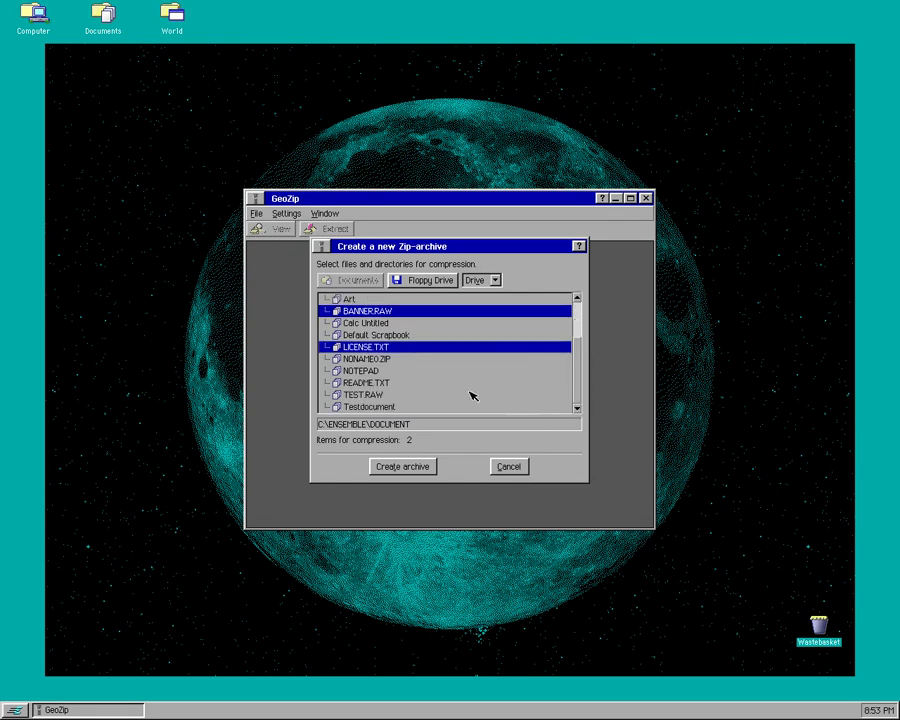
left_click(416, 382)
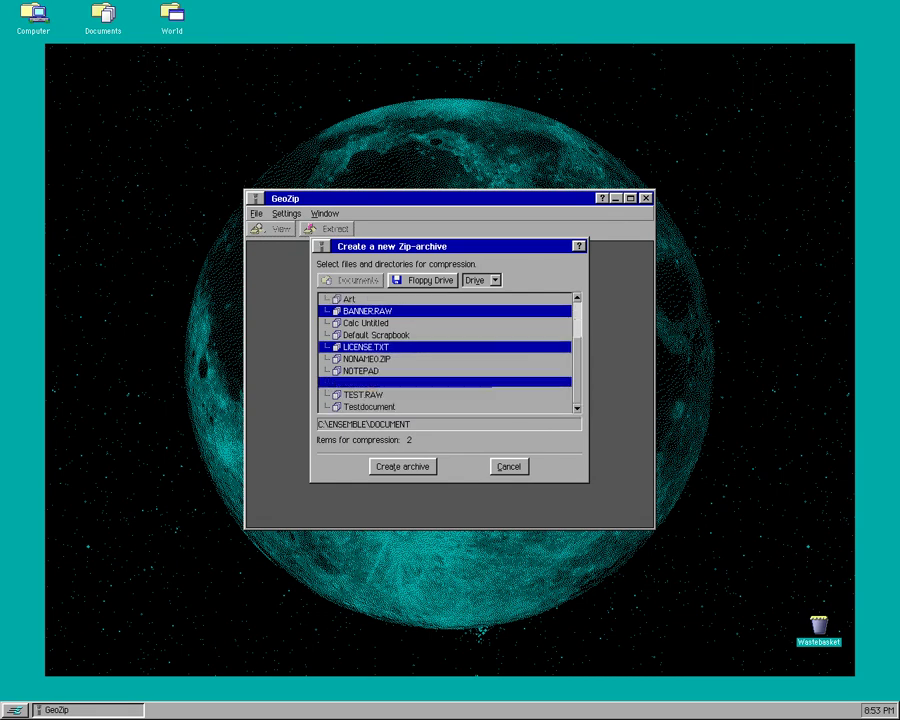
left_click(416, 467)
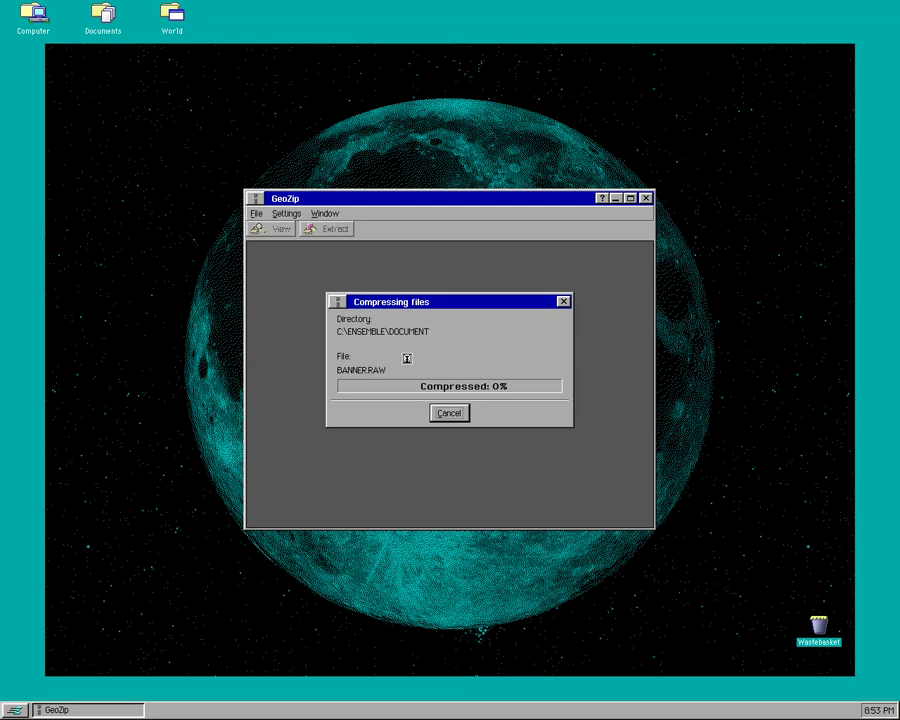
left_click(462, 415)
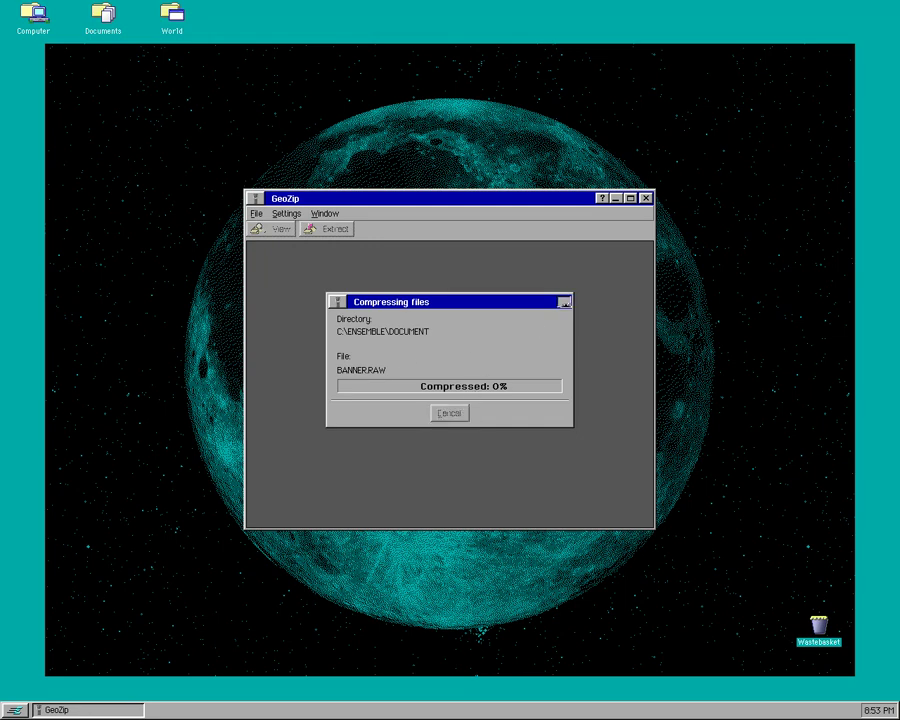
left_click(565, 301)
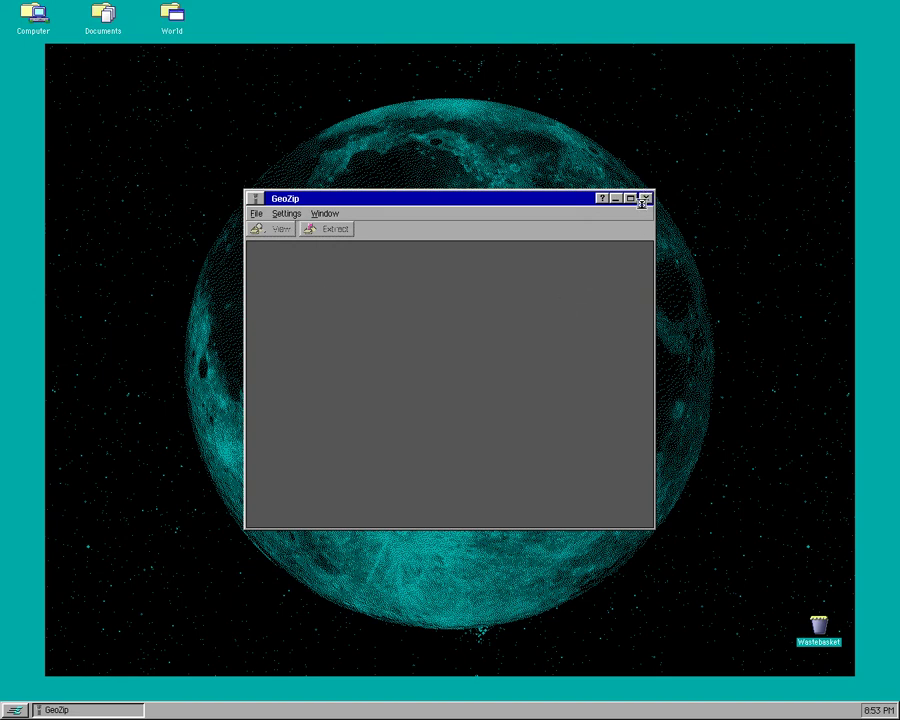
Step: Exit the desktop with the option to shut down the computer
left_click(16, 711)
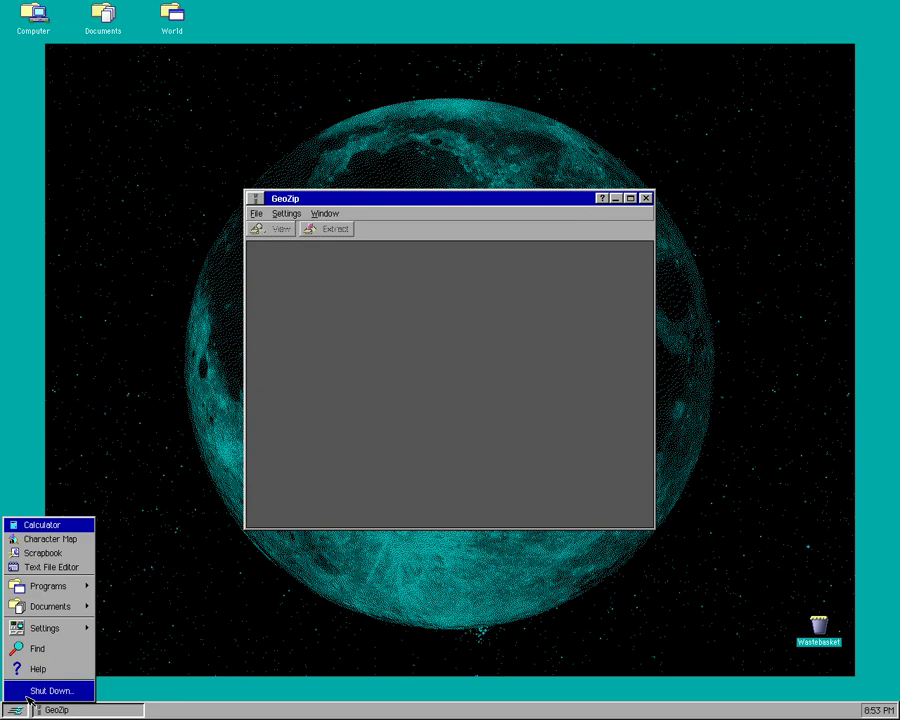
key("Return")
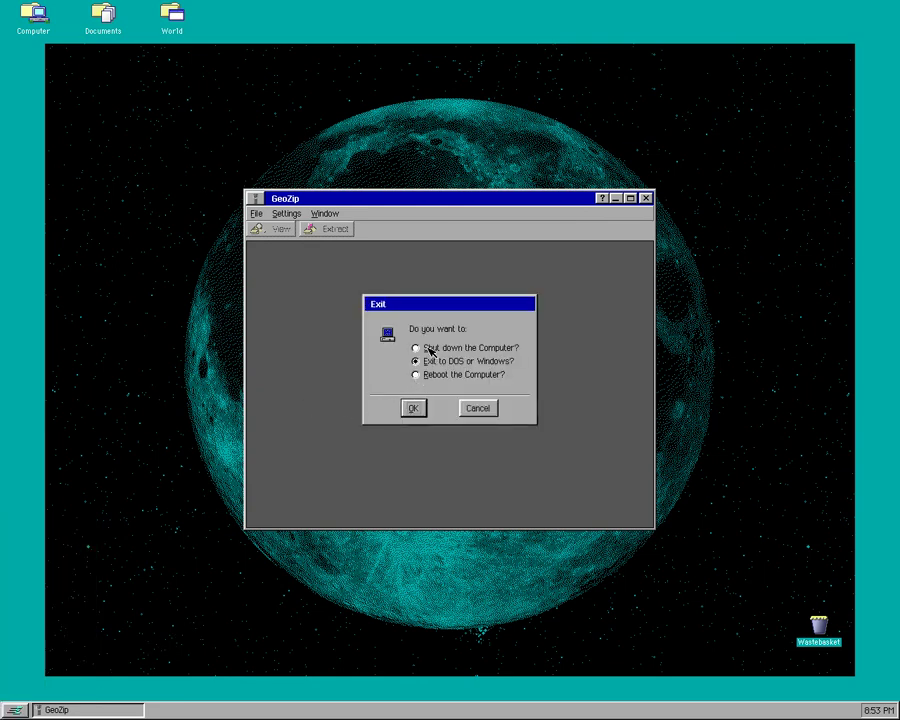
left_click(415, 348)
left_click(413, 408)
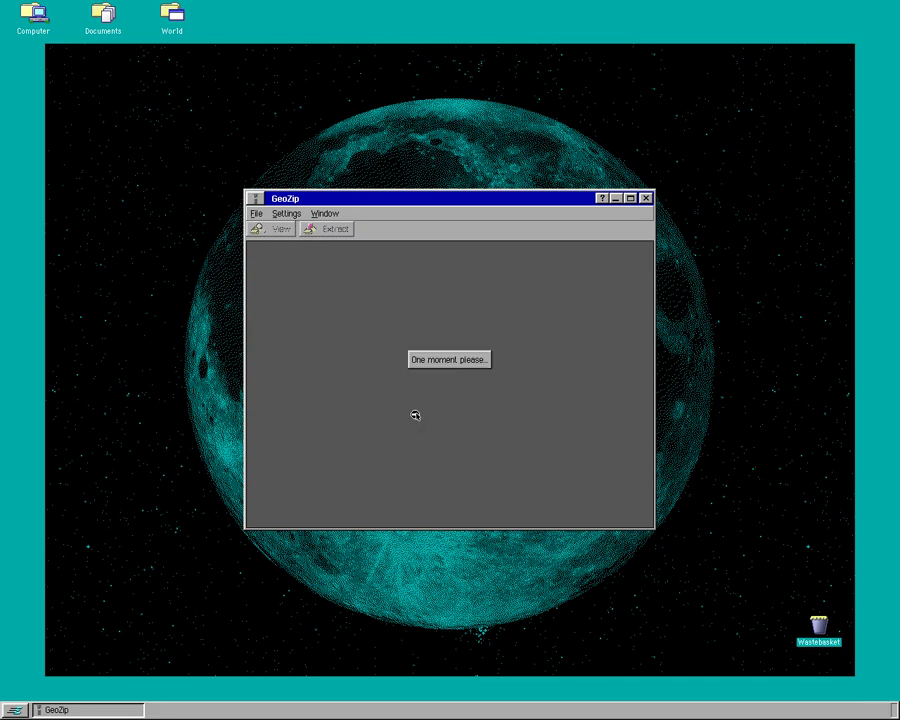